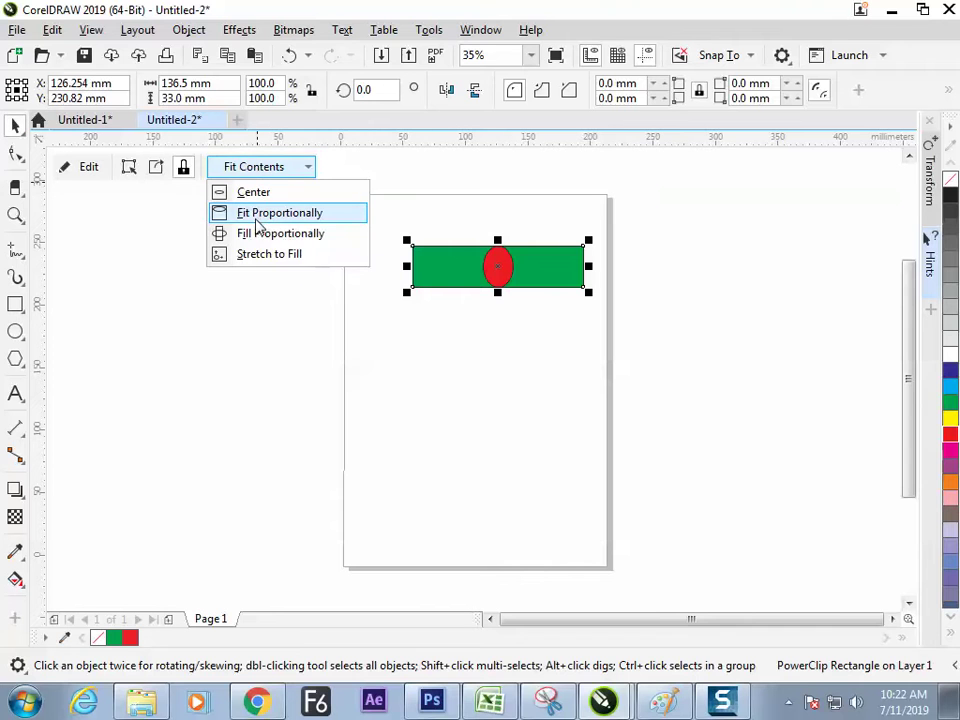
# - Try Fill Proportionally, Fit Proportionally and Stretch to Fill on the ellipse clipped inside the green rectangle
pyautogui.click(258, 229)
pyautogui.click(261, 167)
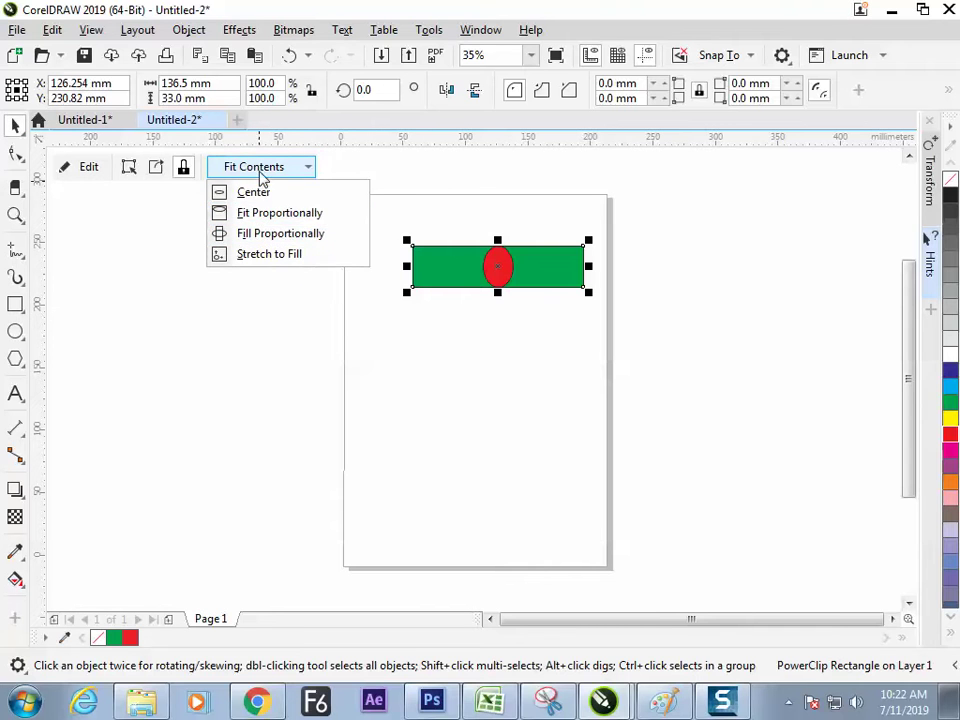
pyautogui.click(266, 235)
pyautogui.click(259, 168)
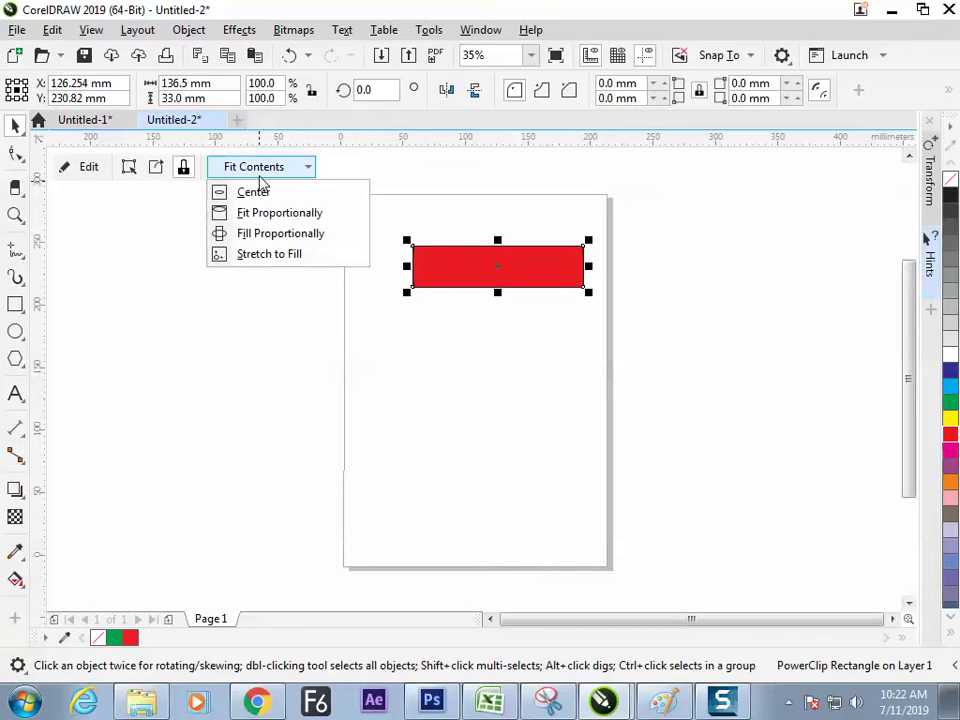
pyautogui.click(243, 212)
pyautogui.click(257, 168)
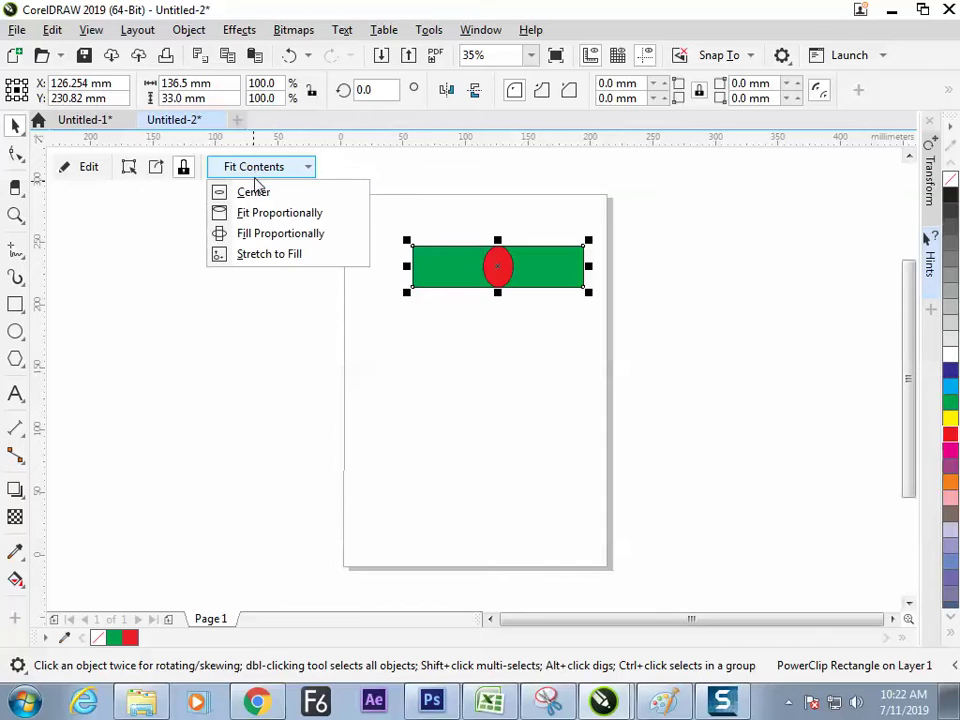
pyautogui.click(259, 255)
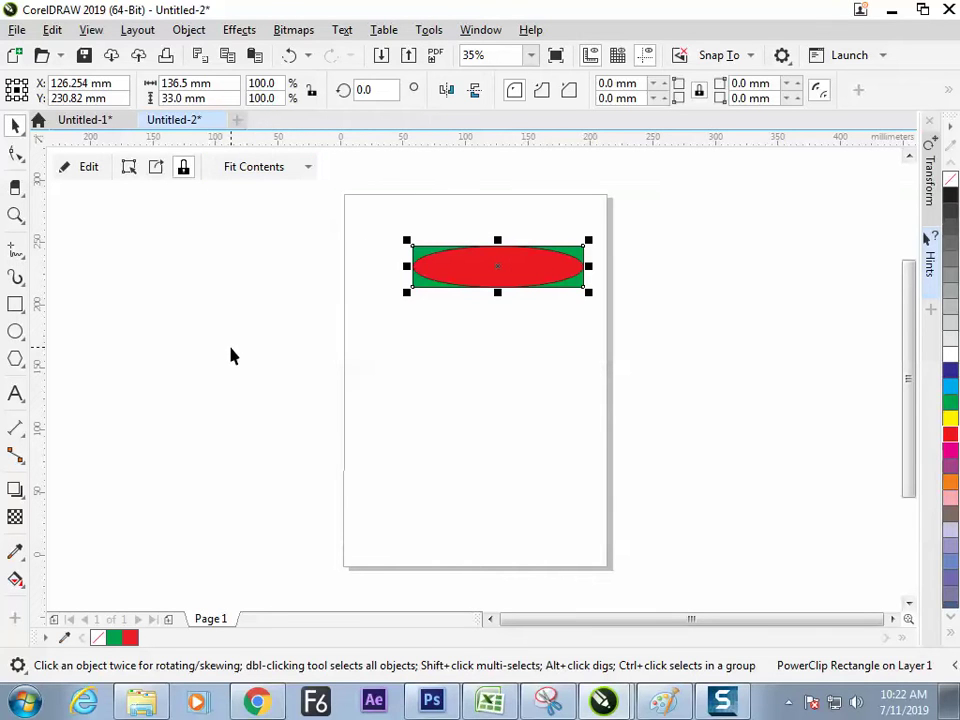
# - Try the Center, Fit Proportionally, Fill Proportionally and Stretch to Fill options again on the clipped ellipse
pyautogui.click(255, 168)
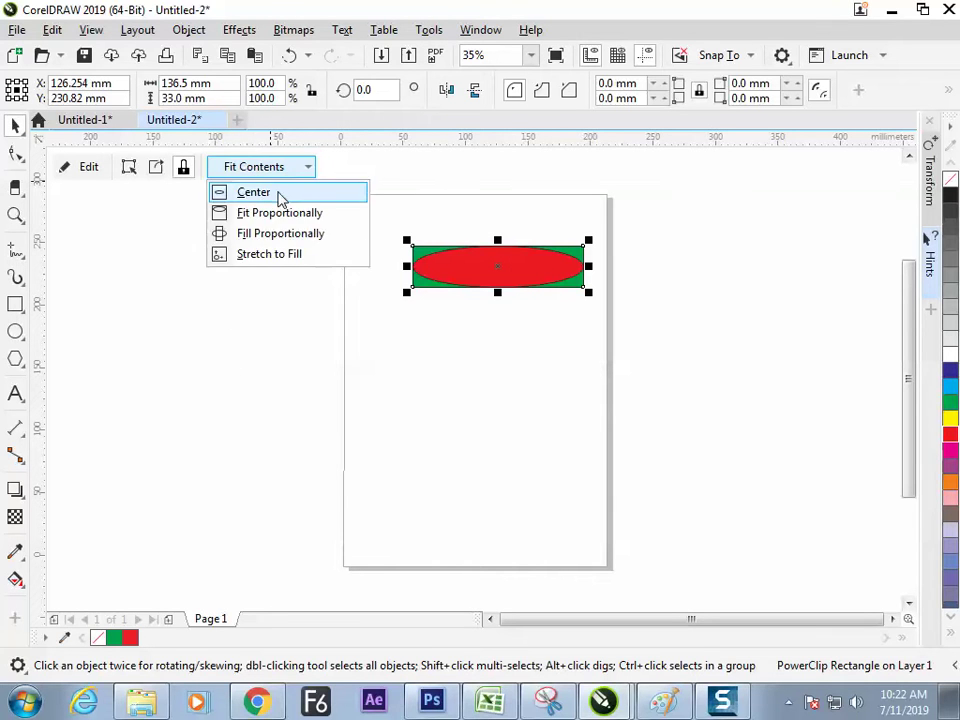
pyautogui.click(240, 191)
pyautogui.click(276, 171)
pyautogui.click(272, 213)
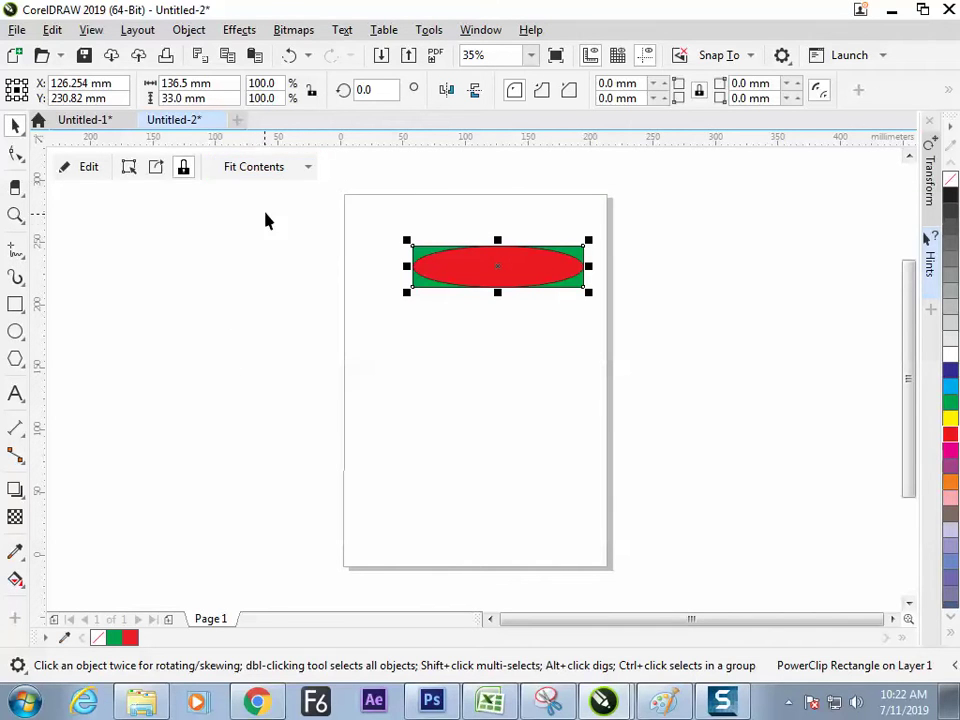
pyautogui.click(262, 168)
pyautogui.click(265, 236)
pyautogui.click(267, 171)
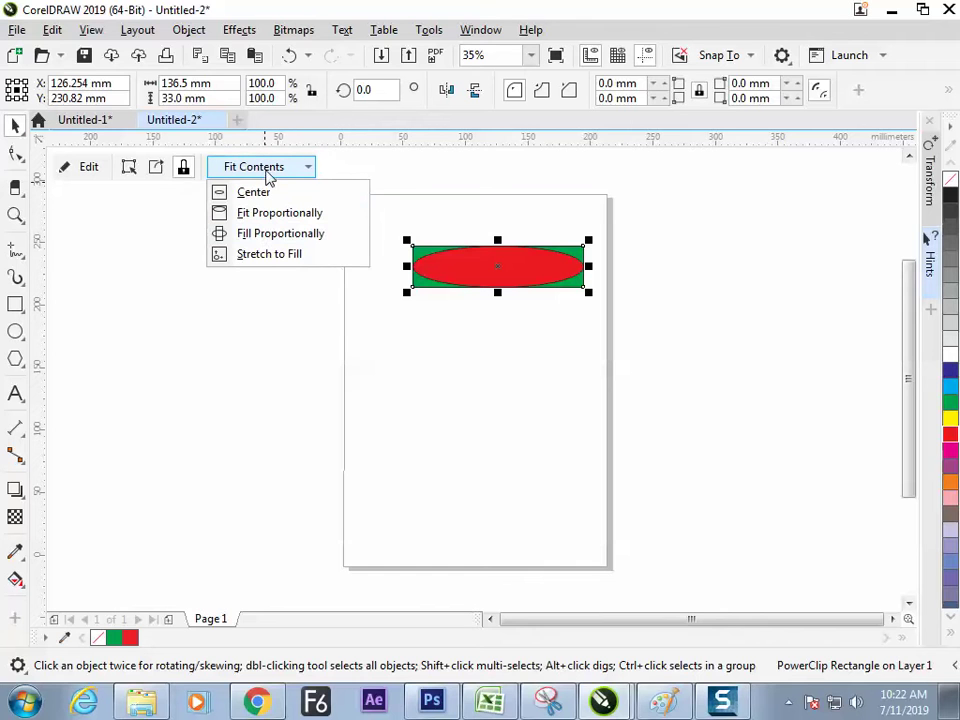
pyautogui.click(260, 255)
pyautogui.click(262, 168)
pyautogui.click(262, 168)
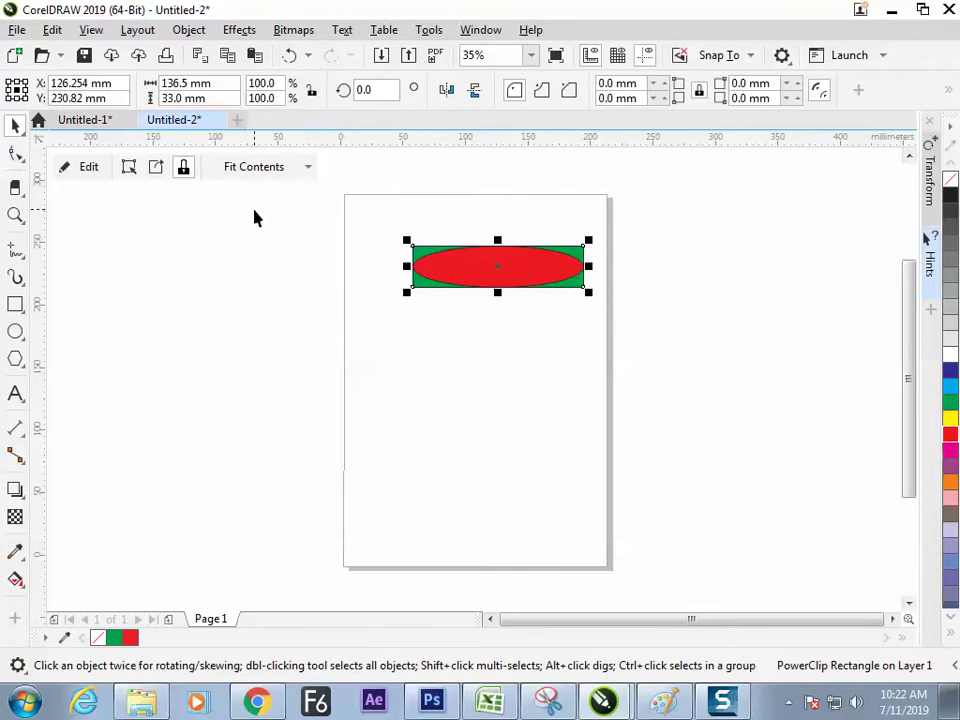
# - Undo the last content-fitting changes so the clipped ellipse is no longer stretched
pyautogui.click(286, 312)
pyautogui.click(456, 279)
pyautogui.hotkey('ctrl', 'z')
pyautogui.hotkey('ctrl', 'z')
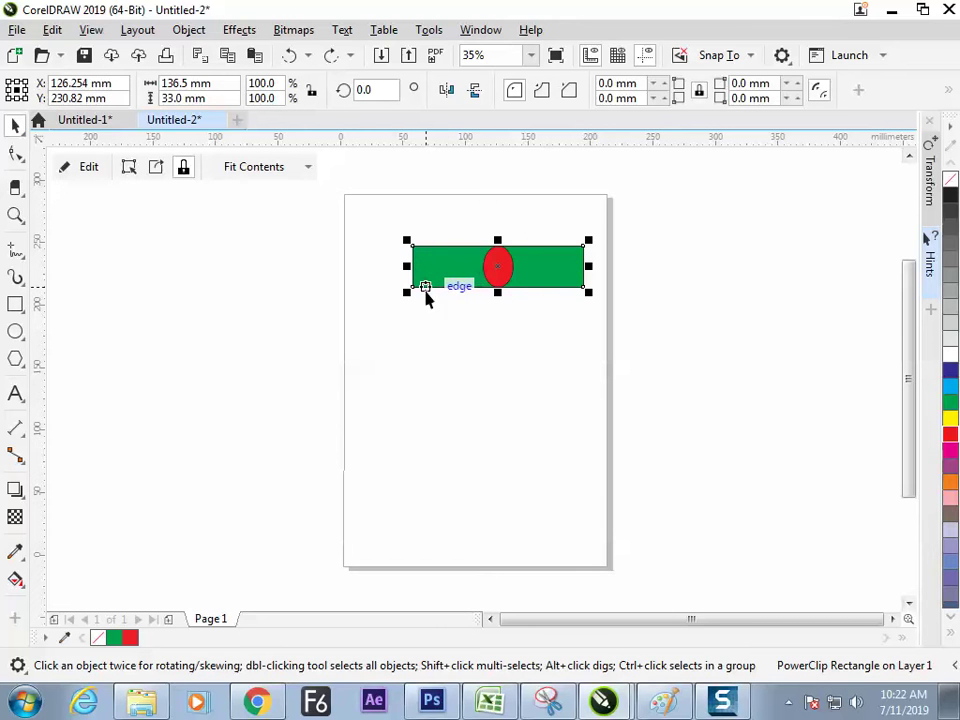
# - Edit the PowerClip contents so one red ellipse sits at about X 103 mm, Y 224 mm and another right of centre, and finish editing
pyautogui.click(348, 316)
pyautogui.click(422, 281)
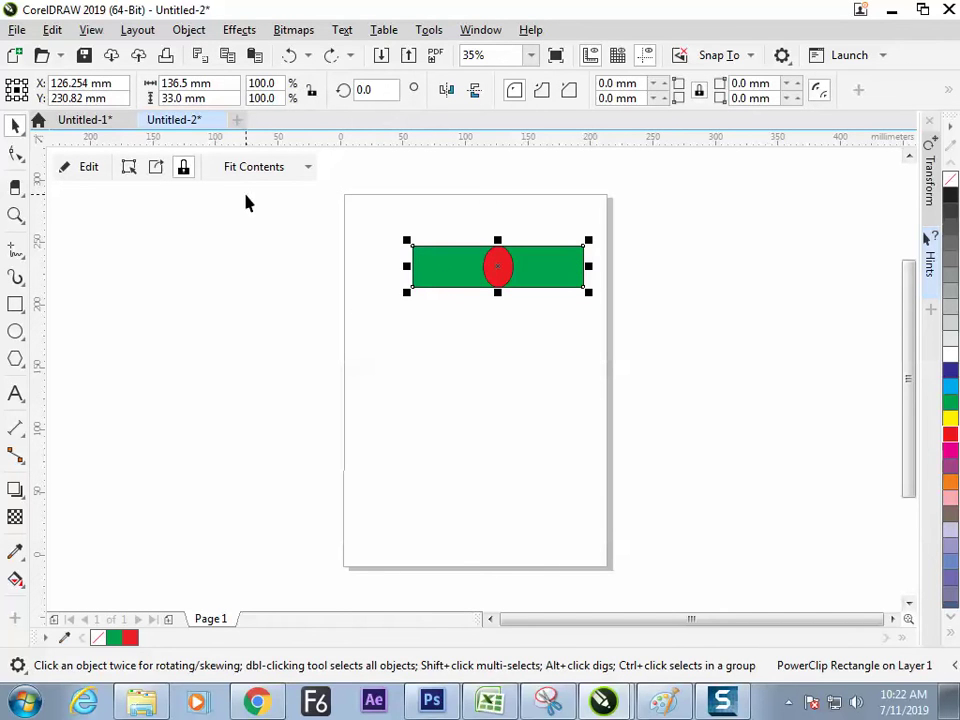
pyautogui.click(86, 167)
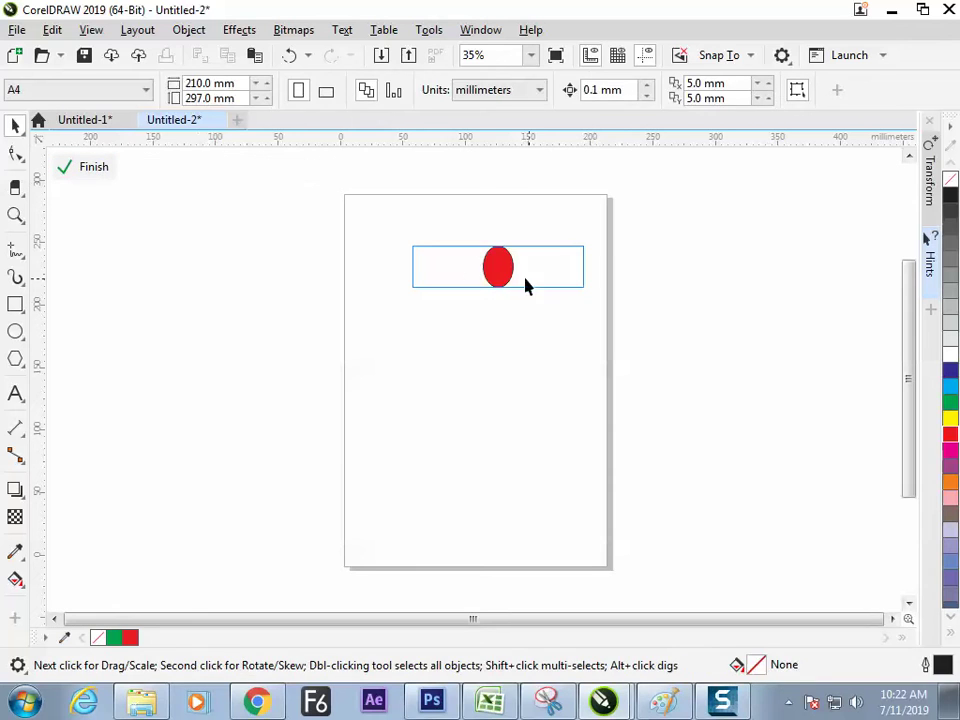
pyautogui.click(495, 276)
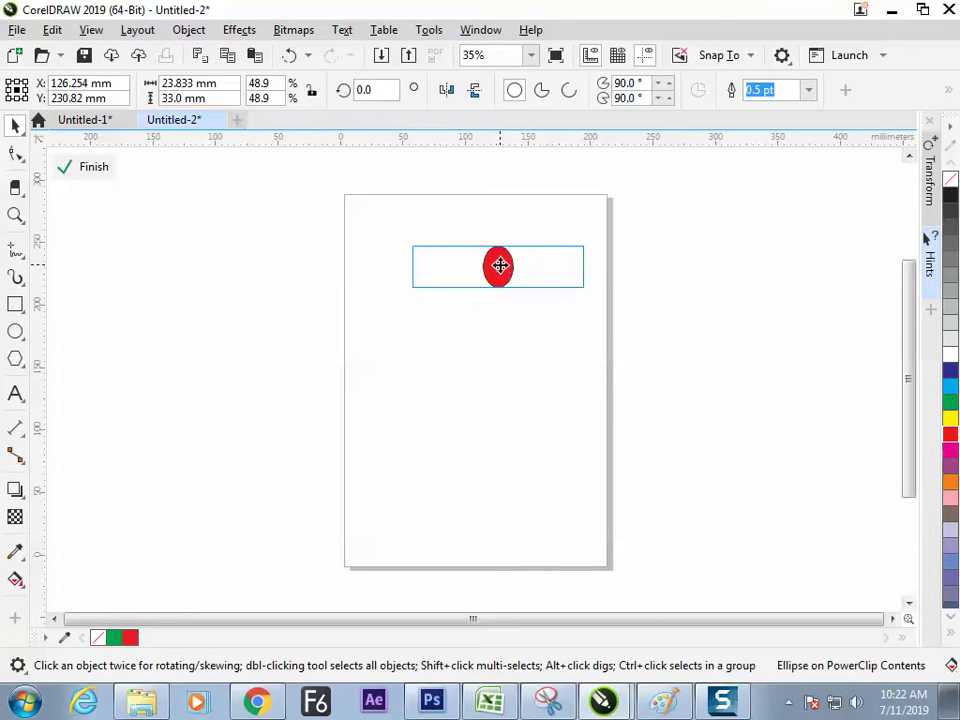
pyautogui.moveTo(500, 265); pyautogui.dragTo(481, 289)
pyautogui.click(499, 210)
pyautogui.click(531, 262)
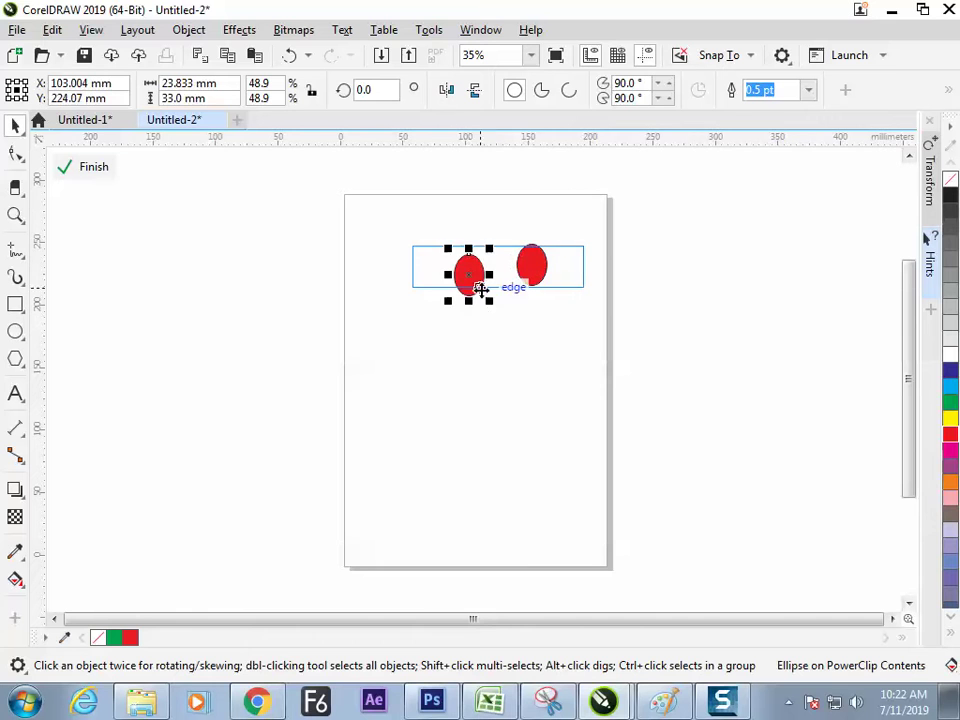
pyautogui.click(88, 168)
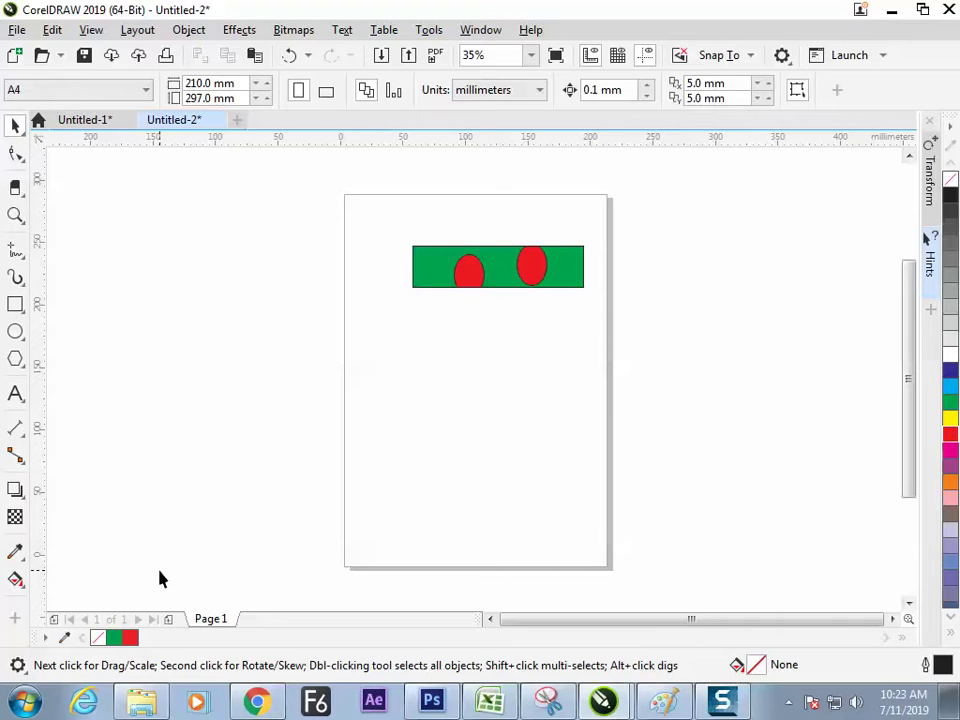
# - Move the PowerClip slightly upward, rearrange and duplicate its red ellipses to make four overlapping the frame edges, and finish editing
pyautogui.click(448, 270)
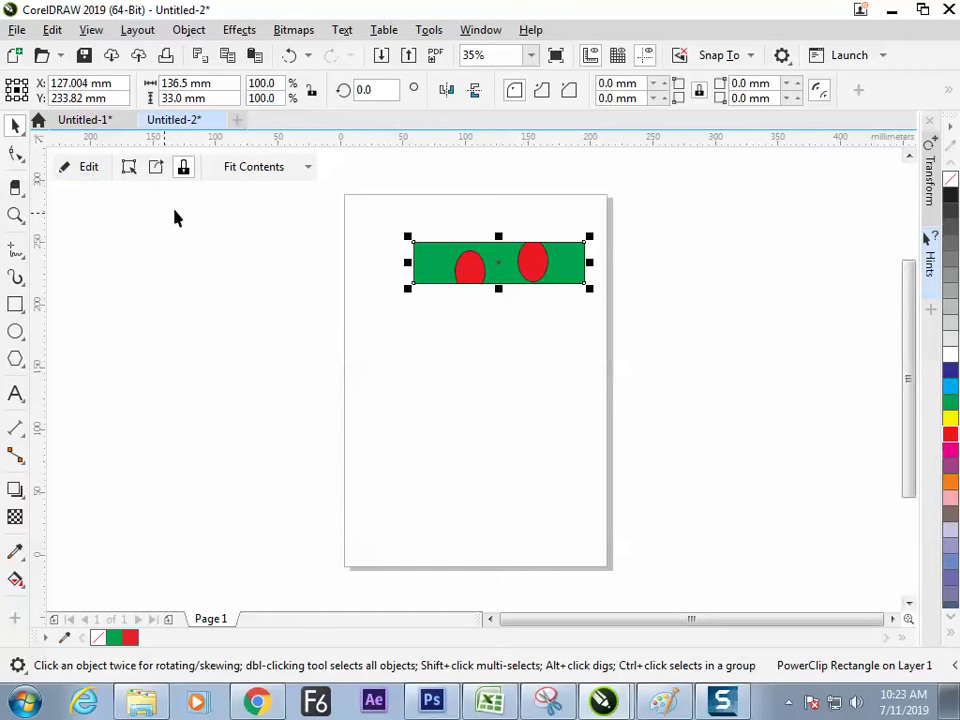
pyautogui.click(86, 170)
pyautogui.click(472, 270)
pyautogui.moveTo(472, 268); pyautogui.dragTo(439, 236)
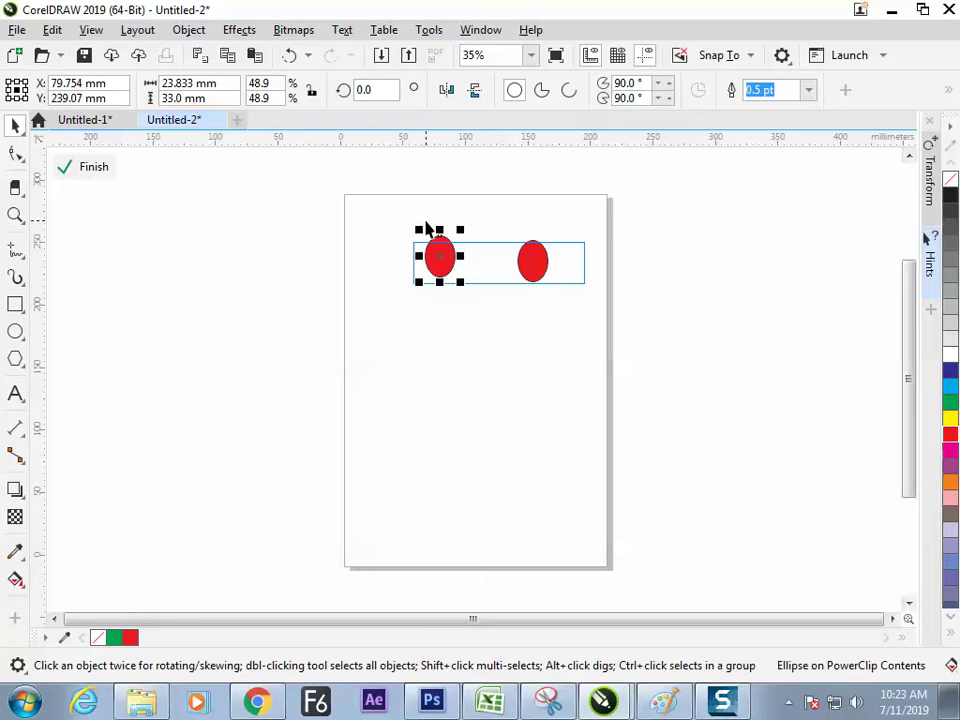
pyautogui.moveTo(440, 256); pyautogui.dragTo(494, 293)
pyautogui.press('space')
pyautogui.click(100, 169)
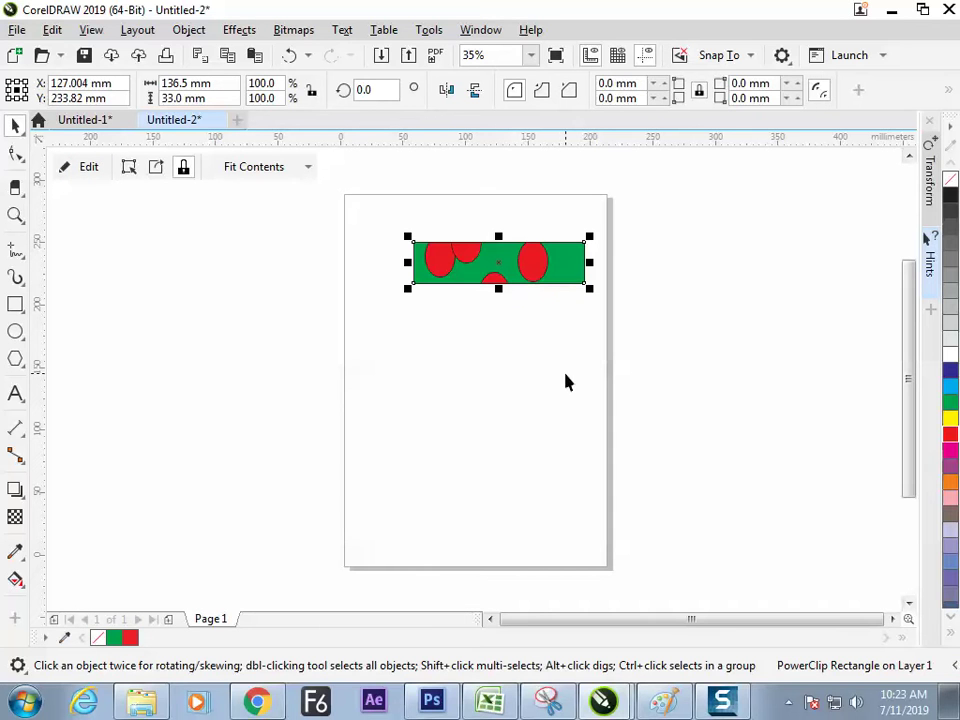
# - Move the green PowerClip rectangle to about X 110.5 mm, Y 225.6 mm
pyautogui.click(493, 334)
pyautogui.moveTo(480, 272); pyautogui.dragTo(456, 281)
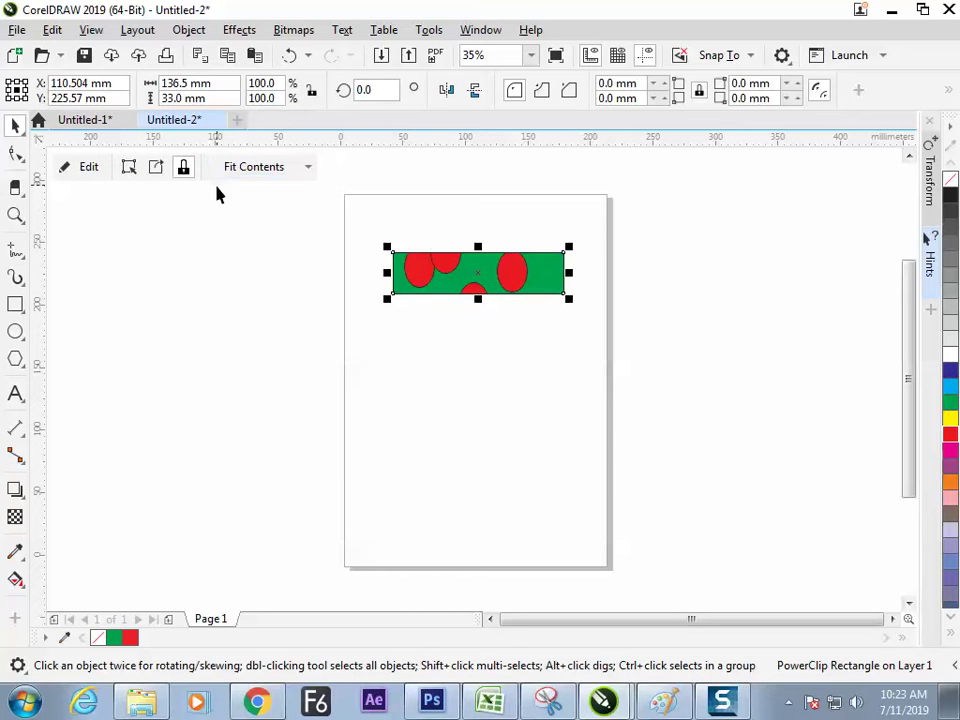
pyautogui.rightClick(444, 274)
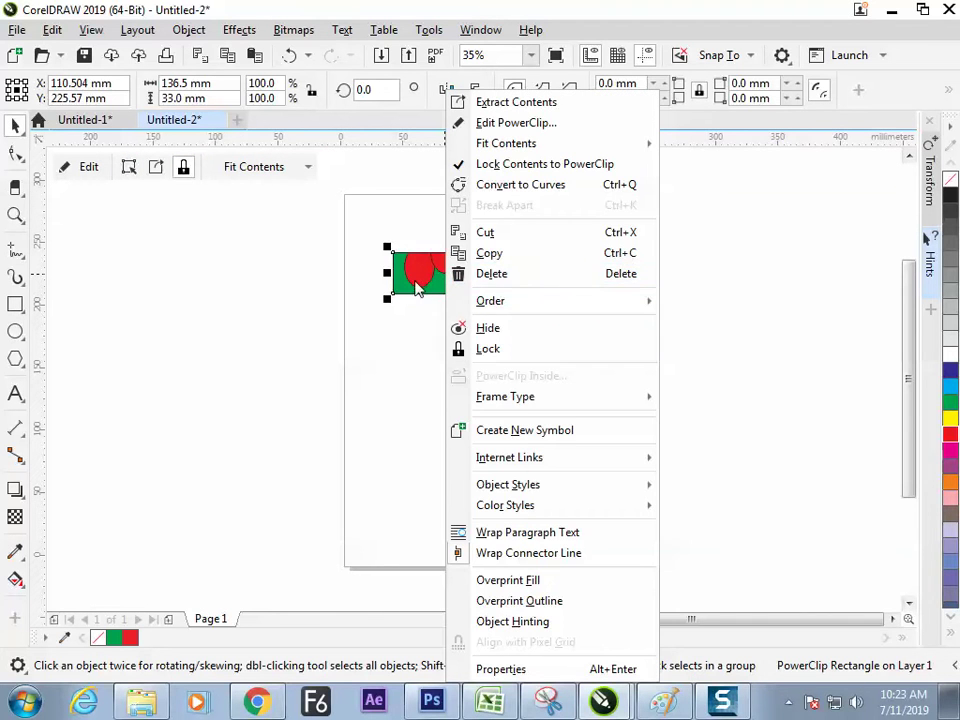
pyautogui.click(418, 287)
pyautogui.click(416, 279)
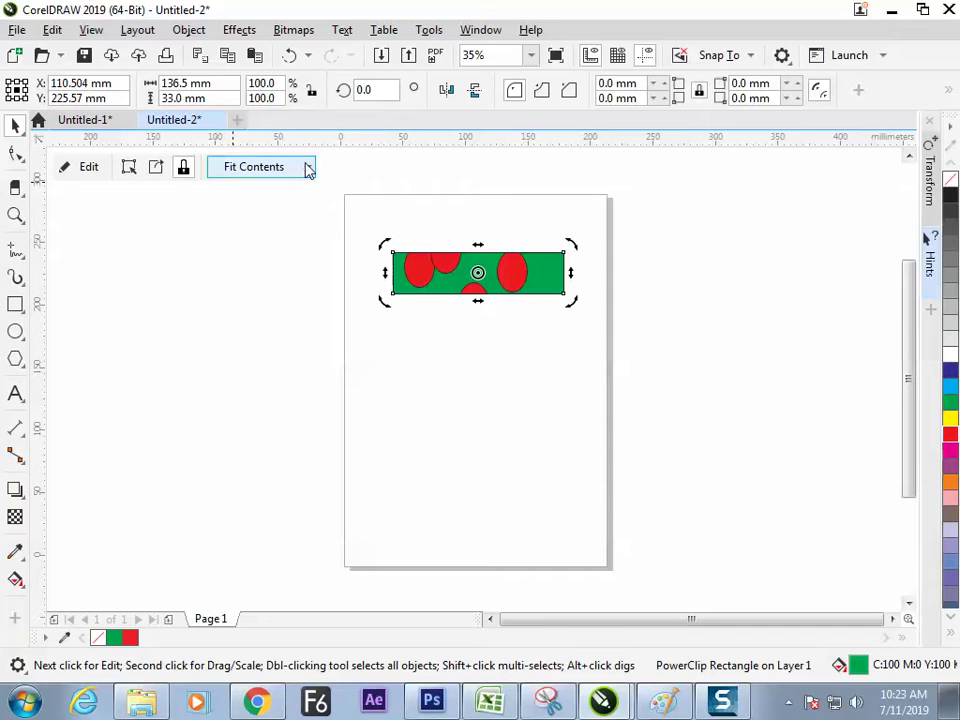
# - Select the four ellipses inside the PowerClip and scale them down together to about 89.5%
pyautogui.click(130, 170)
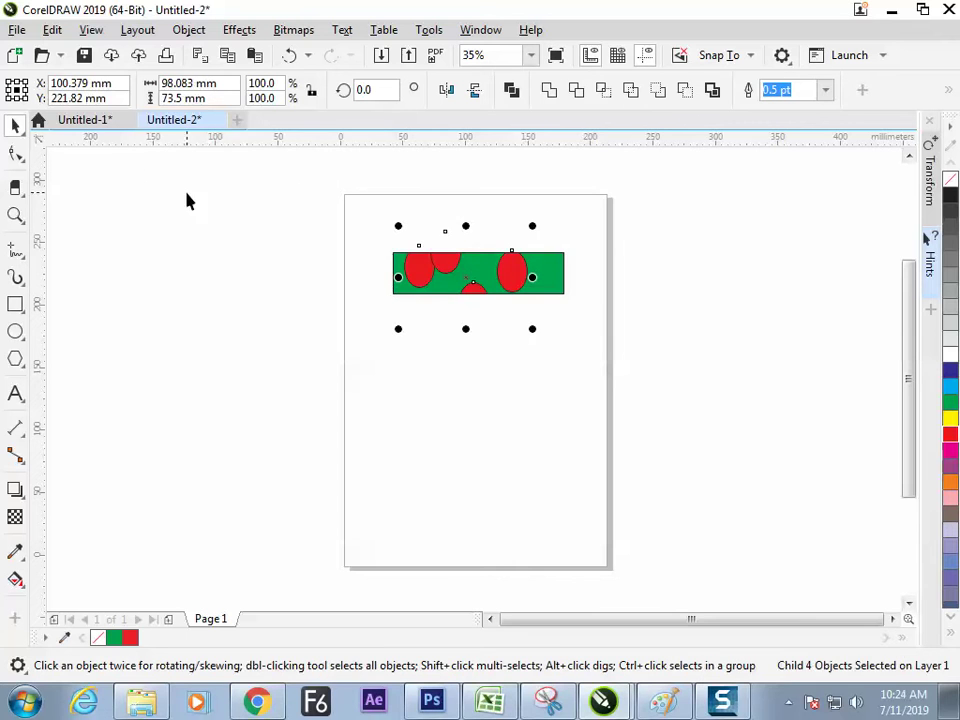
pyautogui.moveTo(396, 219)
pyautogui.mouseDown()
pyautogui.moveTo(339, 204)
pyautogui.moveTo(401, 221)
pyautogui.moveTo(438, 255)
pyautogui.moveTo(393, 222)
pyautogui.moveTo(407, 225)
pyautogui.mouseUp()
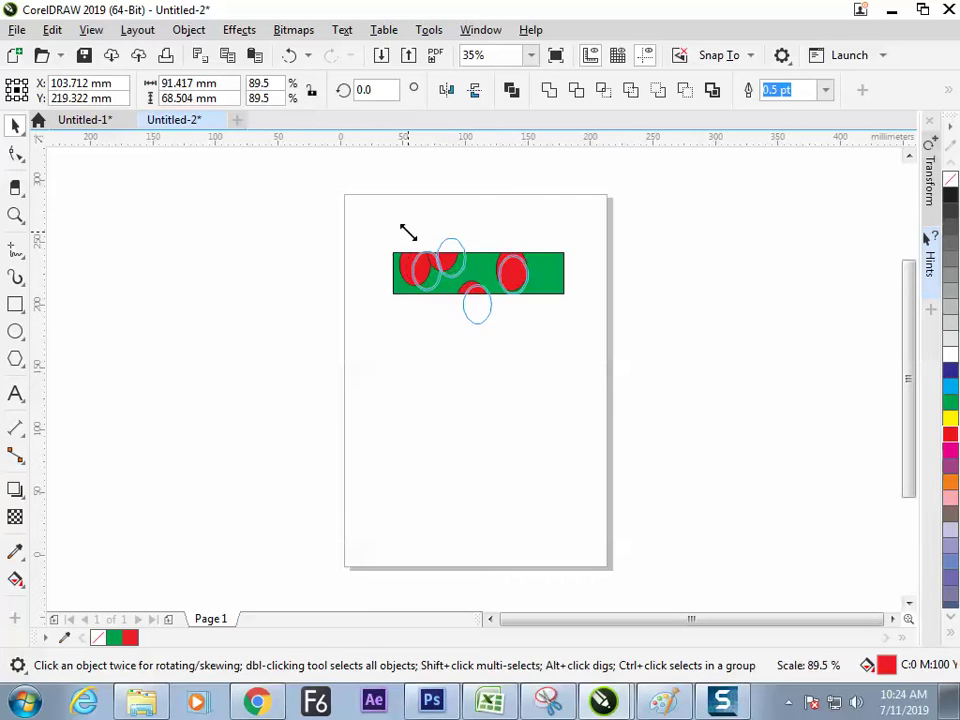
pyautogui.click(369, 422)
pyautogui.click(400, 302)
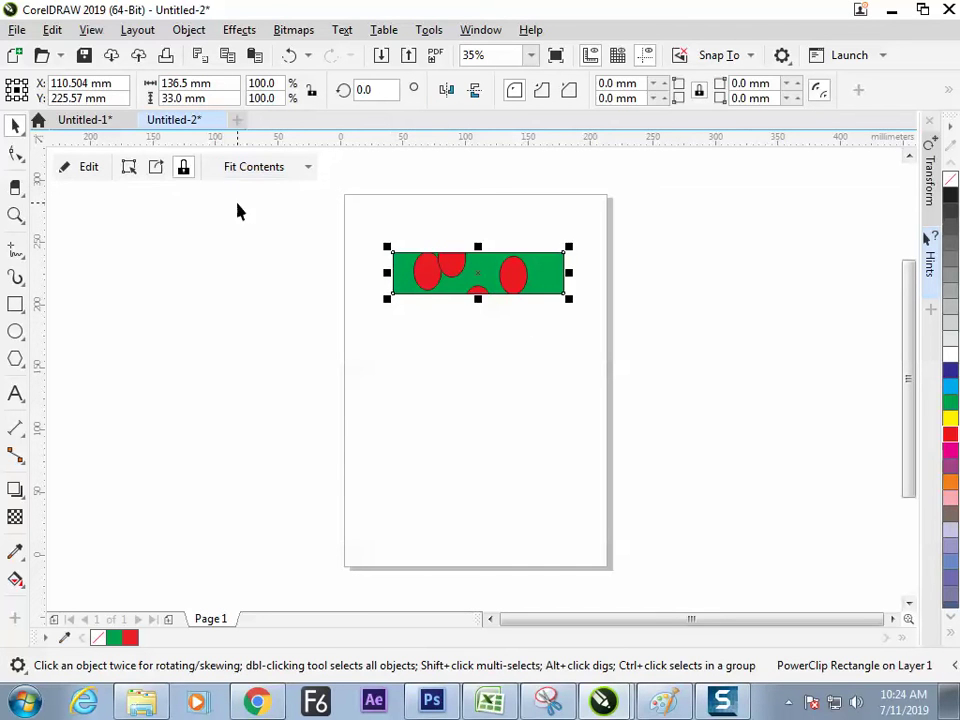
# - Round all four corners of the PowerClip rectangle to about 9.75 mm with the Shape tool
pyautogui.click(15, 153)
pyautogui.moveTo(392, 254); pyautogui.dragTo(407, 261)
pyautogui.click(15, 124)
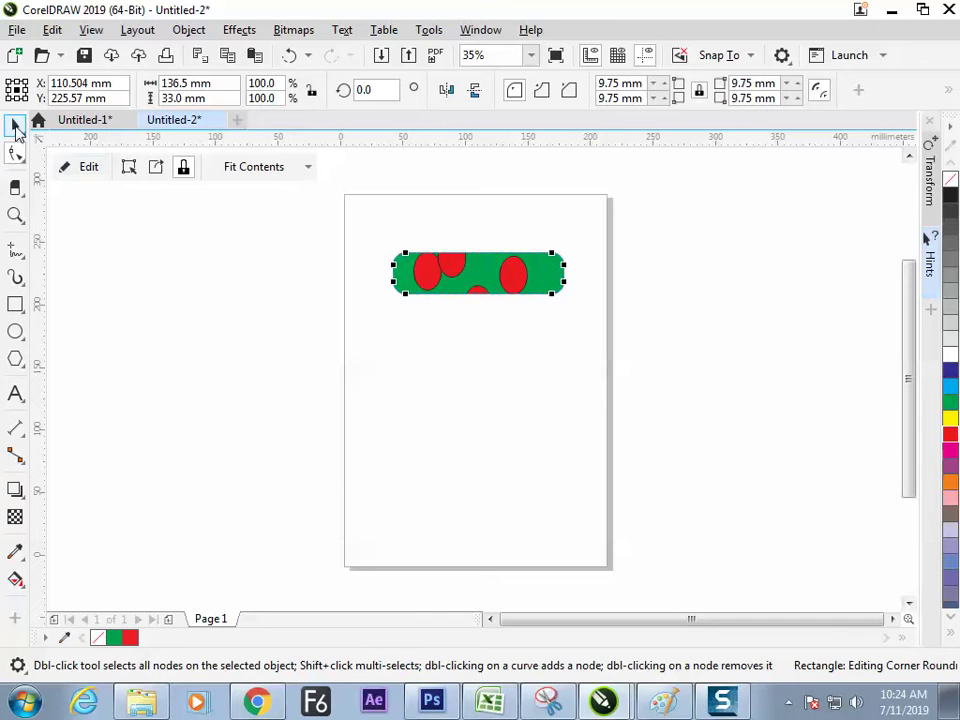
pyautogui.click(461, 357)
pyautogui.click(396, 274)
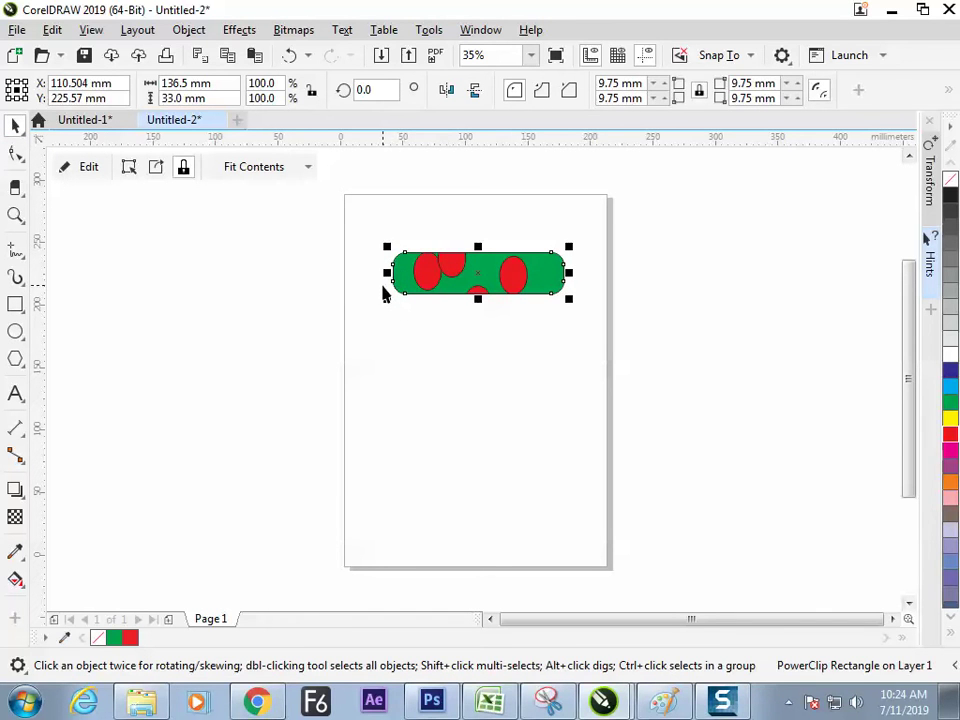
# - Open the rounded PowerClip's contents to view the full ellipses and the frame outline, and finish editing
pyautogui.click(16, 155)
pyautogui.click(15, 125)
pyautogui.click(88, 167)
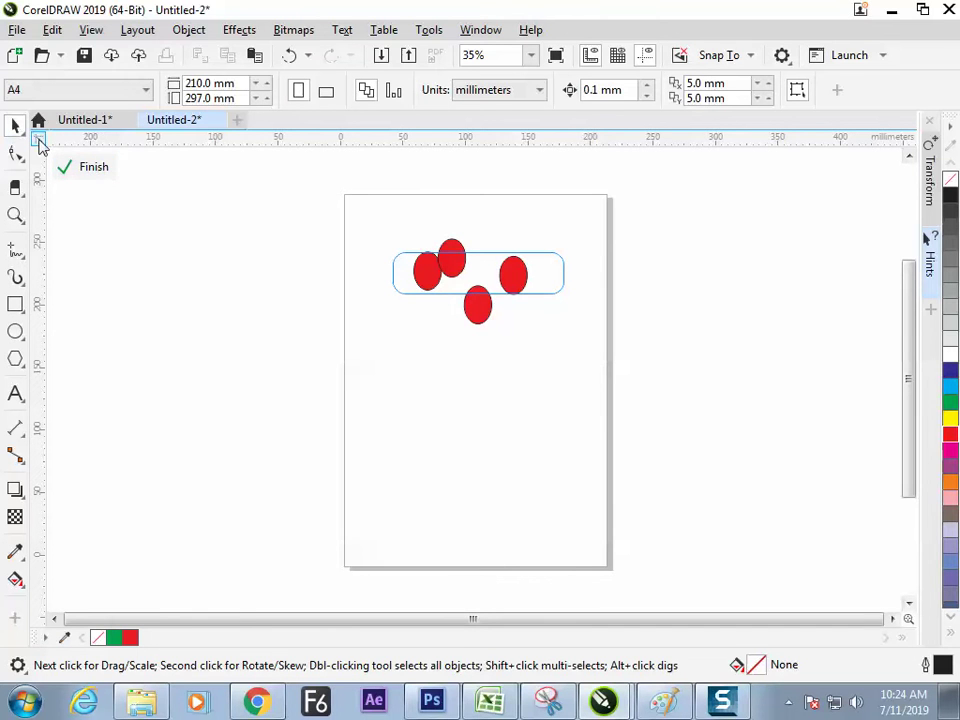
pyautogui.click(94, 167)
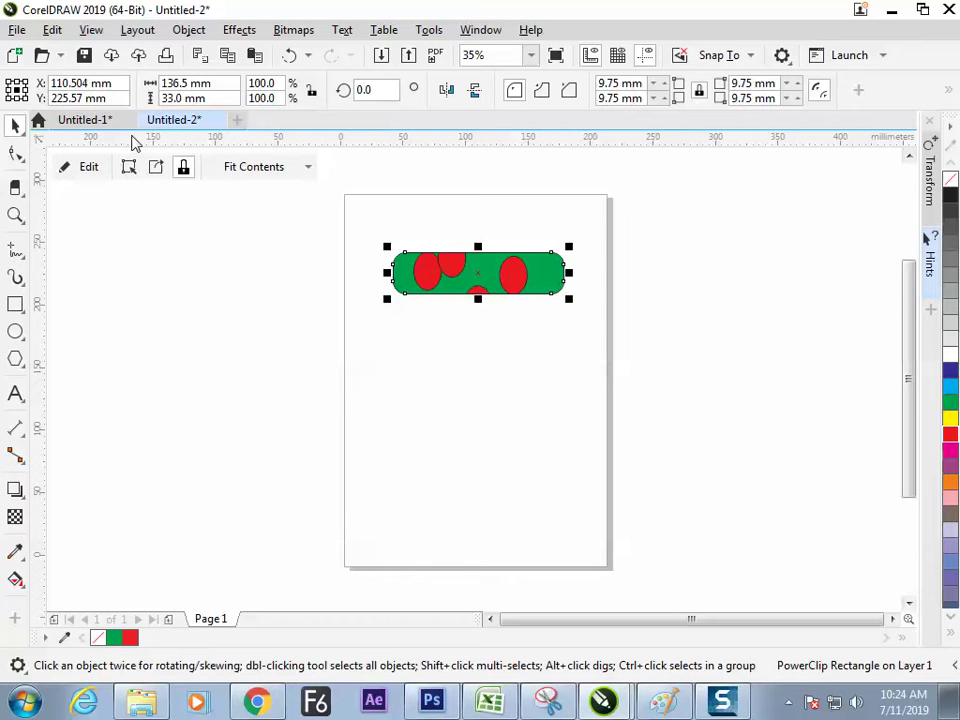
# - Unlock the contents from the PowerClip and move only the frame to about X 70 mm, Y 232.3 mm
pyautogui.click(467, 319)
pyautogui.click(467, 291)
pyautogui.click(188, 29)
pyautogui.moveTo(232, 60)
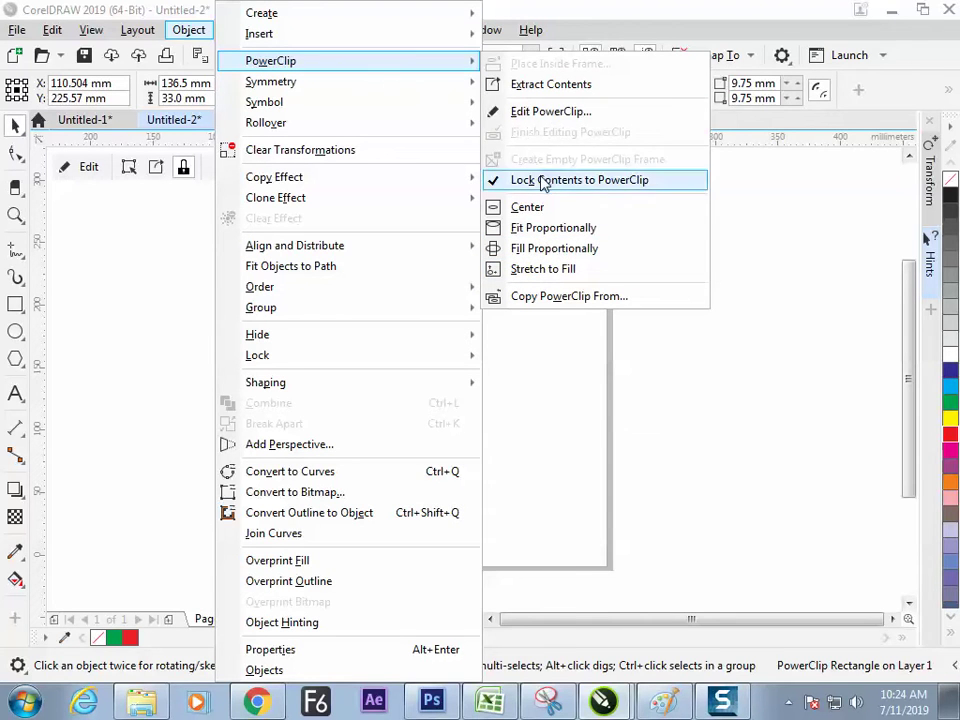
pyautogui.click(403, 283)
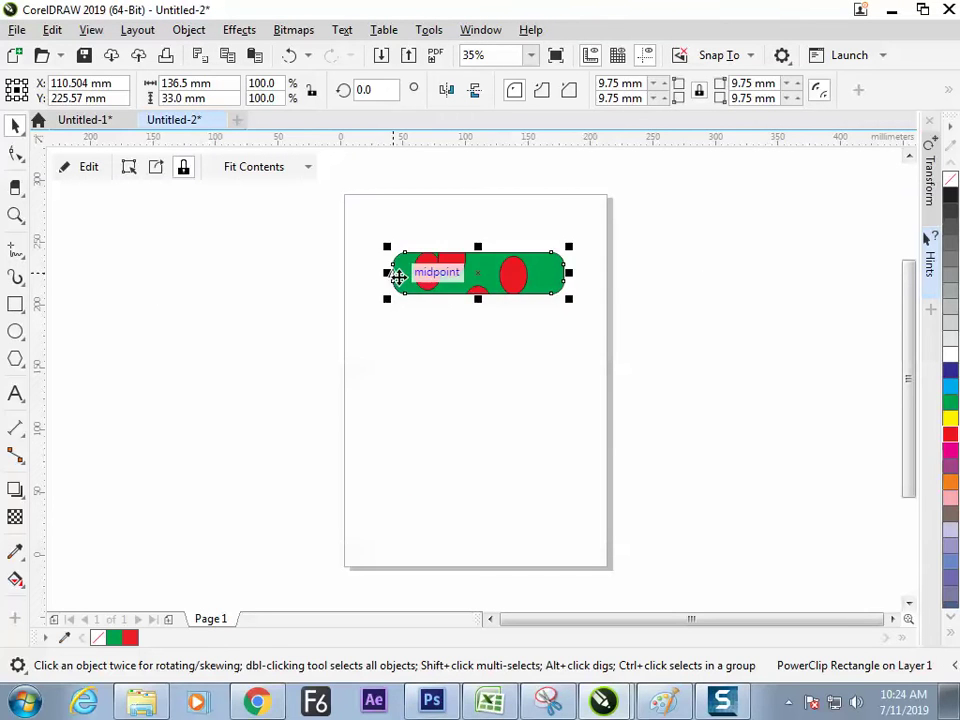
pyautogui.moveTo(375, 279)
pyautogui.mouseDown()
pyautogui.moveTo(358, 285)
pyautogui.moveTo(356, 274)
pyautogui.moveTo(444, 270)
pyautogui.moveTo(373, 262)
pyautogui.moveTo(365, 269)
pyautogui.moveTo(379, 272)
pyautogui.moveTo(364, 273)
pyautogui.mouseUp()
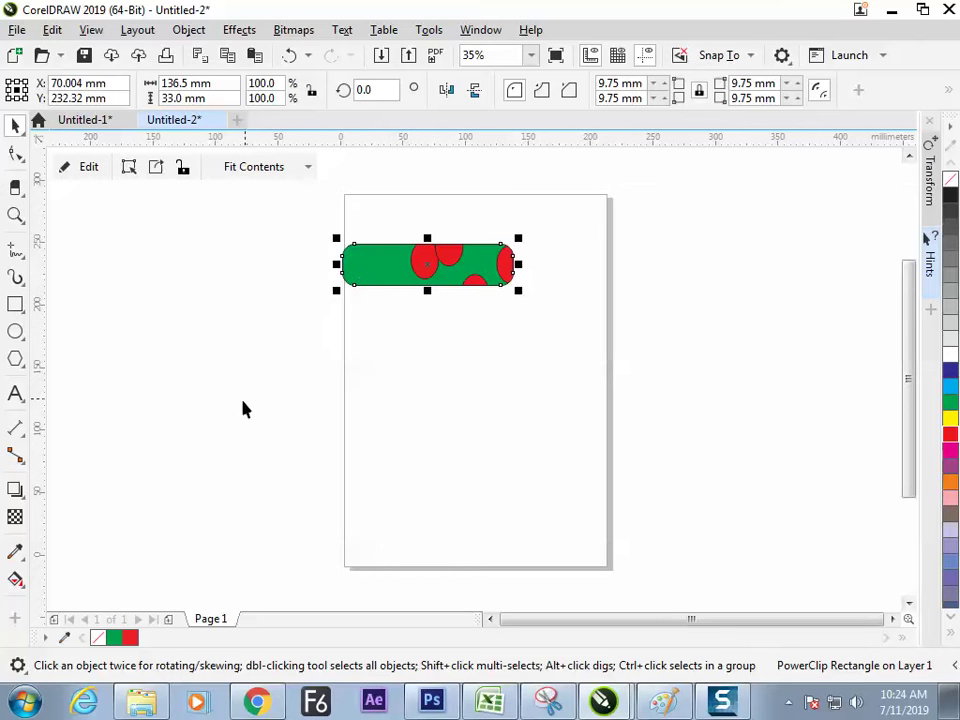
# - Lock the contents to the PowerClip again and move frame and ellipses together to about X 99.3 mm, Y 242.1 mm
pyautogui.click(180, 170)
pyautogui.moveTo(381, 274); pyautogui.dragTo(420, 281)
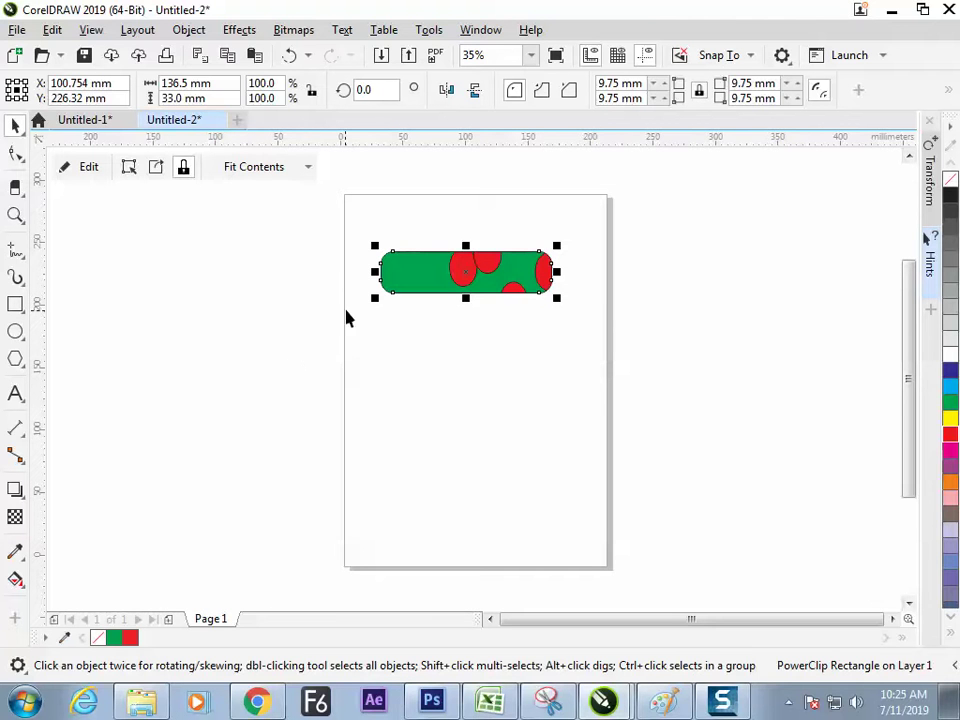
pyautogui.moveTo(386, 284)
pyautogui.mouseDown()
pyautogui.moveTo(364, 276)
pyautogui.moveTo(392, 272)
pyautogui.mouseUp()
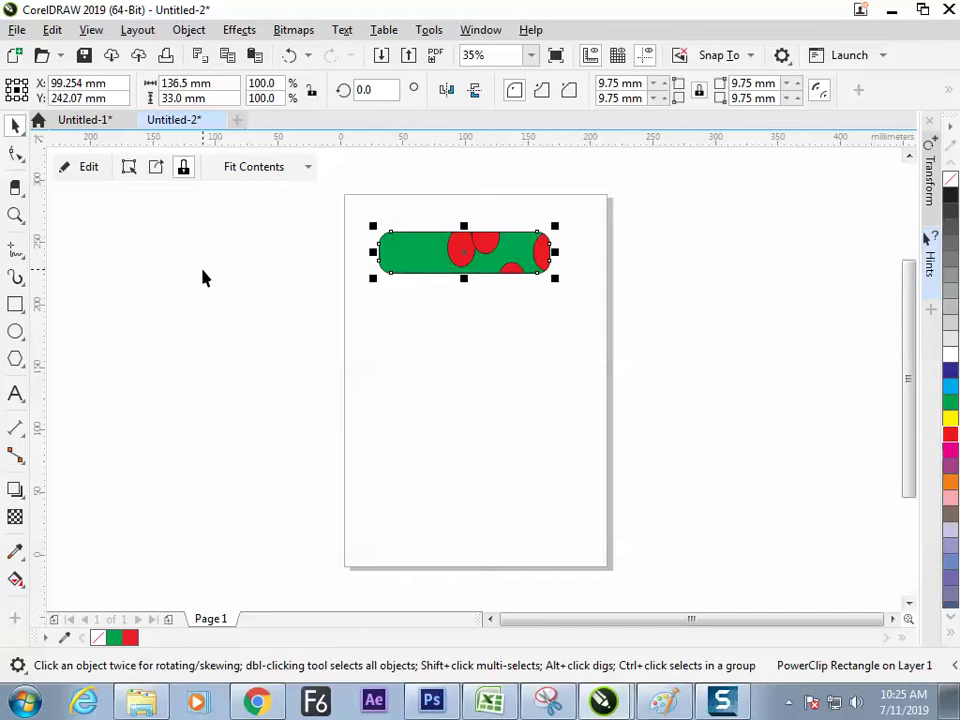
pyautogui.click(189, 30)
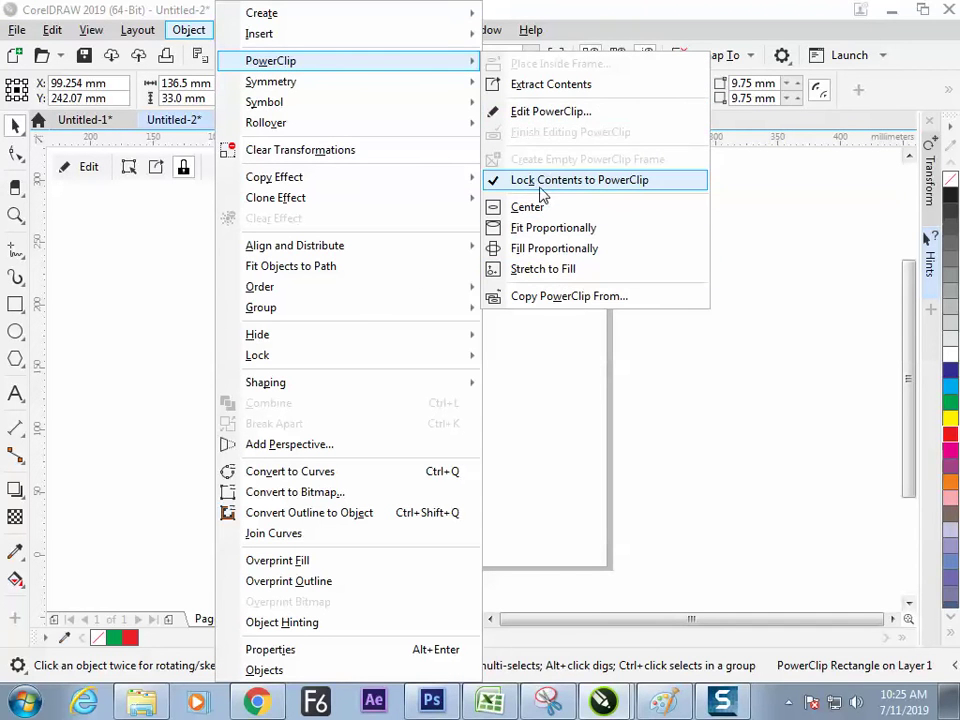
pyautogui.click(146, 300)
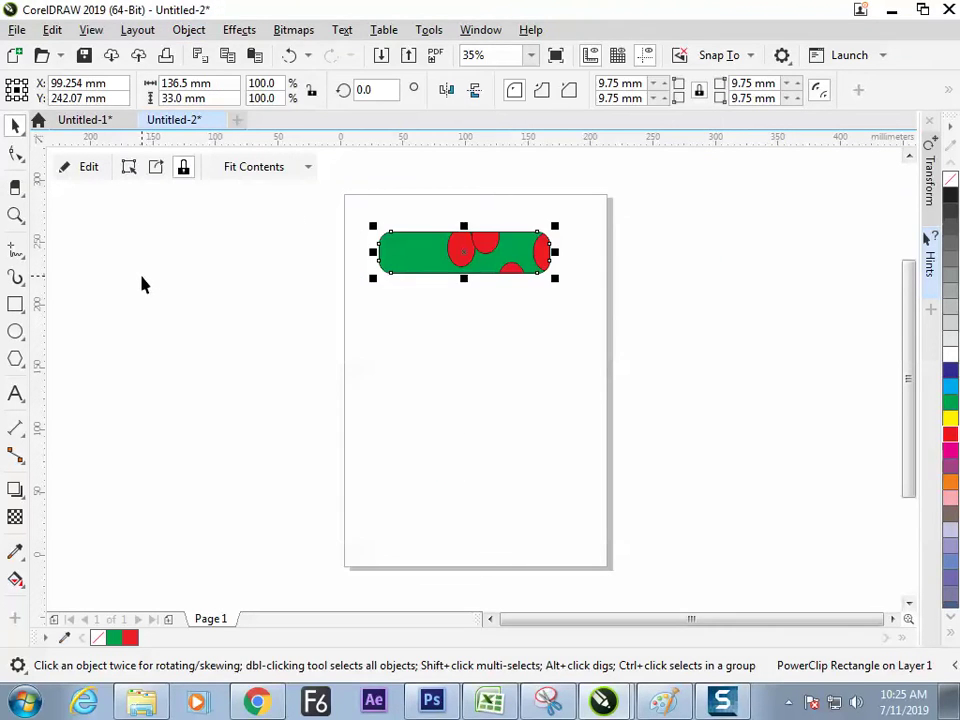
pyautogui.click(400, 259)
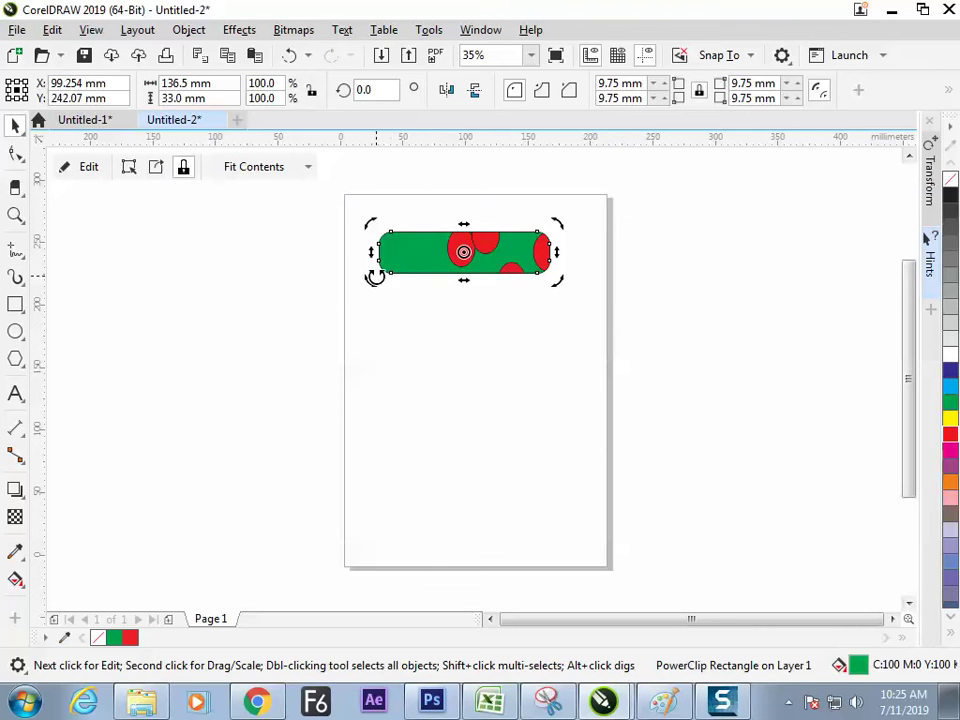
# - Delete the green PowerClip rectangle and draw a circle about 100.5 mm across, positioned at about X 206.5 mm, Y 183.6 mm
pyautogui.press('Delete')
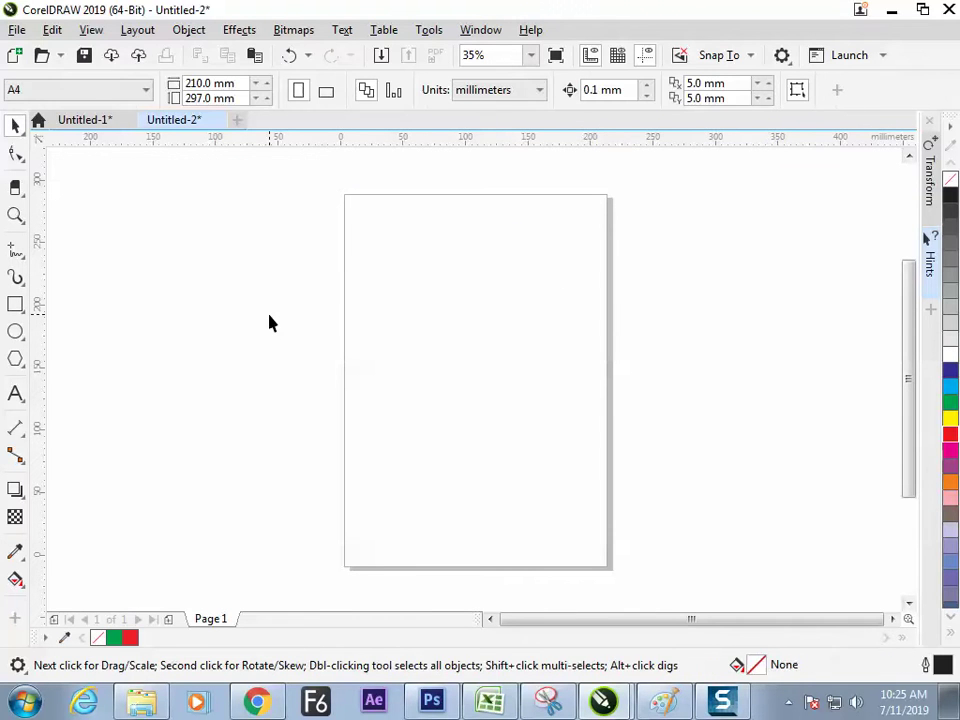
pyautogui.click(15, 304)
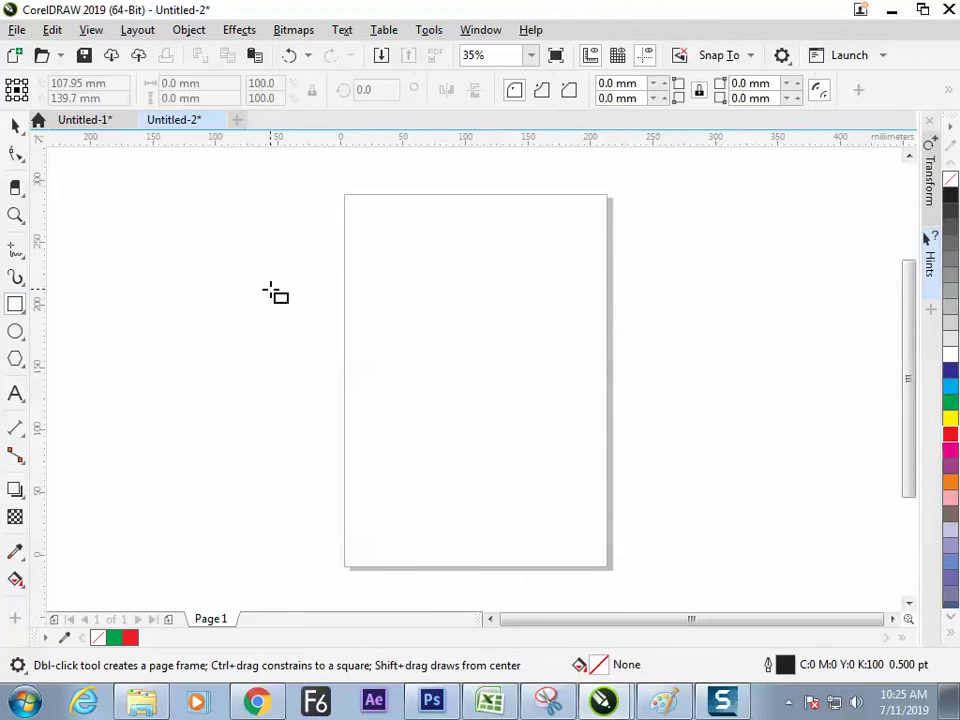
pyautogui.click(15, 126)
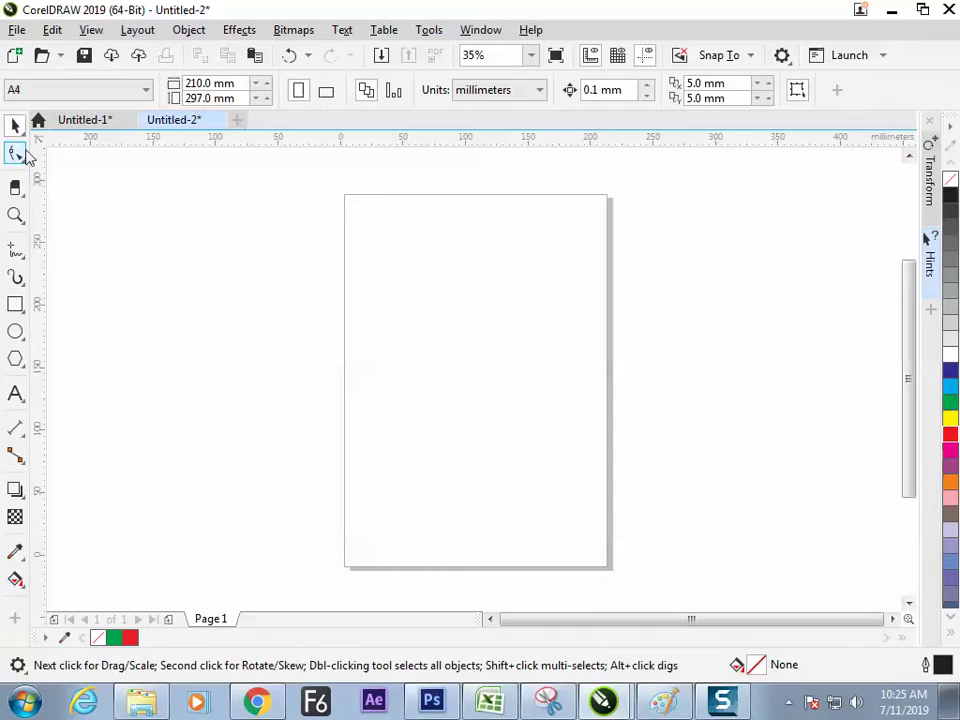
pyautogui.click(15, 332)
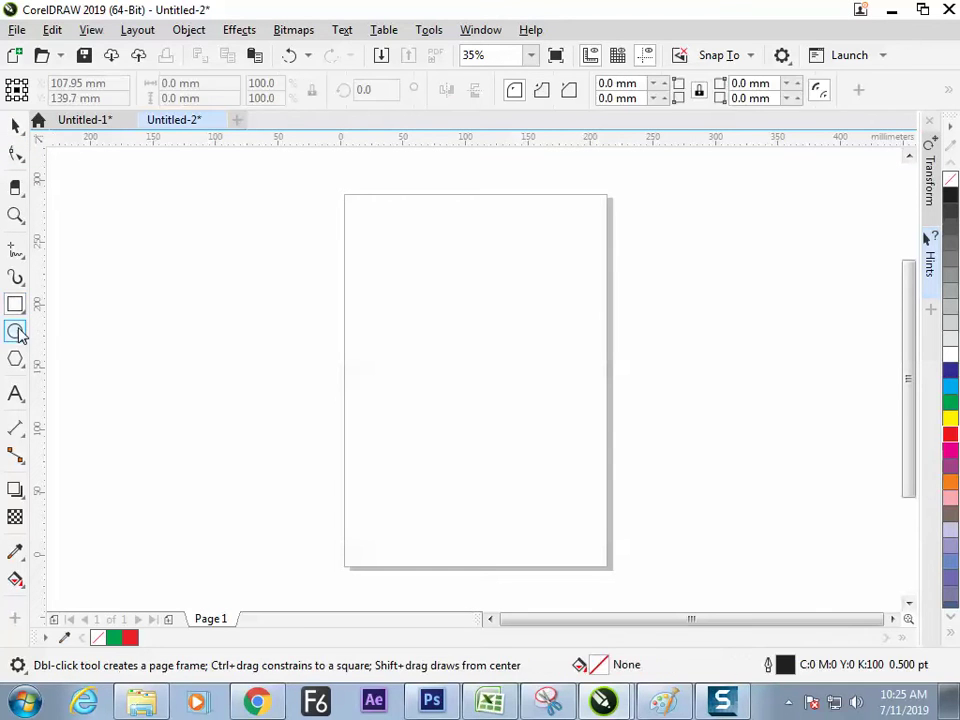
pyautogui.moveTo(436, 290); pyautogui.dragTo(491, 351)
pyautogui.click(16, 125)
pyautogui.moveTo(457, 285); pyautogui.dragTo(619, 321)
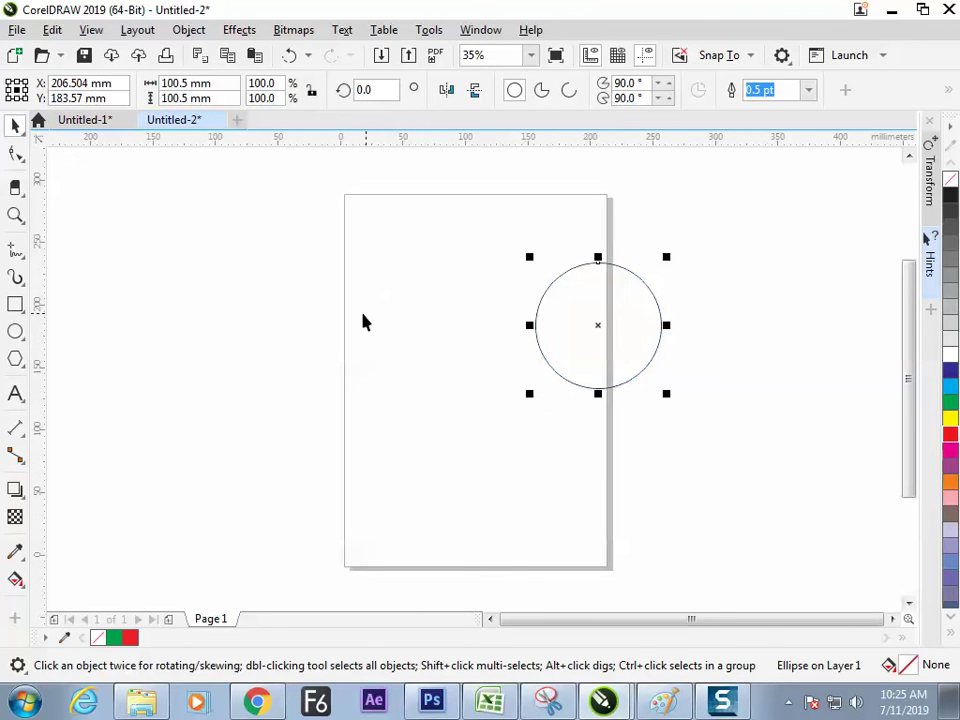
pyautogui.click(364, 321)
# - Import Chrysanthemum - Copy (2).jpg from the Sample Pictures folder and place it beside the page at about 216.8 by 162.6 mm
pyautogui.click(17, 30)
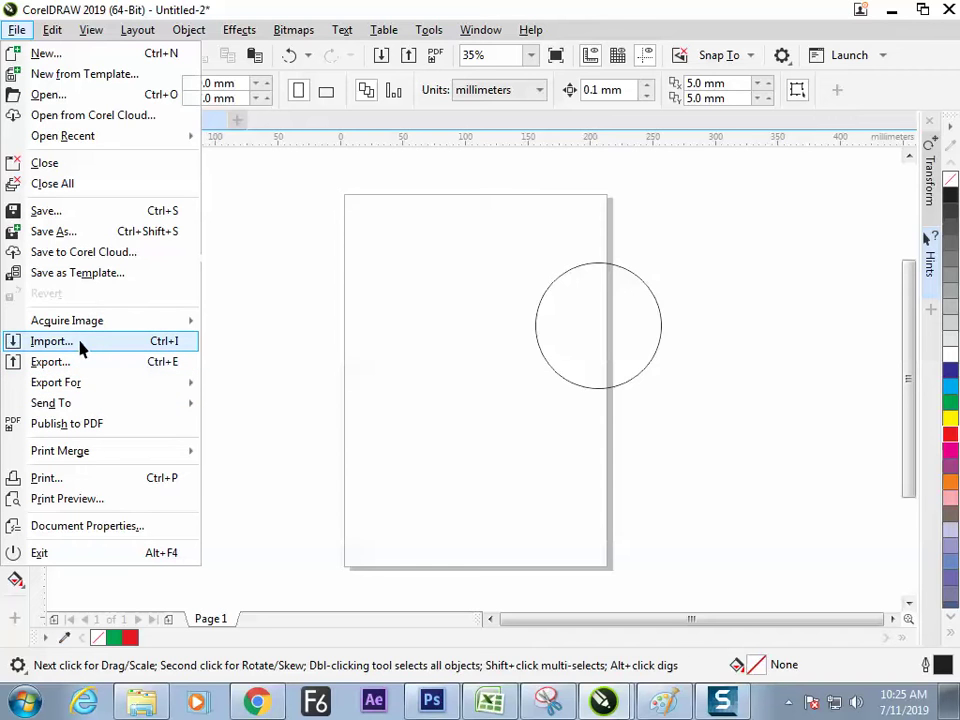
pyautogui.click(80, 344)
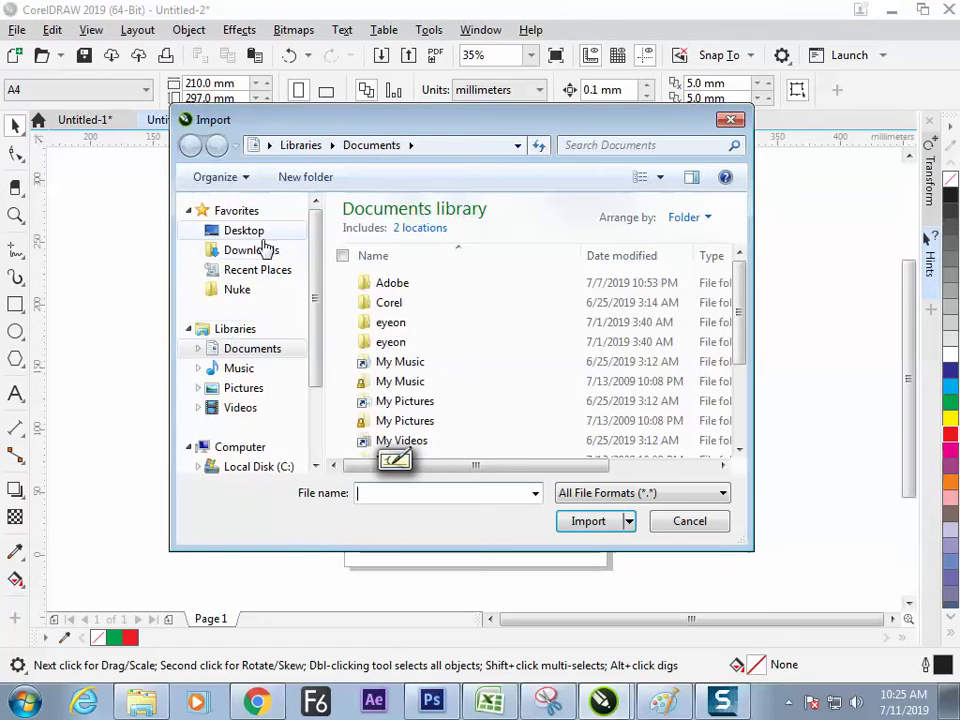
pyautogui.click(262, 234)
pyautogui.moveTo(737, 221); pyautogui.dragTo(739, 257)
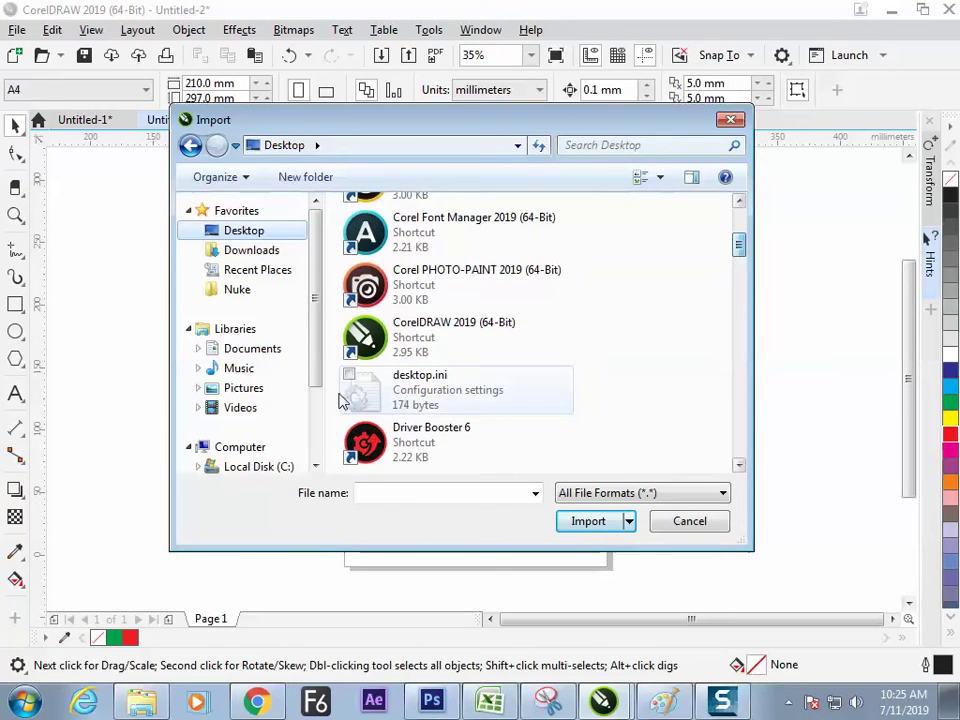
pyautogui.click(252, 389)
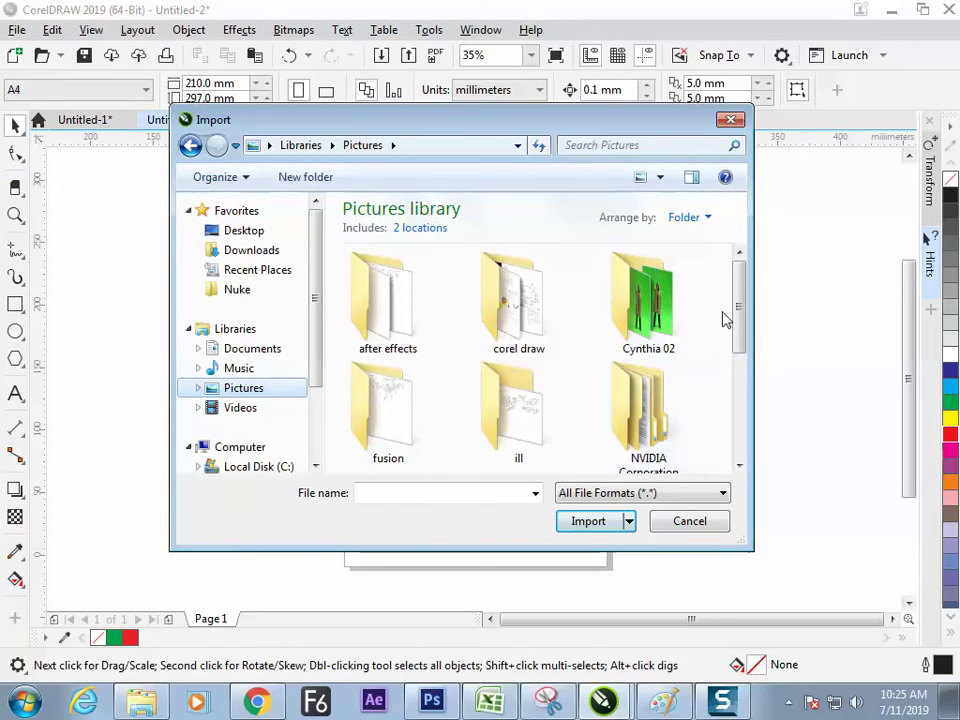
pyautogui.moveTo(739, 317); pyautogui.dragTo(740, 351)
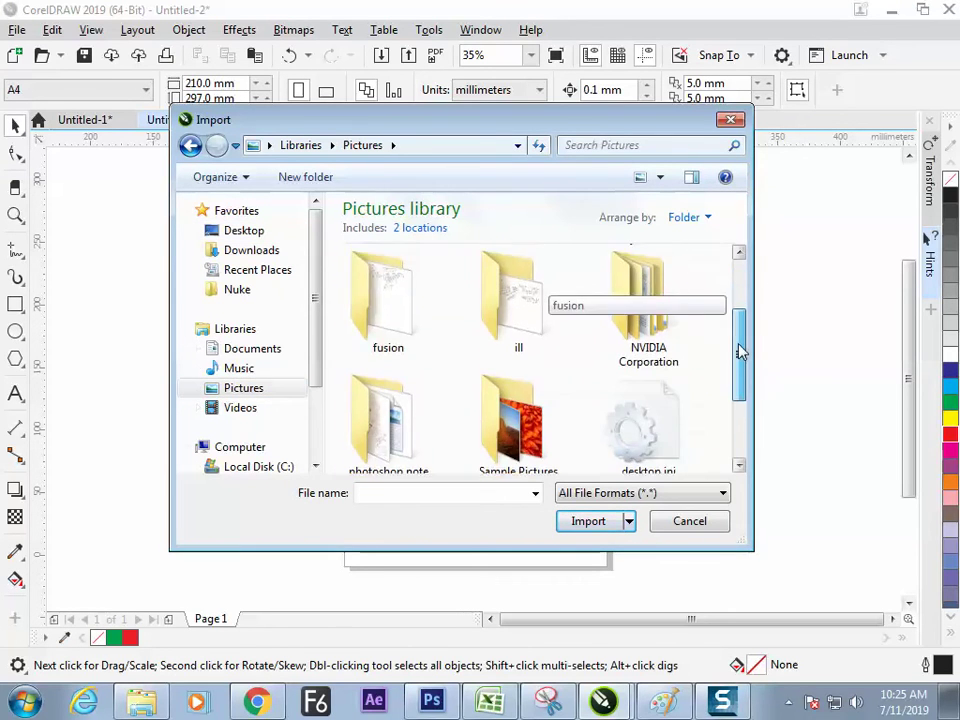
pyautogui.doubleClick(510, 420)
pyautogui.click(405, 300)
pyautogui.doubleClick(410, 312)
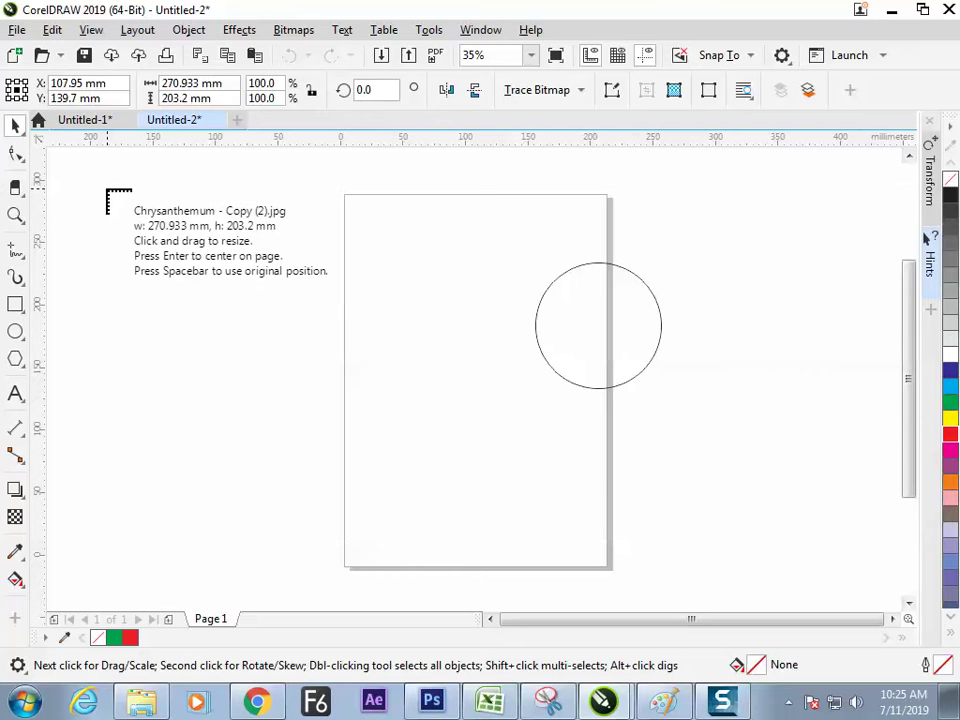
pyautogui.moveTo(104, 186); pyautogui.dragTo(379, 393)
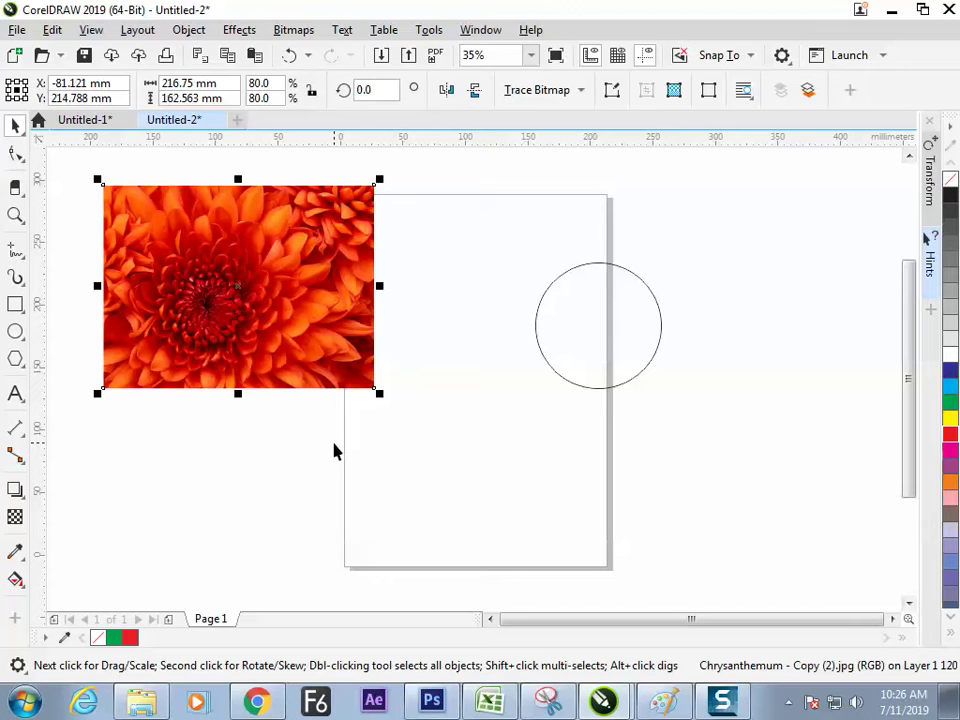
# - Move the chrysanthemum photo to about X -84.1 mm, Y 159.3 mm
pyautogui.click(17, 29)
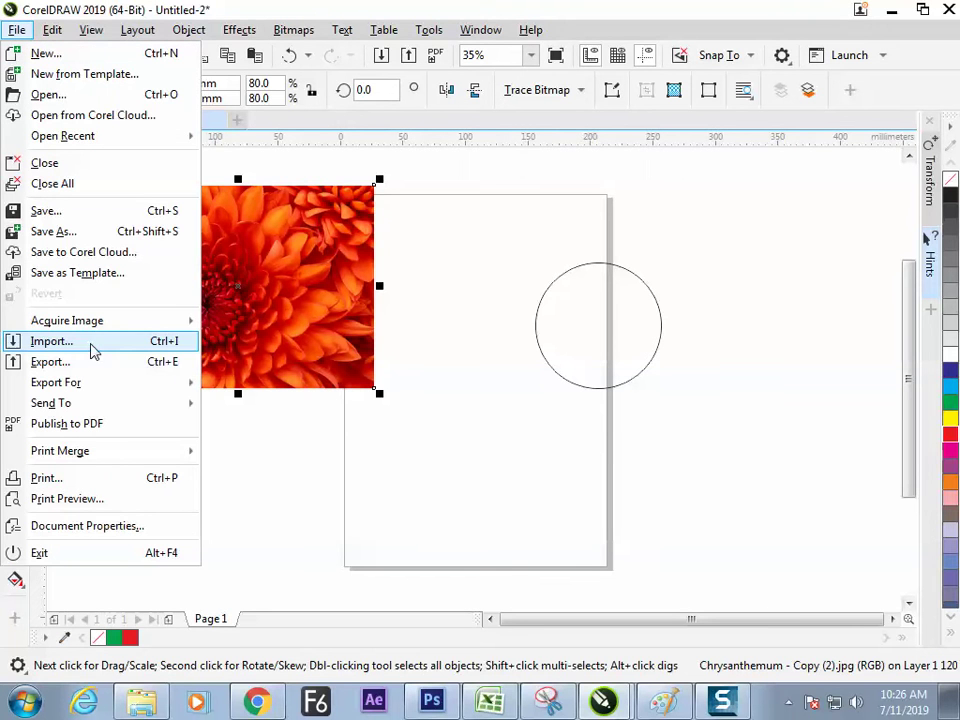
pyautogui.click(246, 407)
pyautogui.moveTo(308, 297); pyautogui.dragTo(292, 339)
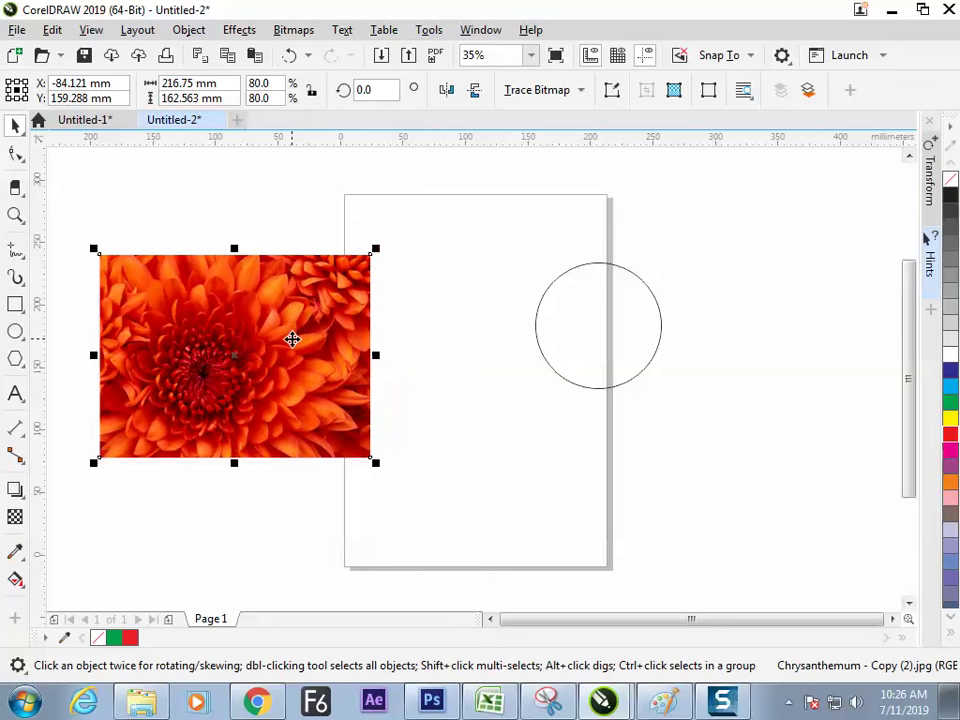
# - Place the chrysanthemum photo inside the circle as a PowerClip and move the circle to about X 47.5 mm, Y 178.3 mm
pyautogui.click(139, 31)
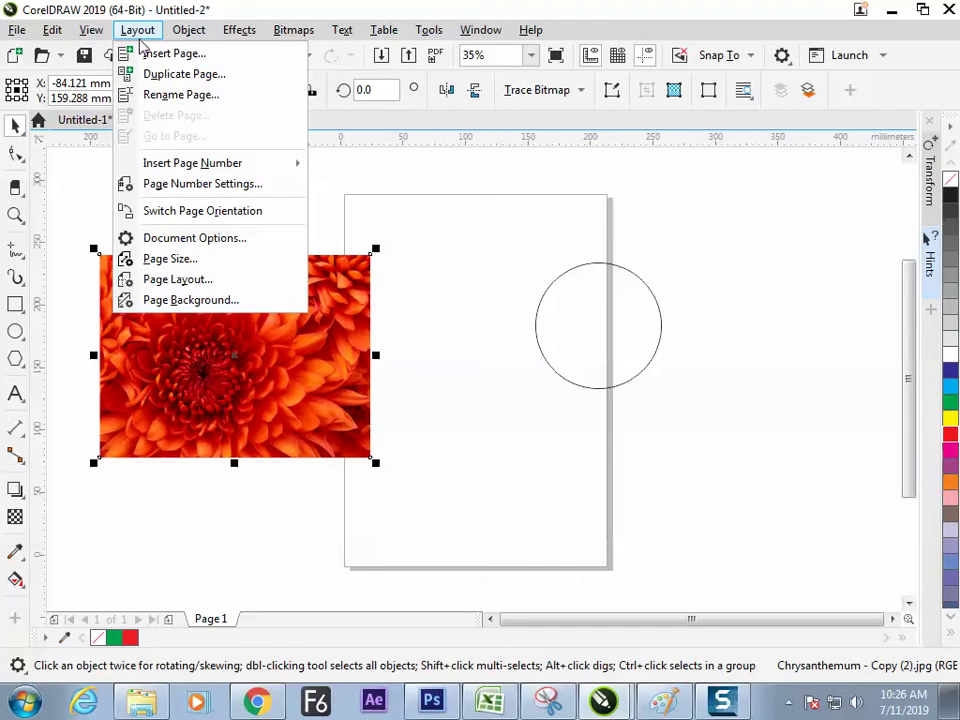
pyautogui.moveTo(189, 36)
pyautogui.moveTo(260, 66)
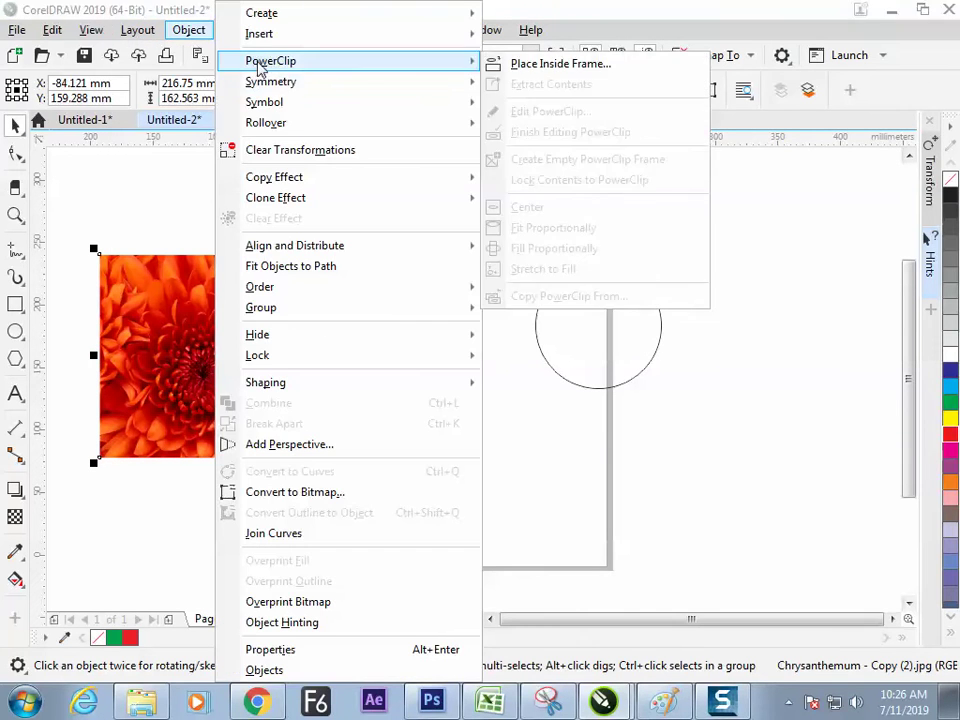
pyautogui.click(566, 66)
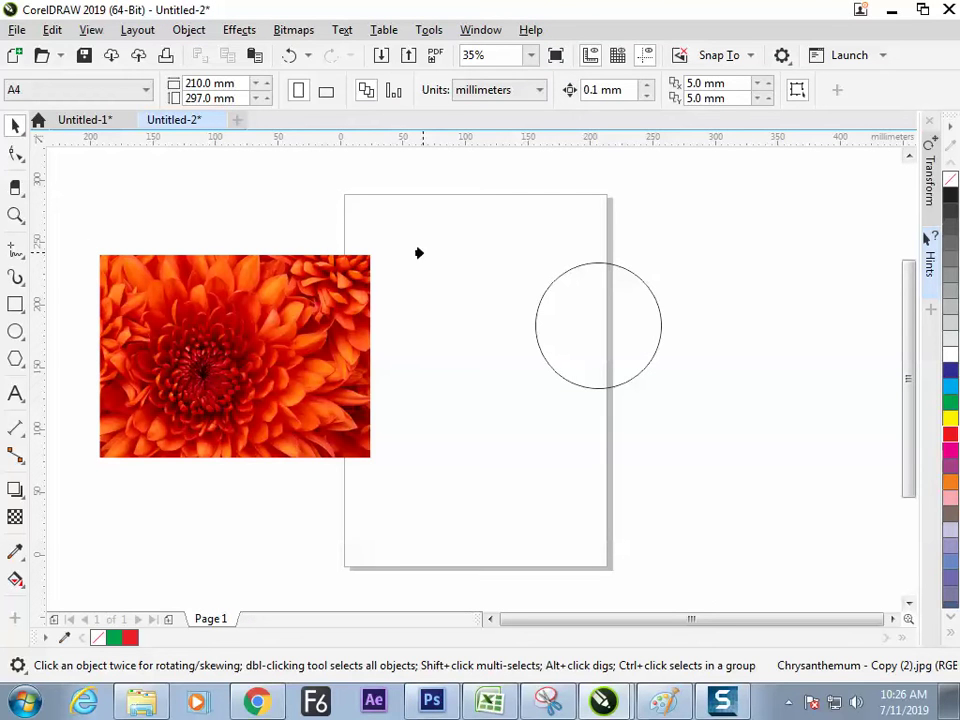
pyautogui.click(560, 332)
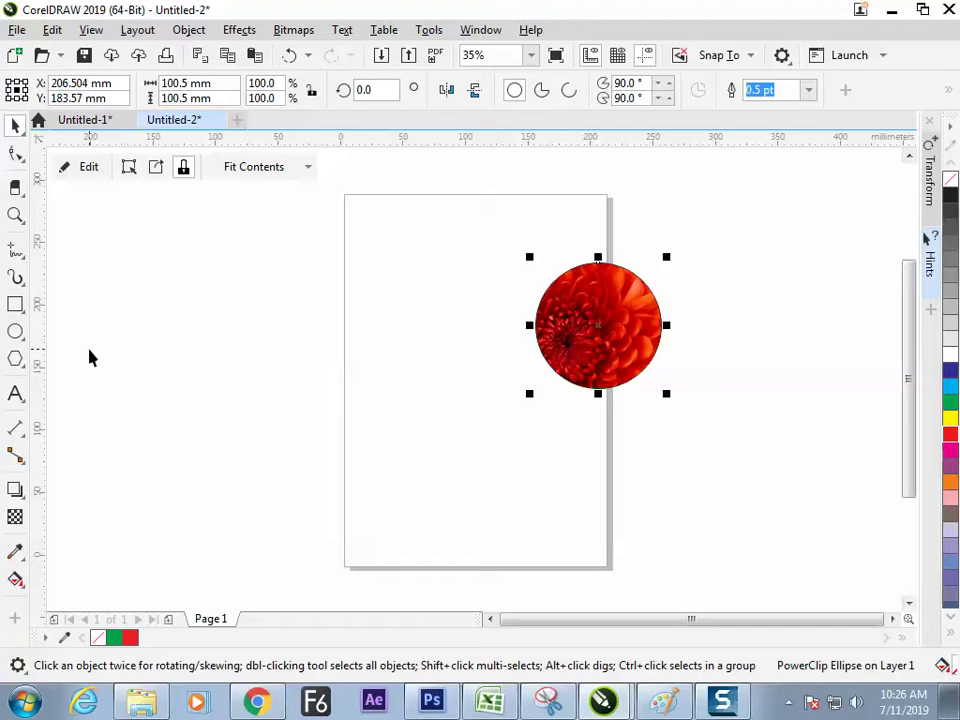
pyautogui.moveTo(627, 321); pyautogui.dragTo(430, 328)
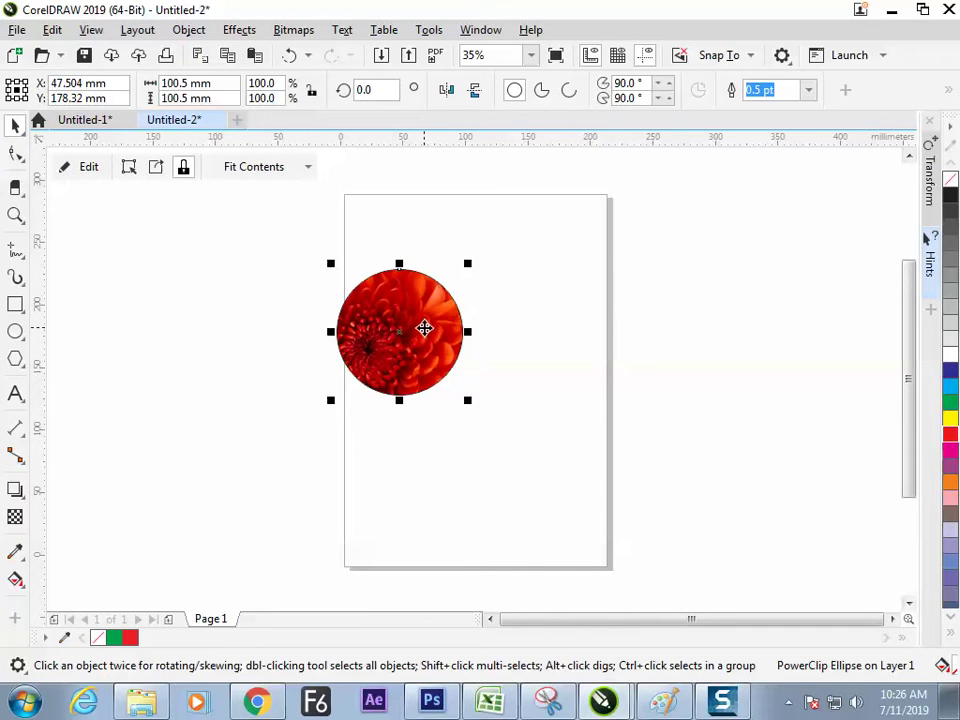
# - Edit the PowerClip's contents, shift the photo to about X 67 mm, Y 194.1 mm to center the flower, and finish editing
pyautogui.keyDown('ctrl'); pyautogui.click(419, 325); pyautogui.keyUp('ctrl')
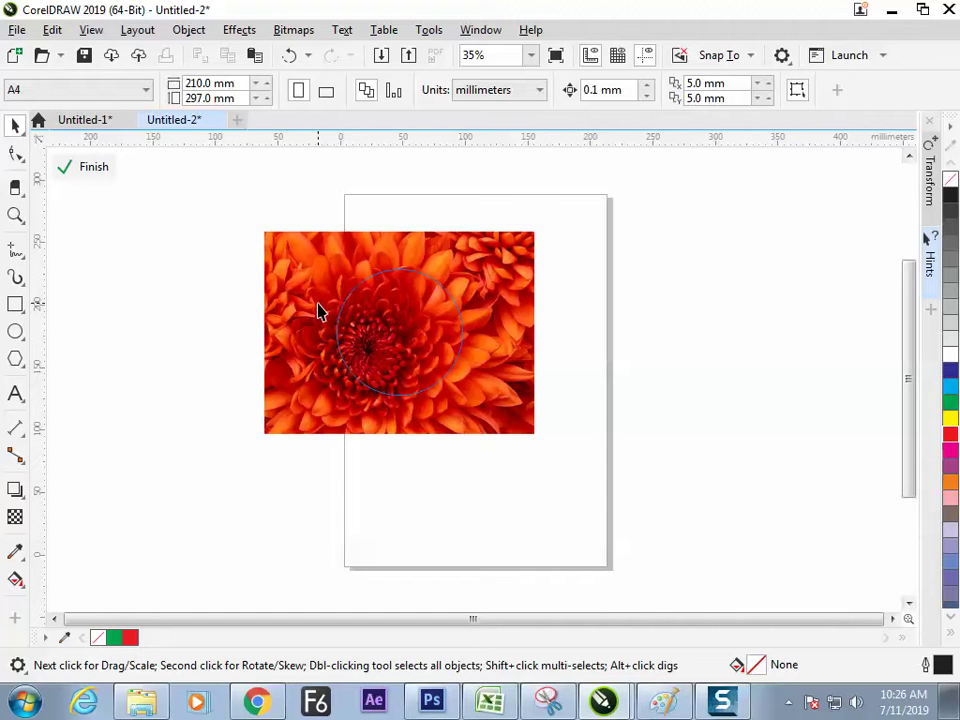
pyautogui.moveTo(420, 298)
pyautogui.mouseDown()
pyautogui.moveTo(414, 318)
pyautogui.moveTo(421, 306)
pyautogui.moveTo(433, 313)
pyautogui.moveTo(428, 300)
pyautogui.mouseUp()
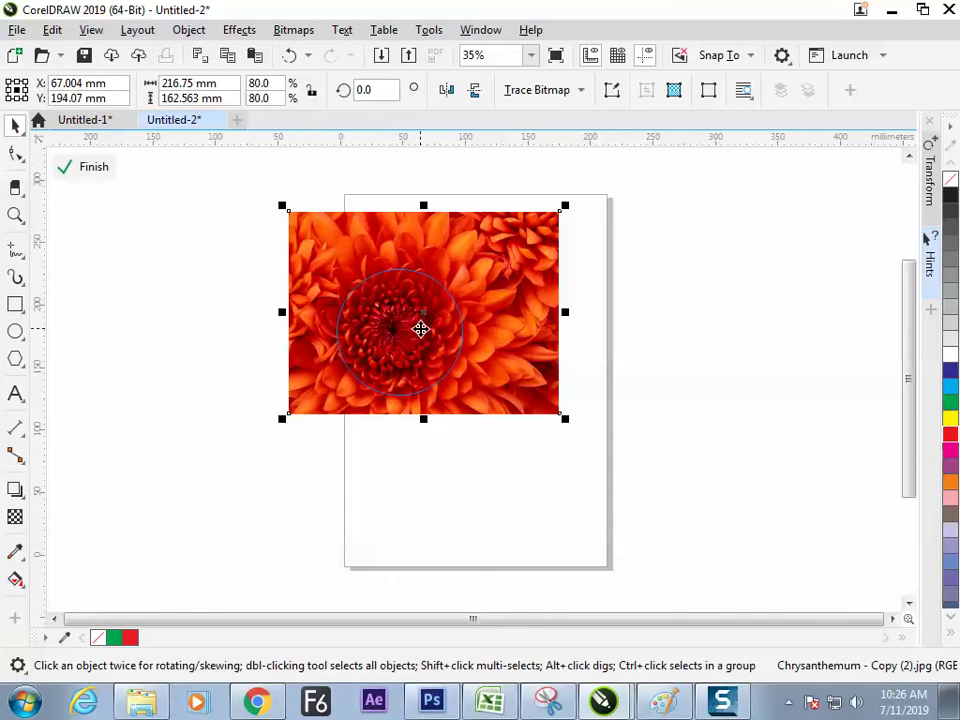
pyautogui.click(95, 167)
pyautogui.click(197, 587)
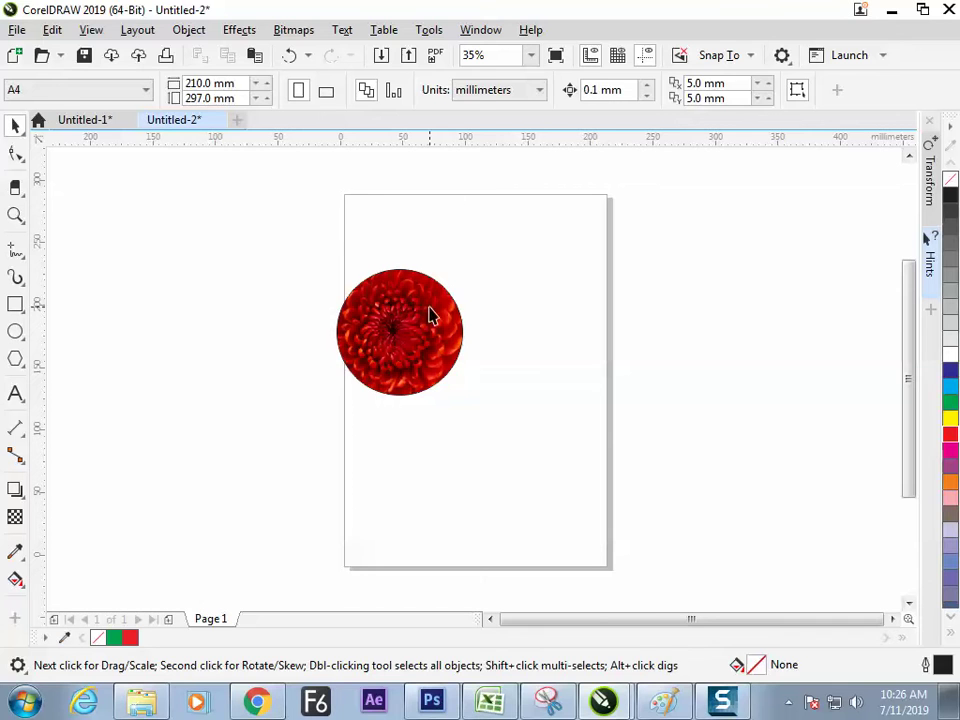
# - Move the circular PowerClip to about X 75.3 mm, Y 203.1 mm and shift the photo inside it to about X 98.5 mm, Y 219.6 mm
pyautogui.moveTo(429, 315); pyautogui.dragTo(463, 300)
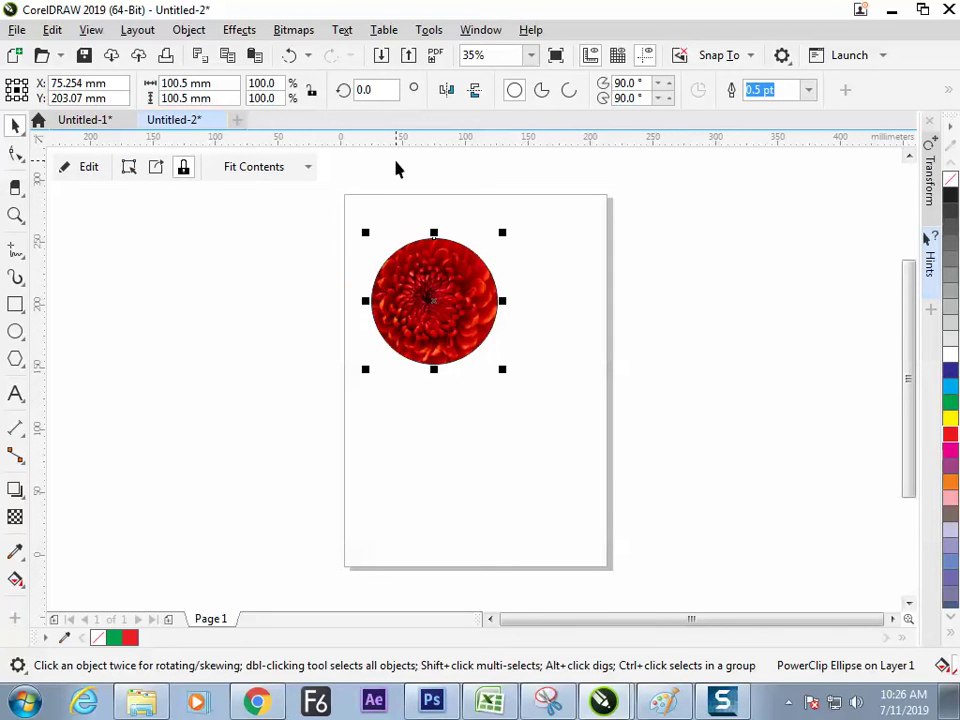
pyautogui.doubleClick(481, 312)
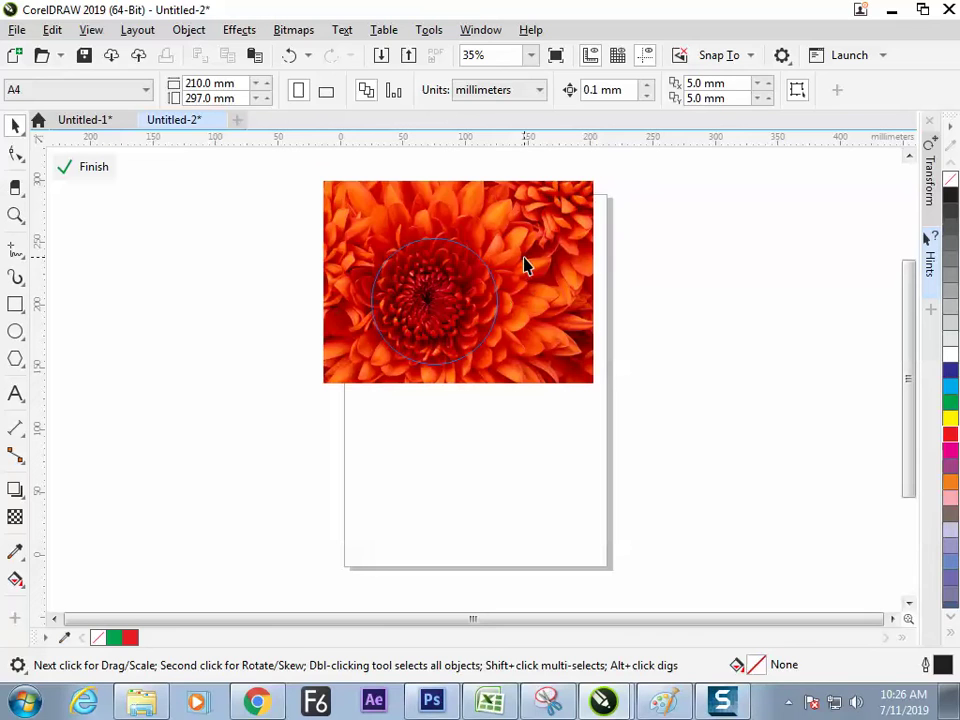
pyautogui.moveTo(462, 300)
pyautogui.mouseDown()
pyautogui.moveTo(489, 294)
pyautogui.moveTo(467, 296)
pyautogui.mouseUp()
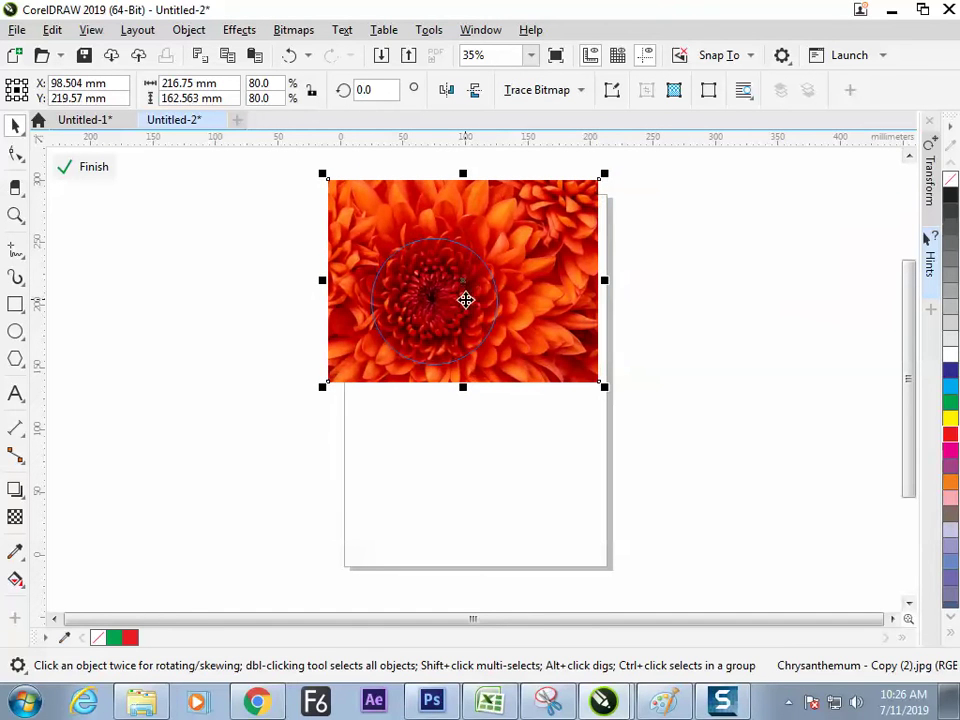
pyautogui.click(83, 168)
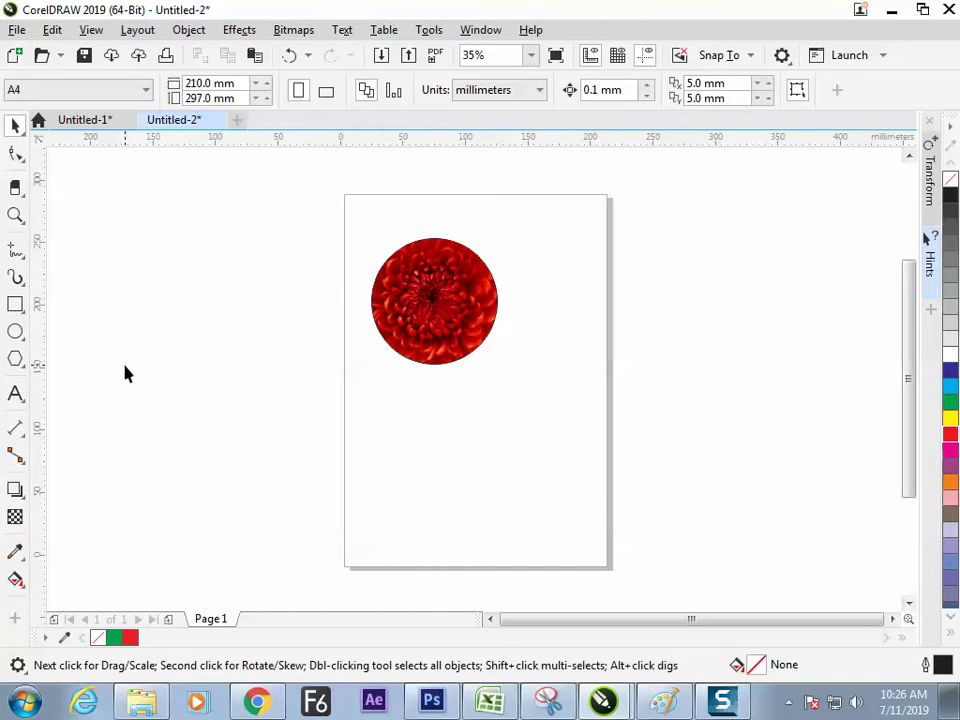
# - Duplicate the chrysanthemum circle at about X 177.3 mm, Y 211.3 mm and delete the photo from the copy's PowerClip contents
pyautogui.moveTo(450, 320); pyautogui.dragTo(574, 313)
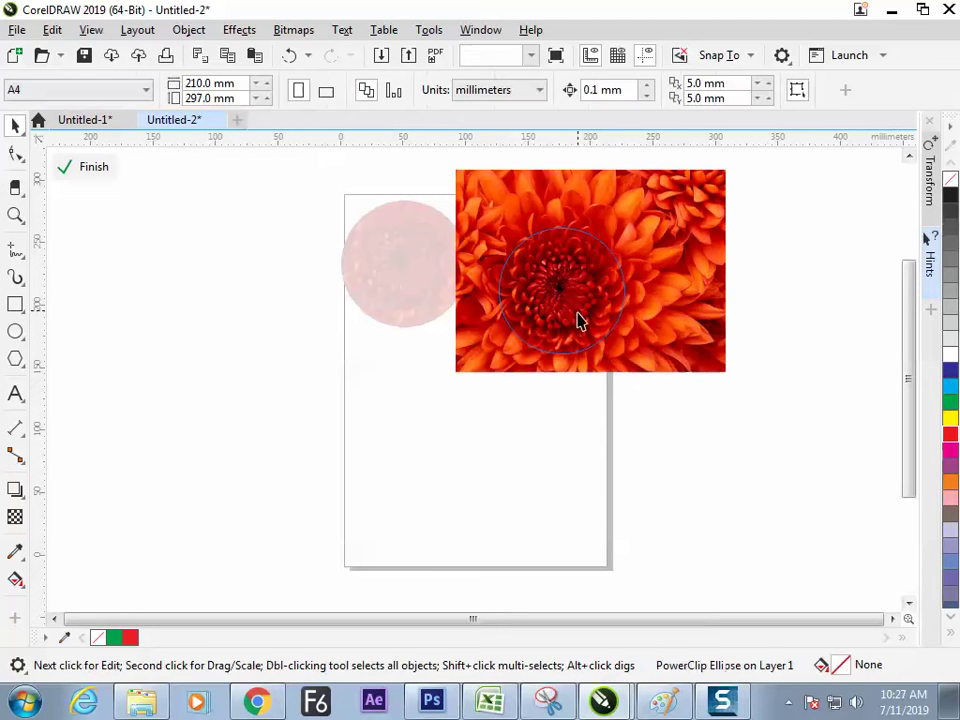
pyautogui.doubleClick(575, 315)
pyautogui.click(636, 232)
pyautogui.press('Delete')
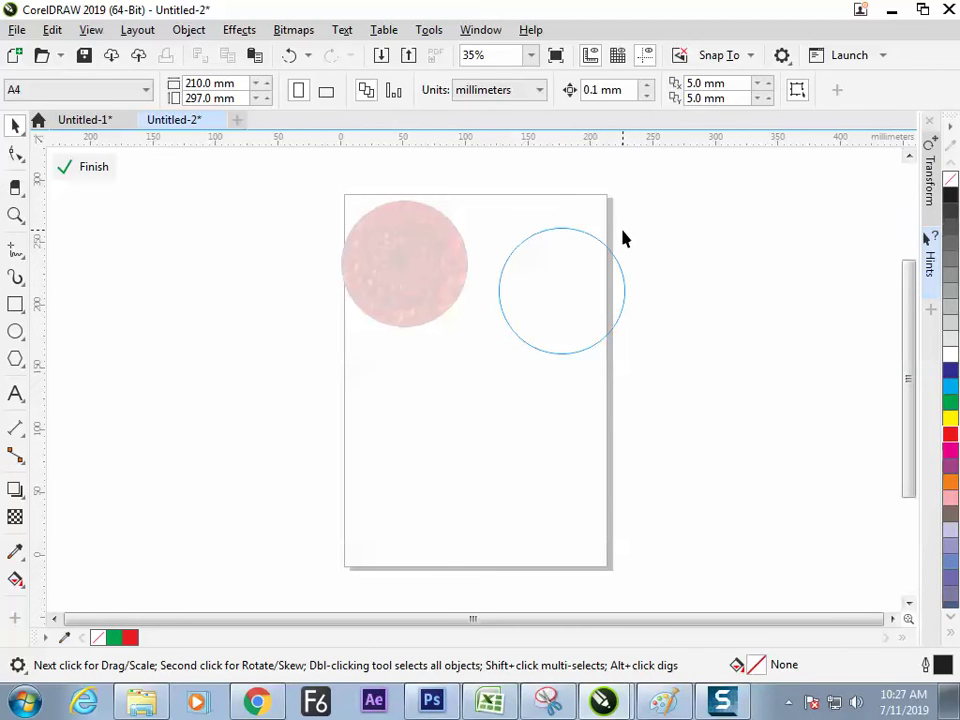
# - Import Hydrangeas.jpg into the empty circle at about 215.3 by 161.4 mm, center the flower in the frame, and finish editing
pyautogui.hotkey('ctrl', 'i')
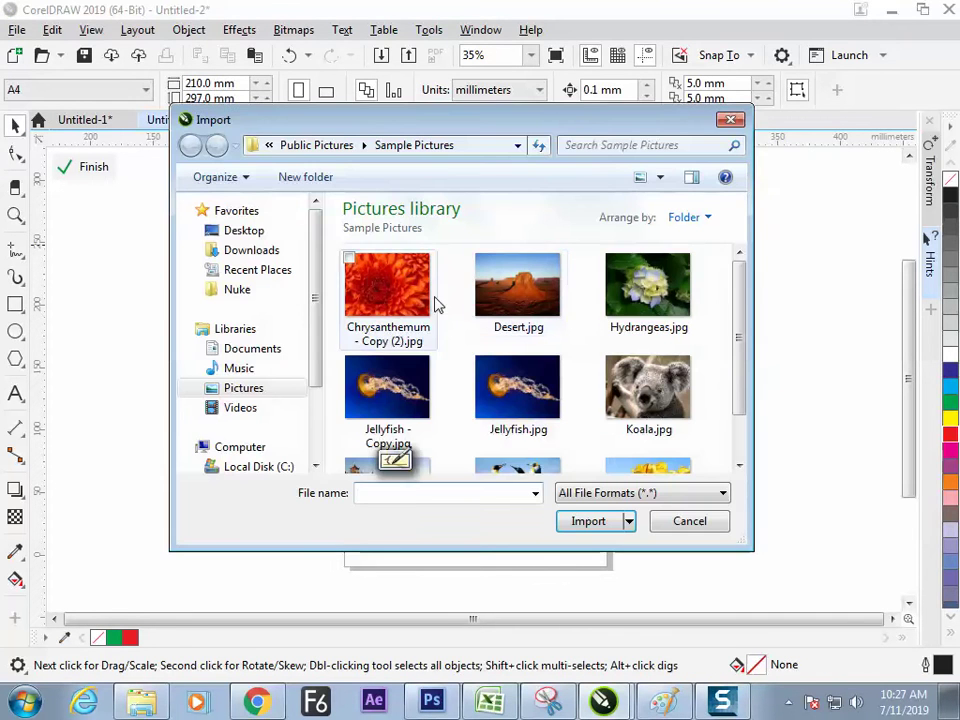
pyautogui.click(505, 393)
pyautogui.doubleClick(647, 288)
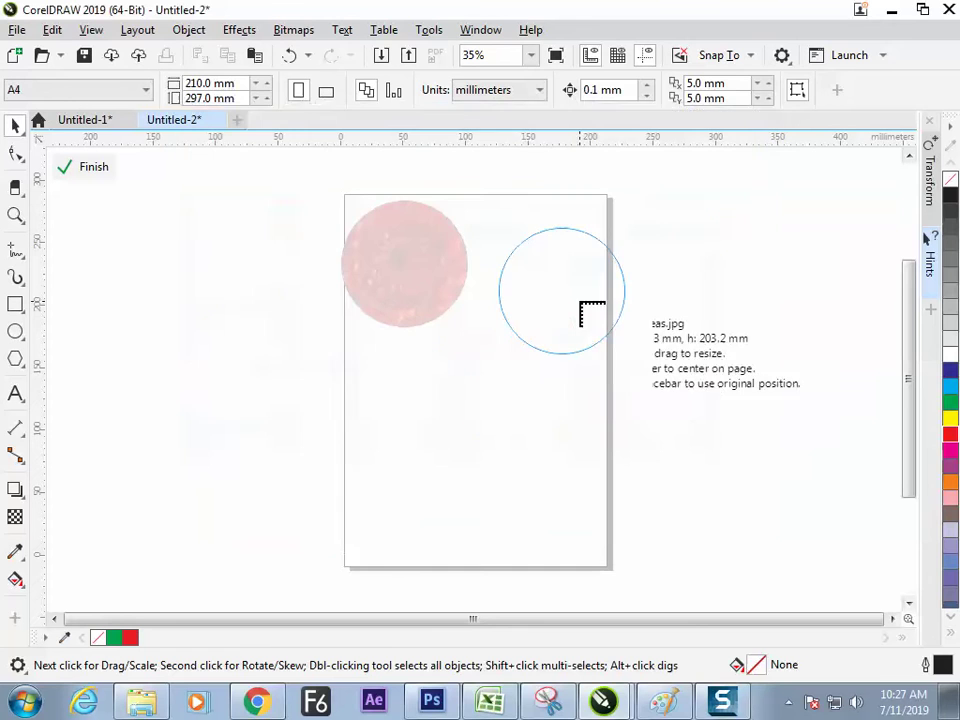
pyautogui.moveTo(450, 186); pyautogui.dragTo(720, 470)
pyautogui.moveTo(662, 238); pyautogui.dragTo(637, 245)
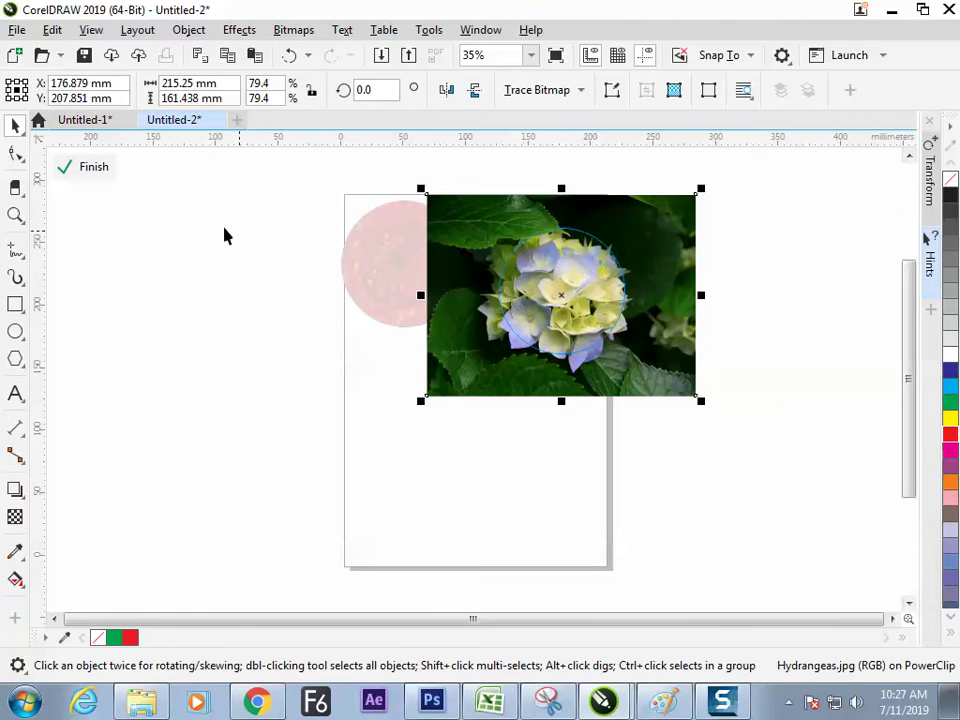
pyautogui.click(90, 167)
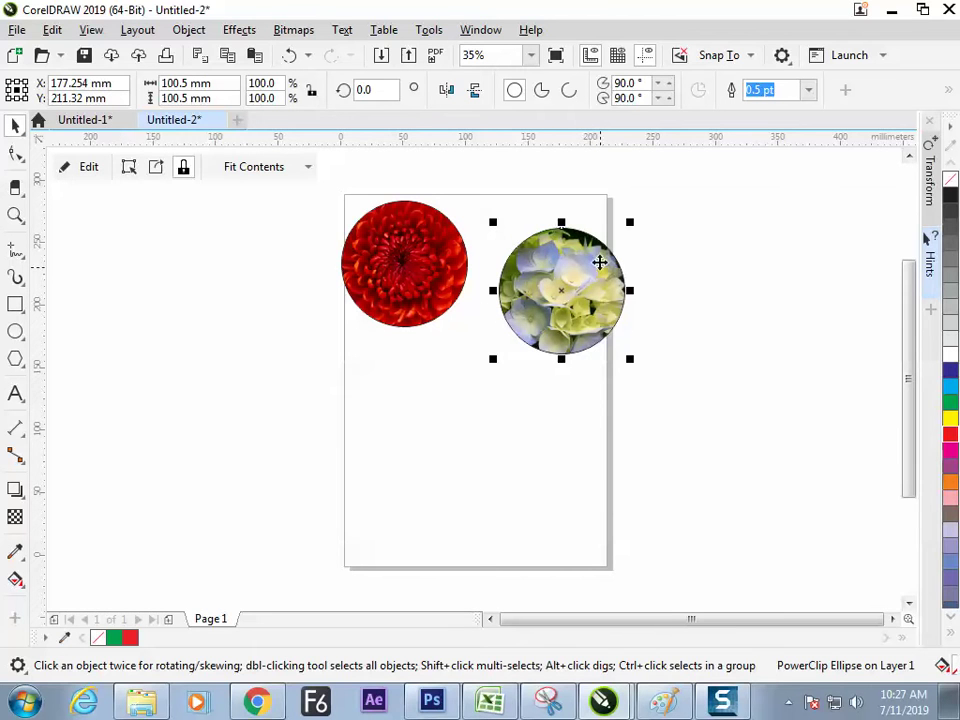
# - Rearrange the two circles, with the chrysanthemum in the page's upper half and the hydrangea below at about X 65.4 mm, Y 98.6 mm
pyautogui.moveTo(557, 311); pyautogui.dragTo(470, 396)
pyautogui.moveTo(429, 290); pyautogui.dragTo(525, 318)
pyautogui.moveTo(407, 439); pyautogui.dragTo(359, 386)
pyautogui.moveTo(515, 305); pyautogui.dragTo(523, 336)
pyautogui.moveTo(418, 377); pyautogui.dragTo(522, 519)
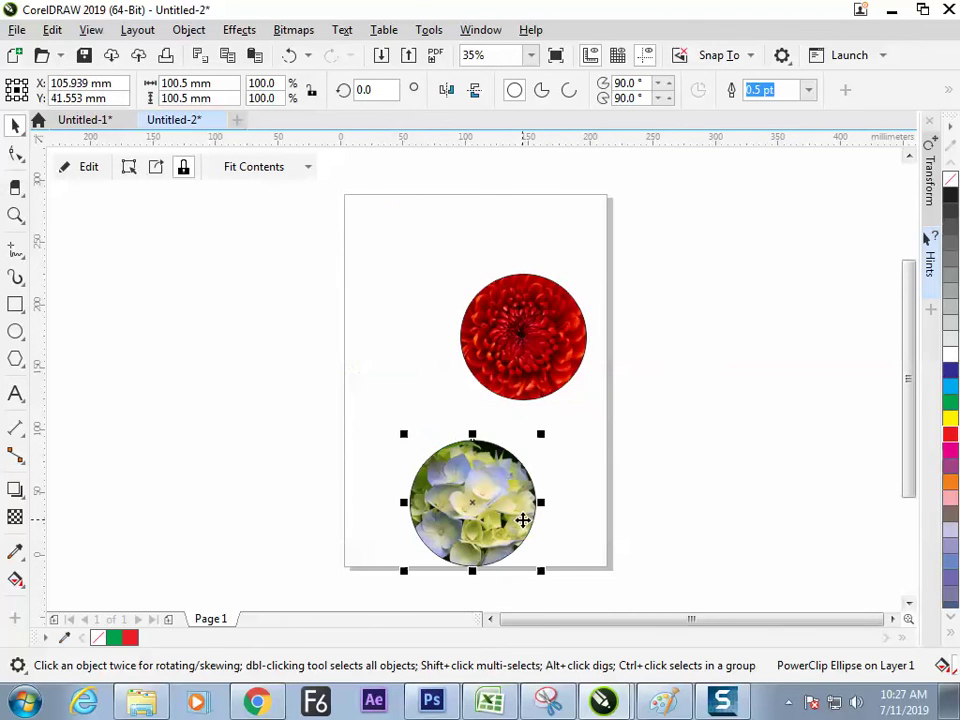
pyautogui.moveTo(520, 332); pyautogui.dragTo(485, 294)
pyautogui.moveTo(493, 501); pyautogui.dragTo(480, 435)
pyautogui.click(499, 336)
pyautogui.moveTo(499, 336); pyautogui.dragTo(481, 285)
pyautogui.moveTo(450, 465)
pyautogui.mouseDown()
pyautogui.moveTo(506, 358)
pyautogui.moveTo(521, 403)
pyautogui.moveTo(483, 425)
pyautogui.moveTo(473, 456)
pyautogui.moveTo(457, 450)
pyautogui.mouseUp()
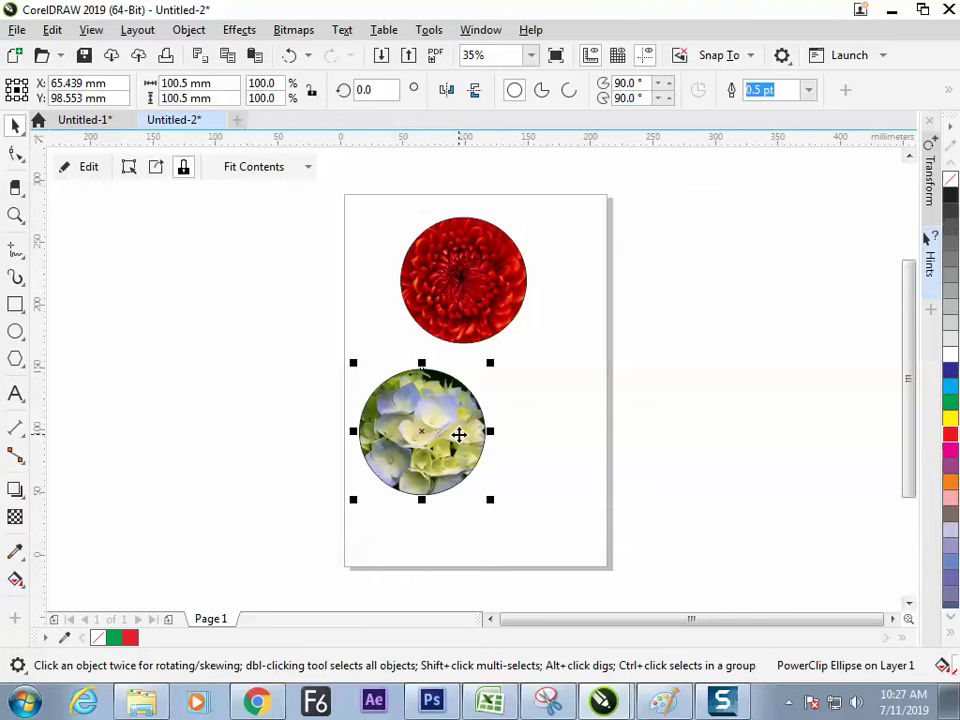
# - Import Koala.jpg at about 207.8 by 155.8 mm into the hydrangea circle's PowerClip, overlapping the flower photo, and finish editing
pyautogui.doubleClick(456, 432)
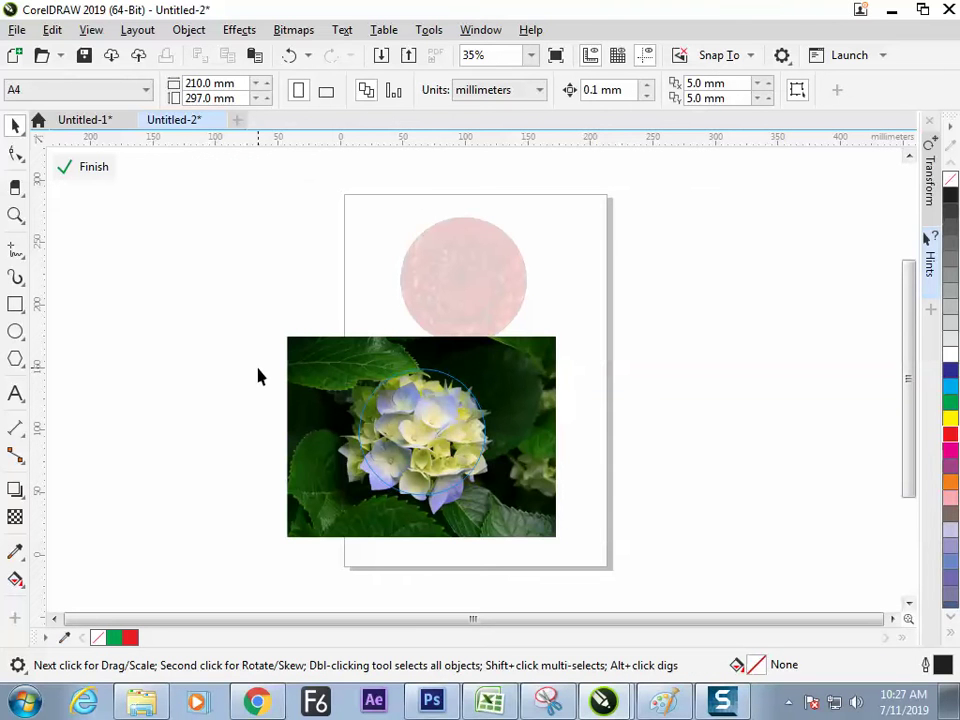
pyautogui.hotkey('ctrl', 'i')
pyautogui.press('Escape')
pyautogui.moveTo(674, 324); pyautogui.dragTo(405, 558)
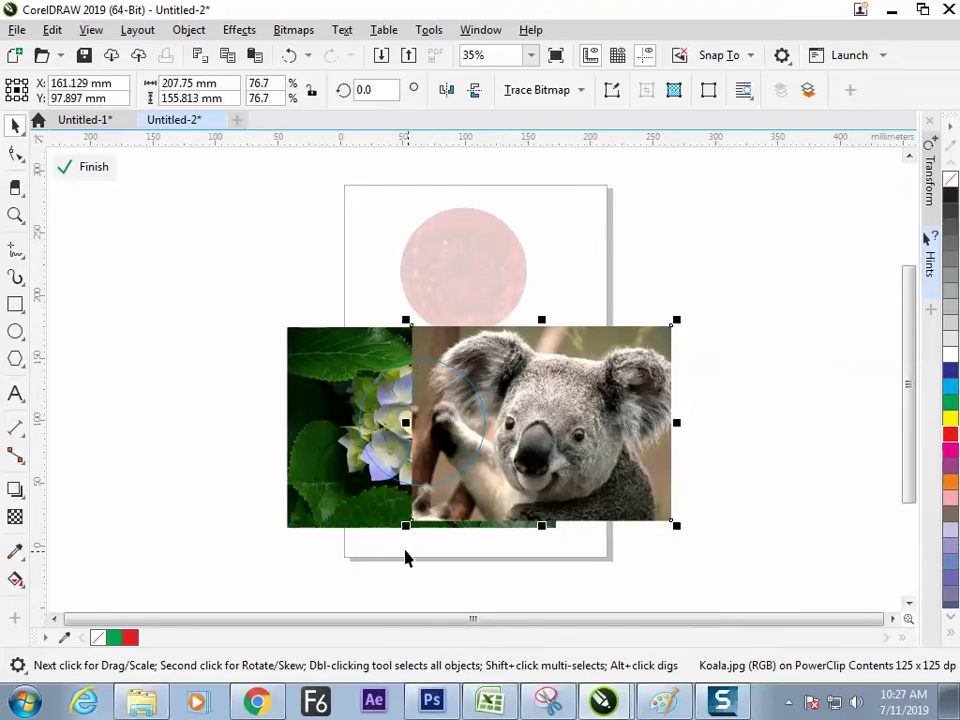
pyautogui.click(97, 166)
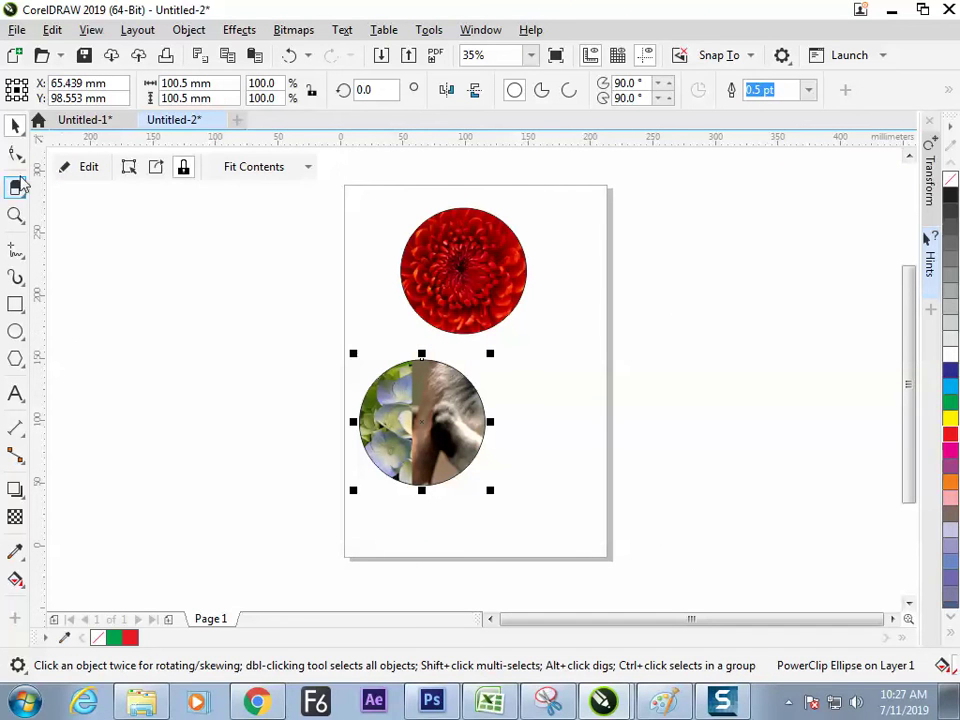
# - Move the hydrangea-and-koala circle beside the chrysanthemum circle, across the page's right edge
pyautogui.moveTo(452, 441); pyautogui.dragTo(283, 316)
pyautogui.click(349, 570)
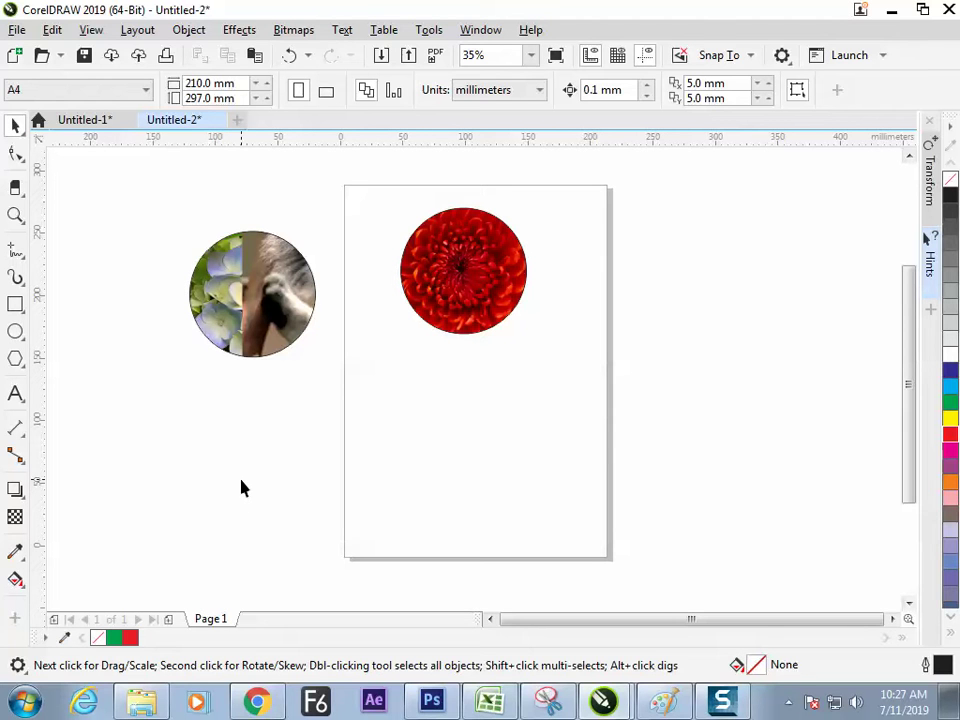
pyautogui.click(284, 318)
pyautogui.moveTo(284, 318); pyautogui.dragTo(659, 289)
pyautogui.click(183, 360)
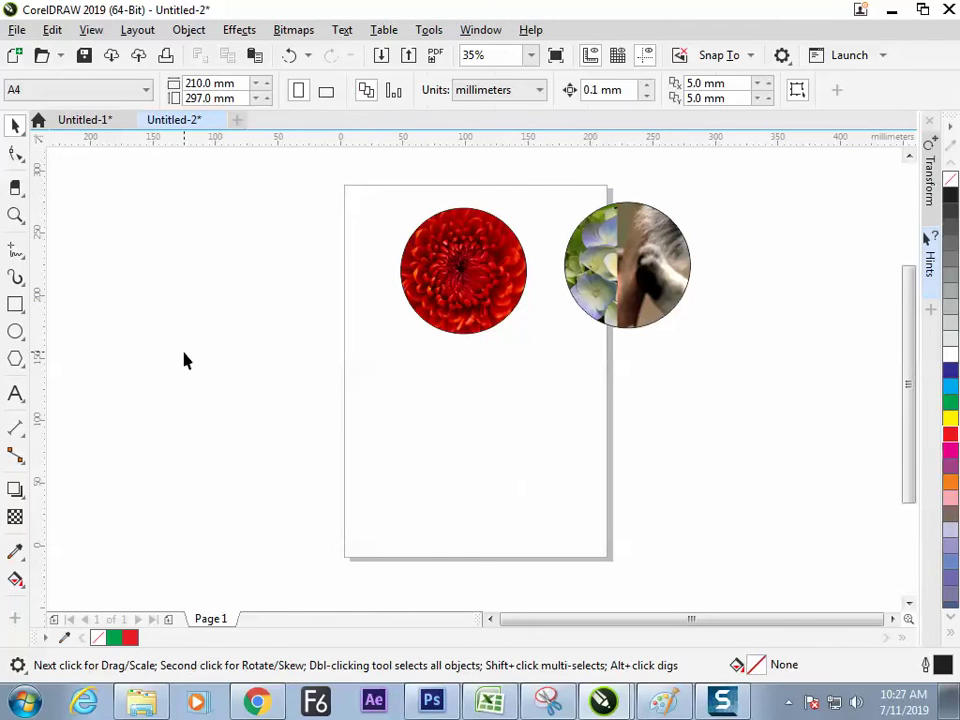
# - Draw seven scattered rectangles of different sizes in the empty area left of the page
pyautogui.click(17, 305)
pyautogui.moveTo(87, 268); pyautogui.dragTo(133, 324)
pyautogui.moveTo(183, 277); pyautogui.dragTo(225, 330)
pyautogui.moveTo(197, 347); pyautogui.dragTo(237, 406)
pyautogui.moveTo(126, 439); pyautogui.dragTo(182, 516)
pyautogui.moveTo(249, 451)
pyautogui.mouseDown()
pyautogui.moveTo(274, 476)
pyautogui.moveTo(301, 482)
pyautogui.mouseUp()
pyautogui.moveTo(298, 388)
pyautogui.mouseDown()
pyautogui.moveTo(331, 411)
pyautogui.moveTo(352, 468)
pyautogui.mouseUp()
pyautogui.moveTo(366, 515); pyautogui.dragTo(374, 526)
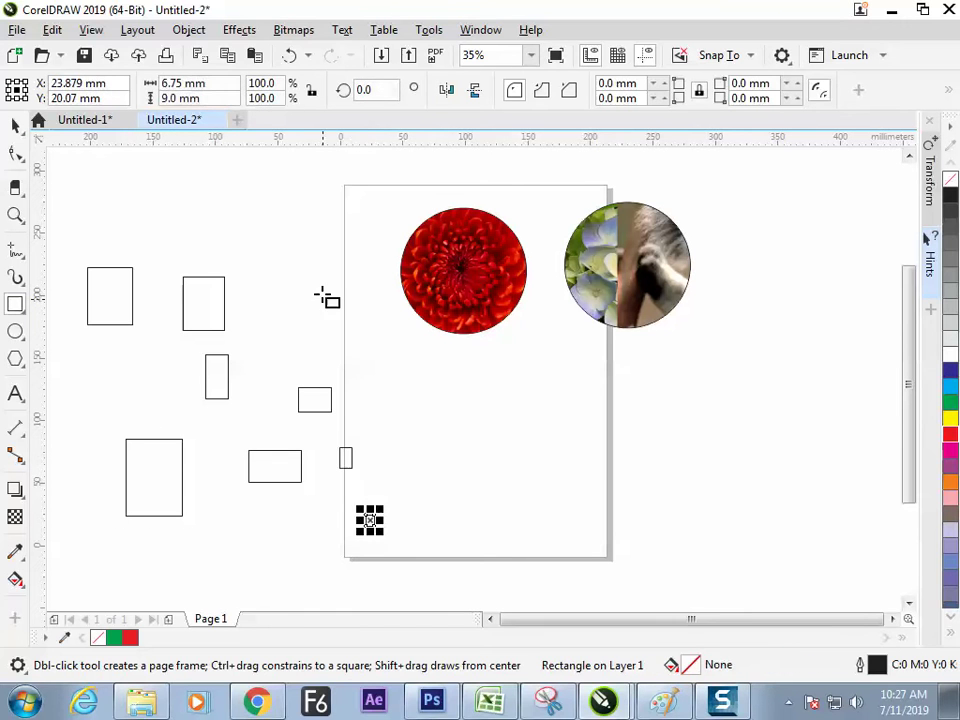
pyautogui.moveTo(318, 257); pyautogui.dragTo(357, 281)
pyautogui.moveTo(306, 351); pyautogui.dragTo(329, 388)
pyautogui.hotkey('ctrl', 'z')
pyautogui.hotkey('ctrl', 'z')
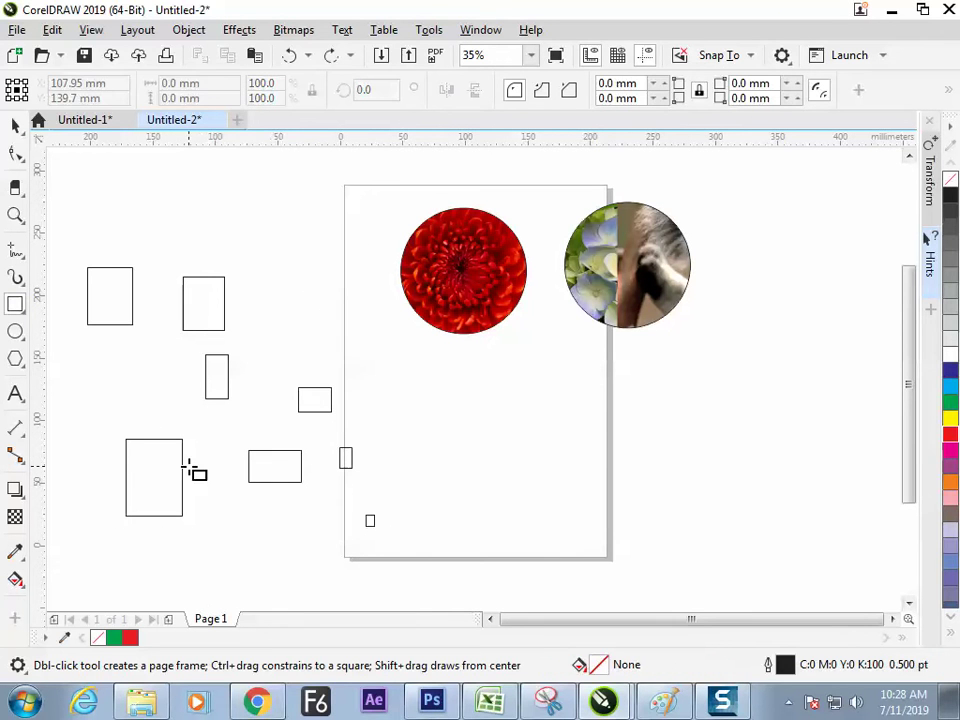
pyautogui.hotkey('ctrl', 'z')
# - Draw three more rectangles in the gaps among the scattered ones, including one about 26.3 by 21.8 mm
pyautogui.moveTo(106, 360); pyautogui.dragTo(167, 410)
pyautogui.moveTo(148, 318); pyautogui.dragTo(181, 345)
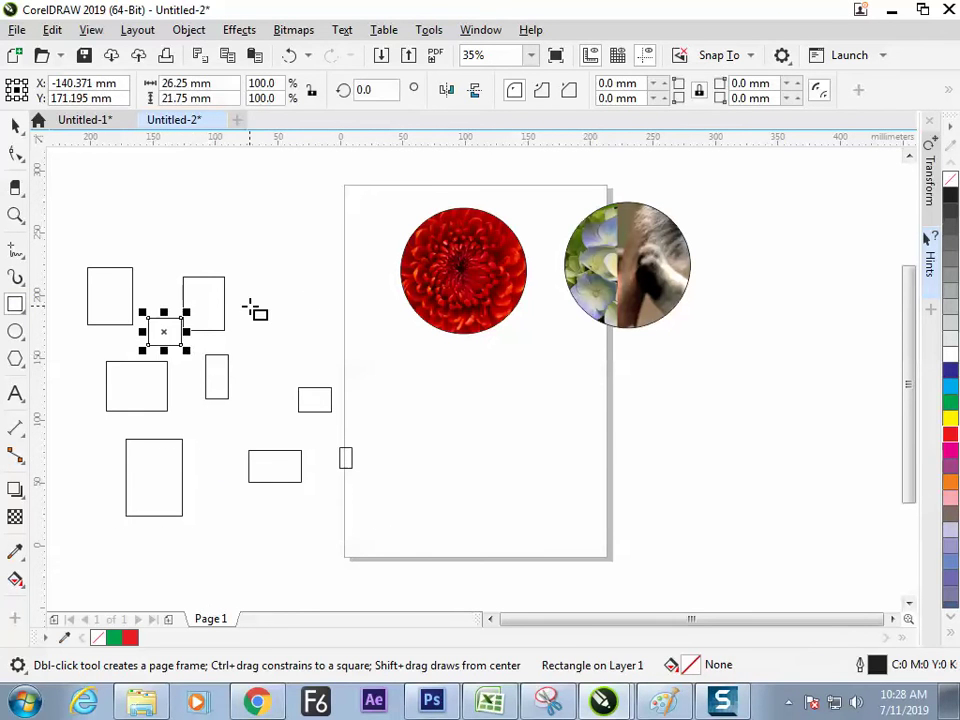
pyautogui.moveTo(249, 305); pyautogui.dragTo(275, 346)
# - Fill all ten scattered rectangles with cyan
pyautogui.hotkey('ctrl', 'a')
pyautogui.press('space')
pyautogui.moveTo(77, 223); pyautogui.dragTo(361, 541)
pyautogui.click(951, 395)
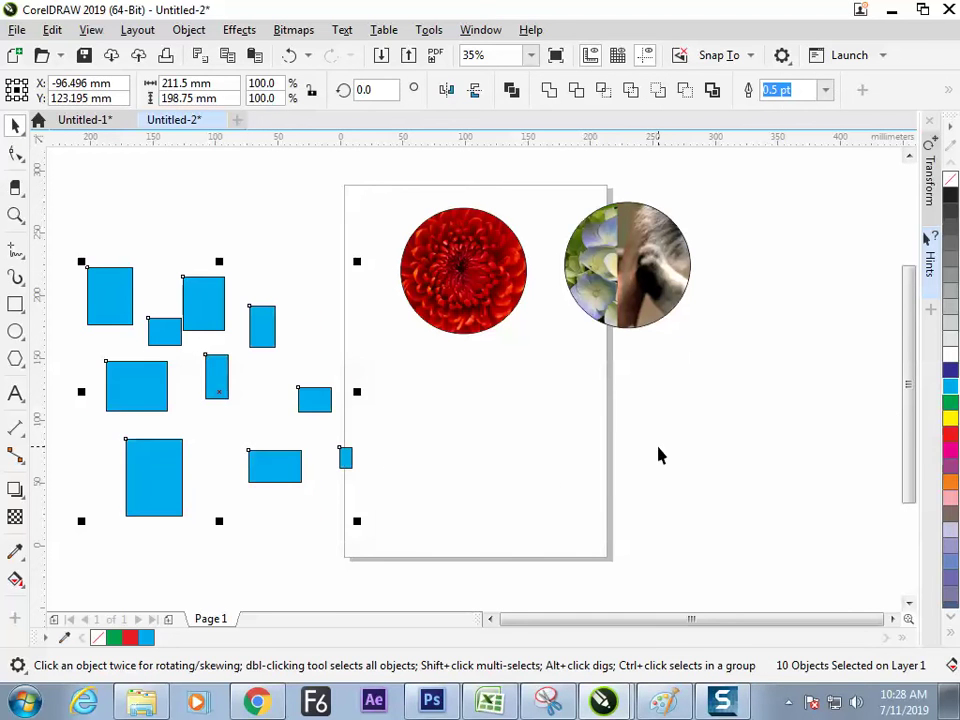
# - Draw an unfilled ellipse about 103.5 by 93 mm in the lower half of the page
pyautogui.click(304, 487)
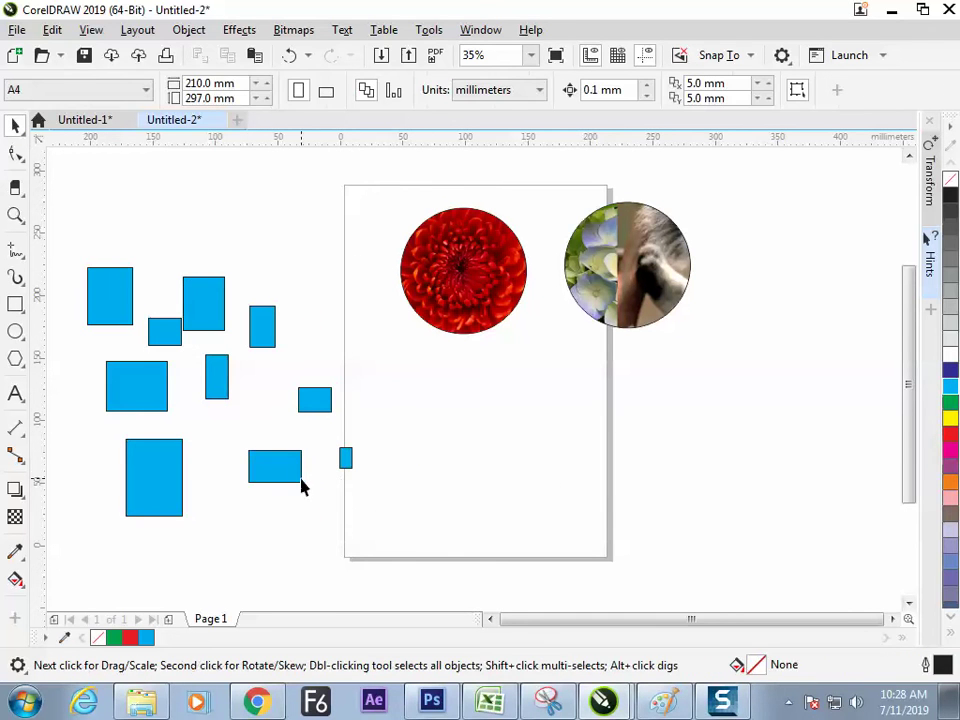
pyautogui.click(15, 331)
pyautogui.moveTo(498, 483); pyautogui.dragTo(564, 542)
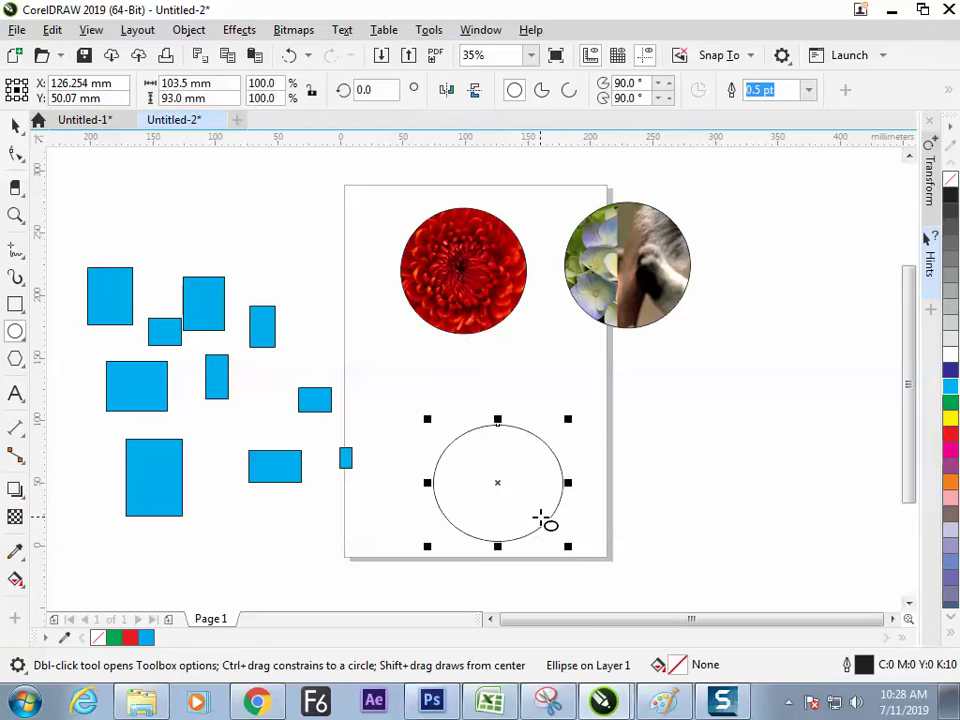
# - Group the ten cyan rectangles into one object
pyautogui.click(15, 125)
pyautogui.moveTo(74, 230); pyautogui.dragTo(358, 536)
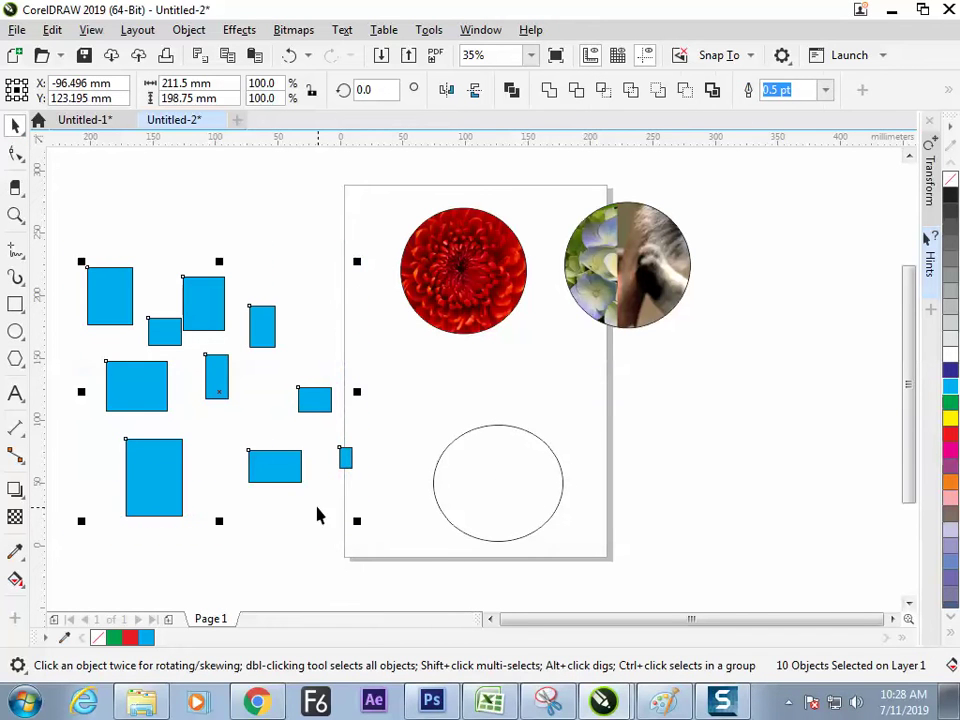
pyautogui.rightClick(249, 343)
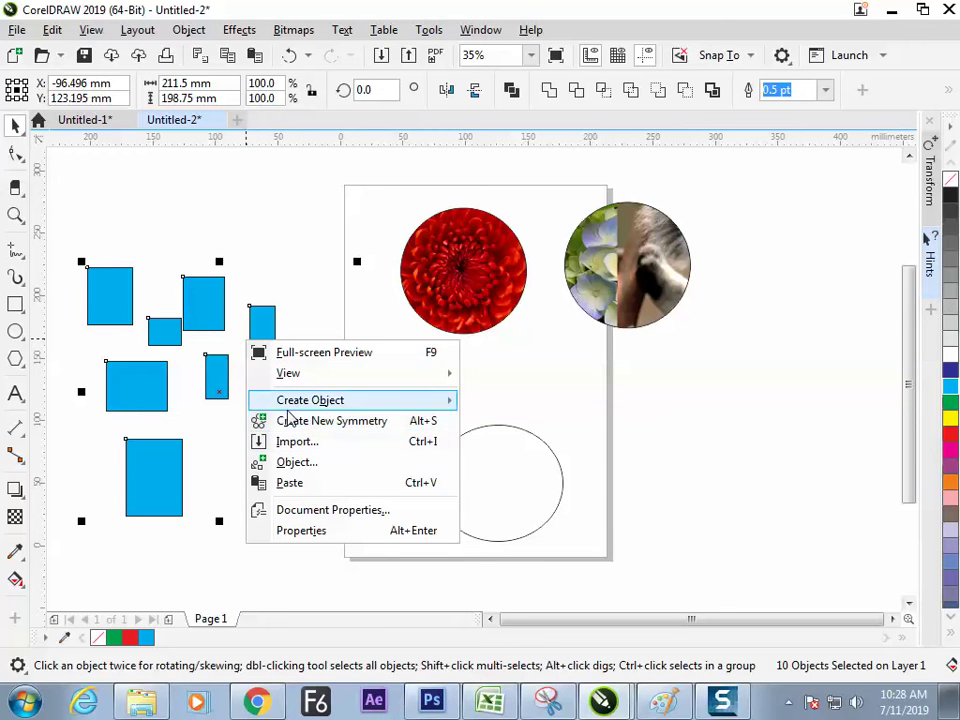
pyautogui.click(200, 33)
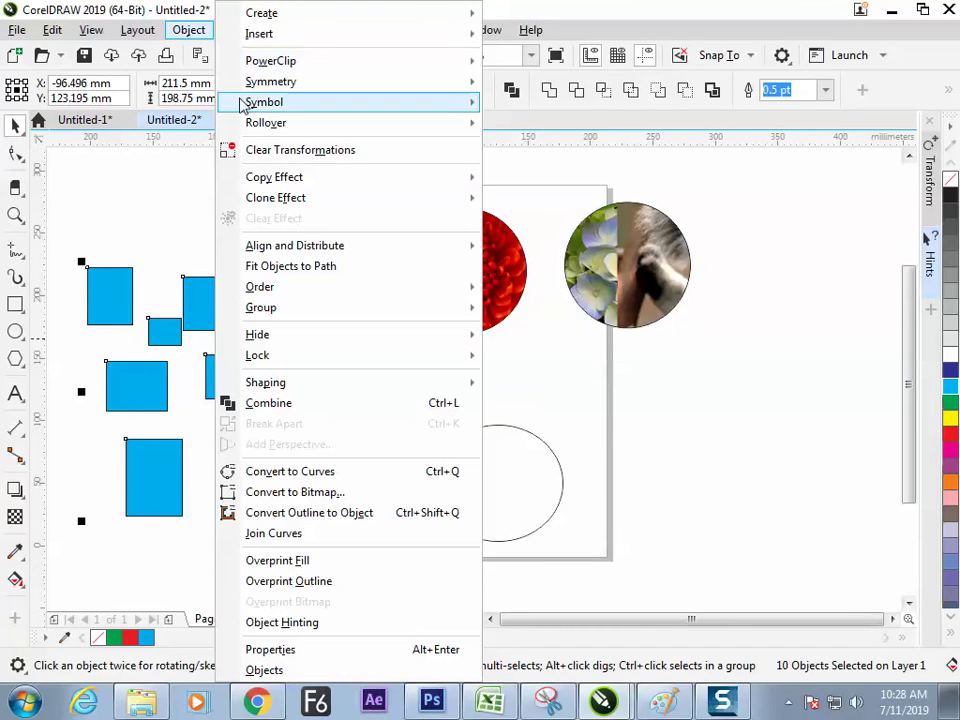
pyautogui.click(505, 318)
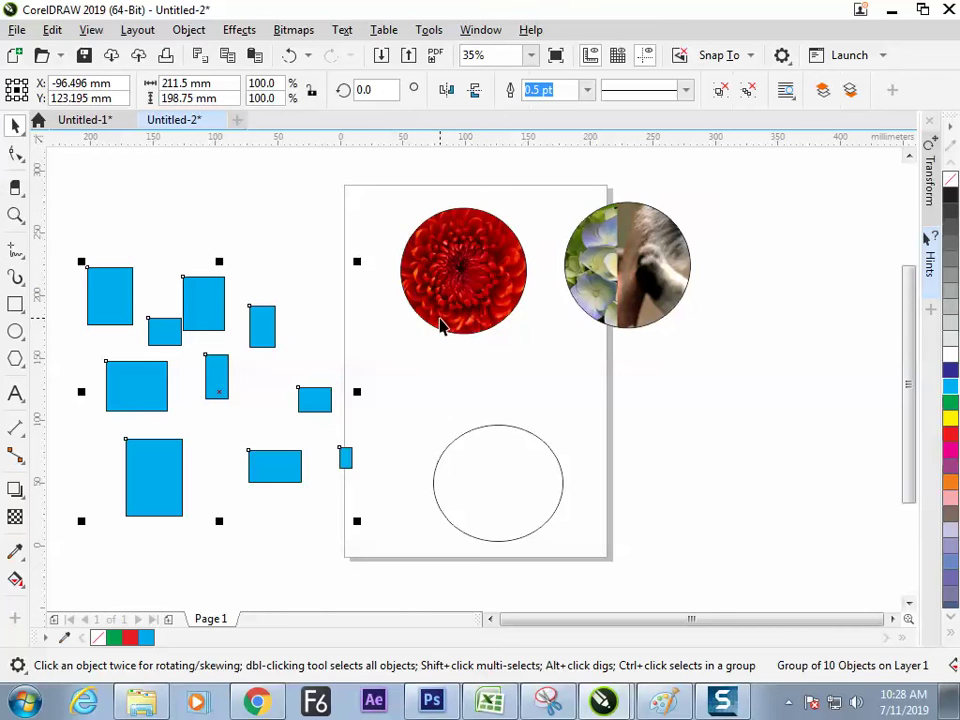
# - PowerClip the rectangle group inside the empty ellipse and move the ellipse off the page to about X -89 mm, Y 136.3 mm
pyautogui.click(188, 30)
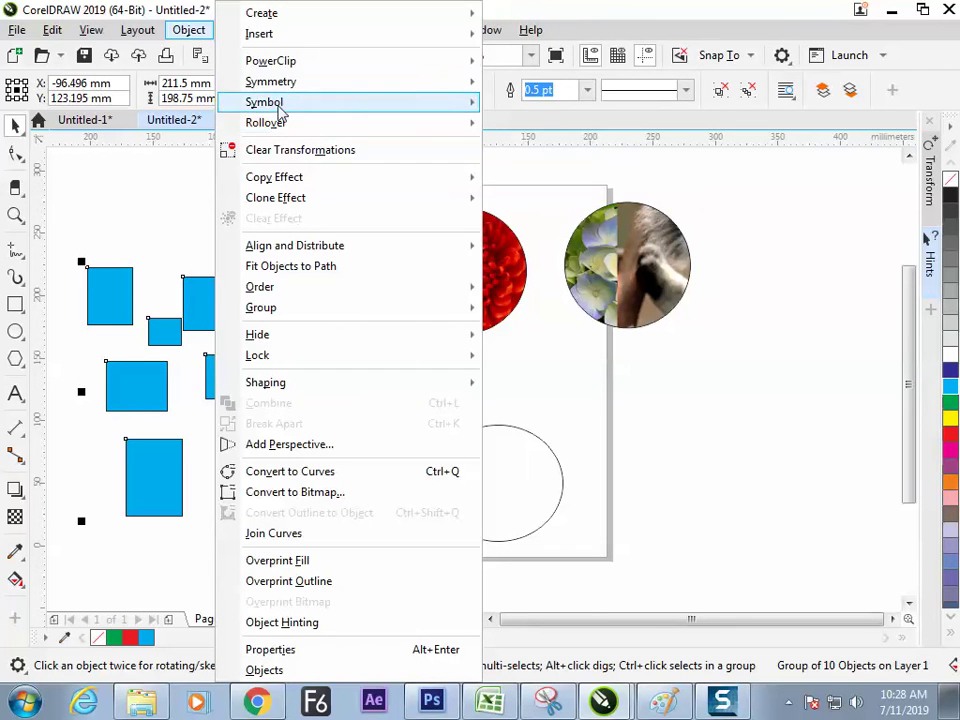
pyautogui.moveTo(287, 62)
pyautogui.click(540, 64)
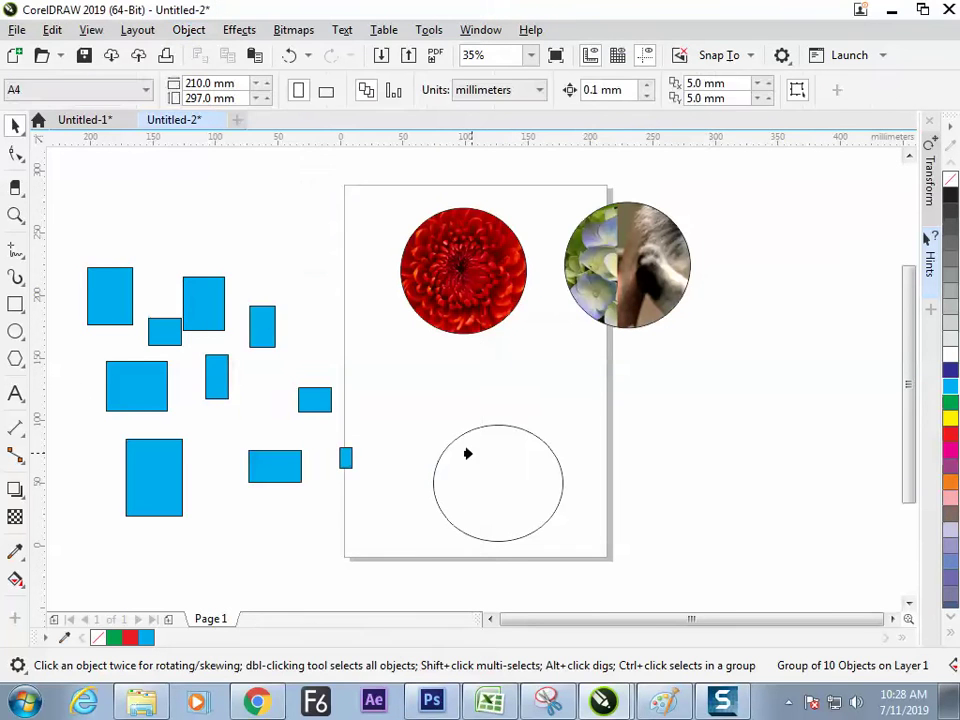
pyautogui.click(467, 452)
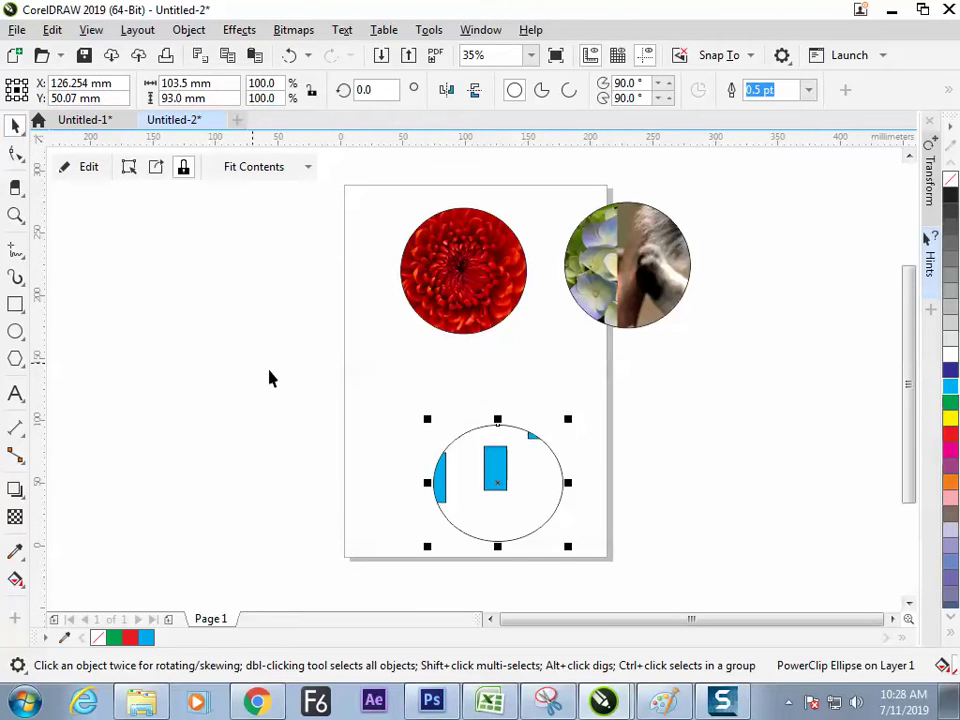
pyautogui.moveTo(490, 495); pyautogui.dragTo(221, 393)
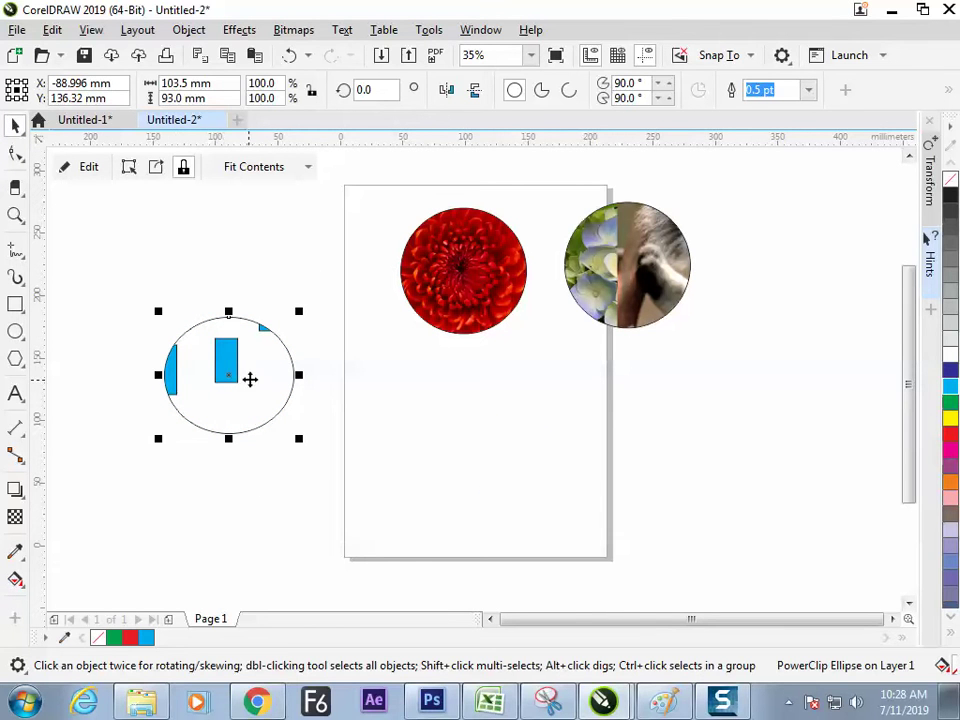
pyautogui.click(317, 394)
# - Edit the ellipse's PowerClip, scale the rectangle group down to about 41.5 % to suit the frame, and finish editing
pyautogui.click(216, 364)
pyautogui.doubleClick(230, 368)
pyautogui.press('Escape')
pyautogui.hotkey('ctrl', 'a')
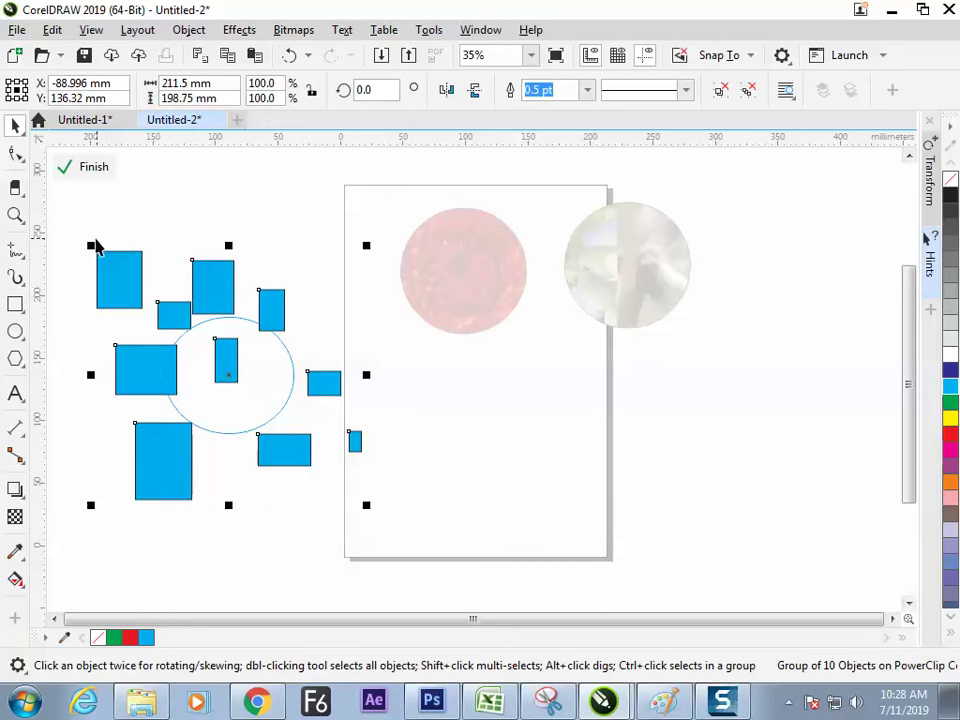
pyautogui.moveTo(90, 242); pyautogui.dragTo(164, 300)
pyautogui.click(94, 167)
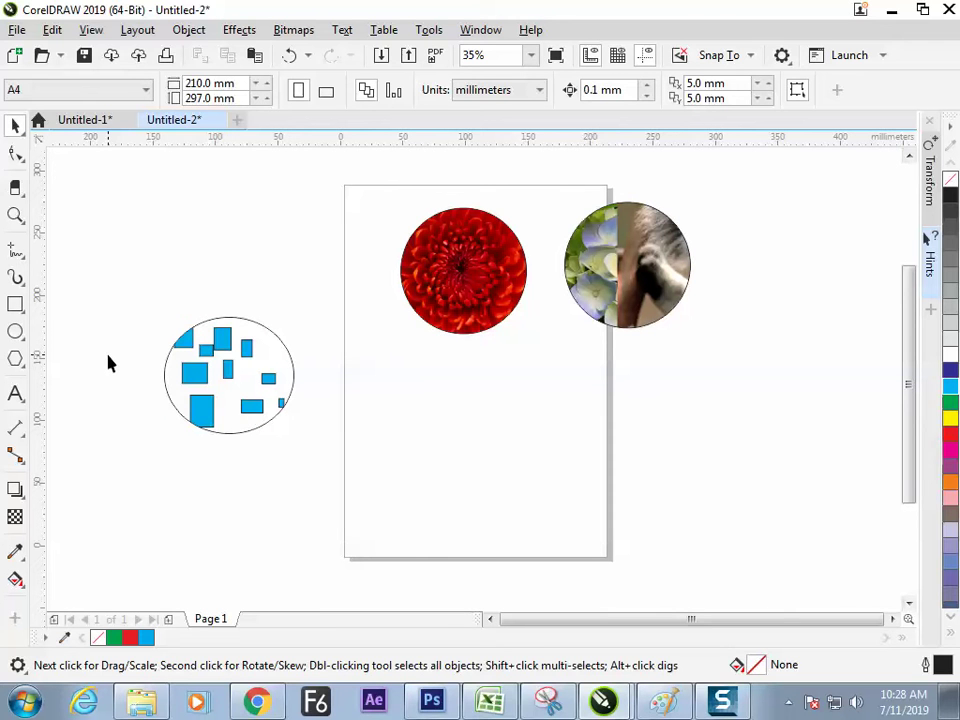
# - Rearrange the PowerClips in a row, with the ellipse at about X -105.5 mm, Y 167.8 mm and the koala circle at X 228.9 mm, Y 209.6 mm
pyautogui.click(249, 317)
pyautogui.moveTo(249, 317); pyautogui.dragTo(242, 266)
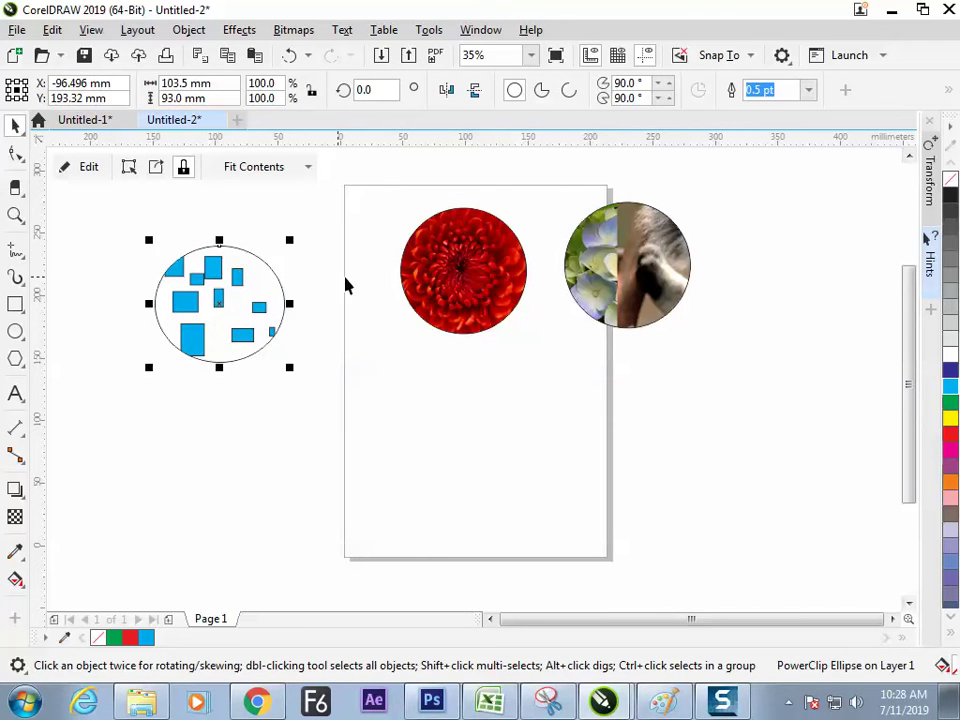
pyautogui.moveTo(455, 276); pyautogui.dragTo(430, 289)
pyautogui.moveTo(645, 271)
pyautogui.mouseDown()
pyautogui.moveTo(627, 289)
pyautogui.moveTo(644, 289)
pyautogui.mouseUp()
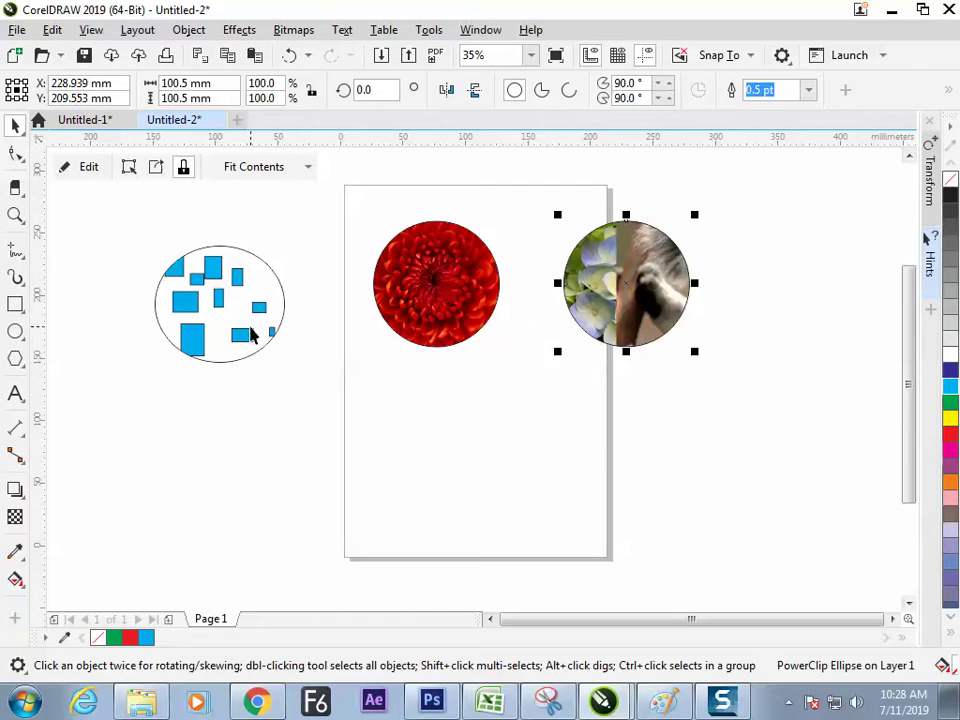
pyautogui.moveTo(251, 336); pyautogui.dragTo(238, 336)
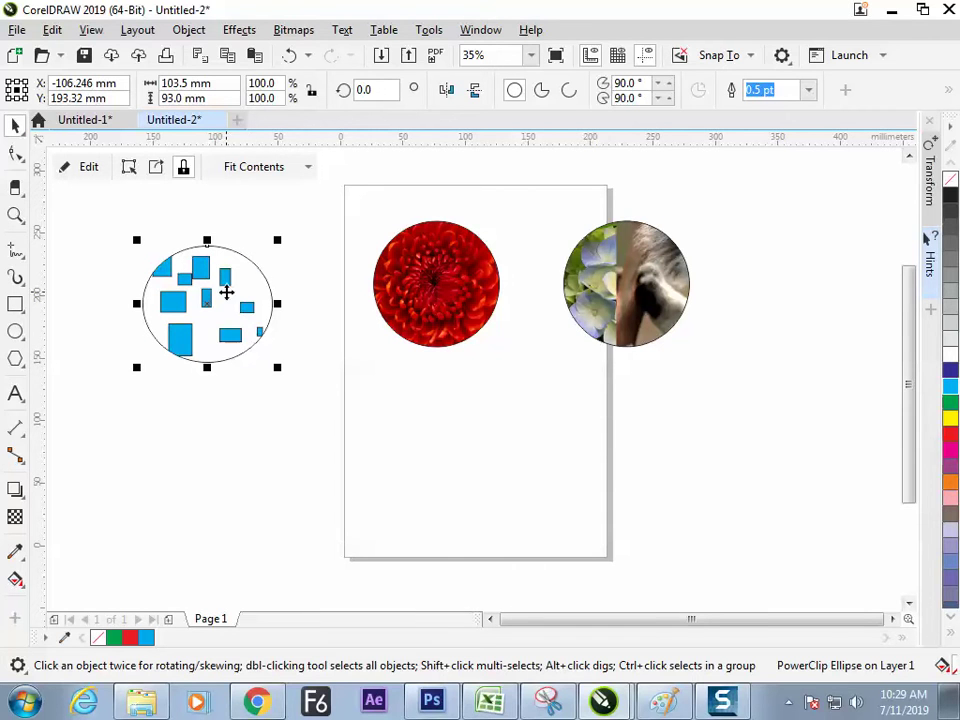
pyautogui.moveTo(227, 289); pyautogui.dragTo(229, 343)
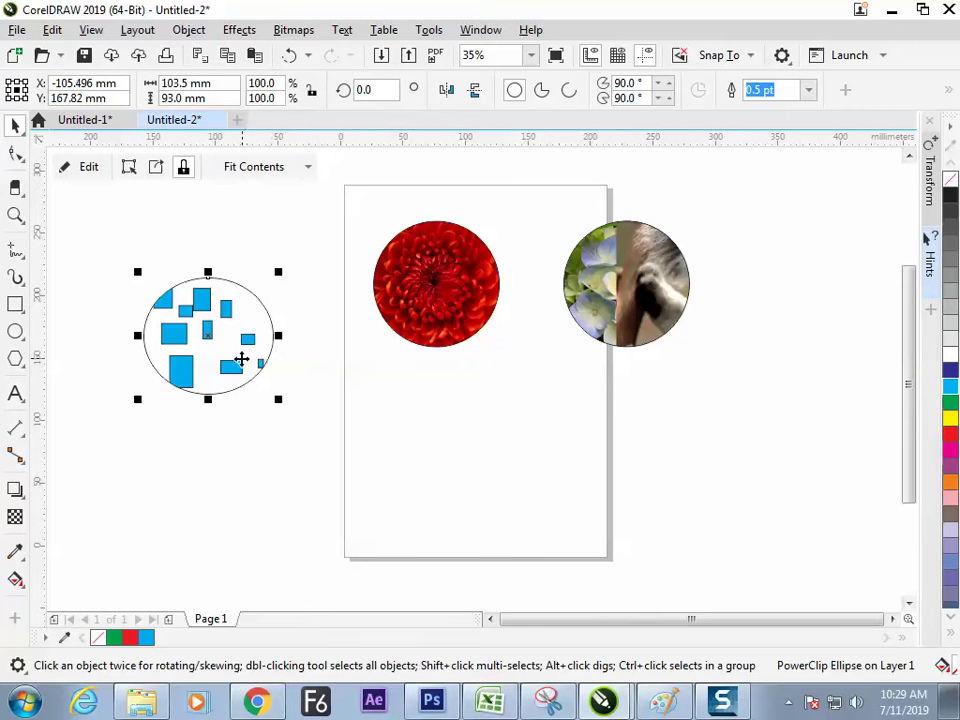
# - Draw a wide rectangle about 243.8 by 51 mm below the PowerClips, extending across the page's left edge
pyautogui.click(15, 304)
pyautogui.moveTo(166, 478); pyautogui.dragTo(471, 541)
pyautogui.press('space')
pyautogui.press('Escape')
# - Place the ellipse PowerClip inside the wide rectangle as a nested PowerClip
pyautogui.click(197, 316)
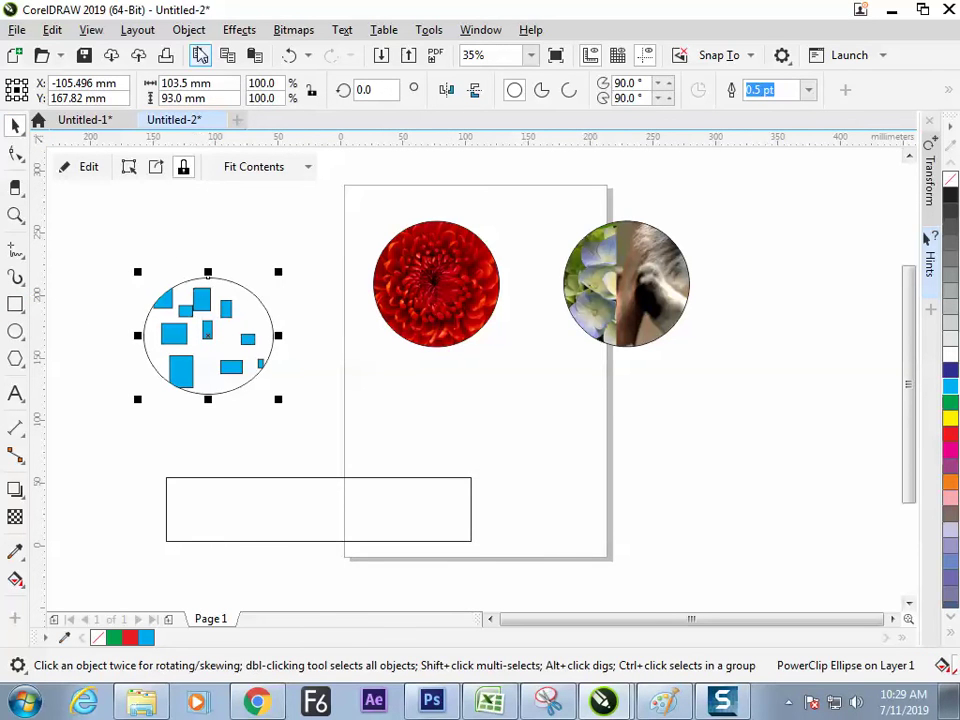
pyautogui.click(188, 29)
pyautogui.moveTo(421, 69)
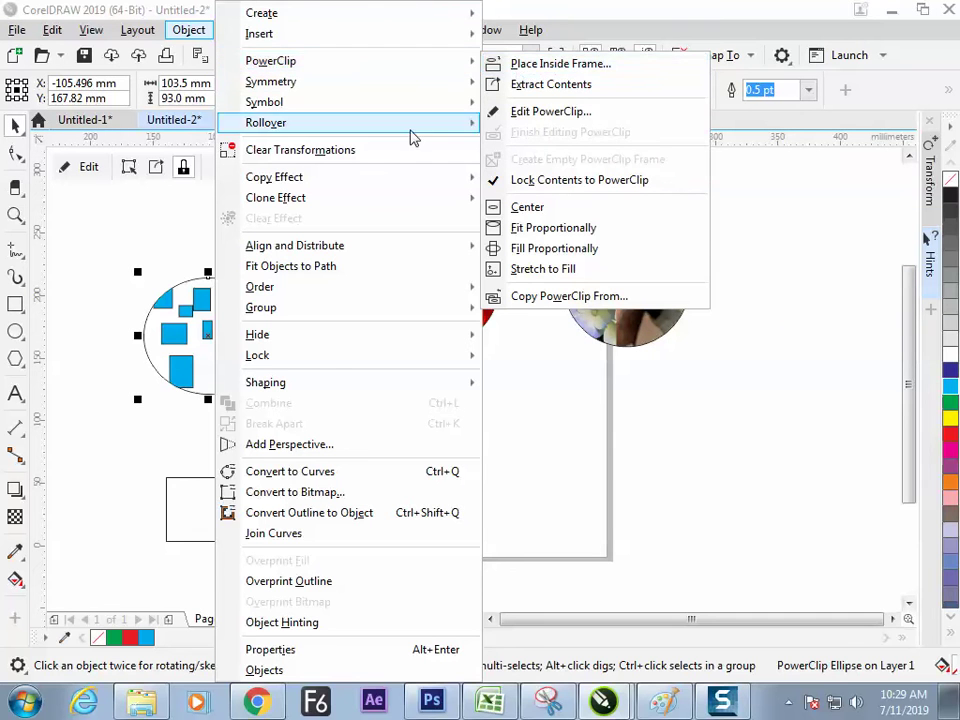
pyautogui.click(133, 294)
pyautogui.click(193, 272)
pyautogui.click(189, 30)
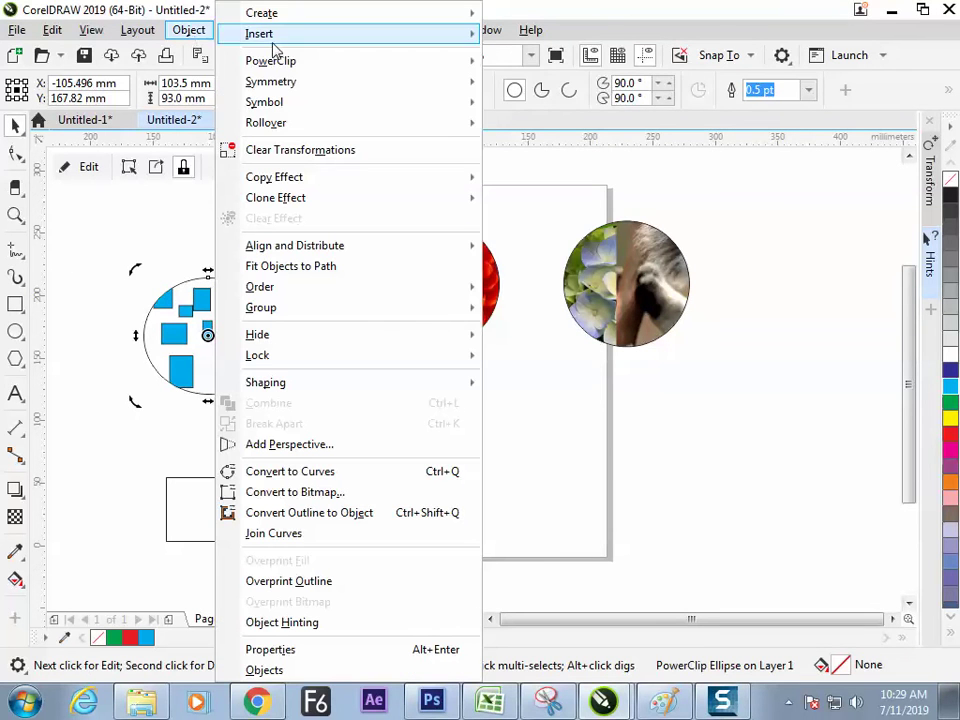
pyautogui.moveTo(420, 60)
pyautogui.click(567, 64)
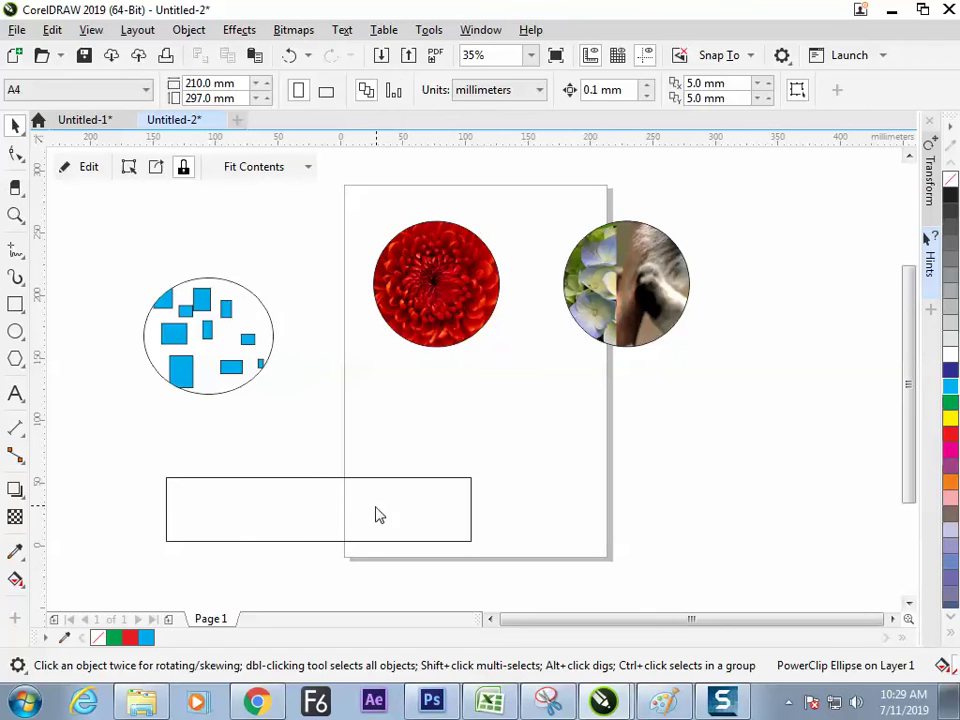
pyautogui.click(375, 514)
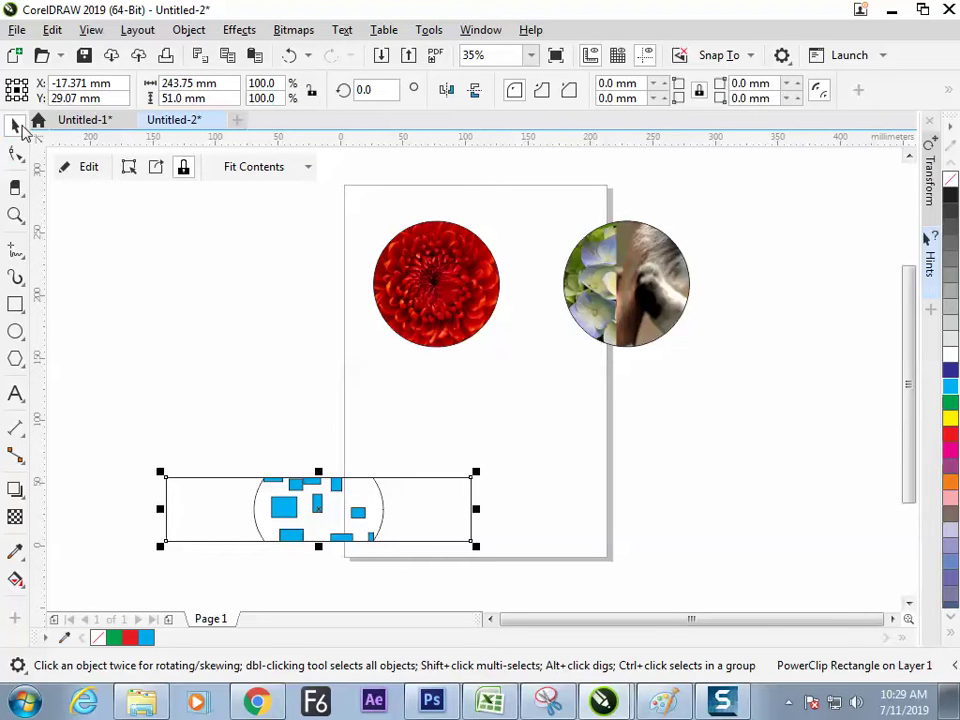
# - Move the wide rectangle PowerClip to about X -68.4 mm, Y 83.8 mm
pyautogui.click(296, 435)
pyautogui.moveTo(328, 486); pyautogui.dragTo(286, 416)
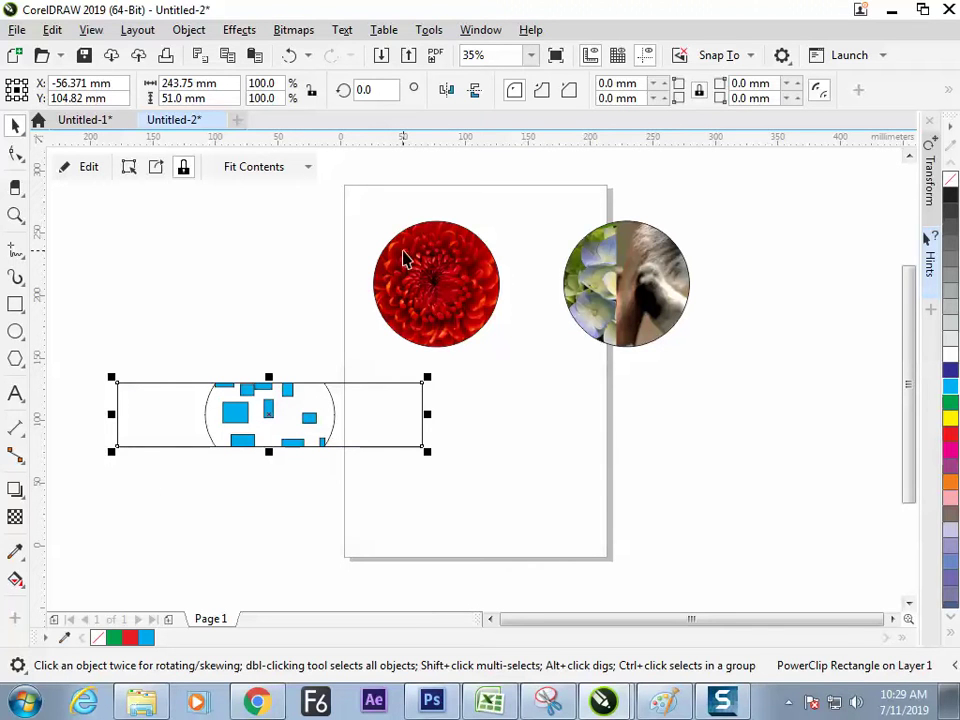
pyautogui.click(300, 332)
pyautogui.moveTo(283, 416); pyautogui.dragTo(268, 441)
# - Open the rectangle's PowerClip contents, inspect the rectangle group inside the nested ellipse, and finish editing the inner PowerClip
pyautogui.keyDown('ctrl'); pyautogui.click(268, 441); pyautogui.keyUp('ctrl')
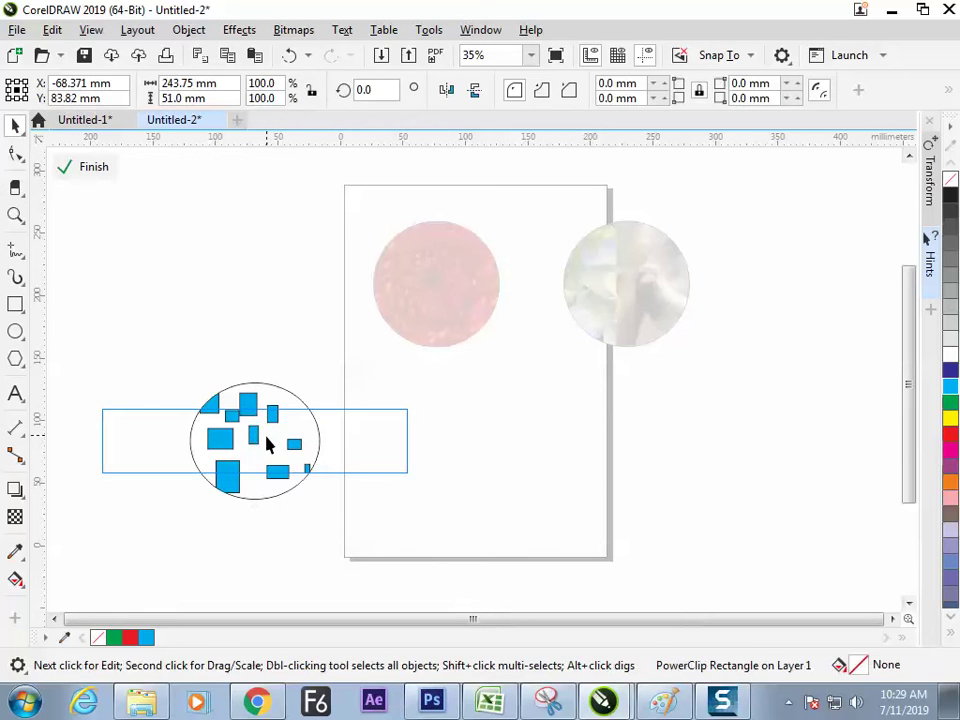
pyautogui.click(266, 441)
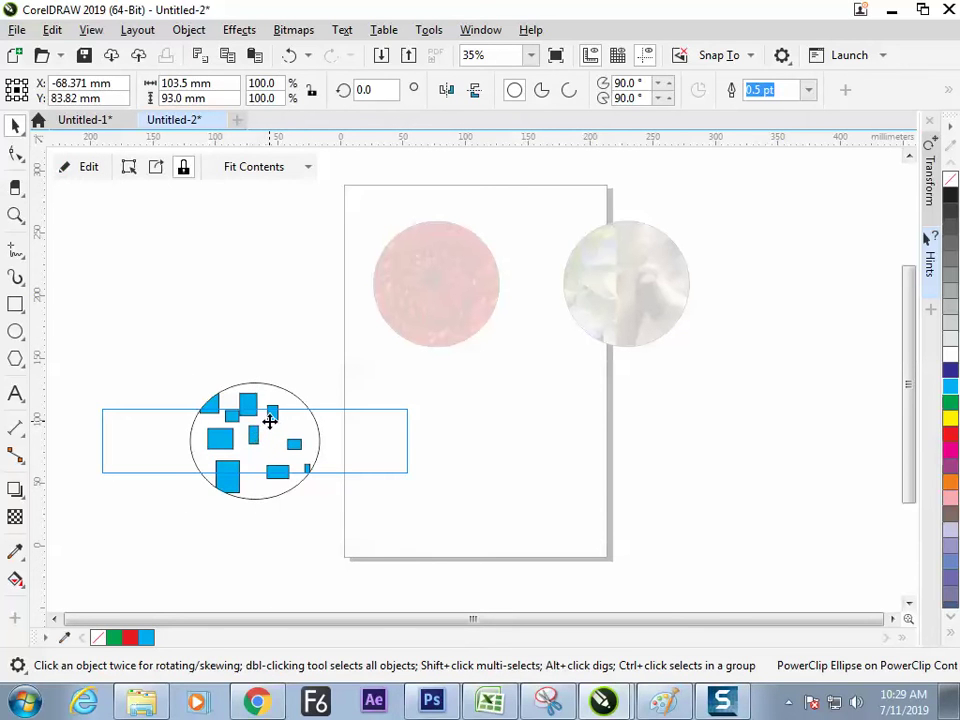
pyautogui.press('Escape')
pyautogui.click(256, 436)
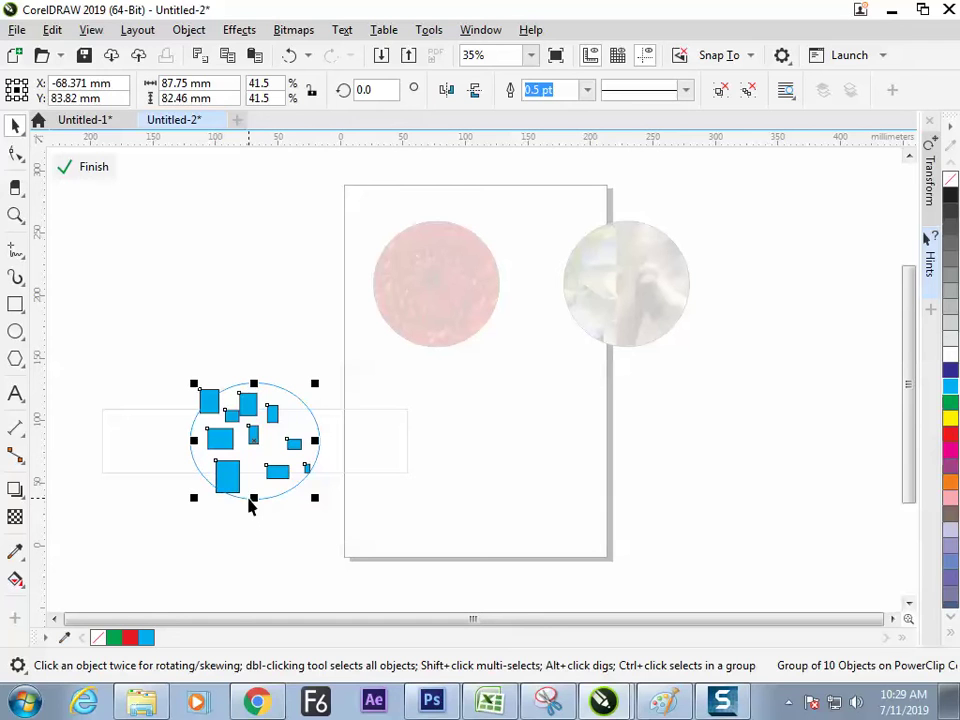
pyautogui.click(105, 168)
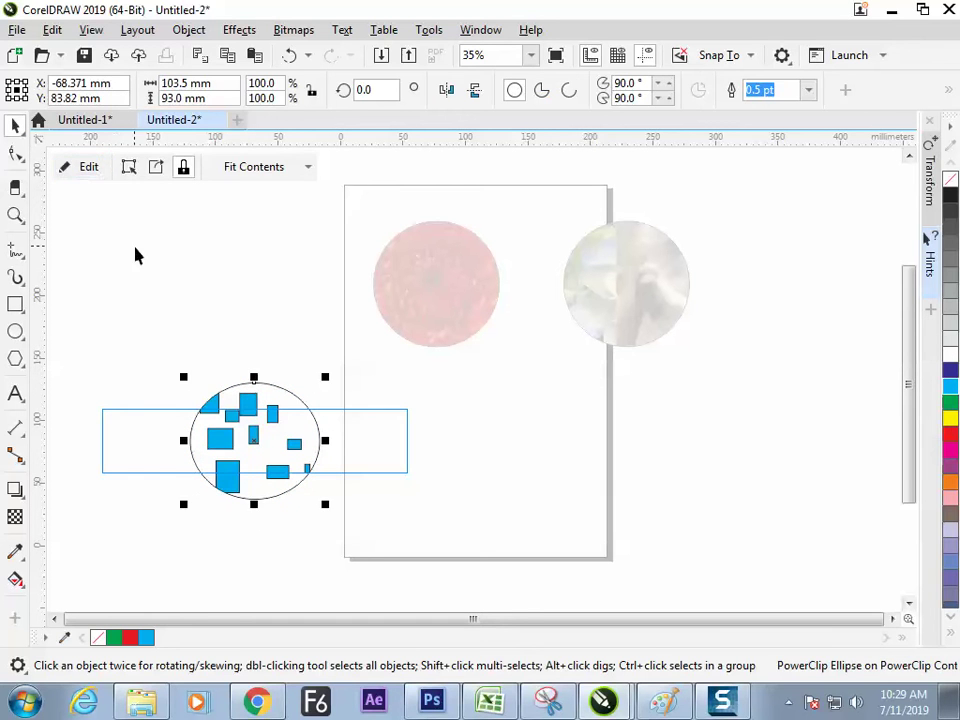
# - Deselect the nested ellipse and finish editing the wide rectangle's PowerClip contents
pyautogui.press('Escape')
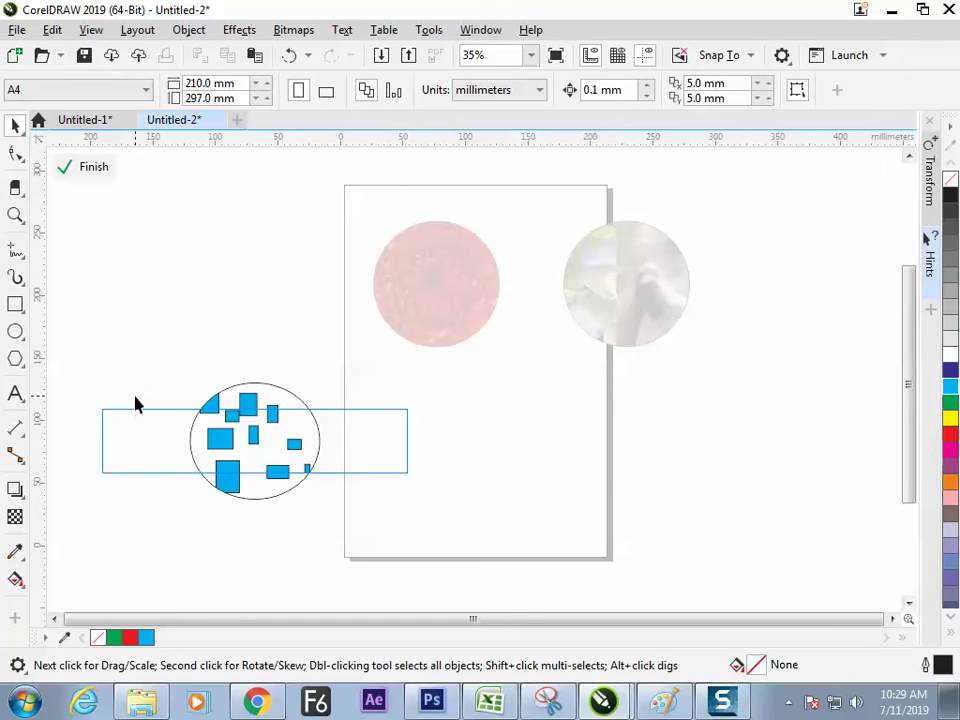
pyautogui.click(94, 166)
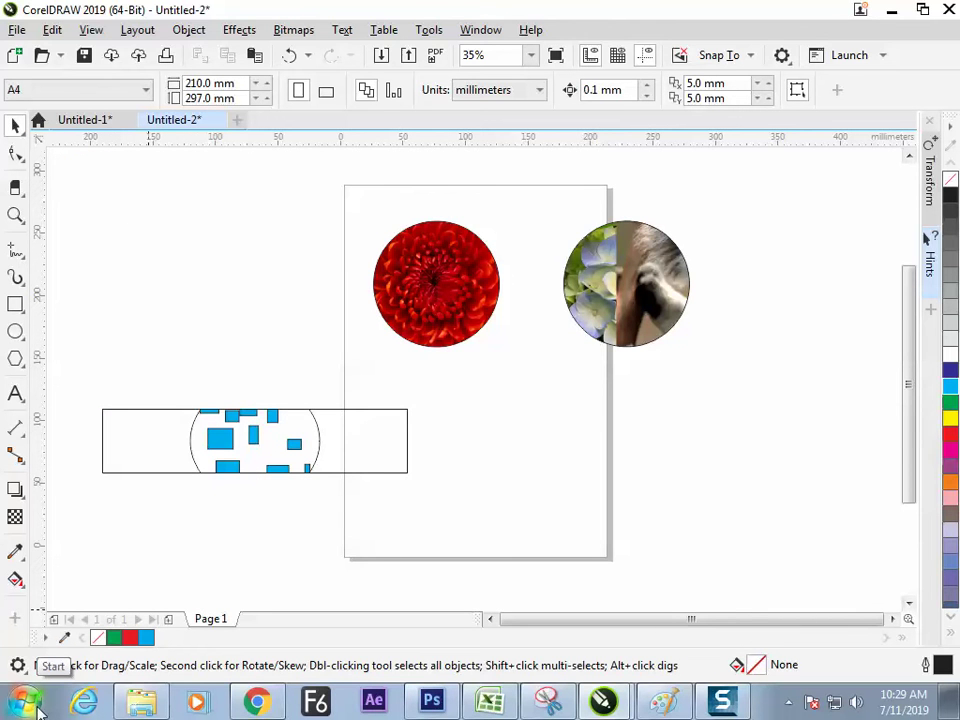
# - Switch to Paint and draw four black branch lines fanning out beneath the handwritten "Object - Powerclip" note
pyautogui.hotkey('alt', 'Tab')
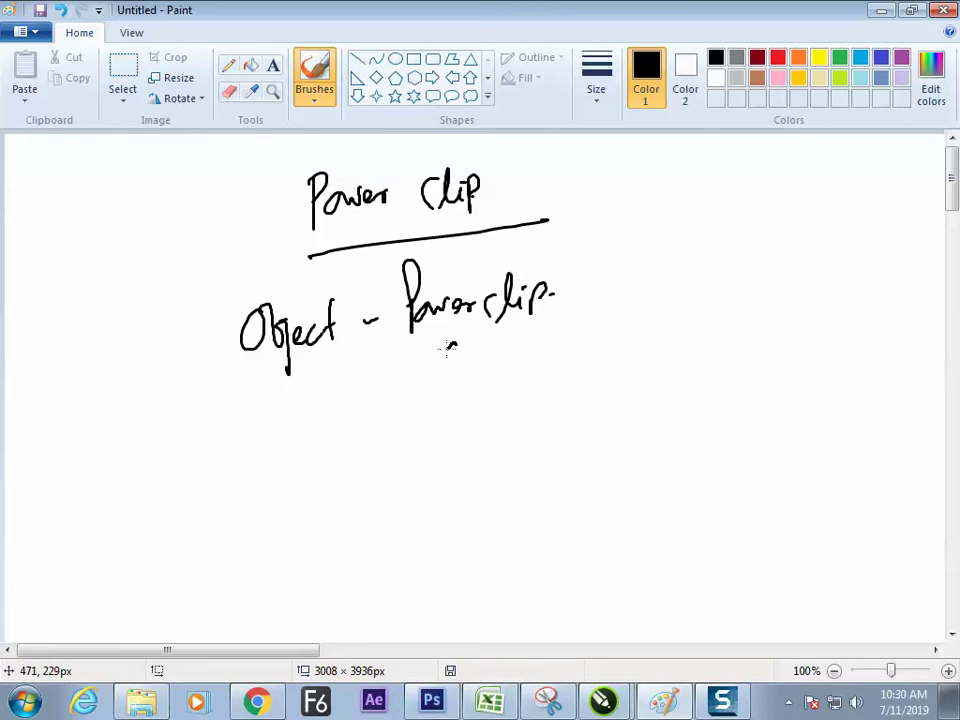
pyautogui.moveTo(450, 344); pyautogui.dragTo(371, 420)
pyautogui.moveTo(481, 370); pyautogui.dragTo(487, 422)
pyautogui.moveTo(508, 343); pyautogui.dragTo(566, 403)
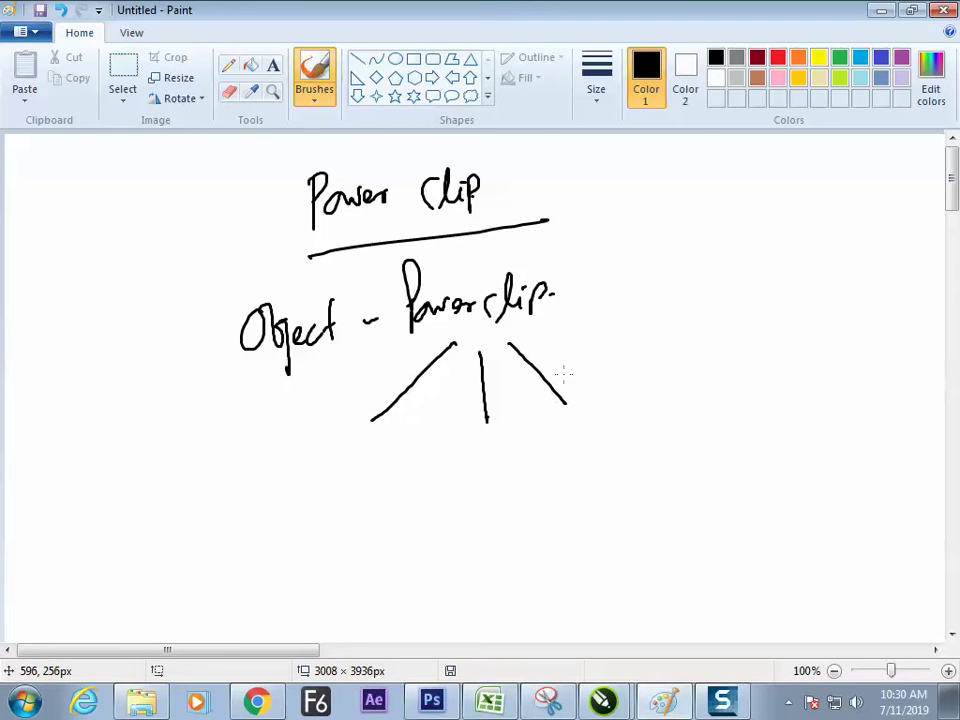
pyautogui.moveTo(552, 336); pyautogui.dragTo(691, 348)
# - Handwrite the labels Image, Shape, shapes and powerclips at the ends of the four branch lines
pyautogui.moveTo(271, 463)
pyautogui.mouseDown()
pyautogui.moveTo(305, 482)
pyautogui.moveTo(337, 461)
pyautogui.moveTo(336, 496)
pyautogui.moveTo(358, 474)
pyautogui.mouseUp()
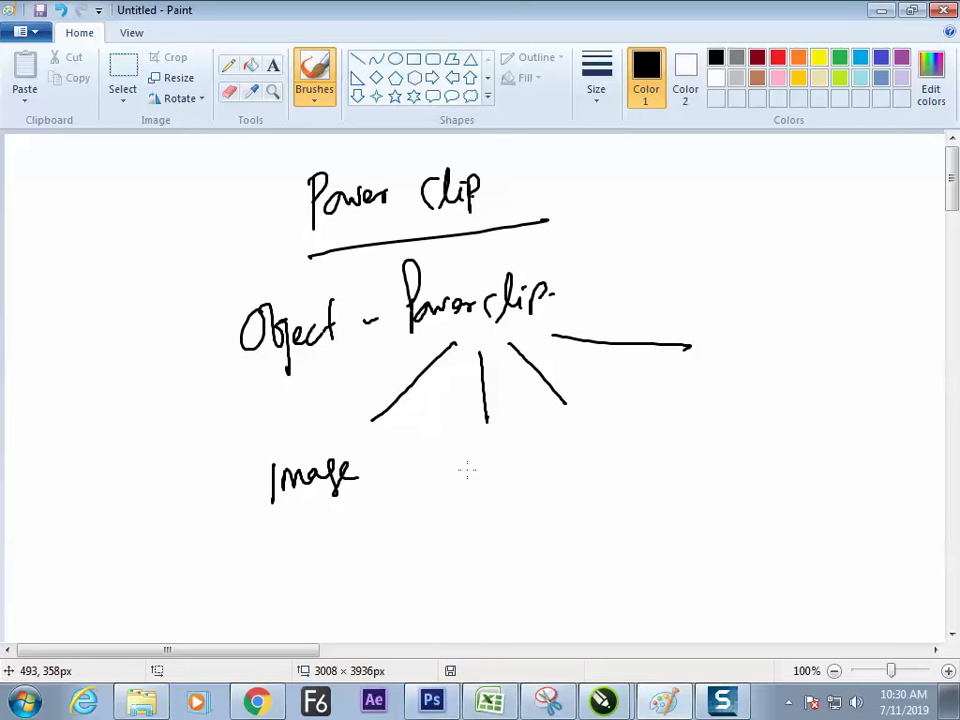
pyautogui.moveTo(470, 456)
pyautogui.mouseDown()
pyautogui.moveTo(455, 486)
pyautogui.moveTo(486, 484)
pyautogui.mouseUp()
pyautogui.moveTo(492, 468); pyautogui.dragTo(532, 481)
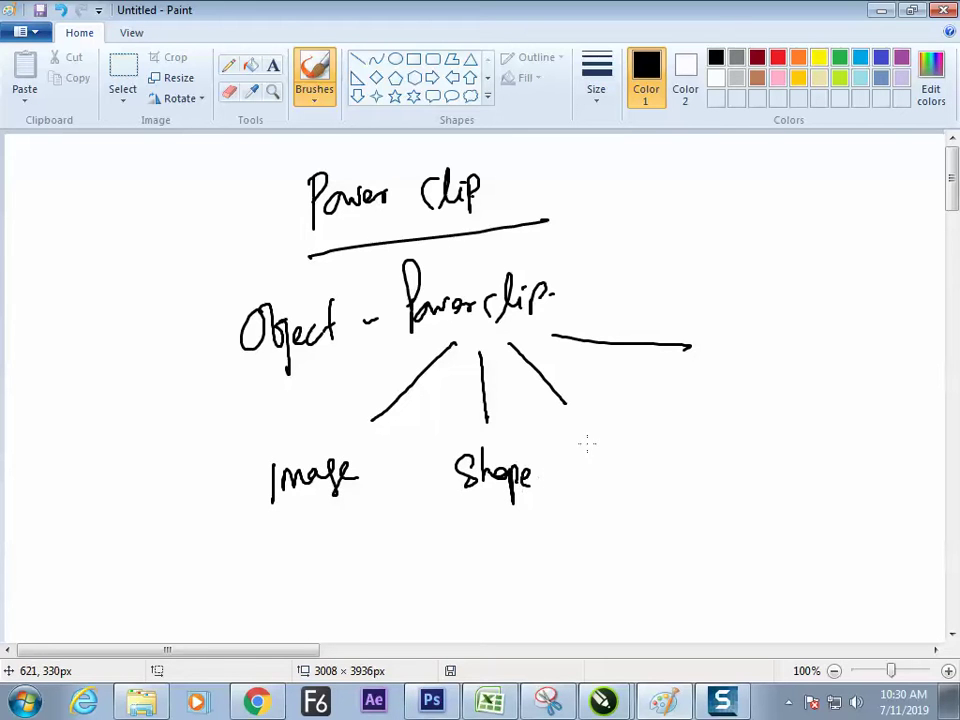
pyautogui.moveTo(588, 436)
pyautogui.mouseDown()
pyautogui.moveTo(577, 458)
pyautogui.moveTo(610, 456)
pyautogui.mouseUp()
pyautogui.moveTo(614, 443)
pyautogui.mouseDown()
pyautogui.moveTo(630, 441)
pyautogui.moveTo(630, 455)
pyautogui.mouseUp()
pyautogui.moveTo(638, 432); pyautogui.dragTo(668, 456)
pyautogui.moveTo(686, 432); pyautogui.dragTo(684, 462)
pyautogui.moveTo(731, 344)
pyautogui.mouseDown()
pyautogui.moveTo(766, 356)
pyautogui.moveTo(773, 336)
pyautogui.moveTo(807, 349)
pyautogui.moveTo(830, 339)
pyautogui.moveTo(839, 317)
pyautogui.moveTo(851, 334)
pyautogui.moveTo(867, 327)
pyautogui.moveTo(862, 370)
pyautogui.mouseUp()
pyautogui.click(852, 322)
pyautogui.moveTo(862, 333); pyautogui.dragTo(878, 348)
pyautogui.click(896, 342)
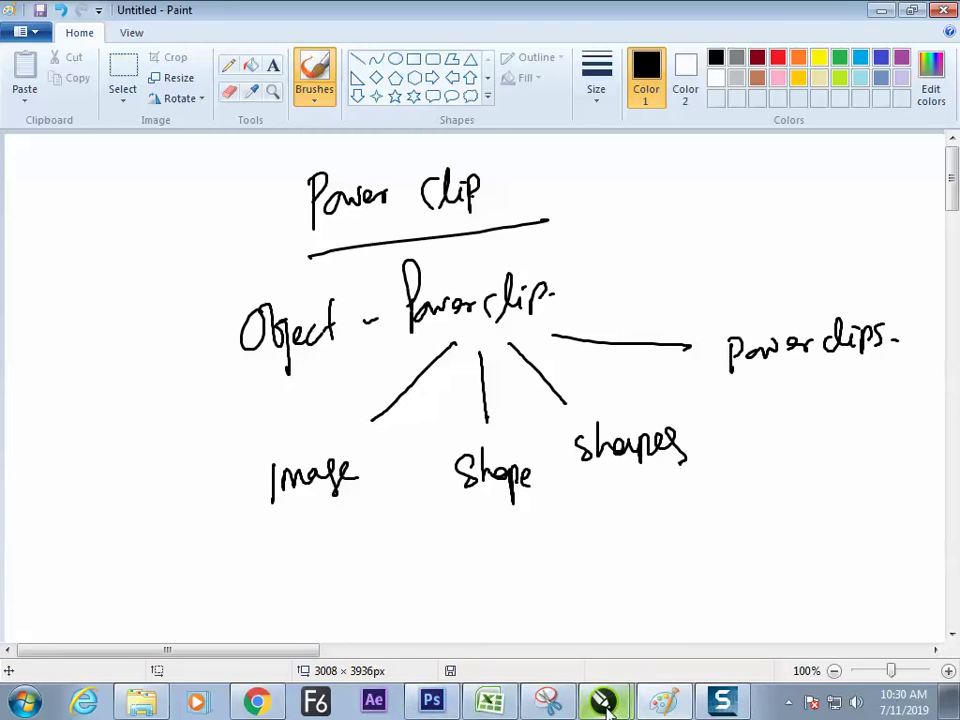
# - Switch to CorelDRAW and create a new A4 portrait document with CMYK colour mode and 300 dpi resolution
pyautogui.moveTo(605, 705)
pyautogui.click(606, 626)
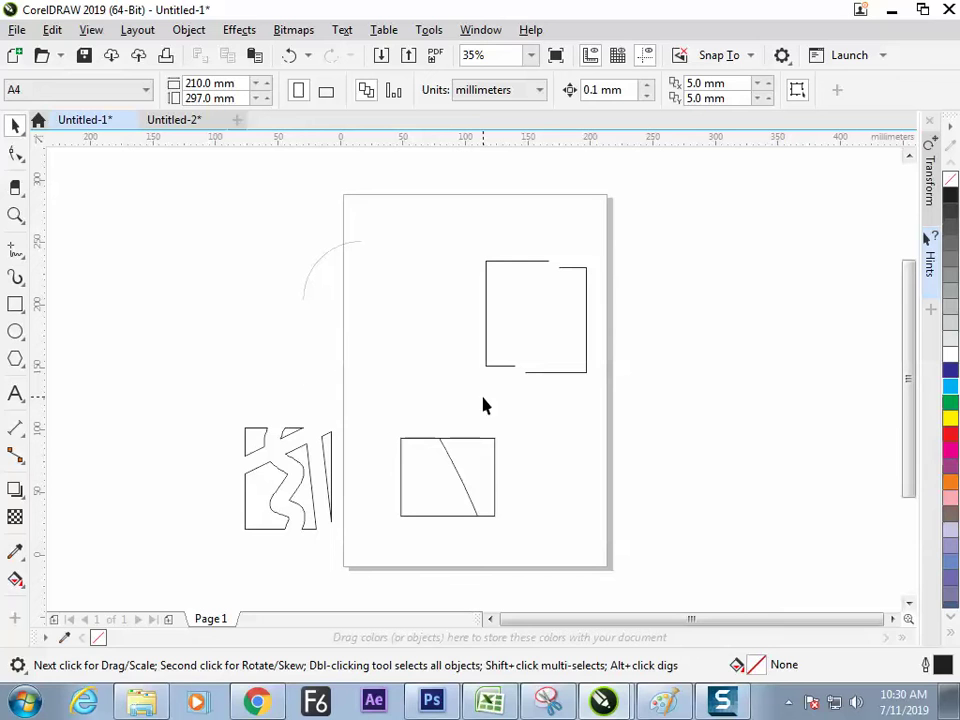
pyautogui.hotkey('ctrl', 'n')
pyautogui.press('Return')
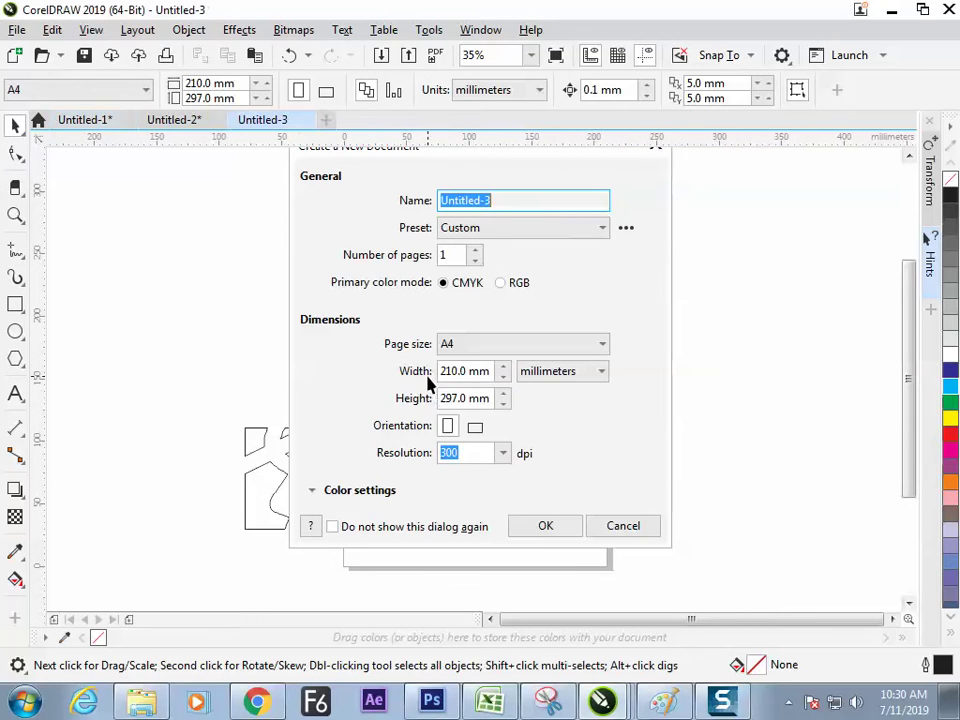
# - Draw a wavy freehand curve about 47.5 mm wide and 178.1 mm high beside the page's left edge
pyautogui.click(17, 308)
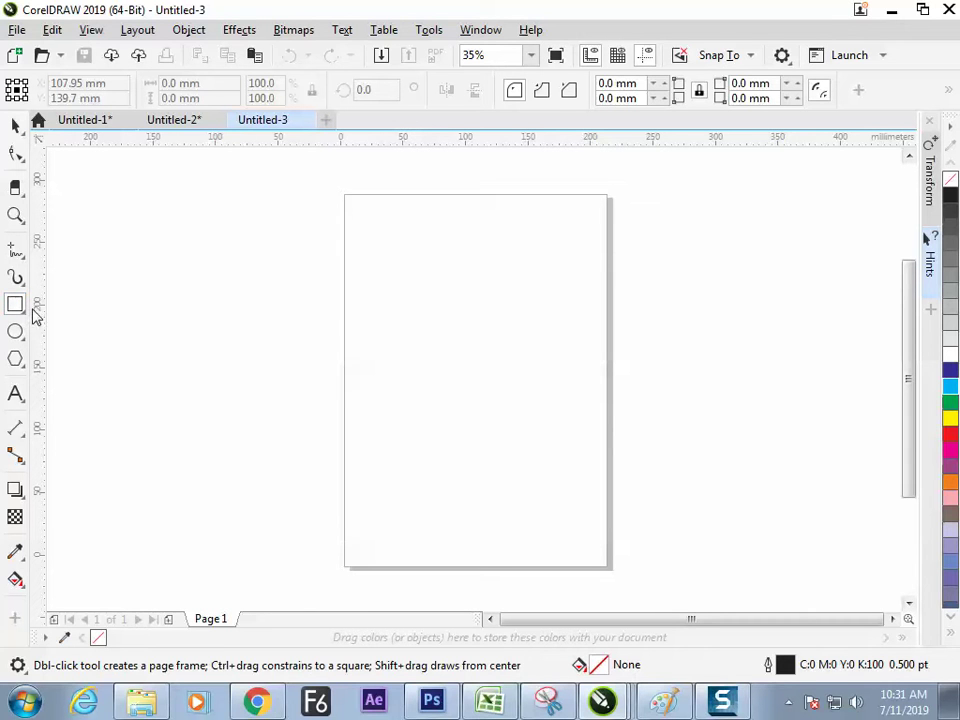
pyautogui.click(17, 250)
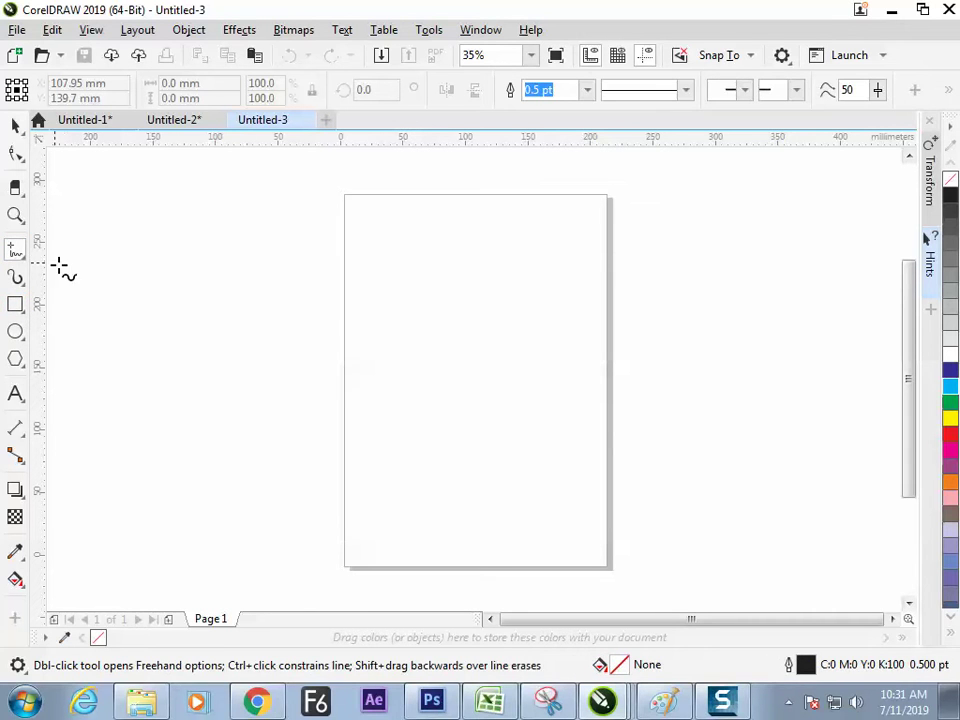
pyautogui.moveTo(292, 225); pyautogui.dragTo(270, 423)
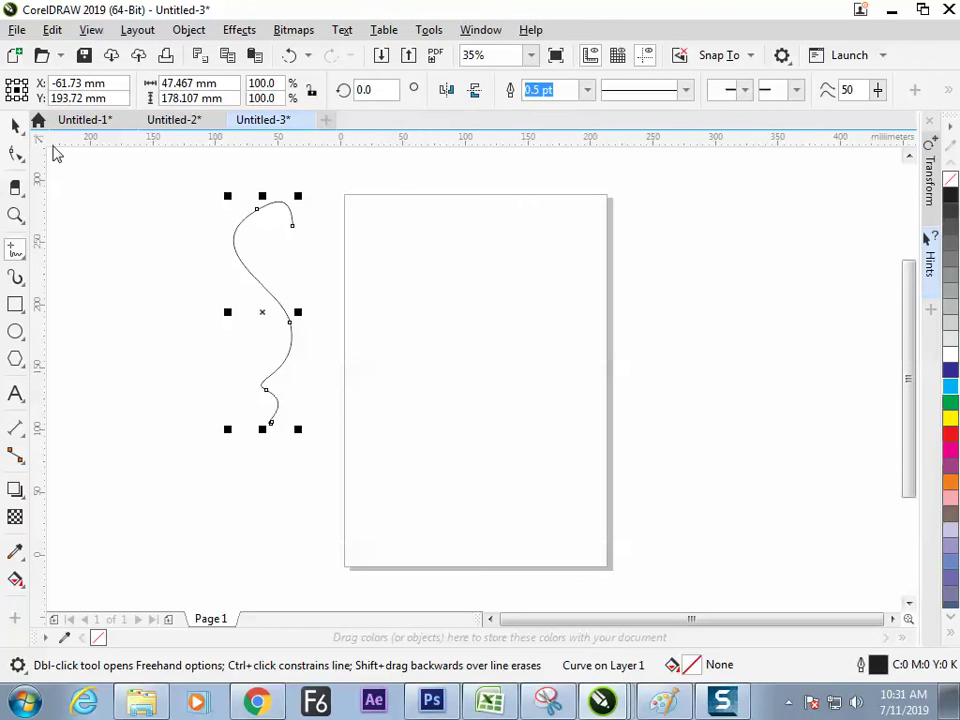
# - Mirror a duplicate of the curve horizontally about its right edge and combine both halves into one curve object
pyautogui.press('space')
pyautogui.click(225, 253)
pyautogui.click(238, 258)
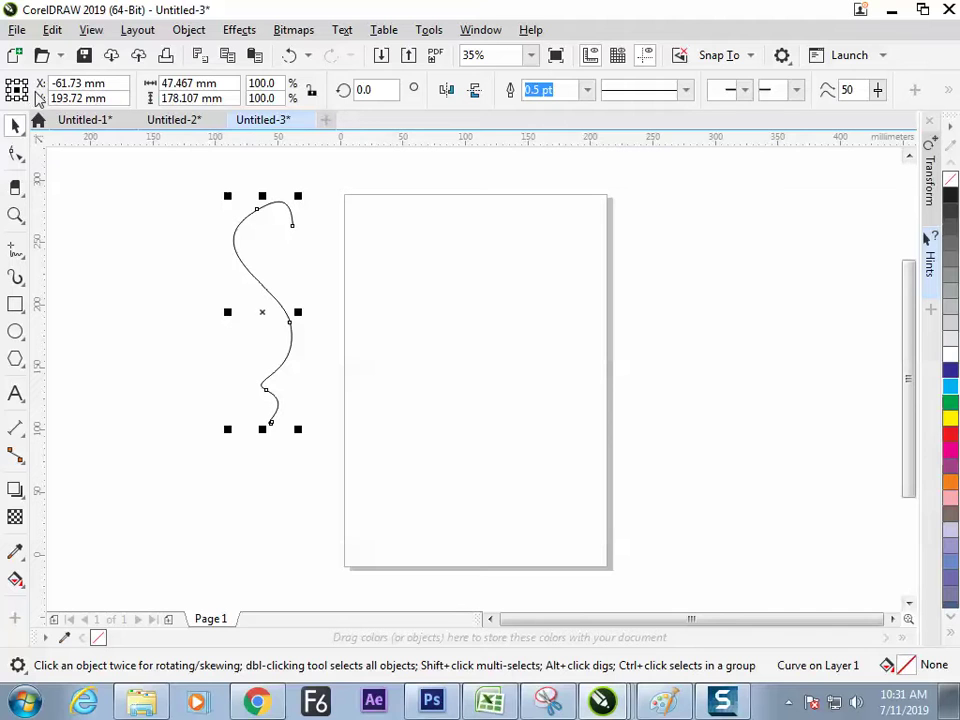
pyautogui.click(446, 90)
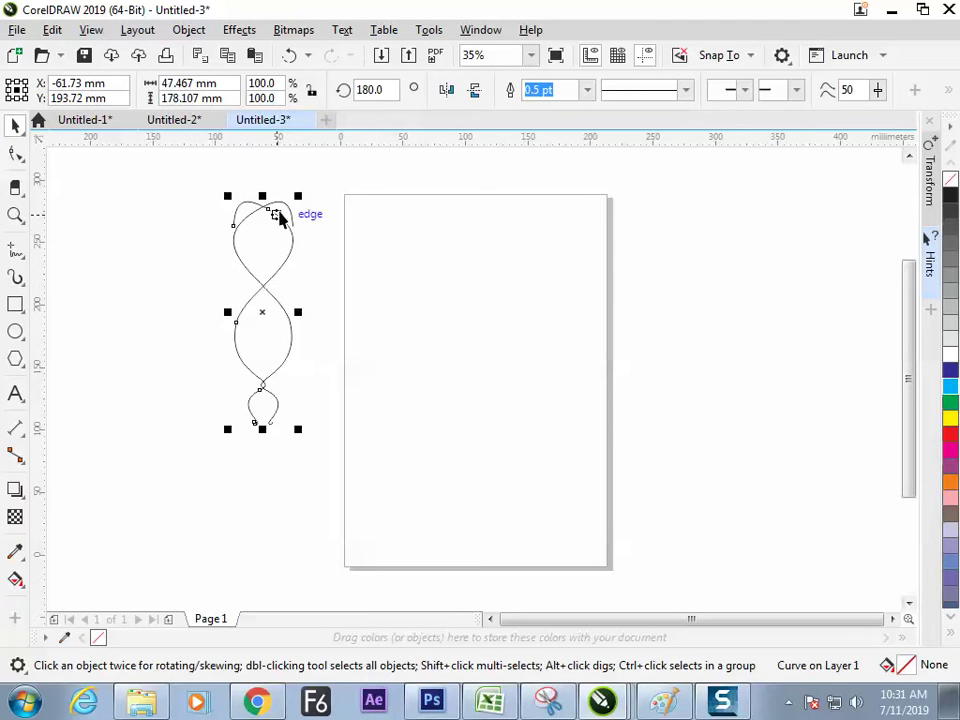
pyautogui.hotkey('ctrl', 'z')
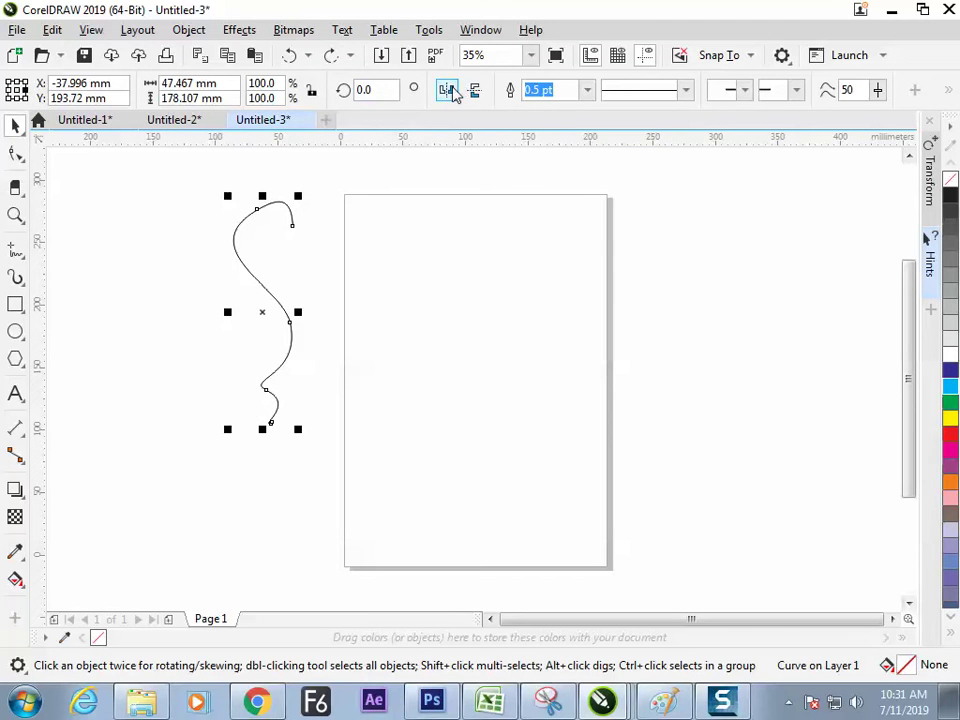
pyautogui.click(330, 56)
pyautogui.moveTo(180, 182); pyautogui.dragTo(388, 463)
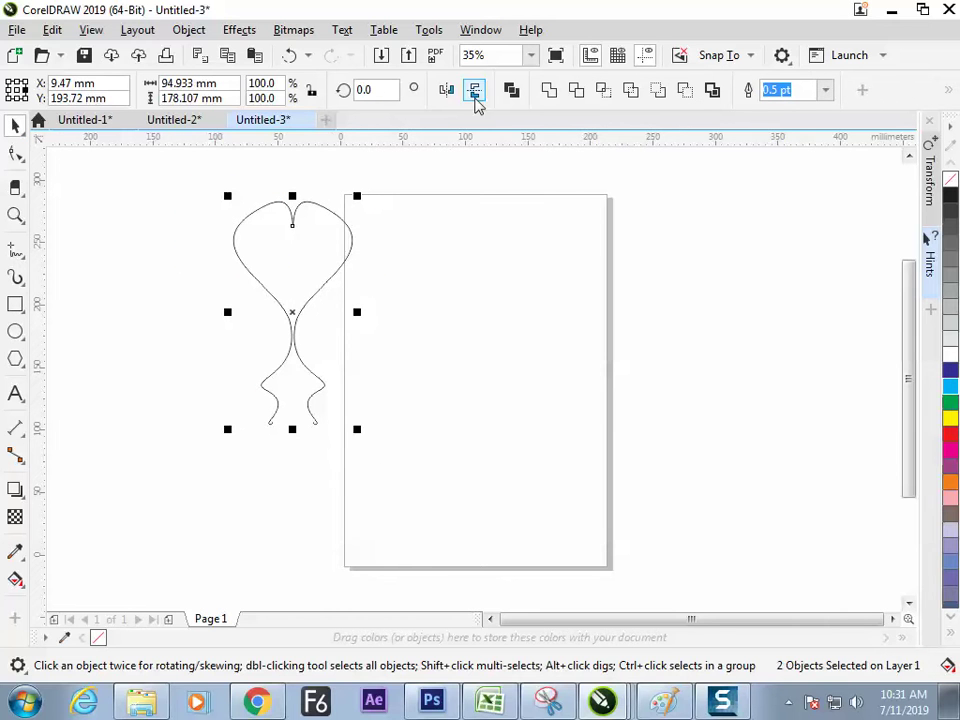
pyautogui.click(510, 92)
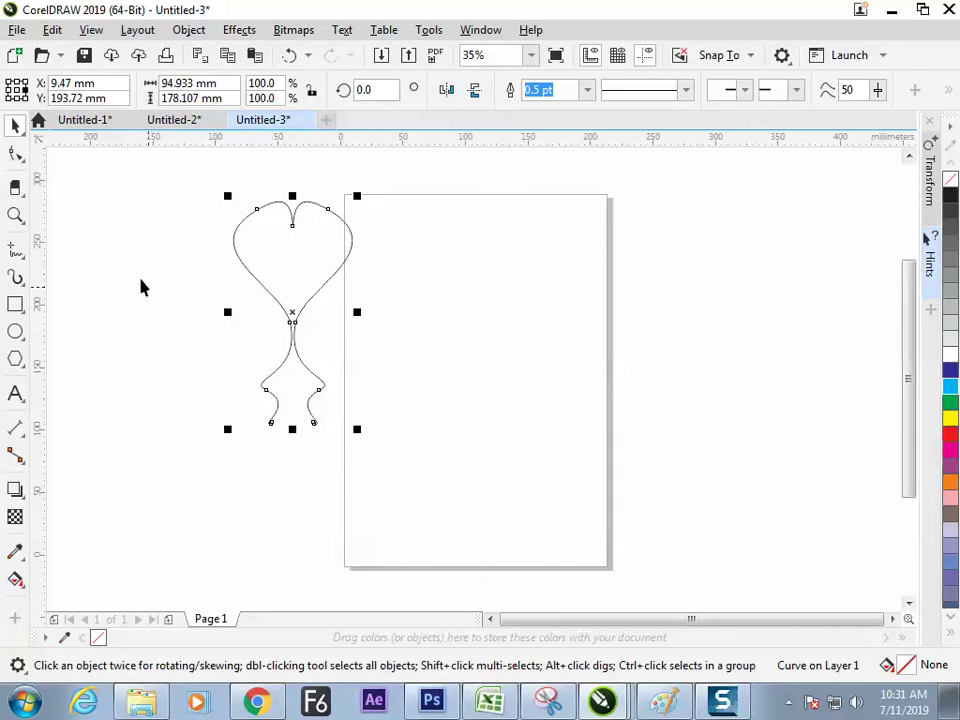
# - Join the two top end nodes of the combined curve and close its open bottom ends with a straight line
pyautogui.click(15, 153)
pyautogui.moveTo(270, 230); pyautogui.dragTo(302, 214)
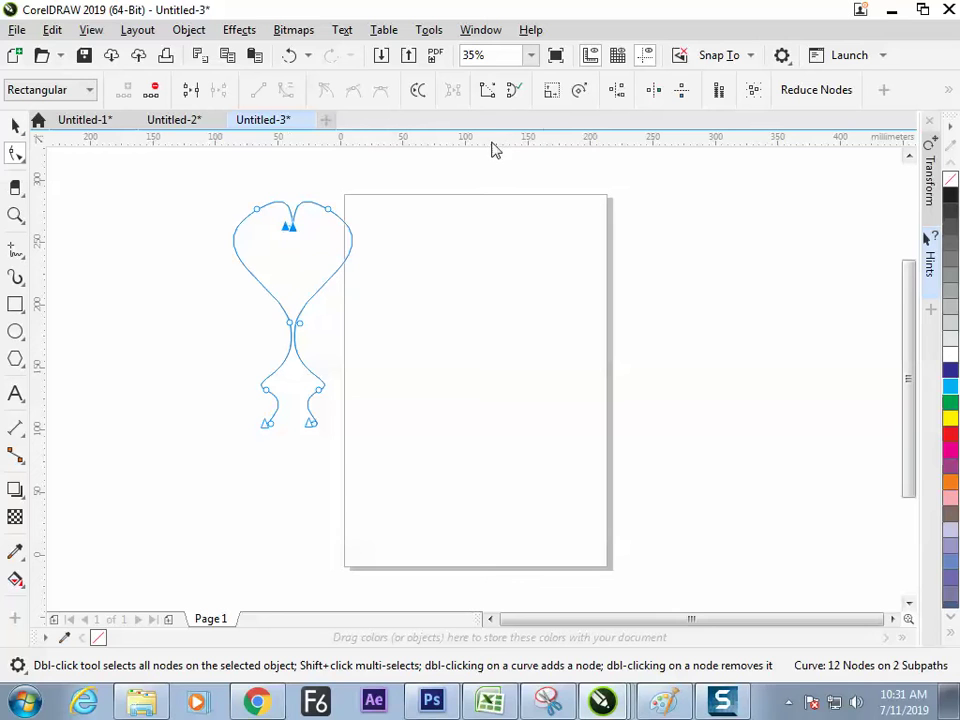
pyautogui.click(514, 90)
pyautogui.moveTo(257, 428); pyautogui.dragTo(330, 408)
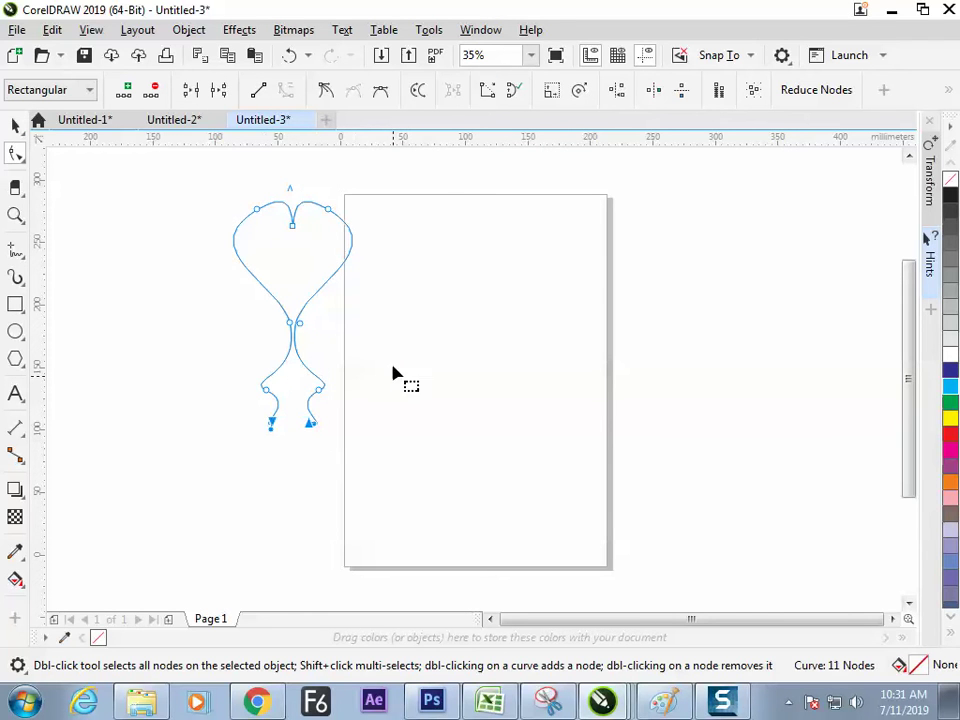
pyautogui.click(488, 96)
pyautogui.click(15, 127)
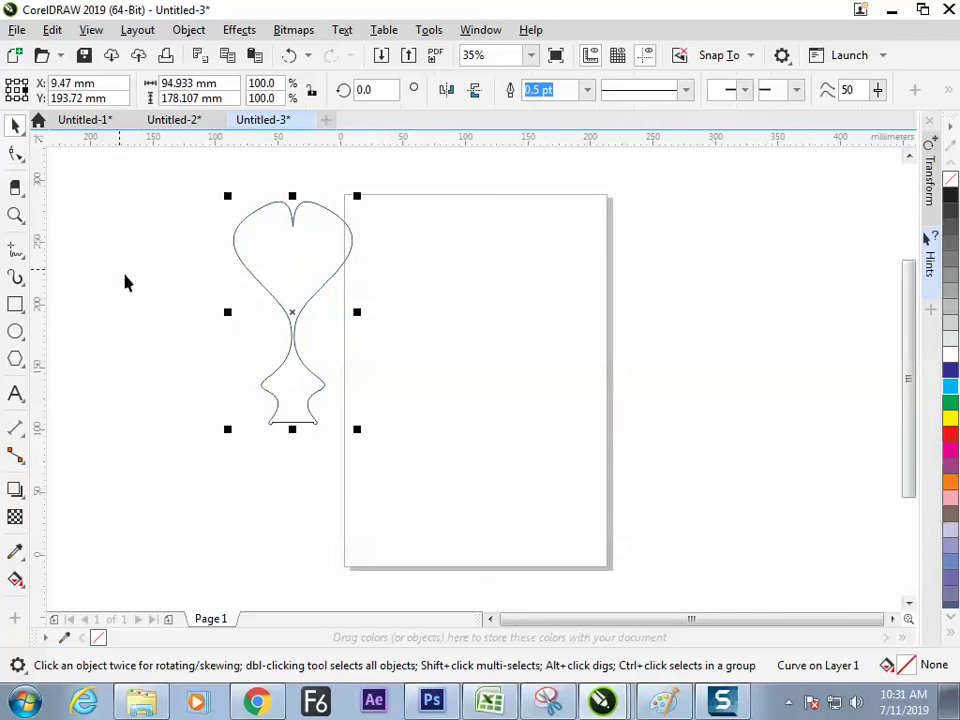
# - Fill the closed shape with cyan and move it across the page's left edge to about X 38.7 mm, Y 222.2 mm
pyautogui.click(950, 388)
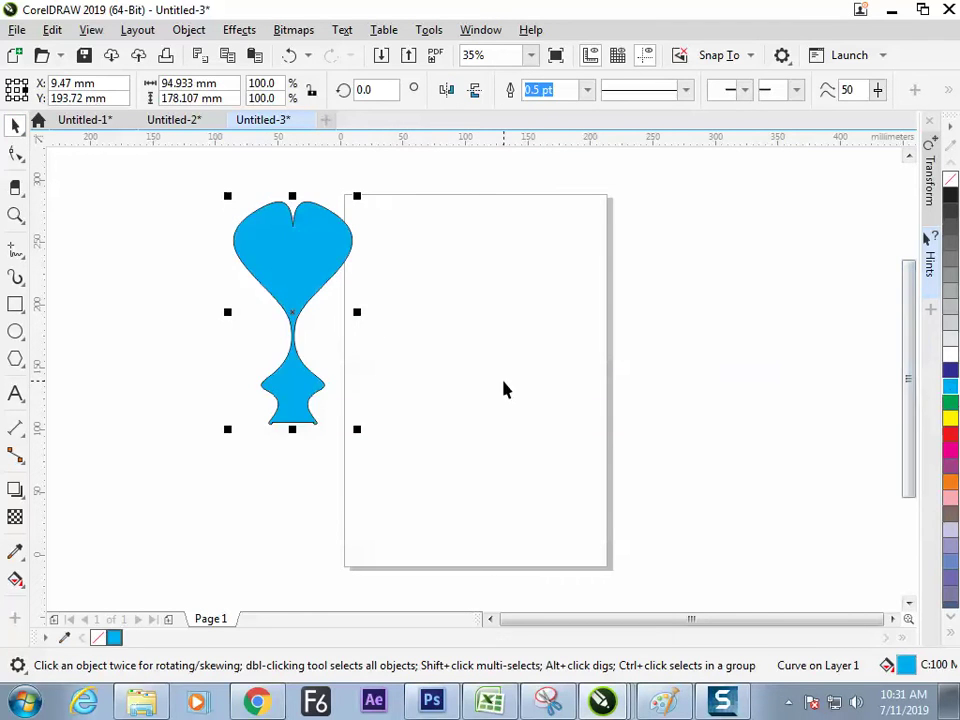
pyautogui.click(503, 390)
pyautogui.moveTo(332, 281); pyautogui.dragTo(343, 244)
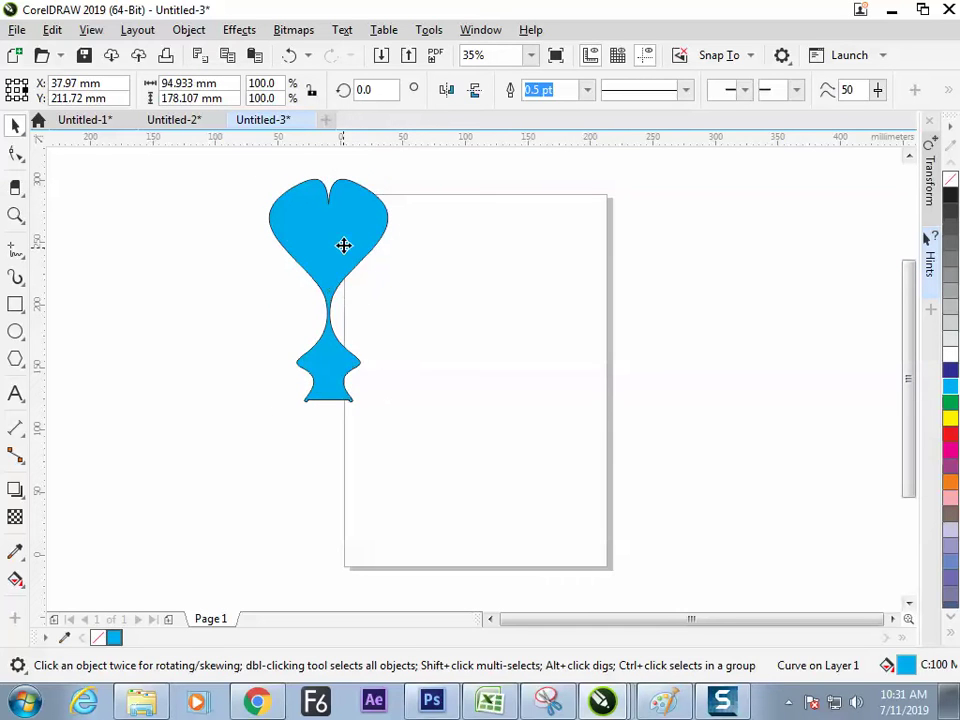
pyautogui.click(214, 358)
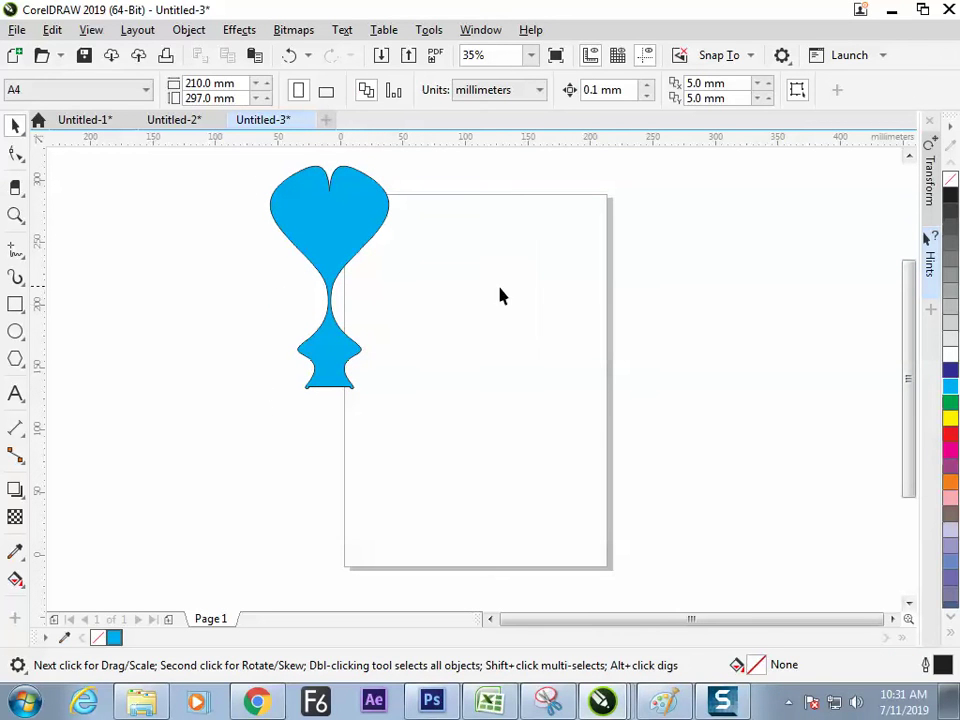
# - Create a page-sized rectangle and place the cyan shape inside it as a PowerClip
pyautogui.doubleClick(15, 304)
pyautogui.click(139, 336)
pyautogui.click(288, 224)
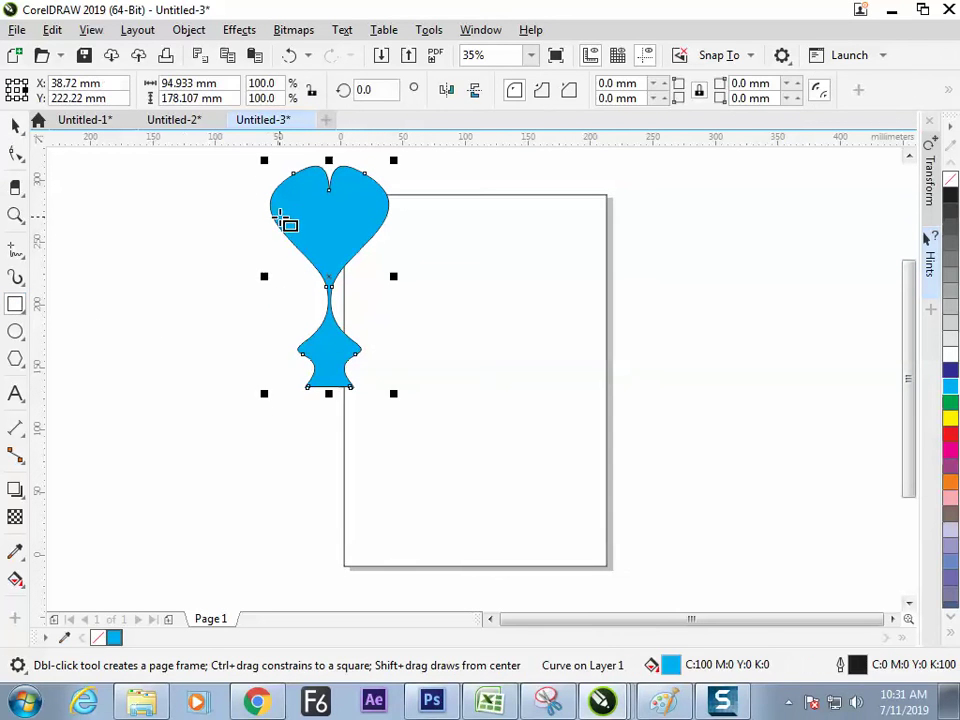
pyautogui.click(188, 29)
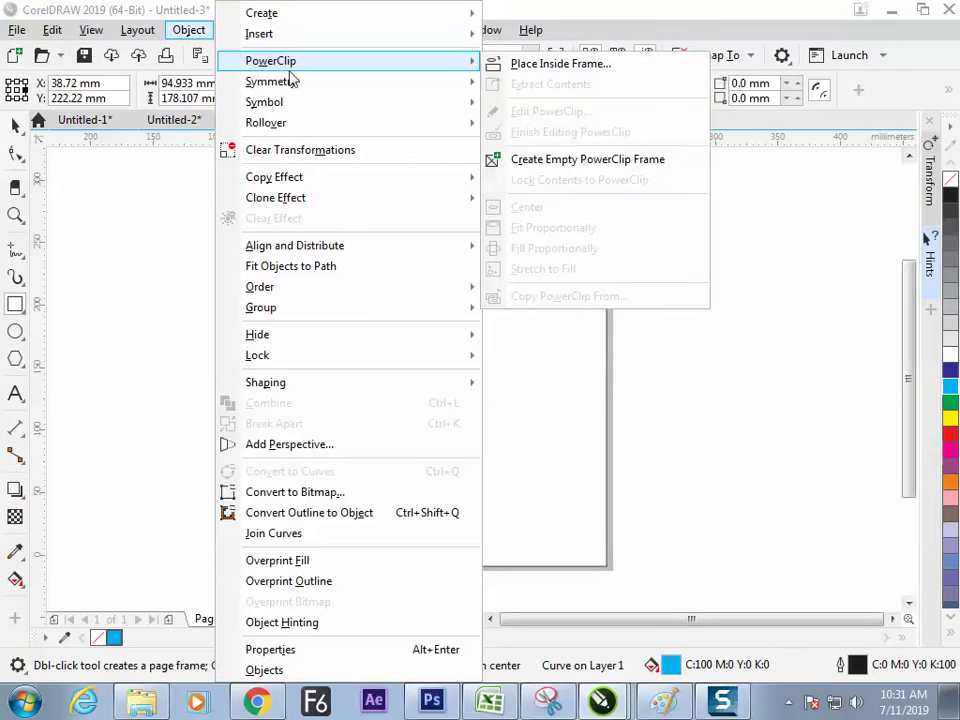
pyautogui.click(519, 63)
pyautogui.click(510, 298)
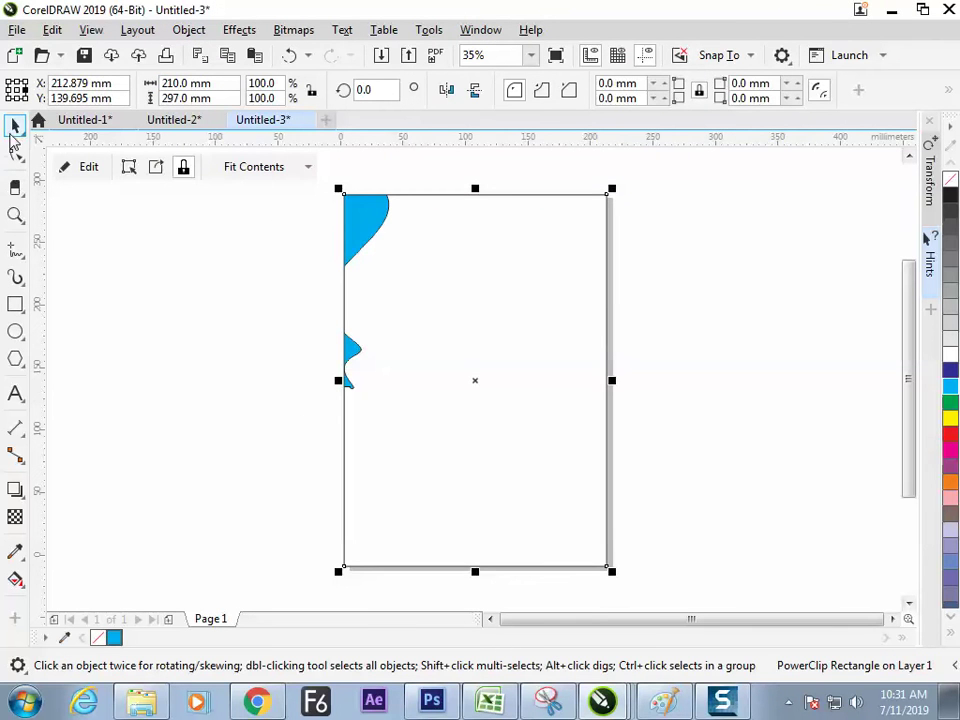
pyautogui.click(75, 257)
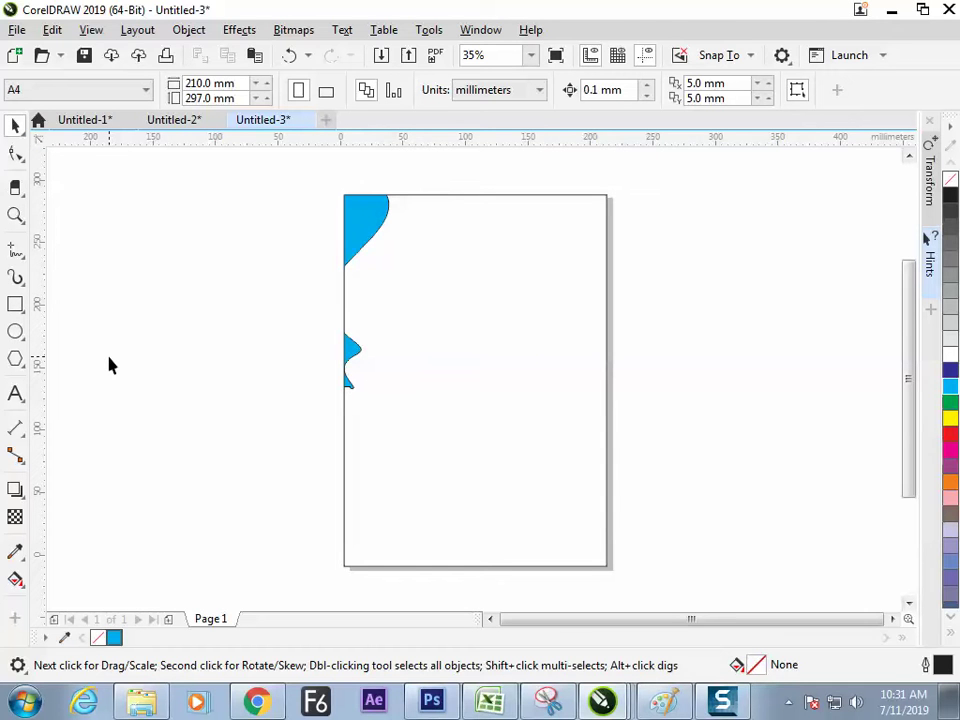
# - Inside the page rectangle's PowerClip, centre the cyan shape on the left page edge and add a vertically flipped copy across the lower right edge
pyautogui.click(358, 240)
pyautogui.keyDown('ctrl'); pyautogui.click(366, 227); pyautogui.keyUp('ctrl')
pyautogui.click(369, 242)
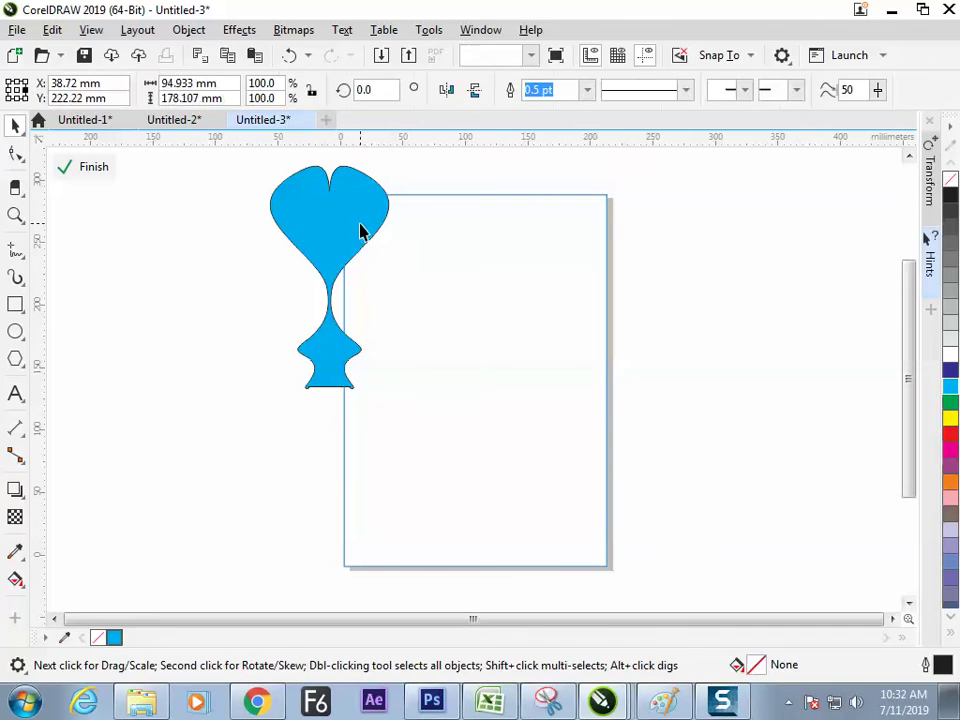
pyautogui.press('F10')
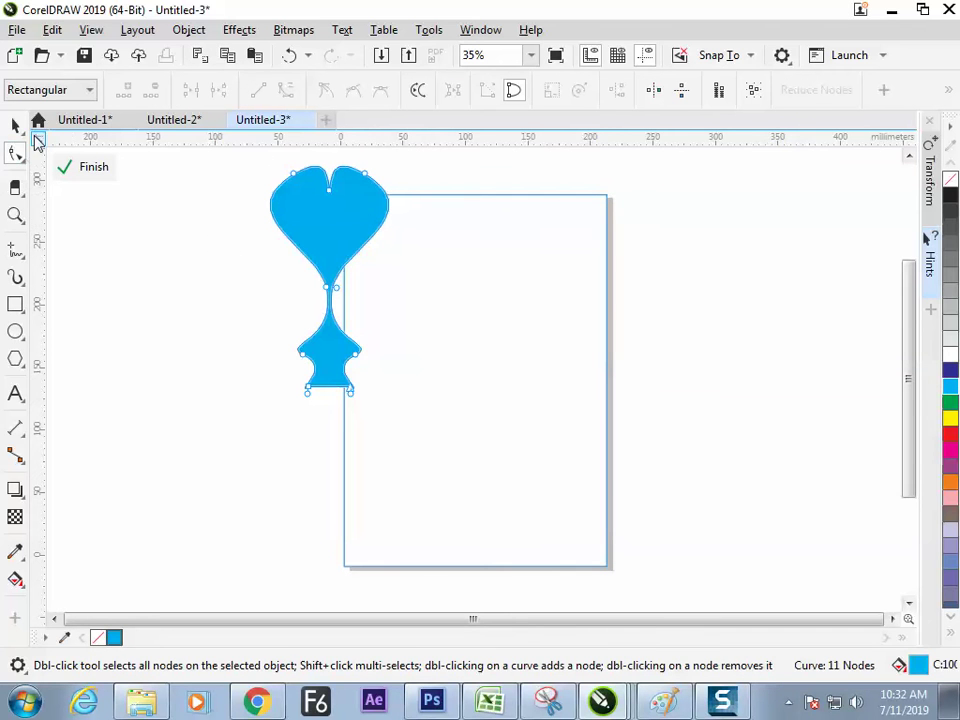
pyautogui.press('space')
pyautogui.moveTo(368, 217); pyautogui.dragTo(619, 394)
pyautogui.click(476, 90)
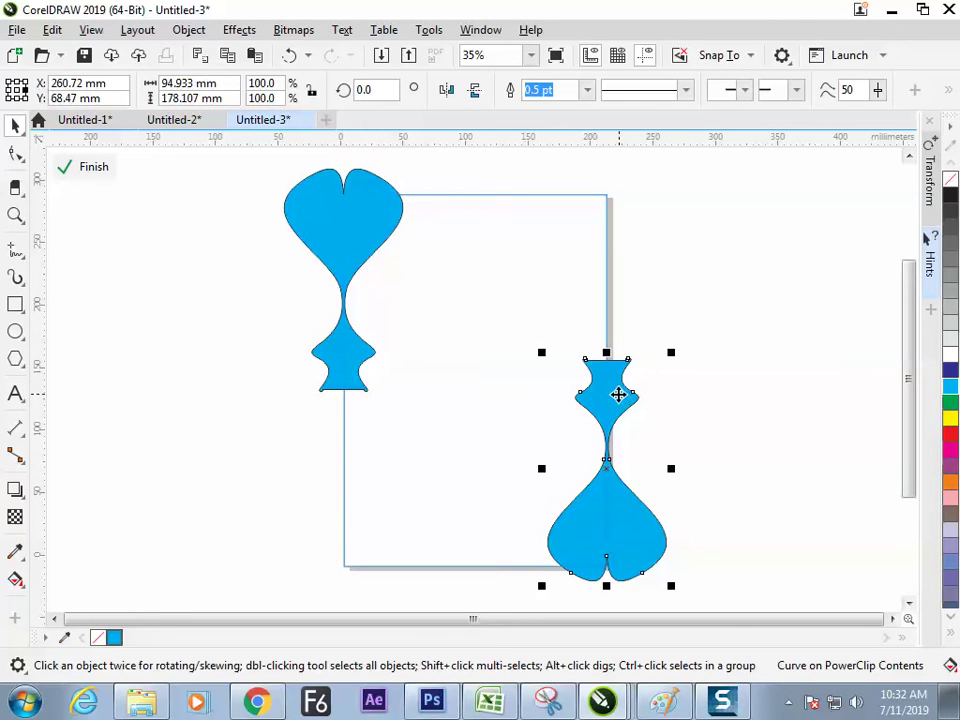
pyautogui.click(88, 167)
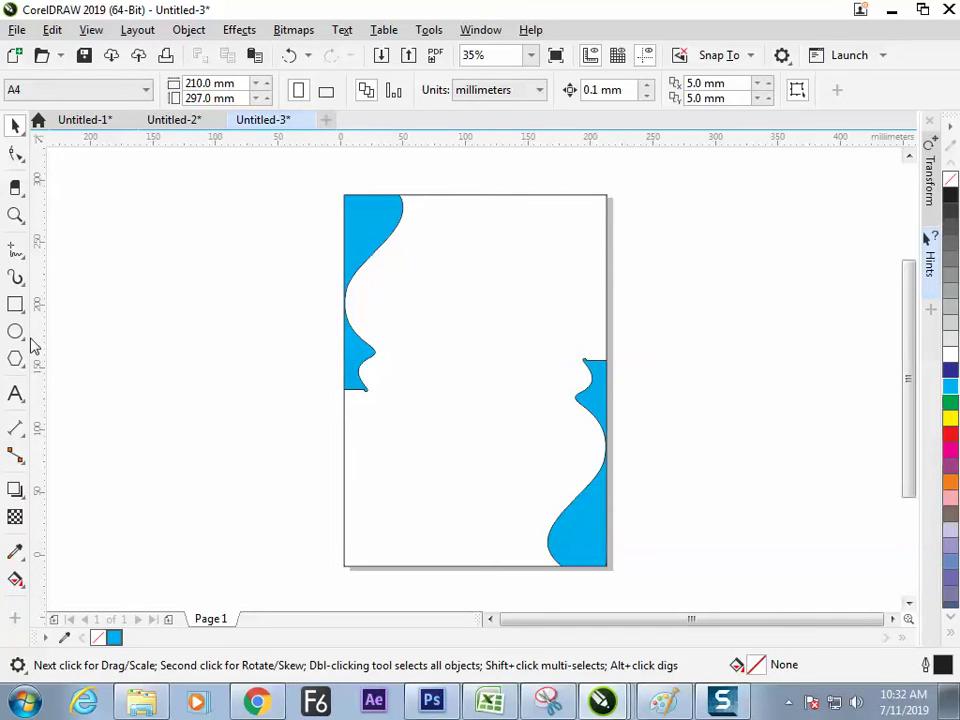
# - Draw a straight diagonal line about 173.3 by 174.8 mm across the page's top-right corner
pyautogui.click(27, 250)
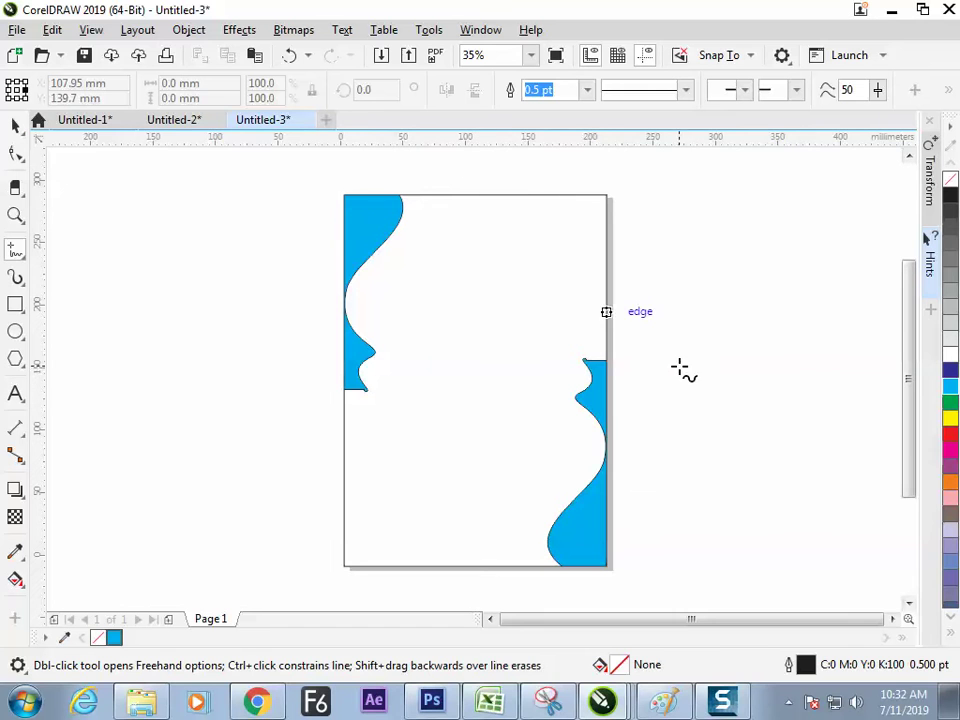
pyautogui.click(680, 368)
pyautogui.click(457, 152)
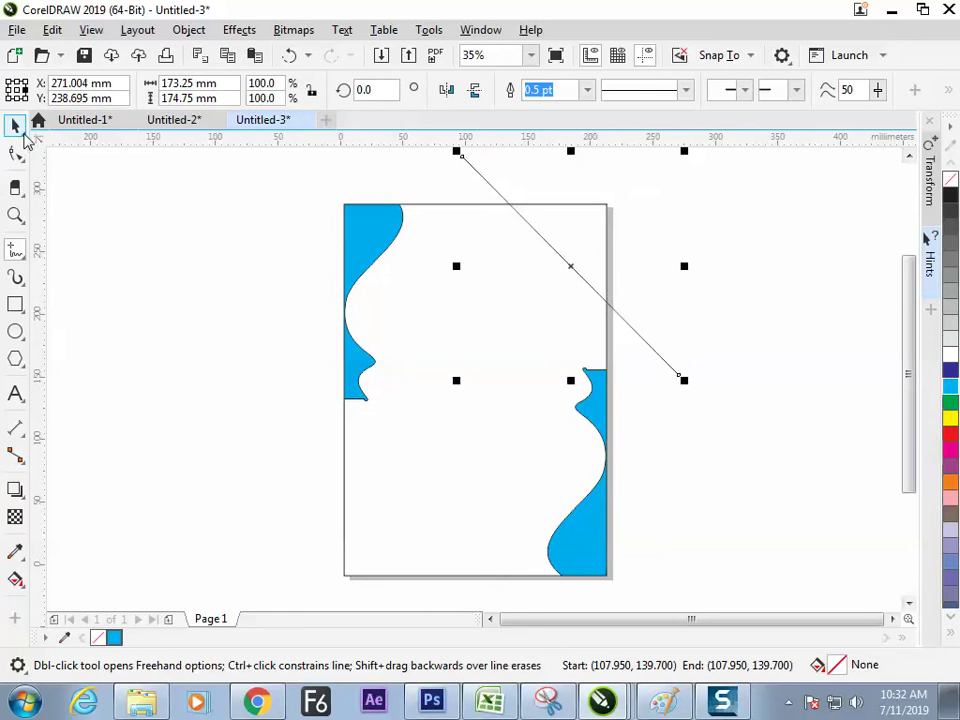
pyautogui.click(18, 127)
# - Smart Fill the triangular top-right page corner enclosed by the diagonal line with the slate-blue colour and a 0.5 pt outline
pyautogui.click(16, 578)
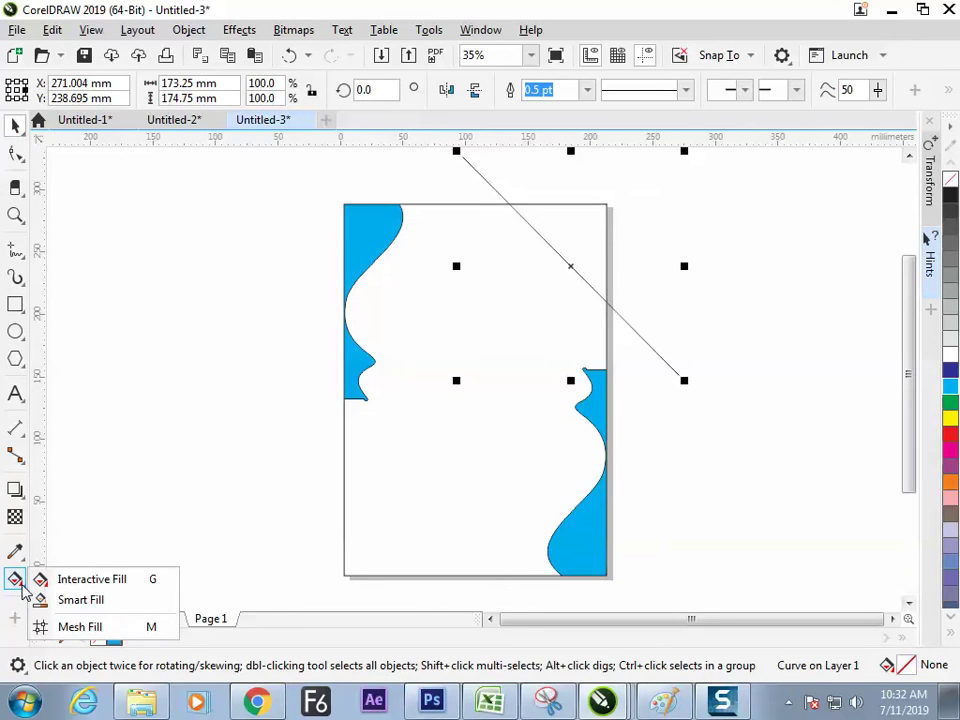
pyautogui.click(72, 606)
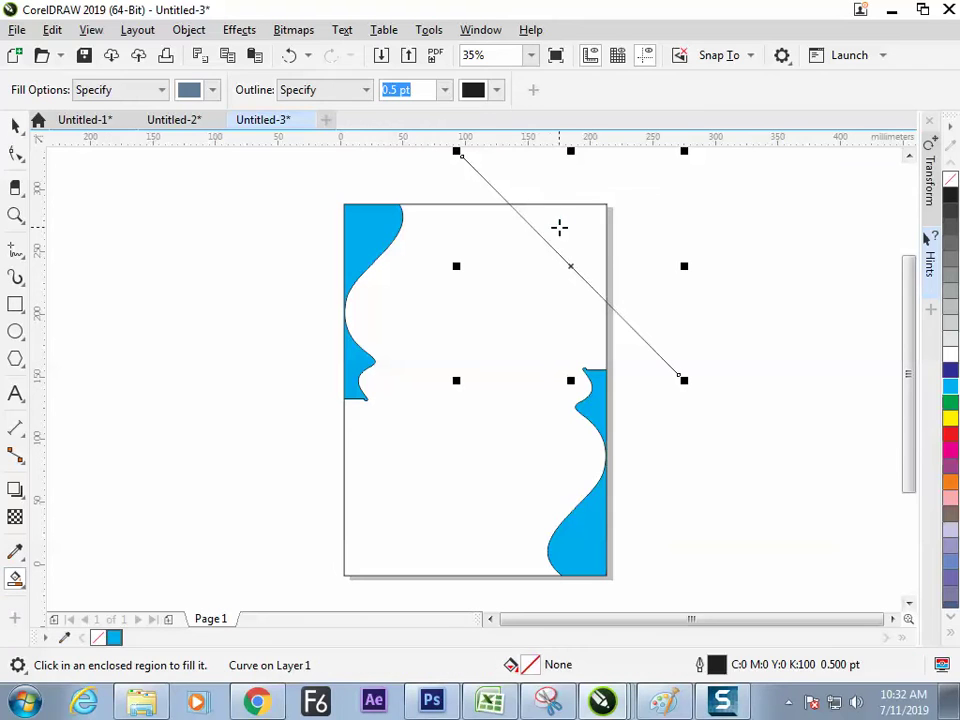
pyautogui.click(557, 225)
pyautogui.click(16, 127)
pyautogui.click(167, 208)
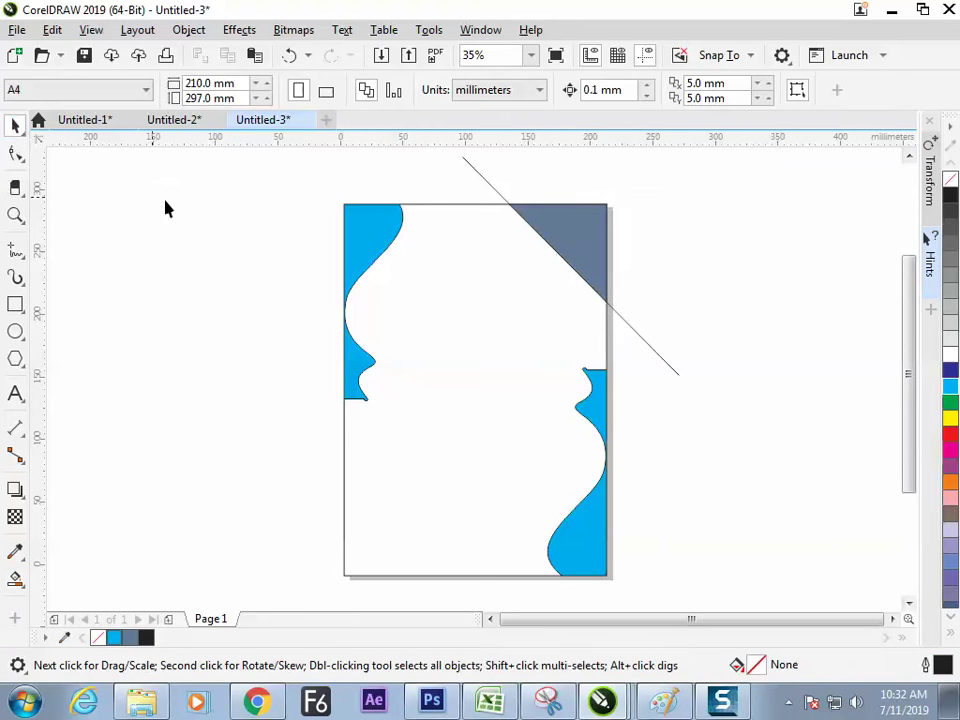
# - Delete the diagonal line crossing the page's top-right corner
pyautogui.click(491, 192)
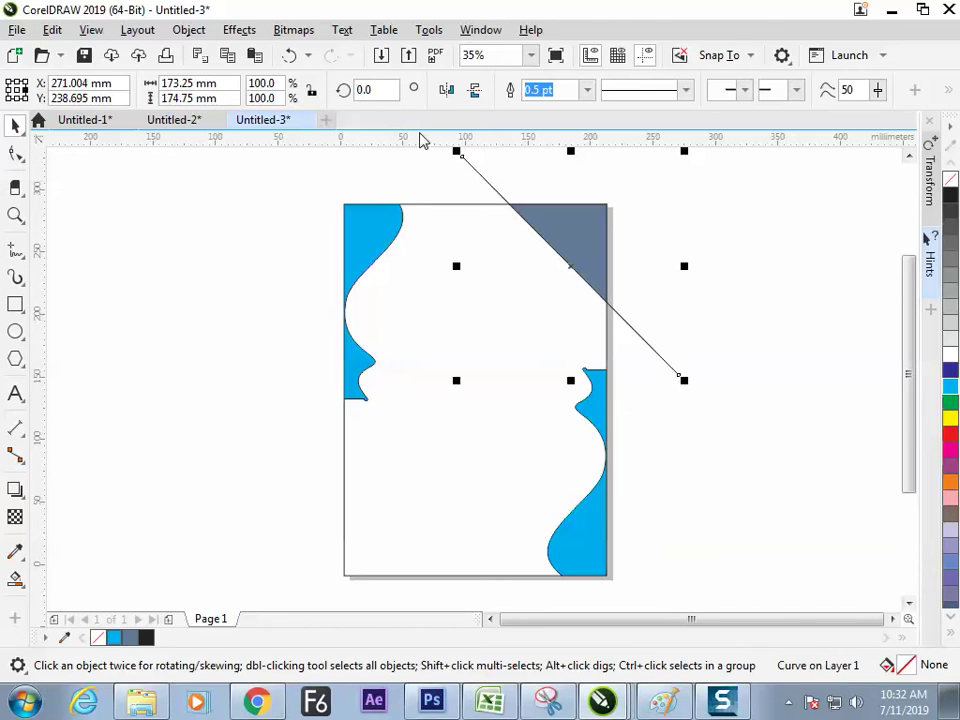
pyautogui.click(362, 186)
pyautogui.click(477, 168)
pyautogui.press('Escape')
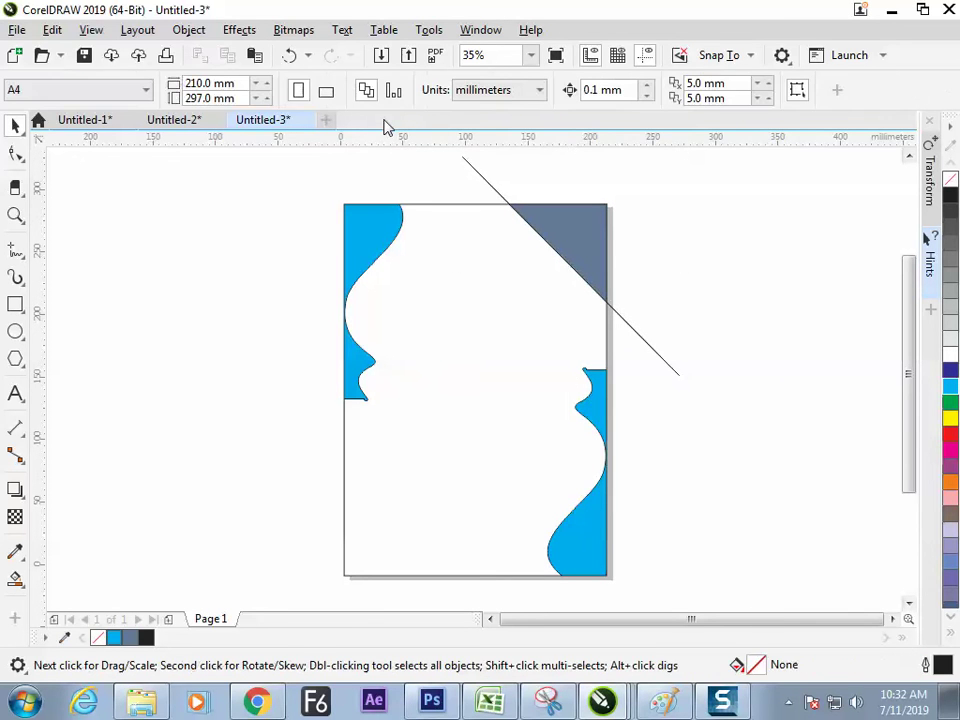
pyautogui.click(495, 189)
pyautogui.press('Escape')
pyautogui.click(490, 189)
pyautogui.press('Delete')
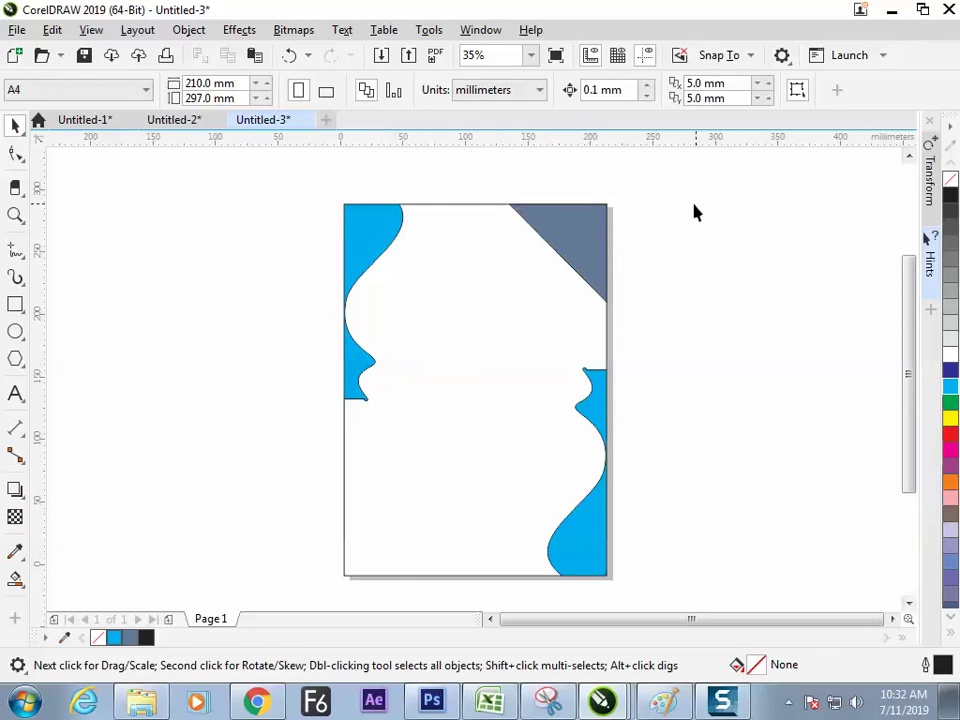
# - Import Chrysanthemum - Copy (2).jpg at about 130.5 by 97.9 mm beside the page's left edge
pyautogui.hotkey('ctrl', 'i')
pyautogui.click(388, 300)
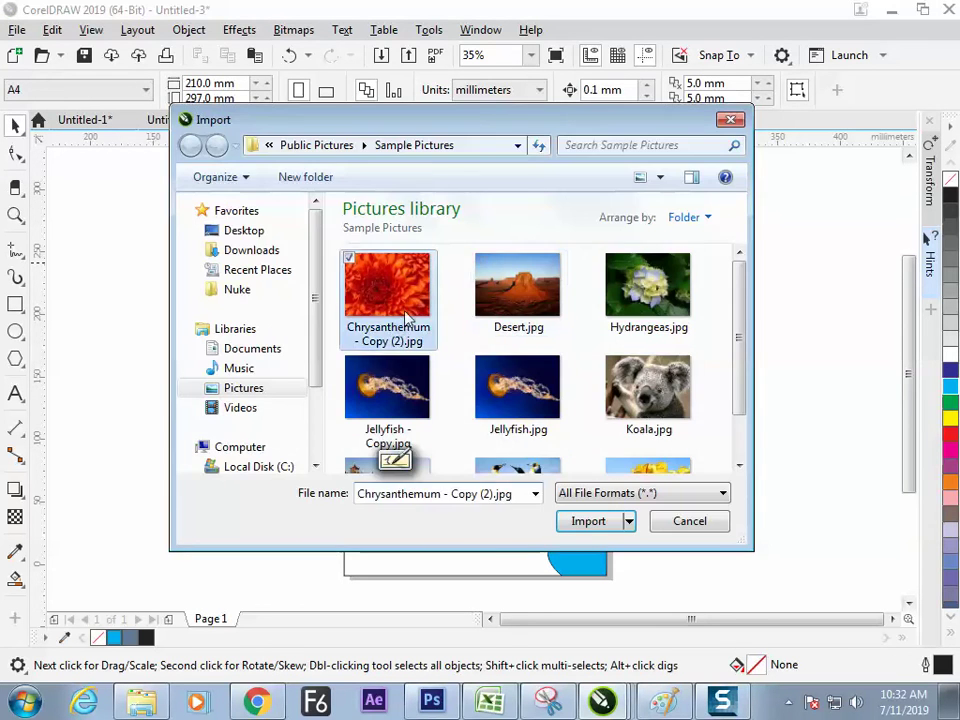
pyautogui.press('Return')
pyautogui.moveTo(175, 356); pyautogui.dragTo(338, 477)
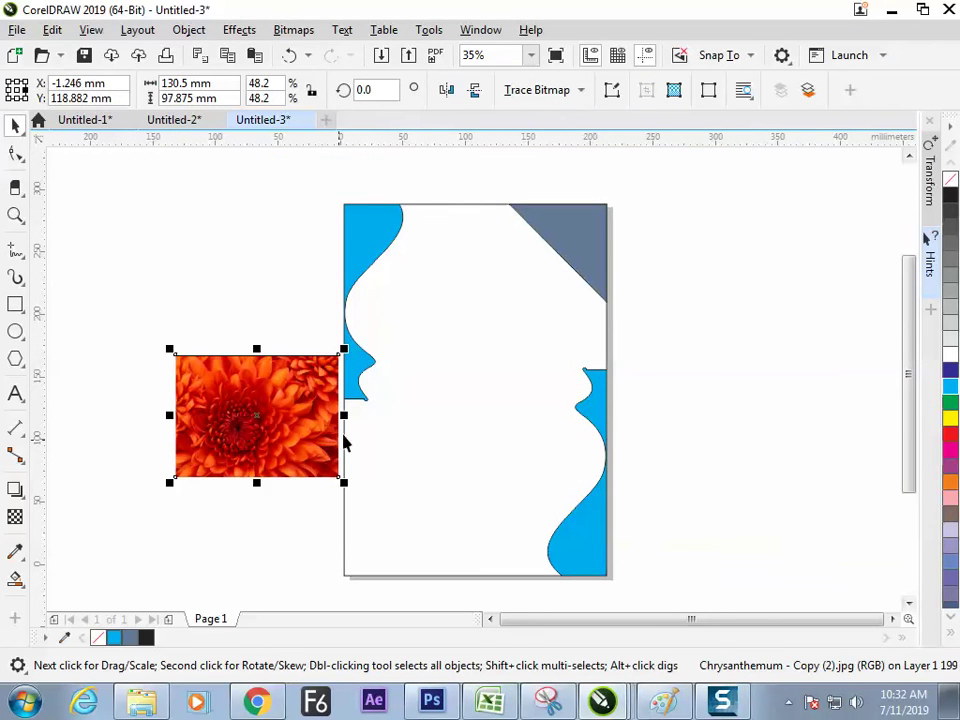
# - Place the chrysanthemum image inside the slate-blue corner triangle as a PowerClip
pyautogui.click(188, 30)
pyautogui.moveTo(244, 61)
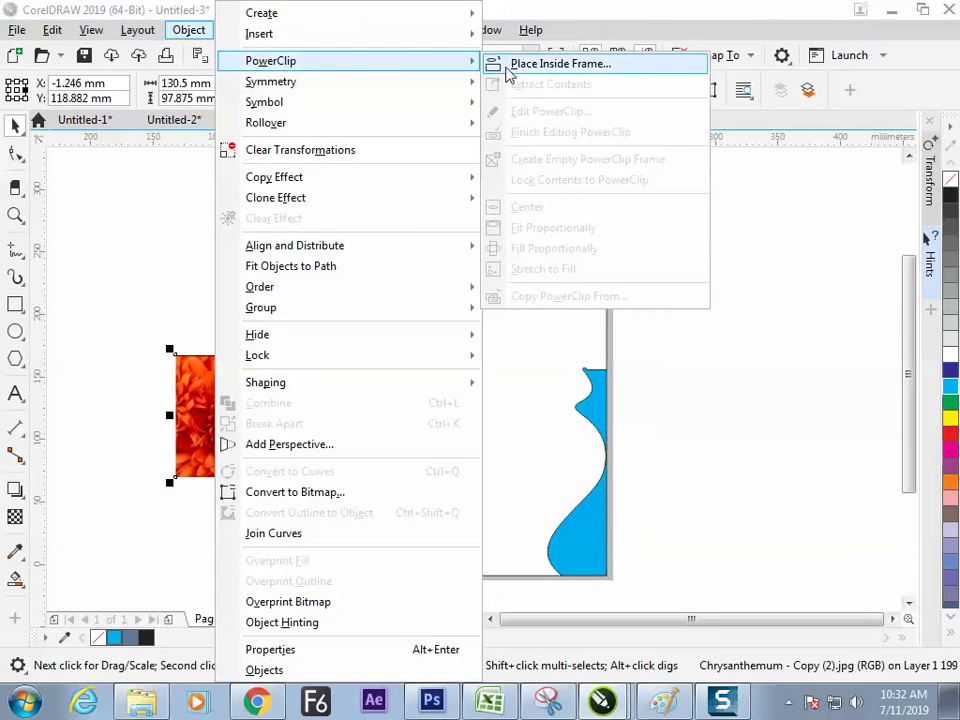
pyautogui.click(560, 62)
pyautogui.click(562, 224)
pyautogui.click(748, 413)
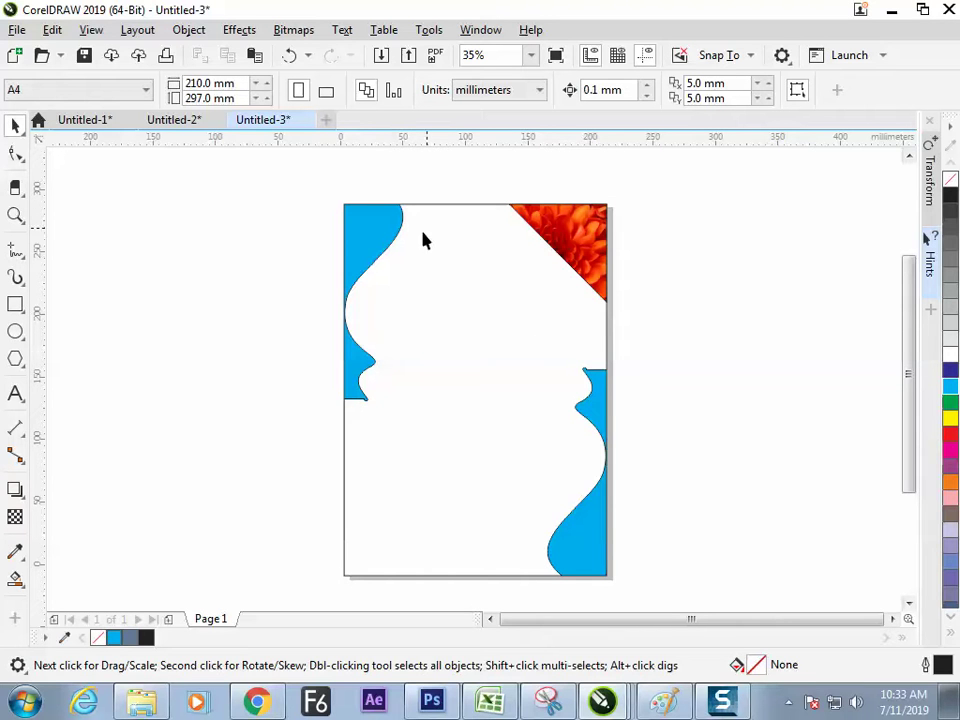
# - Draw a circle about 226.5 mm in diameter beside the page's left edge and move it to about Y 131.8 mm
pyautogui.click(16, 332)
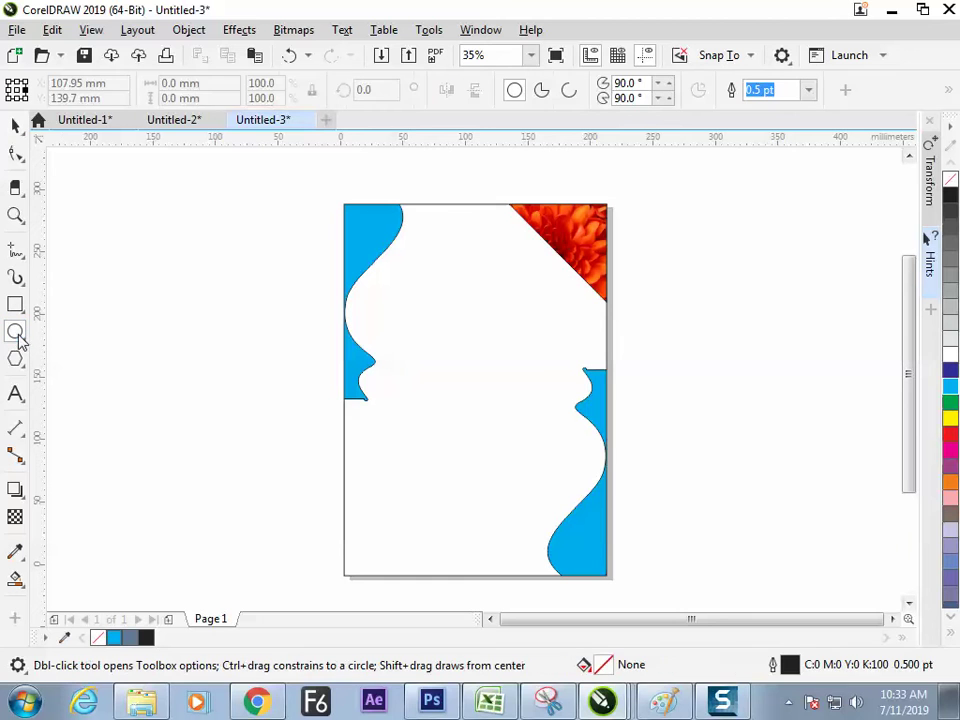
pyautogui.moveTo(116, 335); pyautogui.dragTo(228, 479)
pyautogui.click(15, 126)
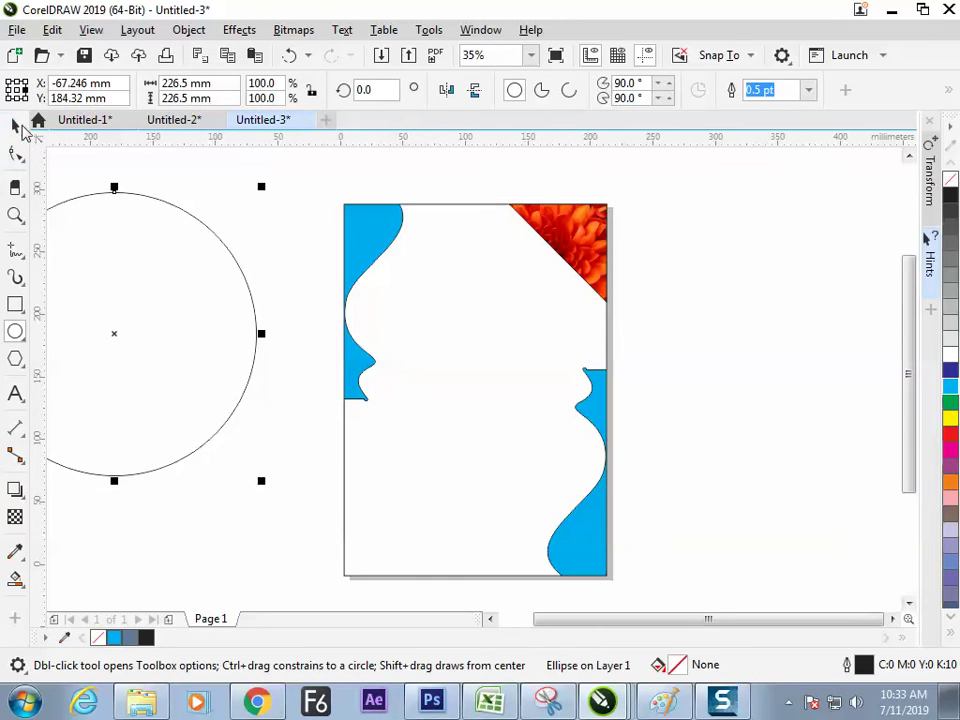
pyautogui.moveTo(149, 282); pyautogui.dragTo(186, 344)
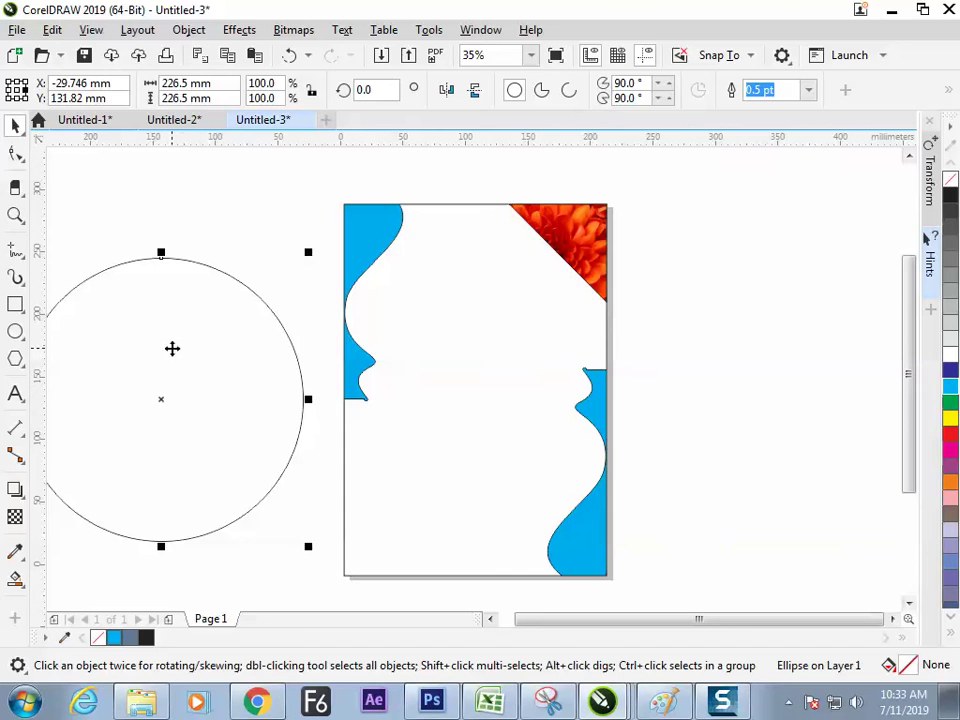
# - Import Jellyfish.jpg at about 276 by 207 mm over the page's right edge
pyautogui.hotkey('ctrl', 'i')
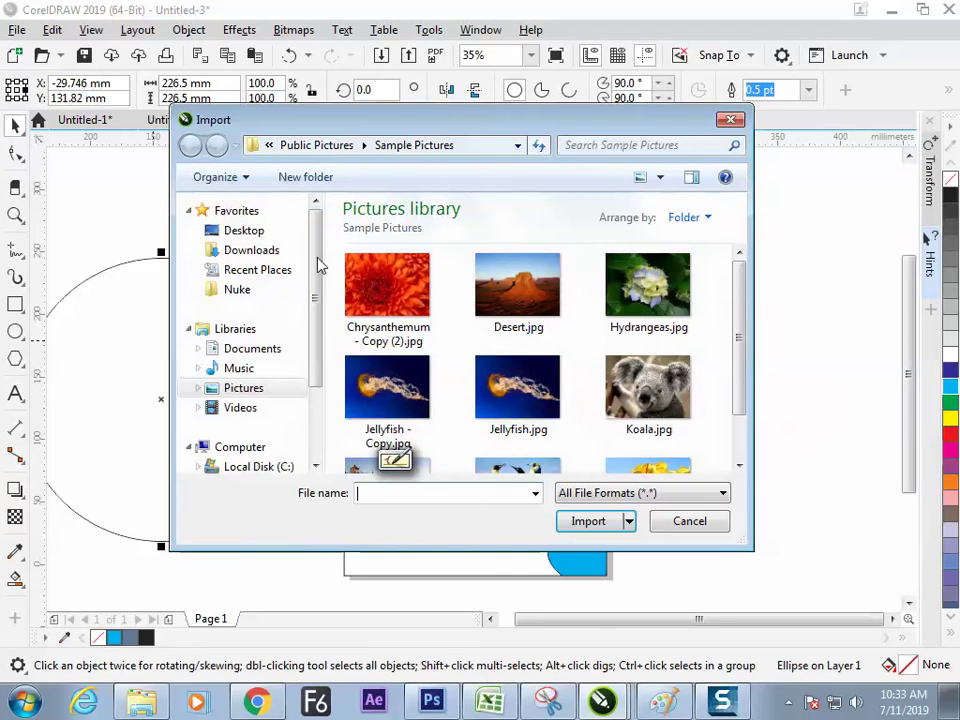
pyautogui.click(429, 392)
pyautogui.click(530, 392)
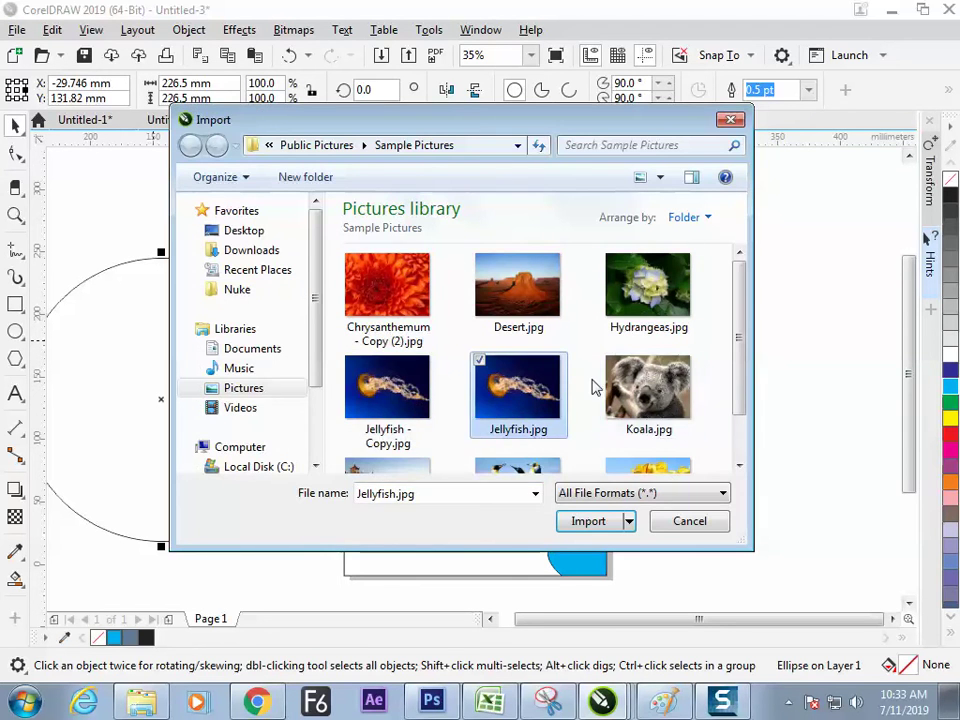
pyautogui.press('Return')
pyautogui.moveTo(547, 194); pyautogui.dragTo(661, 325)
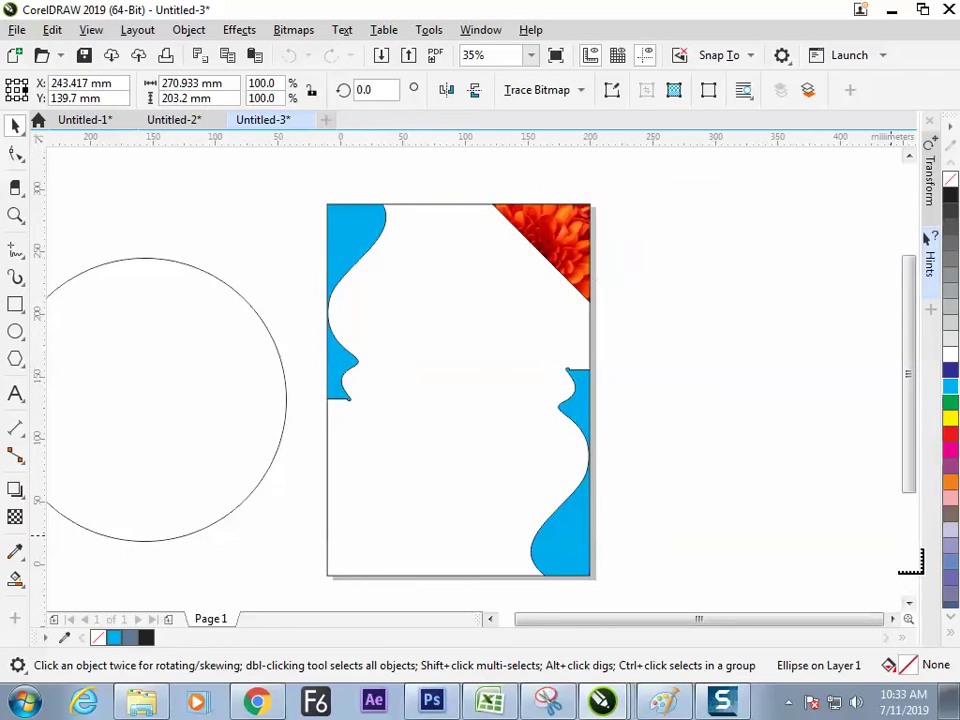
# - Place the jellyfish image inside the large circle as a PowerClip
pyautogui.click(240, 30)
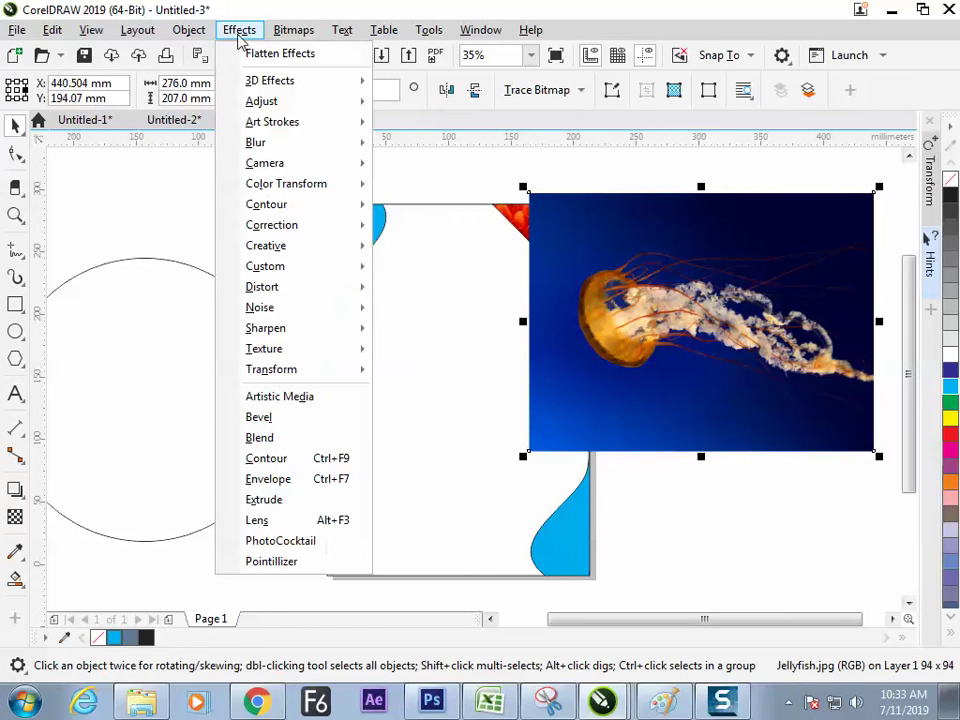
pyautogui.moveTo(203, 32)
pyautogui.moveTo(221, 60)
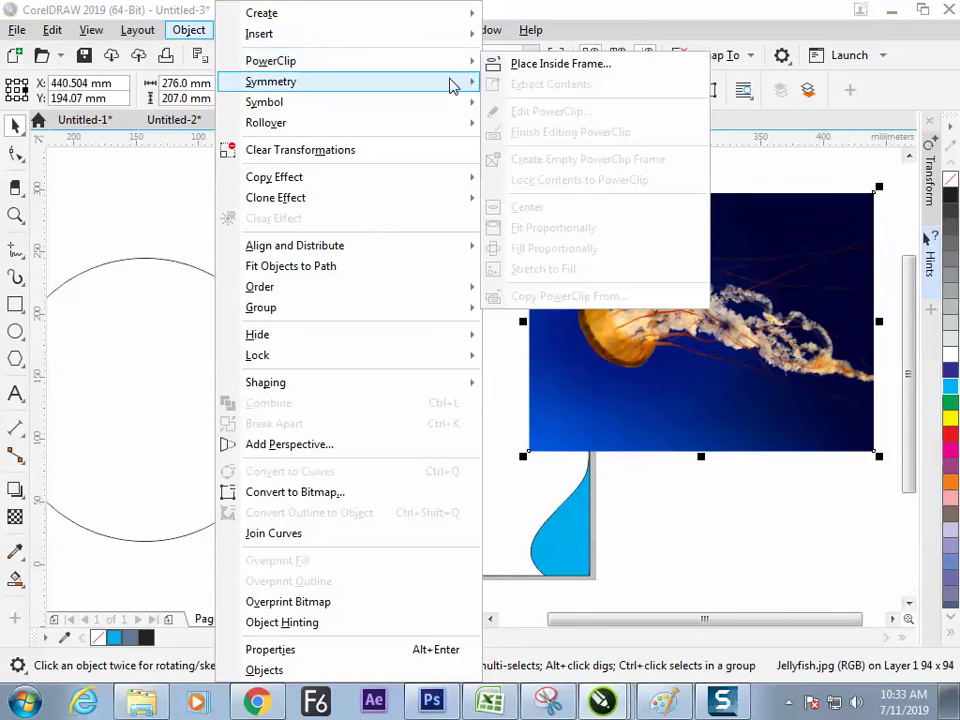
pyautogui.click(500, 61)
pyautogui.click(56, 426)
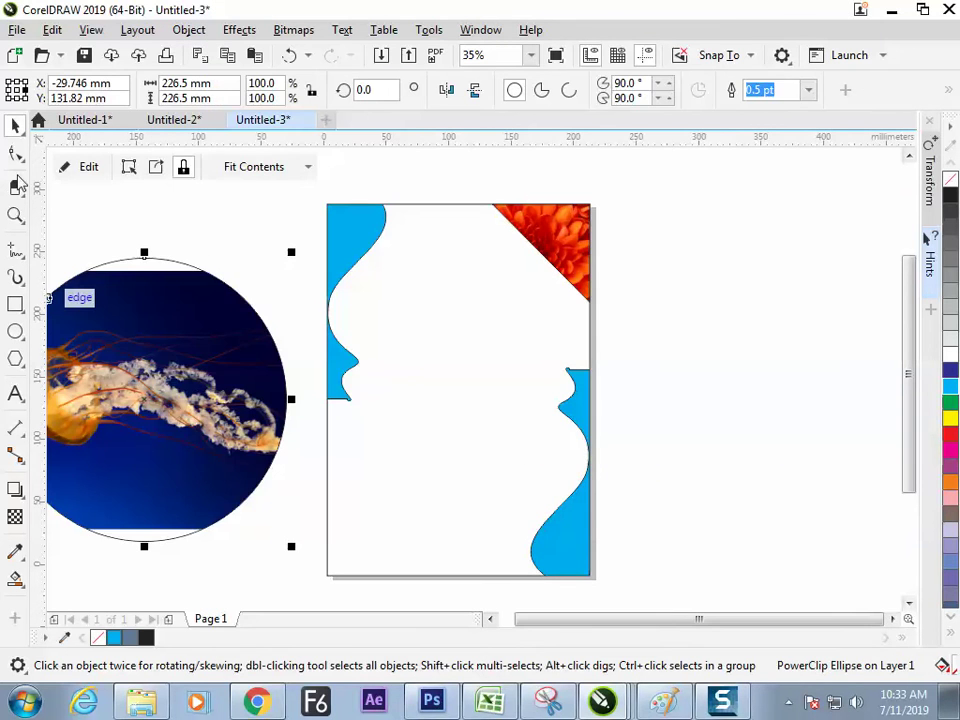
# - Edit the circle's PowerClip and enlarge the jellyfish image proportionally to about 355.5 by 266.6 mm, beyond the circle
pyautogui.keyDown('ctrl'); pyautogui.click(185, 357); pyautogui.keyUp('ctrl')
pyautogui.click(291, 294)
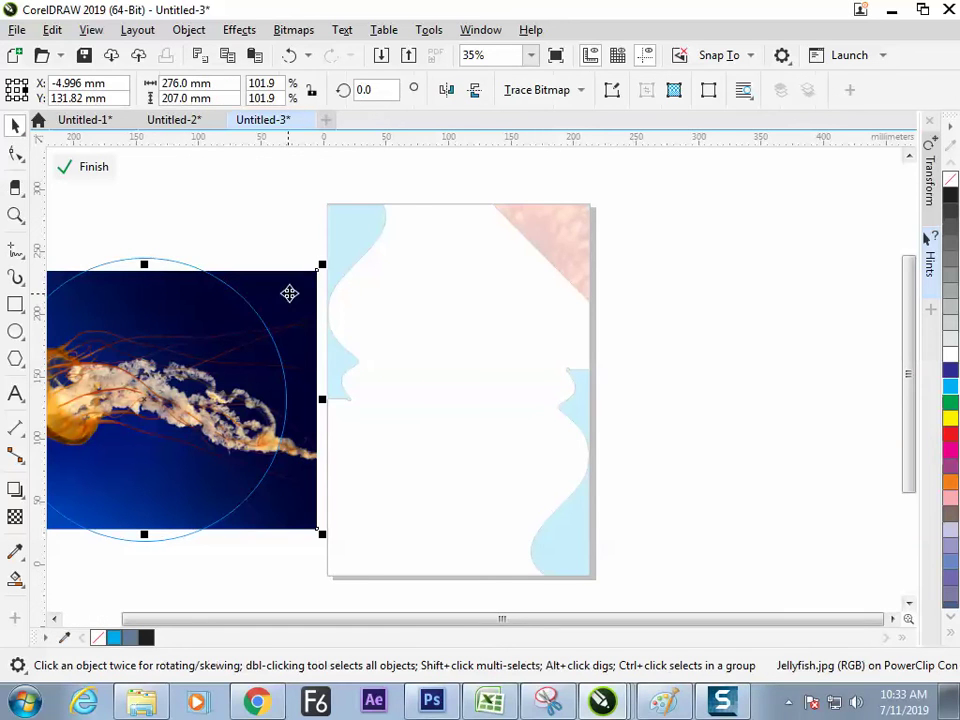
pyautogui.moveTo(322, 264); pyautogui.dragTo(372, 227)
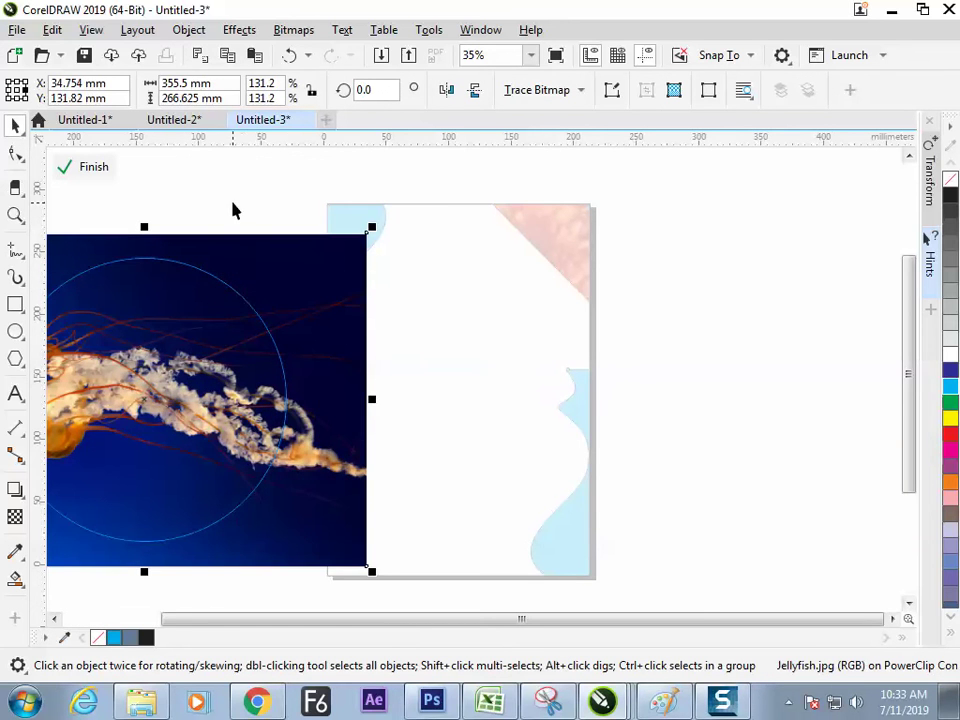
pyautogui.click(100, 166)
# - Move the enlarged jellyfish image down to about Y -33.3 mm, uncovering the upper part of the circle
pyautogui.click(181, 300)
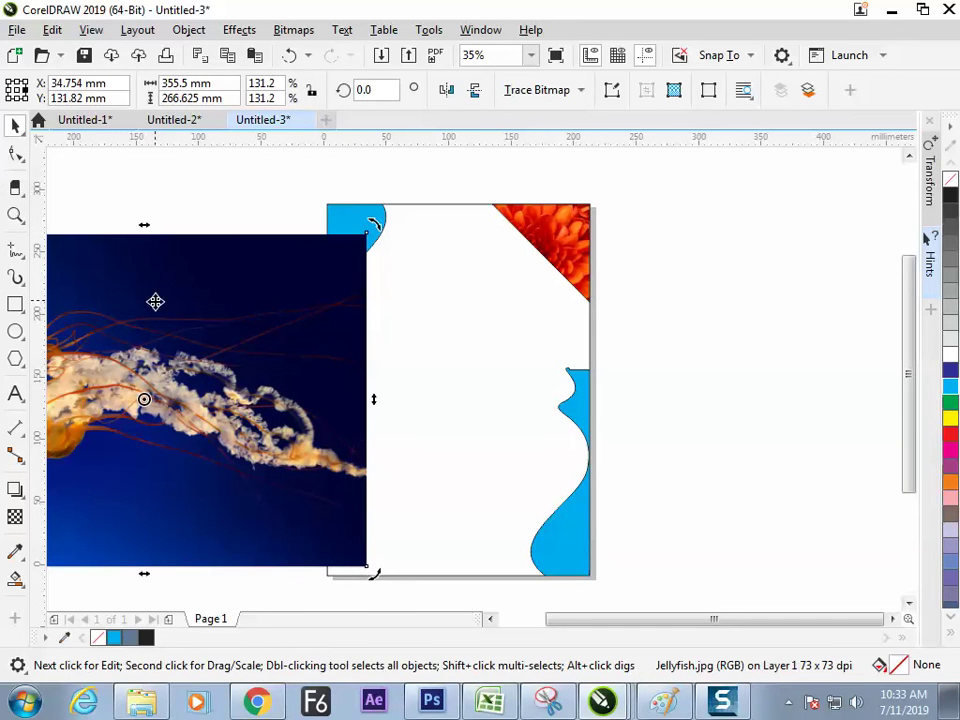
pyautogui.click(214, 272)
pyautogui.click(231, 439)
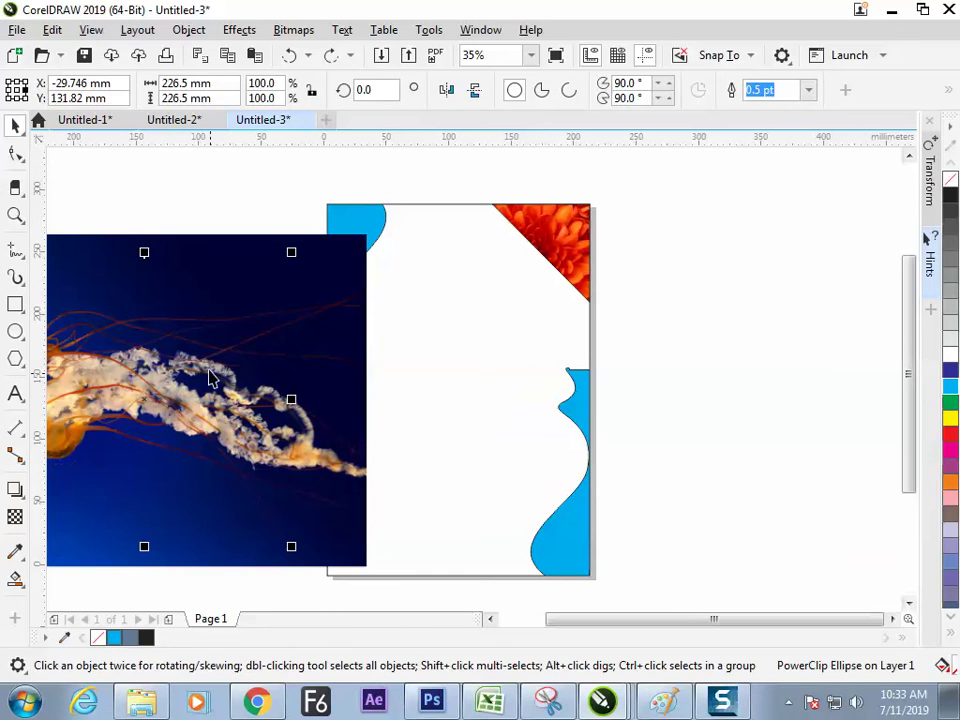
pyautogui.click(124, 225)
pyautogui.click(130, 295)
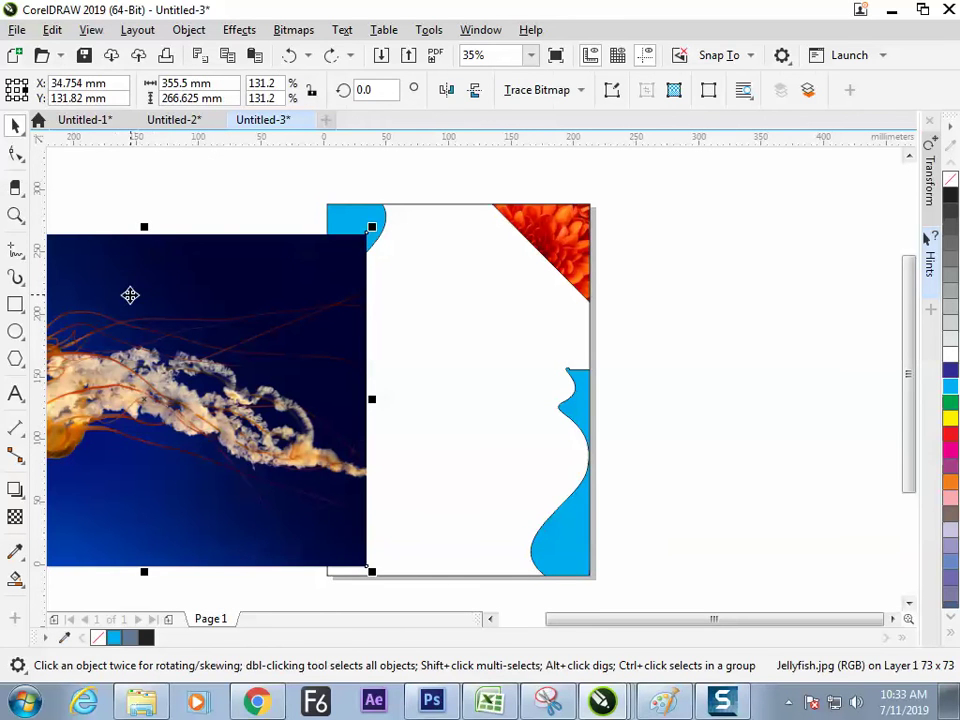
pyautogui.click(113, 210)
pyautogui.scroll(-2, 68, 182)
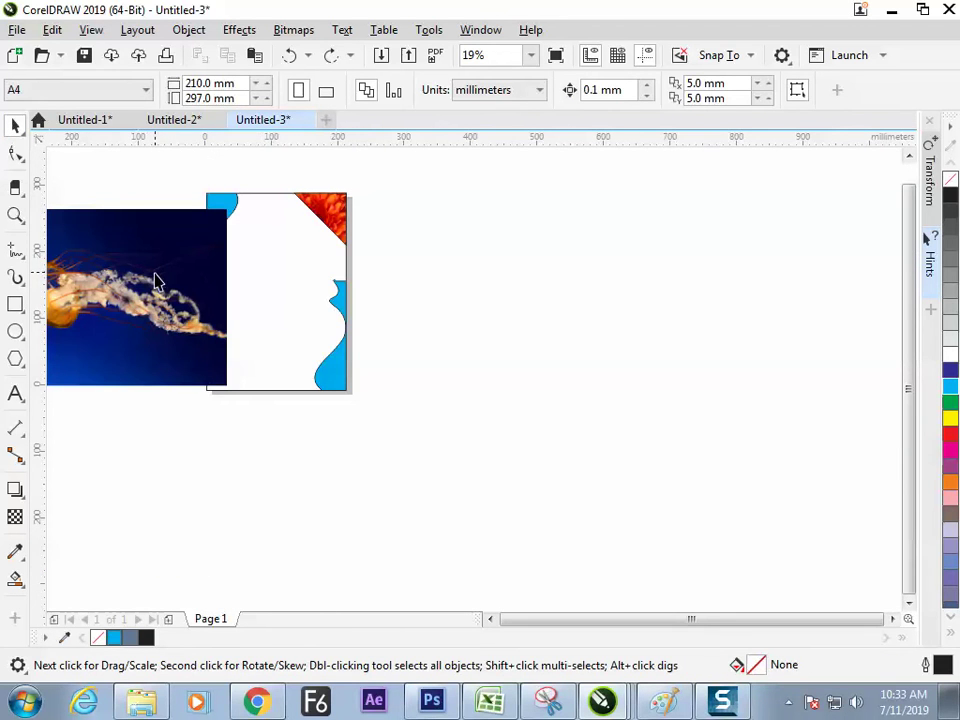
pyautogui.moveTo(155, 280); pyautogui.dragTo(304, 373)
pyautogui.click(180, 435)
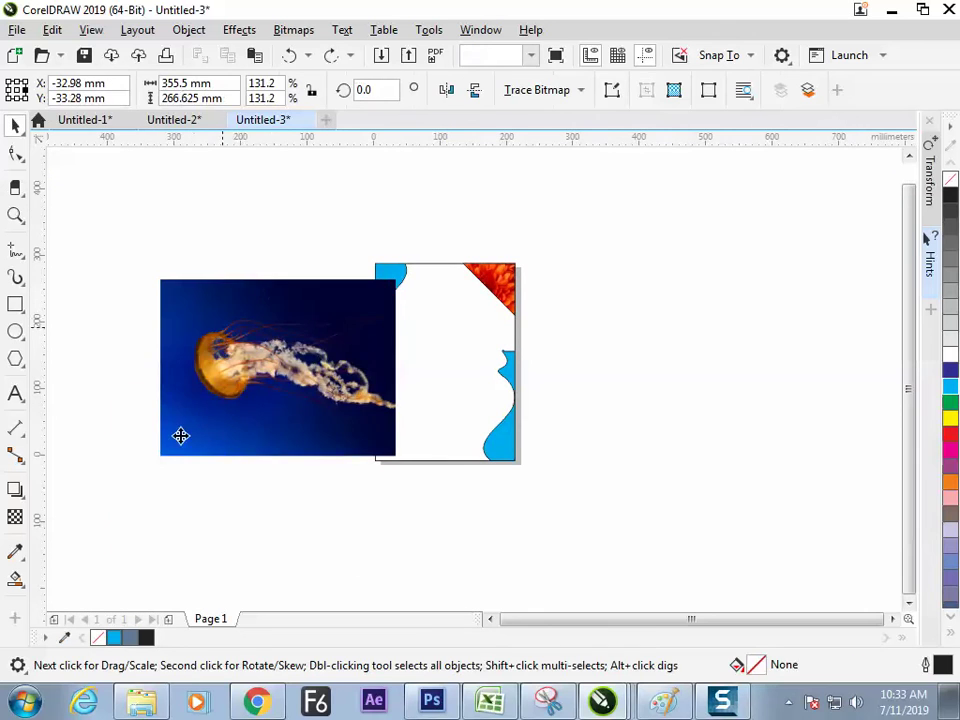
pyautogui.moveTo(180, 435); pyautogui.dragTo(135, 545)
pyautogui.click(242, 342)
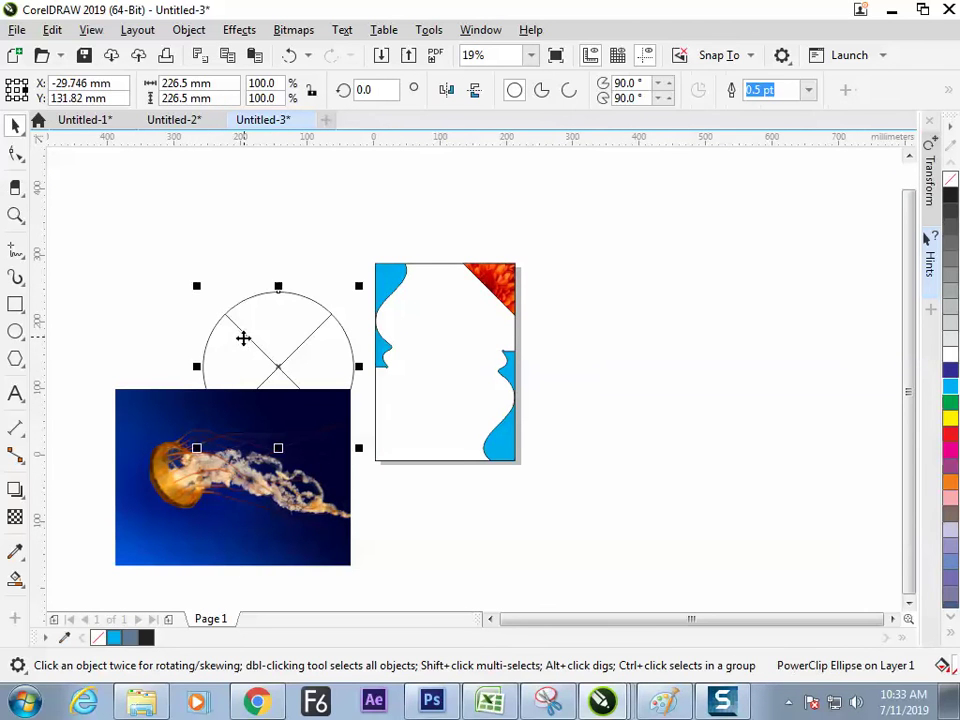
# - Place the enlarged jellyfish image inside the circle as a PowerClip and centre the contents in the frame
pyautogui.click(157, 464)
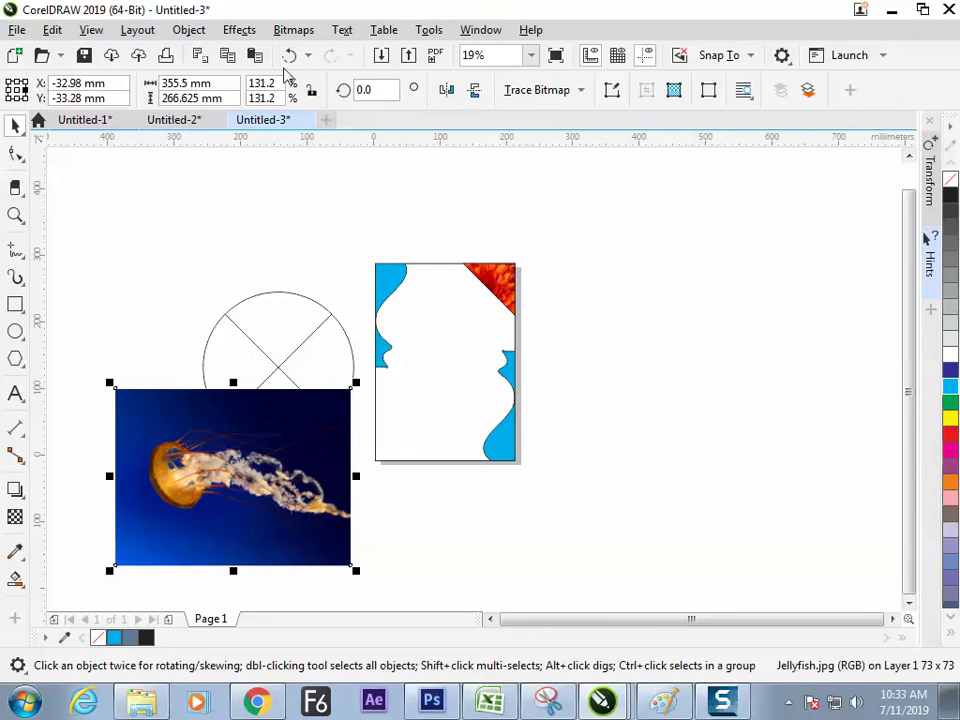
pyautogui.click(189, 30)
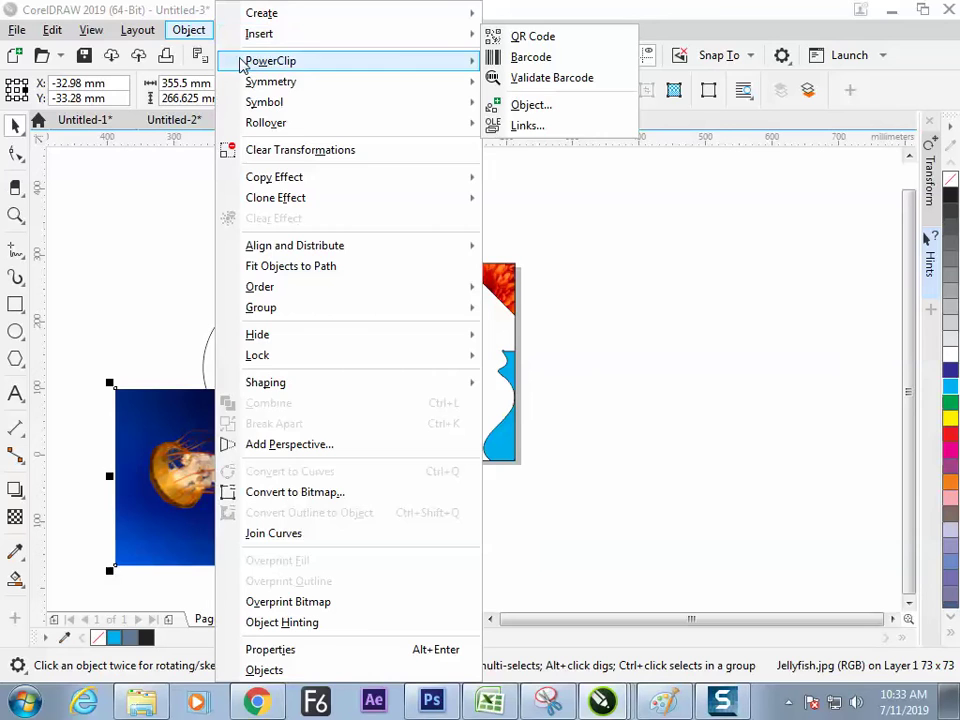
pyautogui.moveTo(243, 63)
pyautogui.click(561, 64)
pyautogui.click(259, 308)
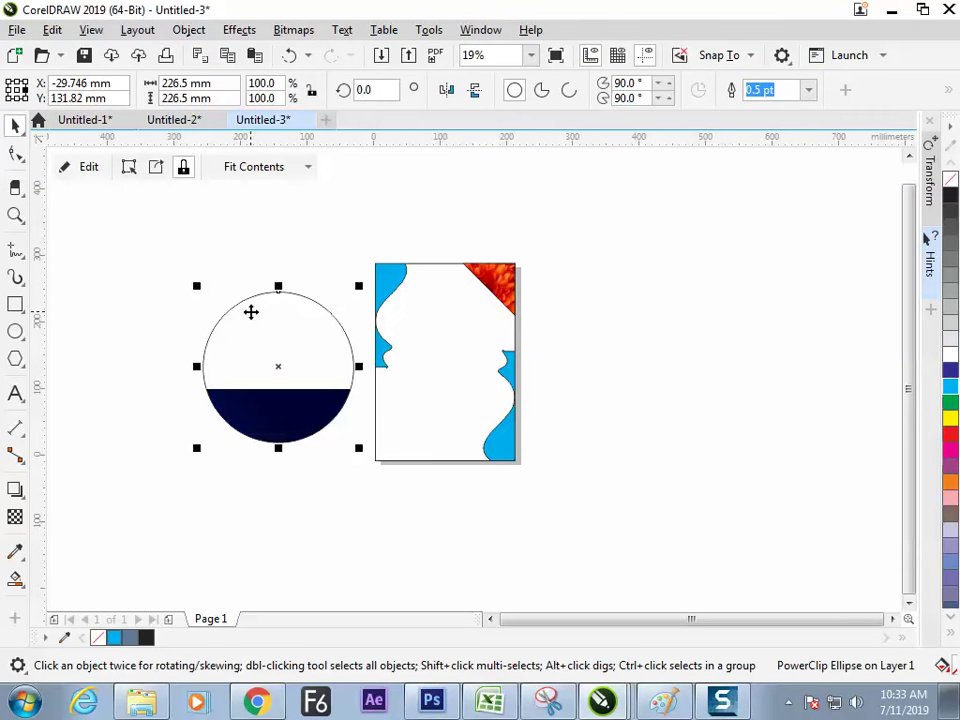
pyautogui.click(262, 167)
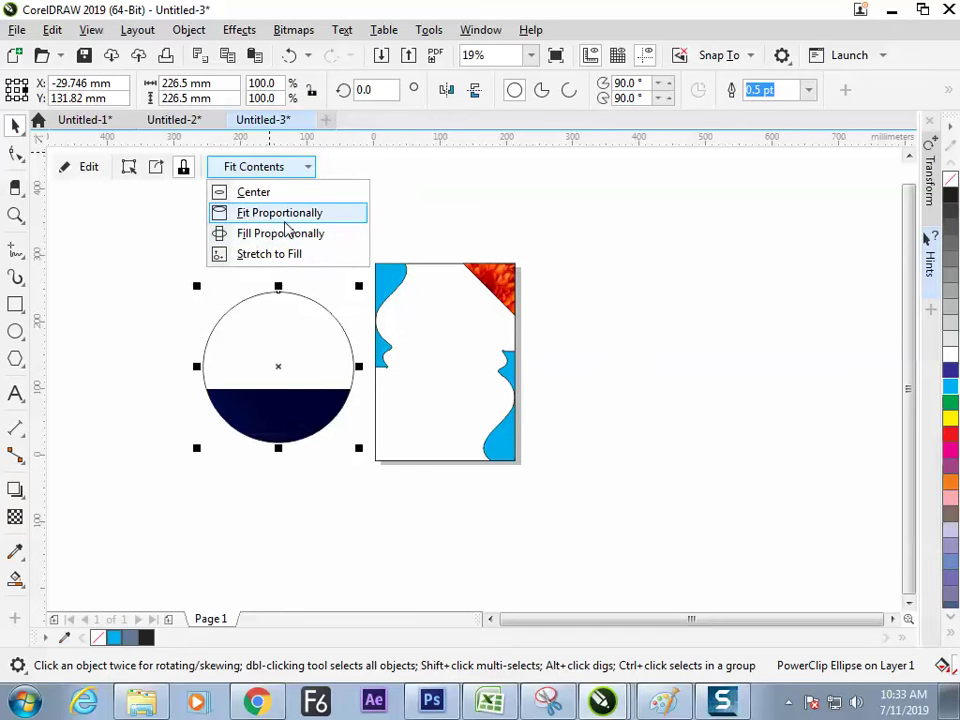
pyautogui.click(270, 193)
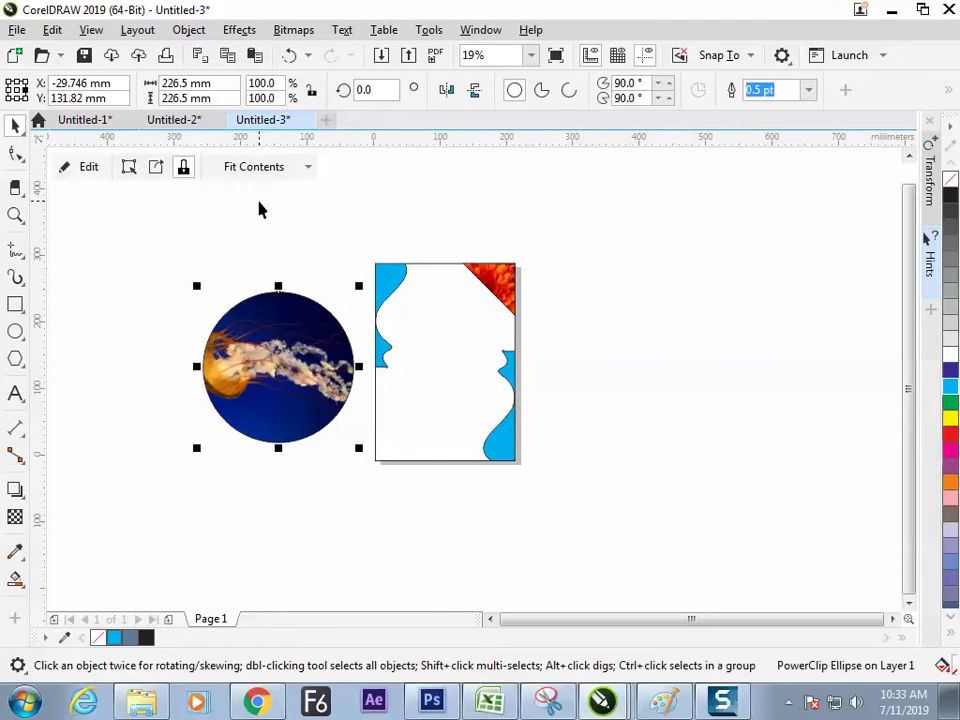
# - Place the jellyfish circle inside the page-sized rectangle as a PowerClip
pyautogui.click(185, 330)
pyautogui.click(249, 409)
pyautogui.click(228, 36)
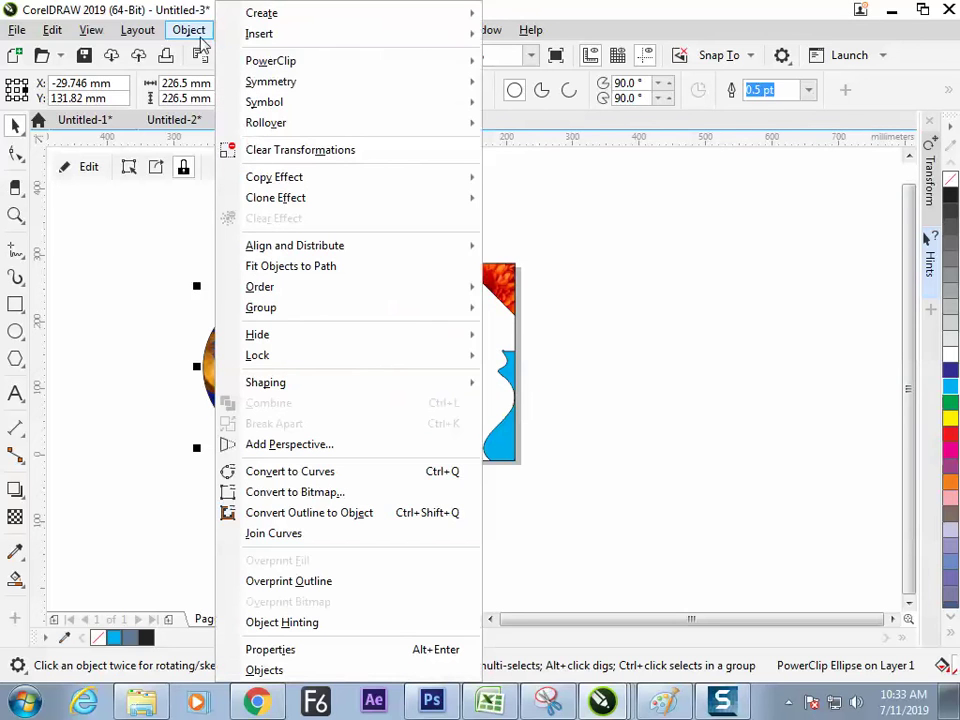
pyautogui.moveTo(280, 61)
pyautogui.click(540, 64)
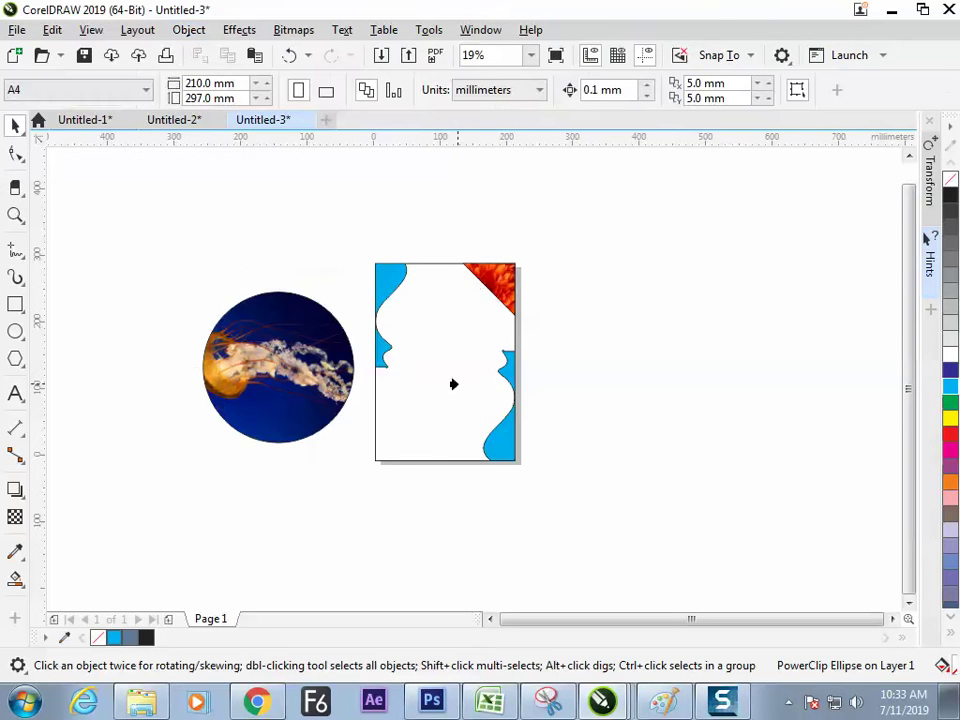
pyautogui.click(454, 384)
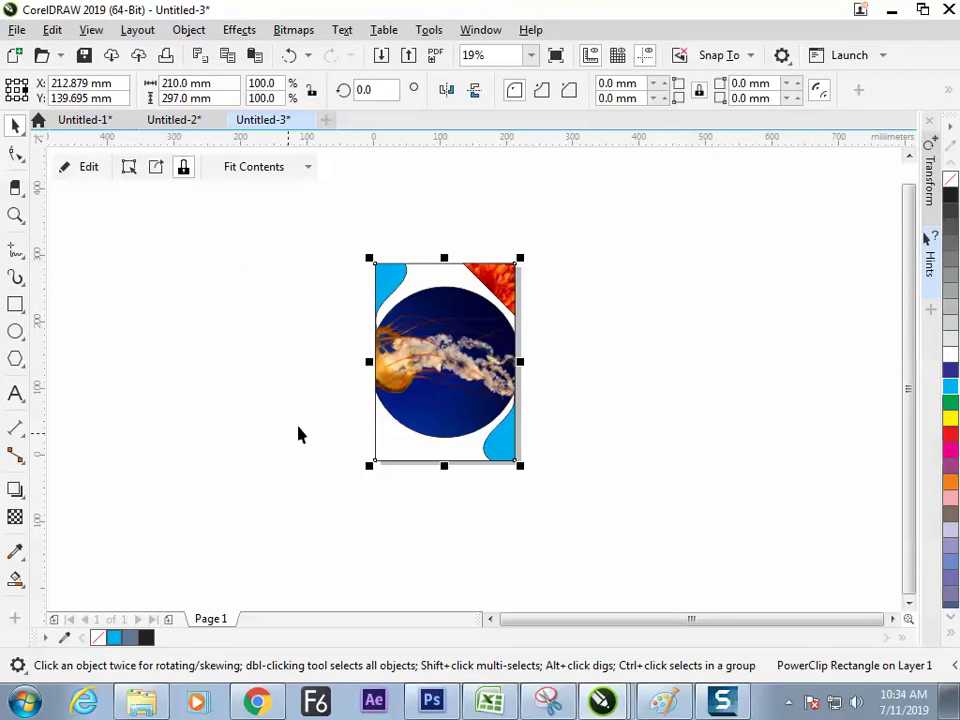
# - Edit the page rectangle's PowerClip contents, move the jellyfish circle to the page's lower-left corner, and finish editing
pyautogui.click(439, 366)
pyautogui.click(460, 366)
pyautogui.keyDown('ctrl'); pyautogui.click(460, 366); pyautogui.keyUp('ctrl')
pyautogui.click(465, 318)
pyautogui.moveTo(471, 322); pyautogui.dragTo(419, 413)
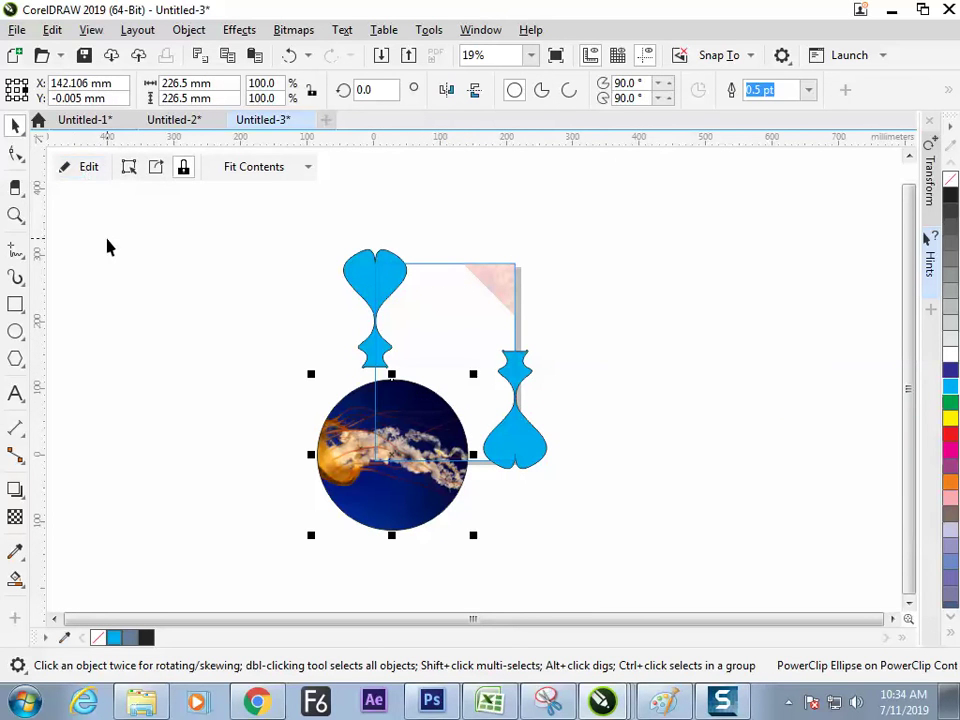
pyautogui.click(130, 271)
pyautogui.click(67, 170)
pyautogui.click(111, 272)
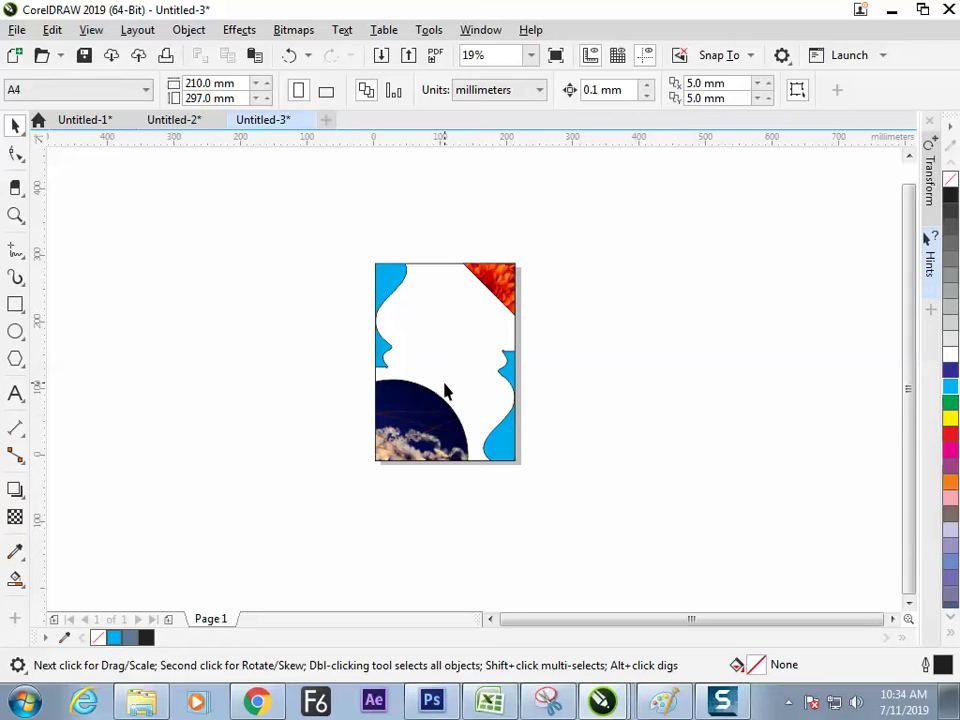
pyautogui.moveTo(366, 248); pyautogui.dragTo(574, 454)
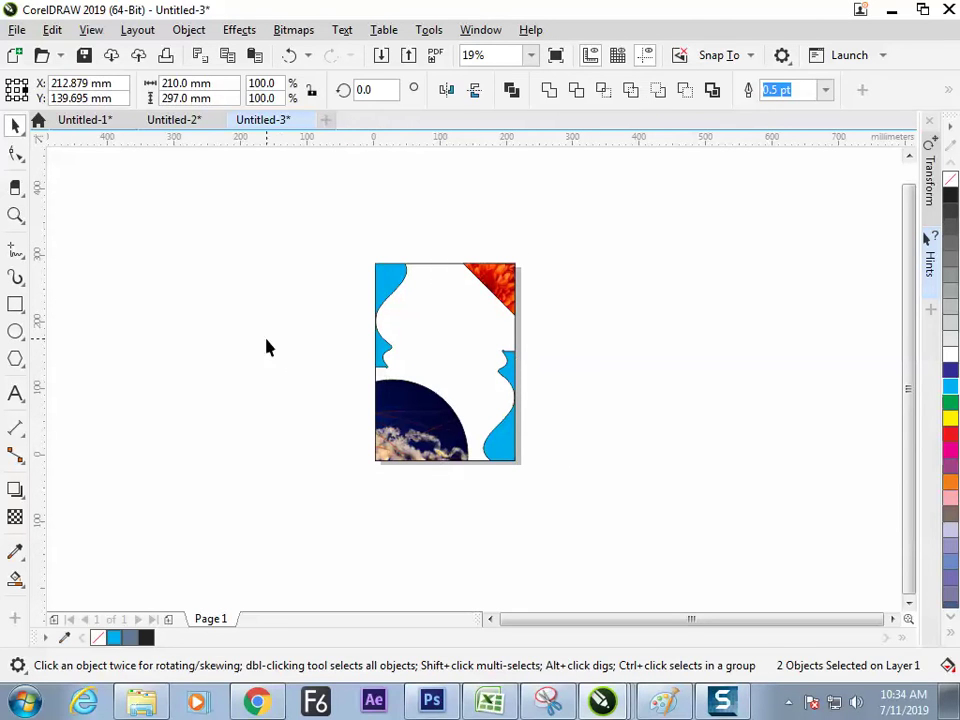
pyautogui.click(400, 380)
pyautogui.click(150, 244)
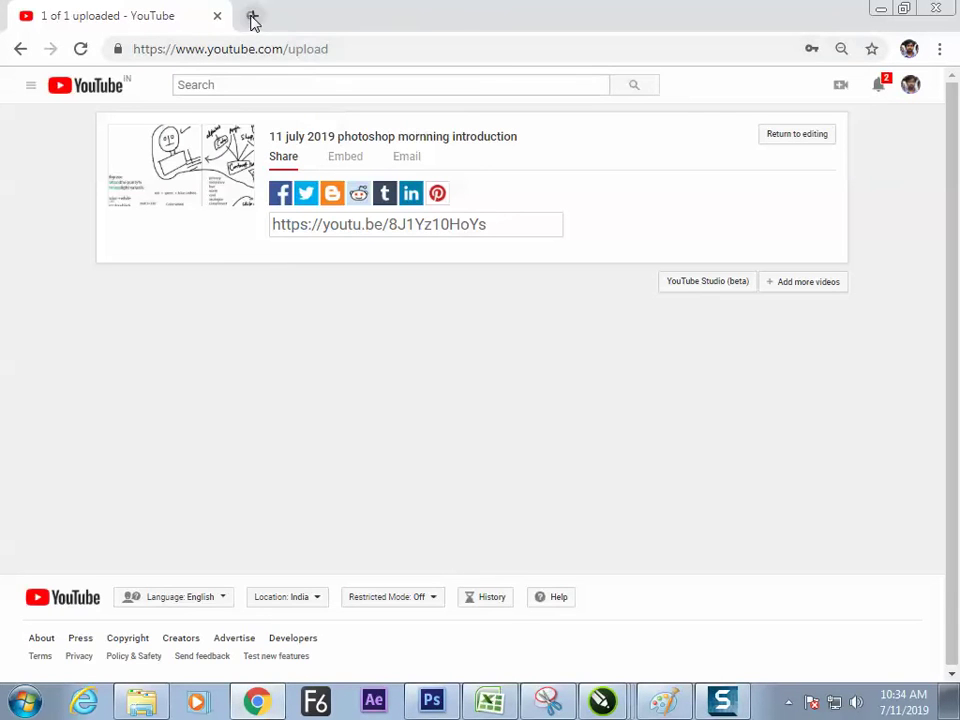
# - Search Google Images in Chrome for "book cover page design" and preview the pink and yellow Book Title cover
pyautogui.click(253, 17)
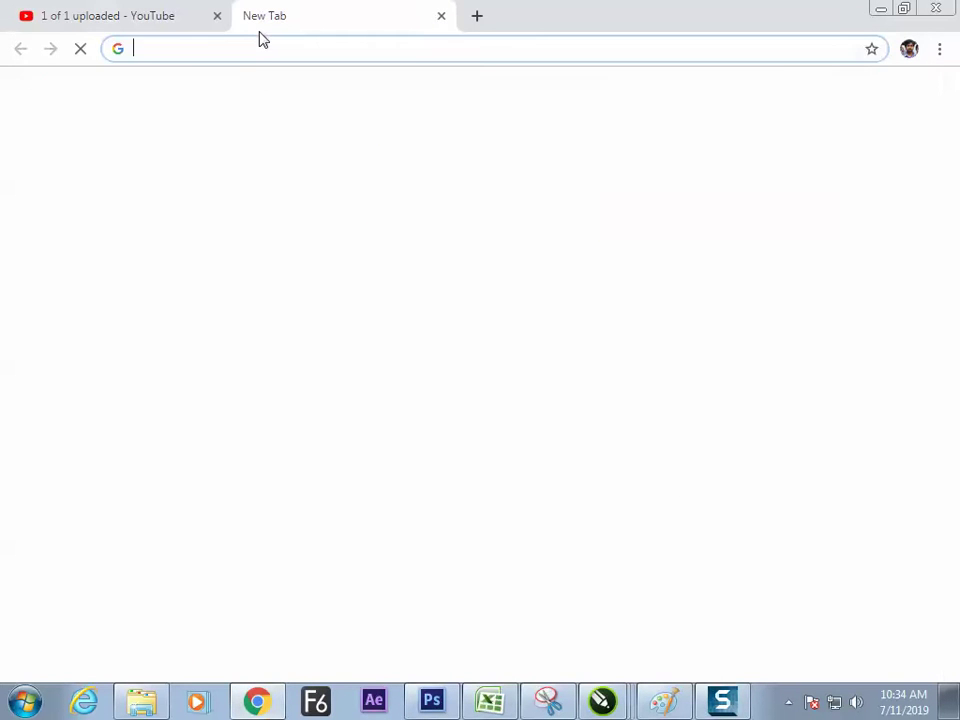
pyautogui.write('boo')
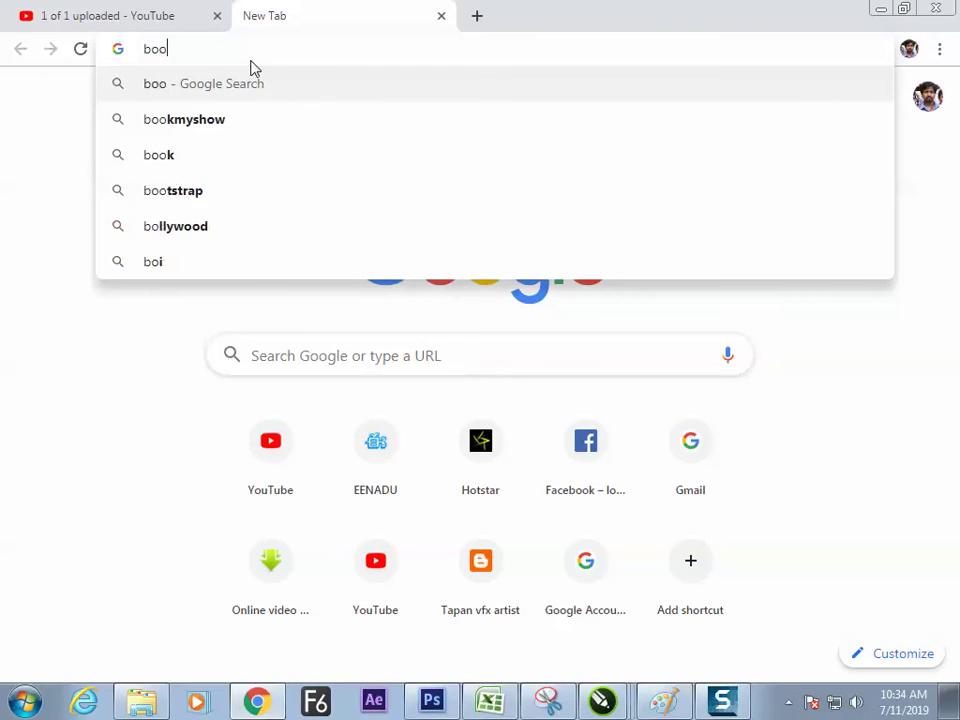
pyautogui.write('k cover pag')
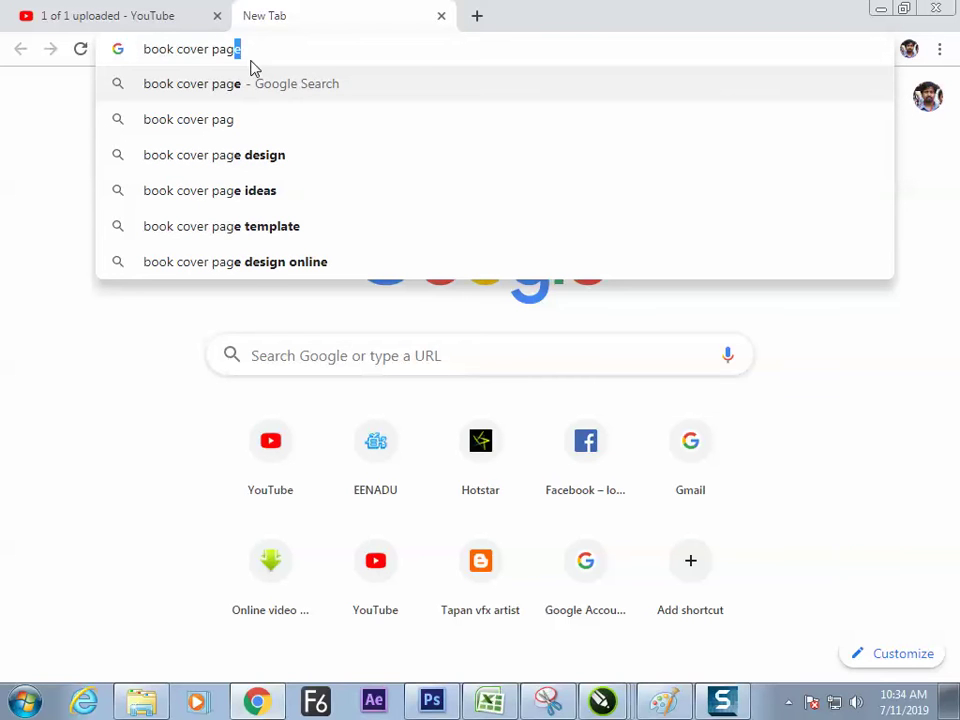
pyautogui.press('Down')
pyautogui.press('Down')
pyautogui.press('Return')
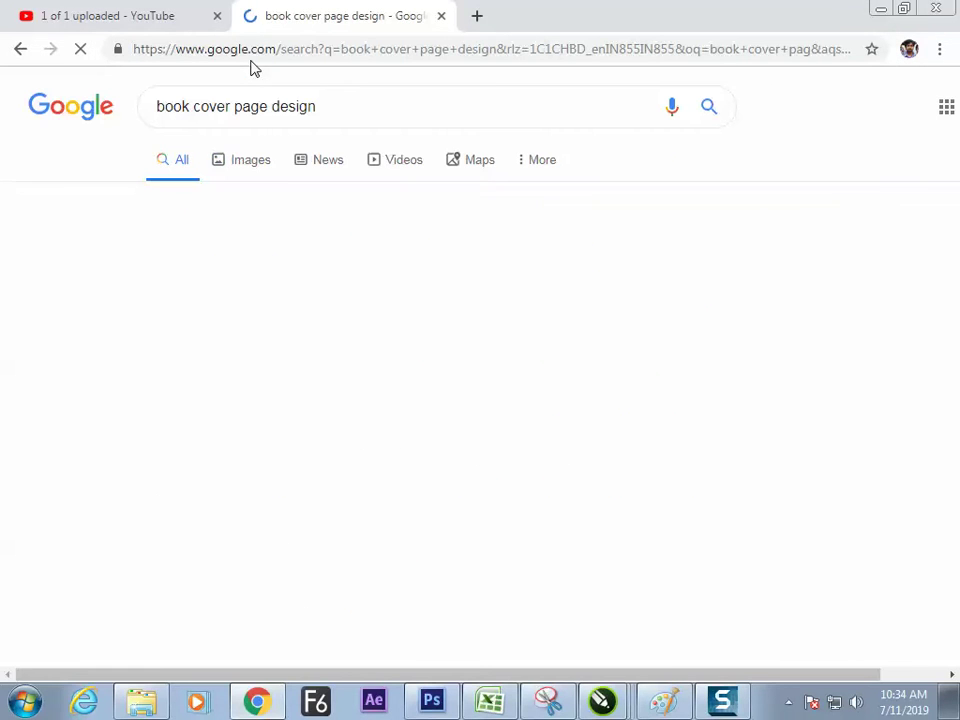
pyautogui.click(252, 164)
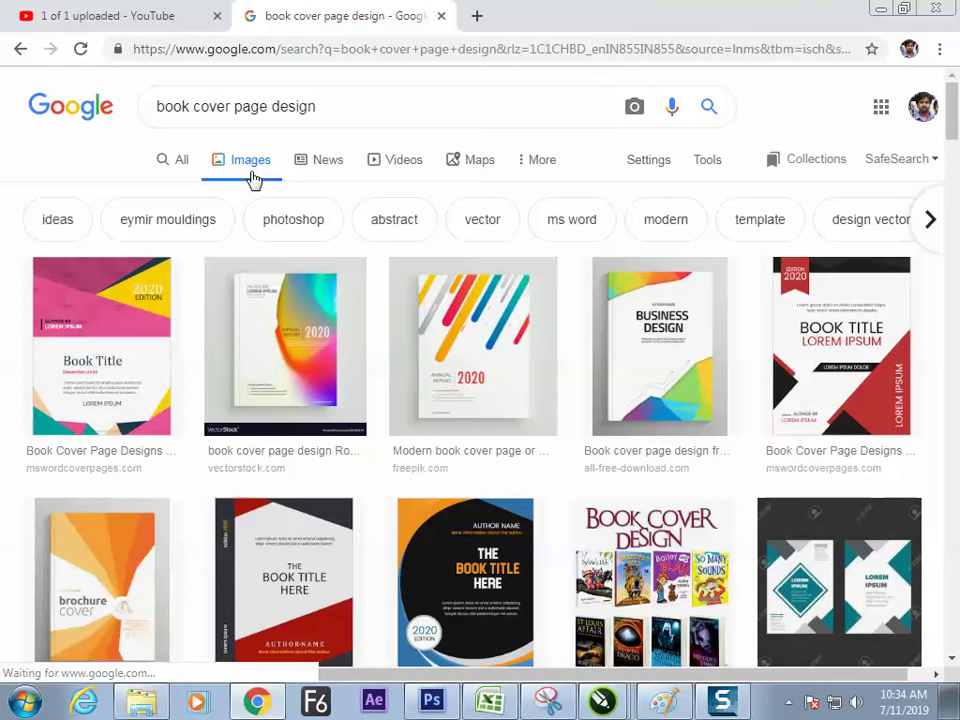
pyautogui.click(167, 343)
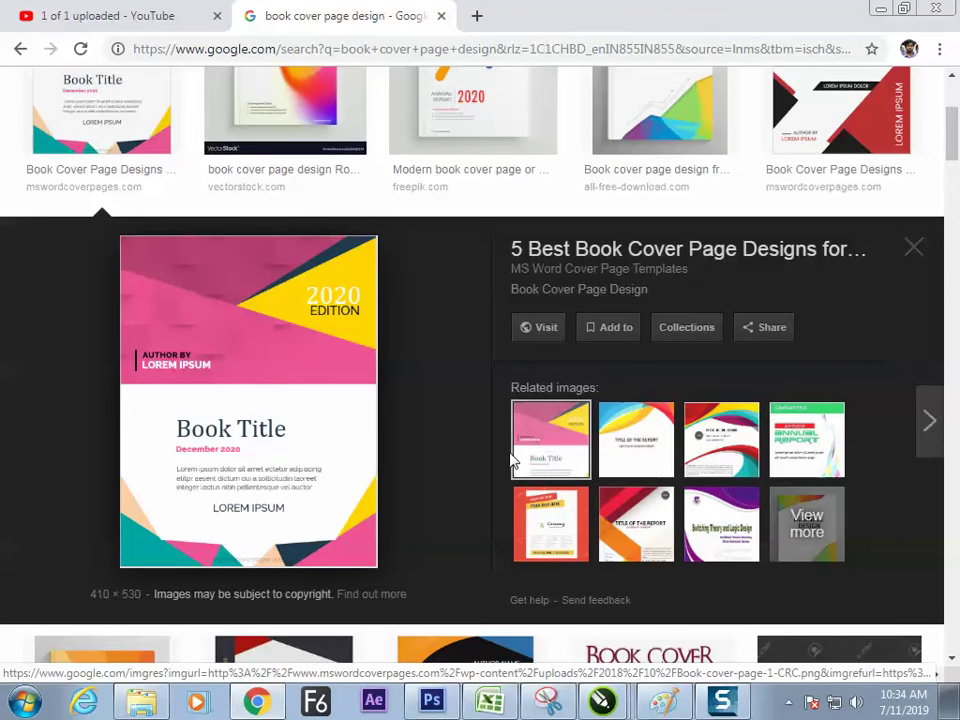
# - Switch to CorelDRAW, create a new A4 document, and draw a green rectangle about 403.5 by 62 mm across the upper page
pyautogui.hotkey('alt', 'Tab')
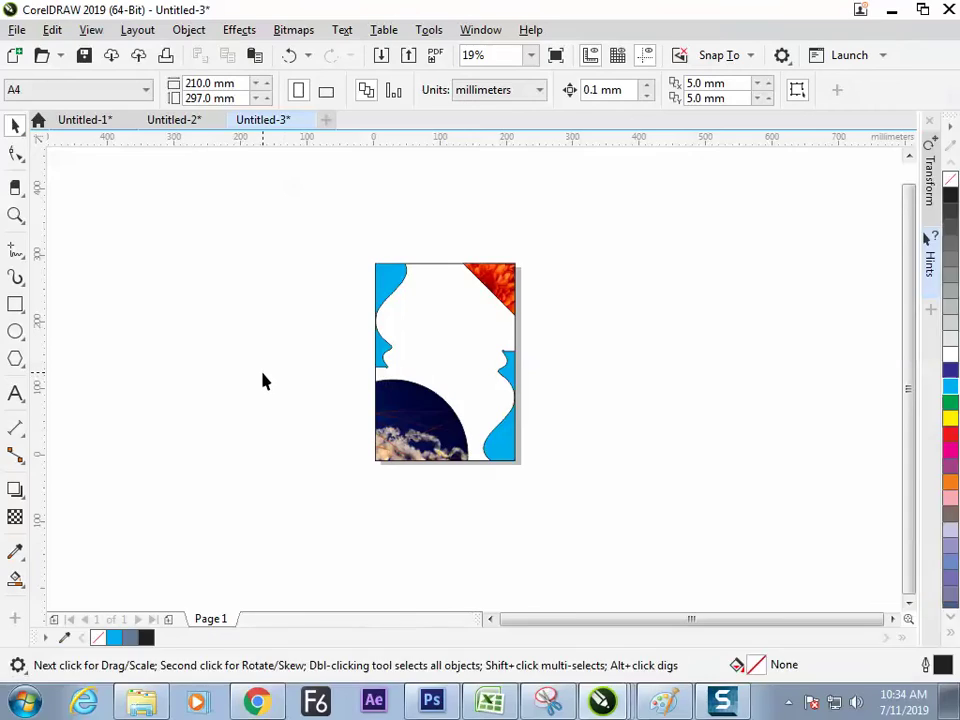
pyautogui.hotkey('ctrl', 'n')
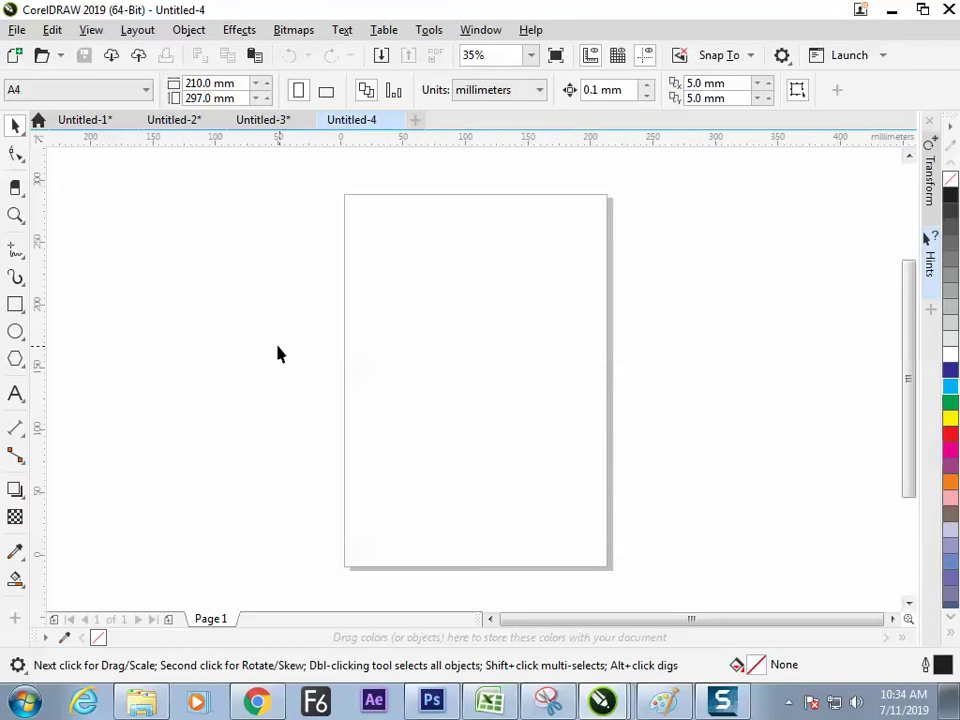
pyautogui.click(15, 304)
pyautogui.moveTo(206, 204); pyautogui.dragTo(711, 281)
pyautogui.click(950, 402)
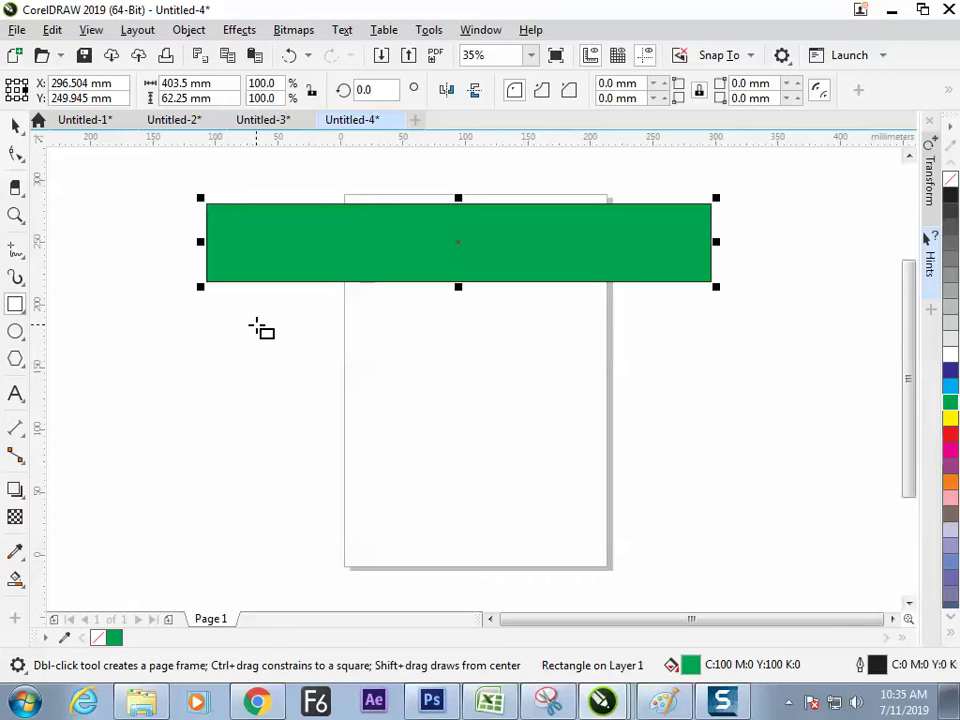
# - Draw a long 3-point rectangle diagonally across the page from upper left to lower right, extending beyond the page edges
pyautogui.click(24, 306)
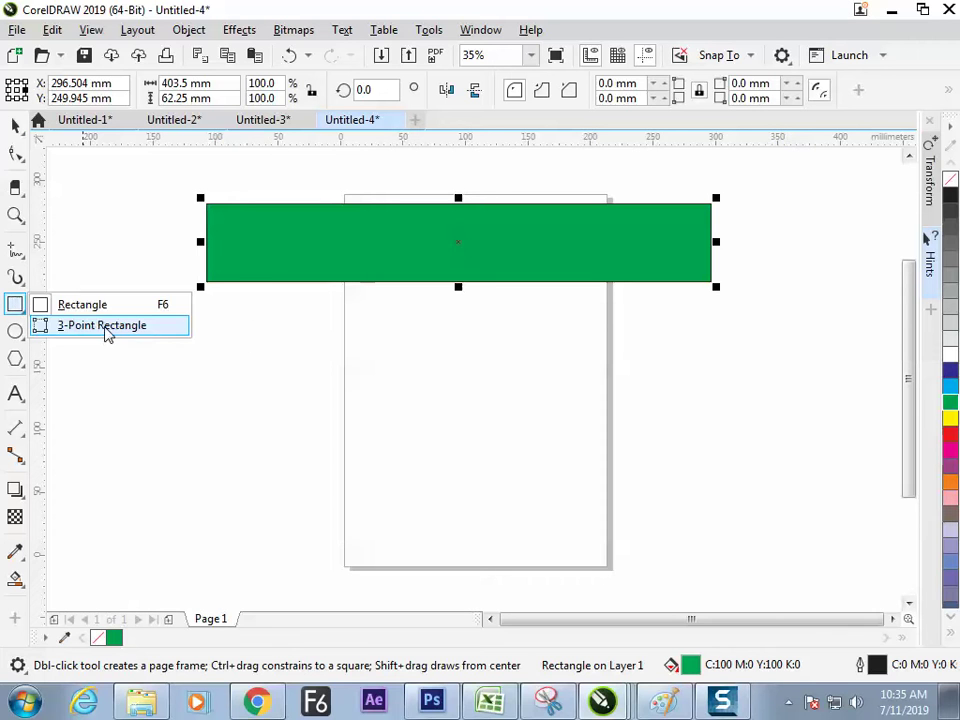
pyautogui.click(107, 326)
pyautogui.moveTo(317, 174); pyautogui.dragTo(627, 433)
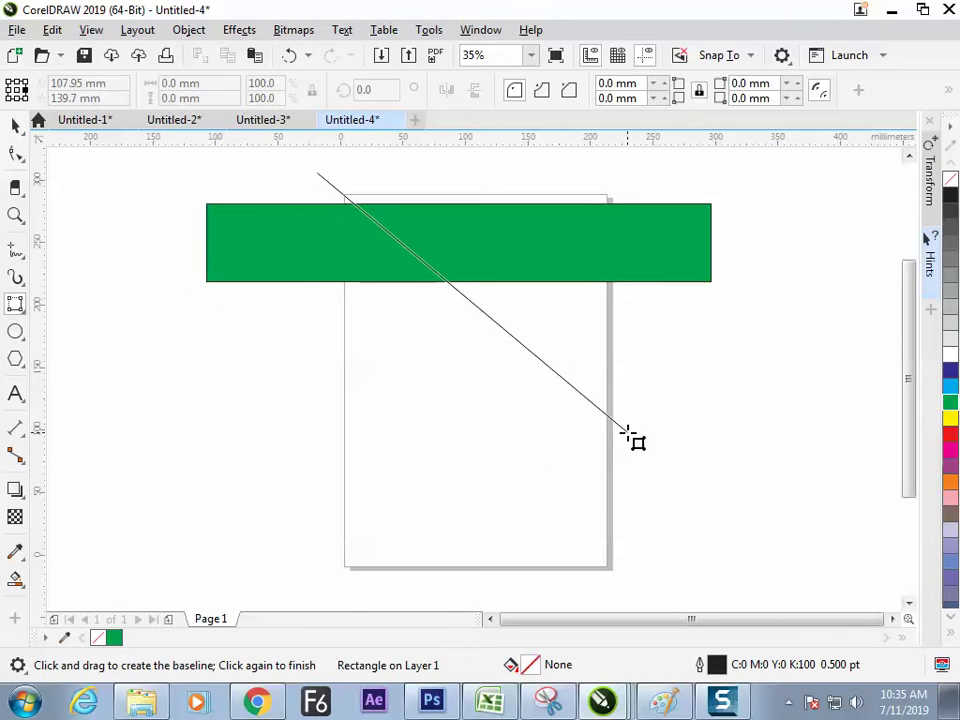
pyautogui.click(606, 507)
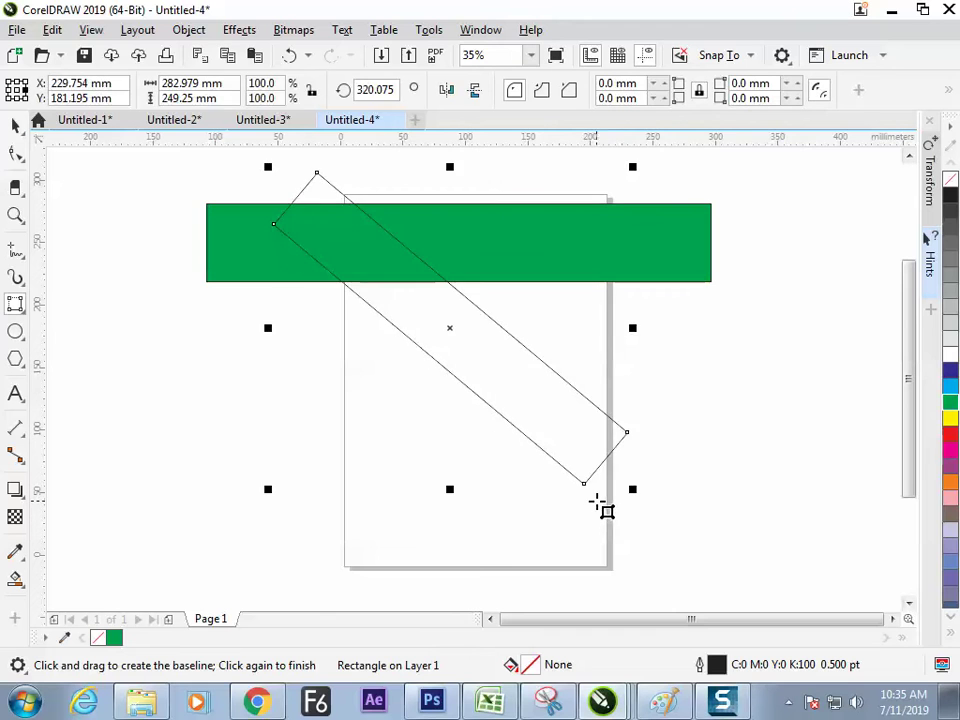
pyautogui.hotkey('ctrl', 'z')
pyautogui.moveTo(226, 152); pyautogui.dragTo(752, 577)
pyautogui.click(641, 562)
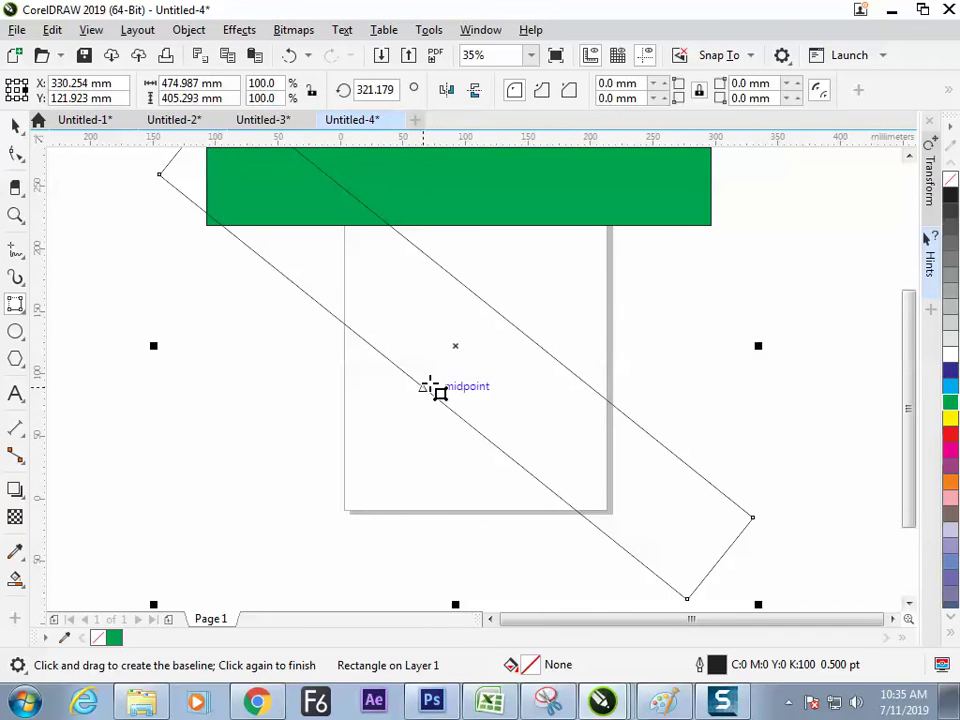
# - Copy the horizontal rectangle's green fill onto the diagonal rectangle
pyautogui.click(15, 125)
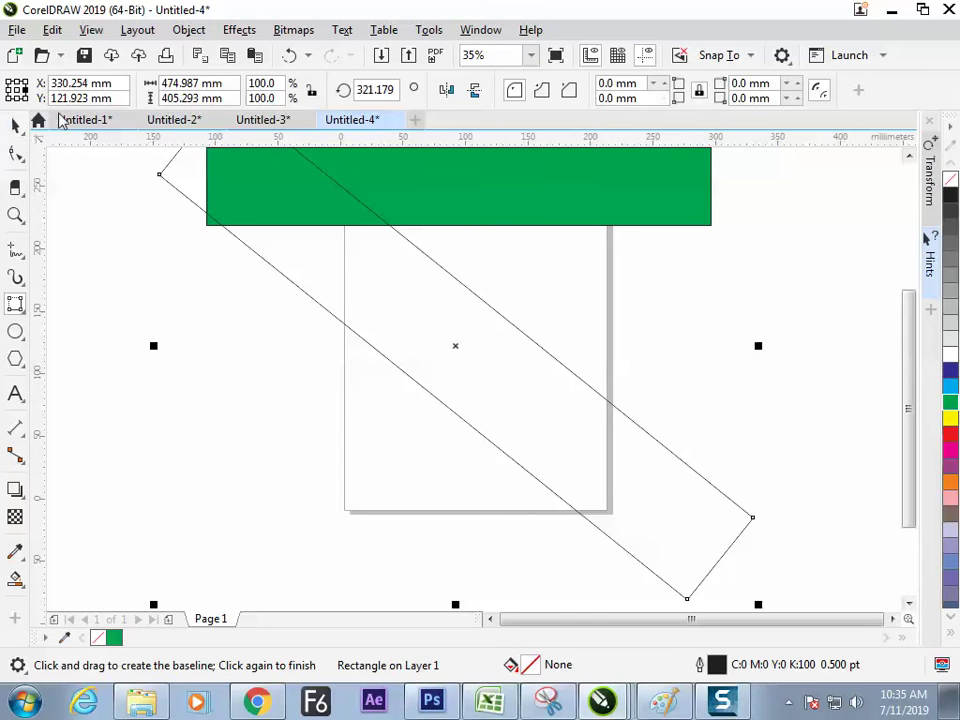
pyautogui.click(641, 304)
pyautogui.click(634, 222)
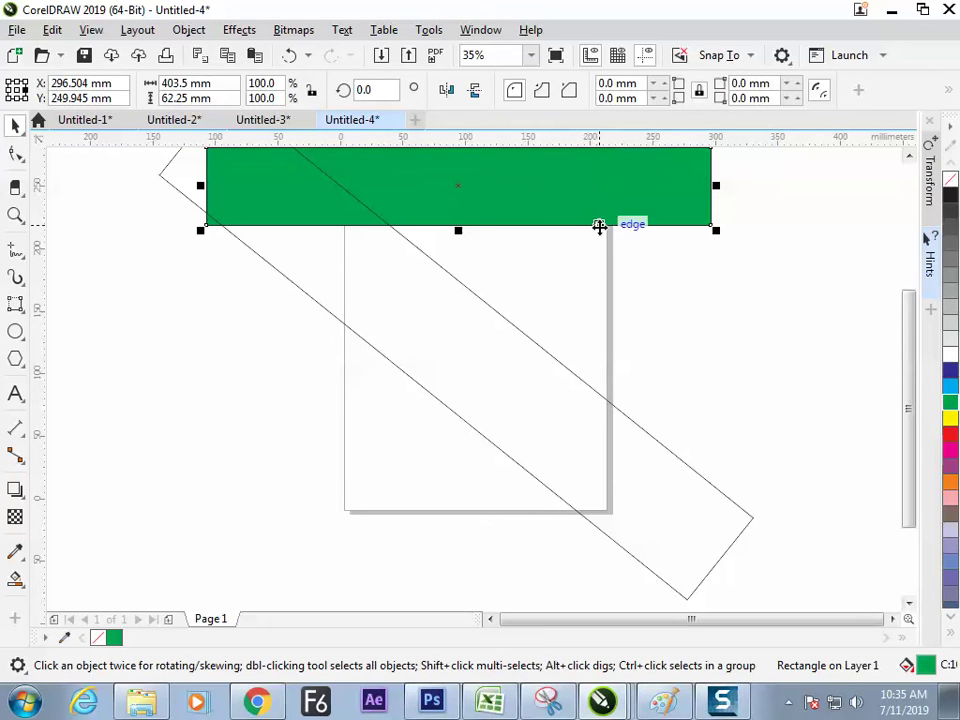
pyautogui.moveTo(557, 206); pyautogui.dragTo(487, 337)
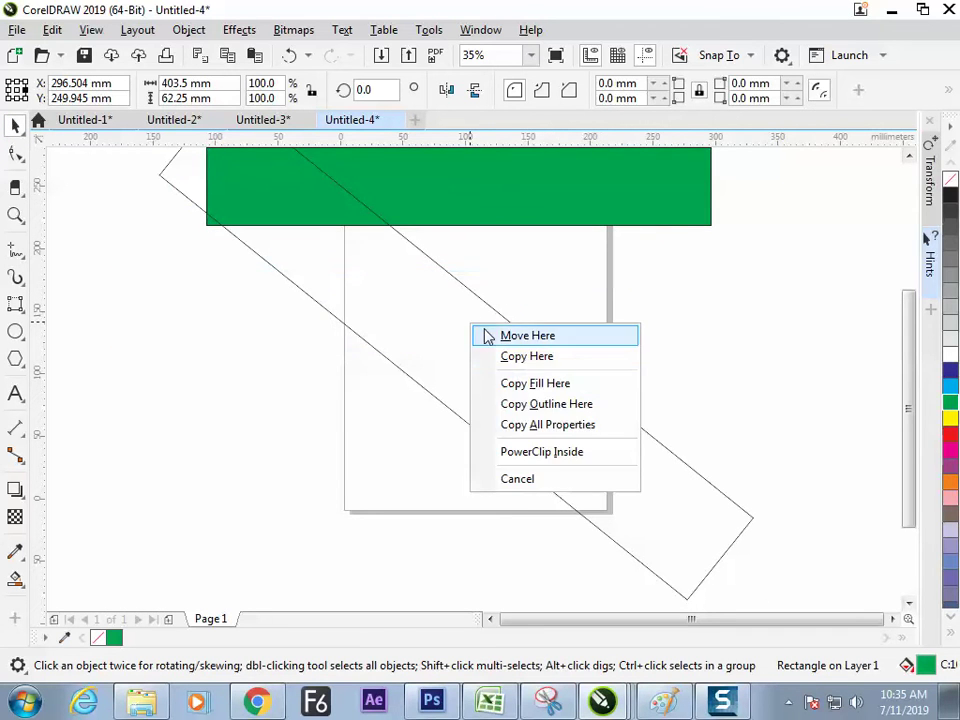
pyautogui.click(522, 384)
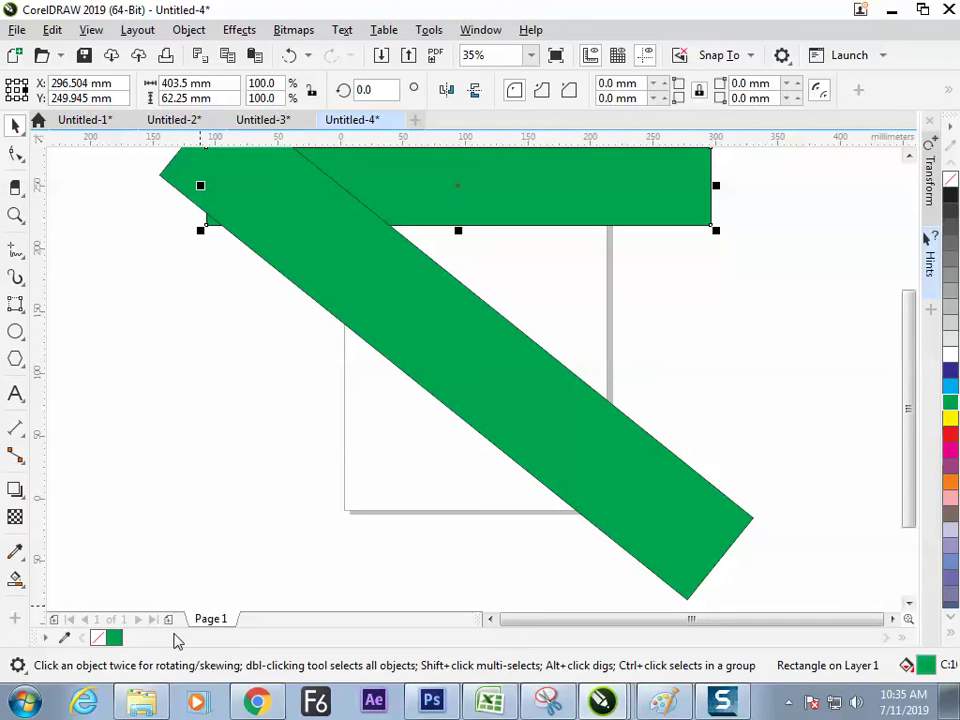
pyautogui.click(240, 339)
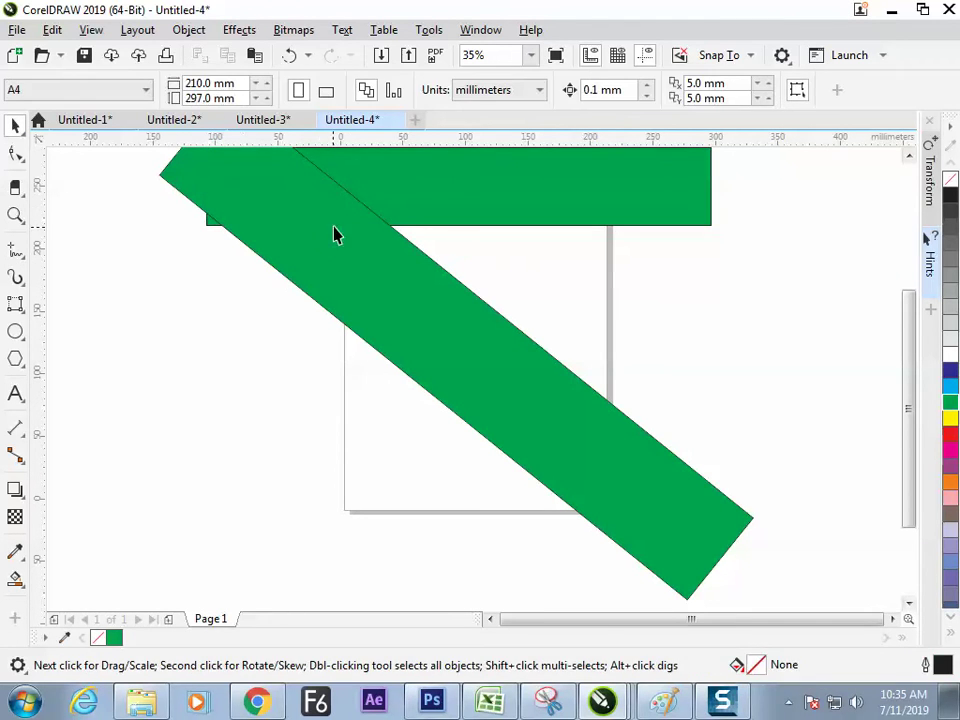
# - Fill the horizontal rectangle with red and copy that fill onto the diagonal rectangle
pyautogui.click(492, 216)
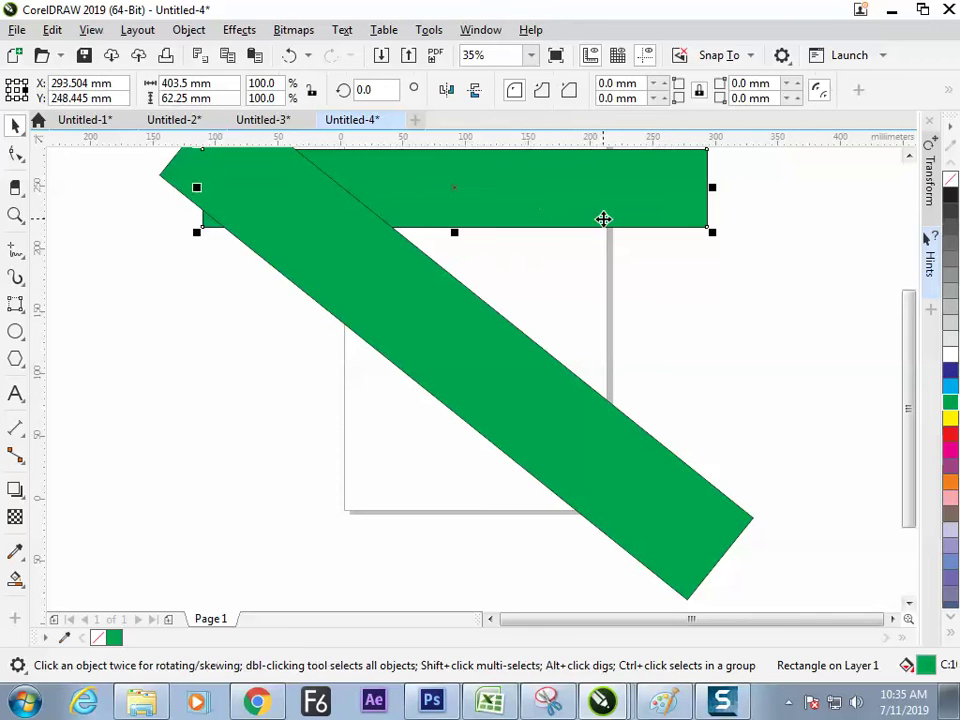
pyautogui.click(950, 443)
pyautogui.click(603, 310)
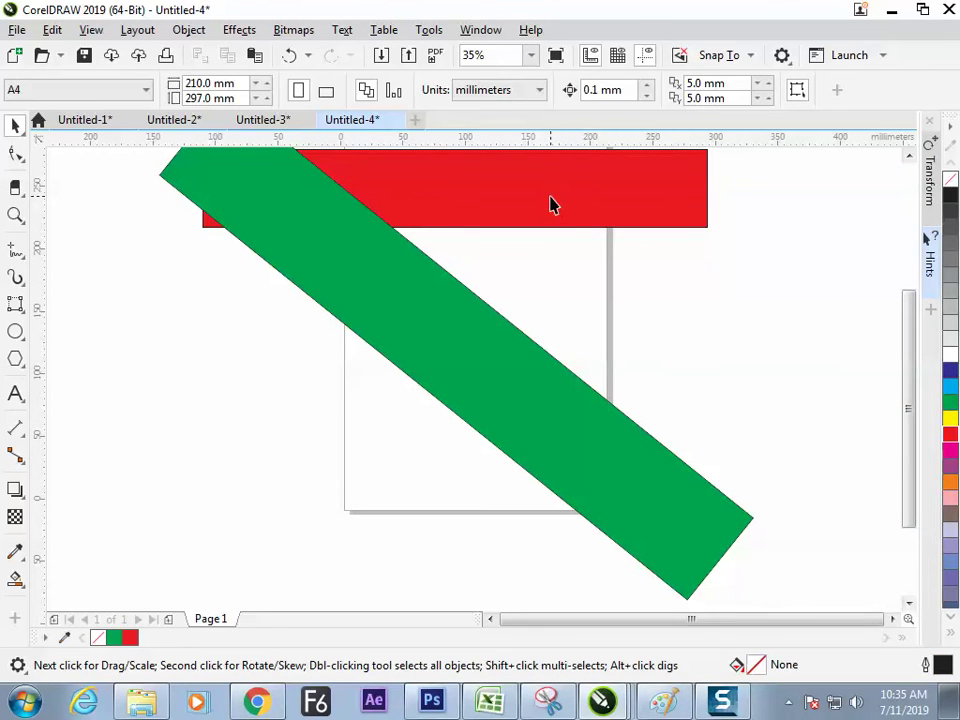
pyautogui.moveTo(540, 195); pyautogui.dragTo(432, 301)
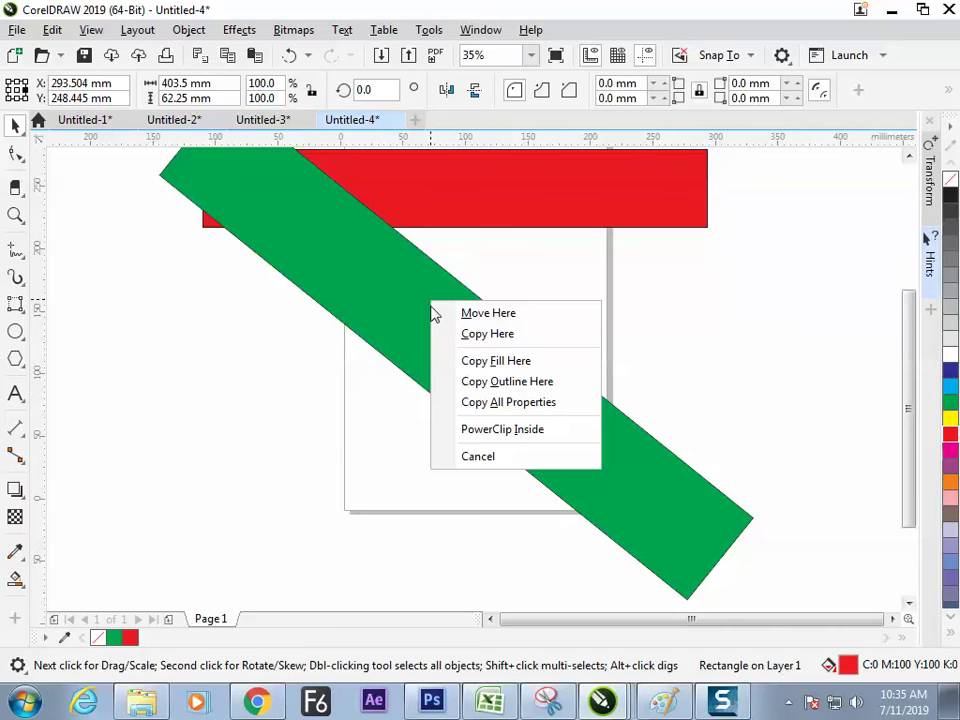
pyautogui.click(471, 362)
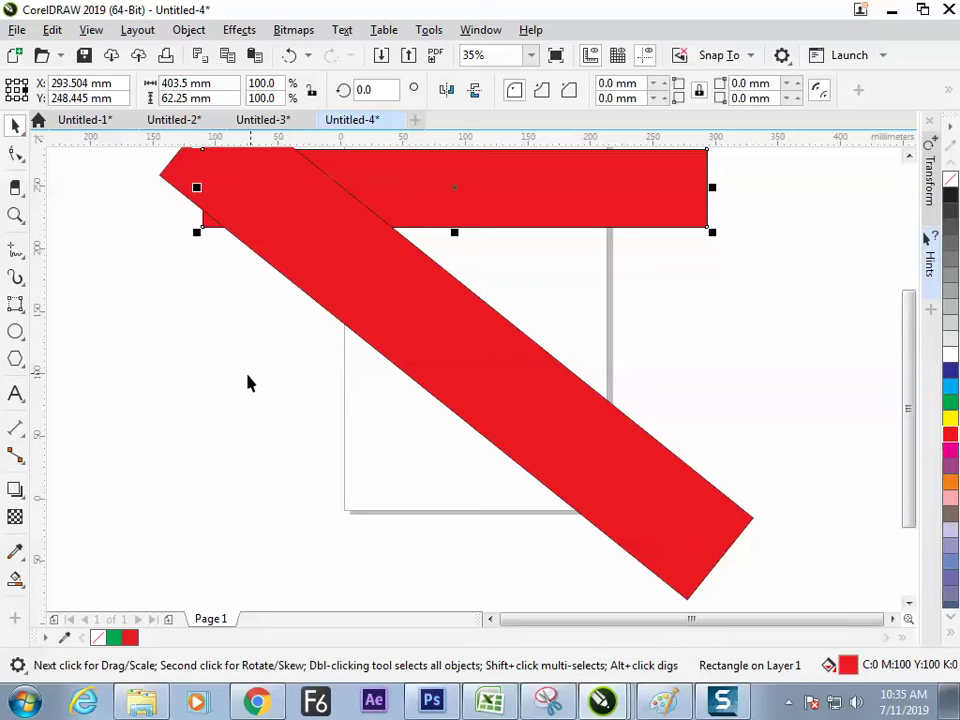
# - Draw an ellipse about 87 by 101 mm outside the page's left edge and copy the diagonal rectangle's fill onto it
pyautogui.click(15, 331)
pyautogui.moveTo(82, 355); pyautogui.dragTo(202, 493)
pyautogui.moveTo(327, 258); pyautogui.dragTo(163, 418)
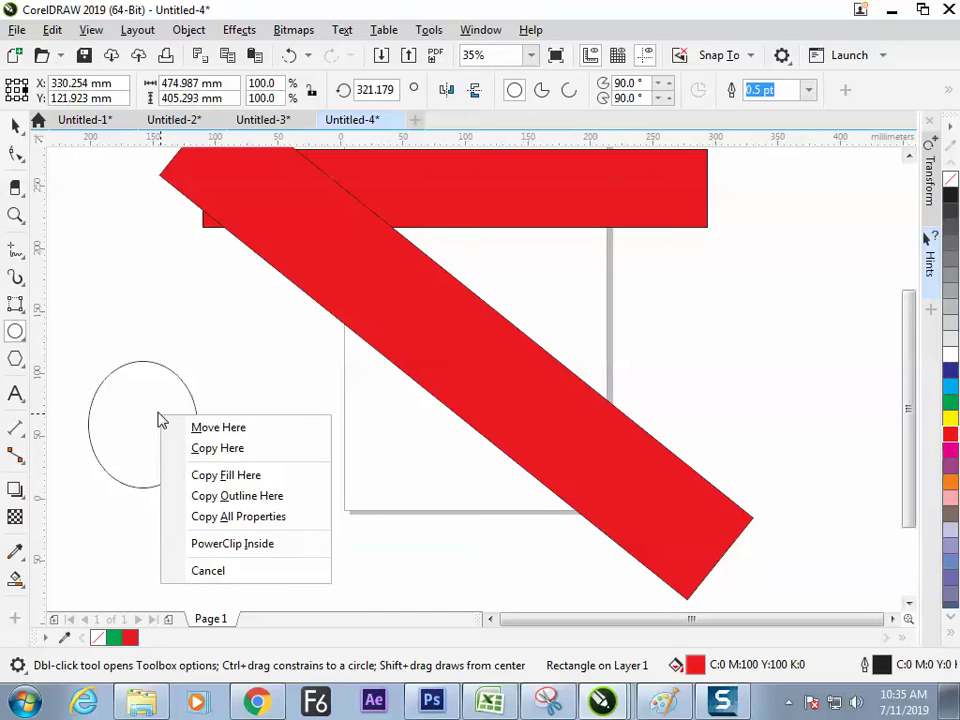
pyautogui.press('f')
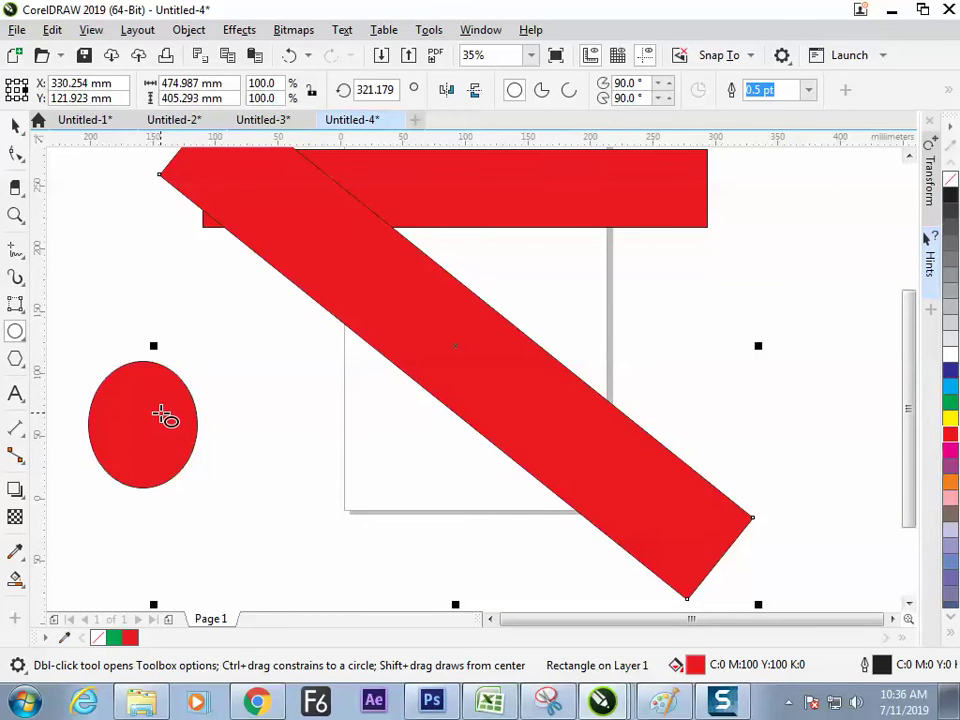
# - Undo the ellipse's copied fill and copy the diagonal rectangle's red fill onto it again
pyautogui.hotkey('ctrl', 'z')
pyautogui.moveTo(330, 280); pyautogui.dragTo(166, 416)
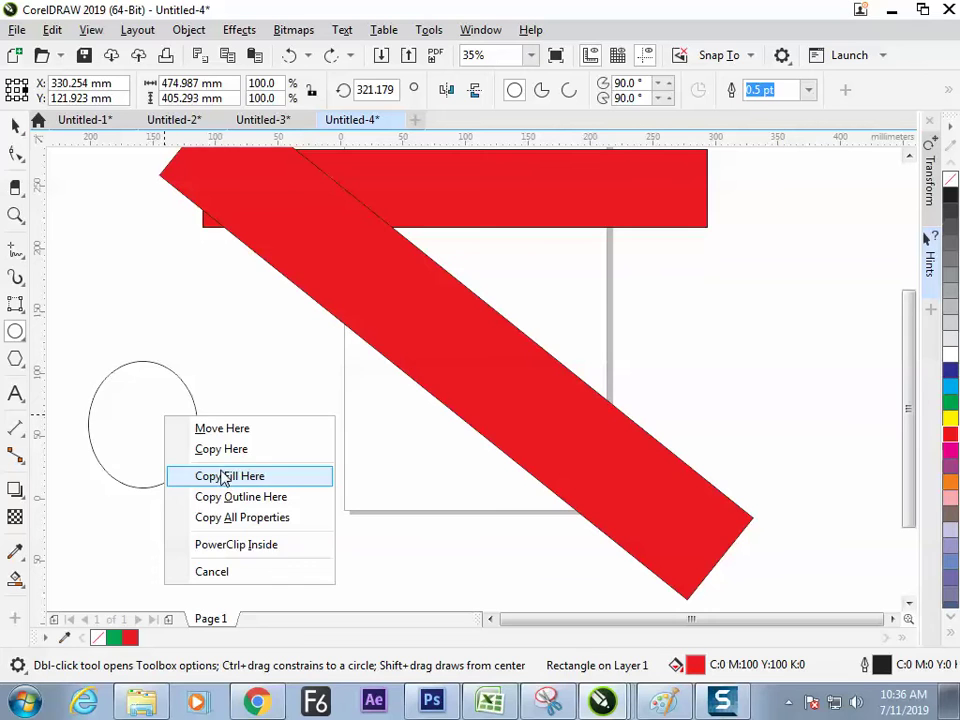
pyautogui.click(224, 477)
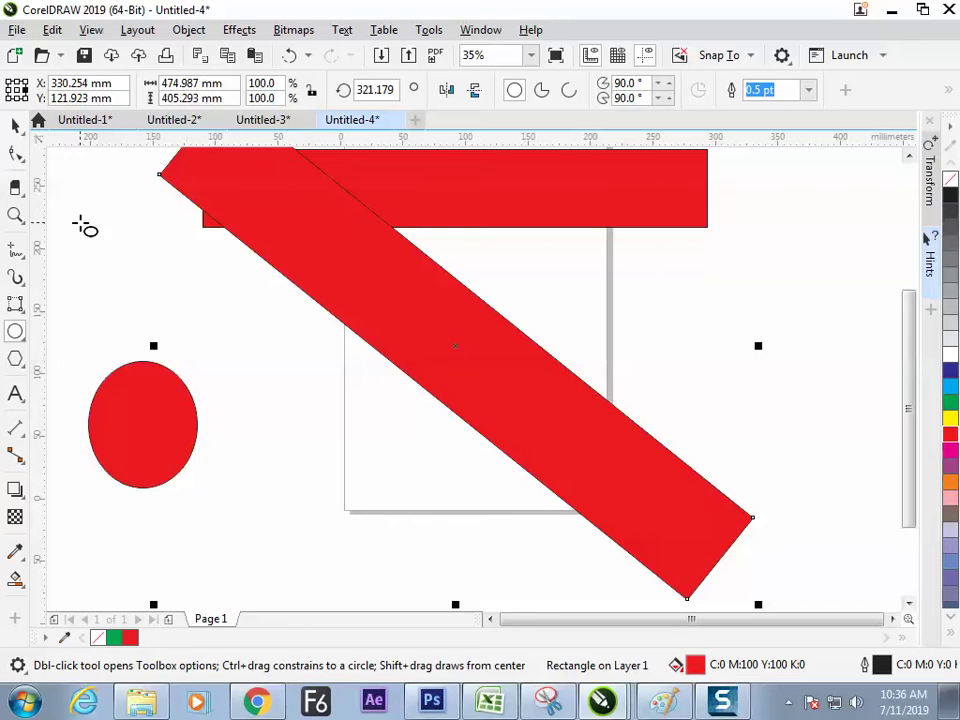
# - Delete the red ellipse beside the page
pyautogui.click(15, 125)
pyautogui.click(146, 405)
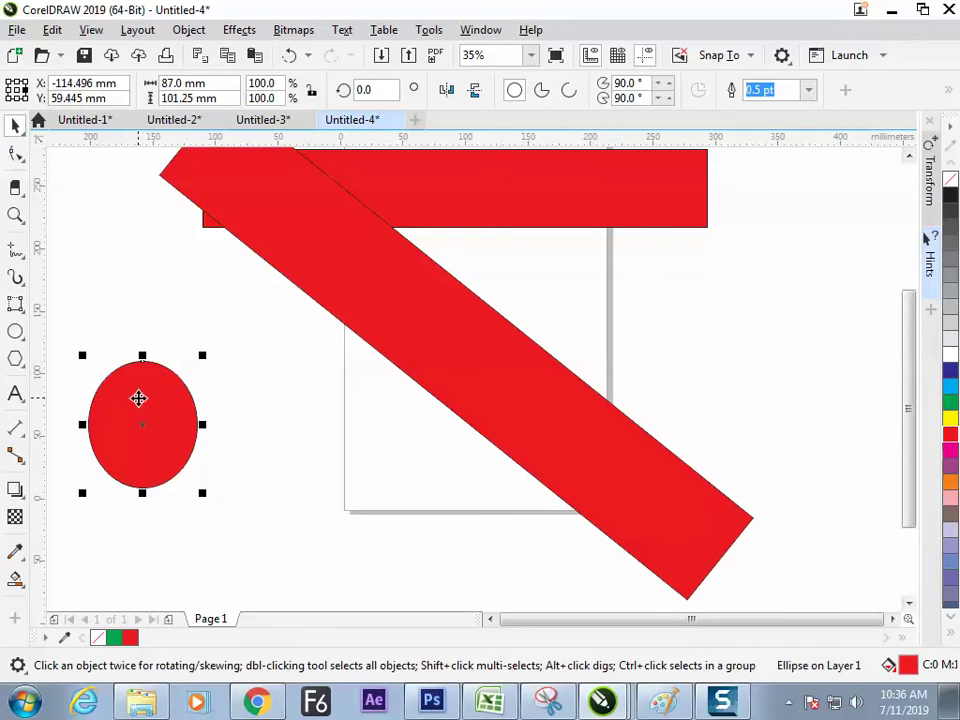
pyautogui.press('Delete')
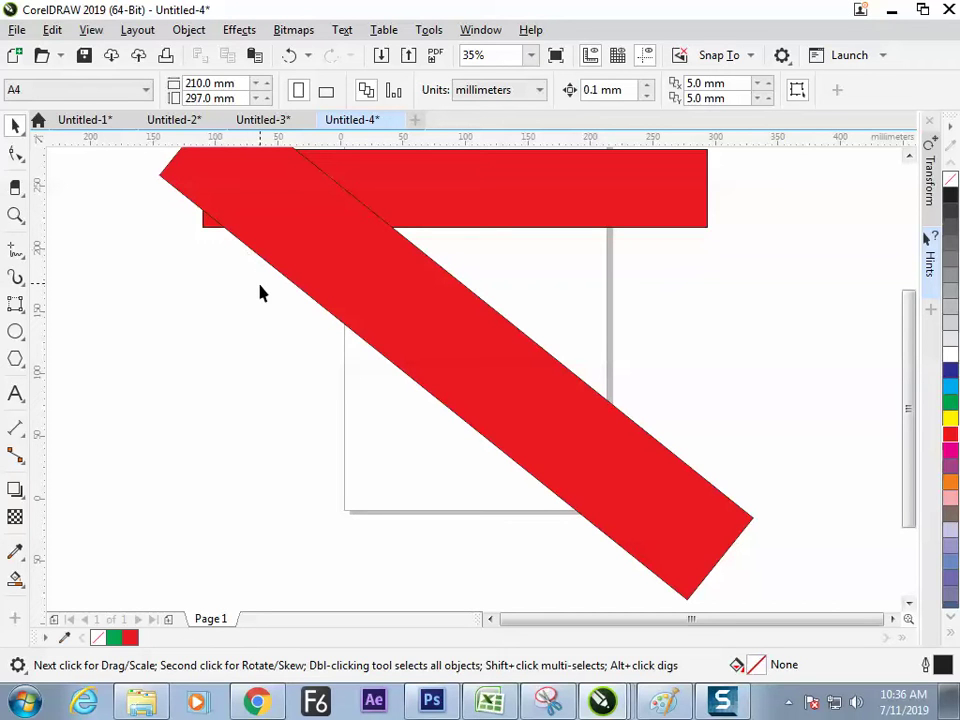
pyautogui.click(289, 272)
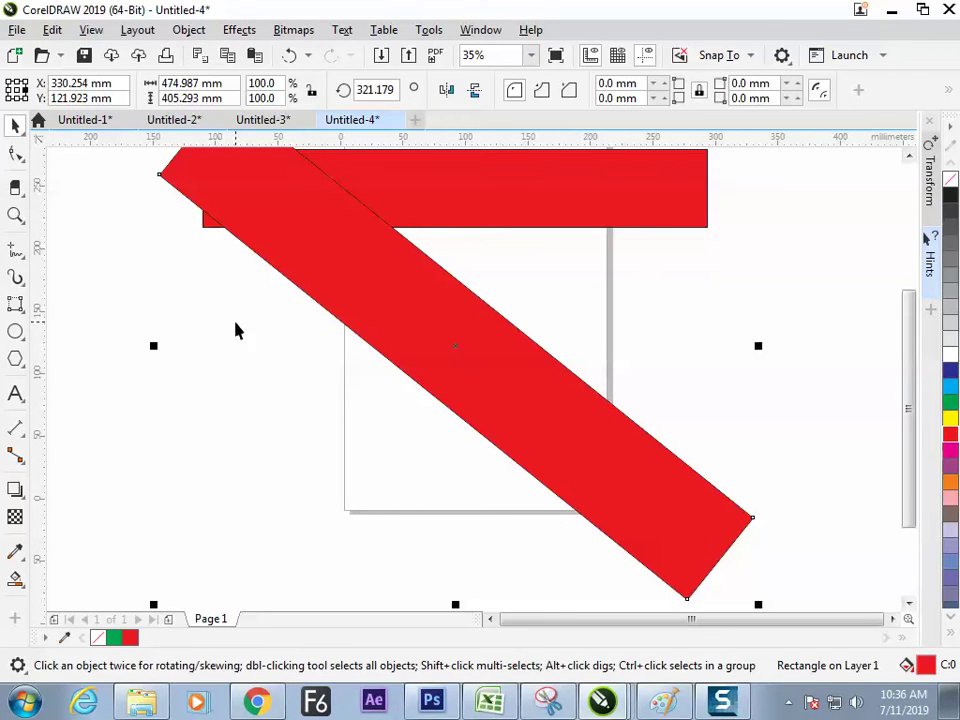
pyautogui.click(236, 330)
pyautogui.click(414, 328)
pyautogui.press('F11')
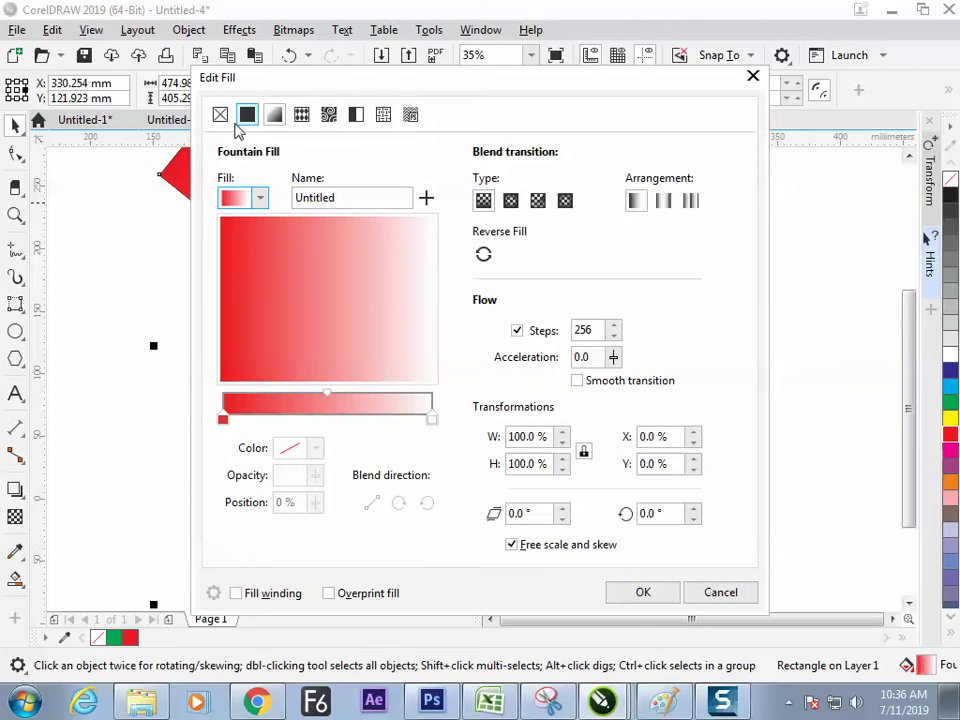
pyautogui.click(248, 116)
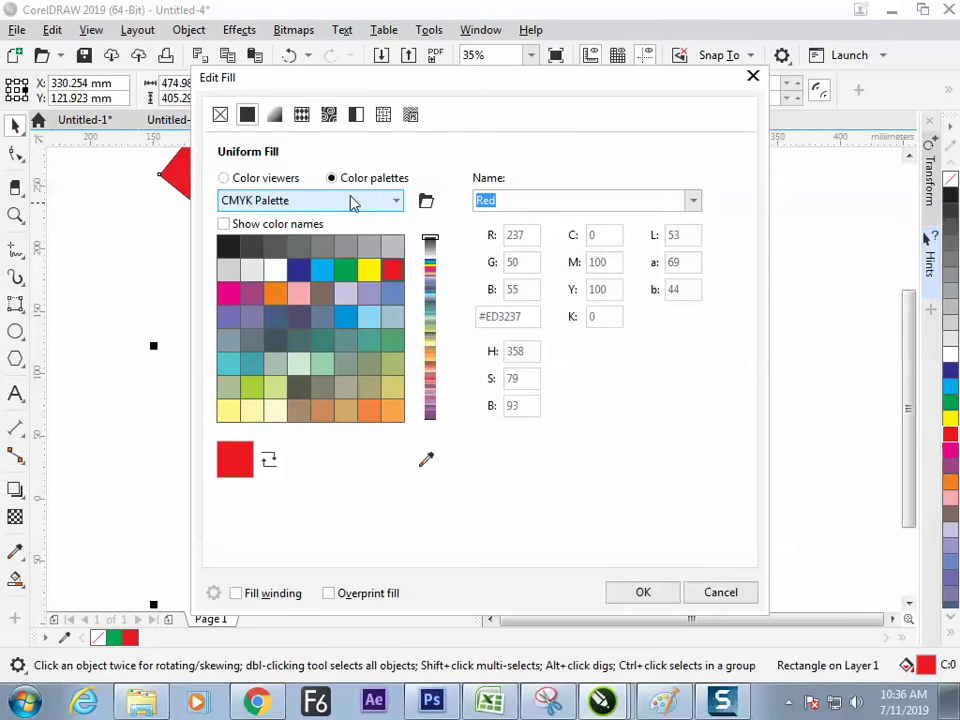
pyautogui.click(271, 180)
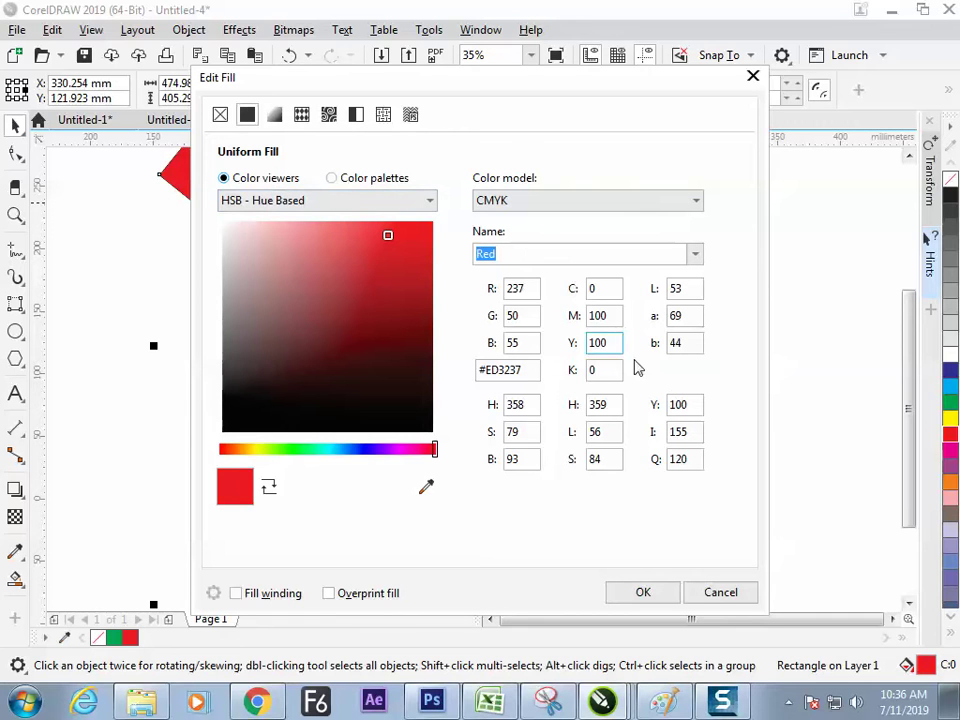
pyautogui.doubleClick(603, 432)
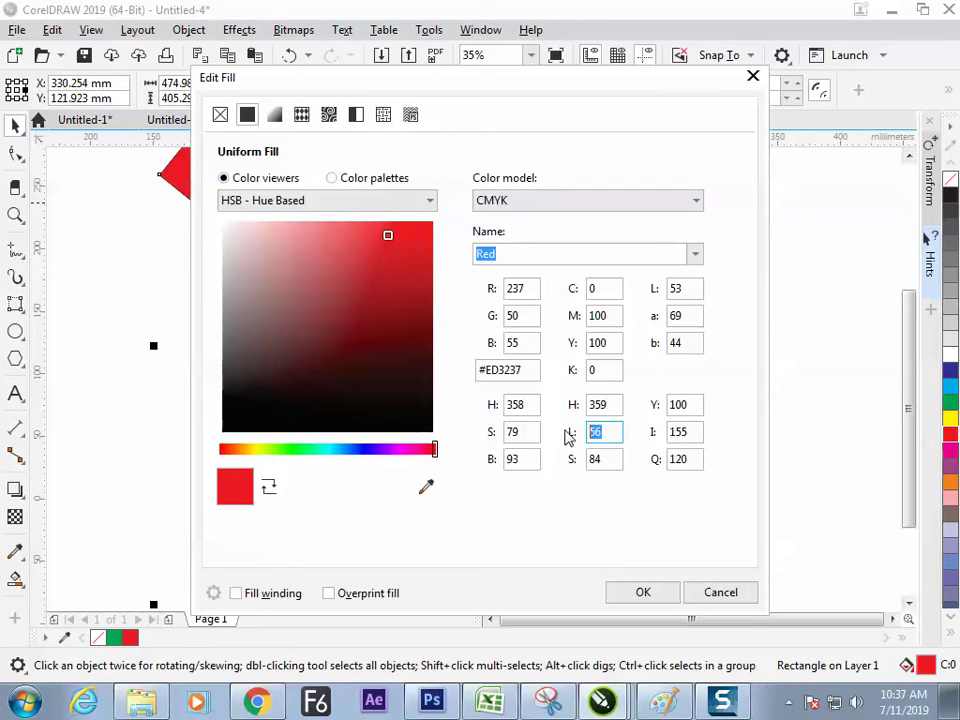
pyautogui.write('54')
pyautogui.press('BackSpace')
pyautogui.press('BackSpace')
pyautogui.write('37')
pyautogui.press('BackSpace')
pyautogui.press('BackSpace')
pyautogui.write('16')
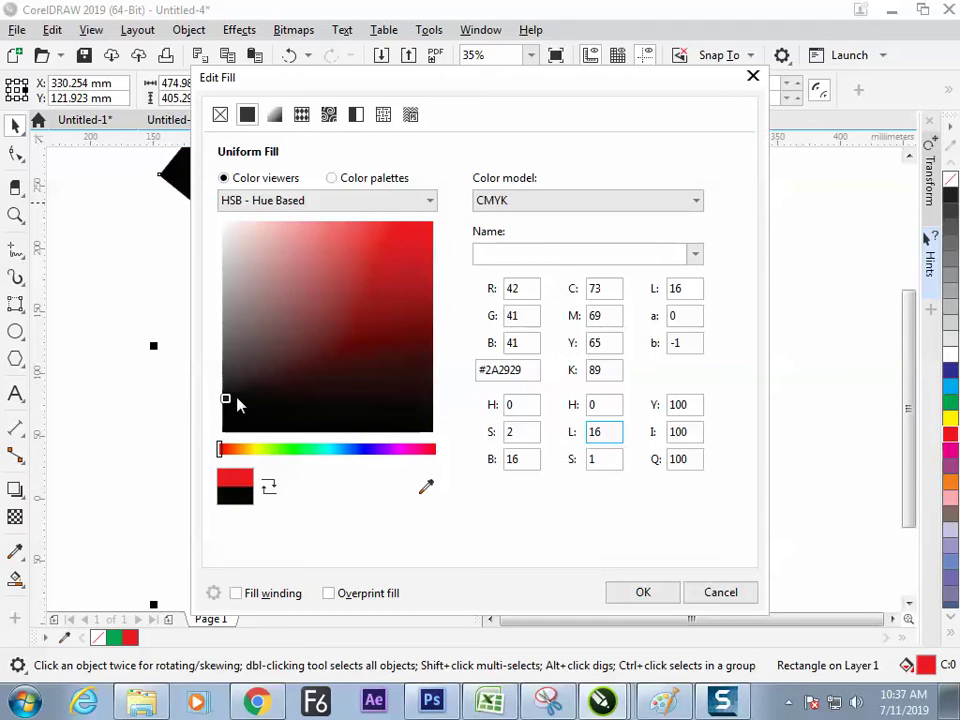
pyautogui.moveTo(229, 399); pyautogui.dragTo(318, 368)
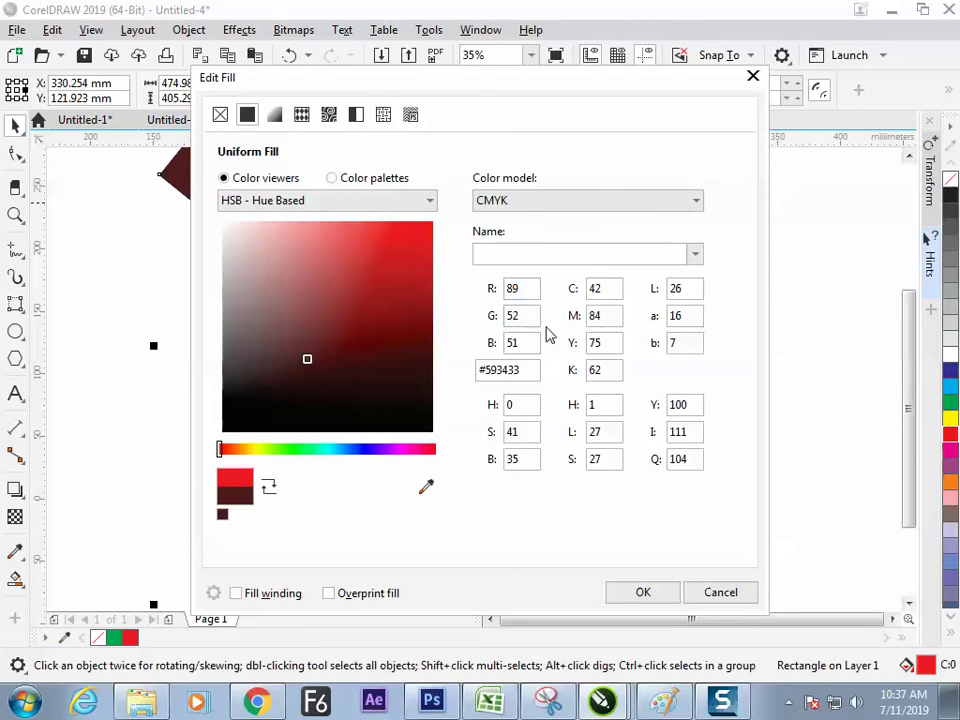
pyautogui.click(705, 592)
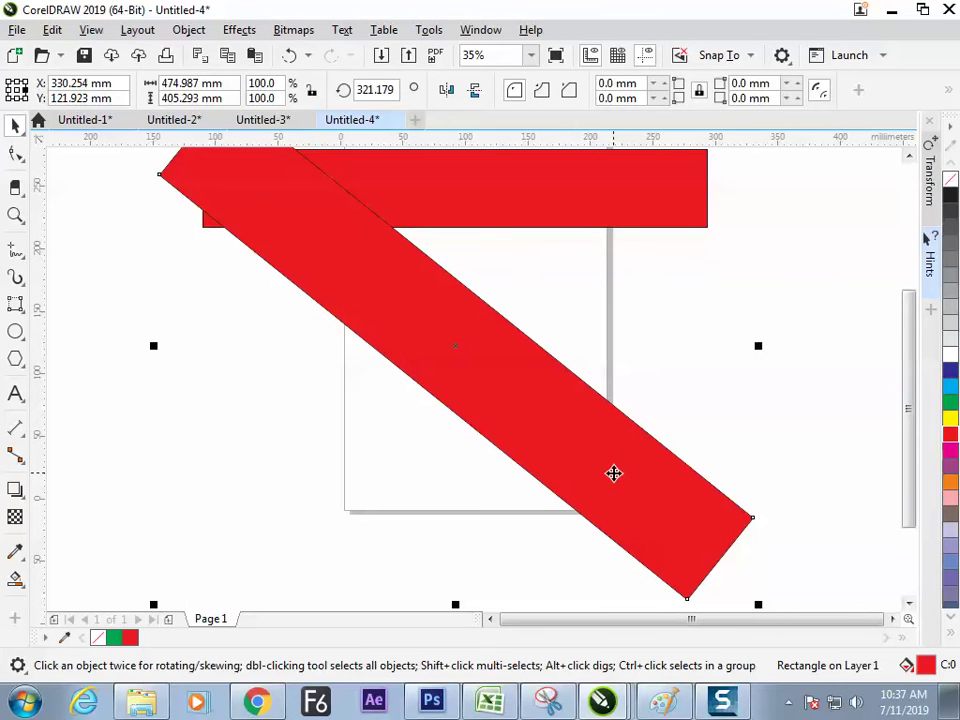
# - Give the diagonal rectangle a uniform dark red fill using the HSB colour model with H 358, S 88, B 52
pyautogui.press('F11')
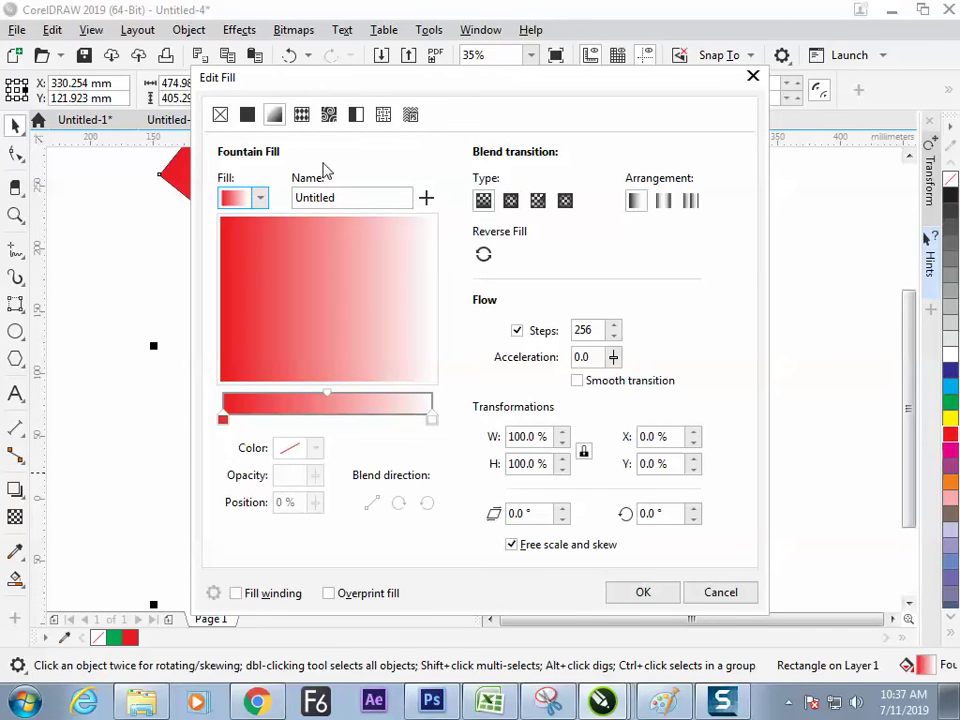
pyautogui.click(253, 121)
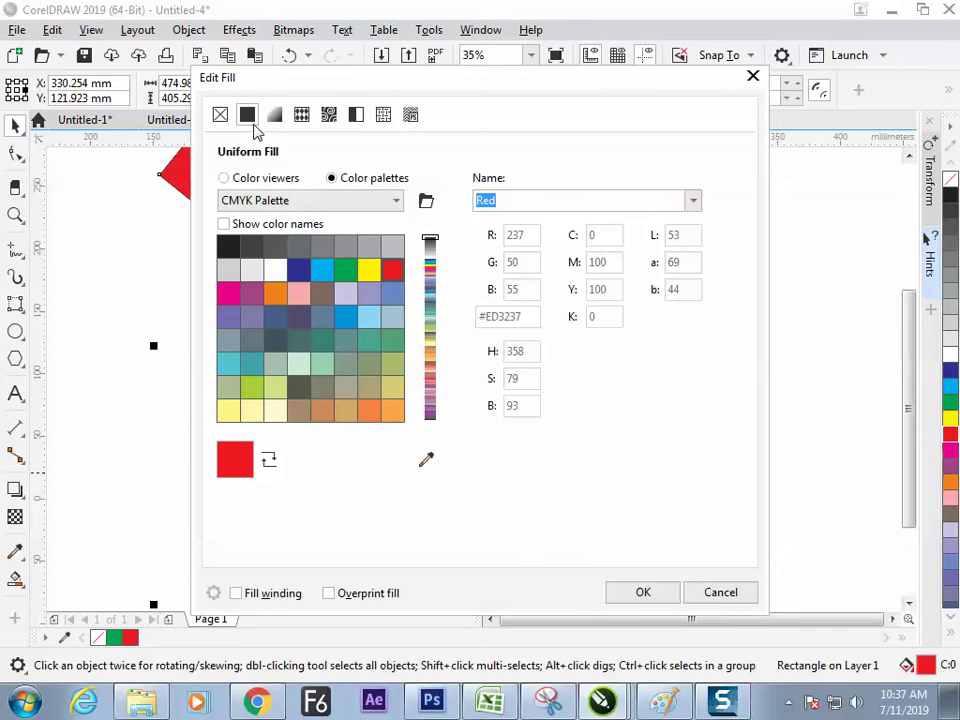
pyautogui.click(252, 181)
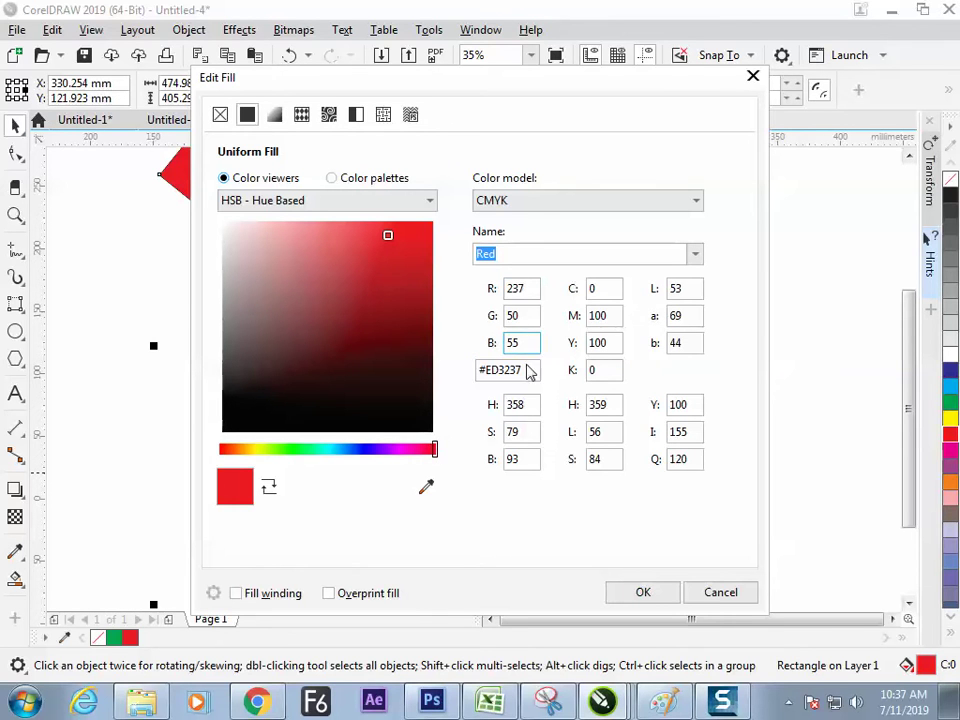
pyautogui.click(591, 206)
pyautogui.click(521, 263)
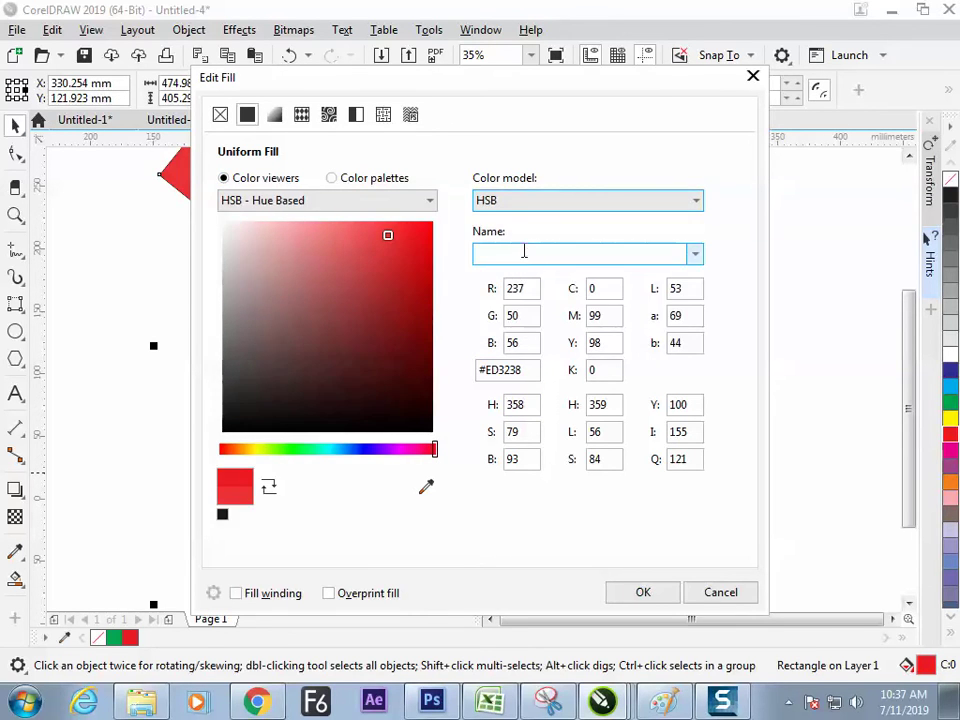
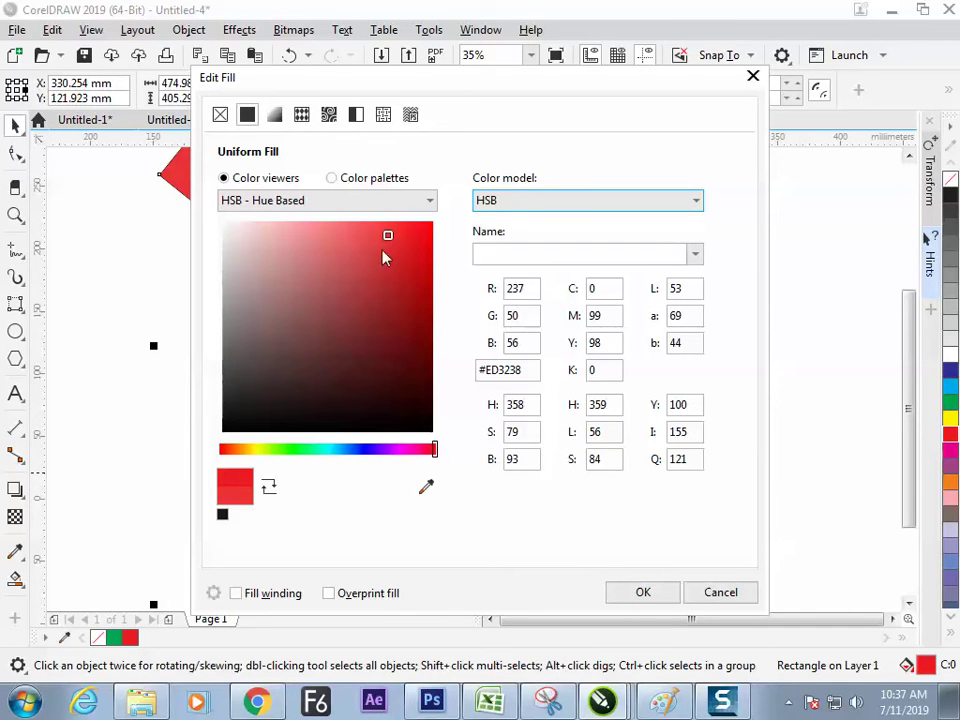
pyautogui.moveTo(390, 234); pyautogui.dragTo(408, 327)
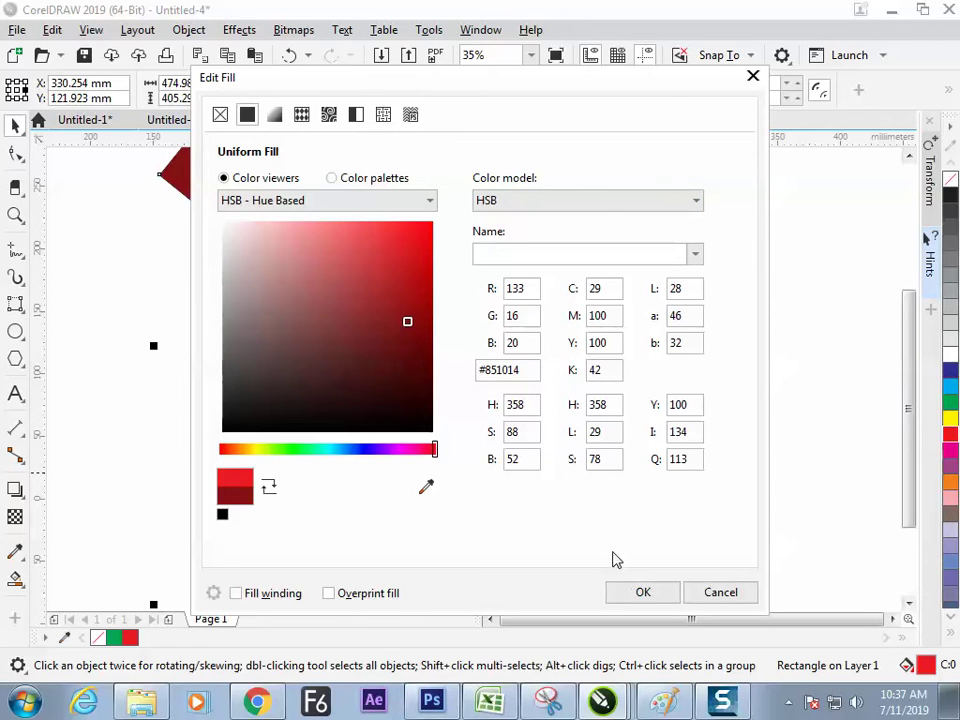
pyautogui.click(640, 592)
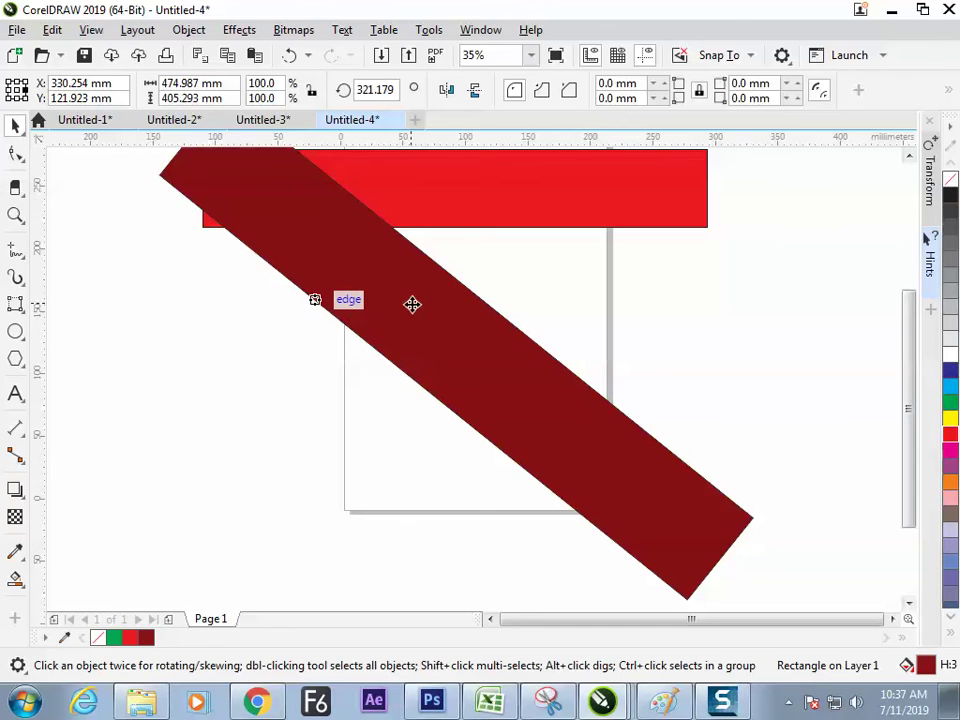
# - Move the dark red diagonal bar up to about X 339, Y 259 mm and place a parallel duplicate at about X 306, Y 169 mm
pyautogui.moveTo(411, 304); pyautogui.dragTo(480, 254)
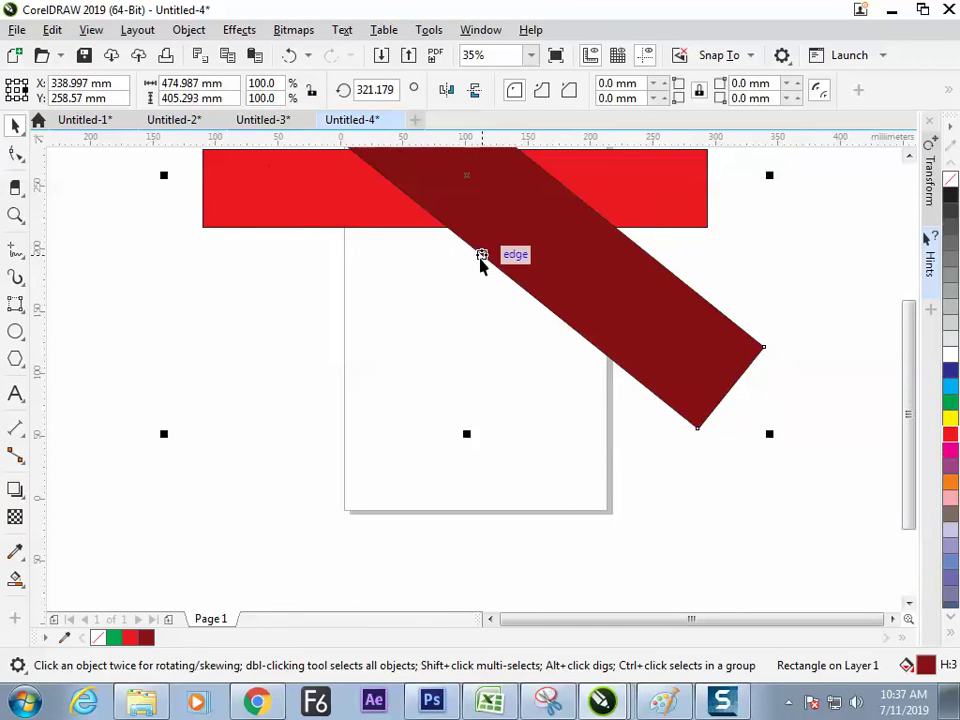
pyautogui.click(405, 197)
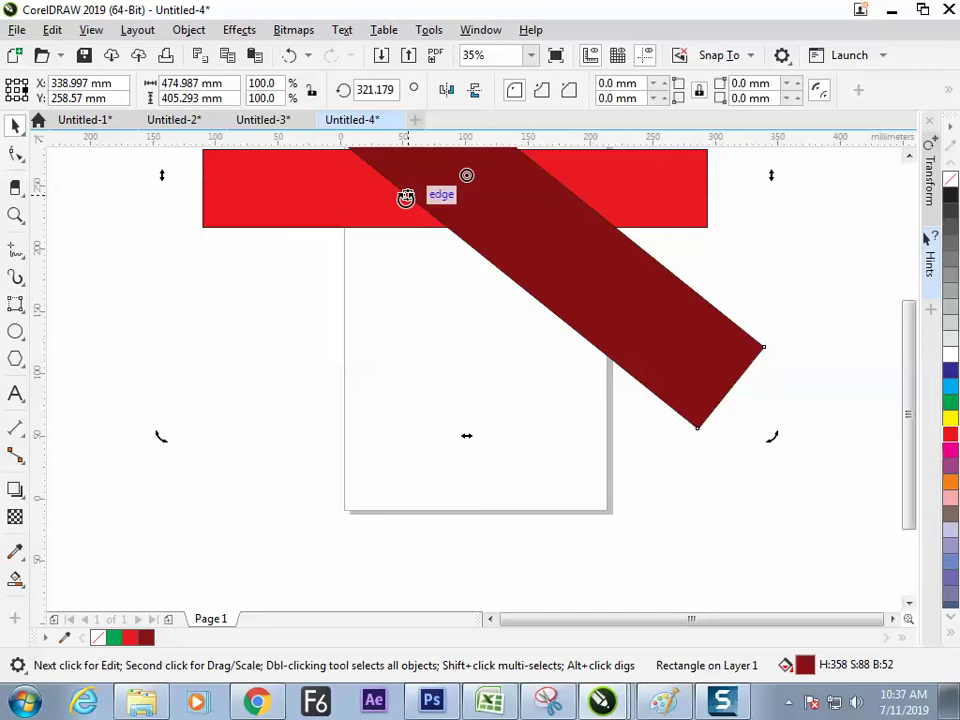
pyautogui.moveTo(521, 223); pyautogui.dragTo(516, 359)
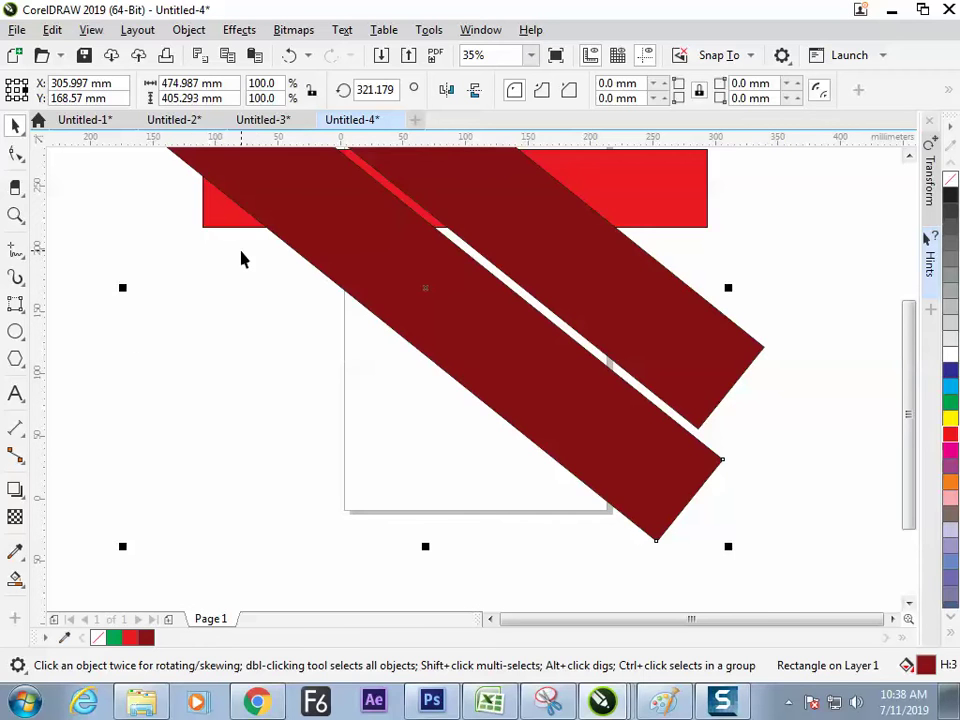
# - Give the duplicated diagonal bar a uniform very dark red fill with H 358, S 96, B 20
pyautogui.press('F11')
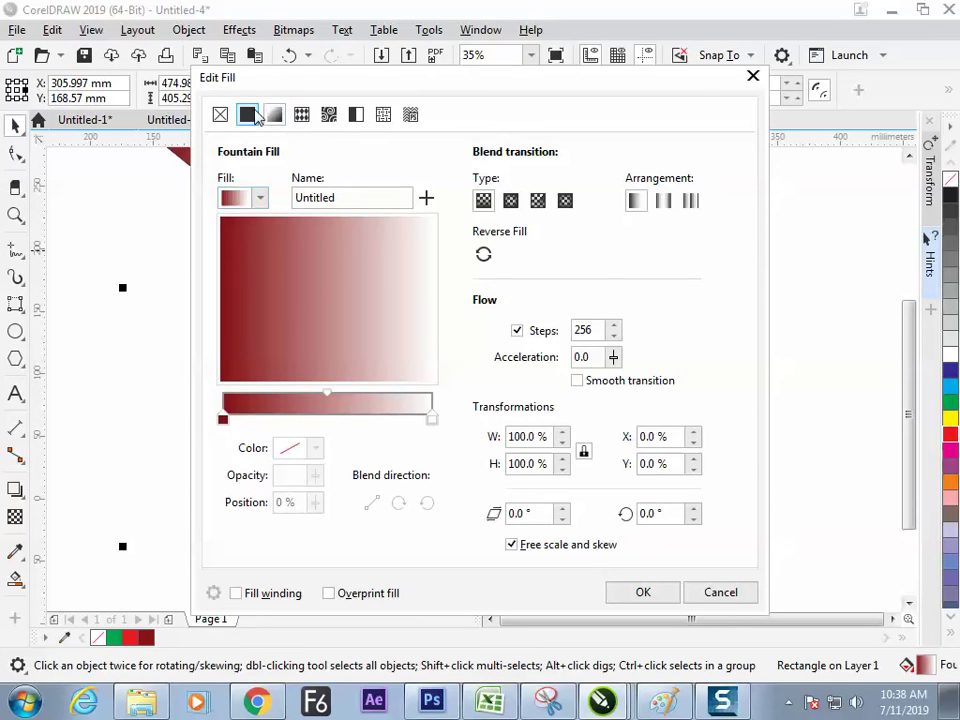
pyautogui.click(247, 114)
pyautogui.click(425, 389)
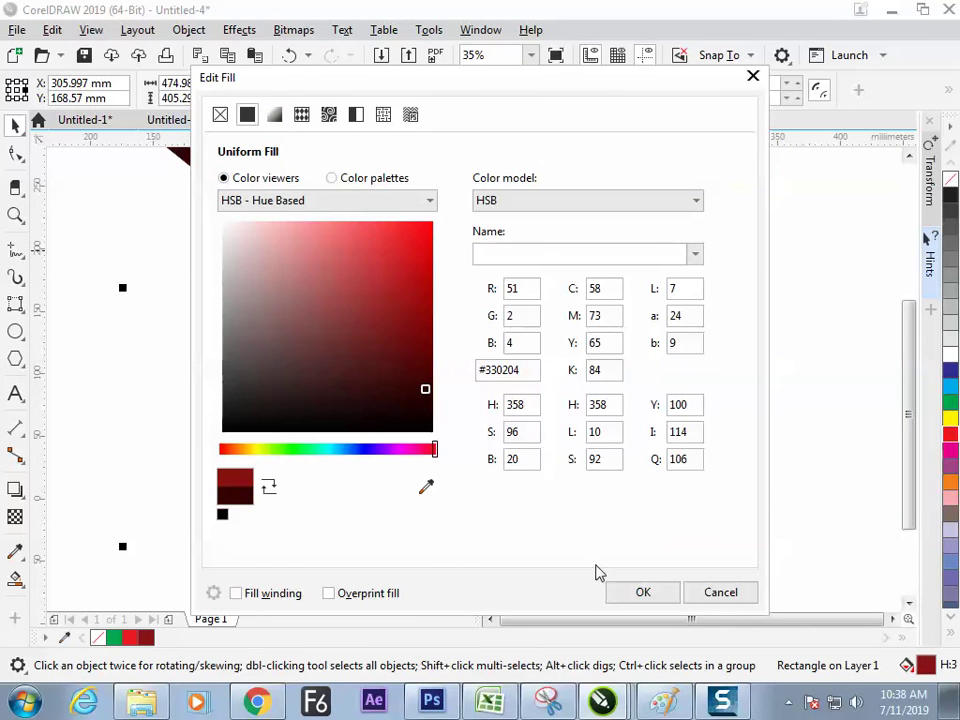
pyautogui.click(617, 594)
pyautogui.click(180, 360)
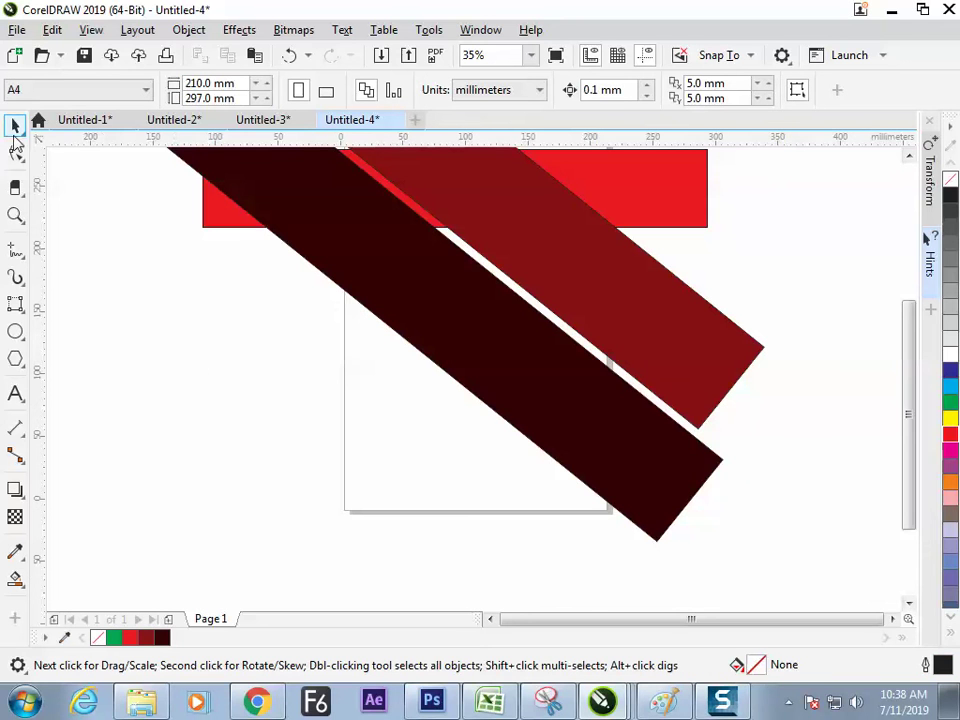
# - Create a page-frame rectangle of 210 by 297 mm matching the page
pyautogui.click(20, 308)
pyautogui.click(42, 312)
pyautogui.doubleClick(16, 305)
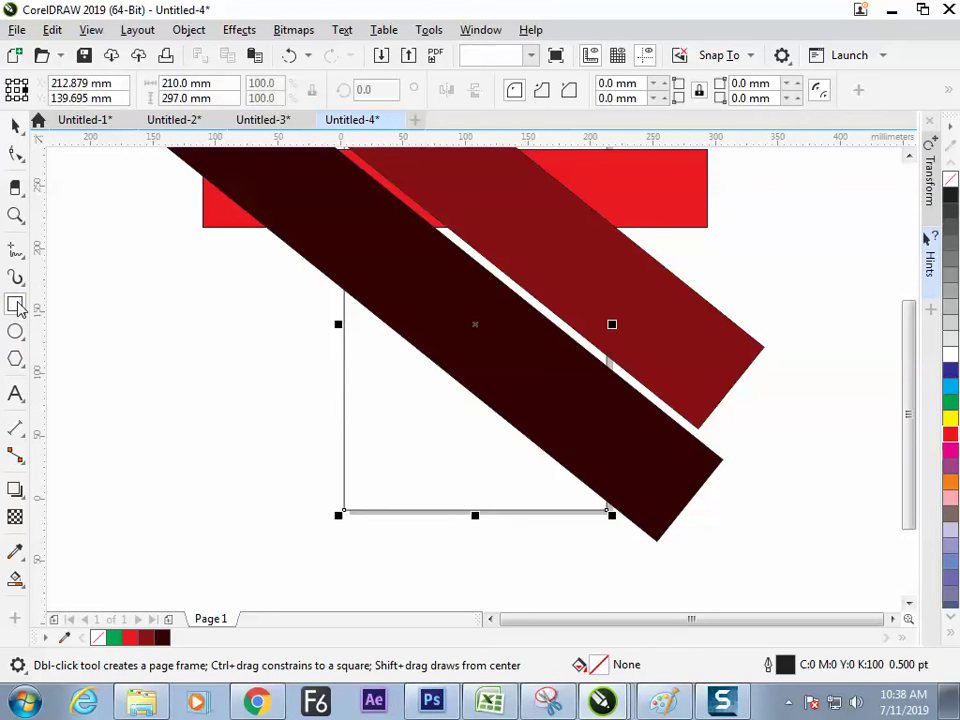
pyautogui.click(15, 125)
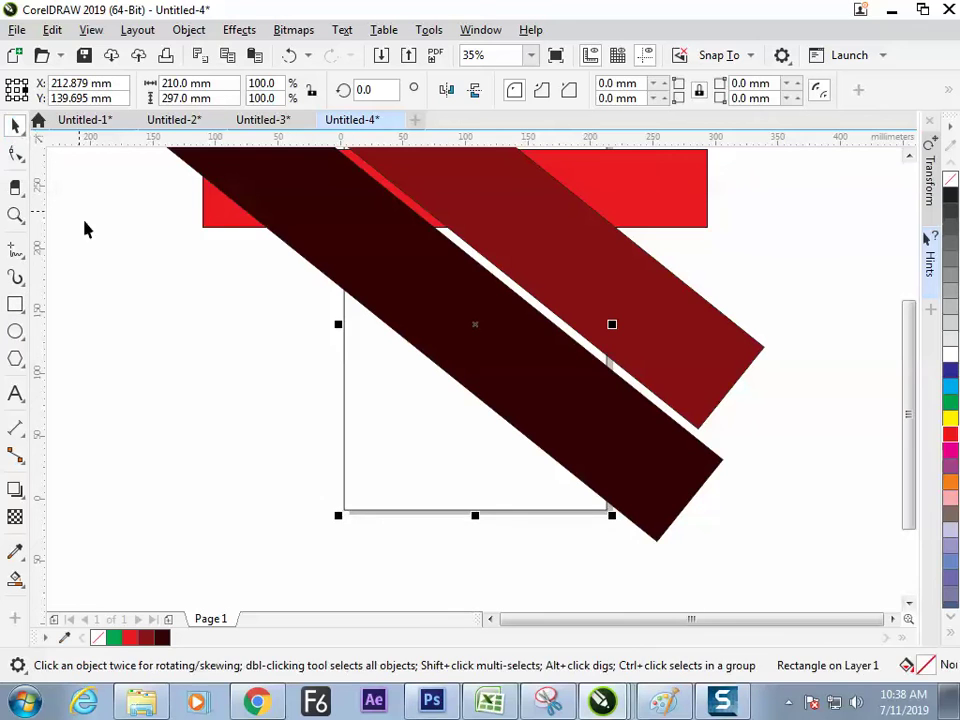
pyautogui.click(86, 225)
# - PowerClip the red horizontal bar and both diagonal bars together inside the page-frame rectangle
pyautogui.click(298, 225)
pyautogui.click(209, 220)
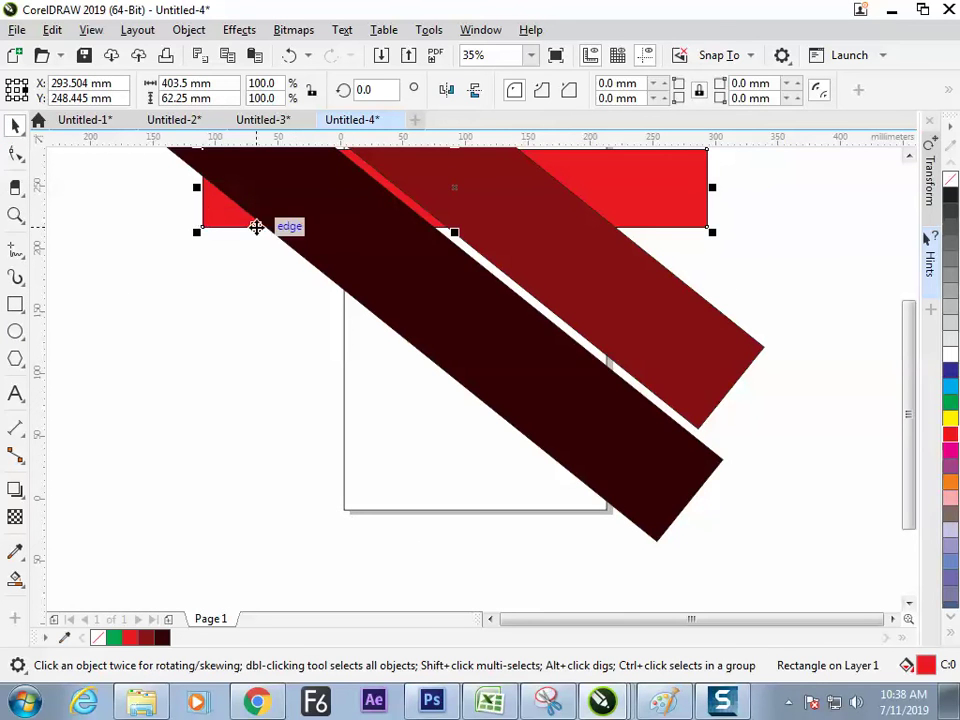
pyautogui.keyDown('shift'); pyautogui.click(737, 347); pyautogui.keyUp('shift')
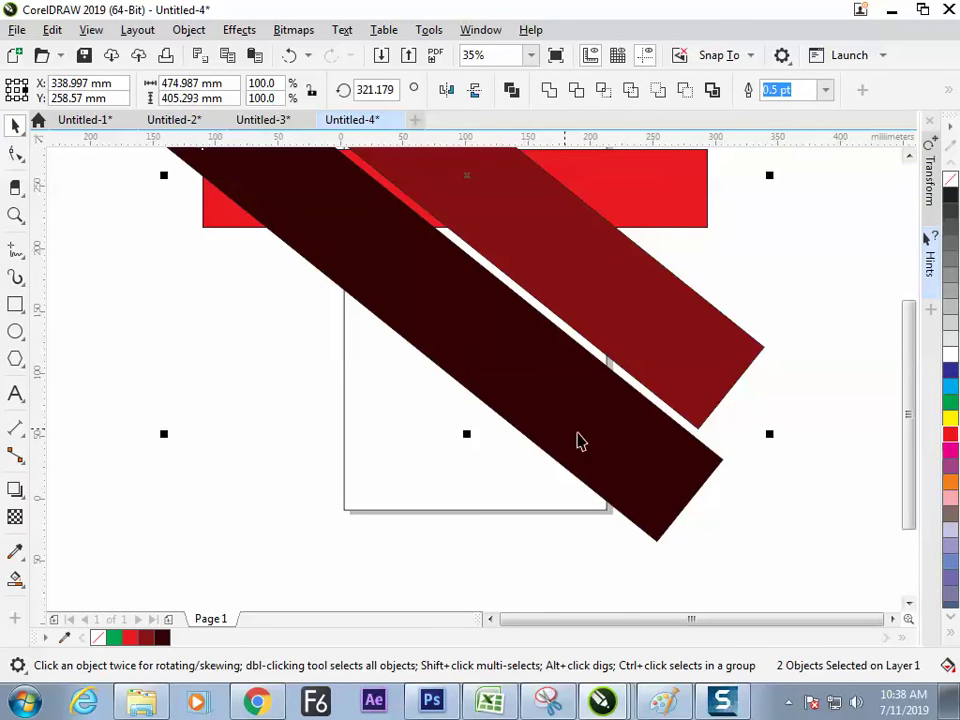
pyautogui.keyDown('shift'); pyautogui.click(700, 467); pyautogui.keyUp('shift')
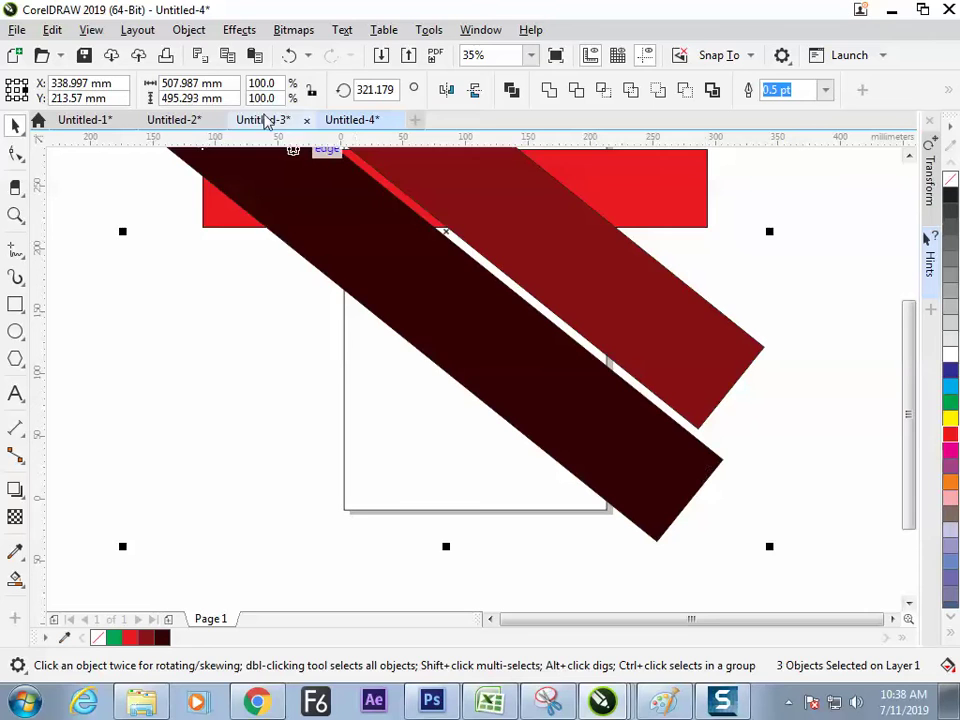
pyautogui.click(188, 30)
pyautogui.moveTo(440, 61)
pyautogui.click(560, 63)
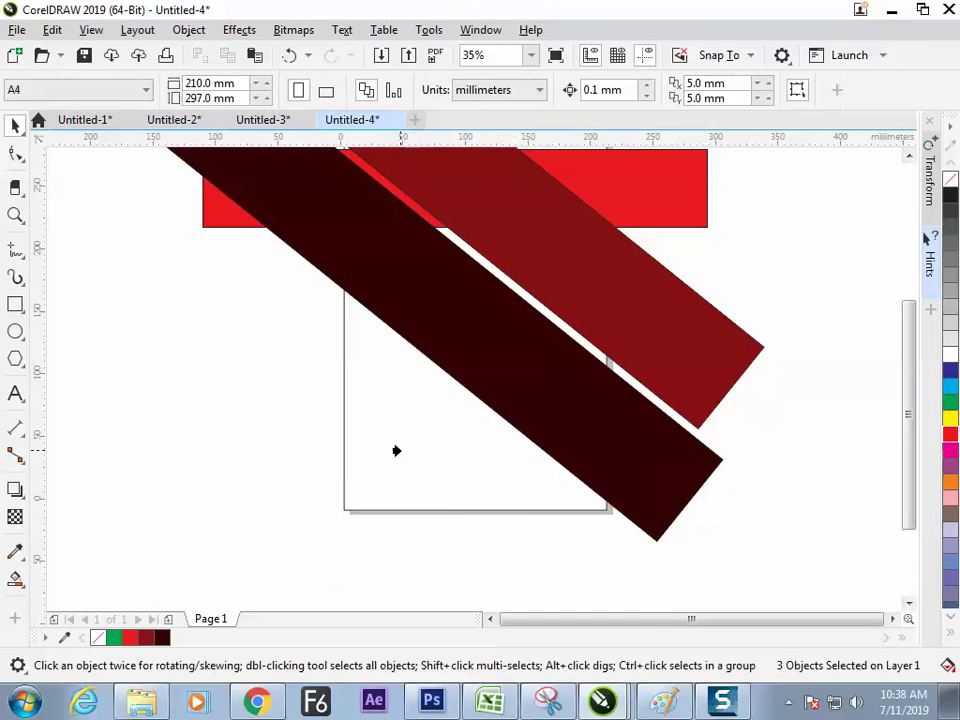
pyautogui.click(400, 450)
pyautogui.click(323, 250)
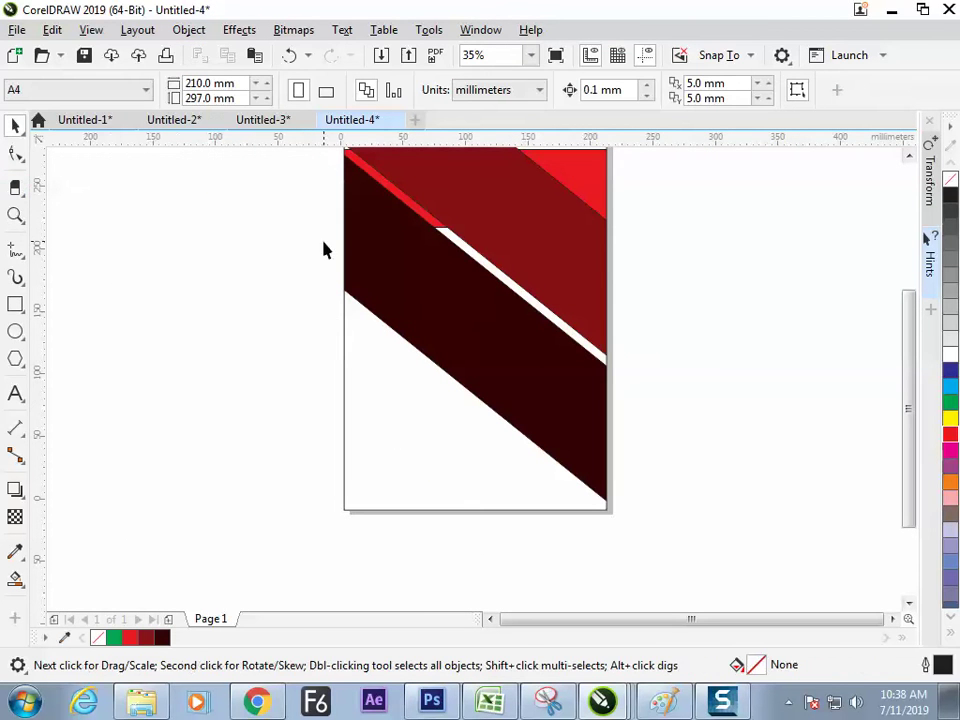
# - Open the PowerClip contents for editing, shift the dark red bar up and right, and move the darkest bar to the page's lower-left corner
pyautogui.moveTo(396, 321); pyautogui.dragTo(386, 396)
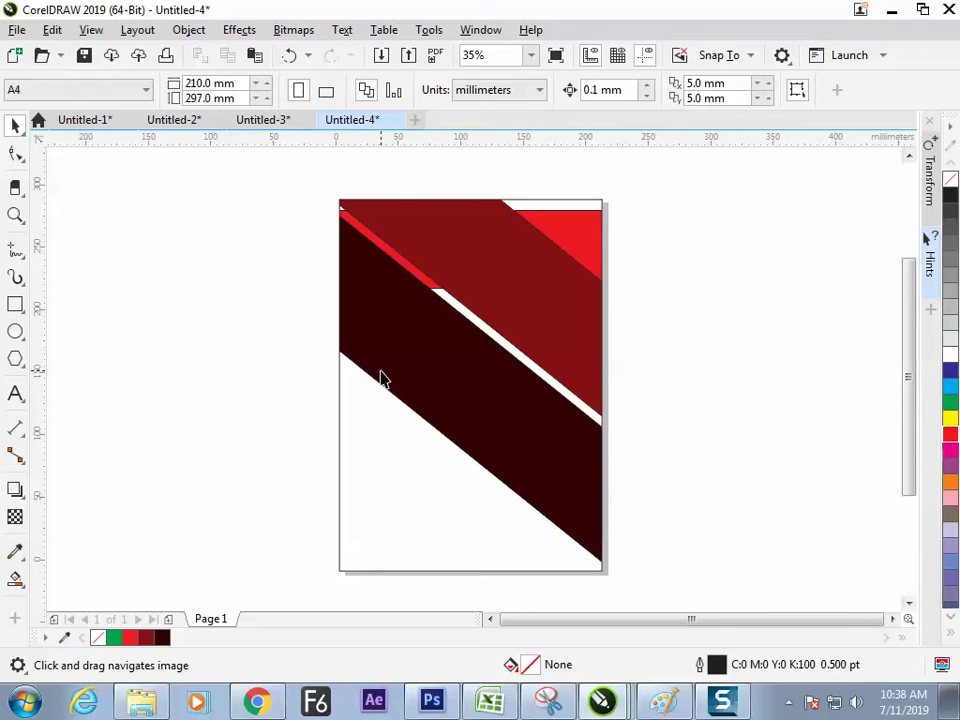
pyautogui.click(401, 250)
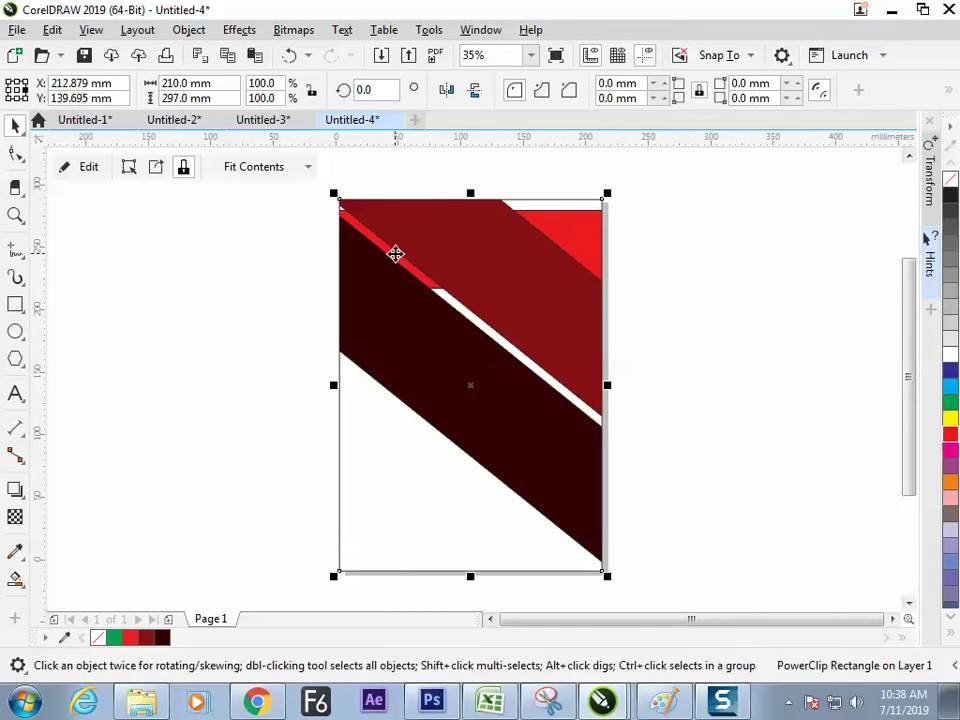
pyautogui.click(400, 240)
pyautogui.click(409, 237)
pyautogui.doubleClick(430, 240)
pyautogui.click(469, 246)
pyautogui.moveTo(469, 246); pyautogui.dragTo(495, 224)
pyautogui.click(439, 311)
pyautogui.moveTo(439, 311); pyautogui.dragTo(360, 521)
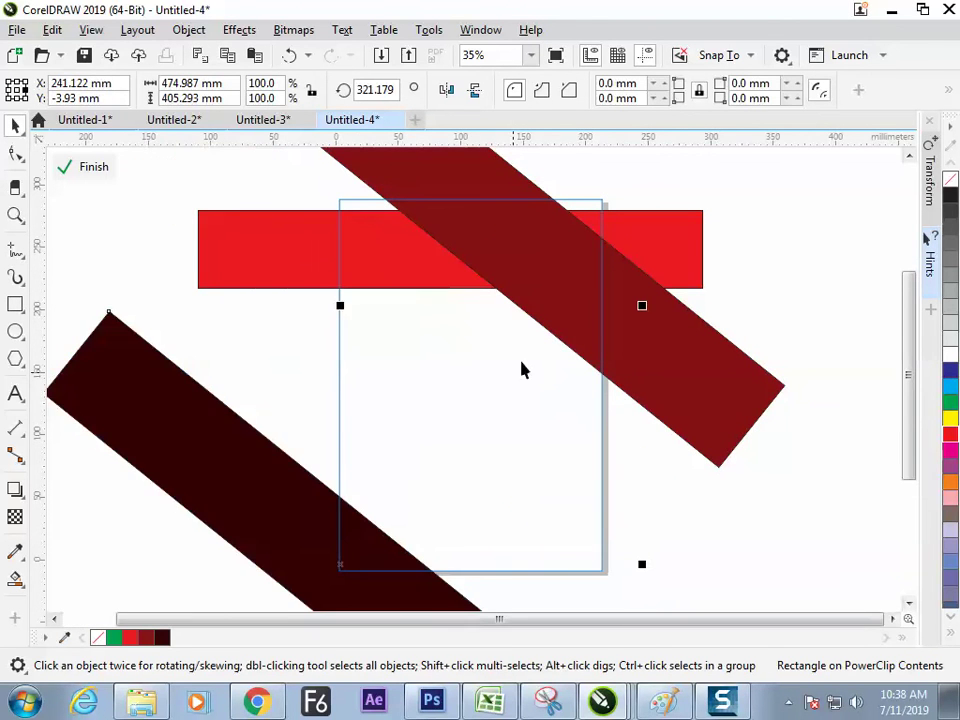
# - Nudge the dark red bar further toward the page's upper-right corner, lower the red bar to just above mid-page, and finish editing the contents
pyautogui.moveTo(575, 280); pyautogui.dragTo(586, 272)
pyautogui.moveTo(324, 274); pyautogui.dragTo(321, 377)
pyautogui.click(82, 168)
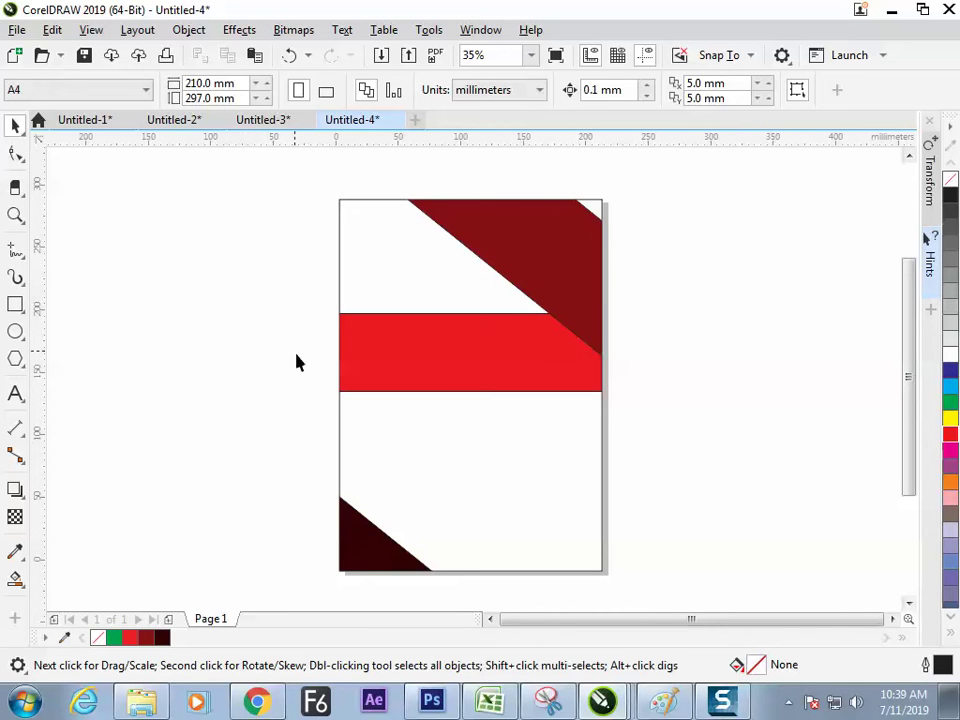
# - Switch to the Paint notes and underline the words Image, Shape, Shapes and Powerclips with freehand strokes
pyautogui.click(381, 375)
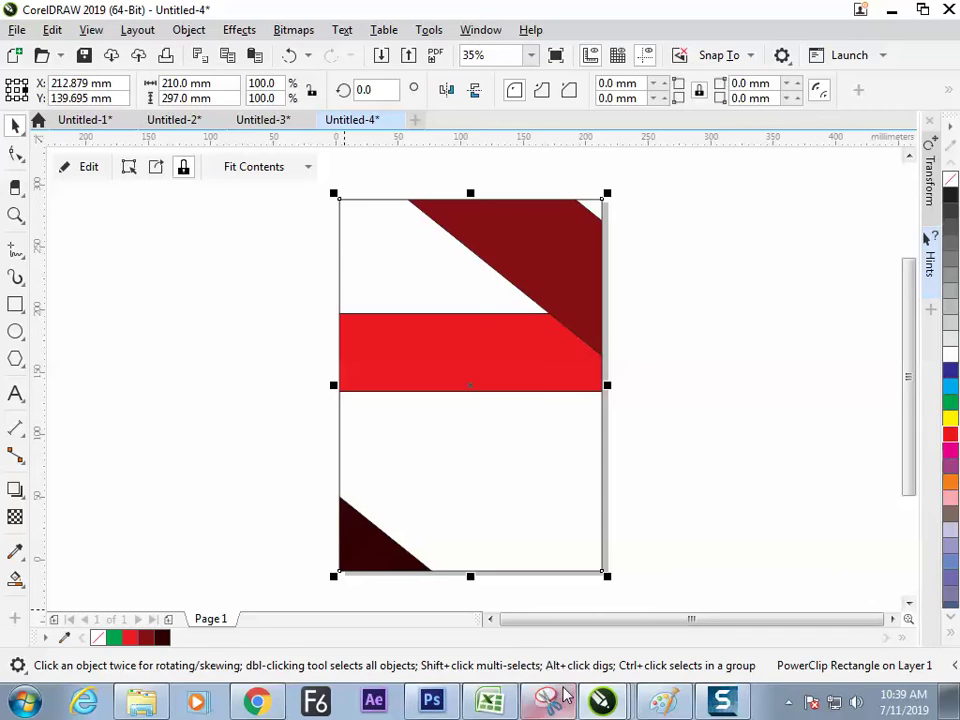
pyautogui.click(663, 702)
pyautogui.moveTo(274, 525); pyautogui.dragTo(351, 512)
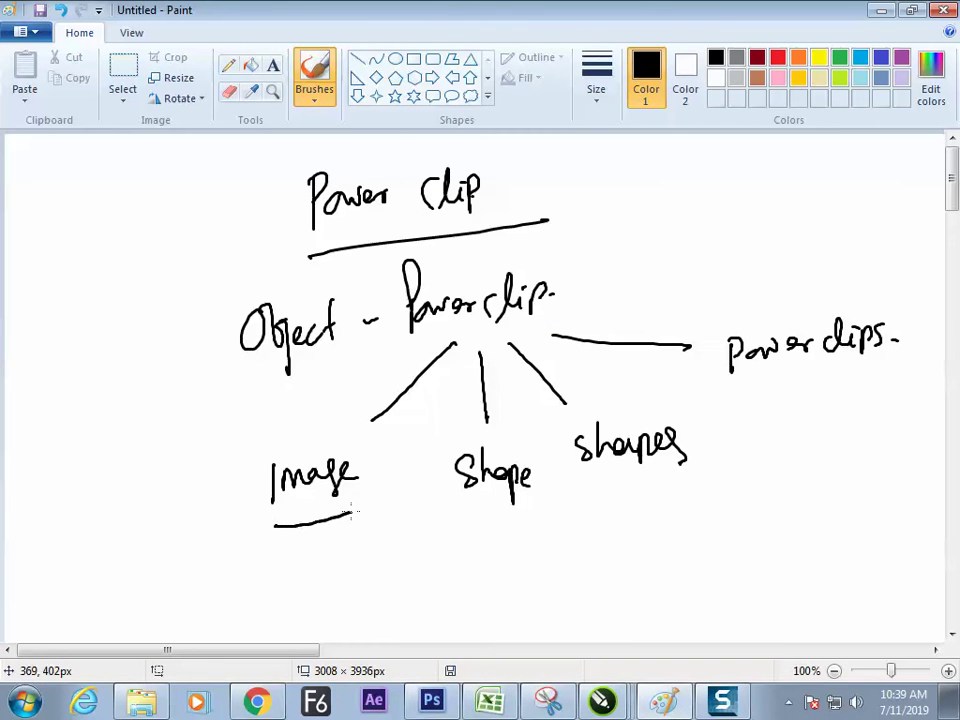
pyautogui.moveTo(489, 526); pyautogui.dragTo(720, 461)
pyautogui.moveTo(754, 391); pyautogui.dragTo(820, 380)
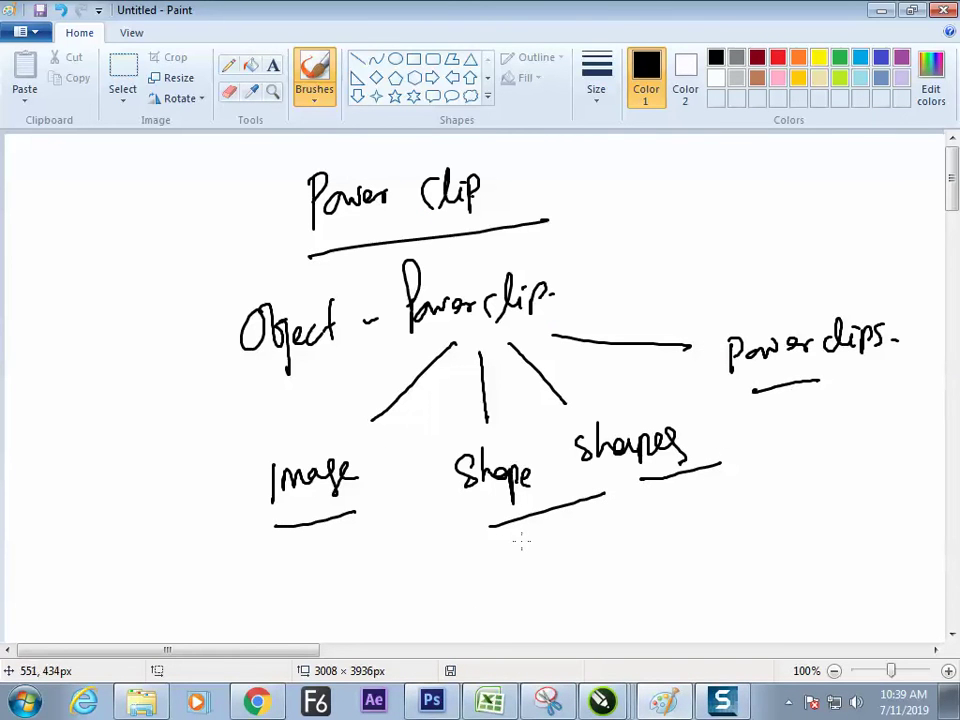
# - Draw three branches below the word Shape, label and underline them by hand, and add a check mark beside the Object - Powerclip heading
pyautogui.moveTo(499, 541); pyautogui.dragTo(471, 586)
pyautogui.moveTo(437, 596); pyautogui.dragTo(455, 613)
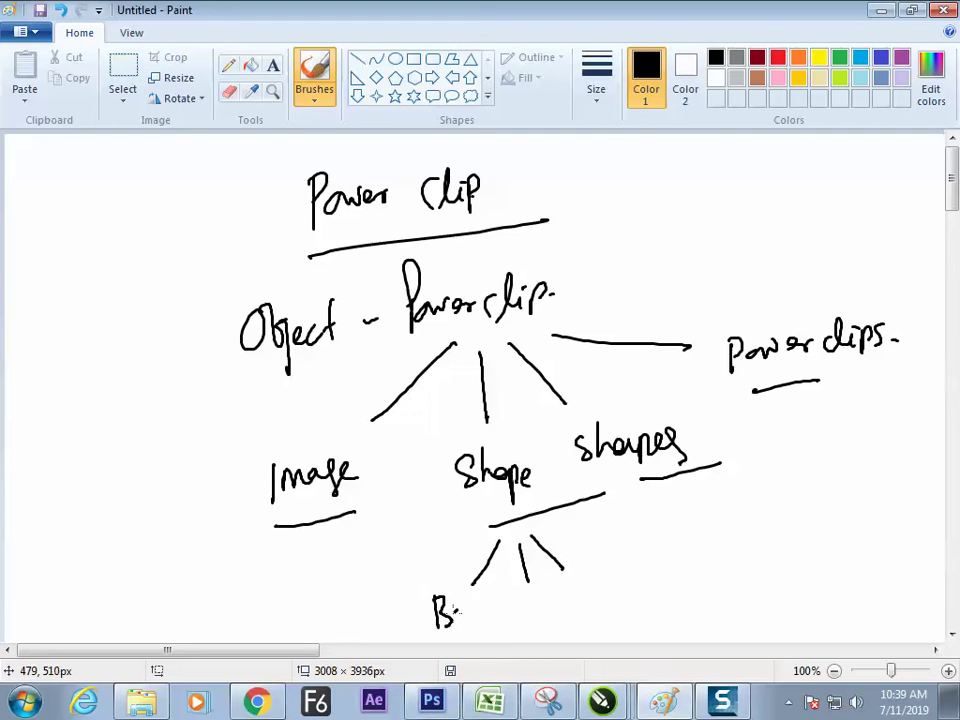
pyautogui.moveTo(512, 603)
pyautogui.mouseDown()
pyautogui.moveTo(564, 594)
pyautogui.moveTo(596, 589)
pyautogui.moveTo(572, 618)
pyautogui.moveTo(460, 643)
pyautogui.moveTo(610, 596)
pyautogui.moveTo(462, 640)
pyautogui.mouseUp()
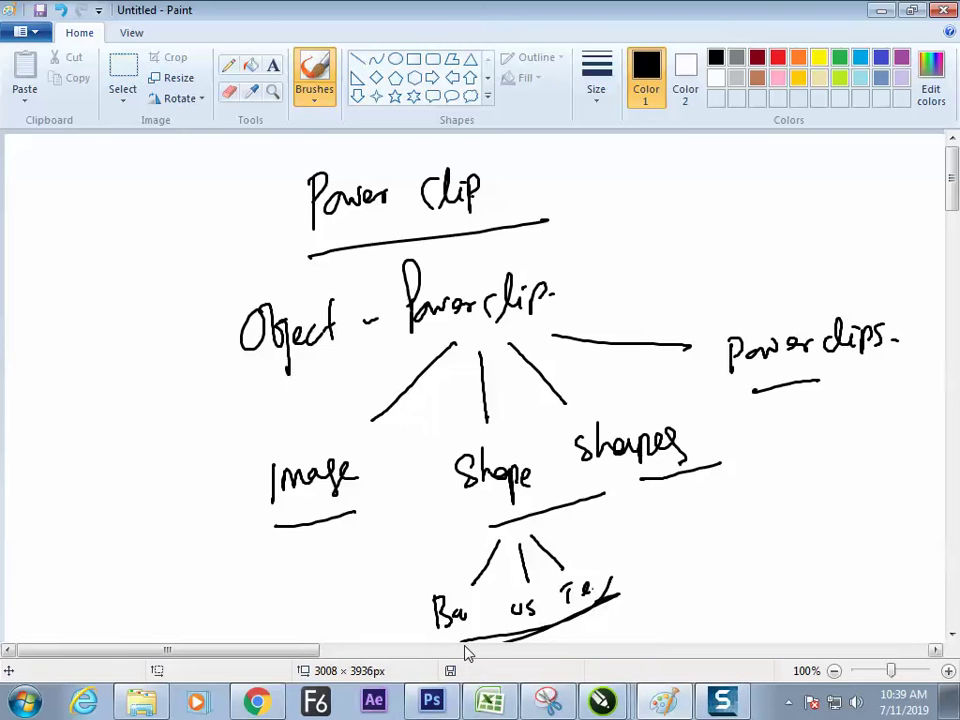
pyautogui.moveTo(594, 266); pyautogui.dragTo(670, 245)
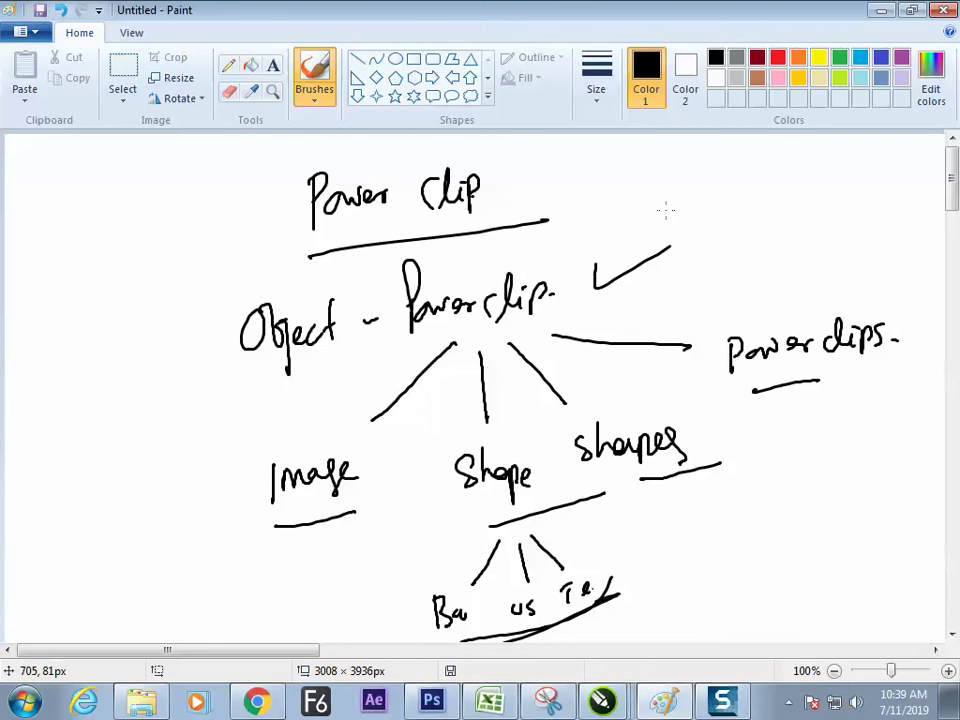
# - Switch to CorelDRAW, bring the horizontal red bar inside the PowerClip to the front of the layer, and finish editing the contents
pyautogui.hotkey('alt', 'Tab')
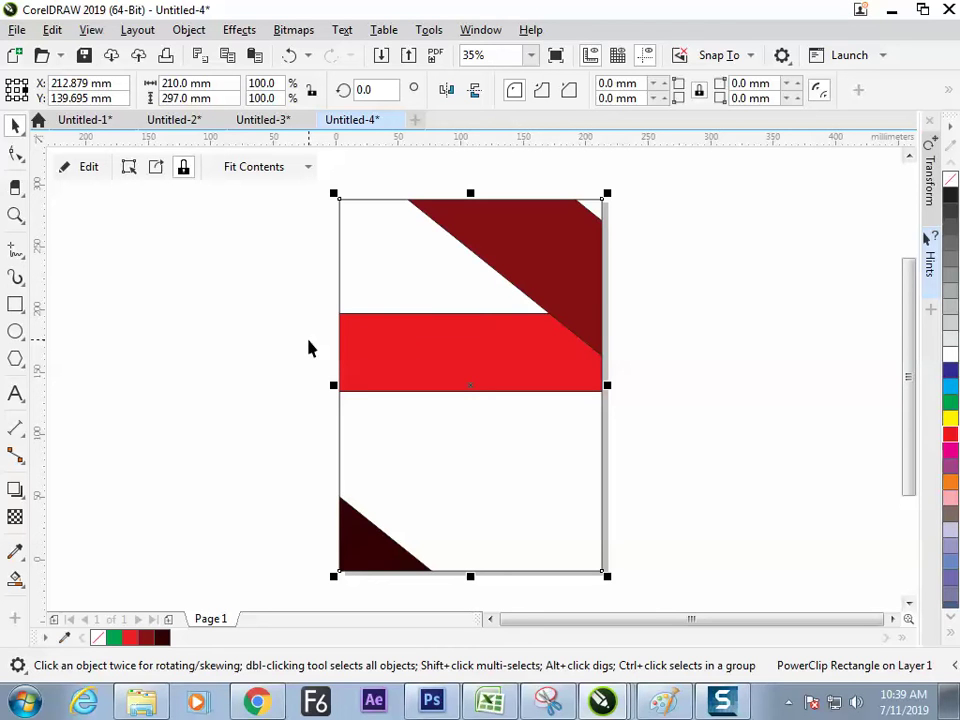
pyautogui.doubleClick(430, 347)
pyautogui.click(449, 355)
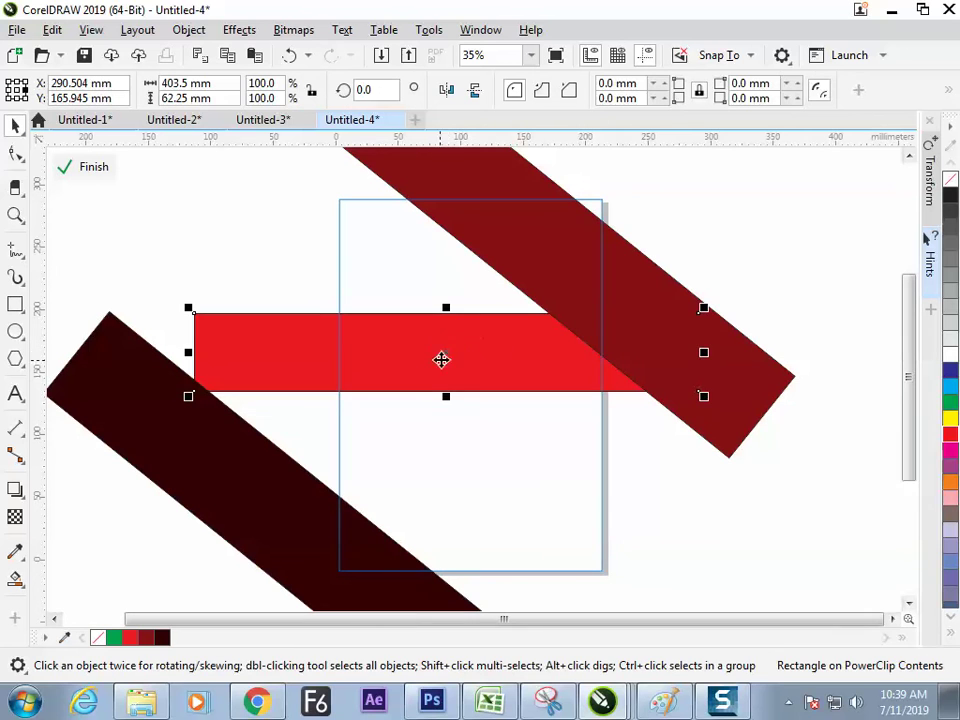
pyautogui.rightClick(450, 340)
pyautogui.click(394, 358)
pyautogui.rightClick(400, 360)
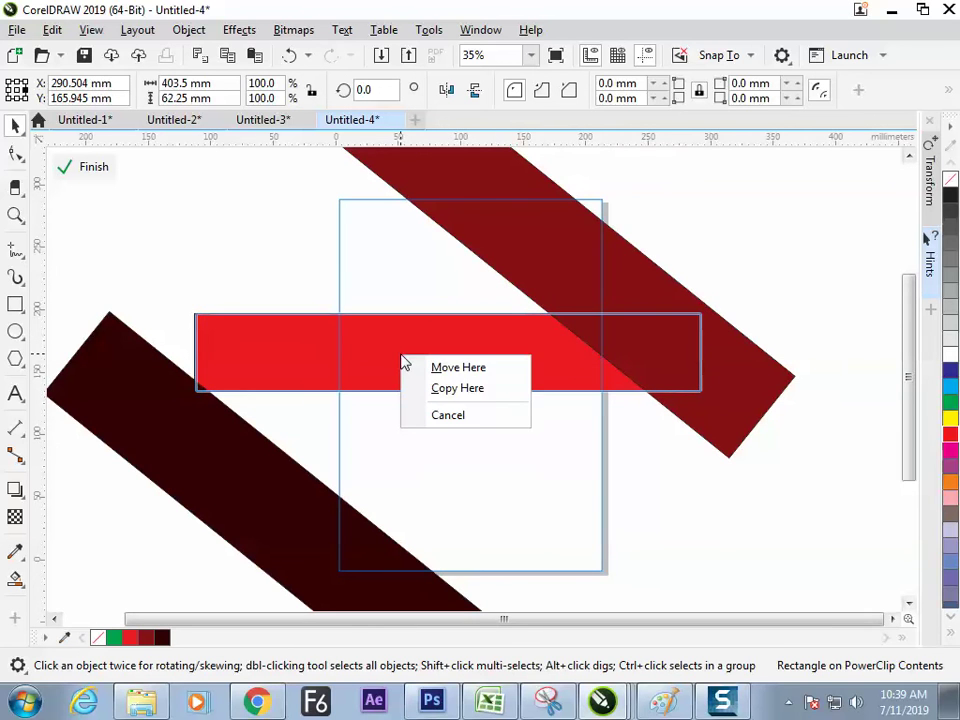
pyautogui.click(406, 340)
pyautogui.rightClick(407, 345)
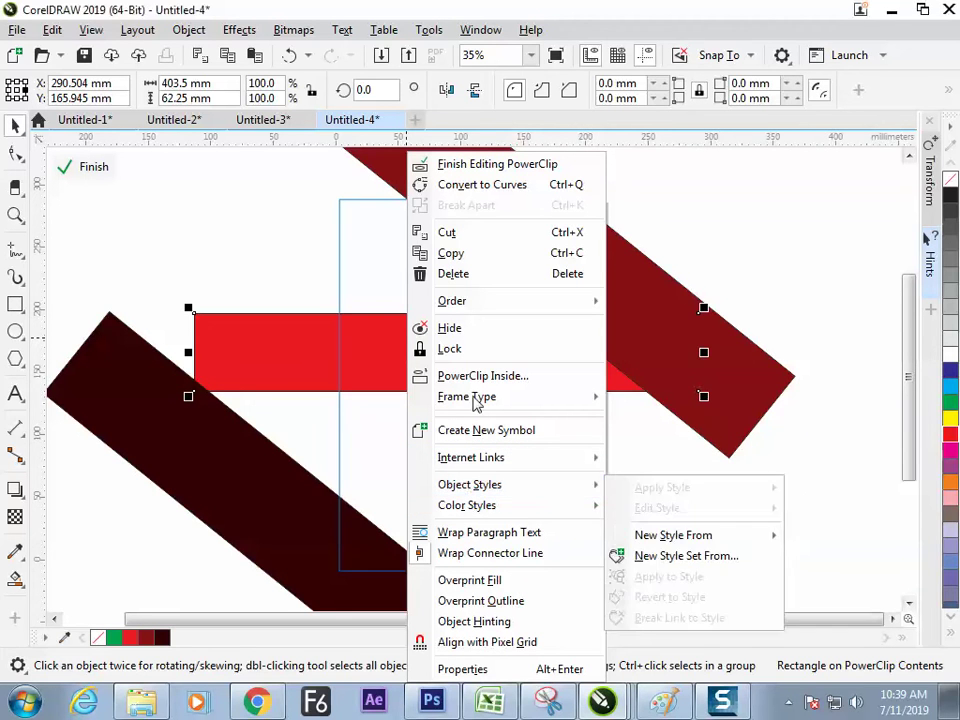
pyautogui.moveTo(476, 306)
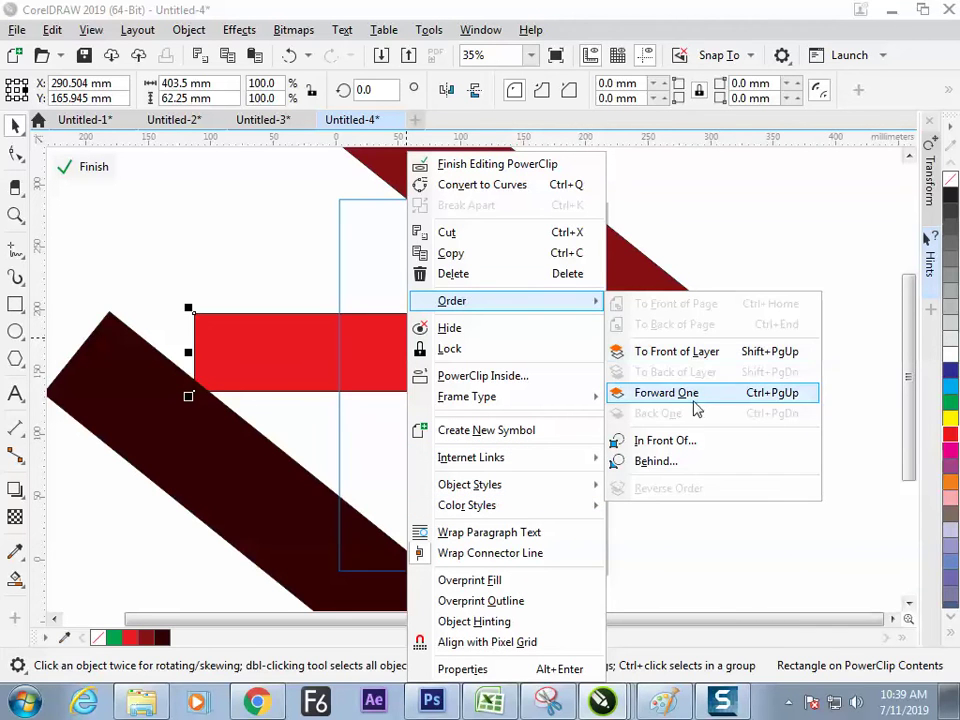
pyautogui.click(699, 358)
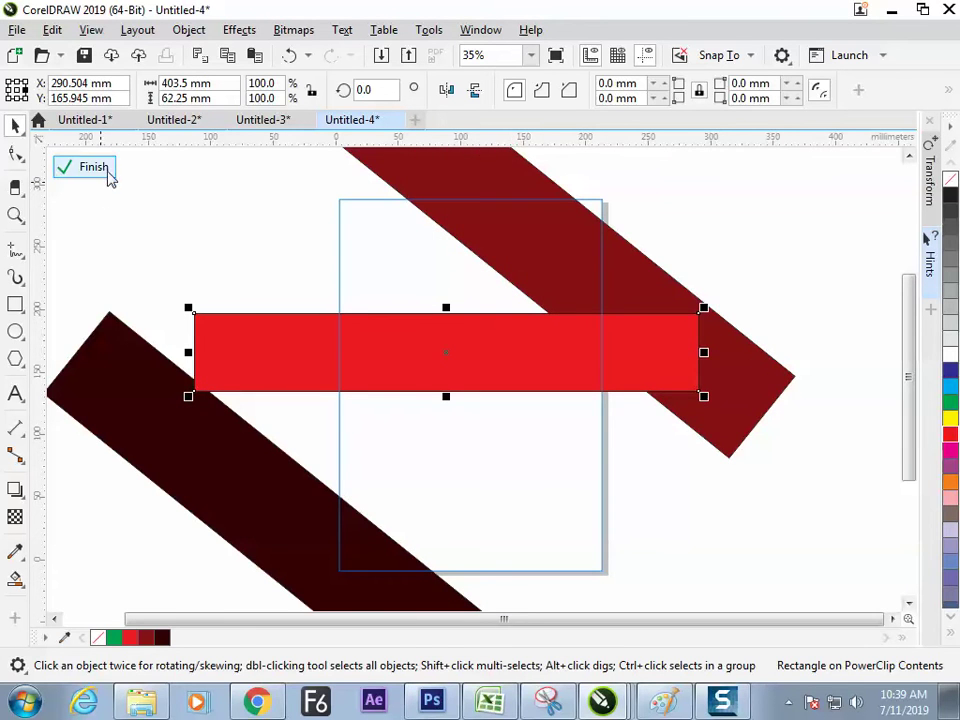
pyautogui.click(108, 172)
pyautogui.click(160, 405)
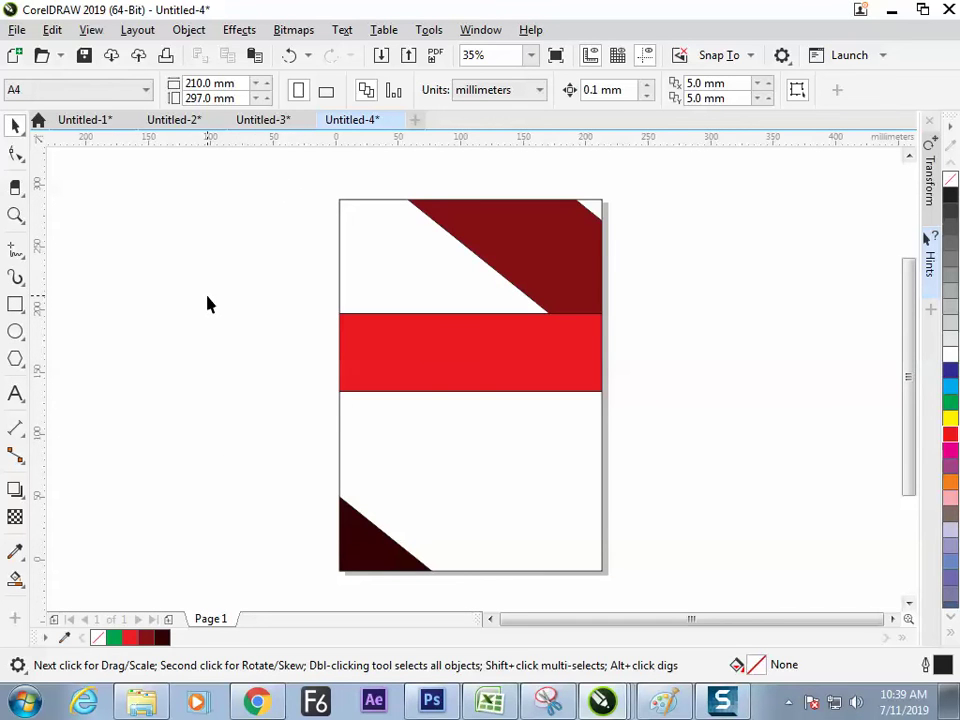
# - Create a new document with default settings and set its page size to Business Card
pyautogui.hotkey('ctrl', 'n')
pyautogui.press('Return')
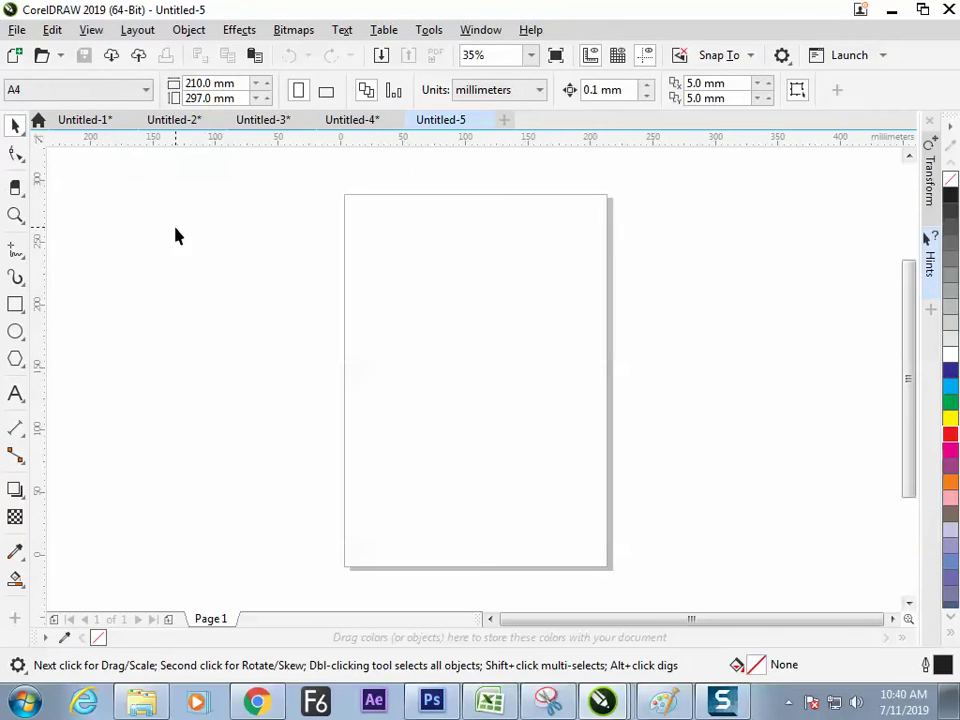
pyautogui.click(96, 92)
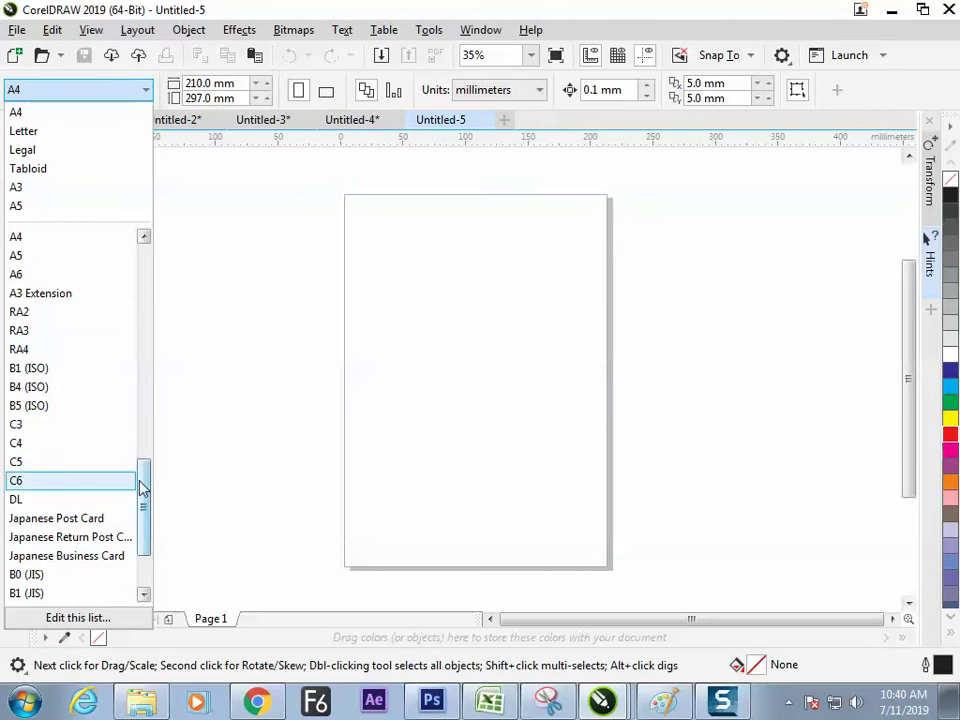
pyautogui.moveTo(141, 486); pyautogui.dragTo(133, 270)
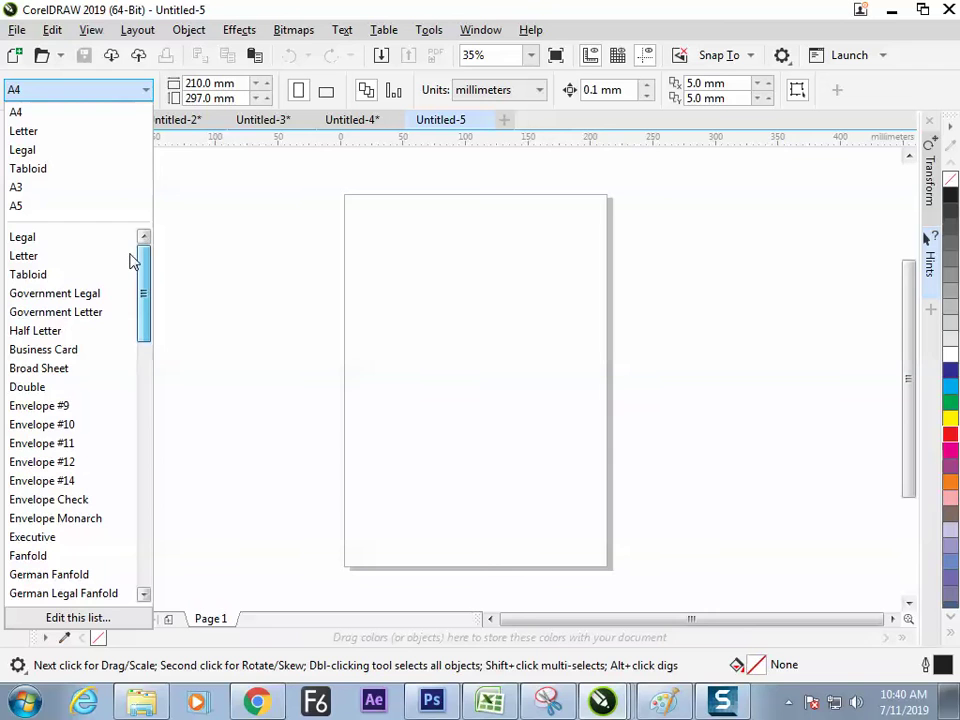
pyautogui.click(59, 349)
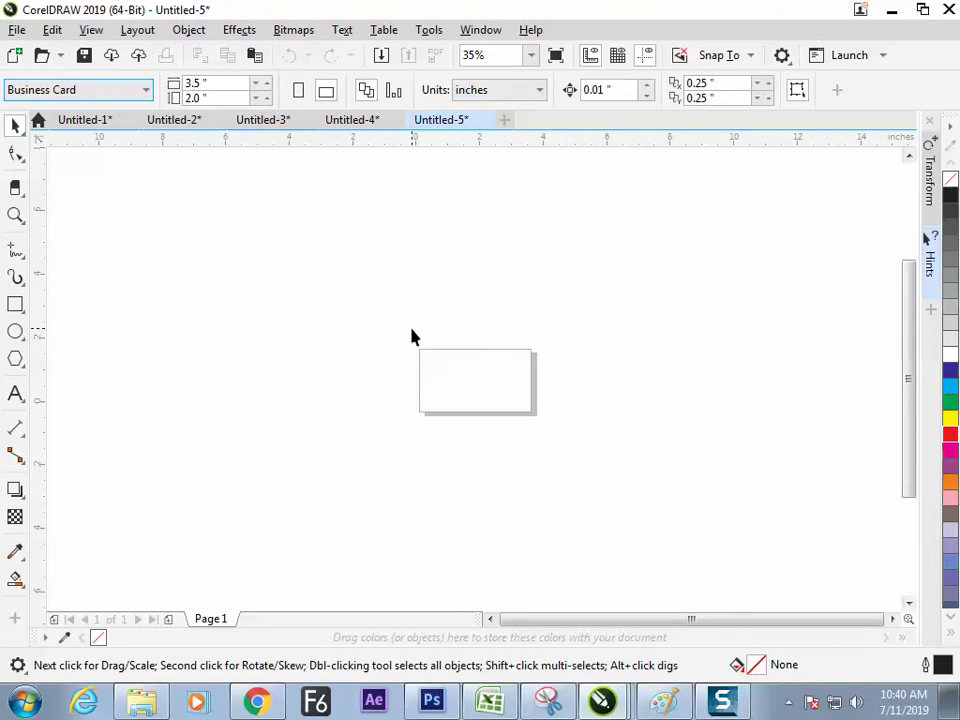
pyautogui.press('z')
pyautogui.moveTo(410, 330); pyautogui.dragTo(558, 438)
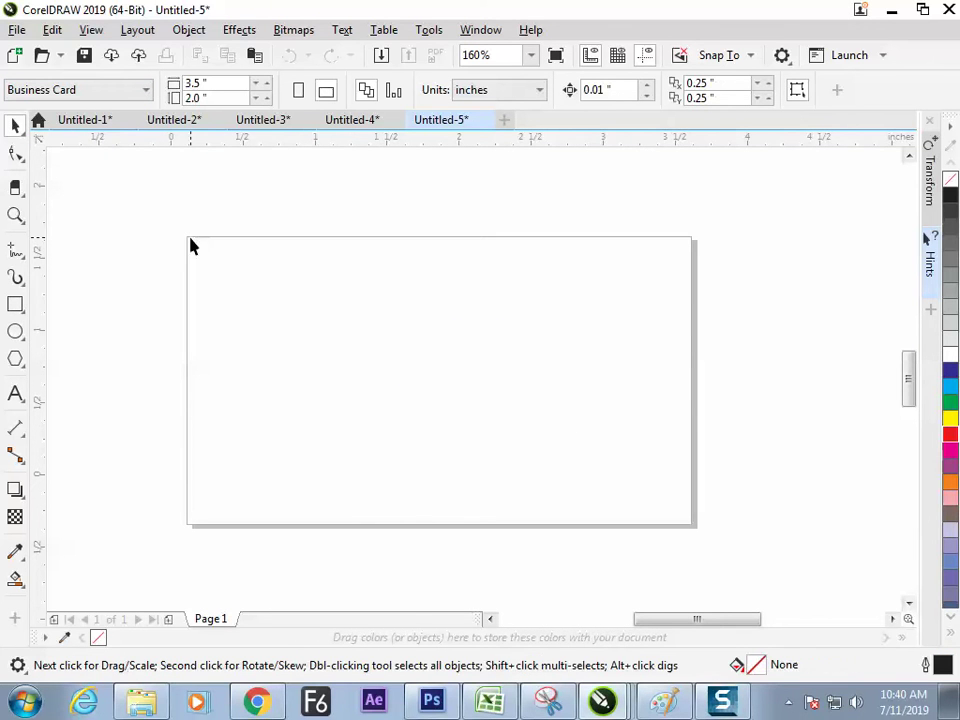
# - Add a bold Arial letter S and enlarge it to about 2.35 by 2.63 inches, overlapping the card's left edge
pyautogui.click(15, 332)
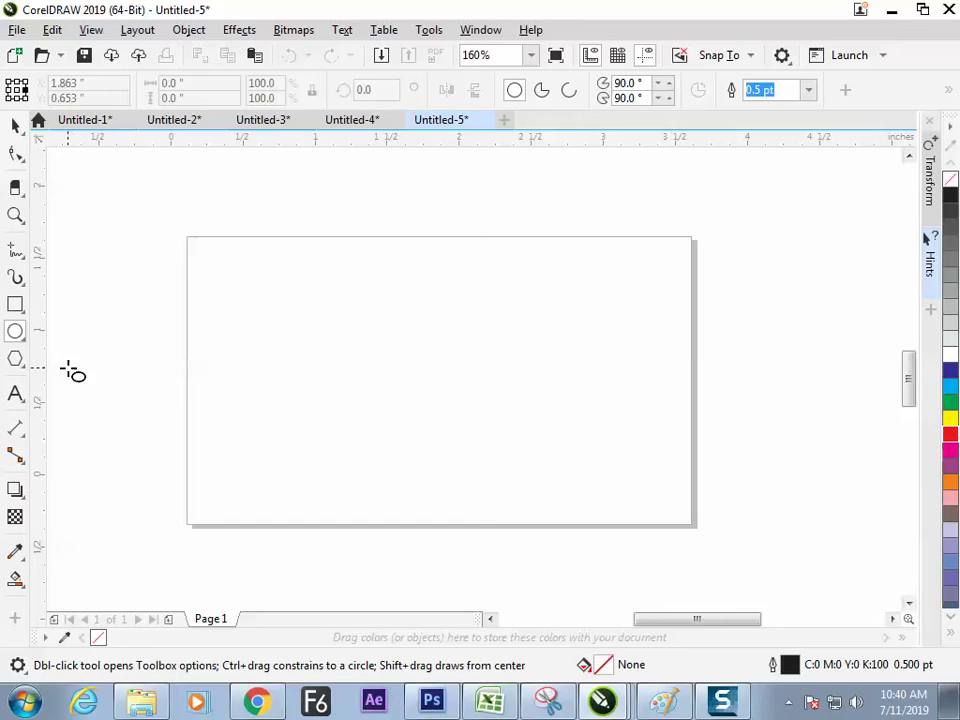
pyautogui.click(15, 393)
pyautogui.click(124, 372)
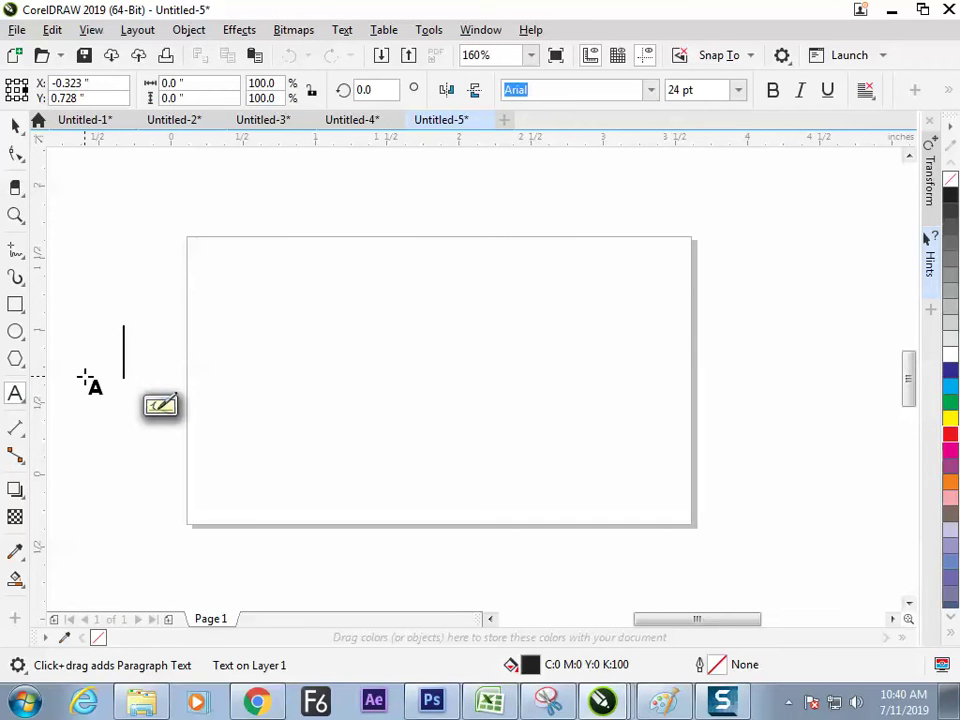
pyautogui.write('S')
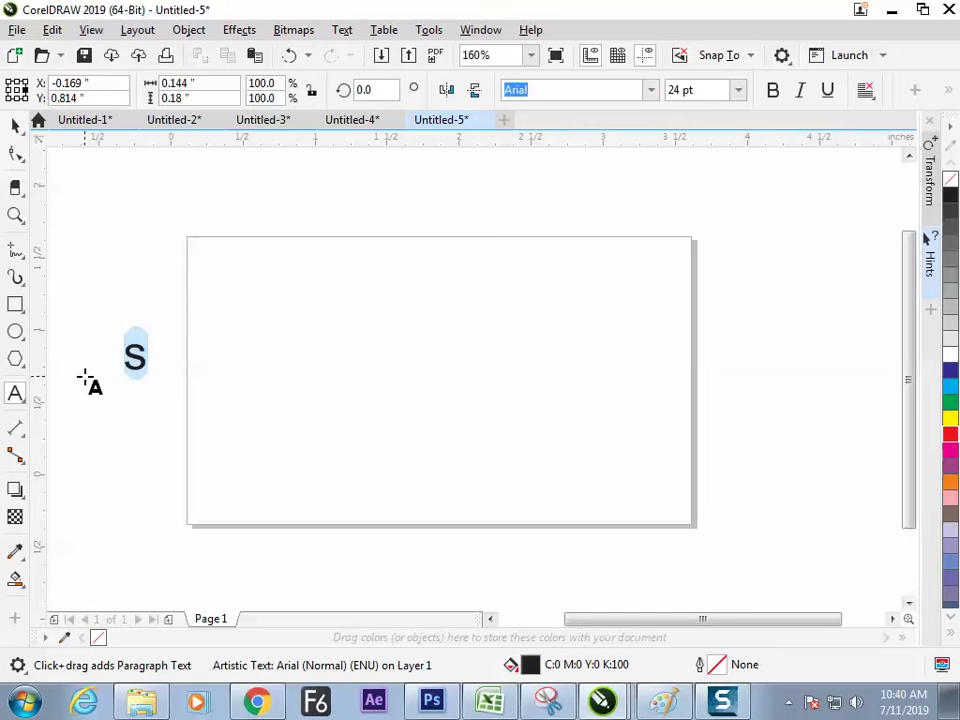
pyautogui.click(771, 92)
pyautogui.click(17, 127)
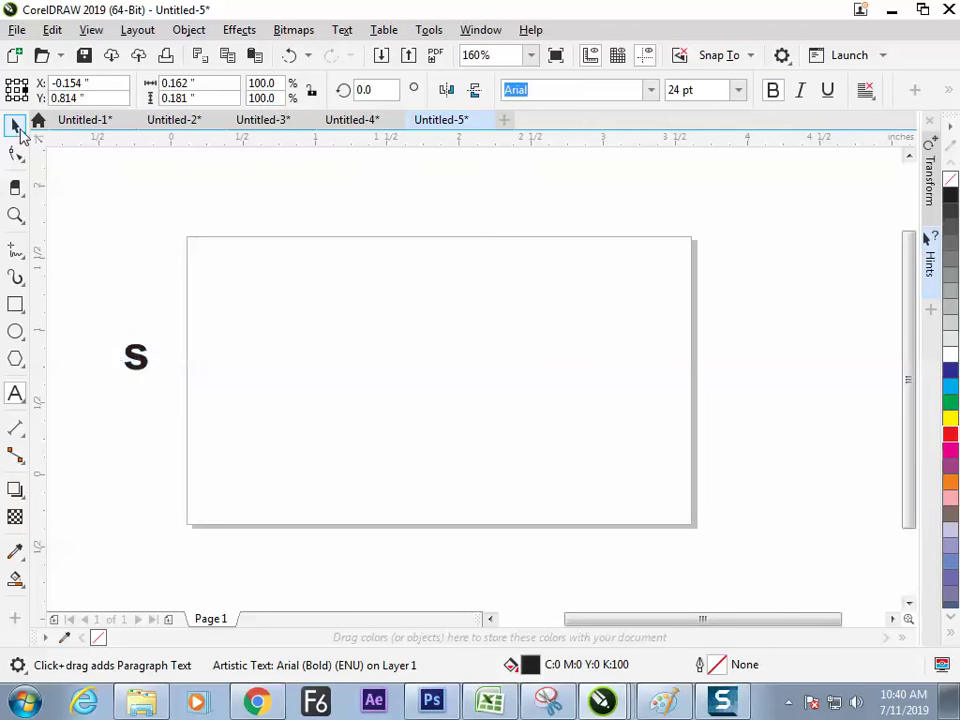
pyautogui.click(135, 357)
pyautogui.moveTo(152, 375); pyautogui.dragTo(269, 427)
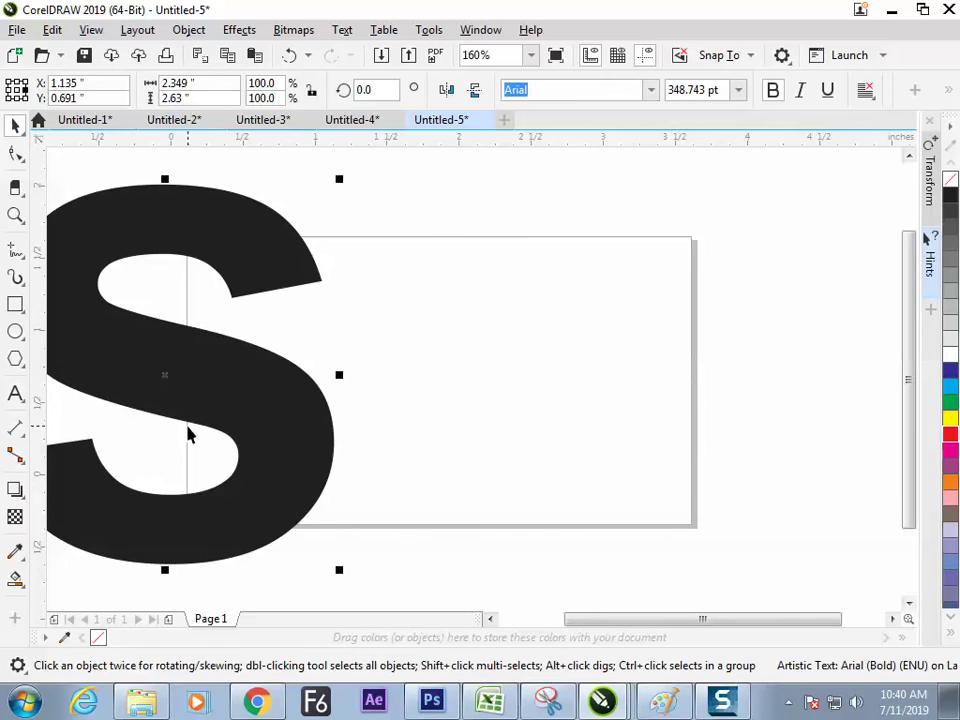
# - Add a page-frame rectangle matching the business card and fill the letter S with red
pyautogui.click(400, 320)
pyautogui.doubleClick(15, 303)
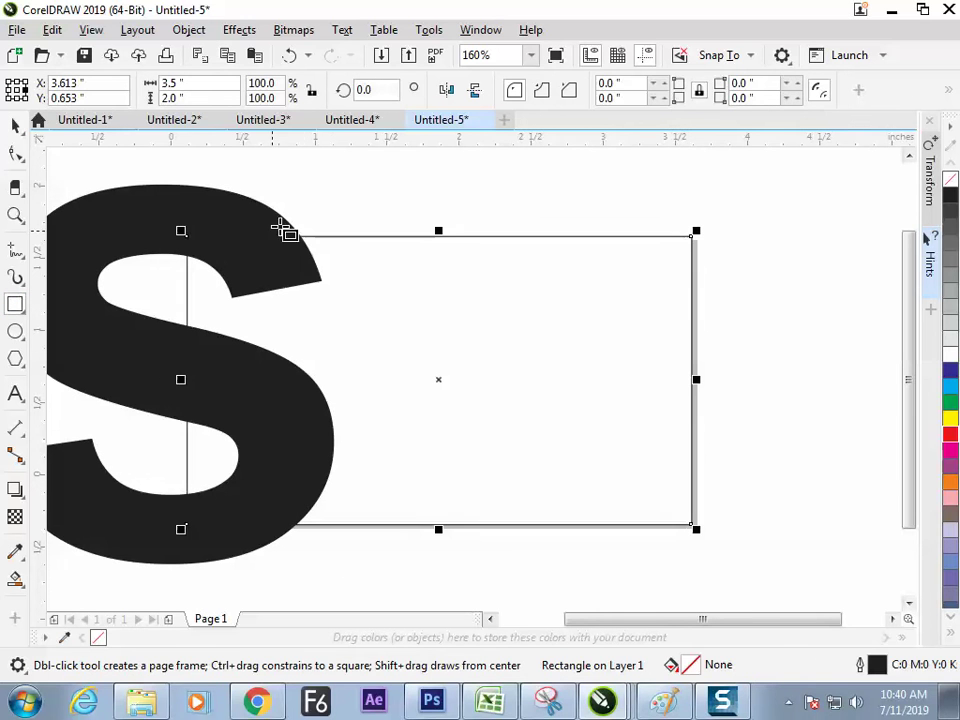
pyautogui.press('space')
pyautogui.click(118, 156)
pyautogui.click(219, 236)
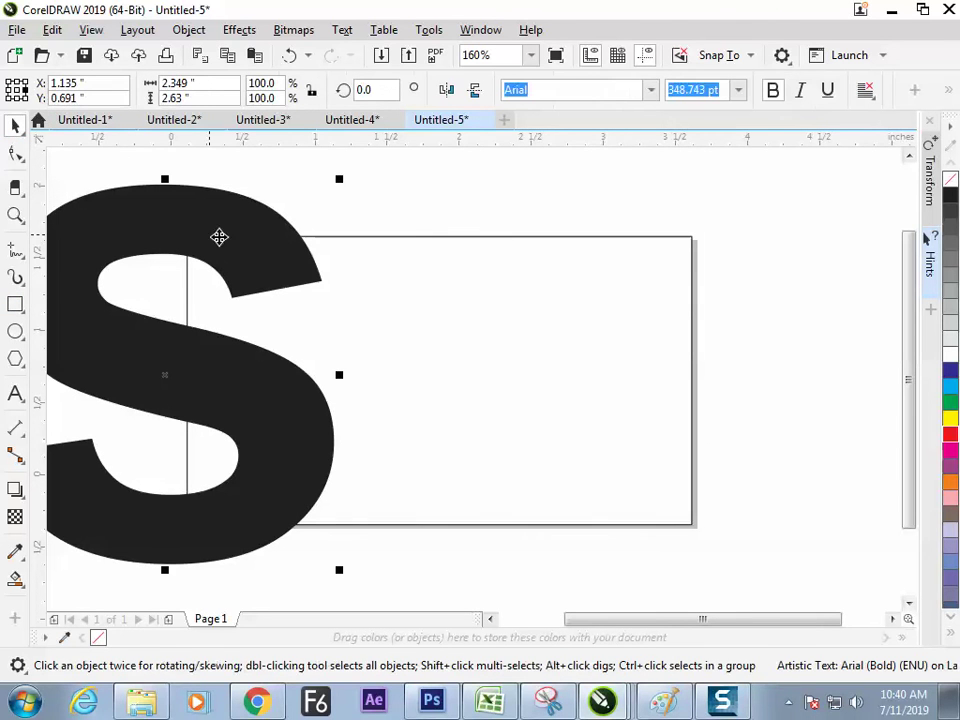
pyautogui.click(949, 435)
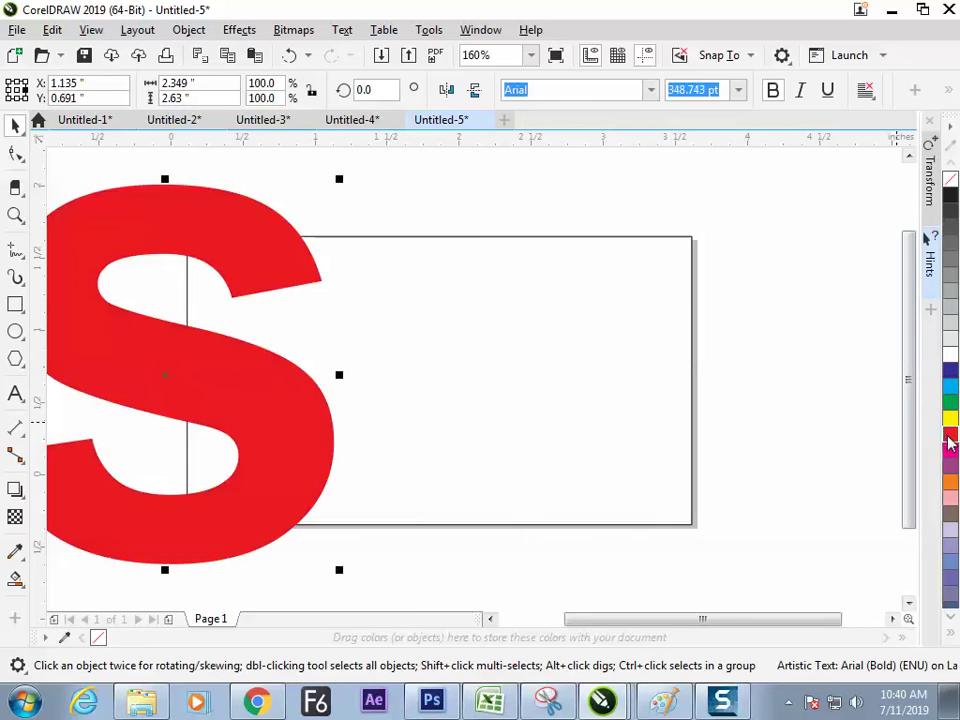
# - PowerClip the red S inside the business-card frame rectangle
pyautogui.click(188, 30)
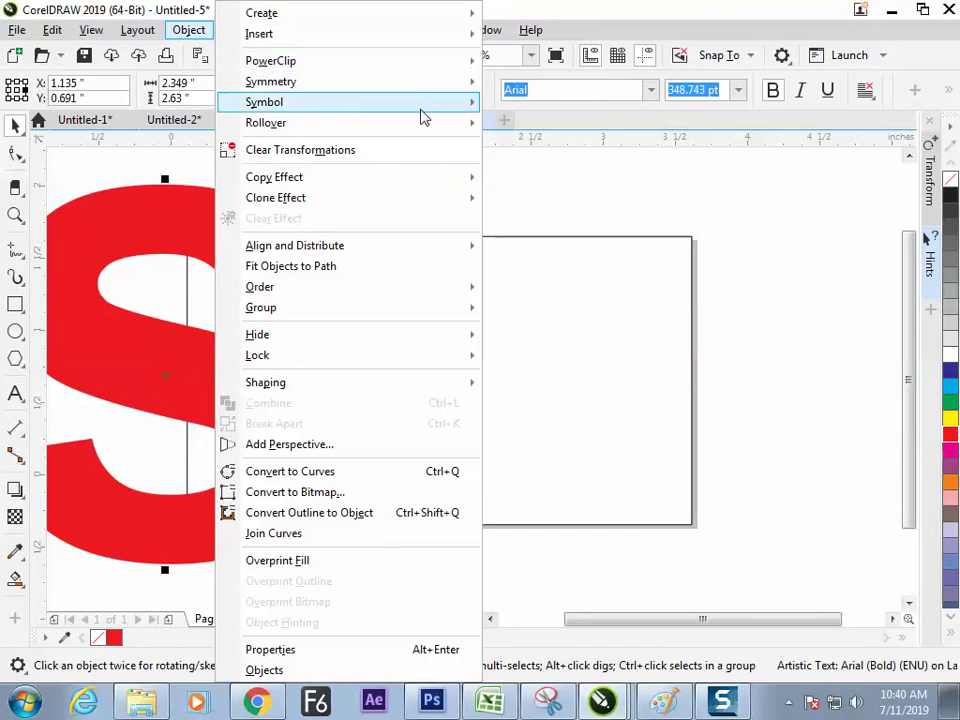
pyautogui.moveTo(411, 62)
pyautogui.click(530, 63)
pyautogui.click(578, 349)
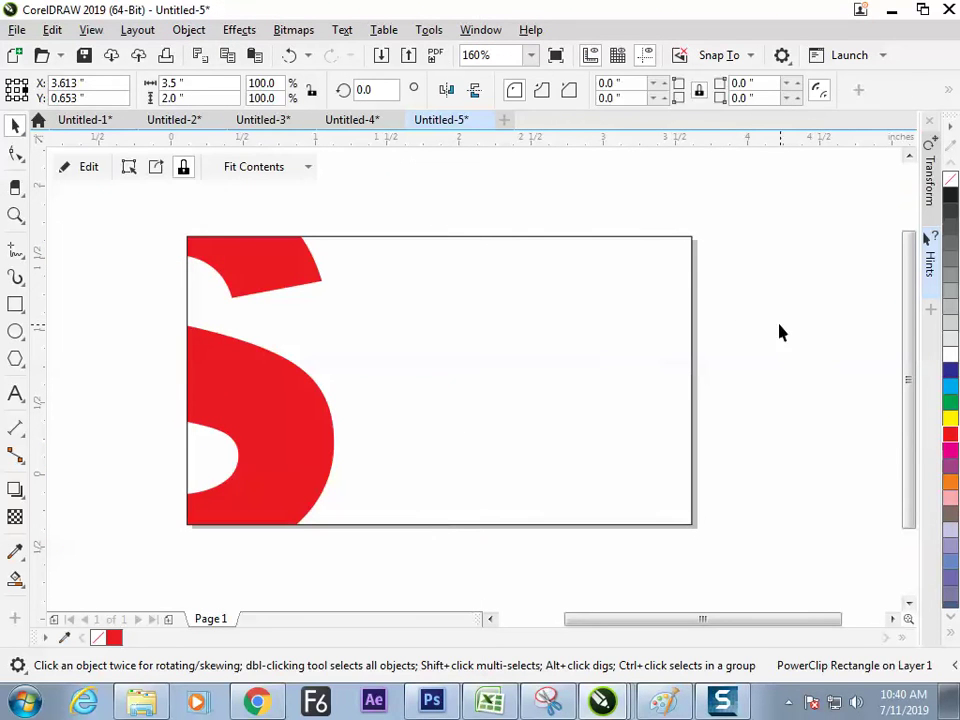
pyautogui.click(790, 323)
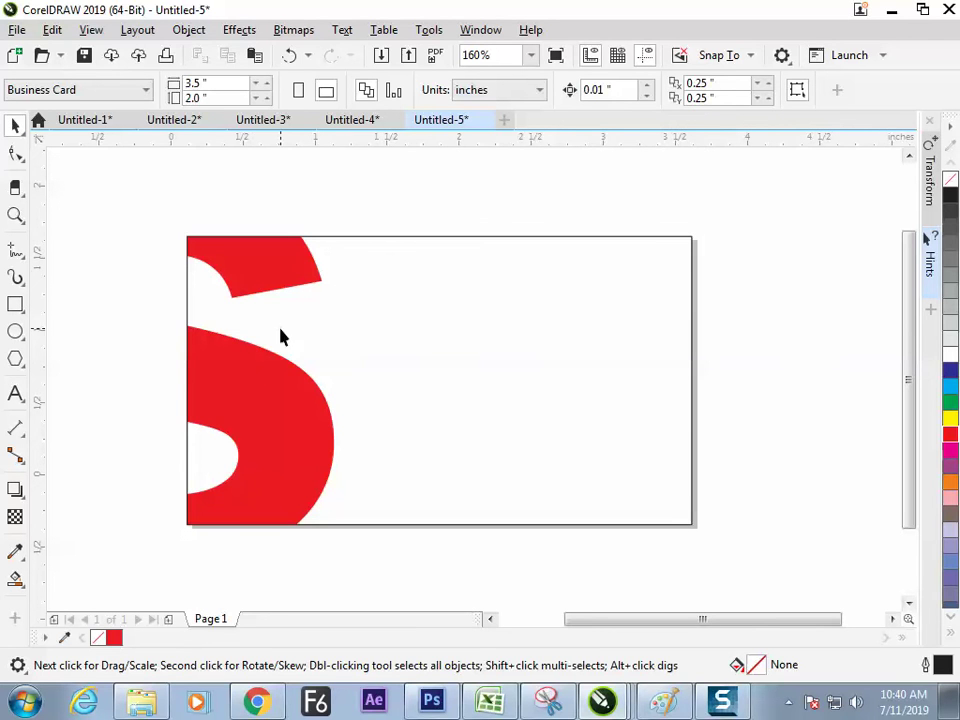
# - Open the card's PowerClip contents for editing and rotate the red S to about 247.5 degrees
pyautogui.doubleClick(259, 404)
pyautogui.click(270, 402)
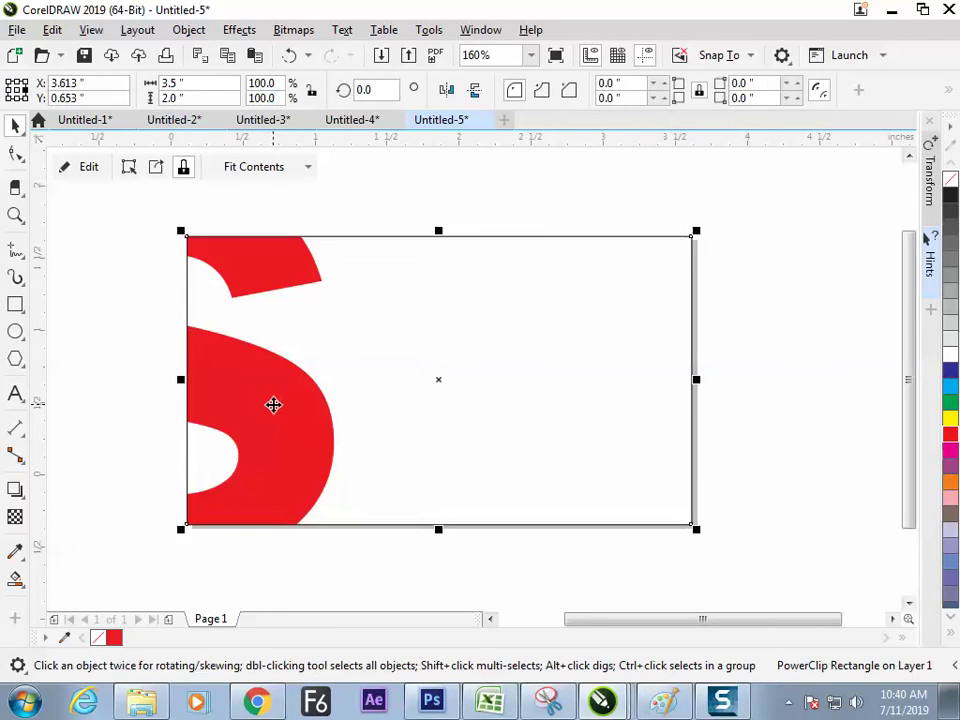
pyautogui.click(272, 404)
pyautogui.click(148, 360)
pyautogui.click(148, 360)
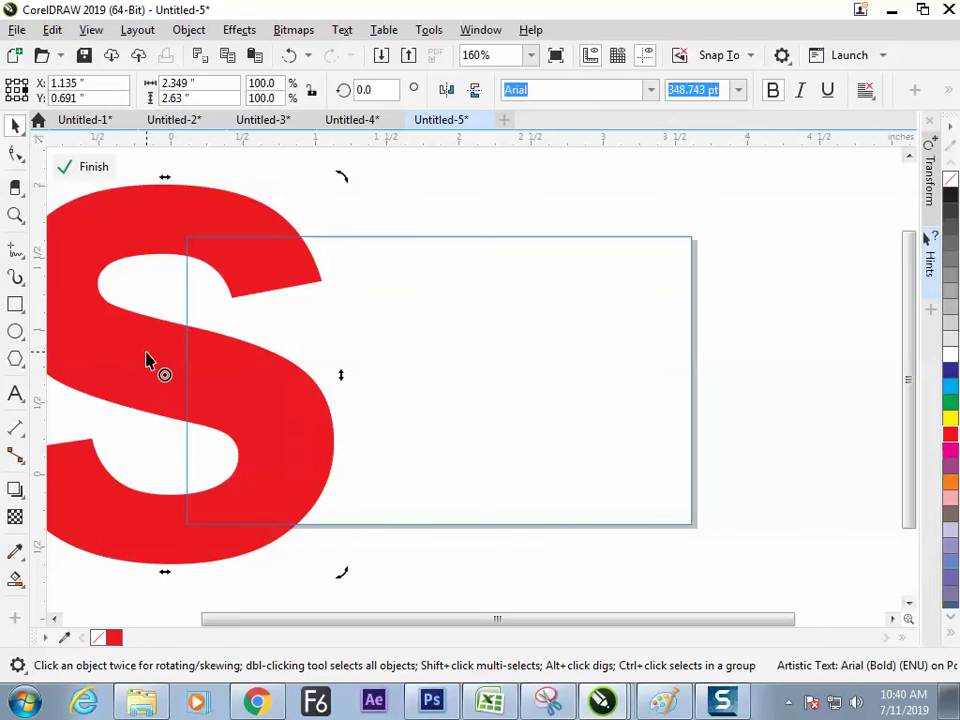
pyautogui.moveTo(343, 171); pyautogui.dragTo(321, 639)
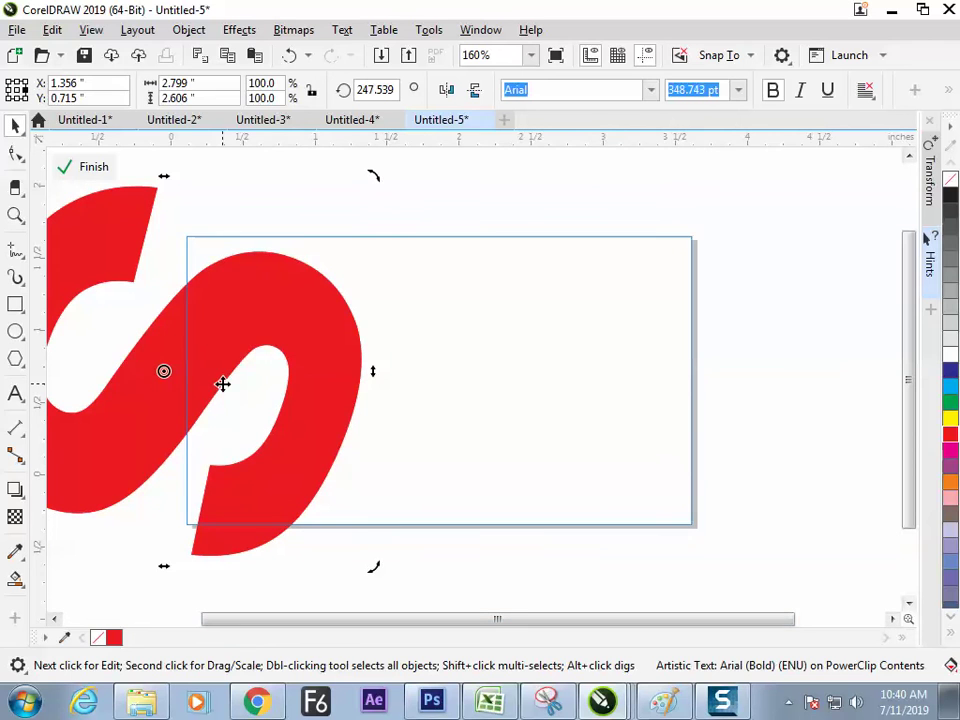
# - Place a copy of the rotated S over the card's upper-right corner and finish editing the PowerClip contents
pyautogui.moveTo(189, 328); pyautogui.dragTo(681, 280)
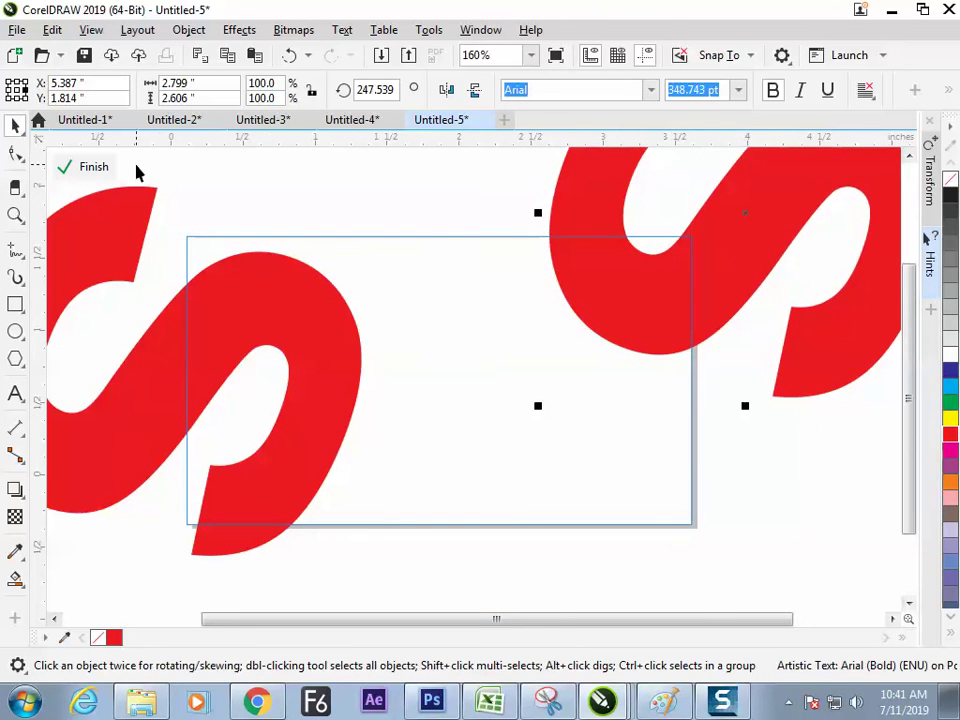
pyautogui.click(100, 167)
pyautogui.click(172, 349)
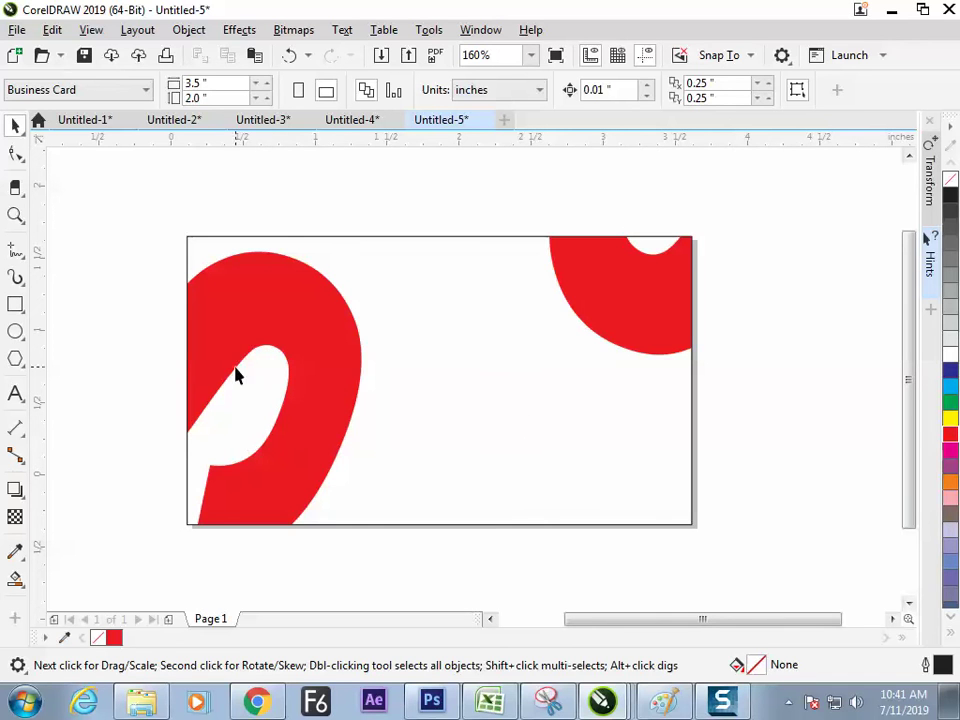
# - Reopen the PowerClip contents, draw a thin horizontal bar about 4.36 by 0.18 inches across the card's lower part, and fill it black
pyautogui.click(15, 304)
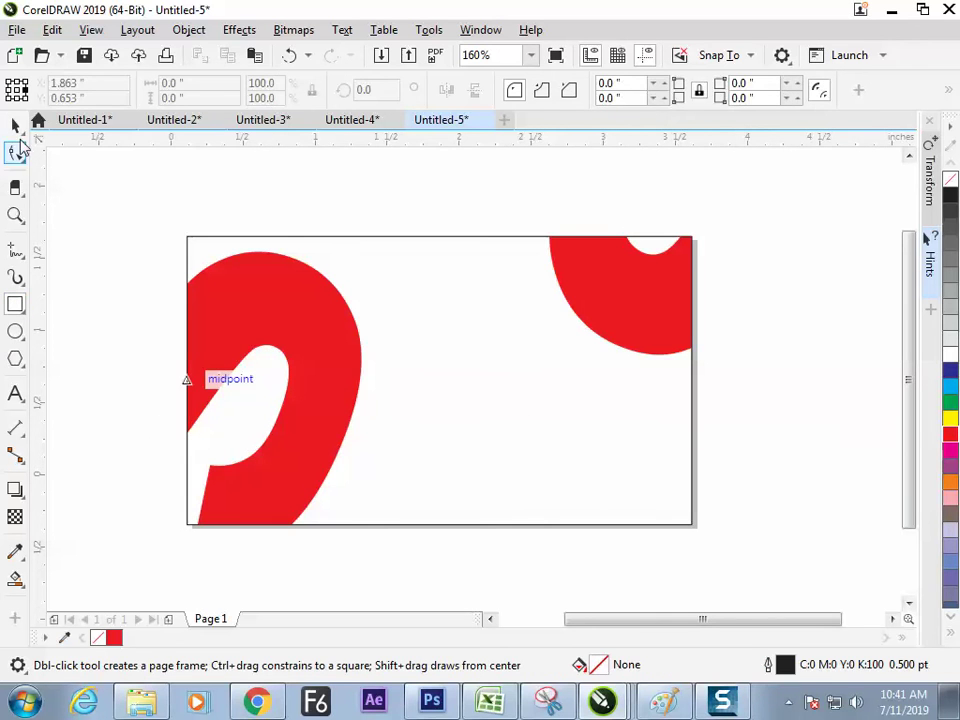
pyautogui.press('space')
pyautogui.click(261, 326)
pyautogui.doubleClick(276, 336)
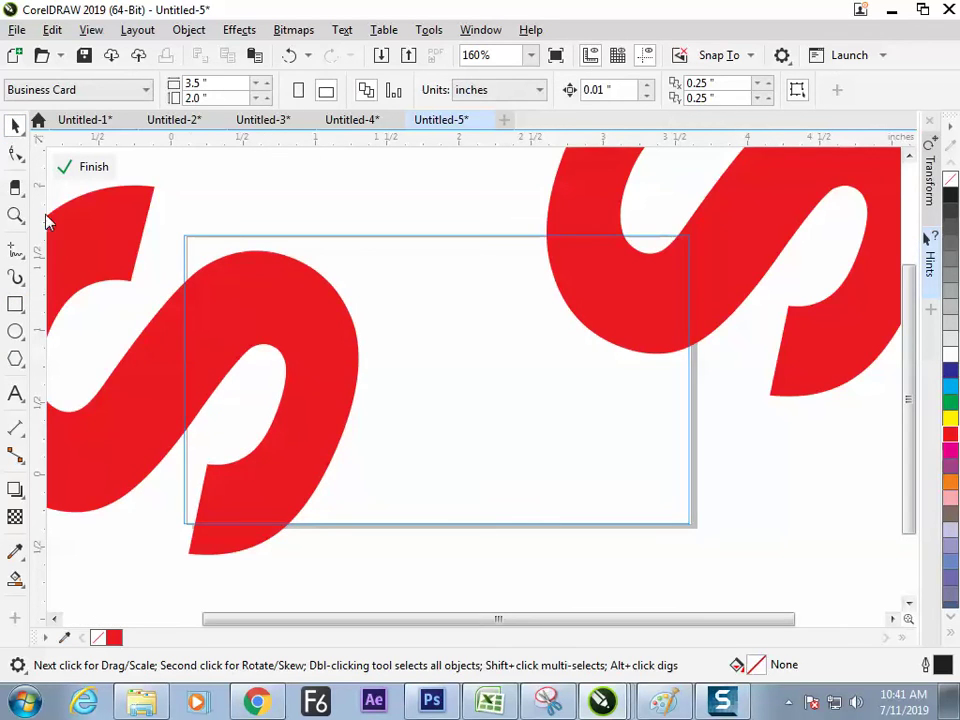
pyautogui.click(15, 306)
pyautogui.moveTo(108, 447); pyautogui.dragTo(736, 472)
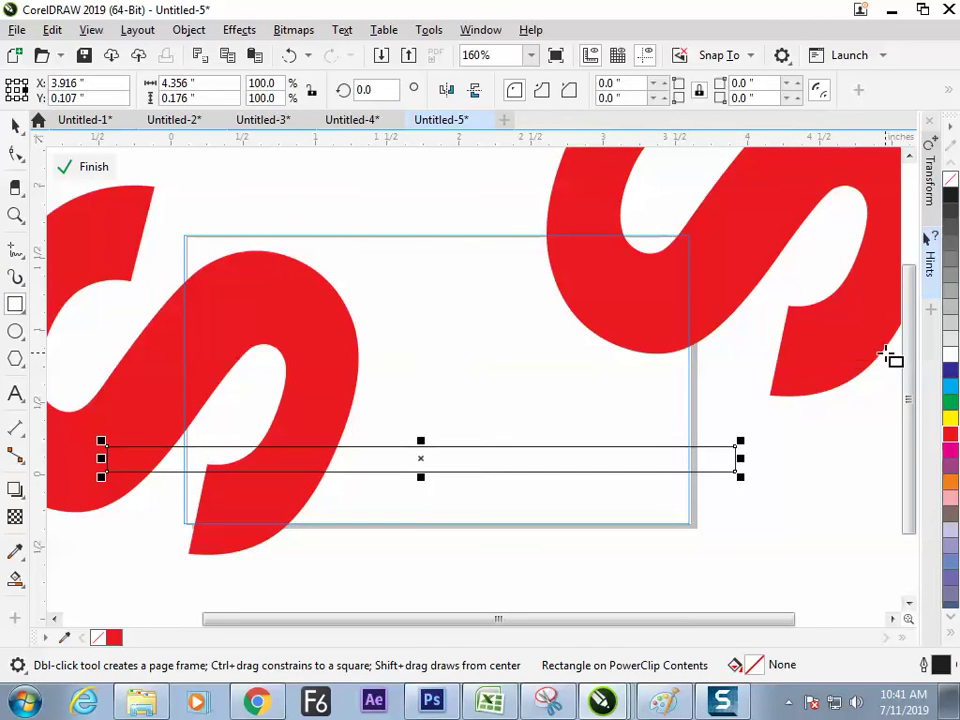
pyautogui.click(951, 376)
pyautogui.click(950, 196)
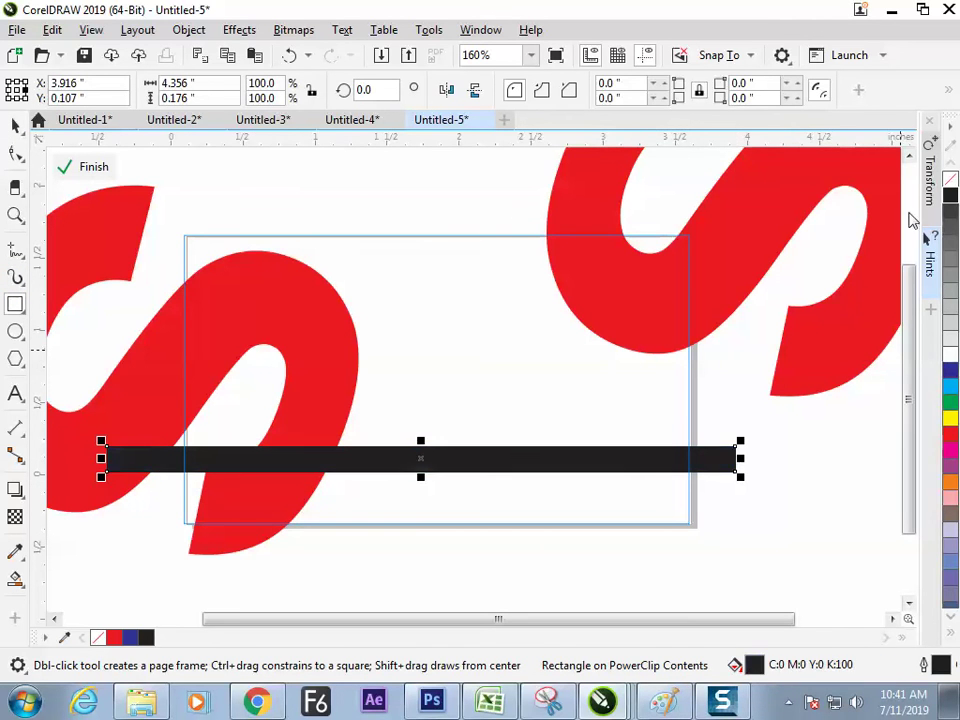
# - Finish editing the PowerClip contents and centre the whole clipped business card on the page
pyautogui.click(93, 166)
pyautogui.click(129, 553)
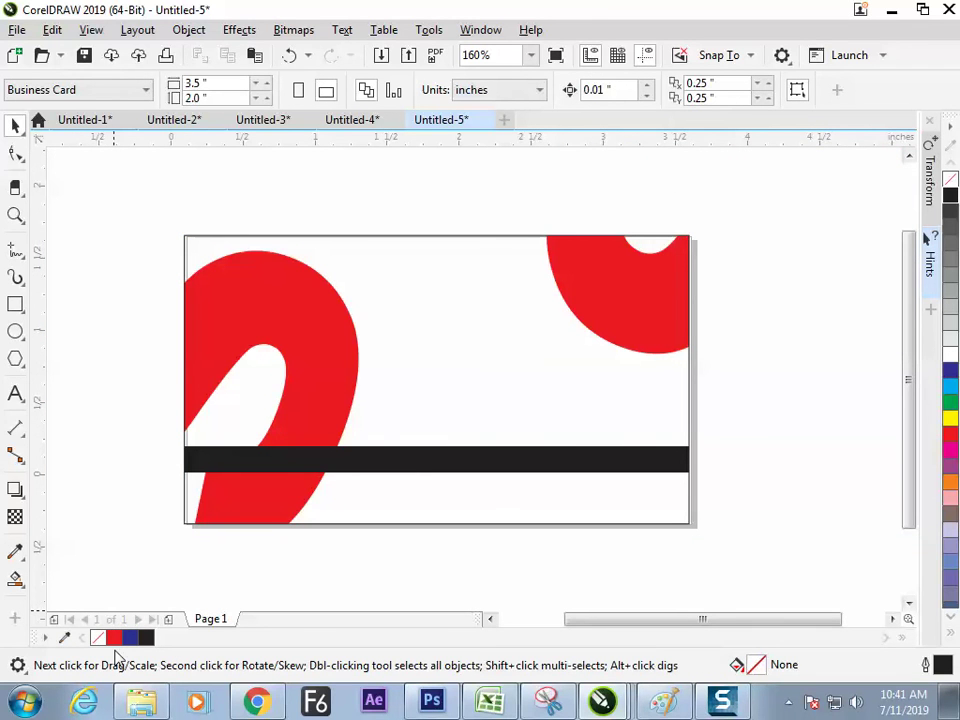
pyautogui.click(255, 338)
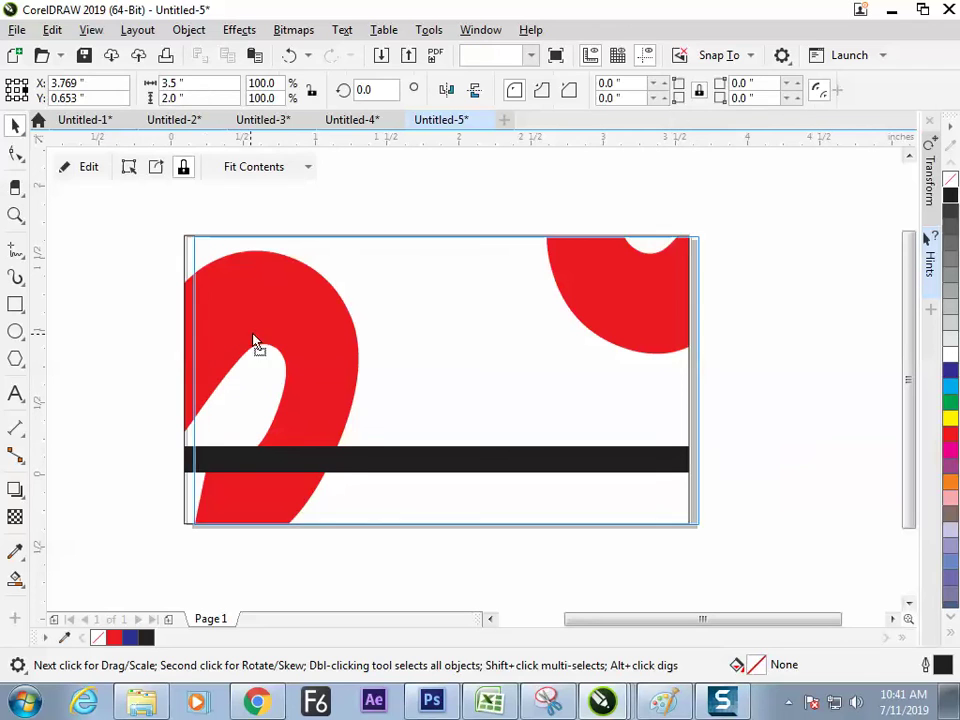
pyautogui.moveTo(255, 338); pyautogui.dragTo(396, 394)
pyautogui.moveTo(532, 391); pyautogui.dragTo(570, 399)
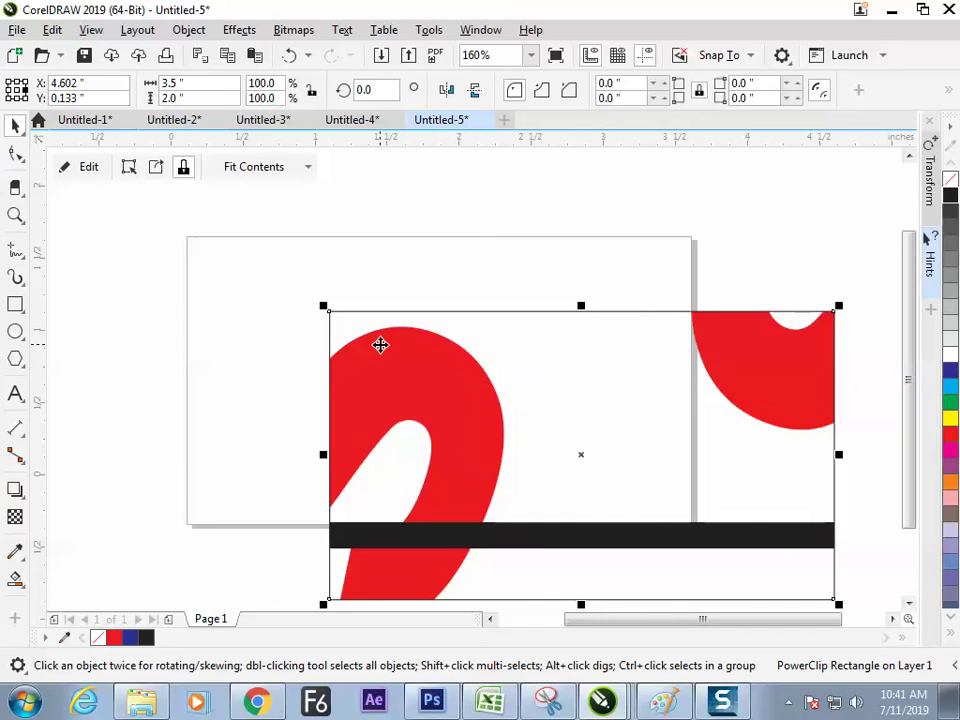
pyautogui.press('p')
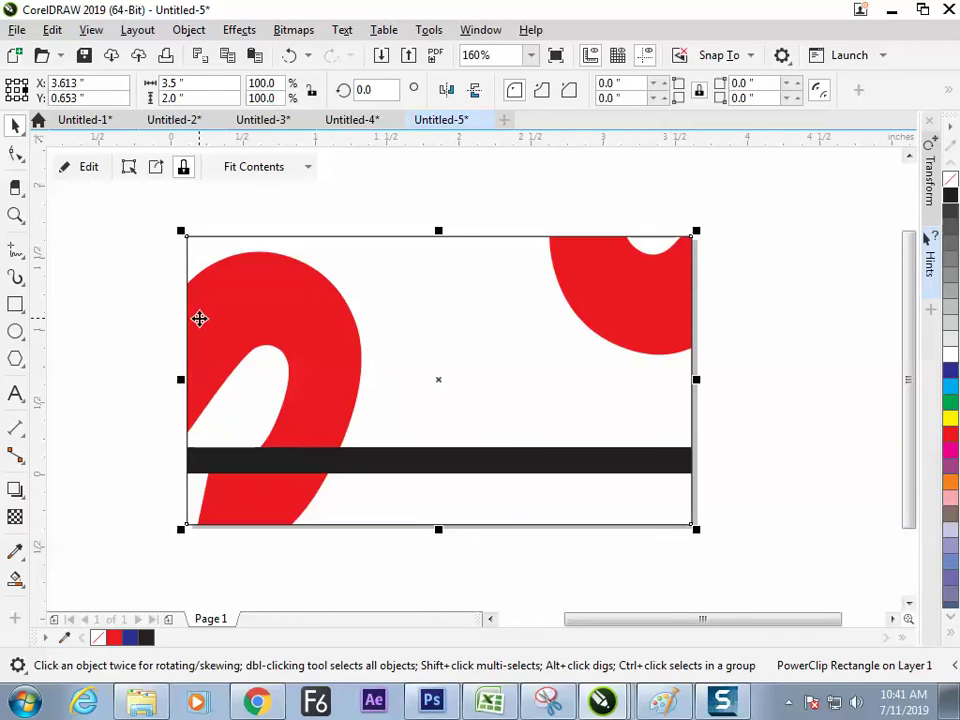
# - Move the clipped card away from the page repeatedly, recentring it on the page each time, and deselect it
pyautogui.moveTo(255, 363); pyautogui.dragTo(622, 530)
pyautogui.press('p')
pyautogui.moveTo(289, 330); pyautogui.dragTo(632, 460)
pyautogui.press('p')
pyautogui.moveTo(425, 382); pyautogui.dragTo(530, 440)
pyautogui.press('p')
pyautogui.moveTo(277, 328); pyautogui.dragTo(275, 320)
pyautogui.press('p')
pyautogui.moveTo(313, 450); pyautogui.dragTo(555, 467)
pyautogui.moveTo(678, 483); pyautogui.dragTo(156, 598)
pyautogui.press('p')
pyautogui.click(94, 279)
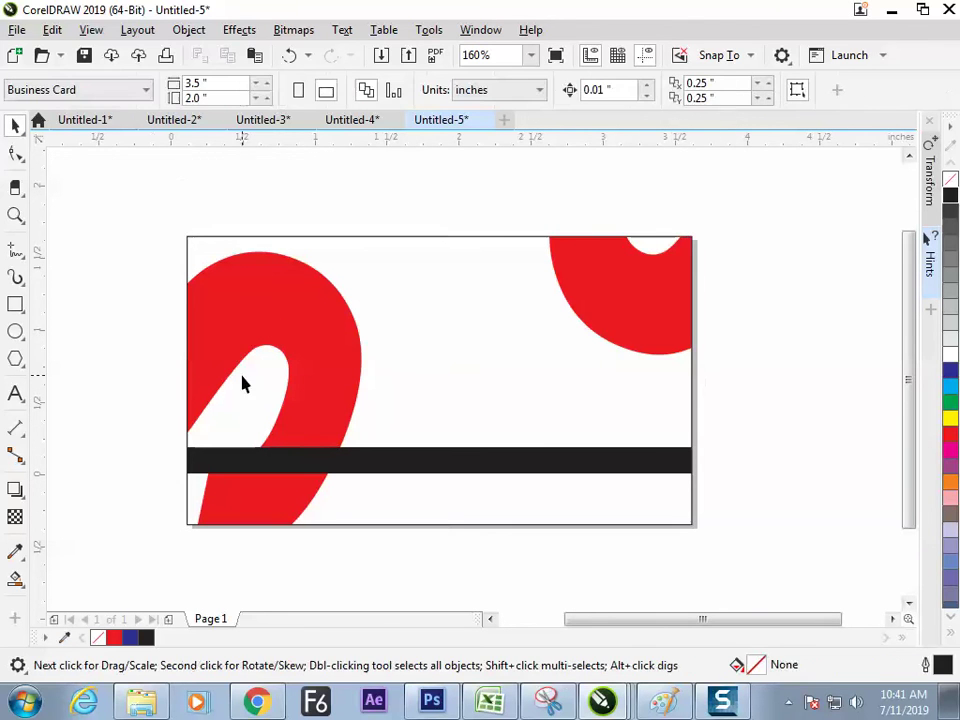
# - Reopen the card's PowerClip contents and fill the thin horizontal bar with green
pyautogui.doubleClick(302, 460)
pyautogui.click(309, 463)
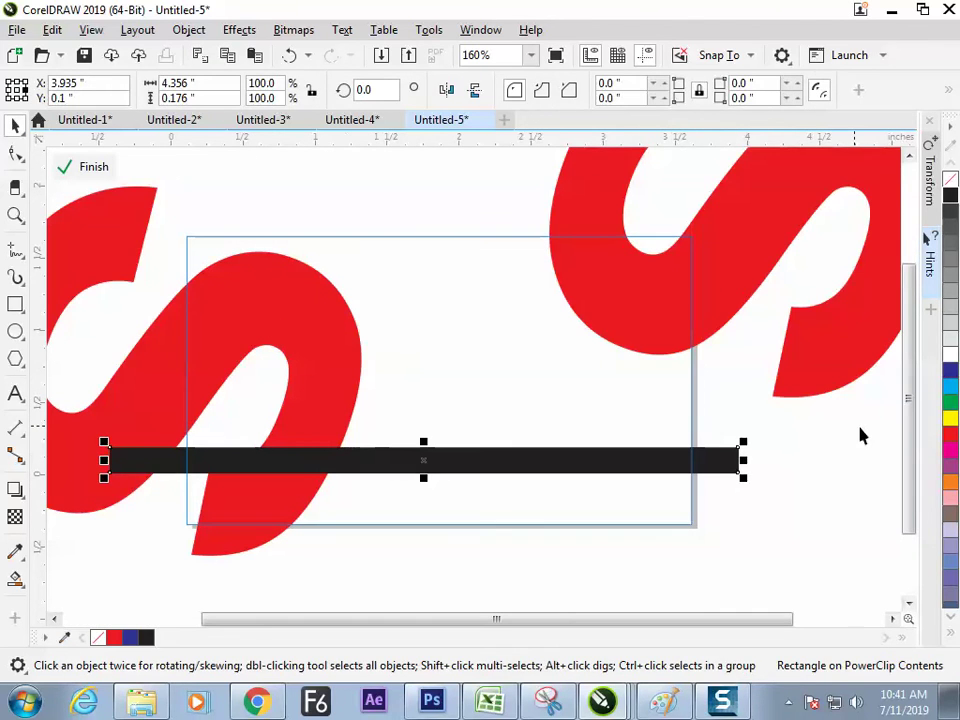
pyautogui.click(949, 403)
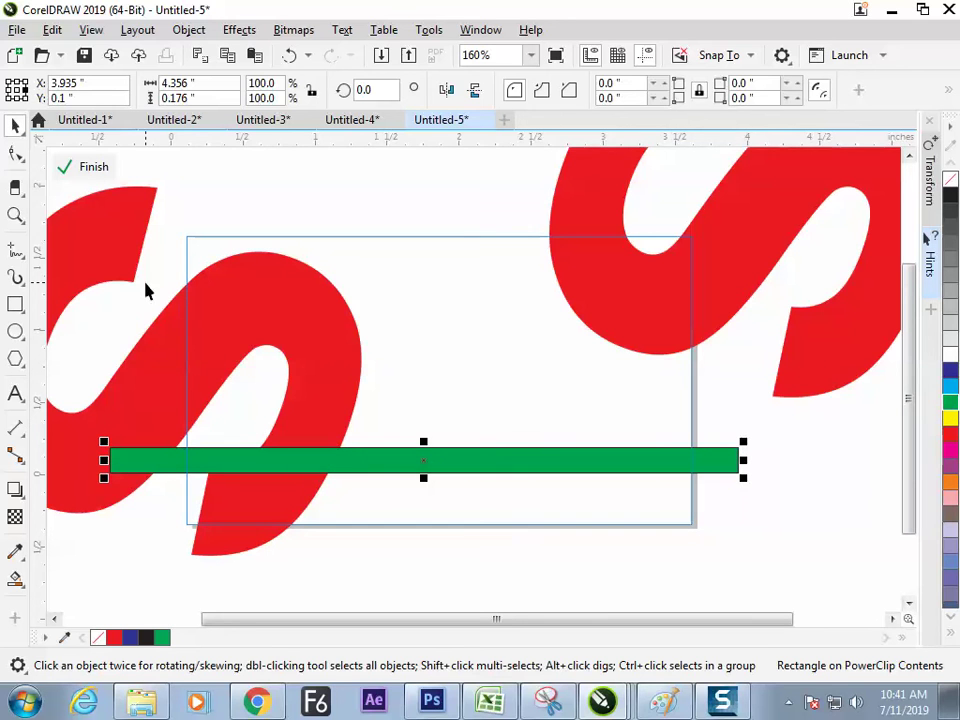
# - Apply transparency with the Add merge mode to the green bar, finish editing the PowerClip contents and deselect the card
pyautogui.click(15, 516)
pyautogui.click(246, 92)
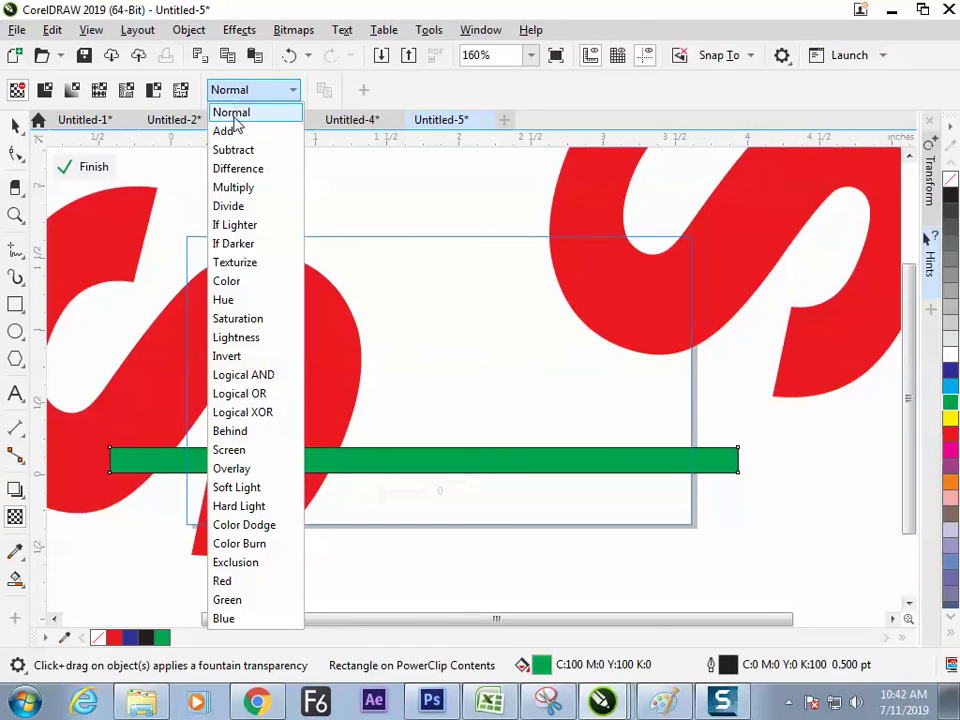
pyautogui.click(224, 131)
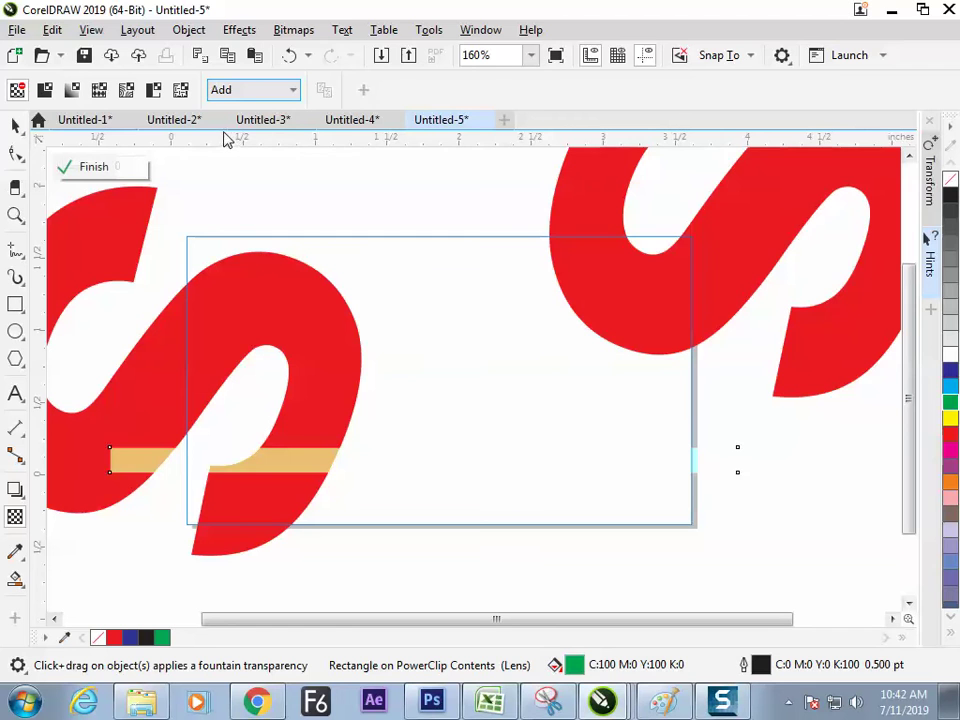
pyautogui.moveTo(111, 163); pyautogui.dragTo(60, 171)
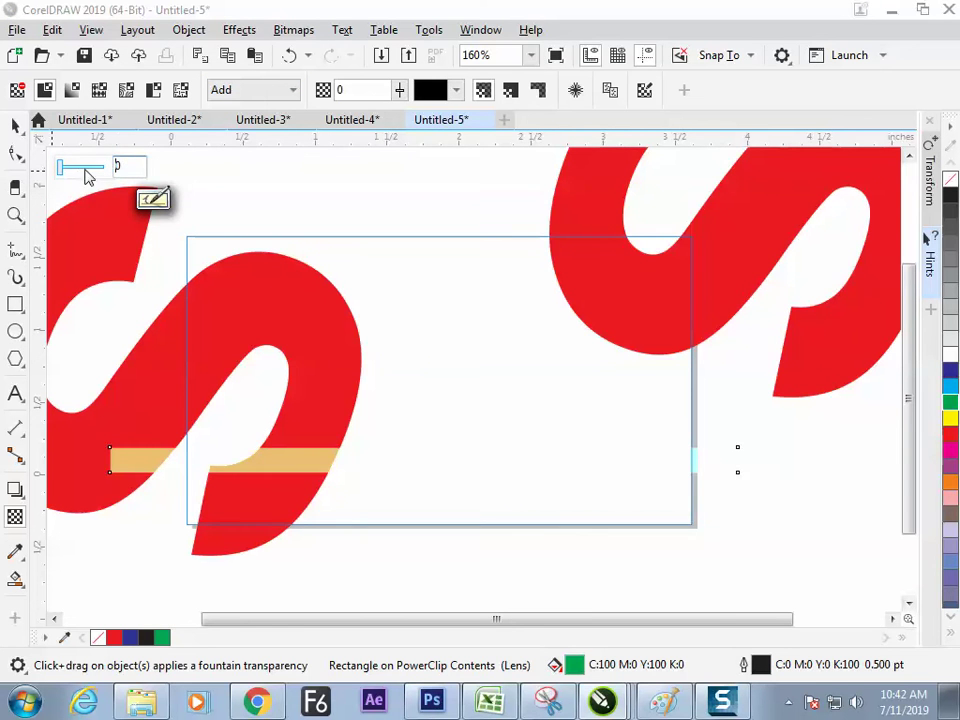
pyautogui.click(92, 166)
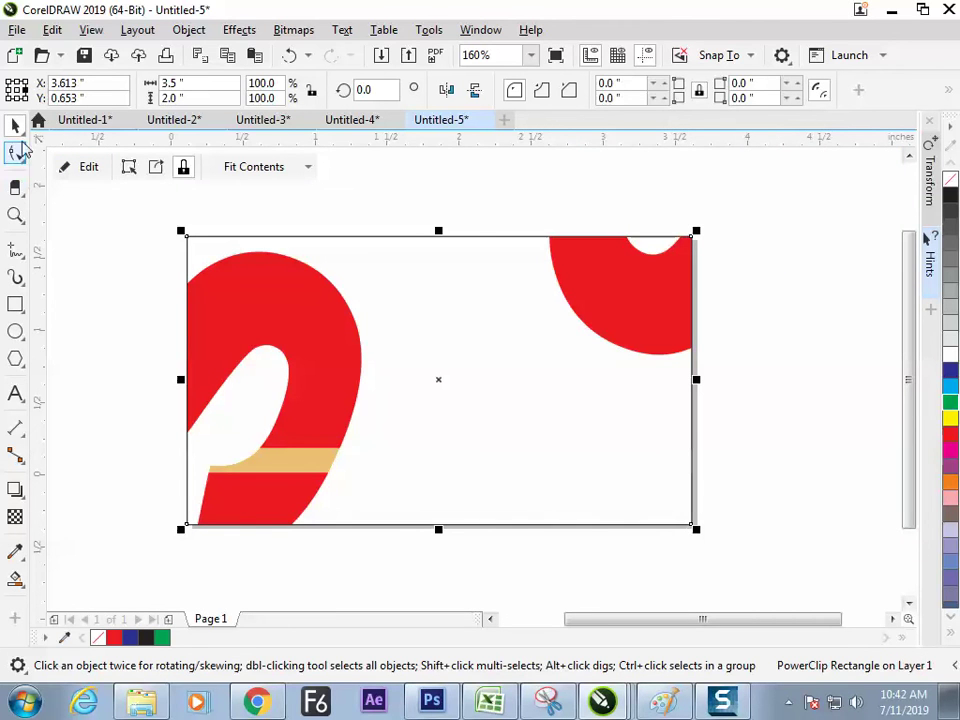
pyautogui.click(97, 255)
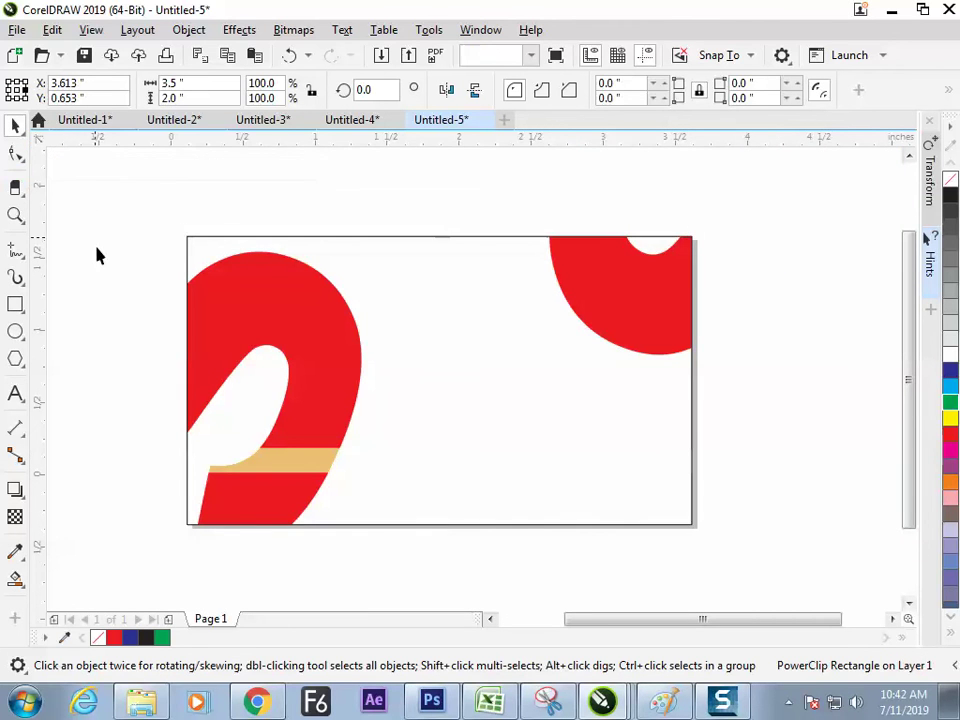
pyautogui.click(340, 384)
pyautogui.click(336, 388)
pyautogui.click(384, 311)
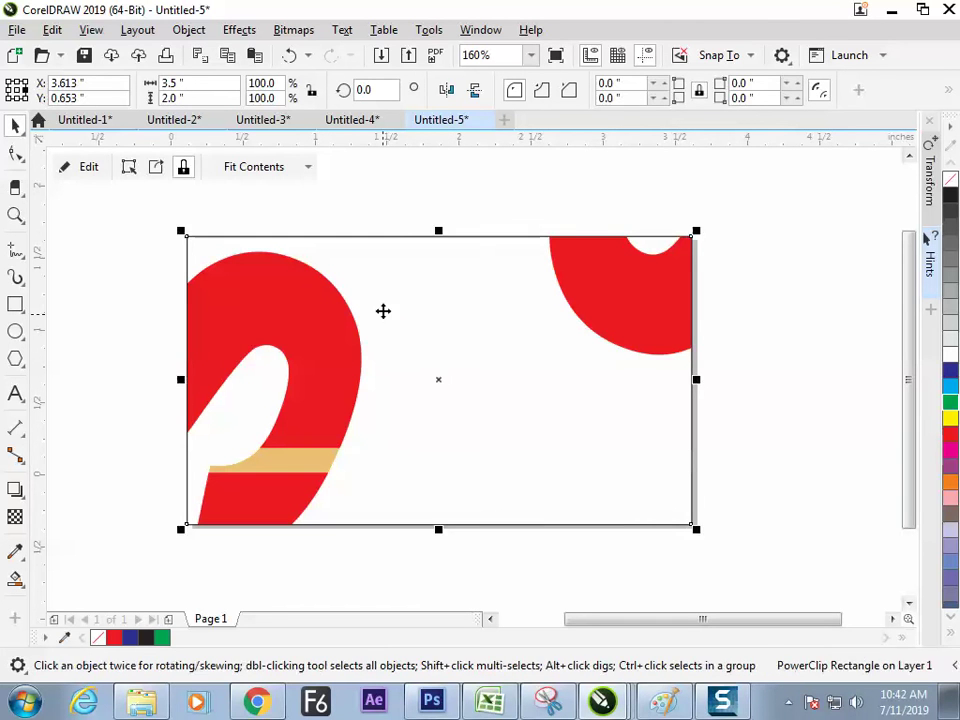
pyautogui.click(425, 213)
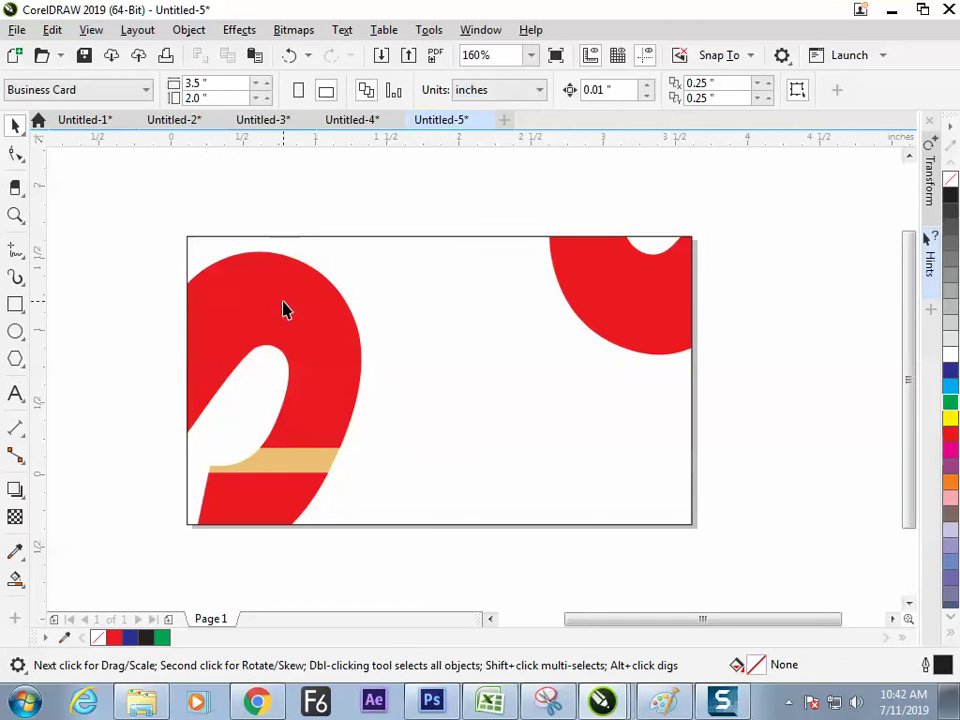
pyautogui.click(276, 335)
# - Switch to the Untitled-4 book-cover document and open its PowerClip contents for editing with nothing selected
pyautogui.click(362, 121)
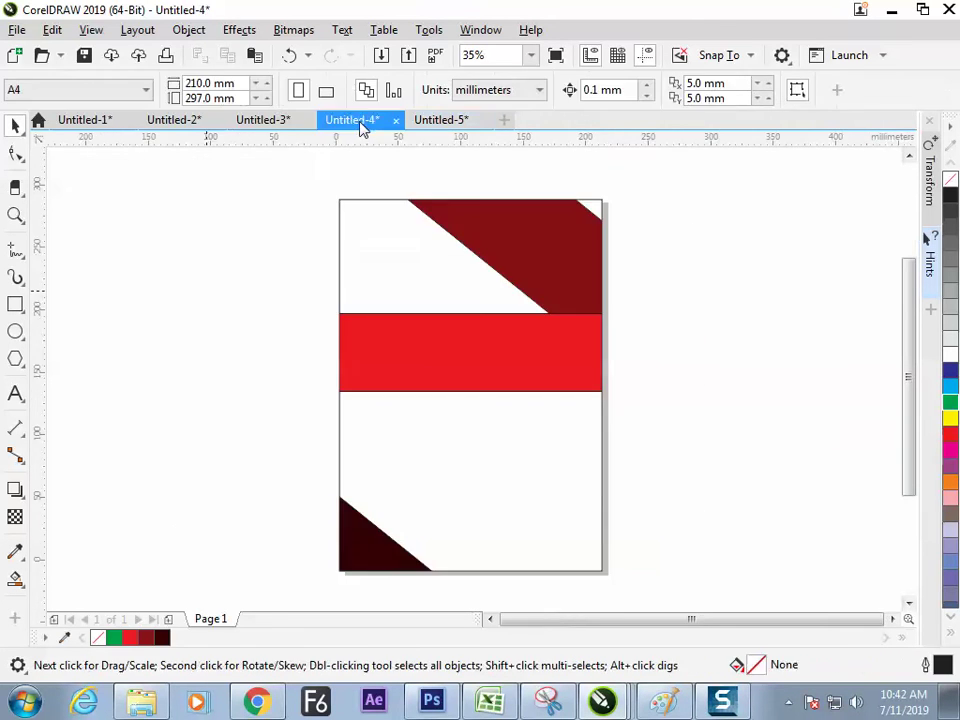
pyautogui.click(435, 121)
pyautogui.click(386, 120)
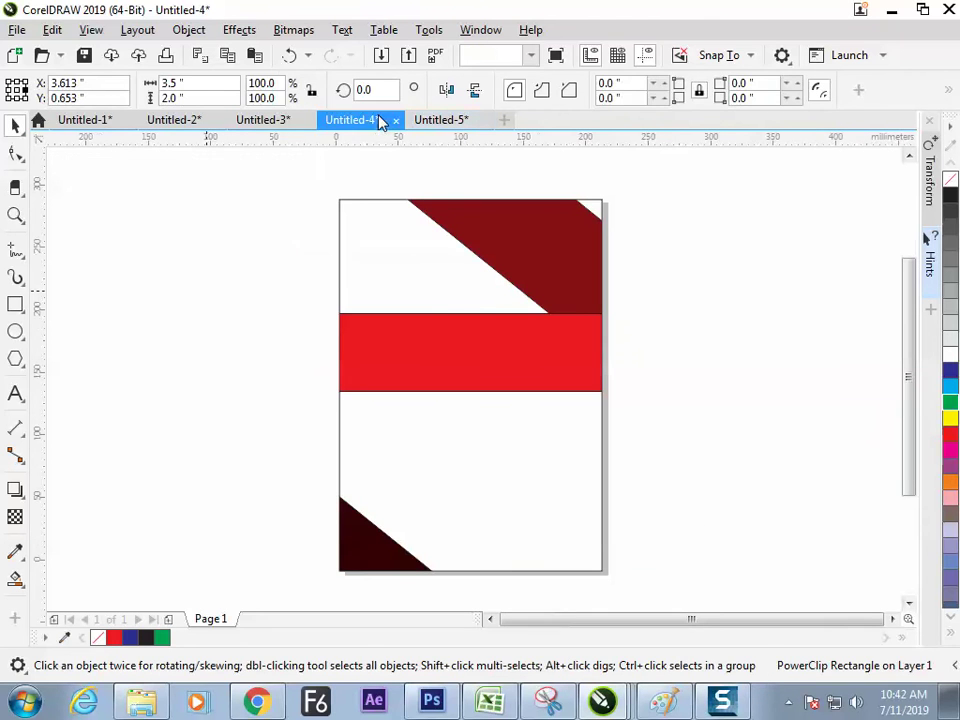
pyautogui.keyDown('ctrl'); pyautogui.click(544, 244); pyautogui.keyUp('ctrl')
pyautogui.click(544, 242)
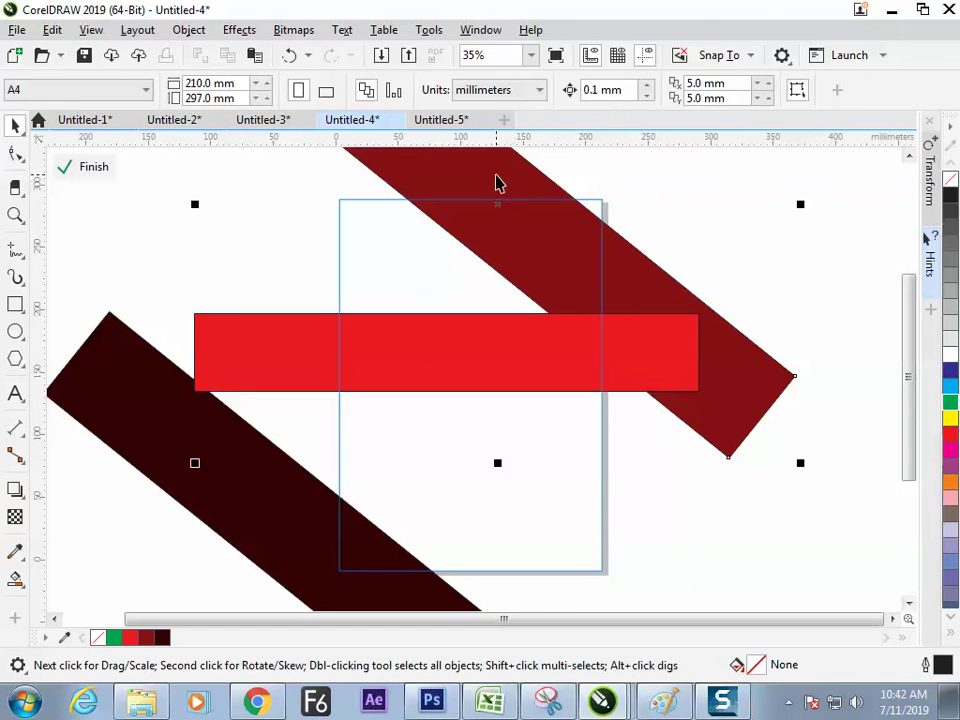
pyautogui.moveTo(474, 186); pyautogui.dragTo(474, 319)
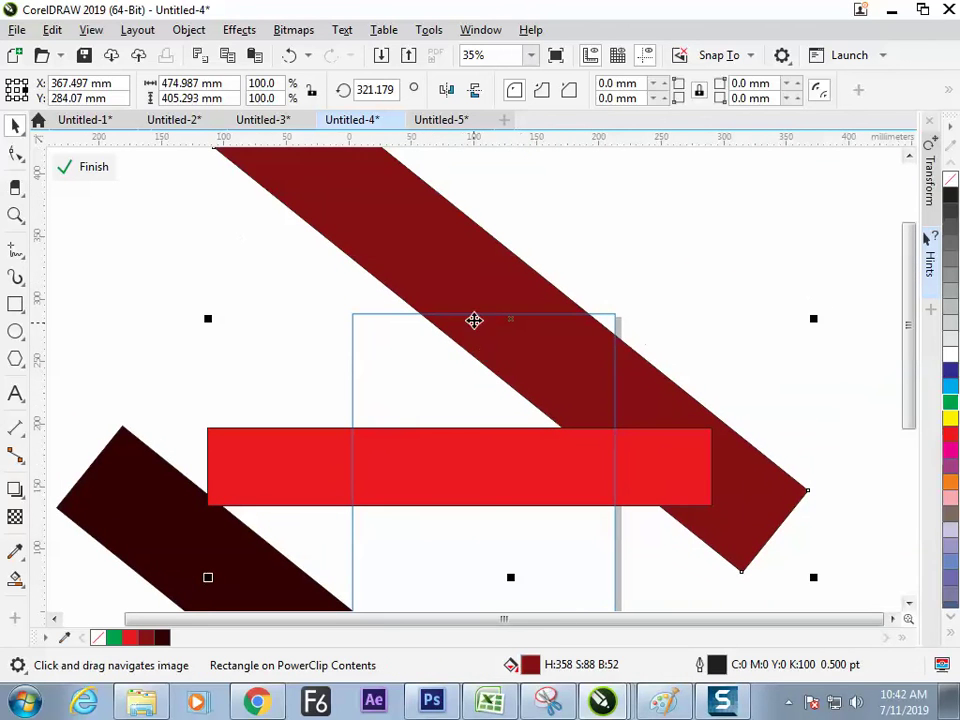
pyautogui.click(190, 215)
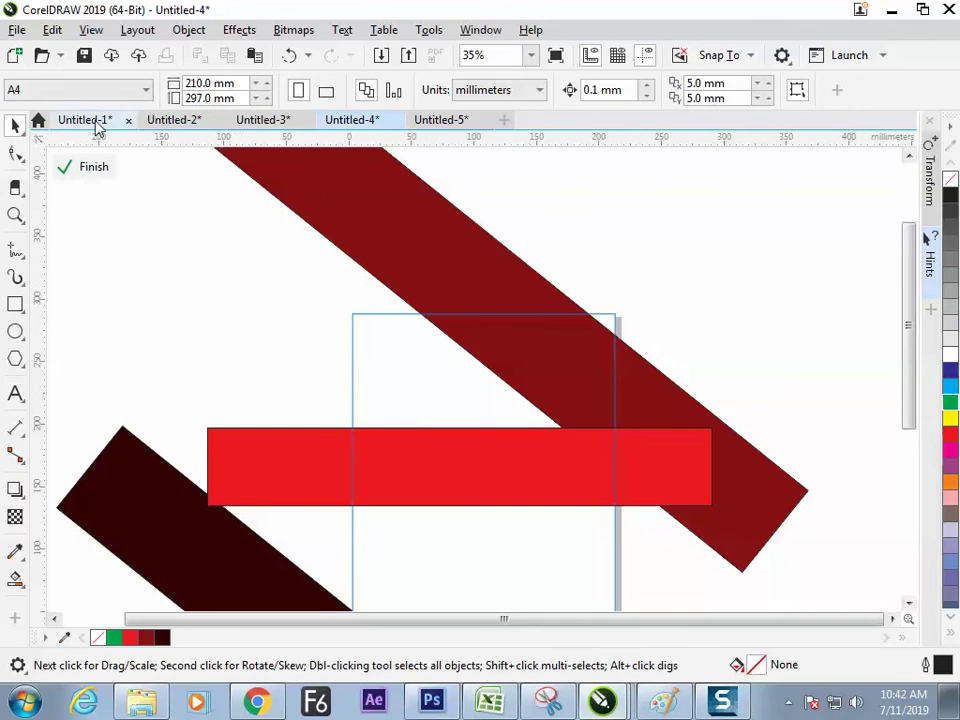
# - Choose Koala.jpg from the Sample Pictures folder for import into the book cover's PowerClip contents
pyautogui.click(17, 29)
pyautogui.click(113, 345)
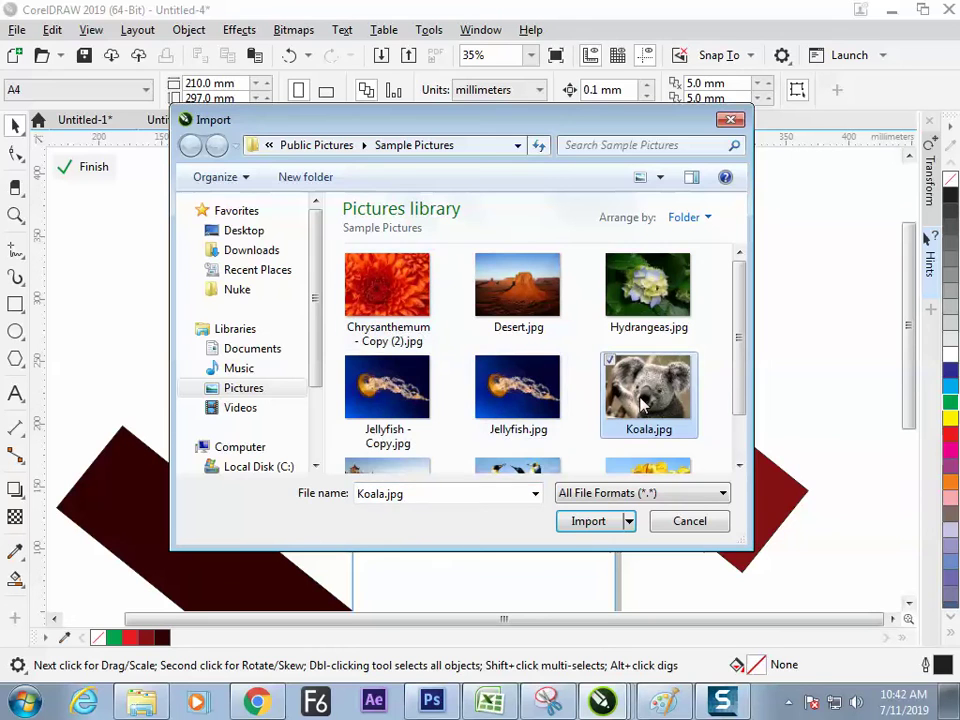
# - Import Koala.jpg into the cover frame's contents and move it up over the lower end of the dark red diagonal band
pyautogui.doubleClick(645, 403)
pyautogui.click(645, 403)
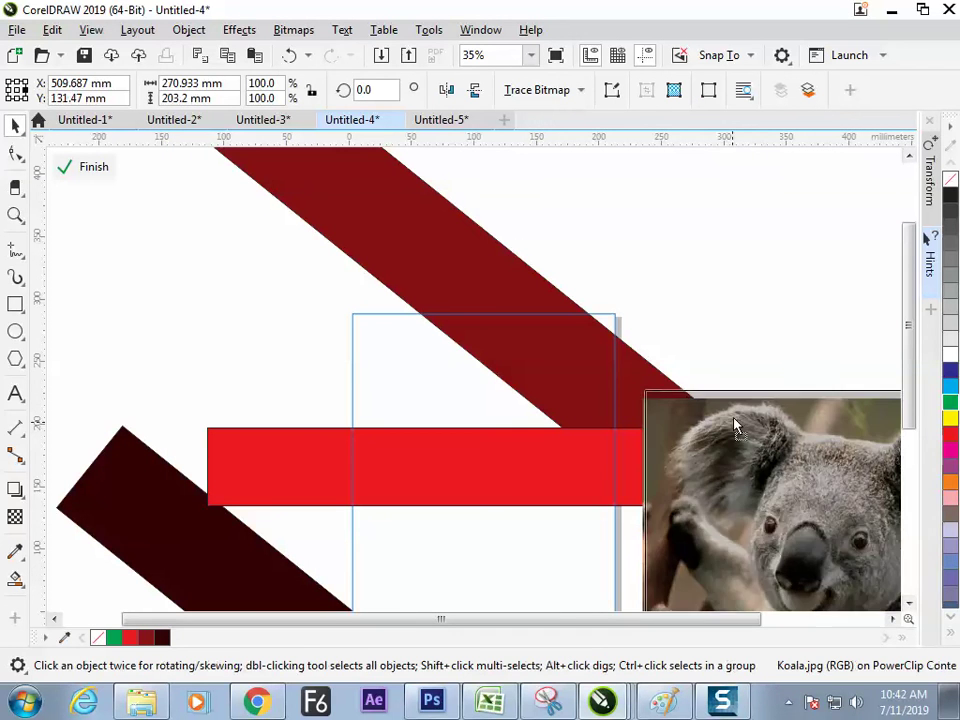
pyautogui.moveTo(717, 452); pyautogui.dragTo(702, 268)
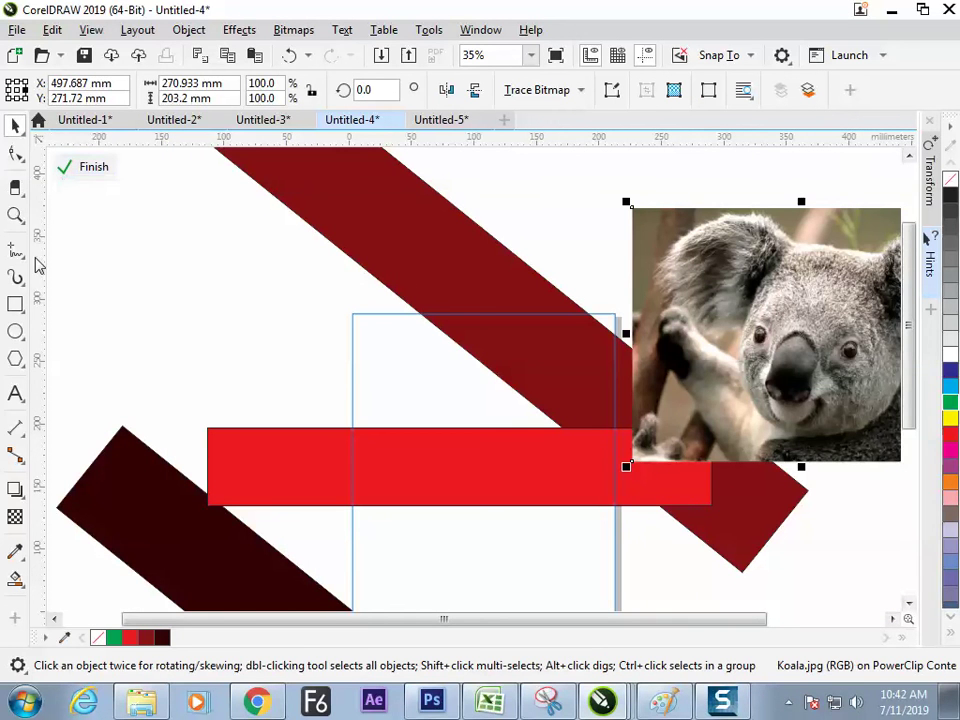
# - PowerClip the koala photo inside the dark red diagonal band
pyautogui.click(240, 29)
pyautogui.click(188, 29)
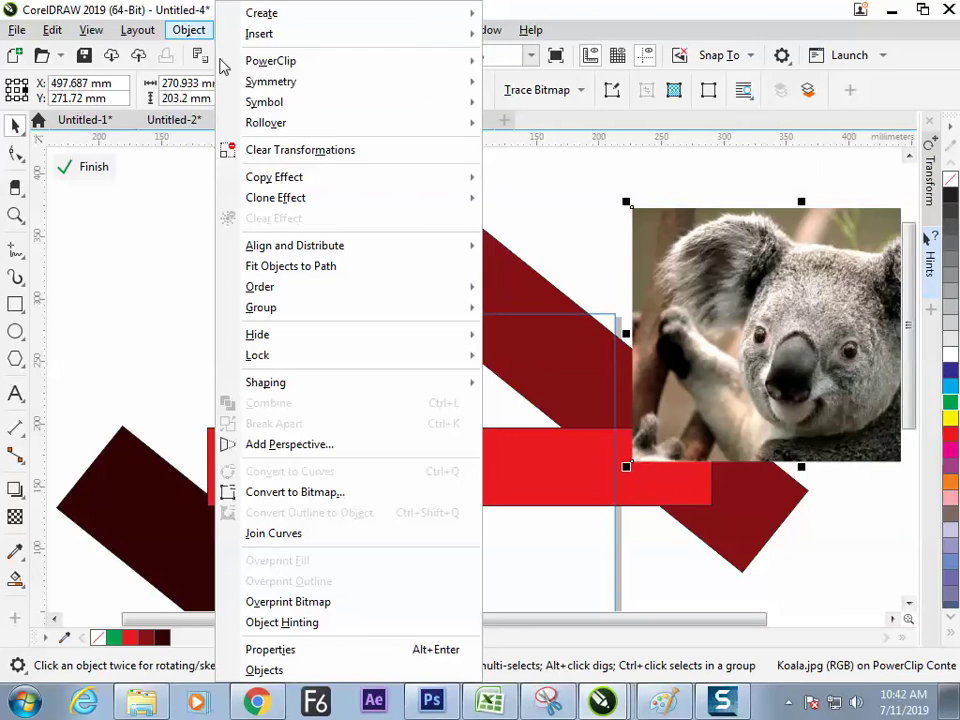
pyautogui.click(500, 63)
pyautogui.click(476, 285)
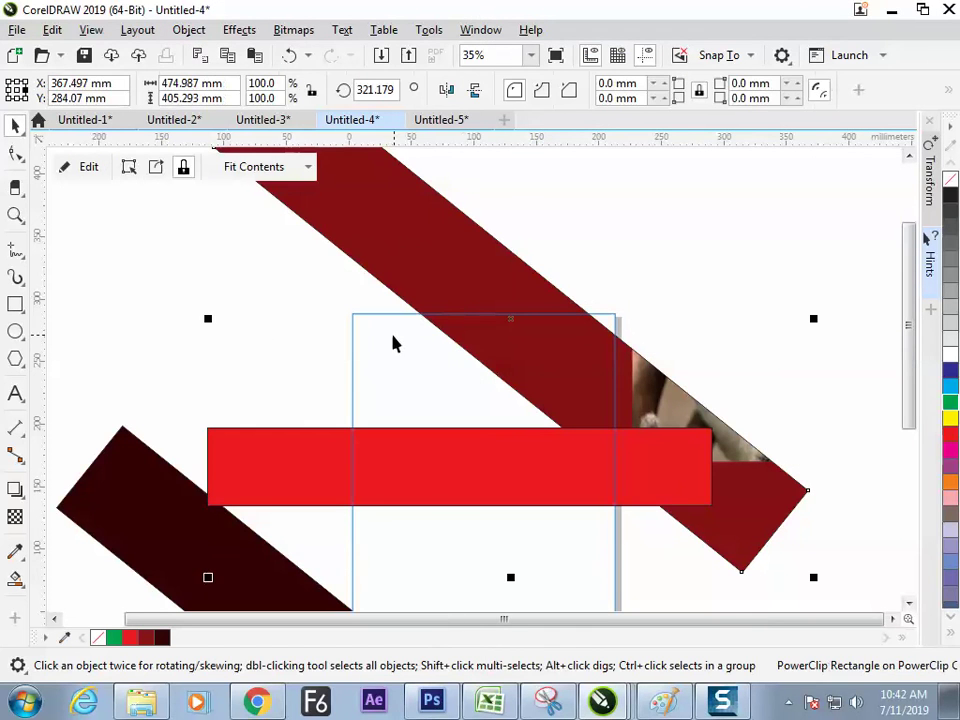
# - Shift the koala photo left inside the diagonal band so its face fills the strip, and finish editing both PowerClip frames
pyautogui.keyDown('ctrl'); pyautogui.click(645, 399); pyautogui.keyUp('ctrl')
pyautogui.moveTo(729, 335); pyautogui.dragTo(488, 343)
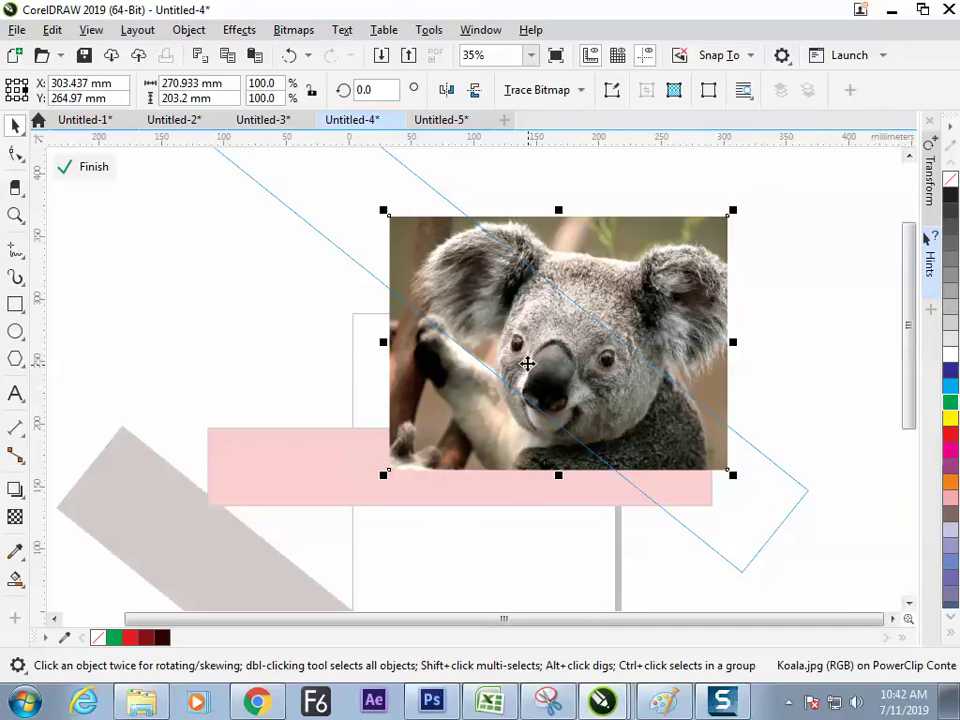
pyautogui.click(97, 167)
pyautogui.click(230, 336)
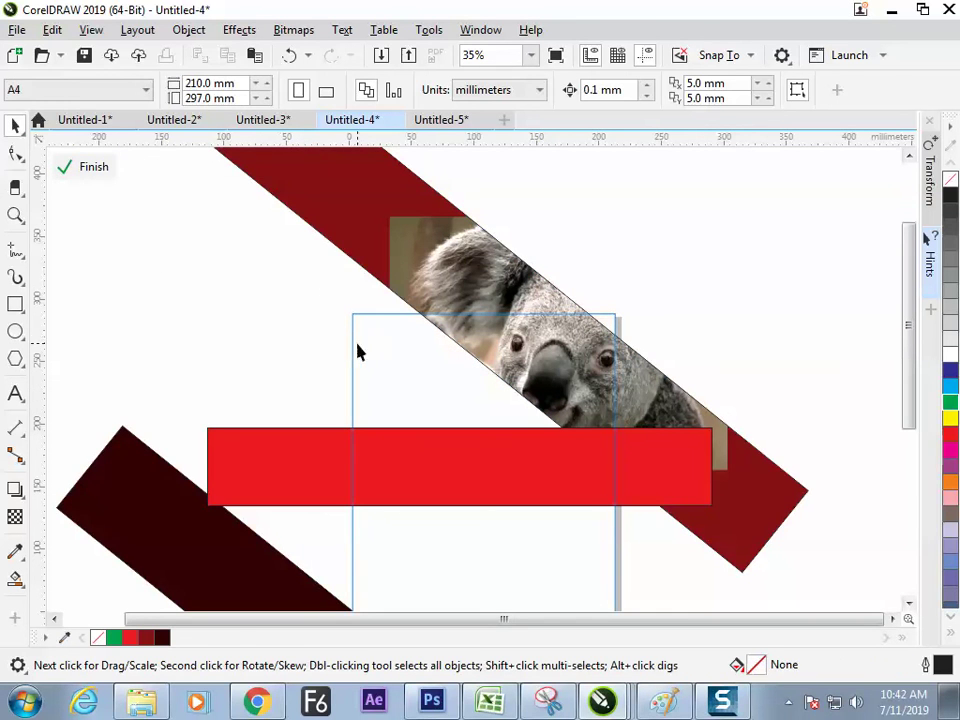
pyautogui.click(94, 168)
pyautogui.click(183, 393)
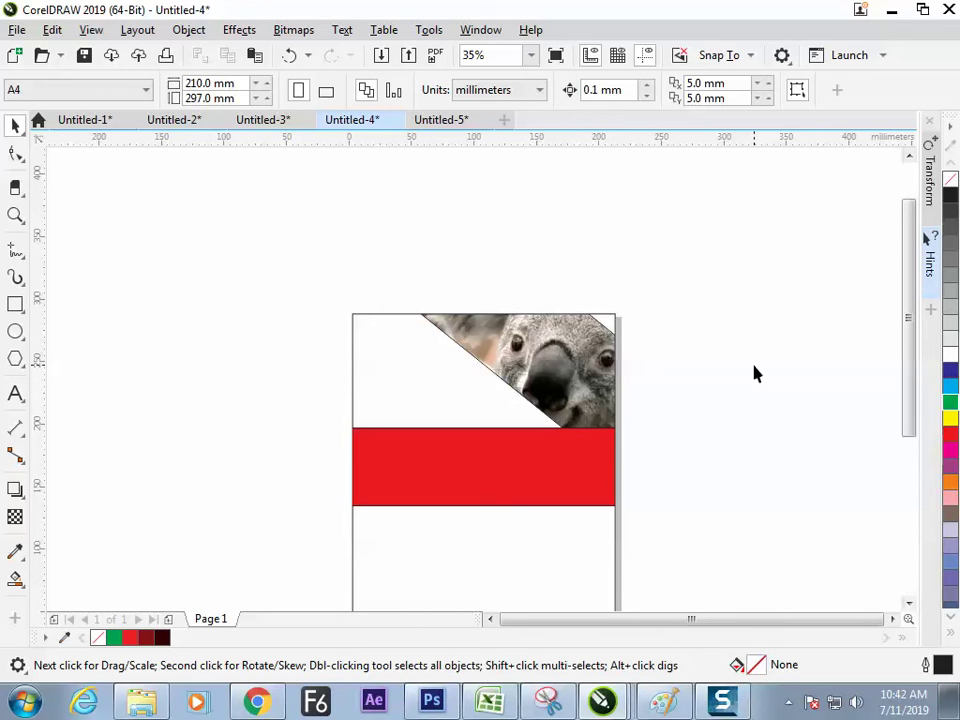
# - Add the two-line artistic text "photoshop book" in the white area below the red band
pyautogui.scroll(-3, 428, 326)
pyautogui.hscroll(2, 428, 326)
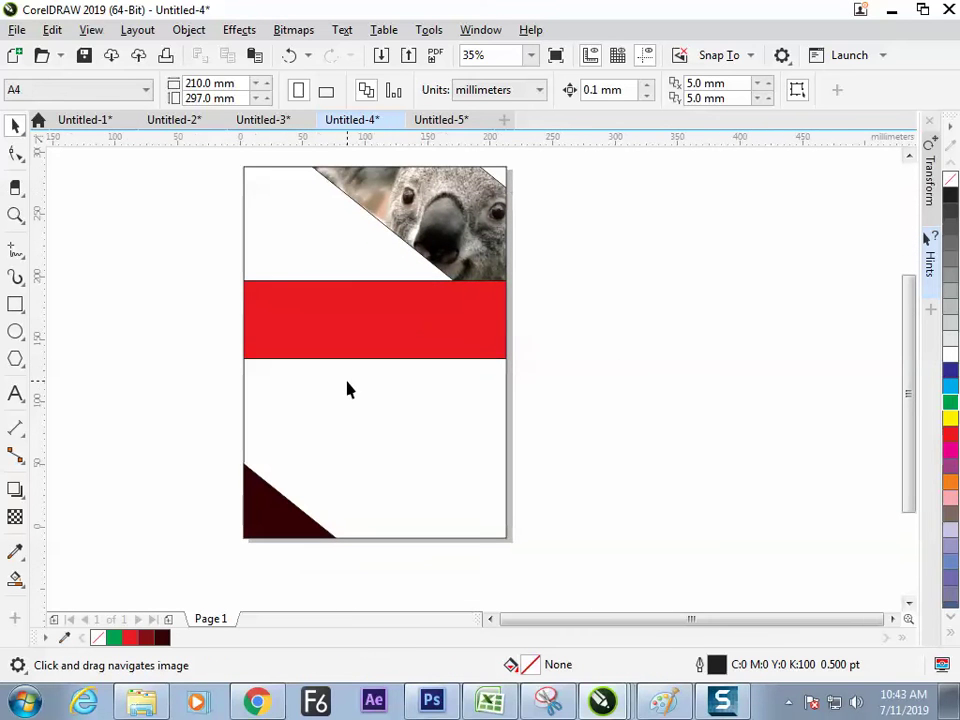
pyautogui.click(15, 393)
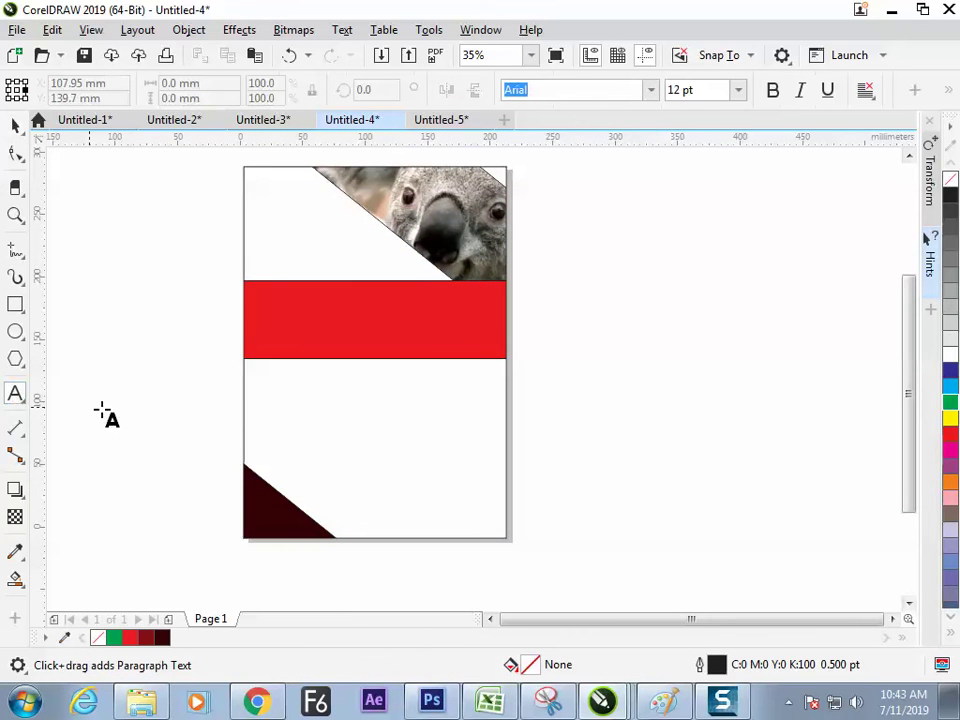
pyautogui.click(407, 414)
pyautogui.write('ph')
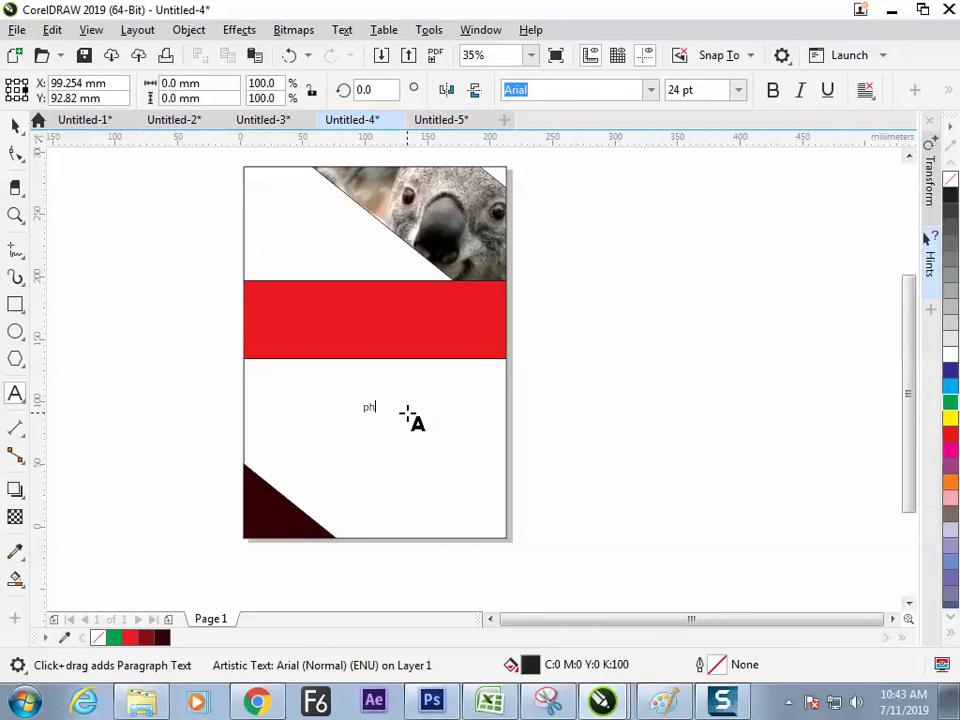
pyautogui.write('otoshop')
pyautogui.write(' b')
pyautogui.write('ook')
# - Format the "photoshop book" text as 72 pt bold and move it left so it fits within the page
pyautogui.hotkey('ctrl', 'a')
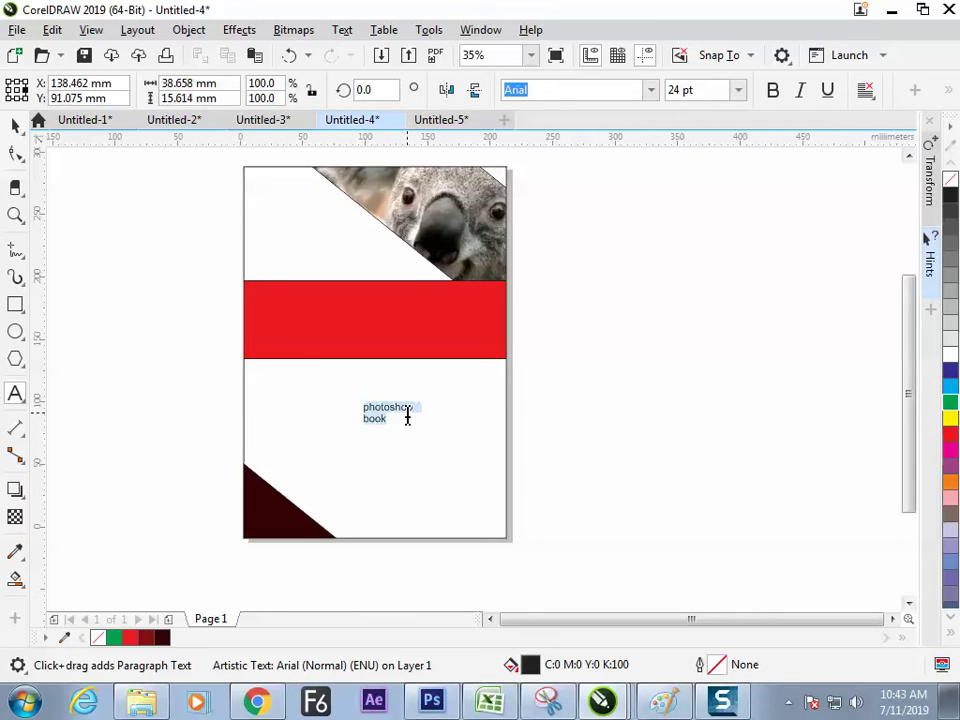
pyautogui.press('ctrl+KP_8')
pyautogui.press('ctrl+KP_8')
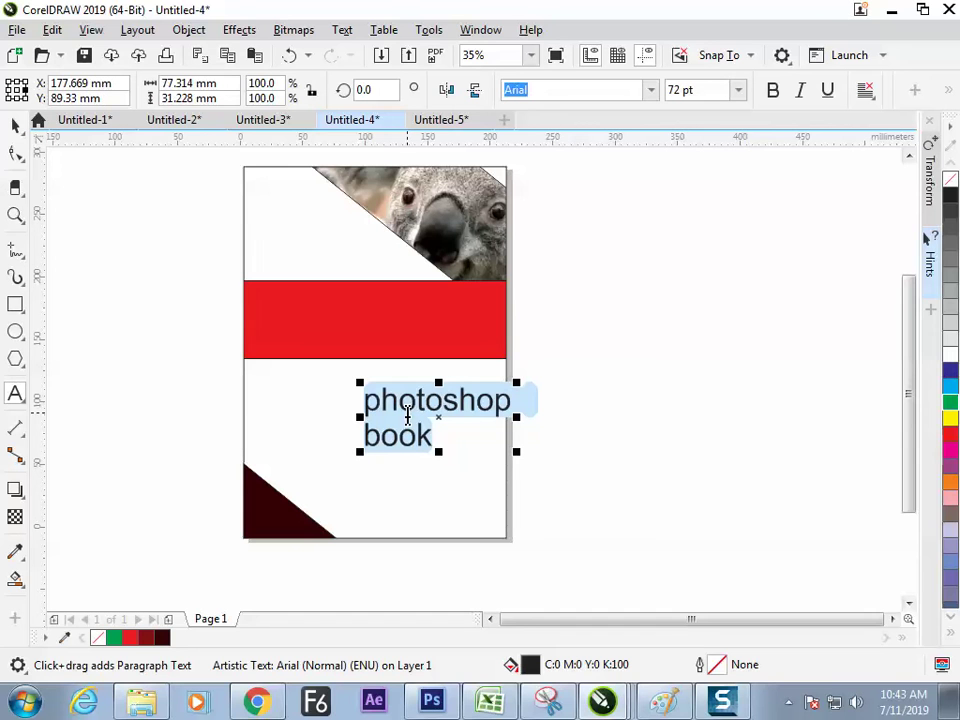
pyautogui.click(772, 90)
pyautogui.click(15, 125)
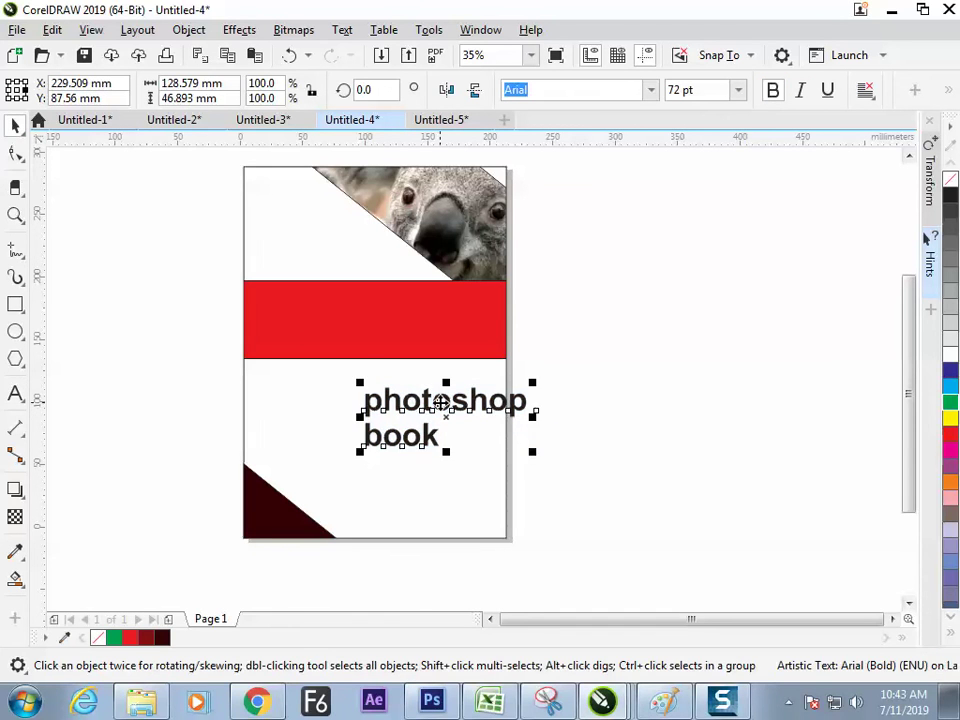
pyautogui.moveTo(440, 407); pyautogui.dragTo(391, 409)
pyautogui.click(613, 316)
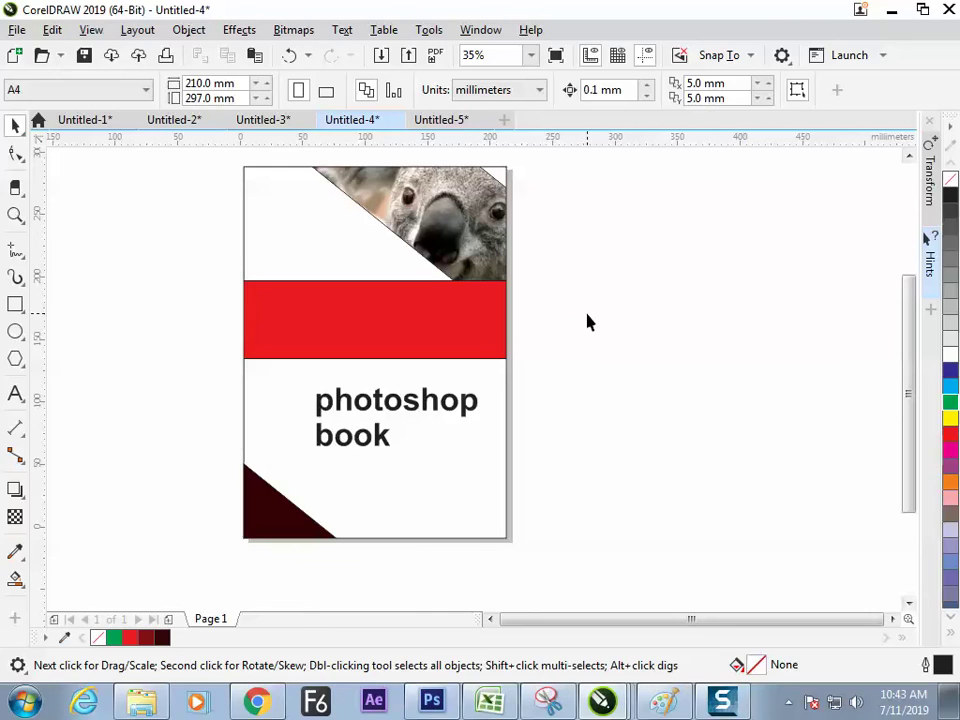
# - Preview the finished cover design full screen
pyautogui.press('F9')
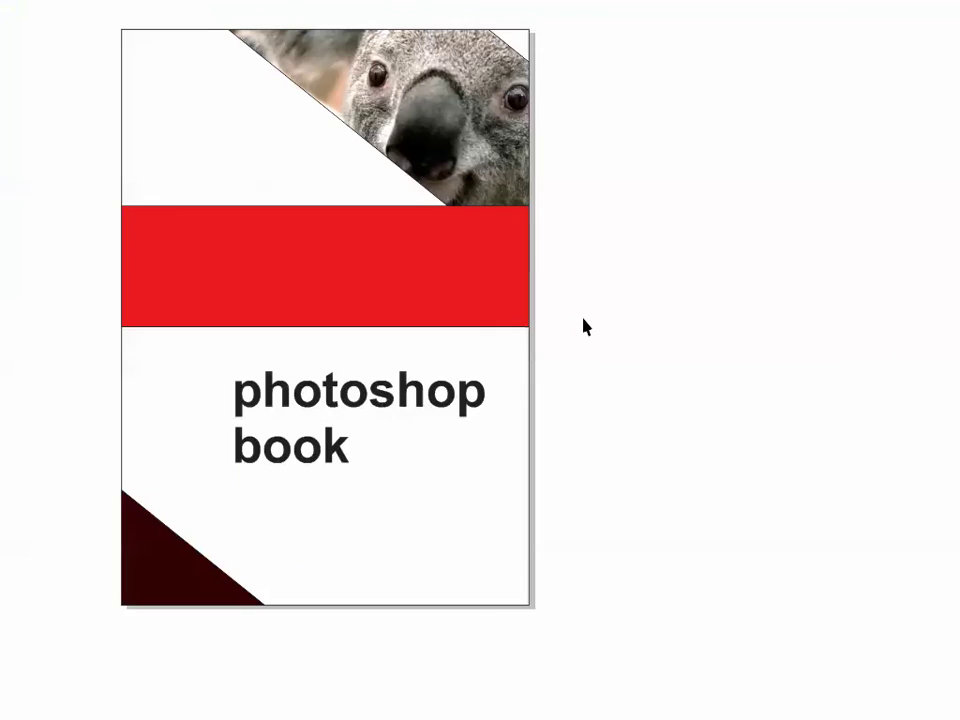
pyautogui.click(565, 265)
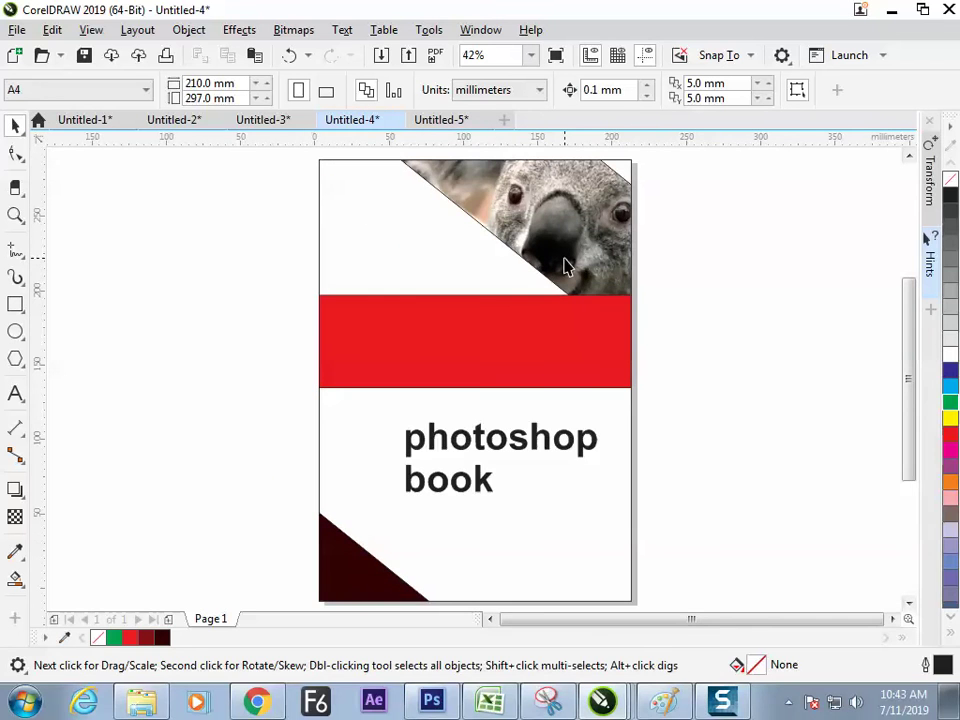
pyautogui.press('F9')
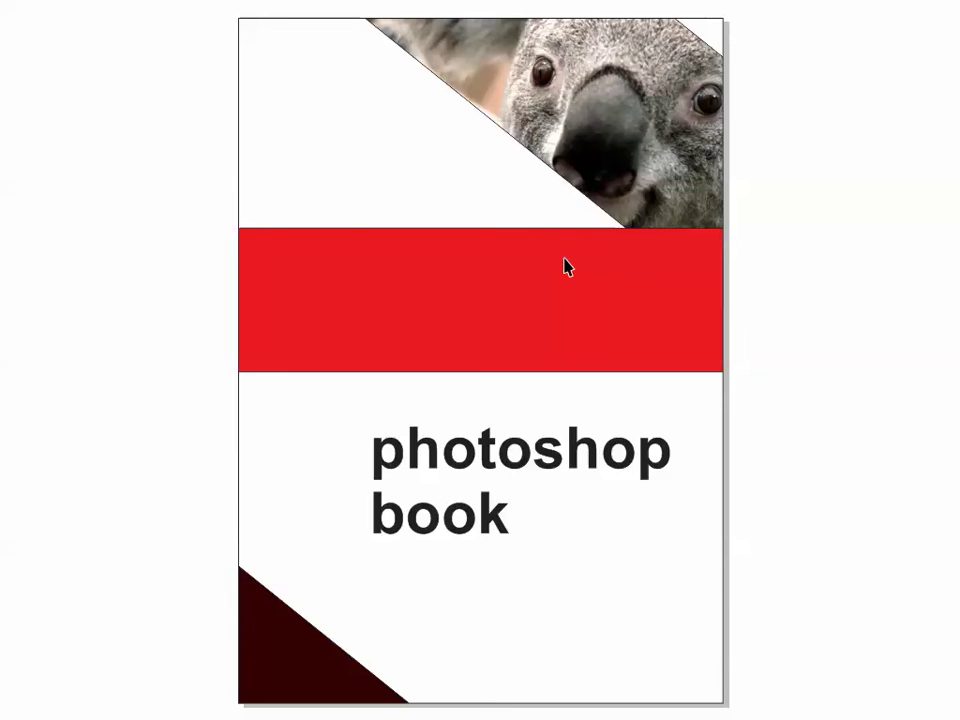
pyautogui.press('Escape')
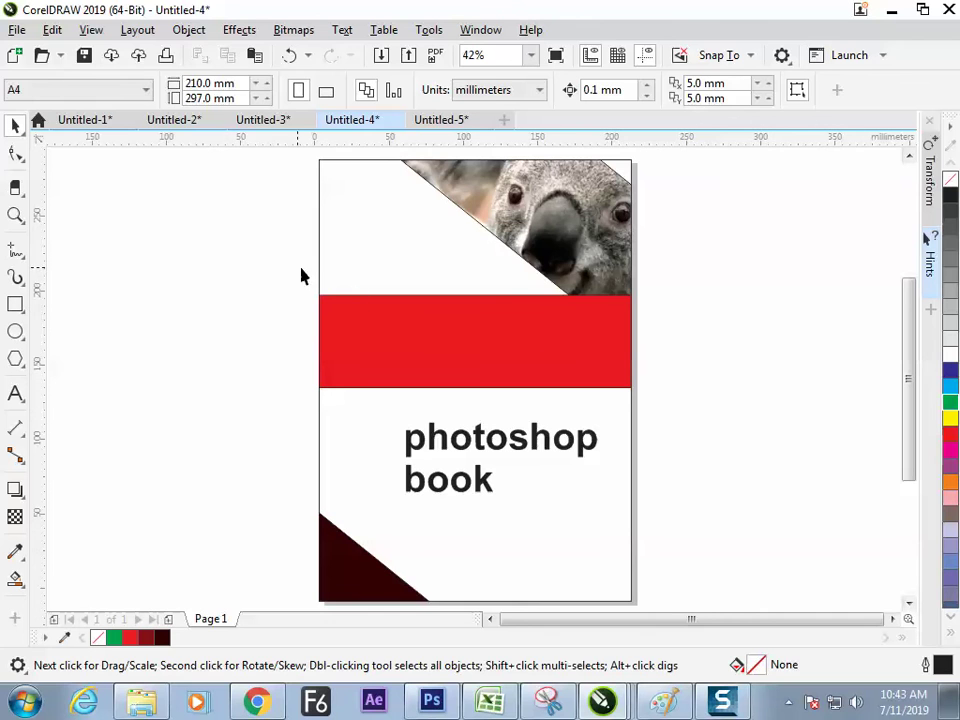
# - Move the clipped cover artwork to the right, mostly off the page, and select the "photoshop book" text
pyautogui.moveTo(403, 319); pyautogui.dragTo(705, 369)
pyautogui.click(462, 379)
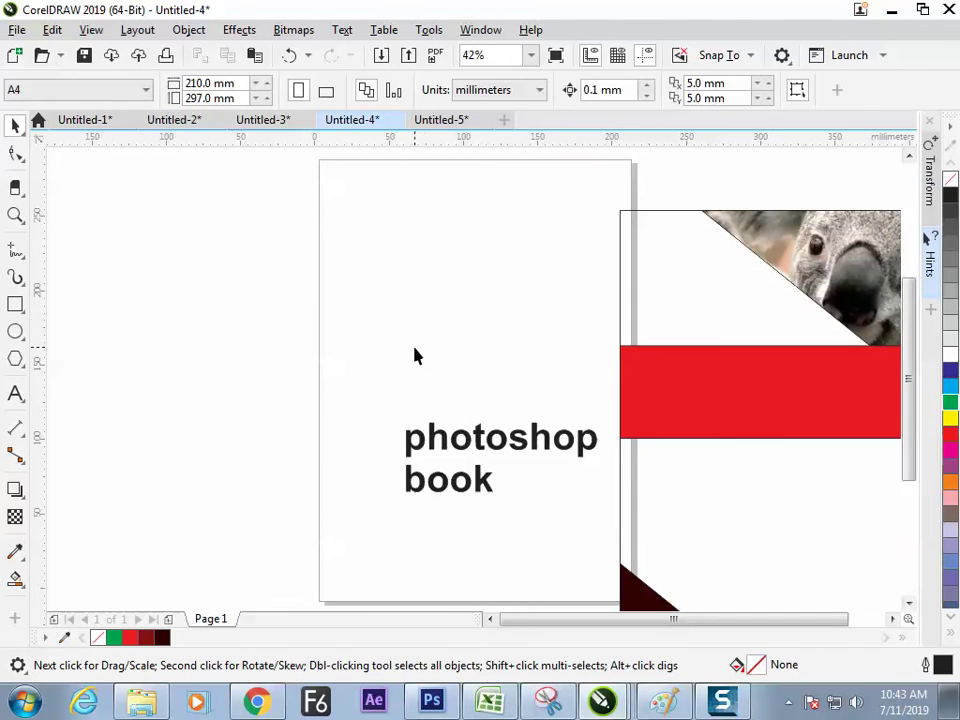
pyautogui.click(455, 438)
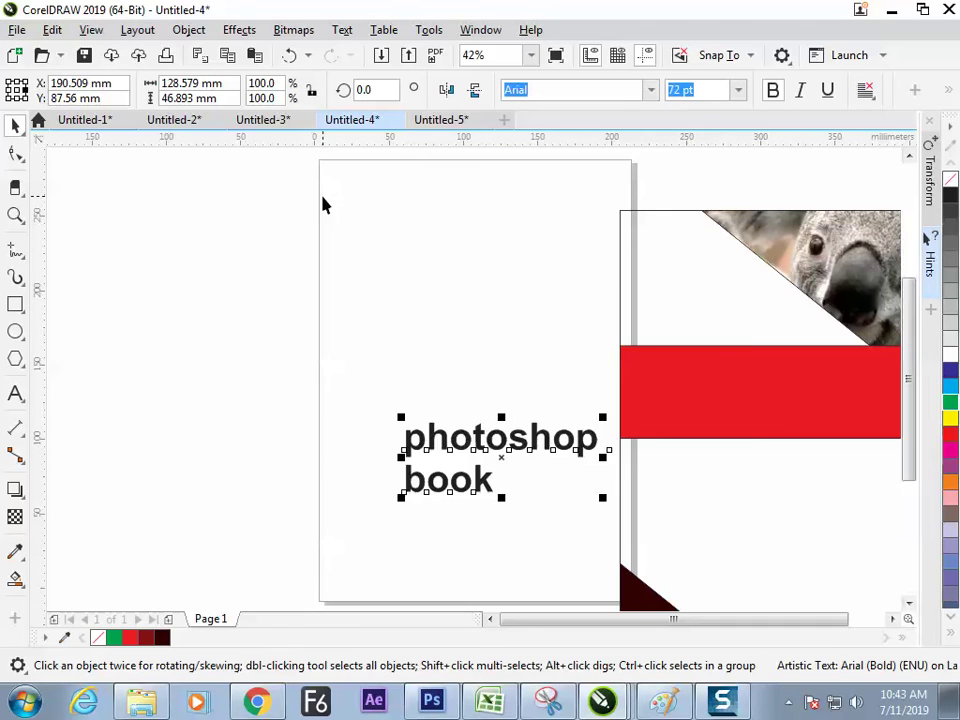
# - Look through the program option categories, including General, Display, Edit, Nodes and Handles, Pen Settings and PowerTRACE
pyautogui.hotkey('ctrl', 'o')
pyautogui.click(687, 519)
pyautogui.hotkey('ctrl', 'j')
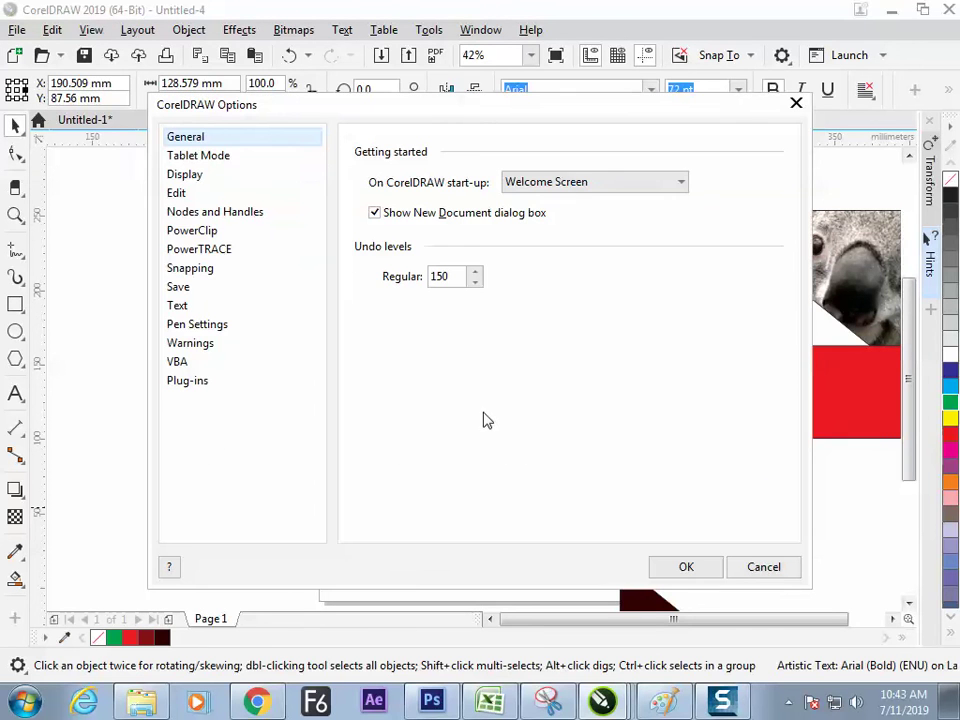
pyautogui.click(197, 178)
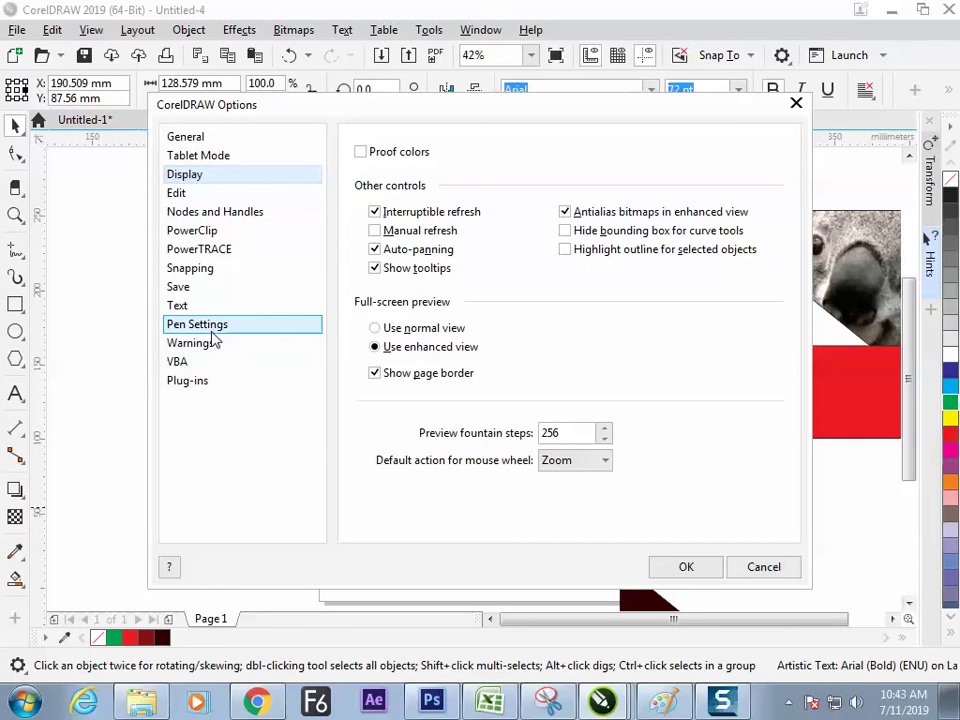
pyautogui.click(200, 138)
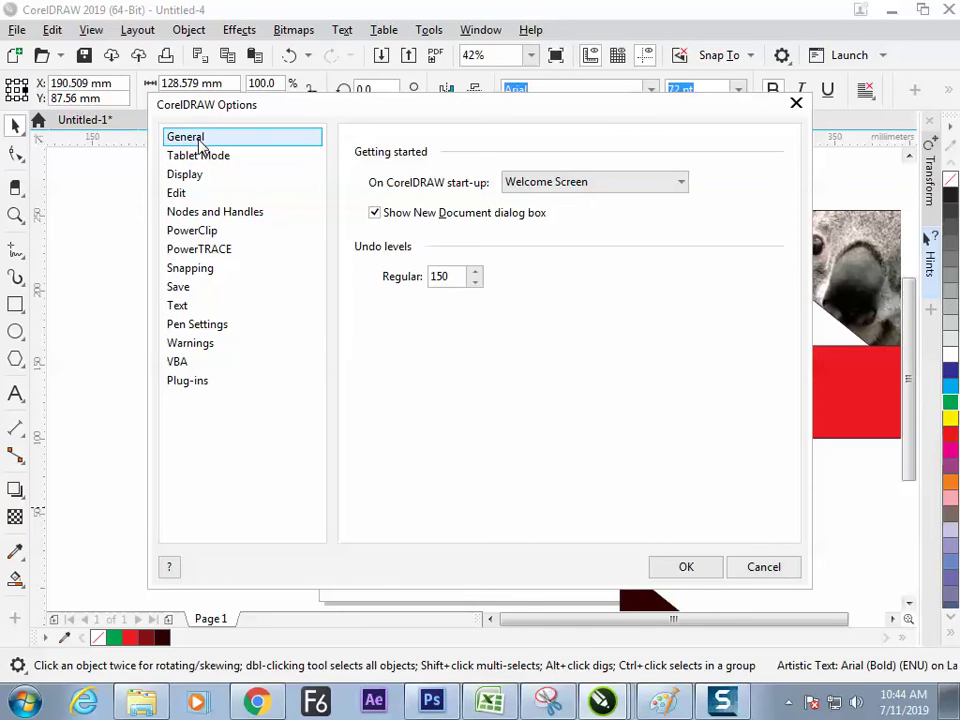
pyautogui.click(190, 174)
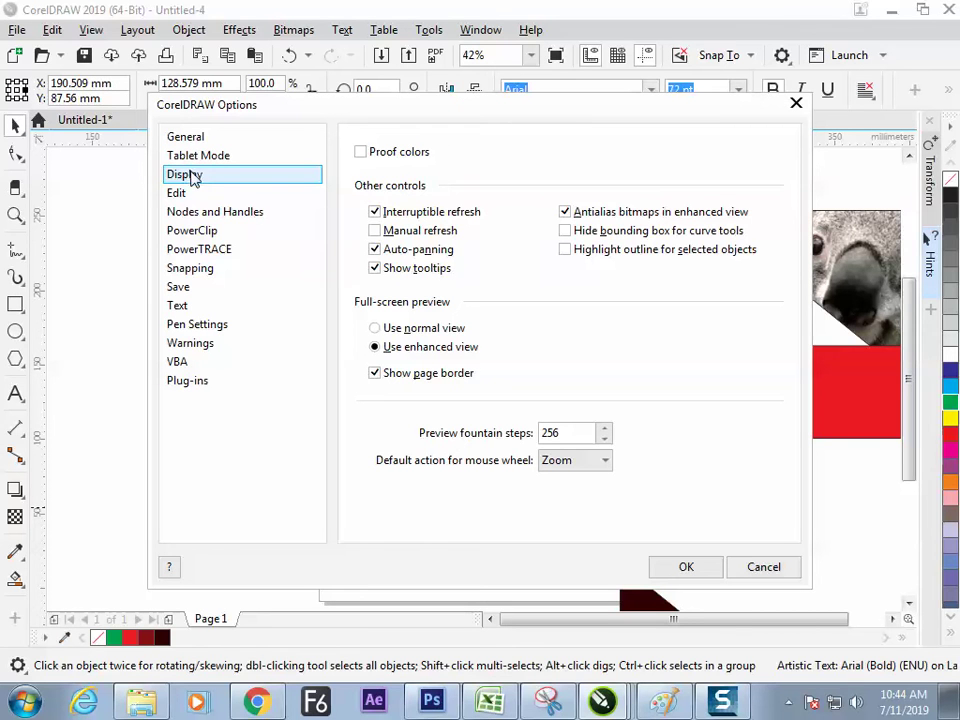
pyautogui.click(196, 194)
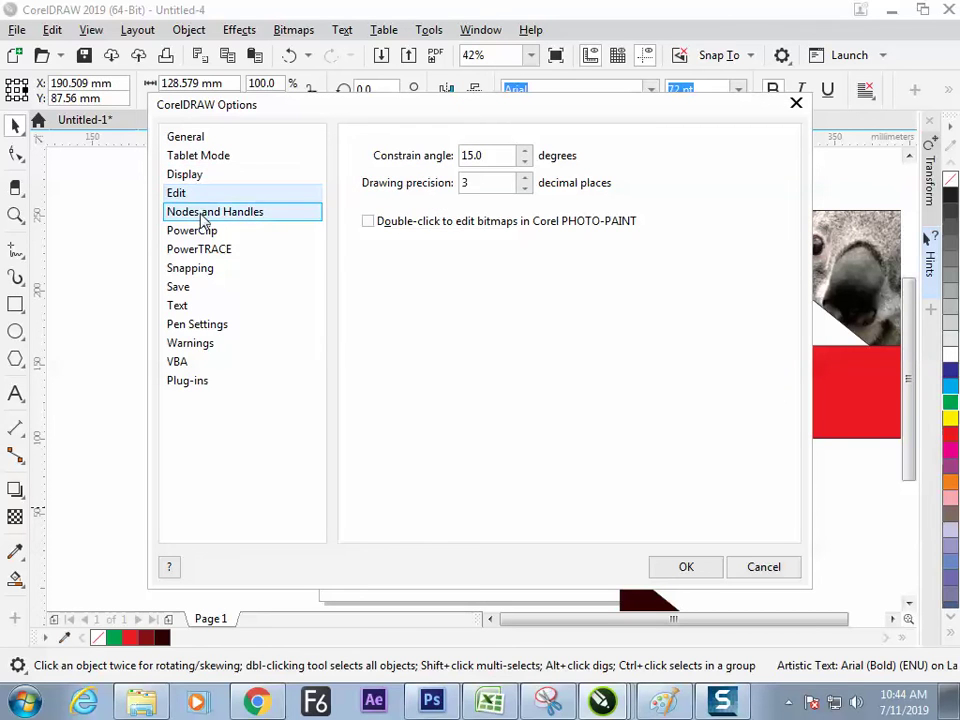
pyautogui.click(200, 213)
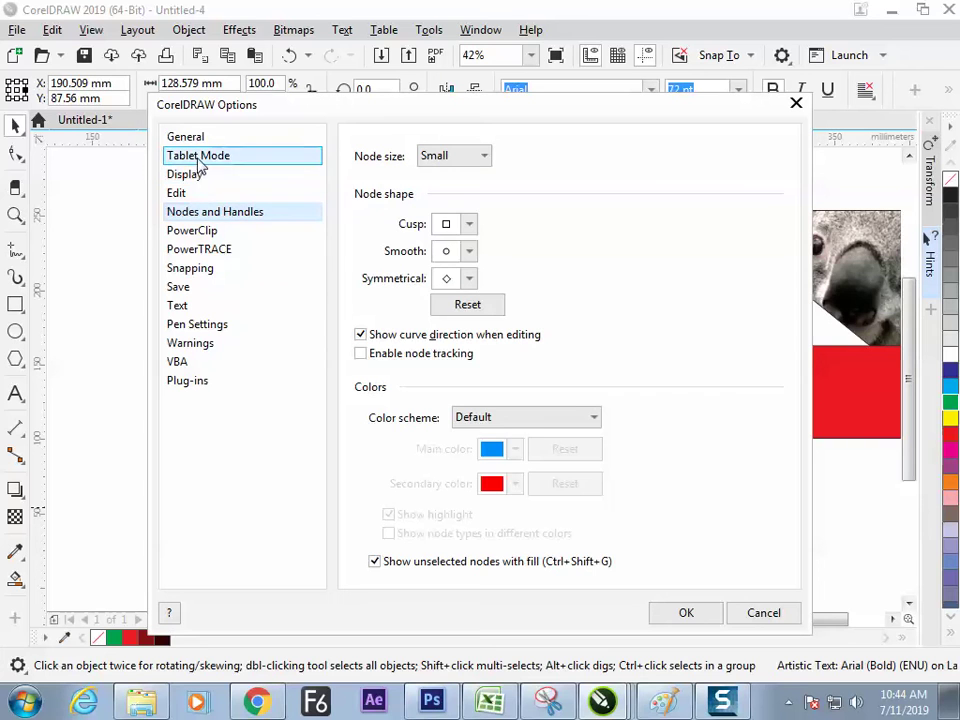
pyautogui.click(197, 324)
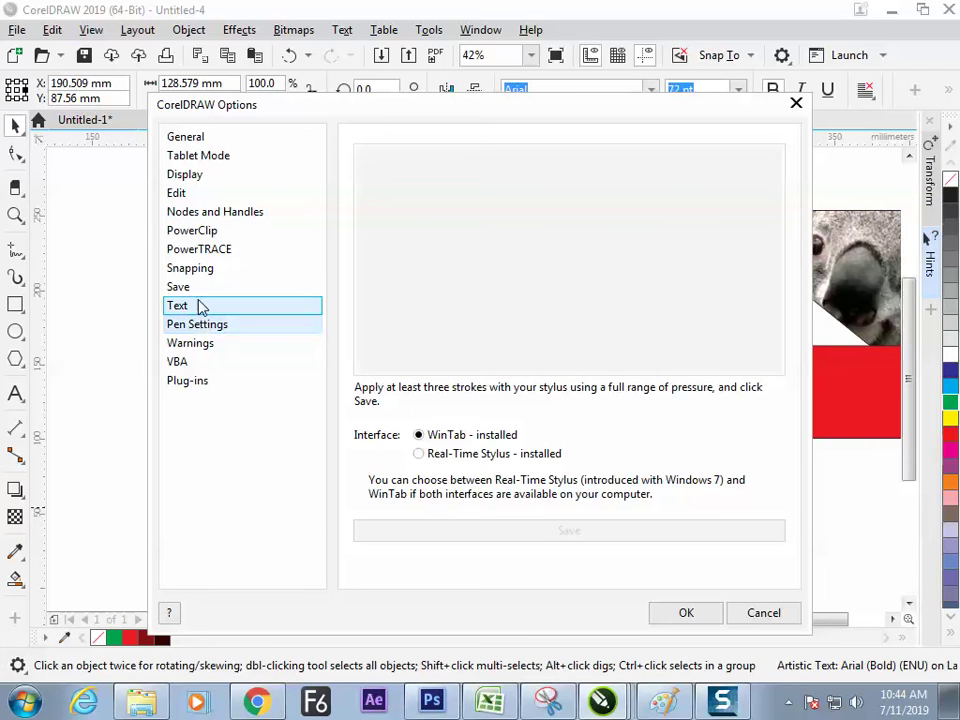
pyautogui.click(195, 272)
pyautogui.click(197, 249)
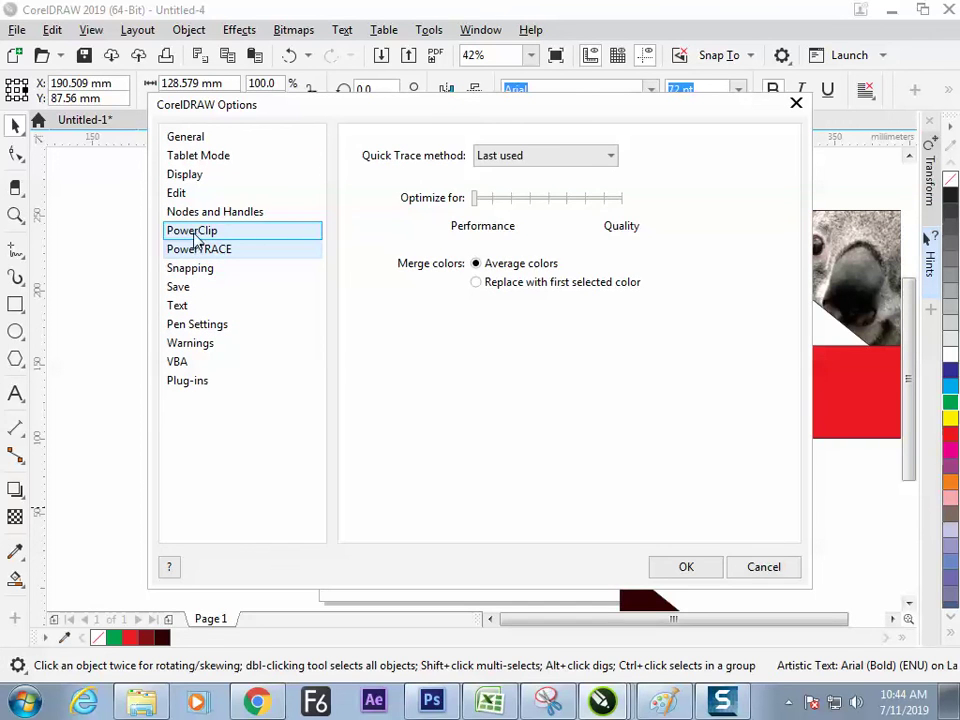
pyautogui.click(201, 213)
pyautogui.click(186, 193)
pyautogui.click(189, 176)
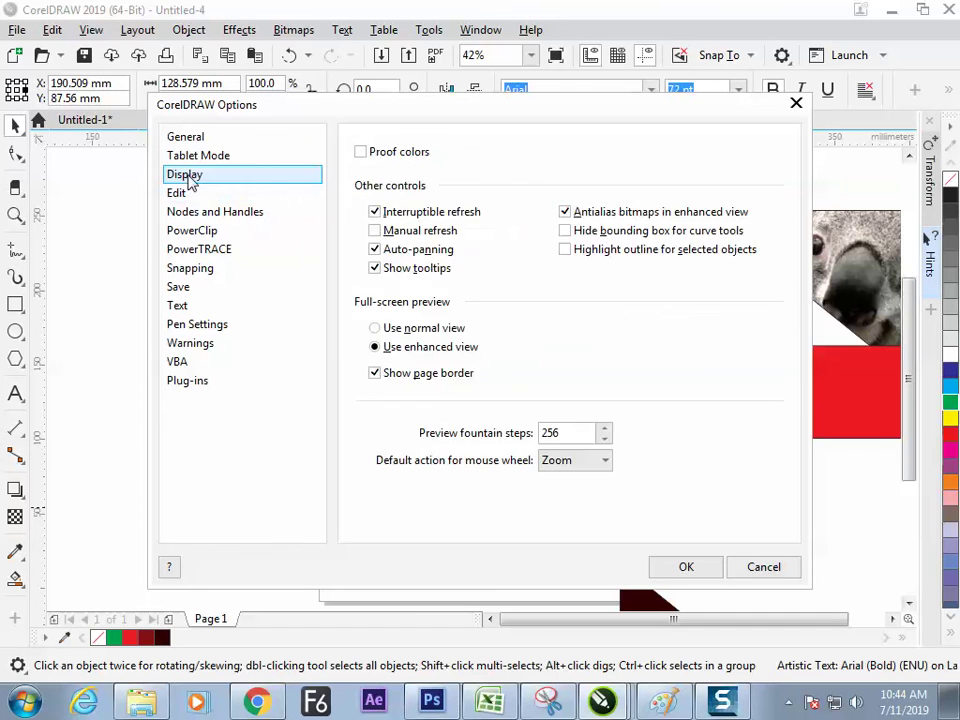
pyautogui.click(197, 158)
pyautogui.click(200, 139)
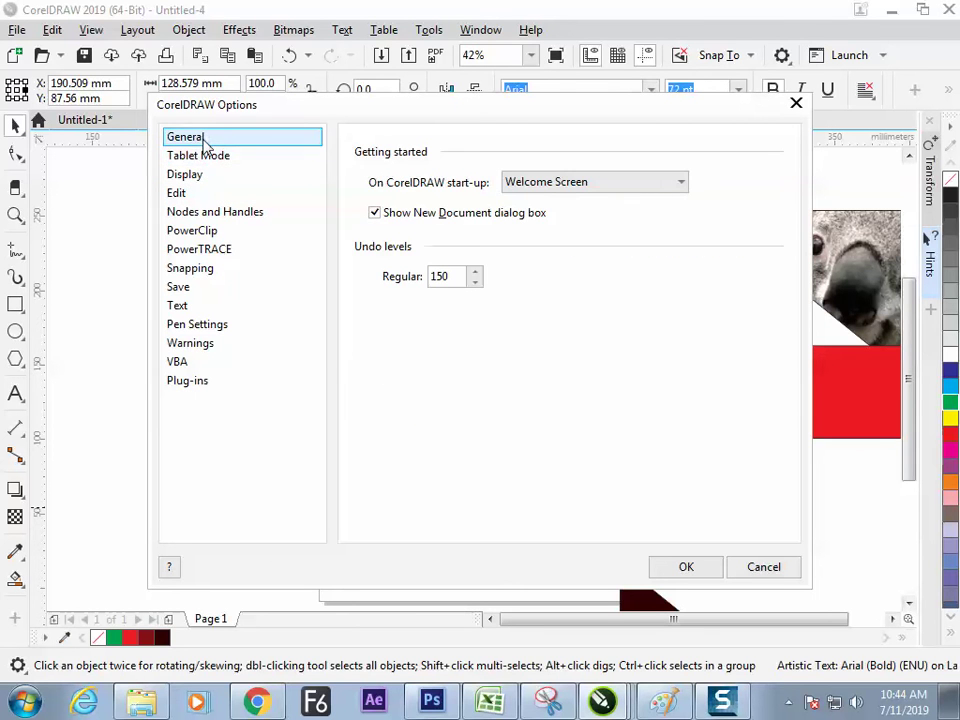
pyautogui.click(202, 250)
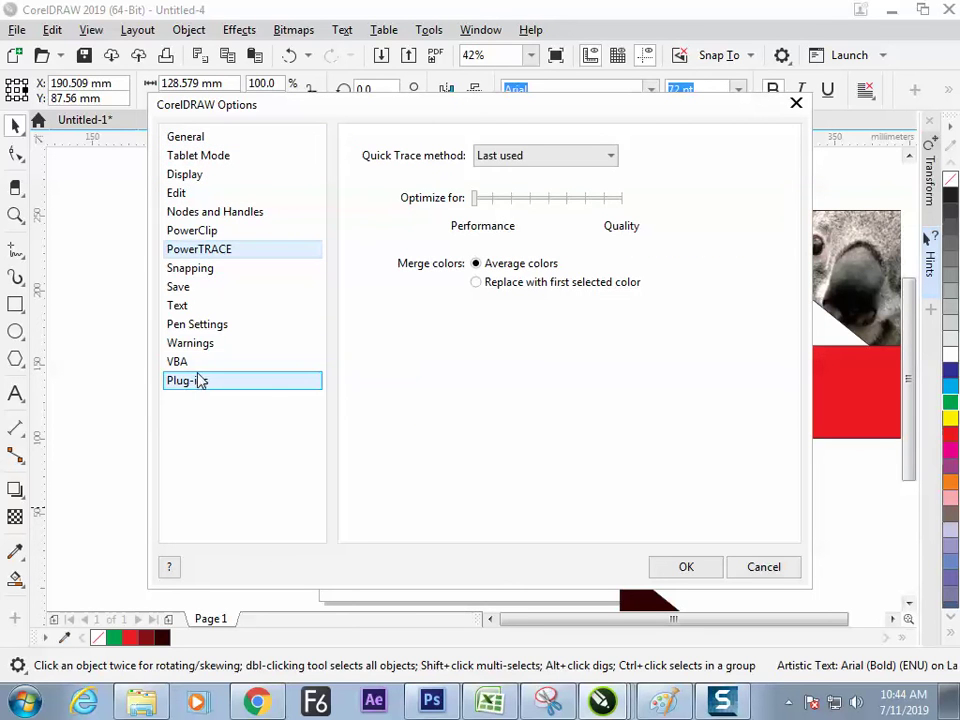
pyautogui.click(758, 566)
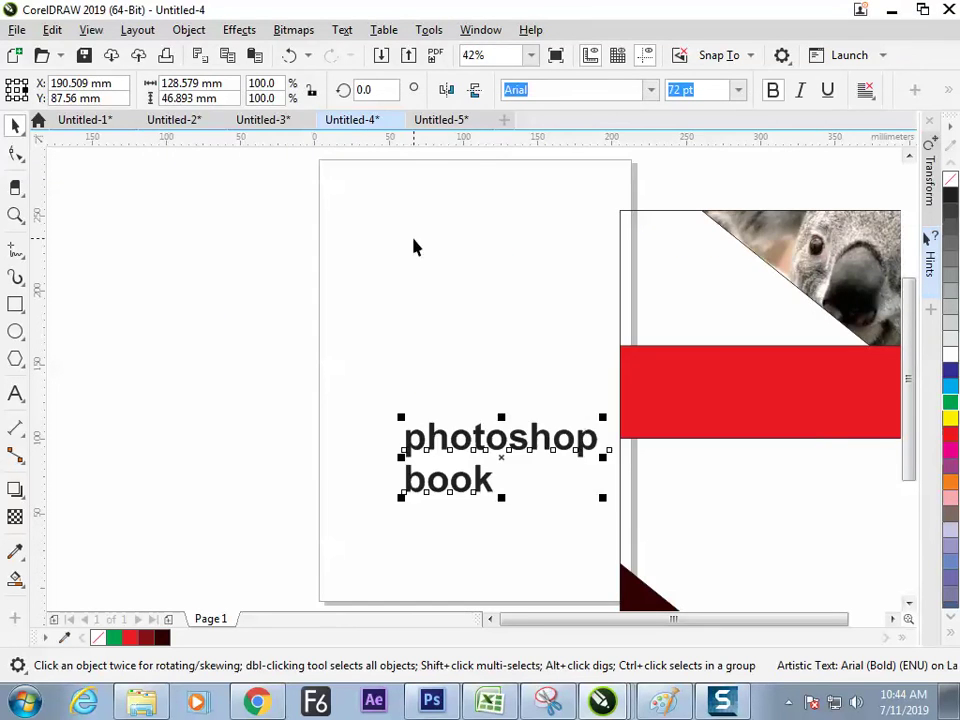
# - Check the document's page size, resolution and bleed options
pyautogui.click(395, 207)
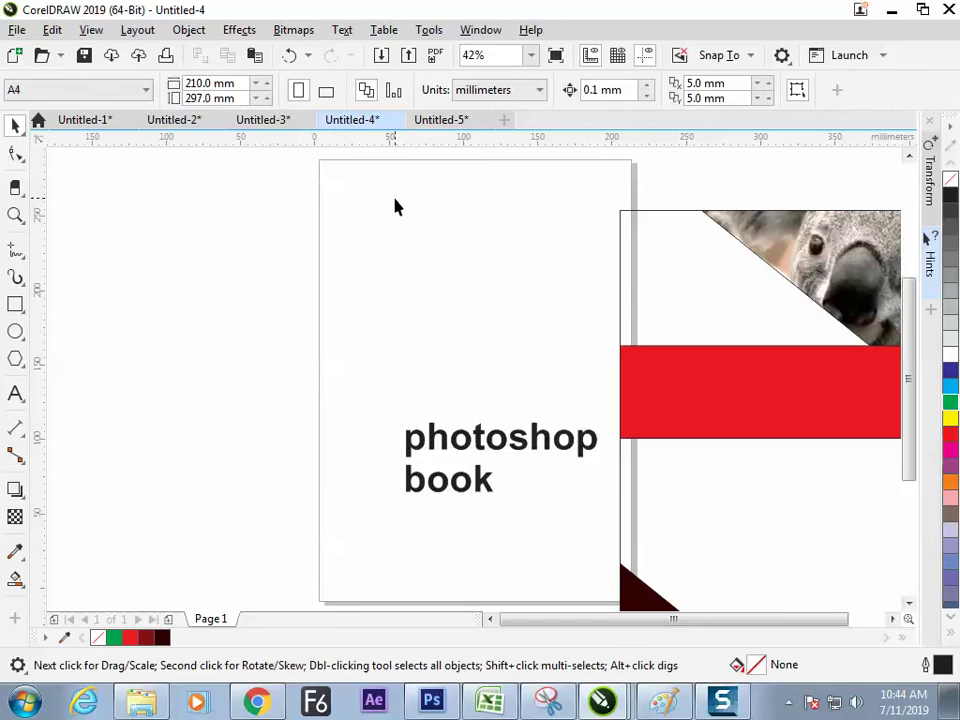
pyautogui.doubleClick(632, 178)
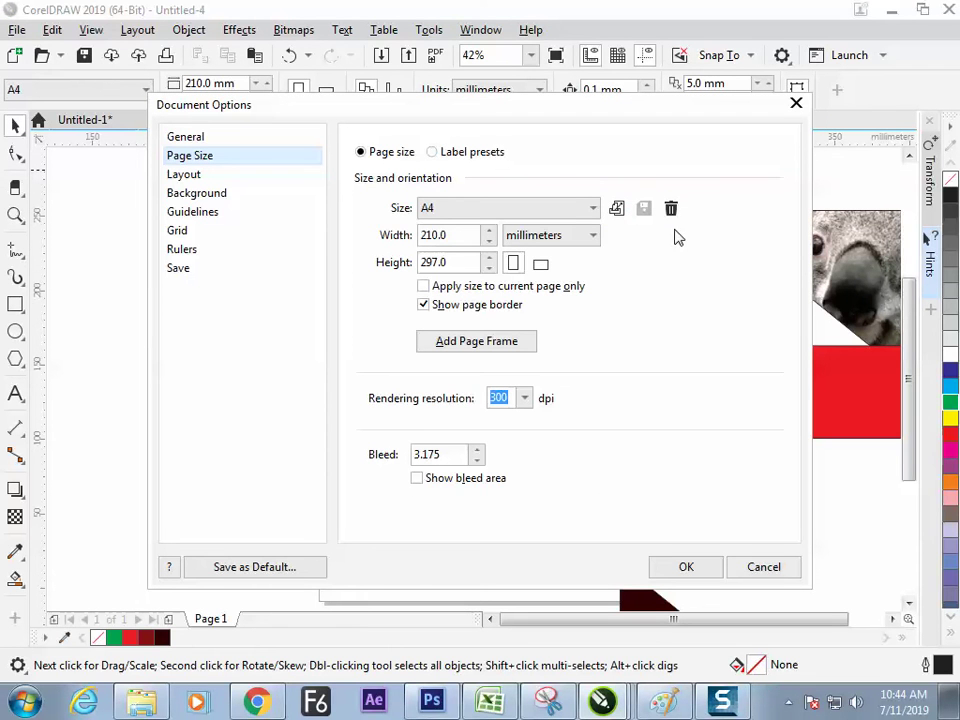
pyautogui.click(796, 102)
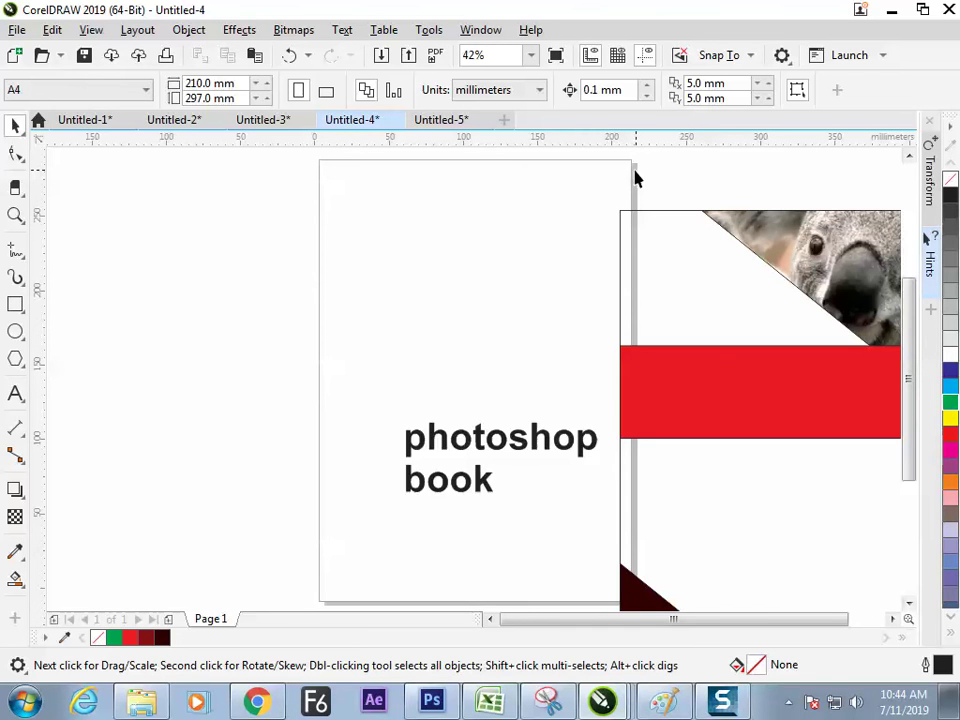
# - Set the page background to a solid lime green from the RGB palette and apply it
pyautogui.doubleClick(634, 178)
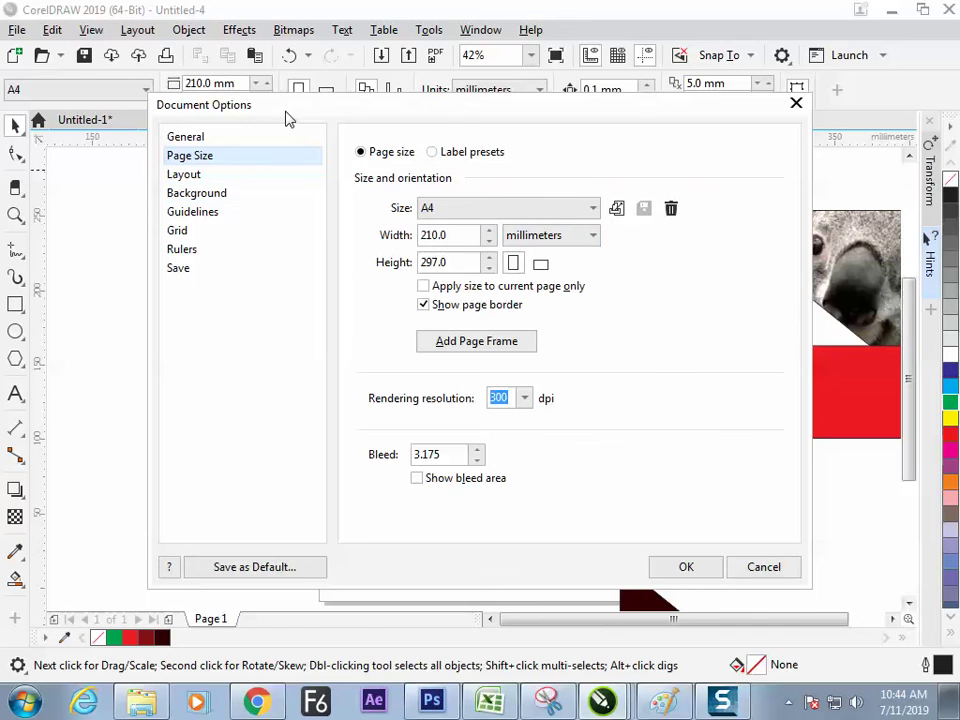
pyautogui.moveTo(286, 114); pyautogui.dragTo(224, 185)
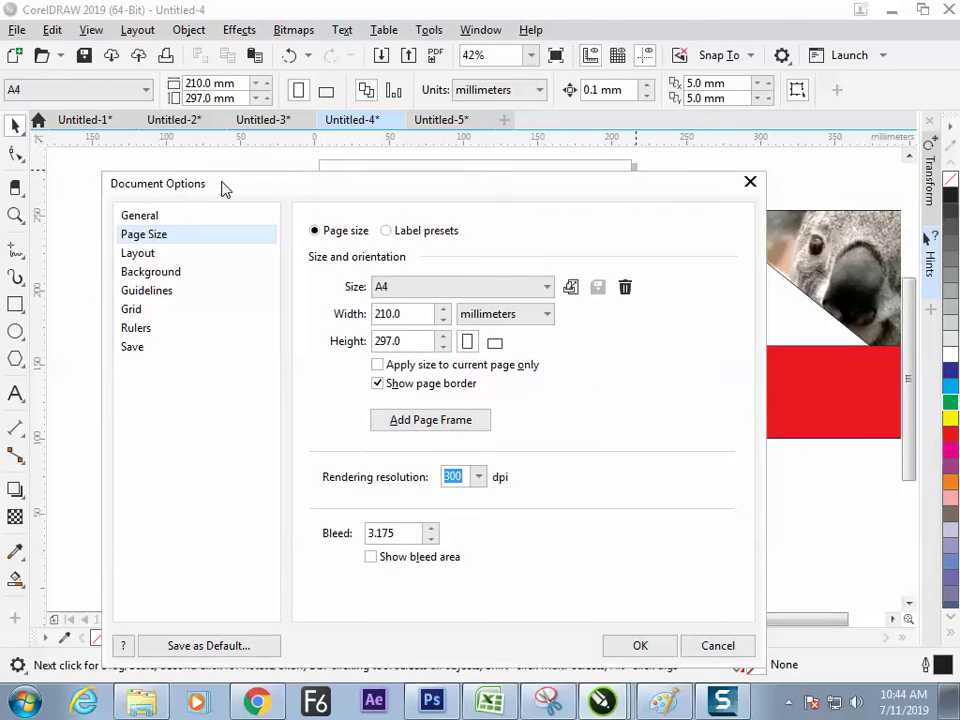
pyautogui.click(170, 272)
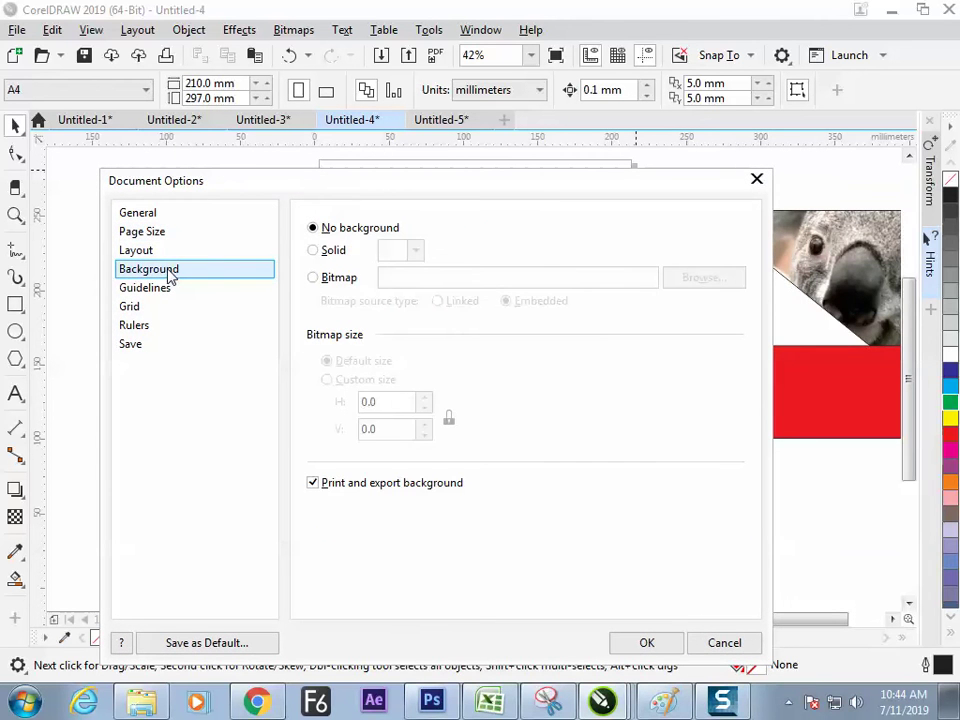
pyautogui.click(315, 251)
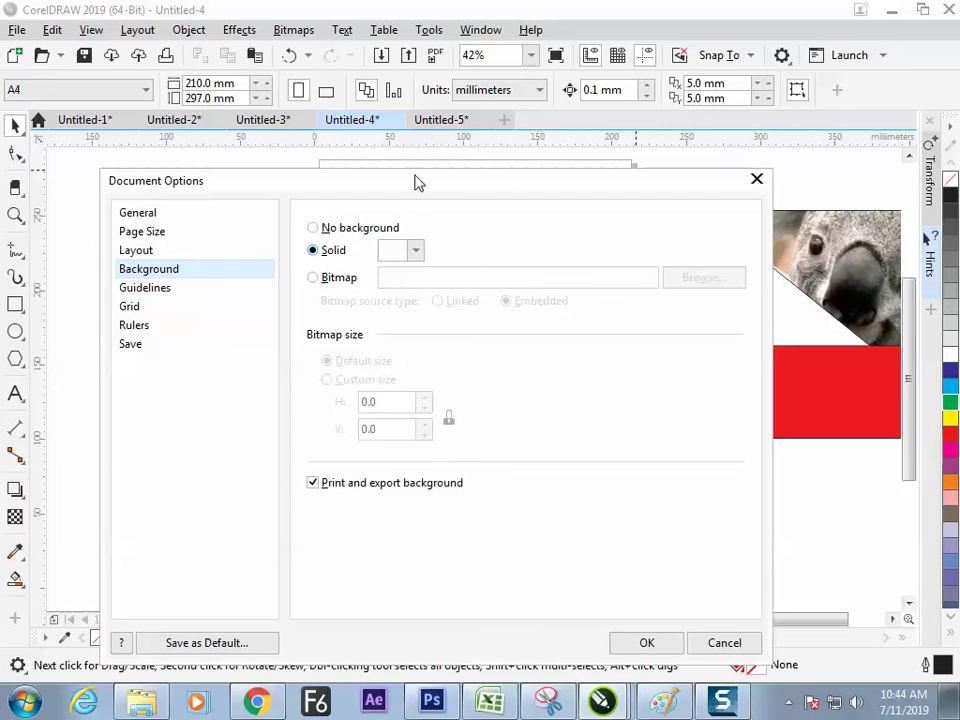
pyautogui.moveTo(416, 182); pyautogui.dragTo(377, 321)
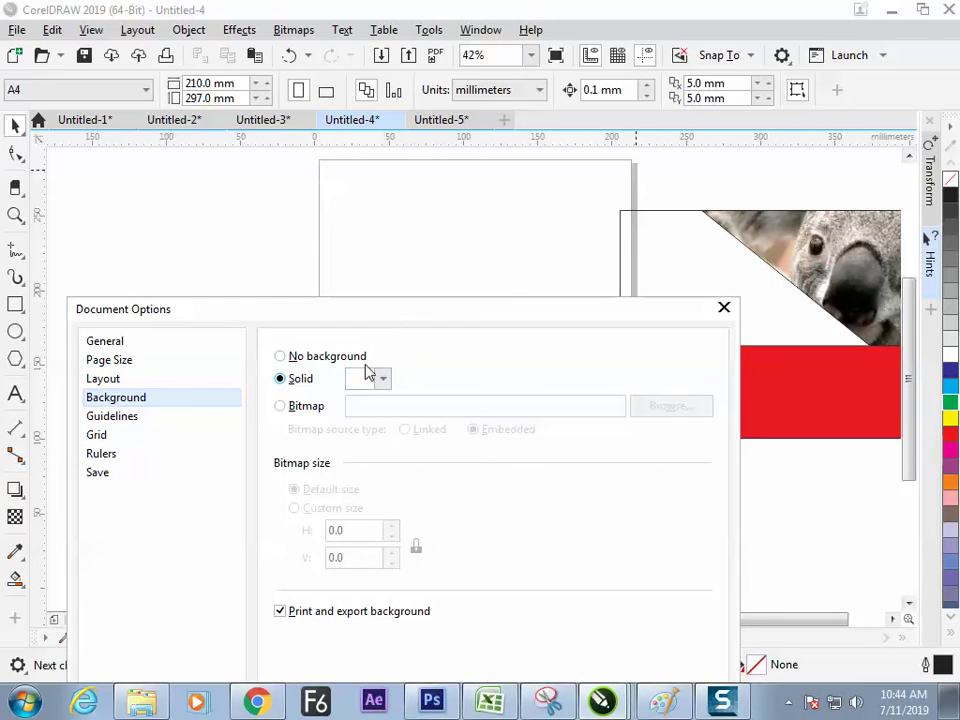
pyautogui.click(303, 359)
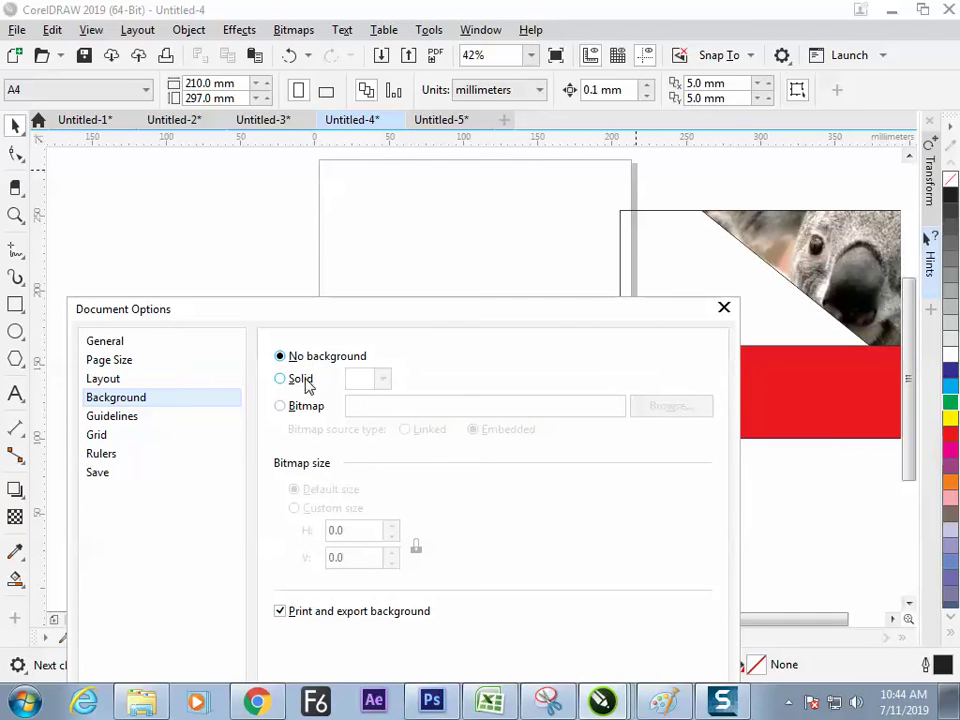
pyautogui.click(302, 386)
pyautogui.click(383, 381)
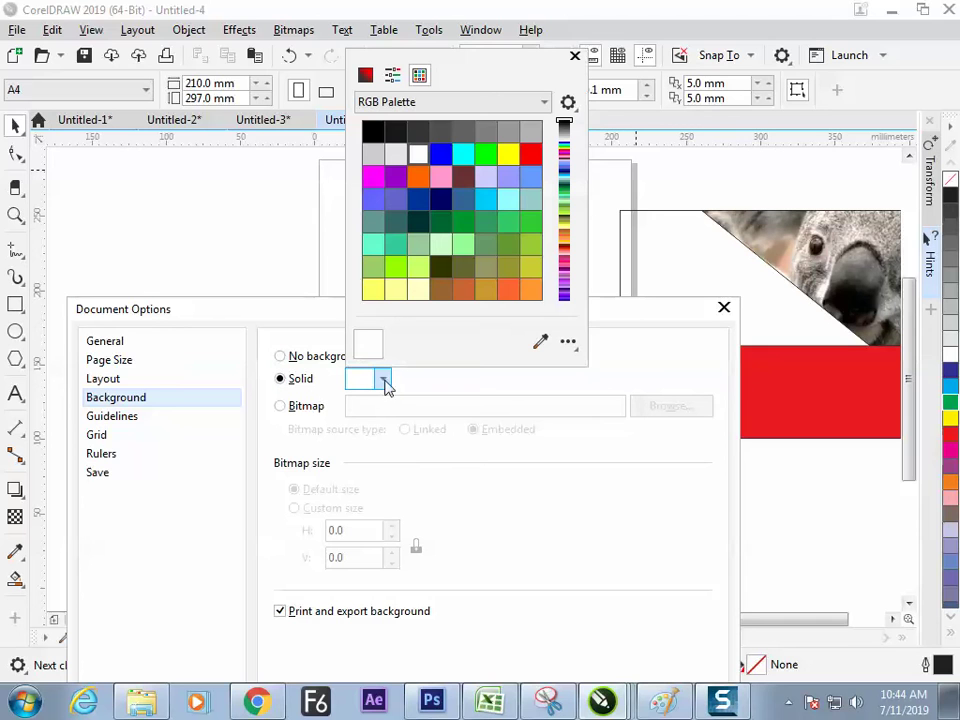
pyautogui.click(396, 268)
pyautogui.click(311, 311)
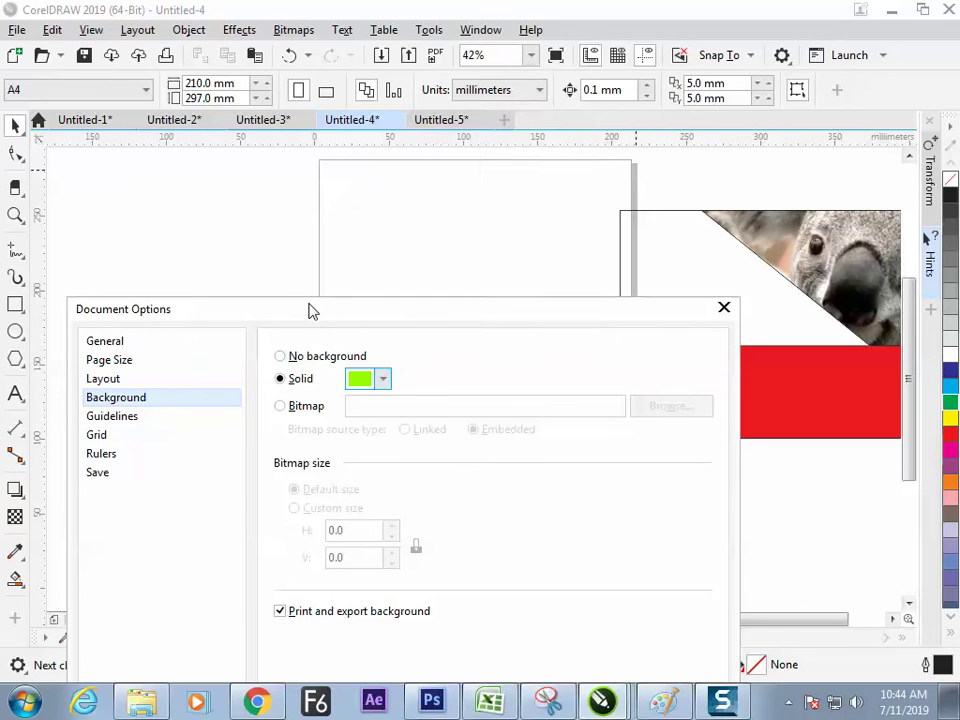
pyautogui.moveTo(311, 311); pyautogui.dragTo(284, 105)
pyautogui.click(570, 574)
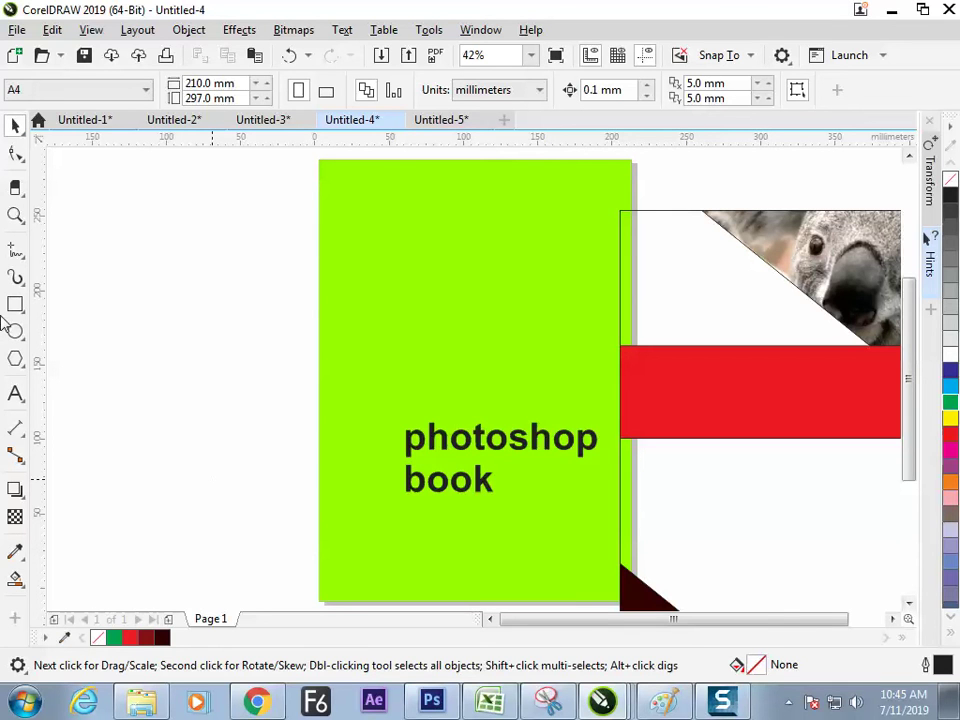
# - Check the document properties, including page size, resolution and color profiles
pyautogui.doubleClick(634, 175)
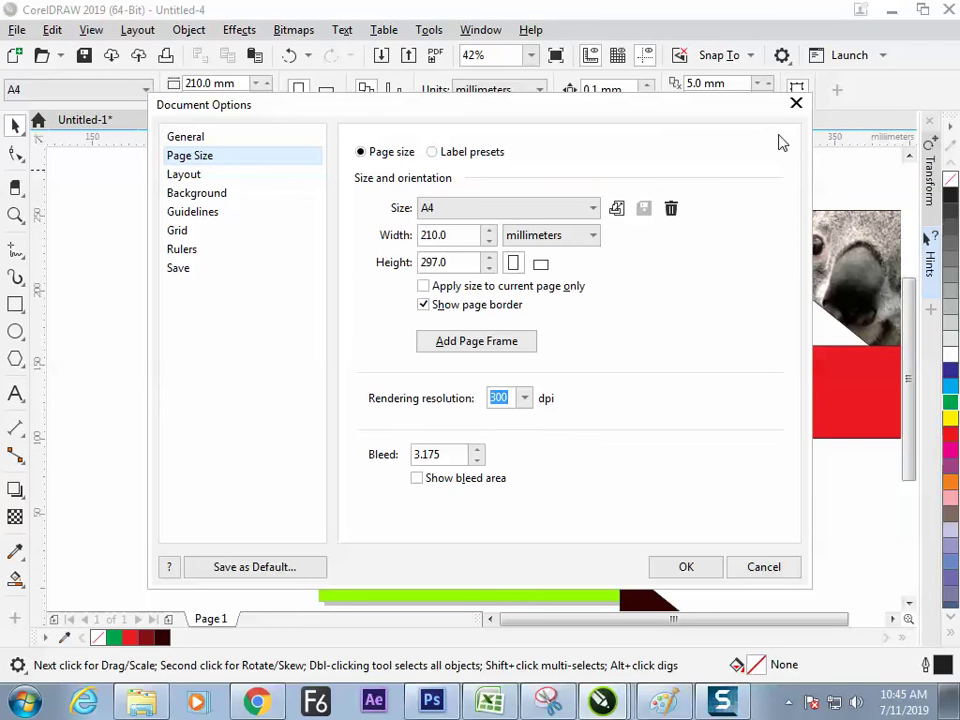
pyautogui.click(796, 103)
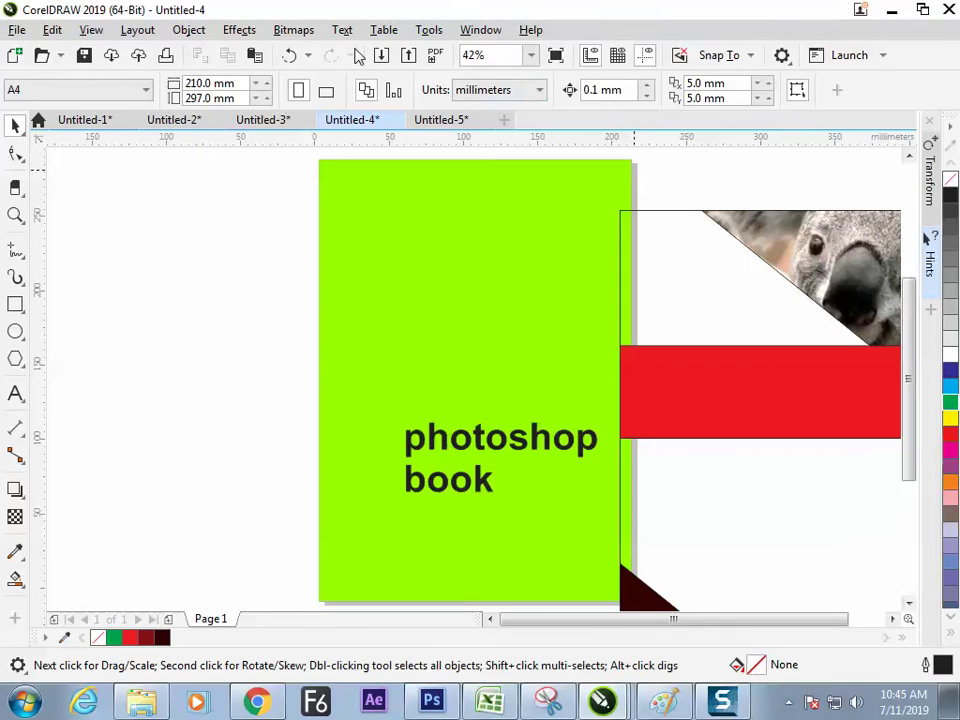
pyautogui.click(428, 31)
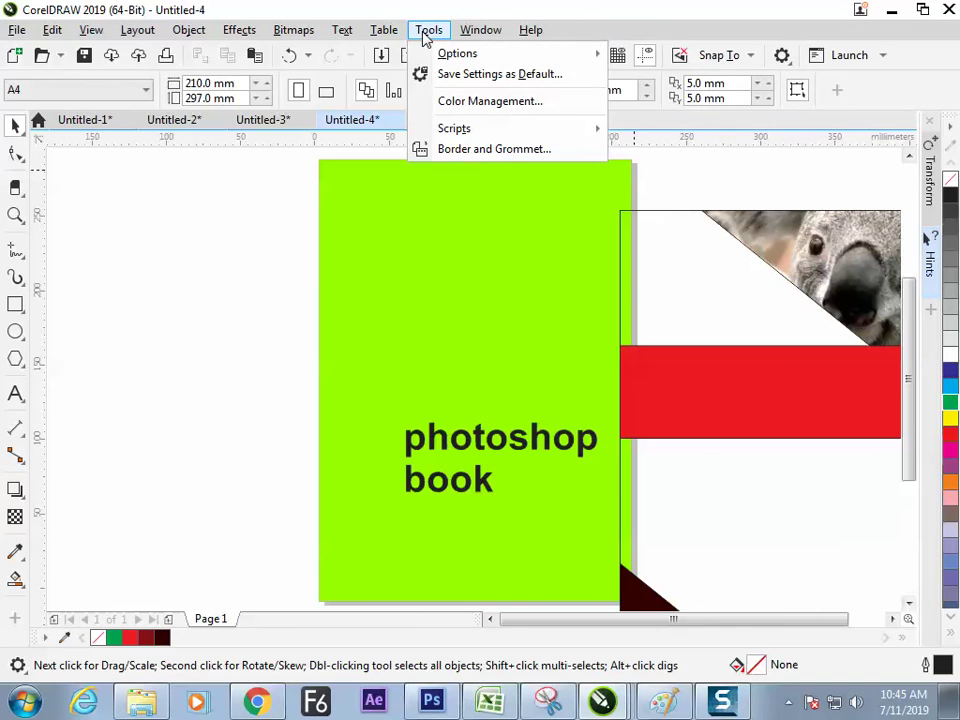
pyautogui.moveTo(467, 37)
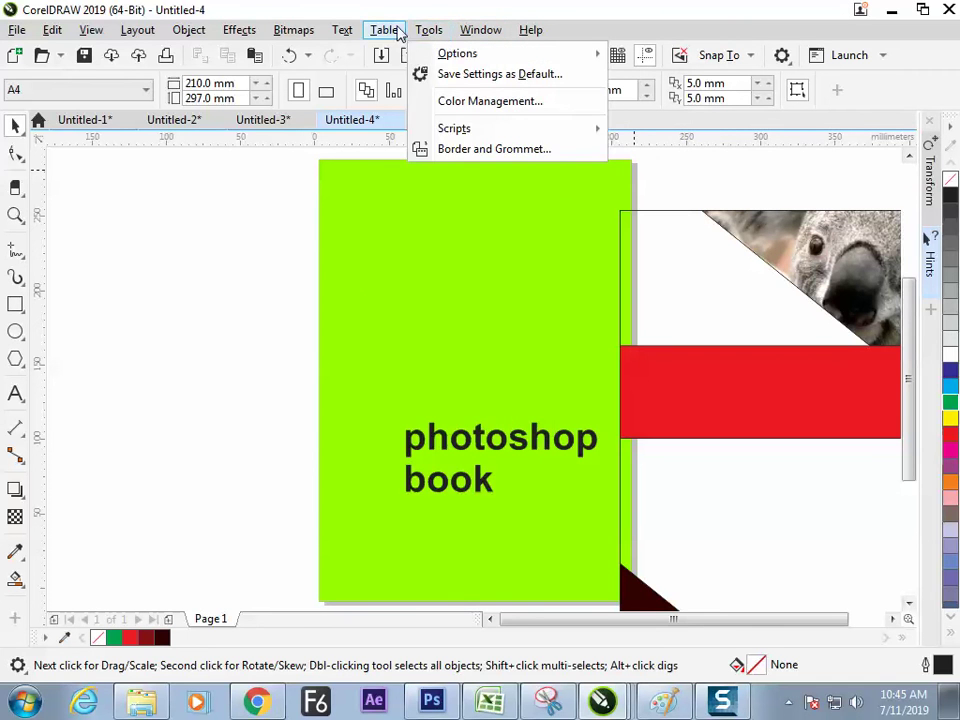
pyautogui.moveTo(386, 33)
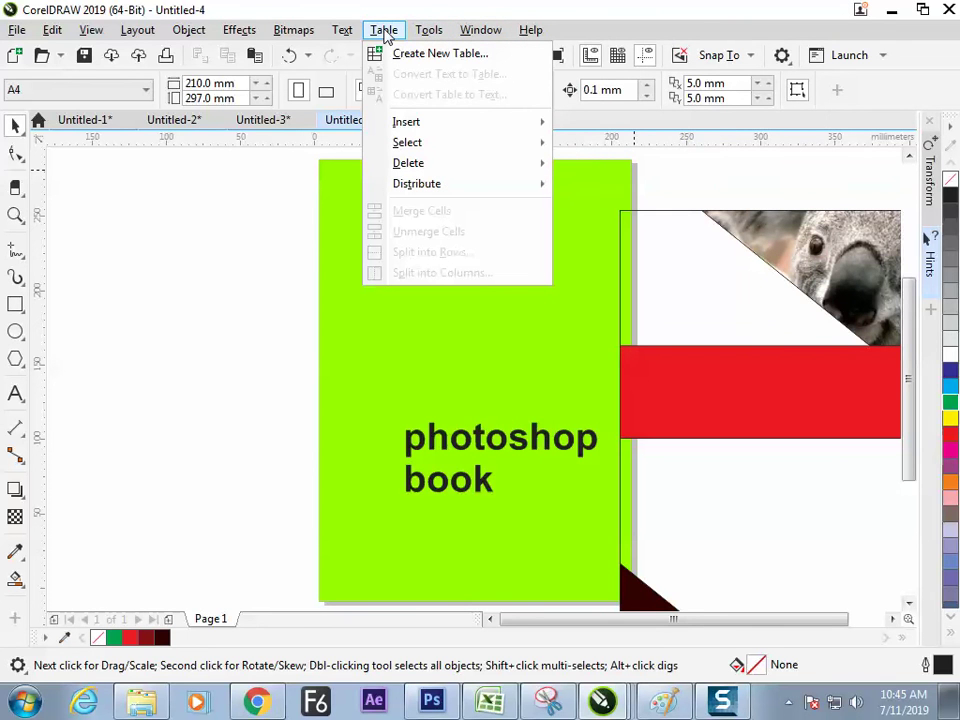
pyautogui.moveTo(190, 37)
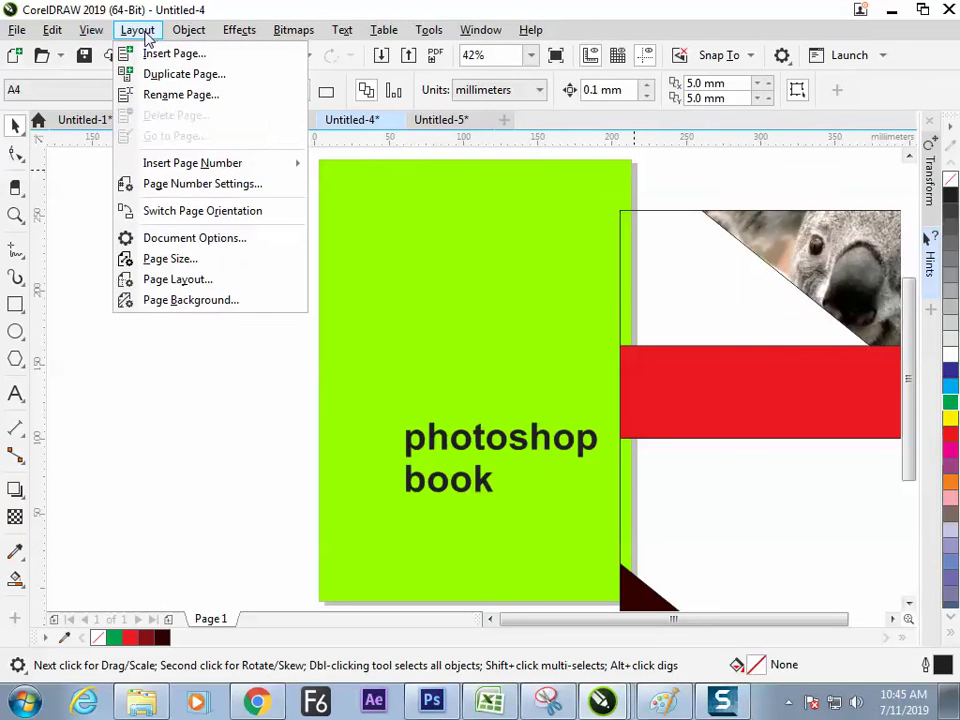
pyautogui.moveTo(92, 33)
pyautogui.moveTo(54, 35)
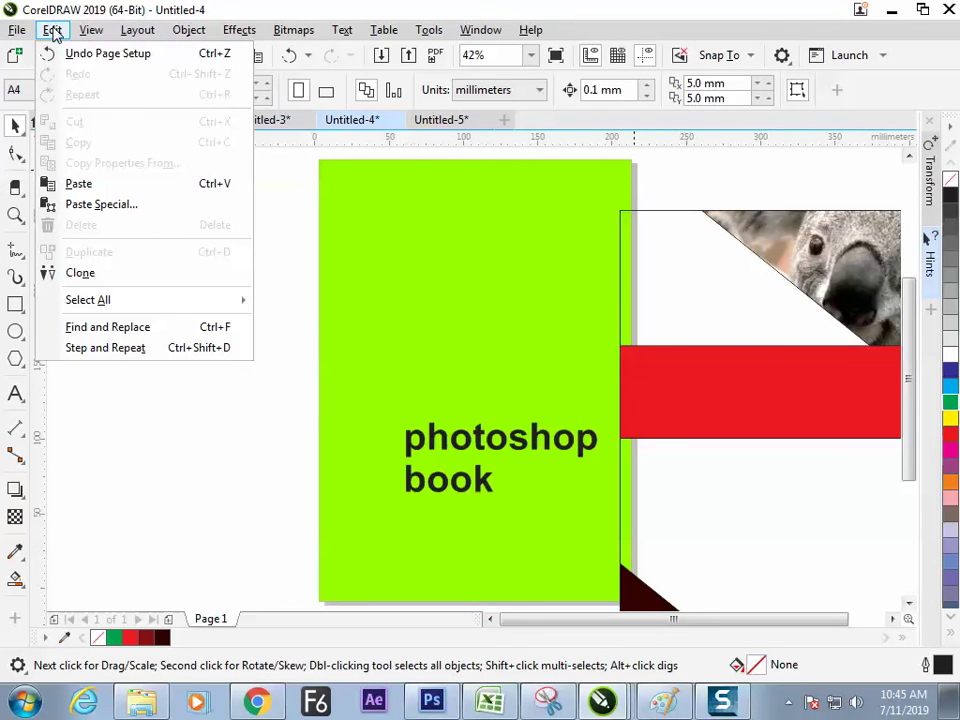
pyautogui.moveTo(17, 36)
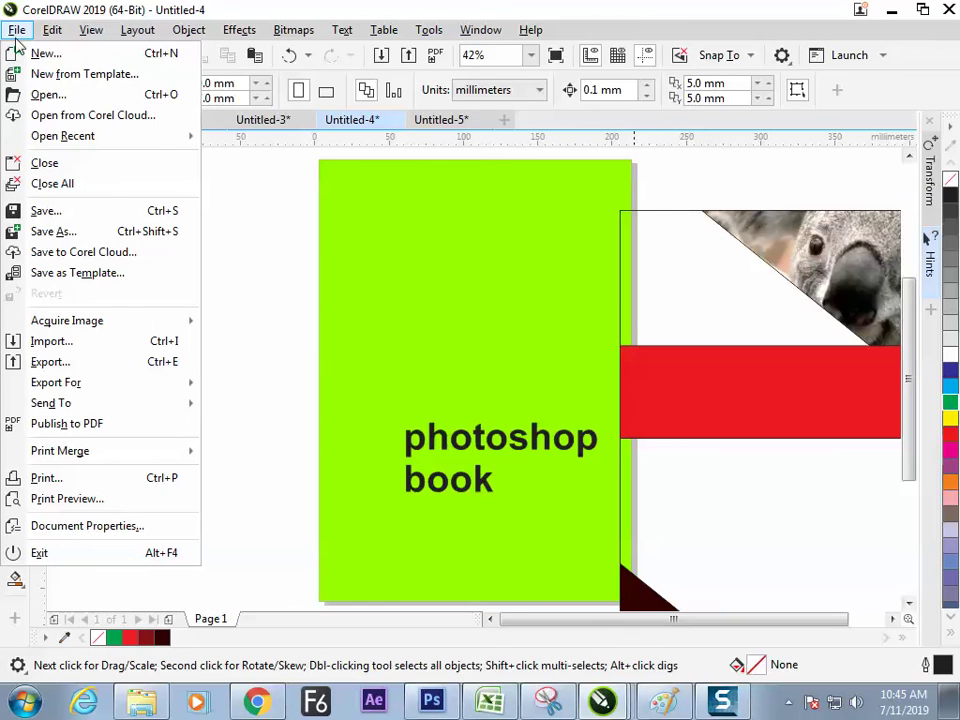
pyautogui.click(88, 527)
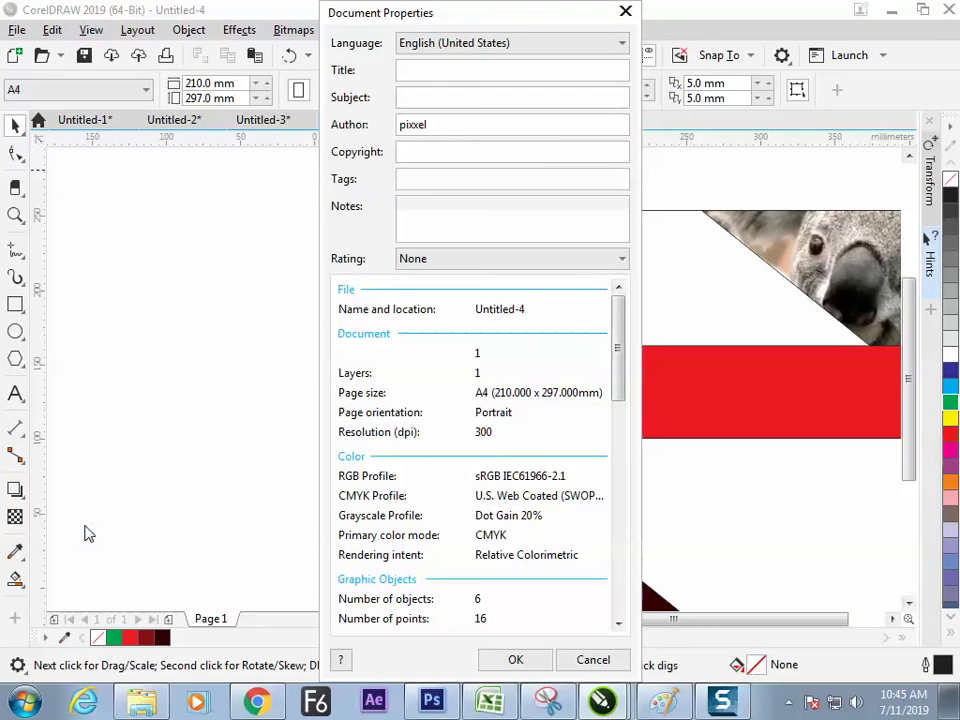
pyautogui.click(624, 10)
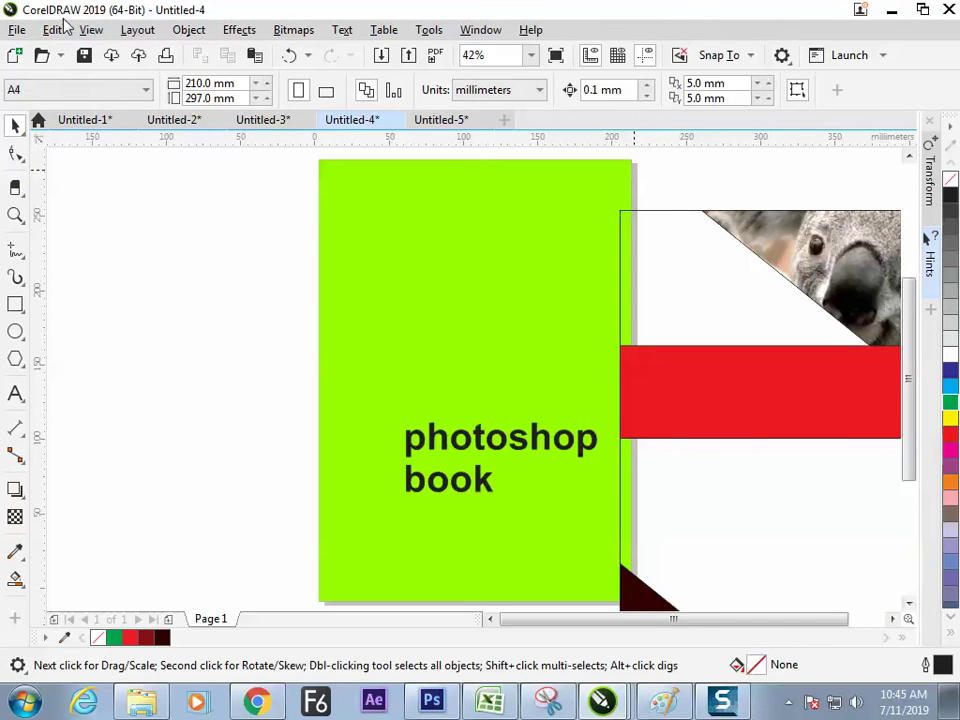
pyautogui.click(17, 30)
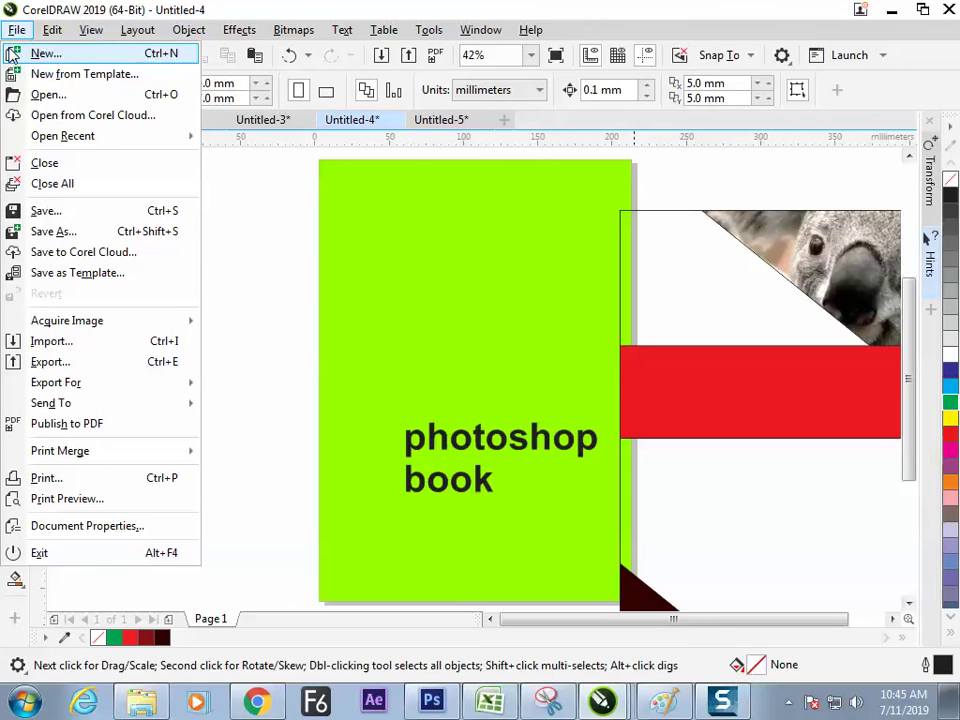
pyautogui.click(655, 182)
pyautogui.doubleClick(635, 178)
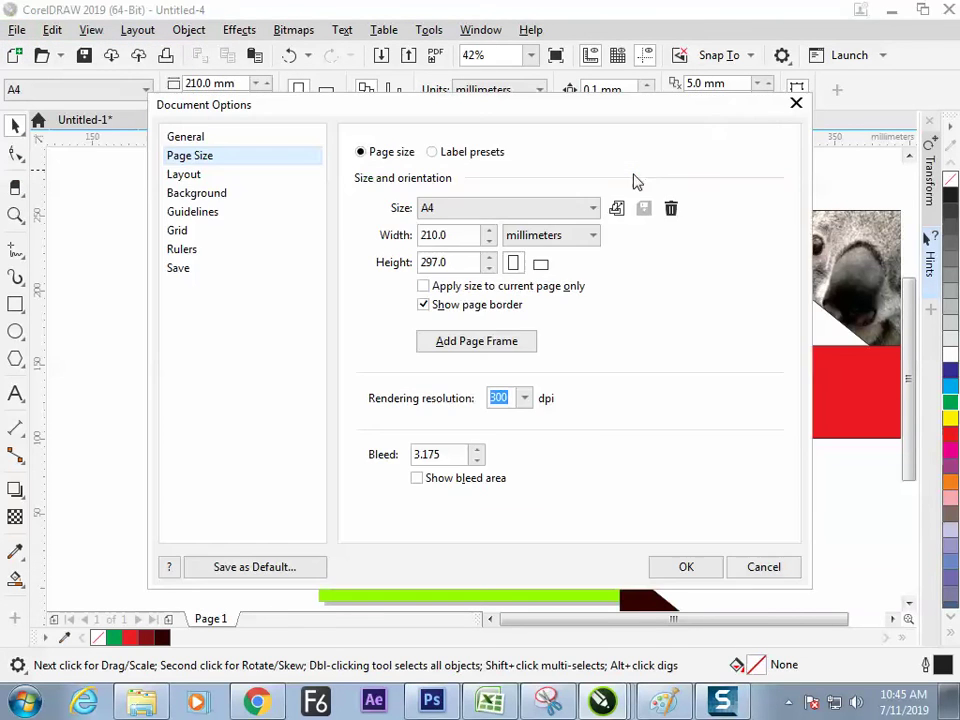
pyautogui.click(677, 142)
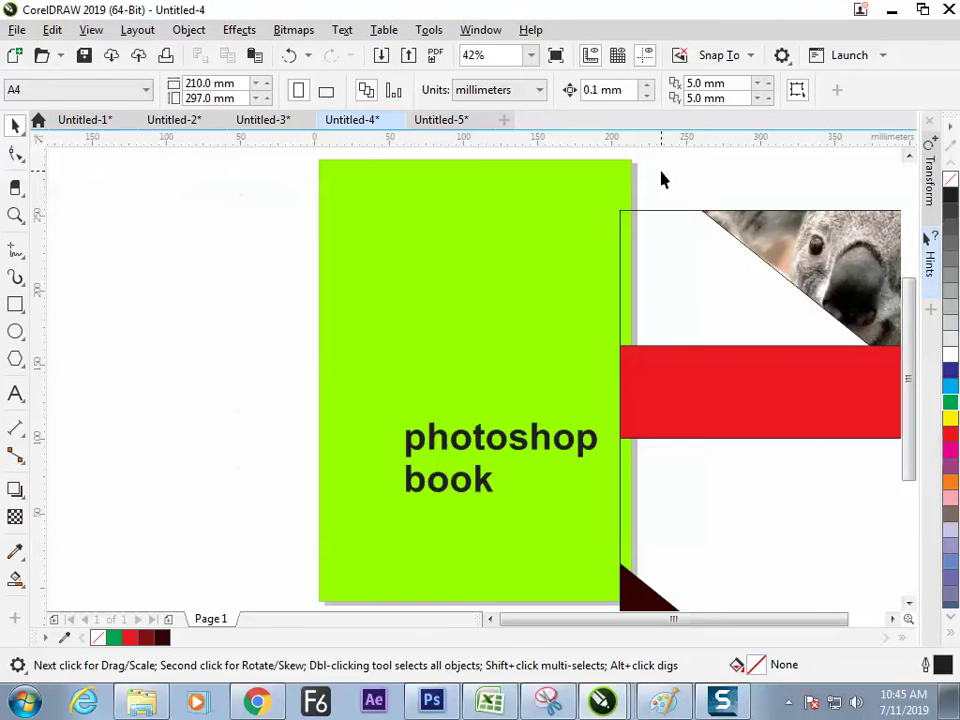
pyautogui.click(781, 56)
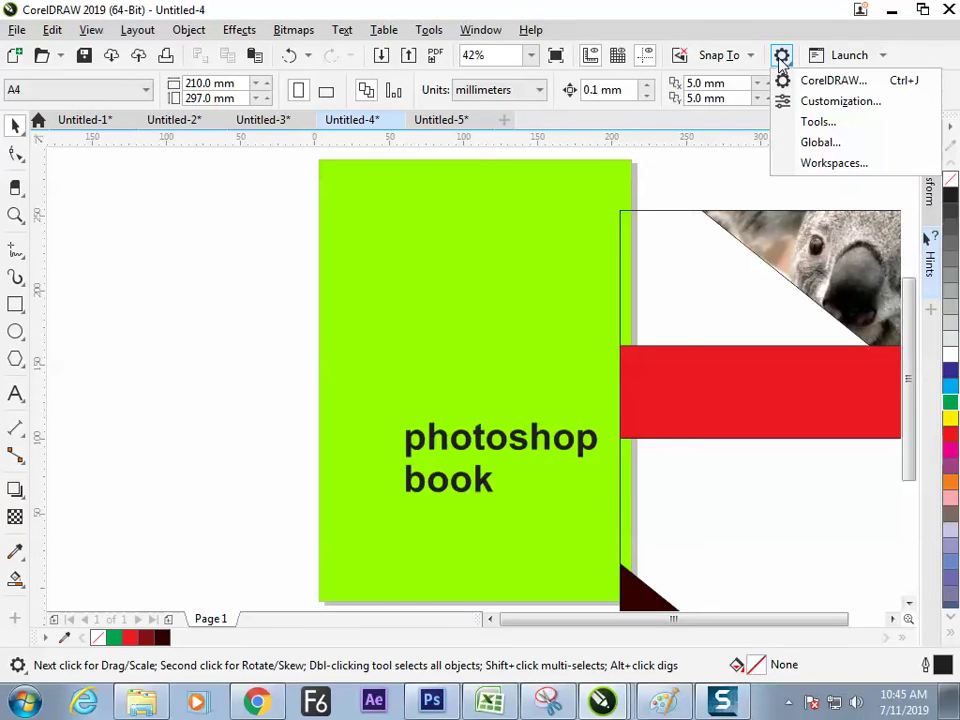
pyautogui.click(637, 180)
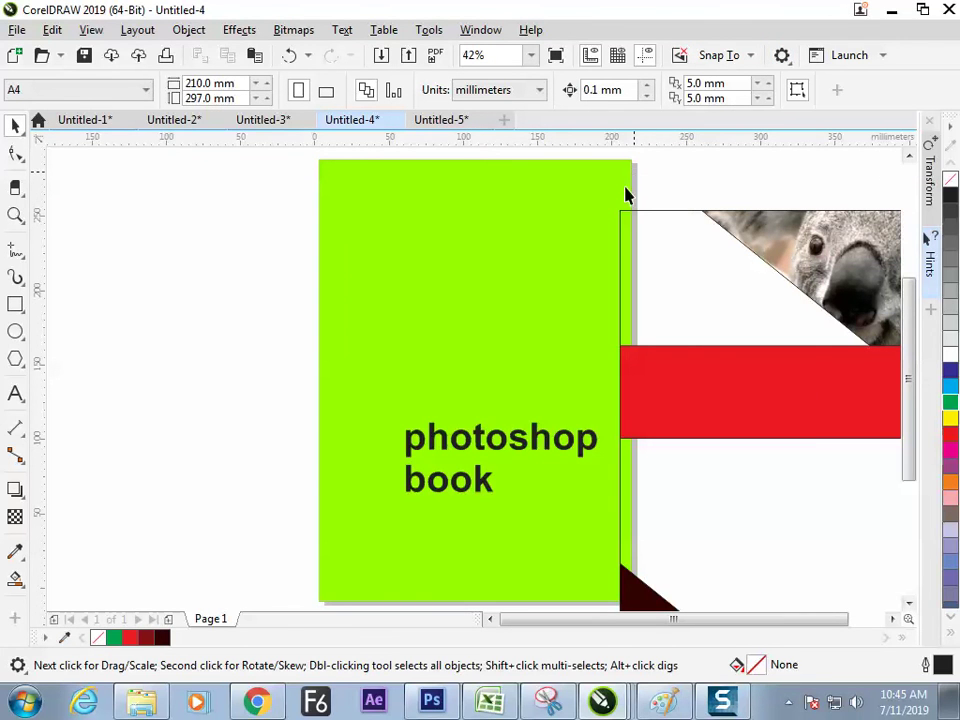
# - Open the background settings in the document options
pyautogui.doubleClick(629, 196)
pyautogui.click(188, 176)
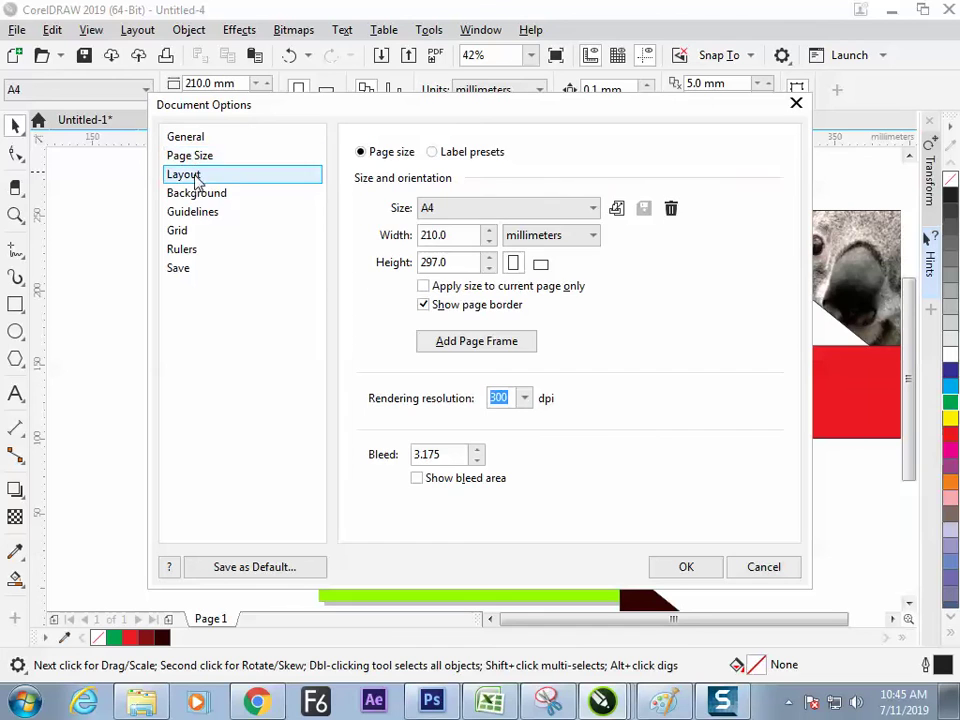
pyautogui.click(198, 194)
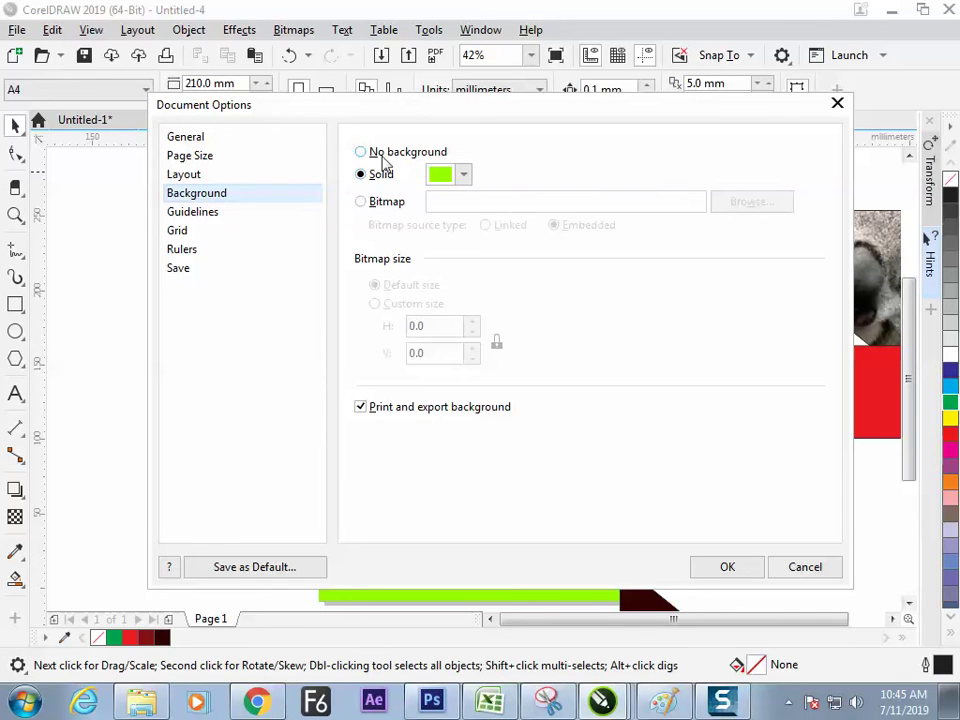
# - Try the no-background option and a solid orange page background
pyautogui.click(385, 151)
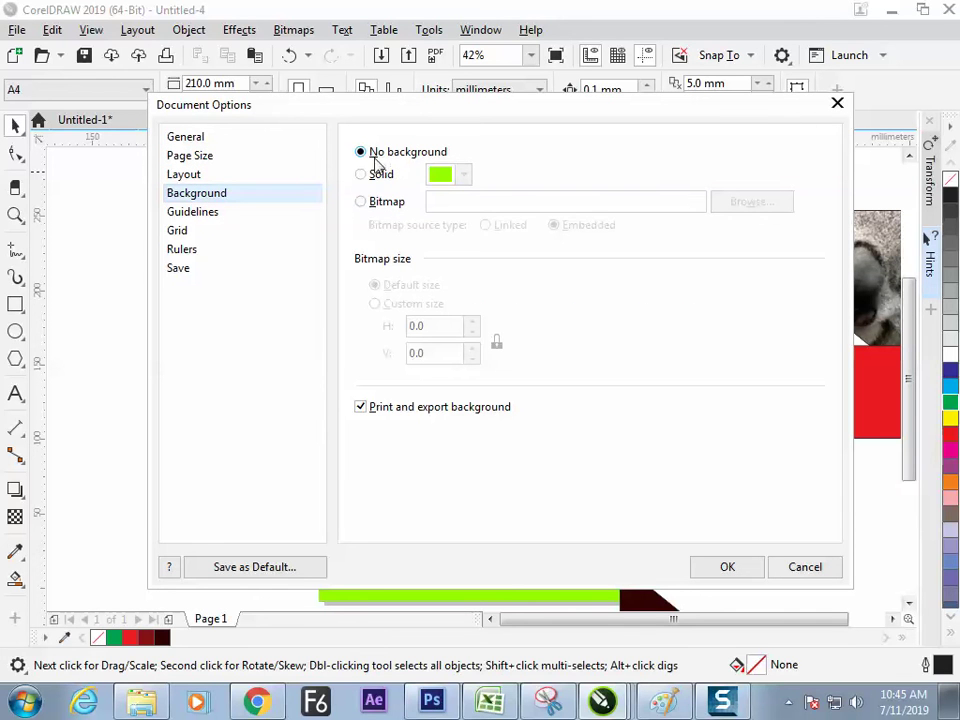
pyautogui.click(382, 178)
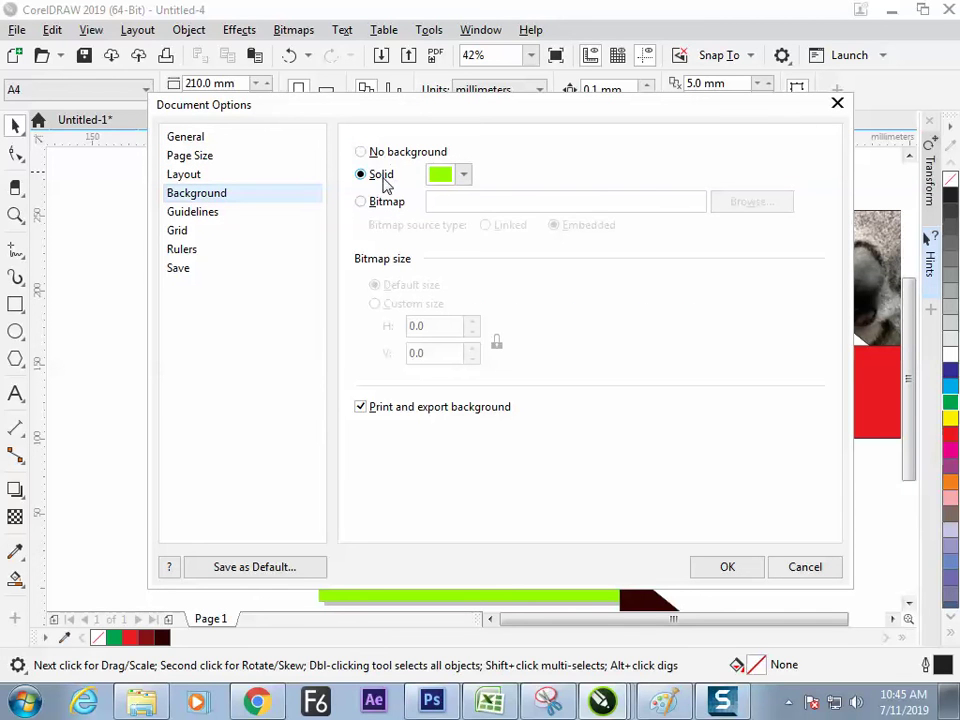
pyautogui.click(464, 176)
pyautogui.click(498, 315)
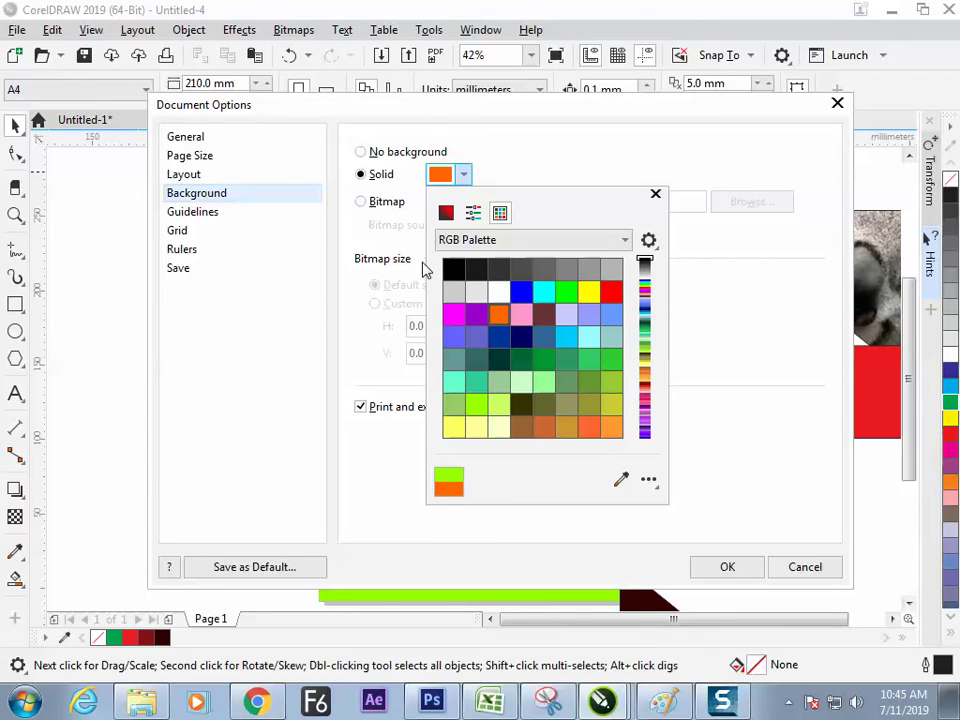
pyautogui.click(380, 209)
# - Set Jellyfish.jpg from the Sample Pictures folder as the page's bitmap background and apply it
pyautogui.click(362, 202)
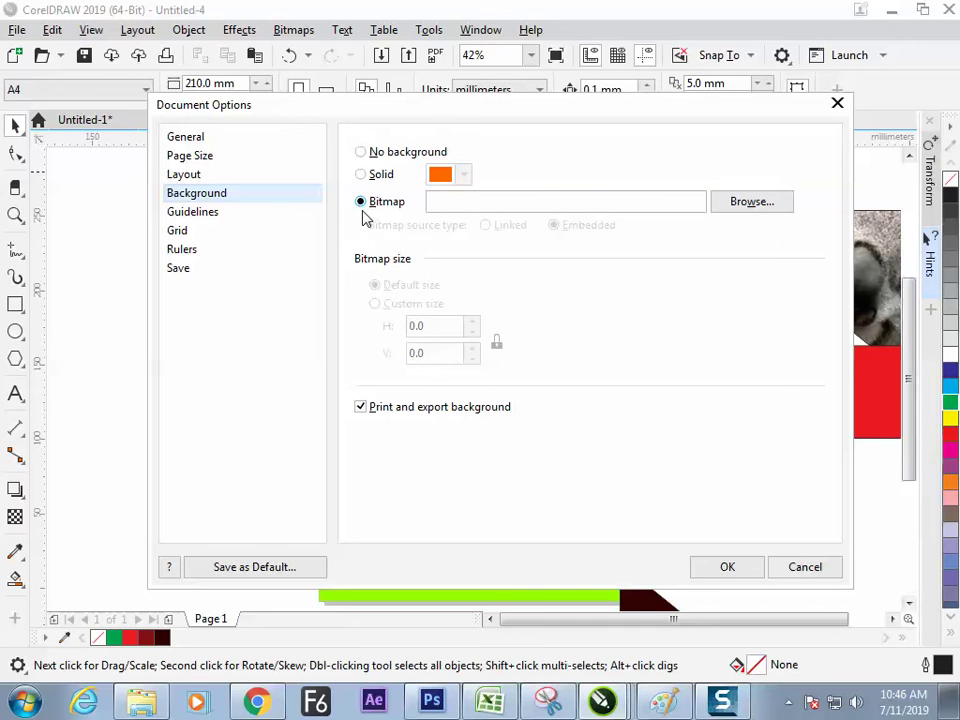
pyautogui.click(720, 207)
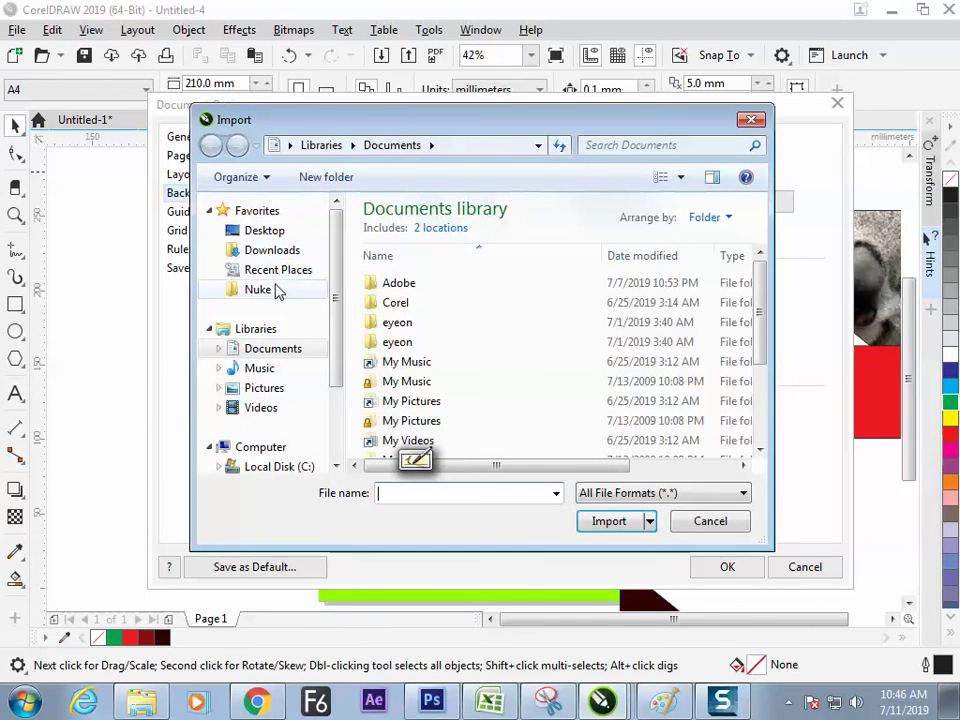
pyautogui.click(272, 389)
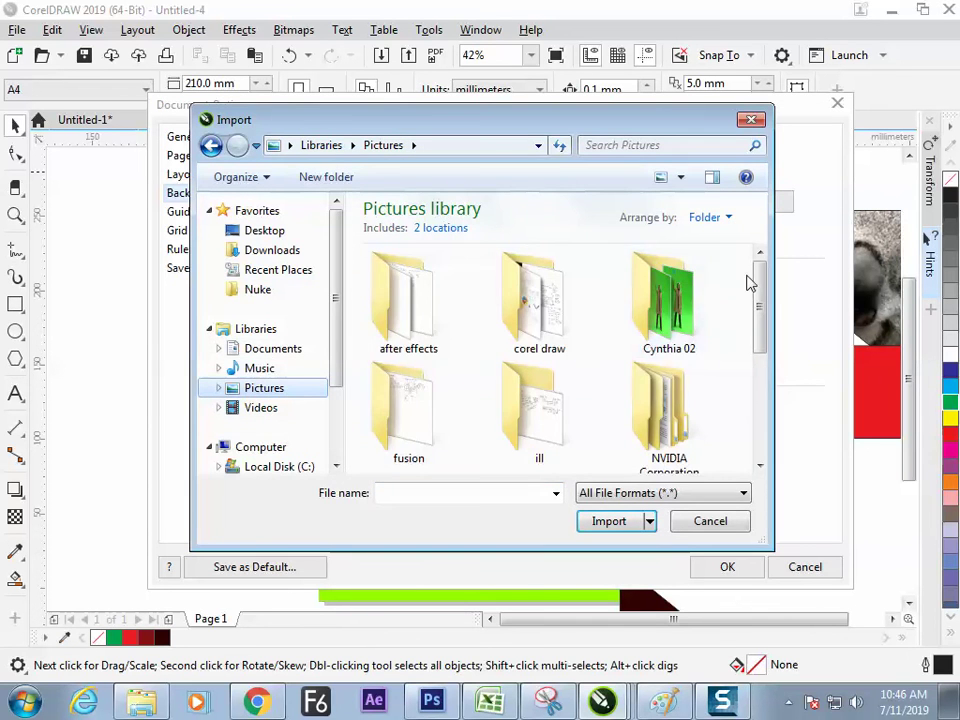
pyautogui.scroll(-3, 750, 283)
pyautogui.doubleClick(536, 386)
pyautogui.click(548, 402)
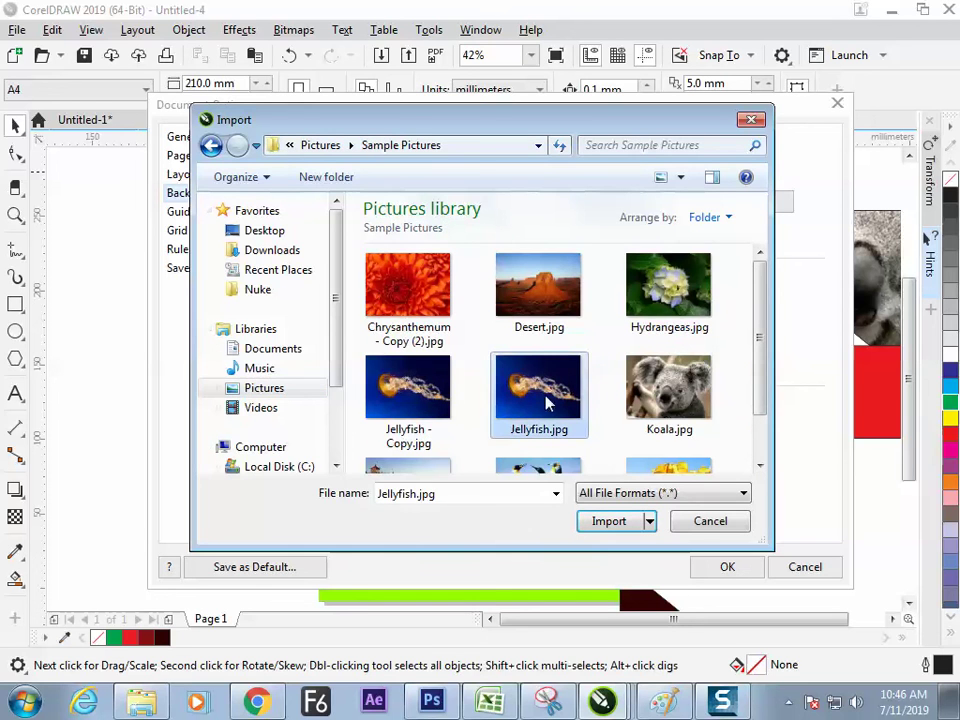
pyautogui.click(622, 527)
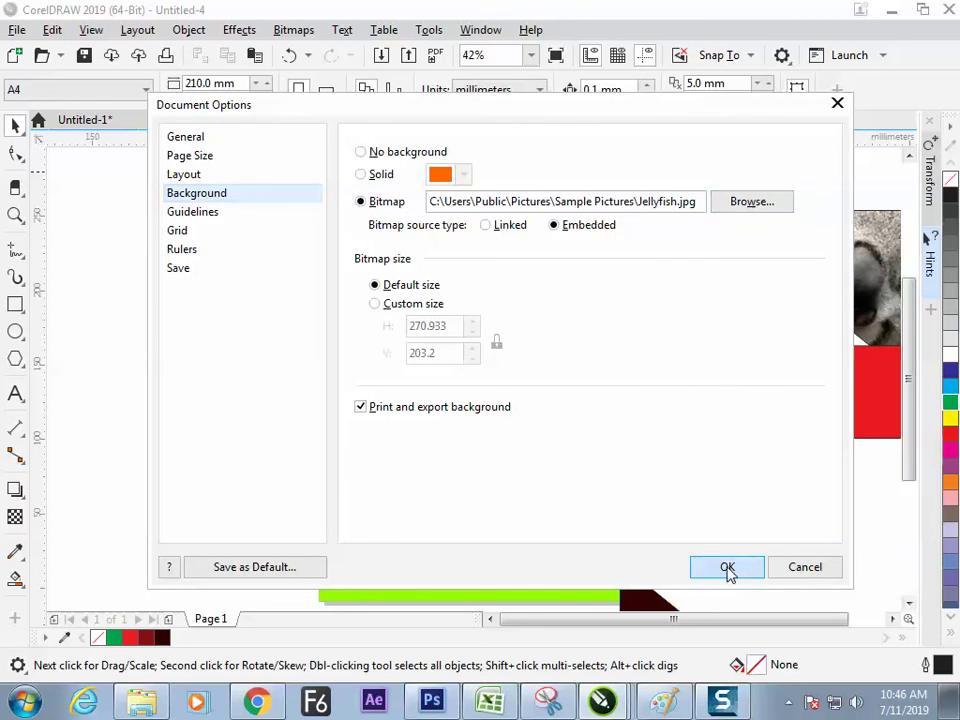
pyautogui.click(727, 567)
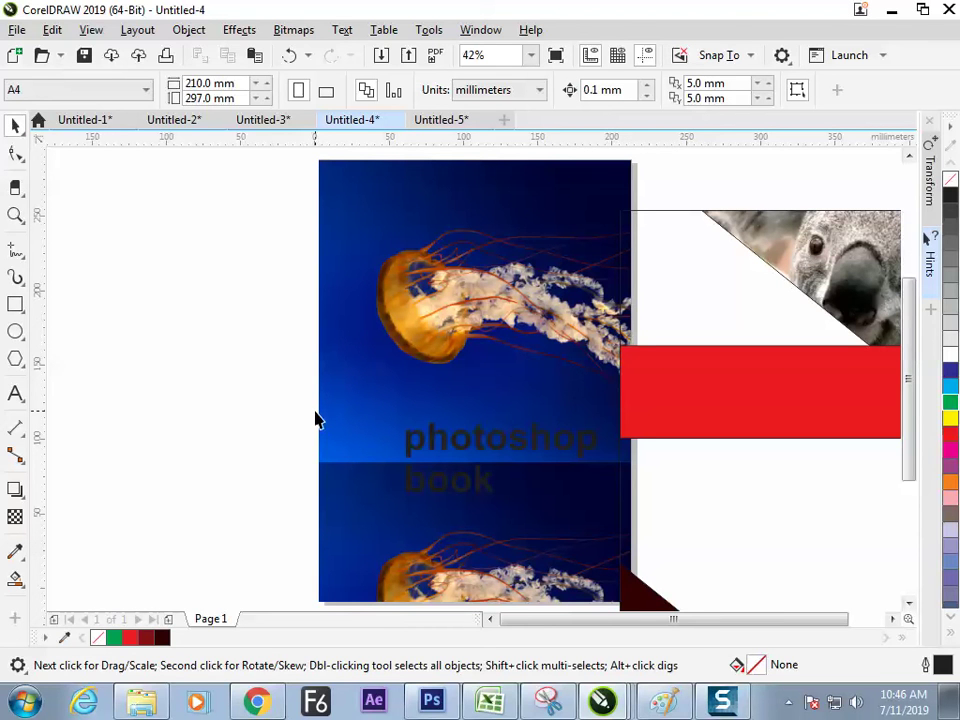
# - Switch to Paint, draw a vertical divider beside the PowerClip notes and handwrite the heading "Document Option"
pyautogui.doubleClick(633, 186)
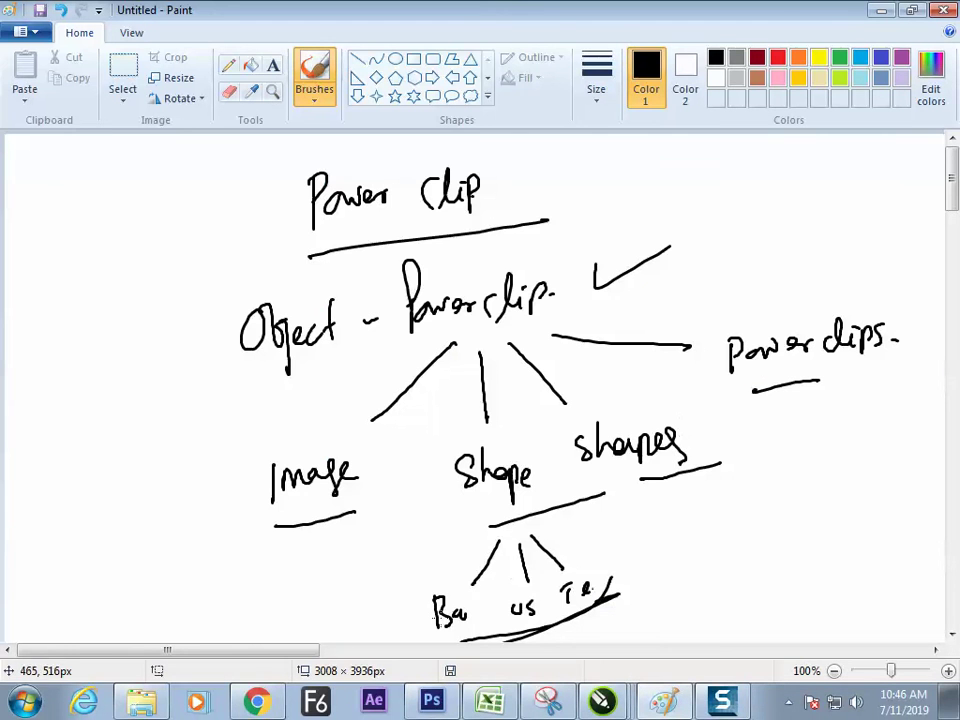
pyautogui.moveTo(257, 650); pyautogui.dragTo(402, 650)
pyautogui.moveTo(460, 177); pyautogui.dragTo(483, 553)
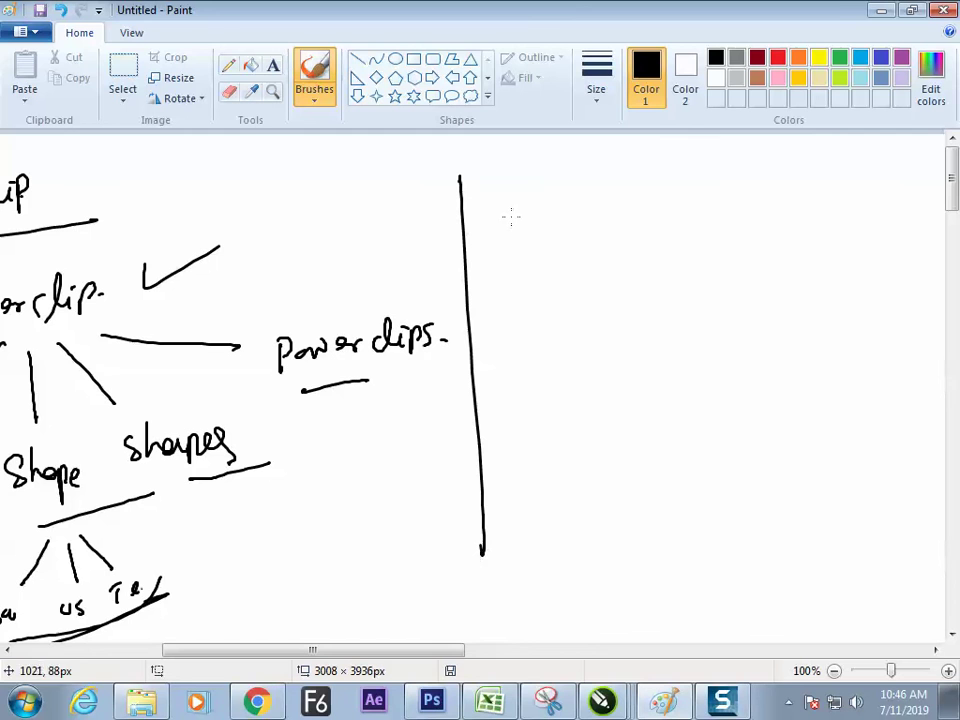
pyautogui.moveTo(511, 217)
pyautogui.mouseDown()
pyautogui.moveTo(545, 237)
pyautogui.moveTo(549, 228)
pyautogui.moveTo(559, 238)
pyautogui.moveTo(615, 214)
pyautogui.mouseUp()
pyautogui.hotkey('ctrl', 'z')
pyautogui.hotkey('ctrl', 'z')
pyautogui.hotkey('ctrl', 'z')
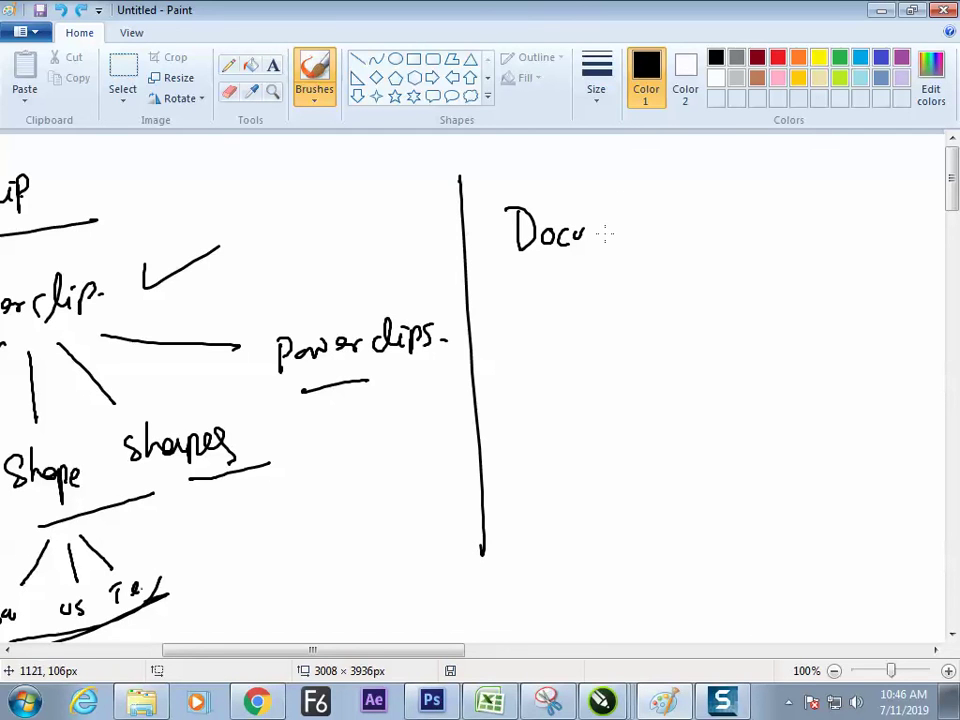
pyautogui.moveTo(598, 226)
pyautogui.mouseDown()
pyautogui.moveTo(639, 233)
pyautogui.moveTo(699, 191)
pyautogui.moveTo(724, 230)
pyautogui.moveTo(756, 210)
pyautogui.mouseUp()
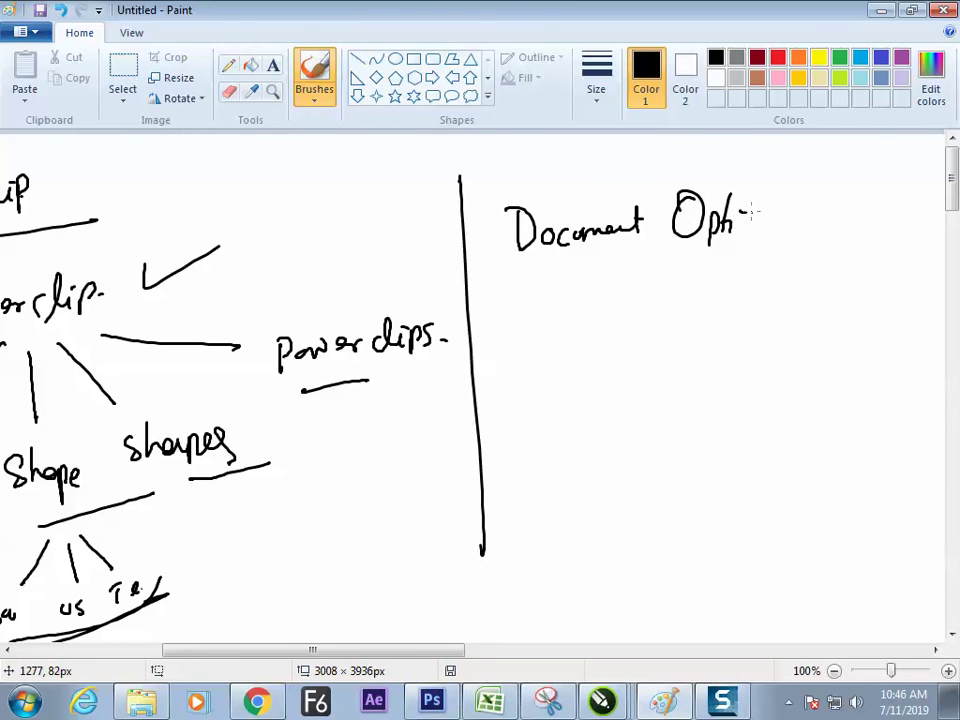
# - Sketch a page rectangle with a hatched right edge under the heading and label that edge "double click"
pyautogui.moveTo(589, 292); pyautogui.dragTo(596, 441)
pyautogui.moveTo(589, 295)
pyautogui.mouseDown()
pyautogui.moveTo(681, 423)
pyautogui.moveTo(597, 438)
pyautogui.mouseUp()
pyautogui.moveTo(665, 295); pyautogui.dragTo(669, 352)
pyautogui.moveTo(691, 260)
pyautogui.mouseDown()
pyautogui.moveTo(671, 314)
pyautogui.moveTo(699, 300)
pyautogui.moveTo(732, 300)
pyautogui.mouseUp()
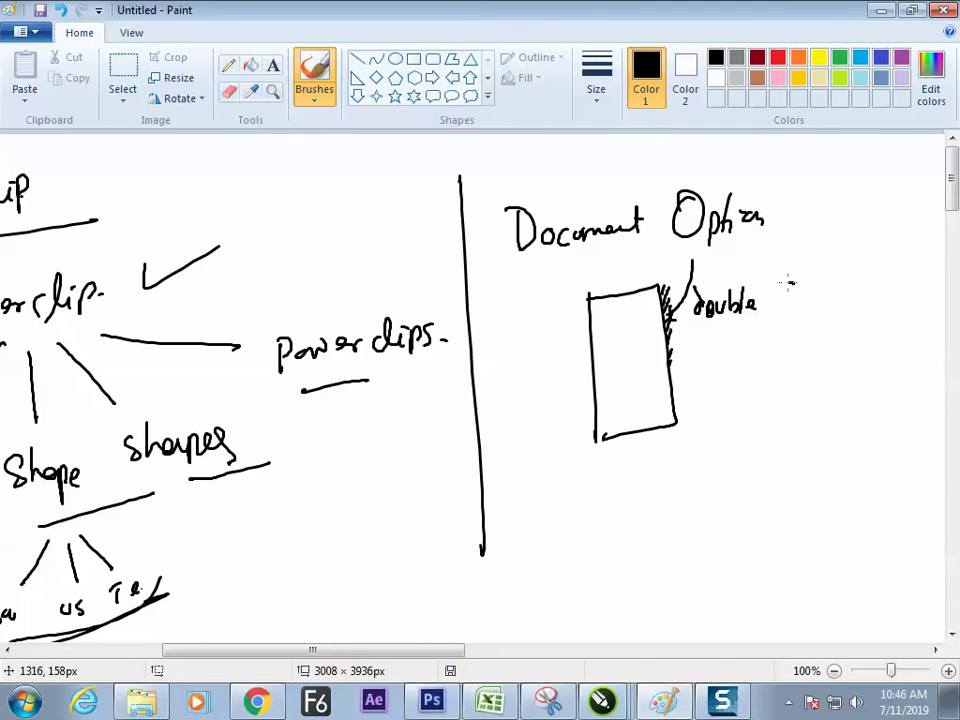
pyautogui.moveTo(795, 284); pyautogui.dragTo(796, 310)
pyautogui.moveTo(808, 282); pyautogui.dragTo(806, 308)
pyautogui.moveTo(818, 296)
pyautogui.mouseDown()
pyautogui.moveTo(818, 308)
pyautogui.moveTo(830, 306)
pyautogui.mouseUp()
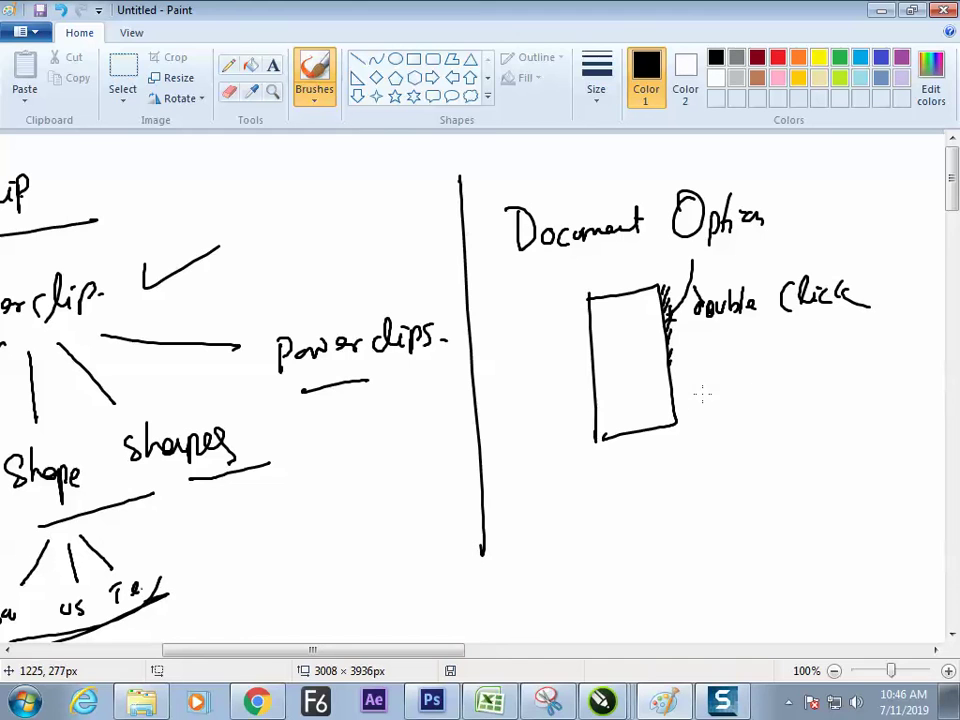
# - Handwrite "Background" below the page sketch with branches to boxed options for none, one color and image
pyautogui.moveTo(633, 476)
pyautogui.mouseDown()
pyautogui.moveTo(677, 489)
pyautogui.moveTo(686, 476)
pyautogui.moveTo(693, 492)
pyautogui.moveTo(711, 483)
pyautogui.moveTo(713, 509)
pyautogui.moveTo(749, 478)
pyautogui.moveTo(760, 483)
pyautogui.moveTo(645, 520)
pyautogui.moveTo(791, 438)
pyautogui.moveTo(806, 417)
pyautogui.moveTo(843, 430)
pyautogui.mouseUp()
pyautogui.moveTo(846, 426)
pyautogui.mouseDown()
pyautogui.moveTo(816, 470)
pyautogui.moveTo(877, 431)
pyautogui.moveTo(869, 397)
pyautogui.moveTo(866, 442)
pyautogui.moveTo(823, 466)
pyautogui.moveTo(844, 471)
pyautogui.moveTo(874, 468)
pyautogui.mouseUp()
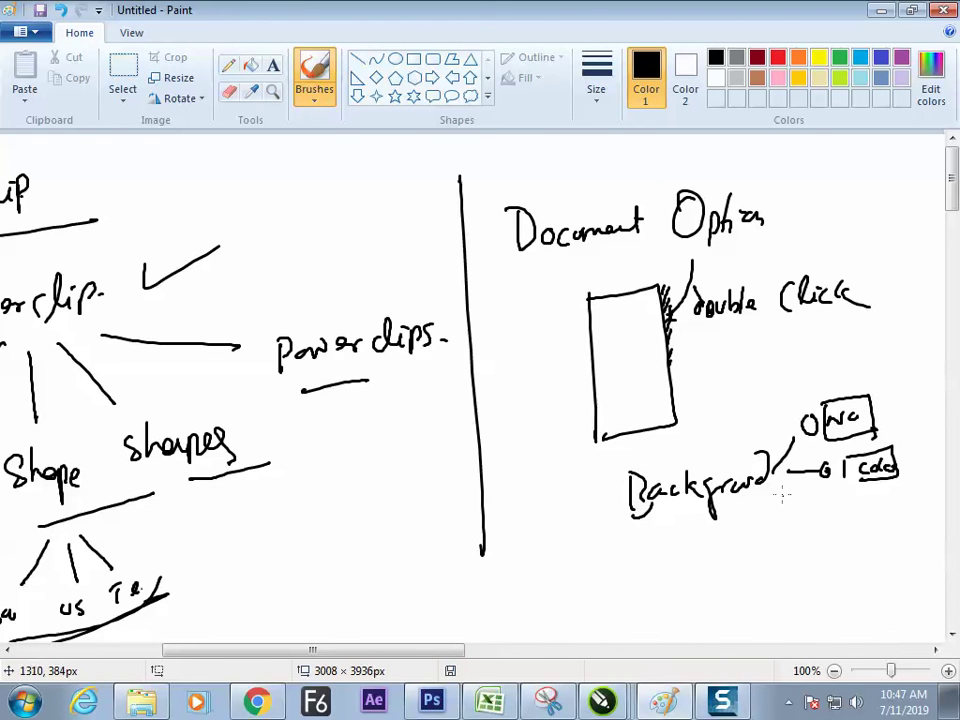
pyautogui.moveTo(817, 512)
pyautogui.mouseDown()
pyautogui.moveTo(903, 497)
pyautogui.moveTo(833, 490)
pyautogui.moveTo(888, 453)
pyautogui.mouseUp()
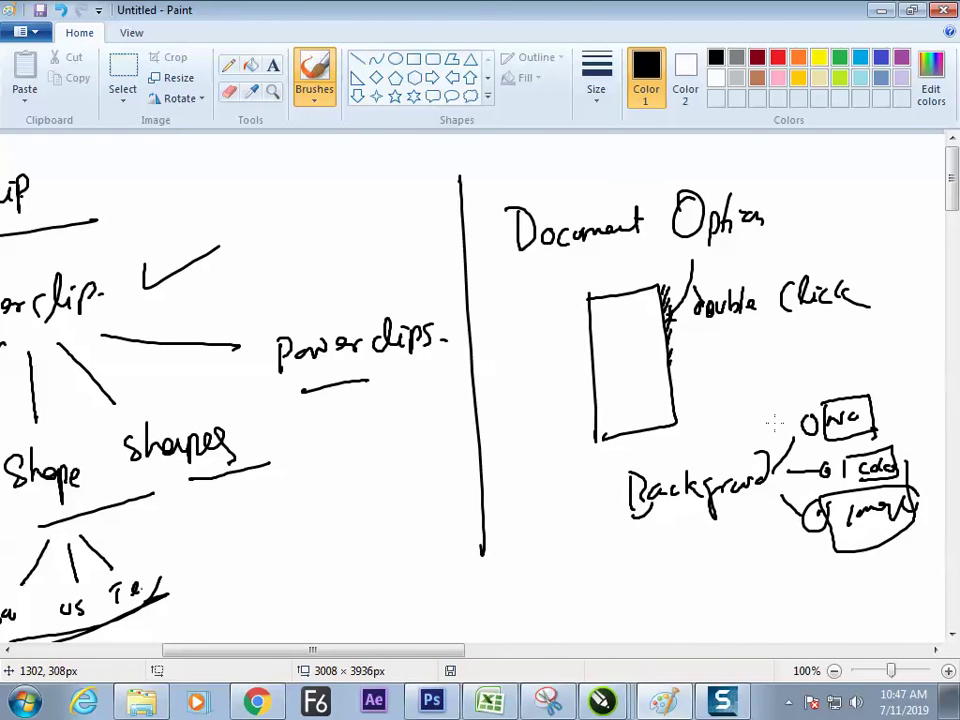
# - Switch back to CorelDRAW and set the page to no background in the document options
pyautogui.hotkey('alt', 'Tab')
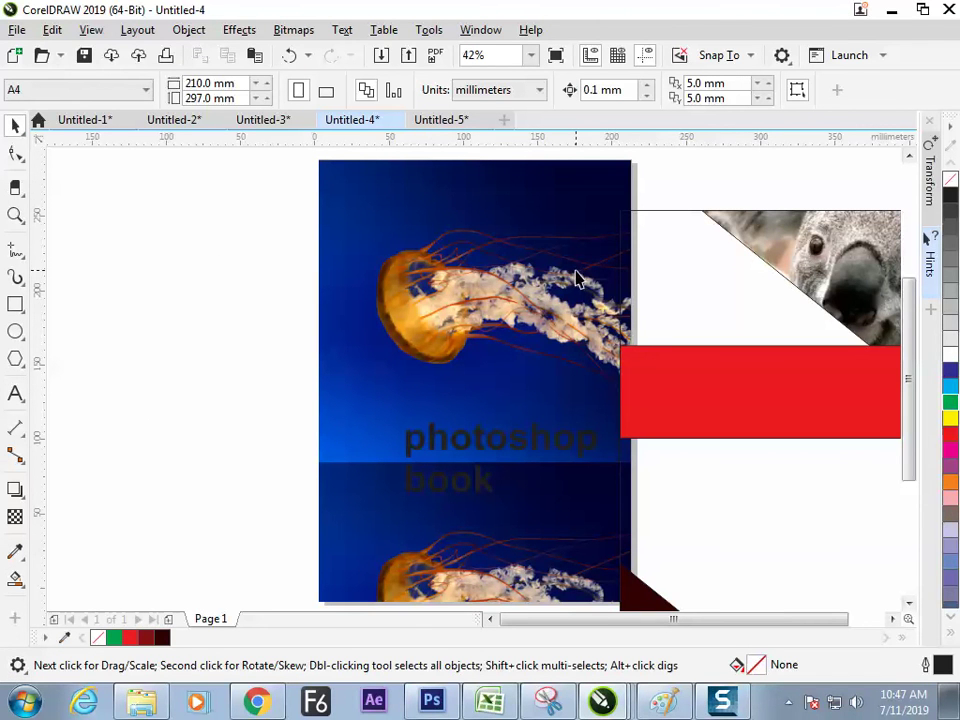
pyautogui.doubleClick(640, 178)
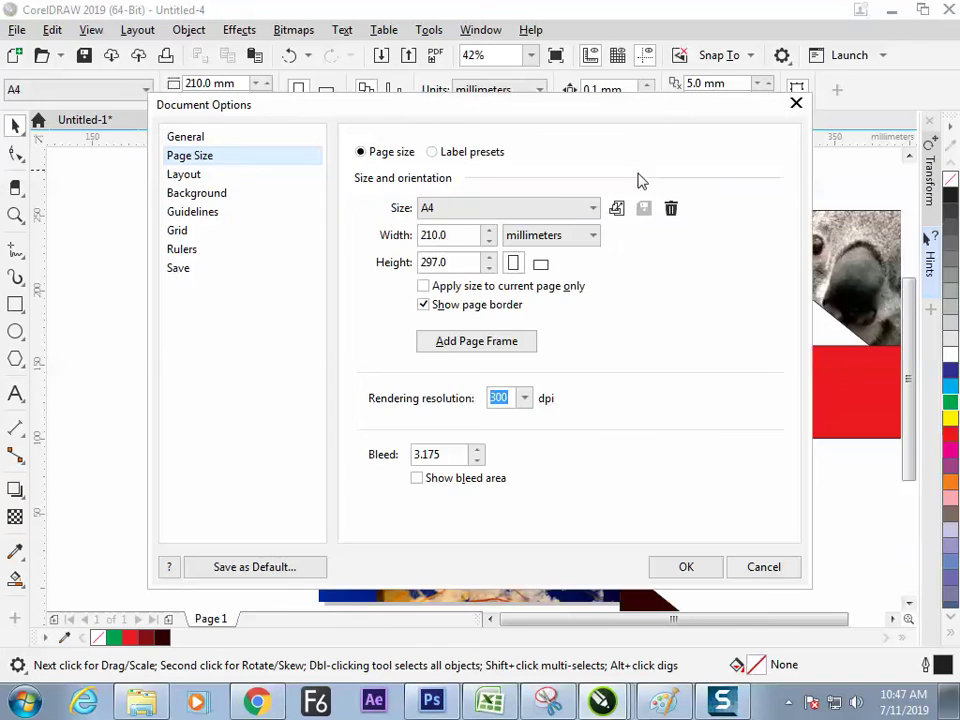
pyautogui.click(249, 195)
pyautogui.click(405, 152)
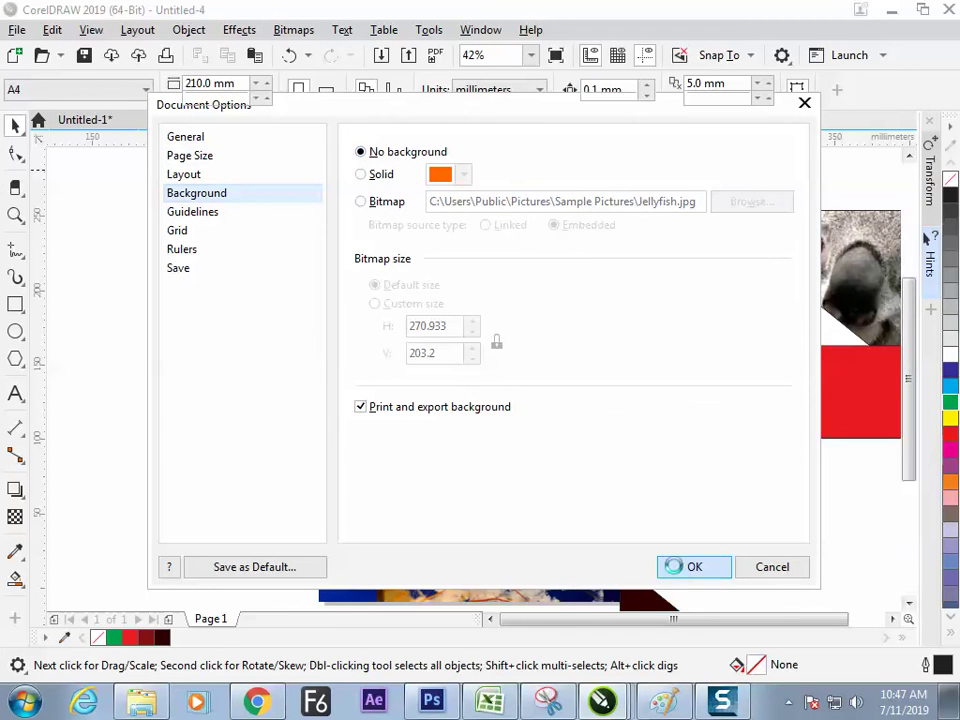
pyautogui.click(690, 566)
# - Center the PowerClip cover design on the page, preview it full screen and deselect it
pyautogui.click(696, 285)
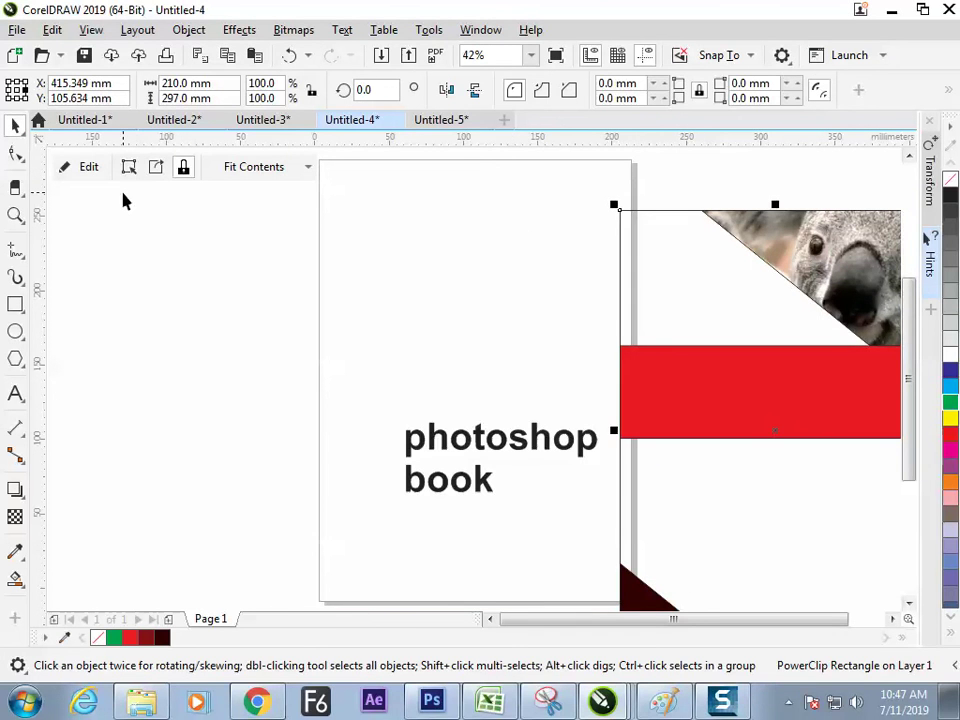
pyautogui.press('p')
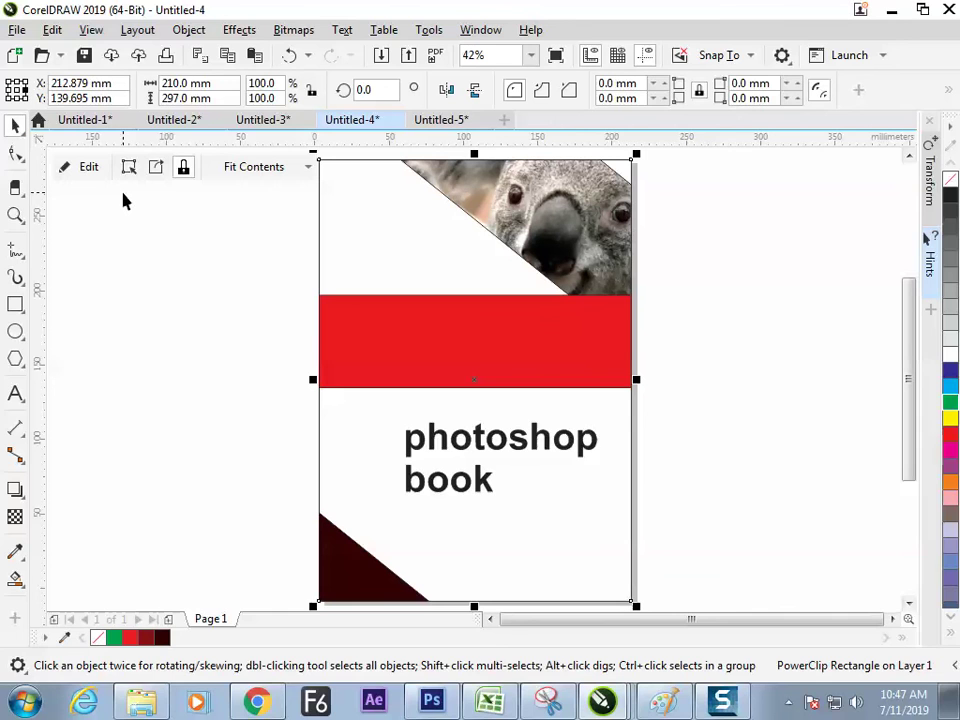
pyautogui.press('F9')
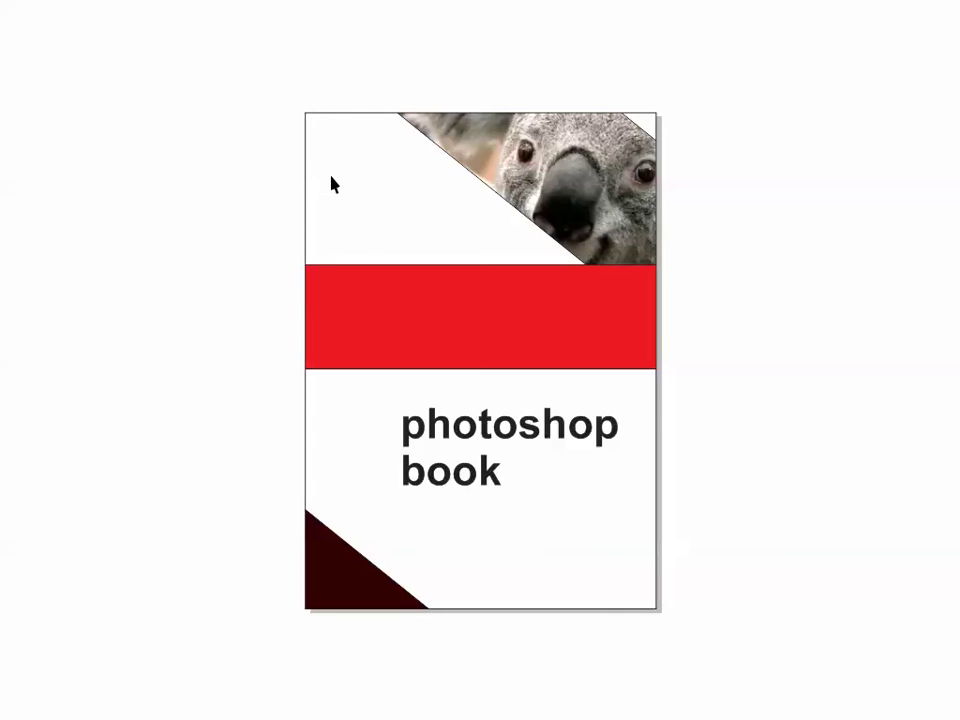
pyautogui.click(358, 203)
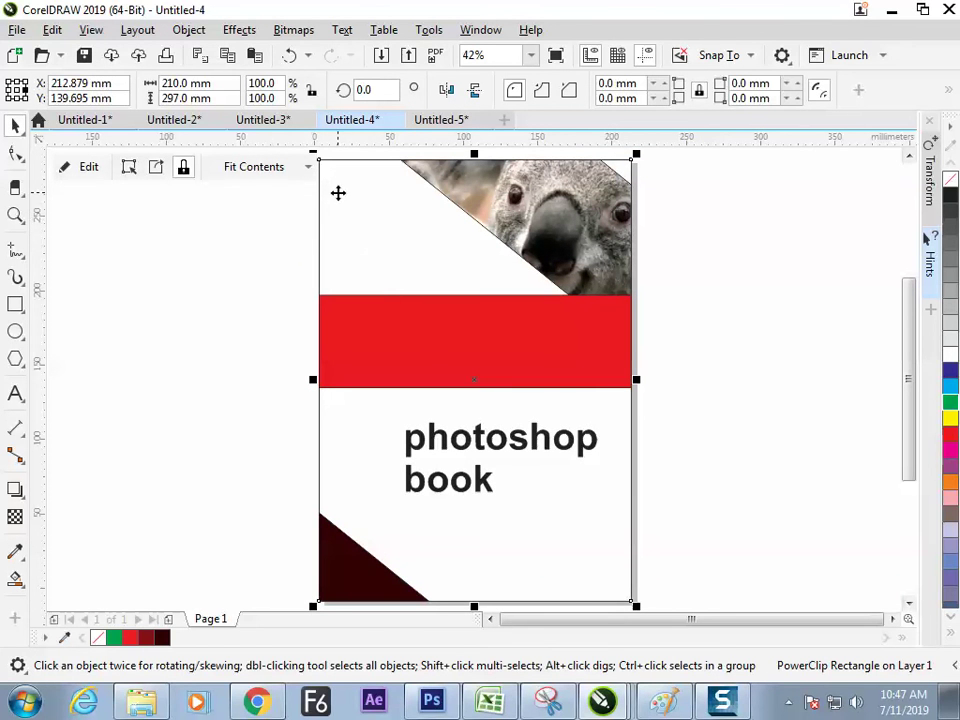
pyautogui.click(222, 294)
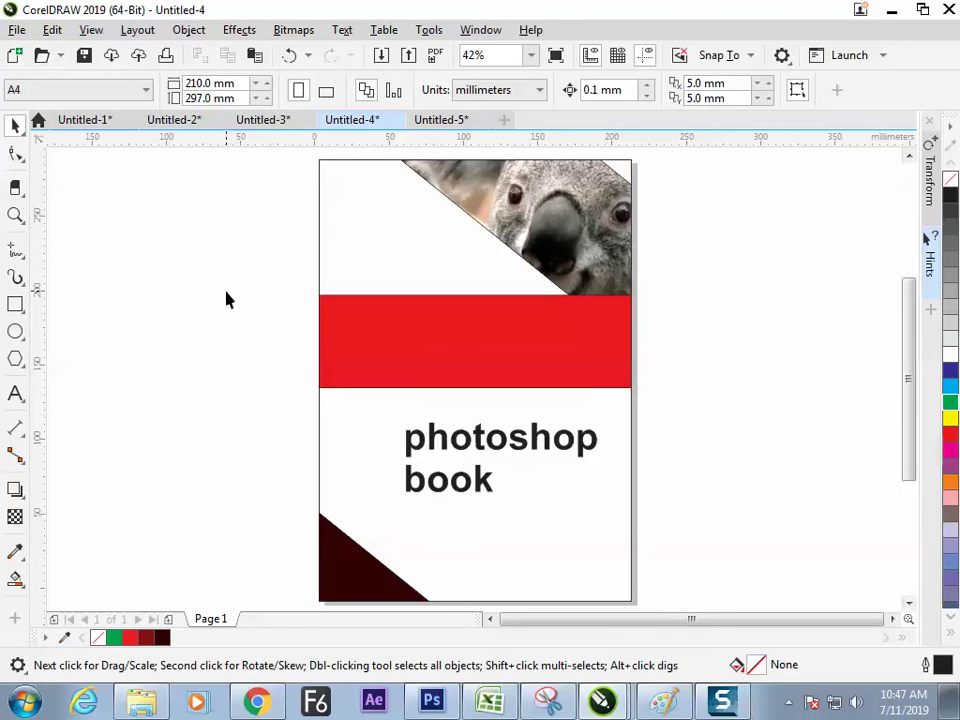
# - Review the background and page size settings in the document options, including the page frame option, without changing anything
pyautogui.doubleClick(636, 189)
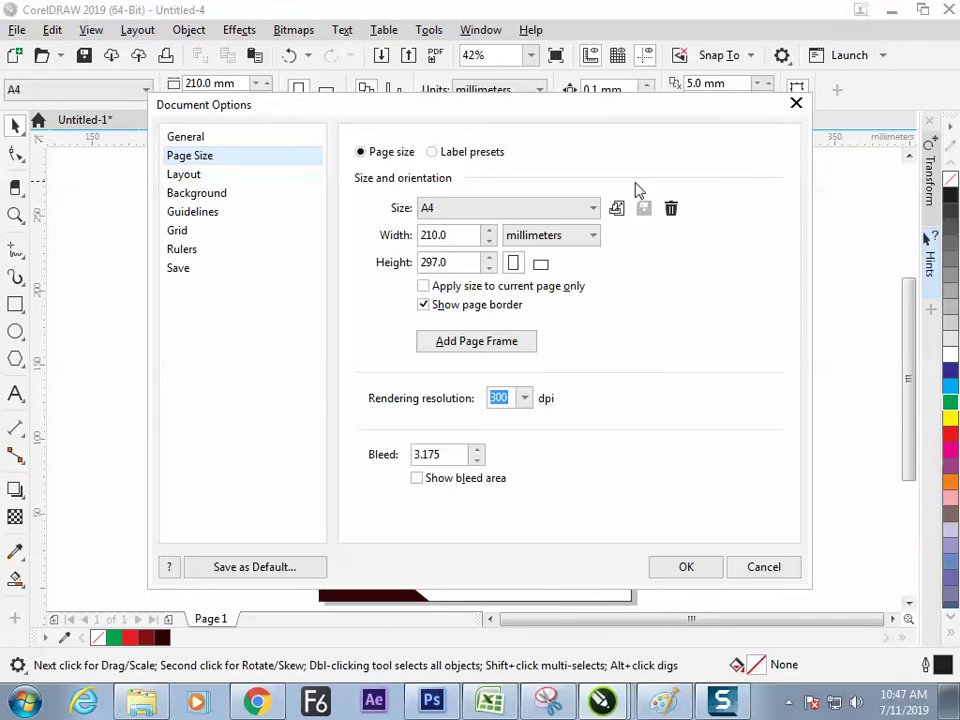
pyautogui.click(205, 195)
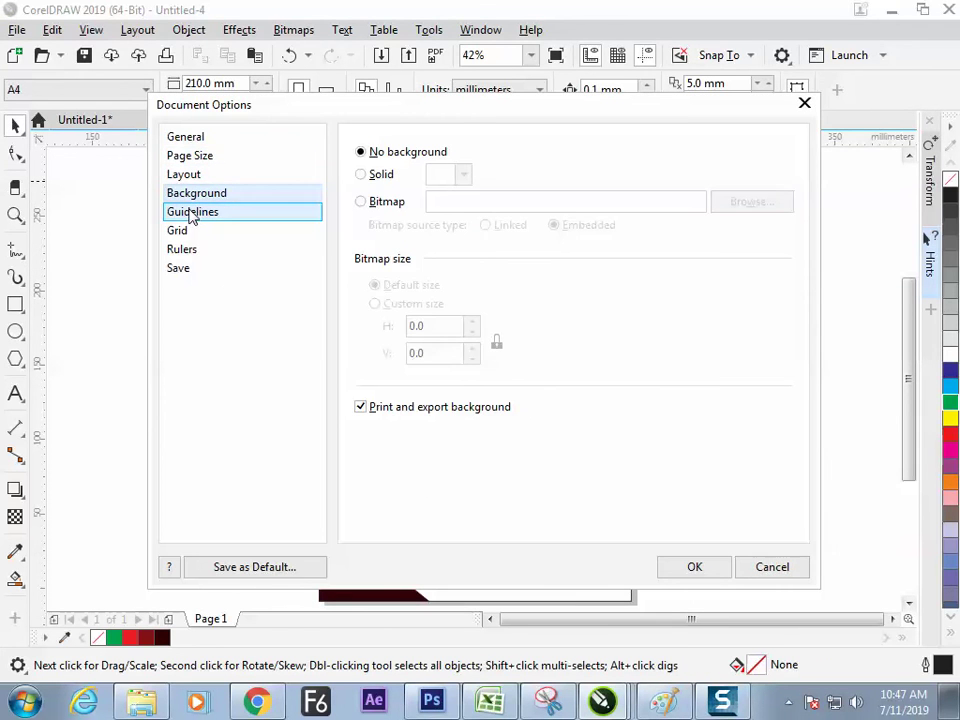
pyautogui.click(200, 158)
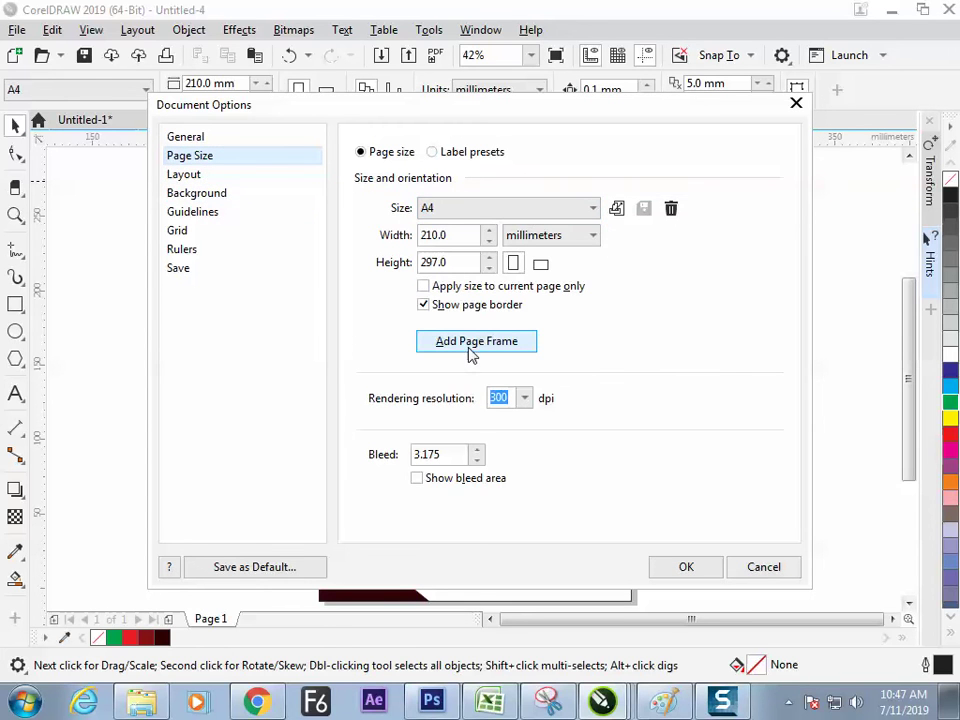
pyautogui.click(796, 103)
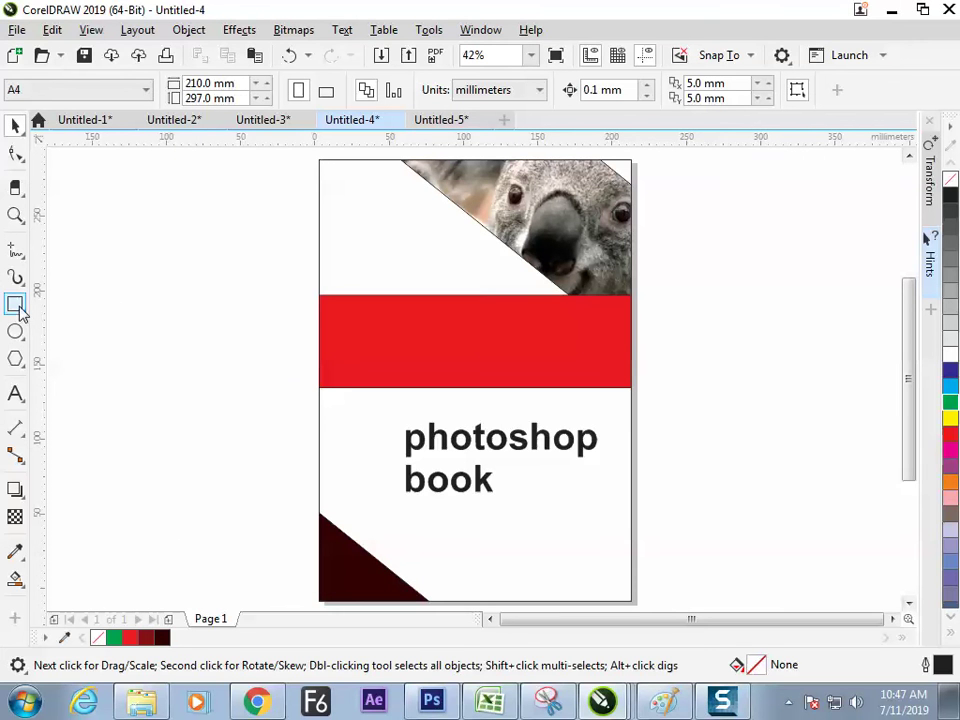
pyautogui.doubleClick(634, 214)
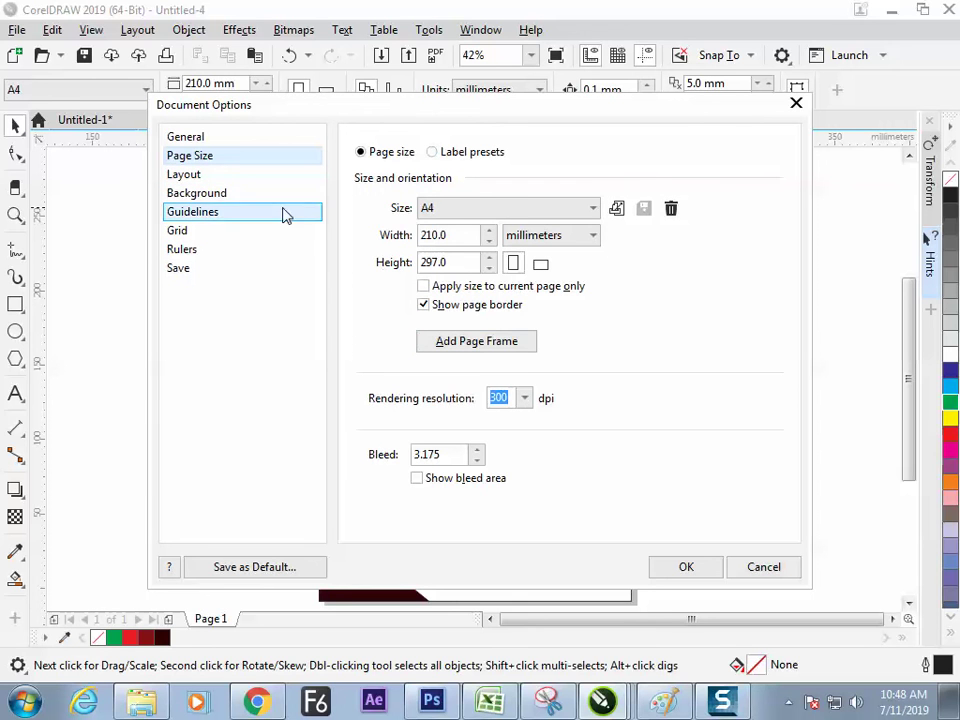
pyautogui.click(797, 106)
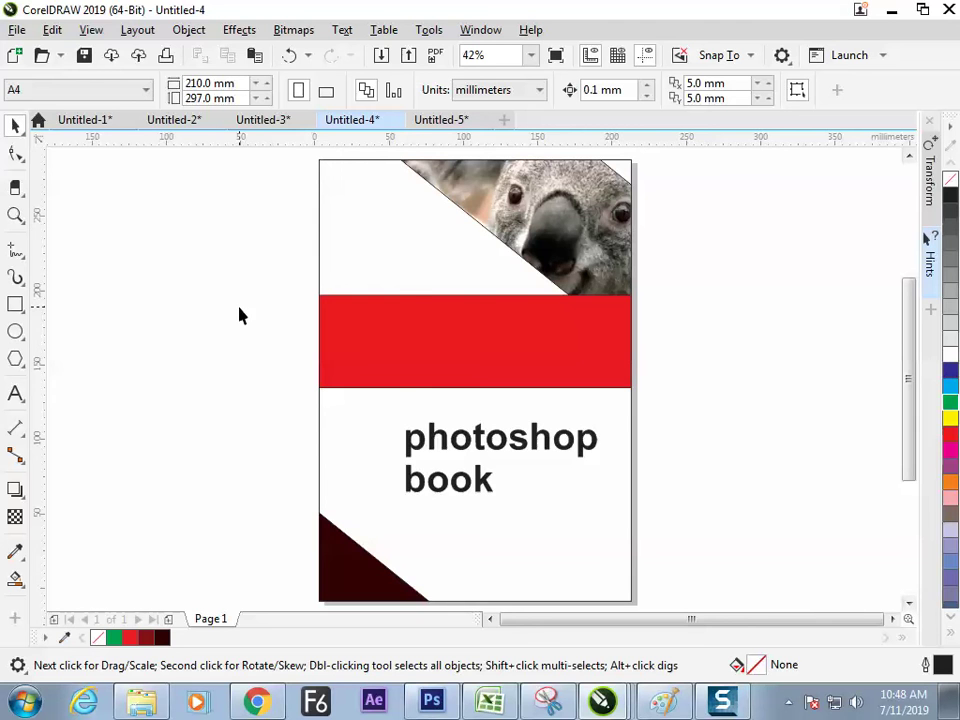
# - Look through the other open documents and bring up the business card design in Untitled-5
pyautogui.click(272, 120)
pyautogui.click(183, 121)
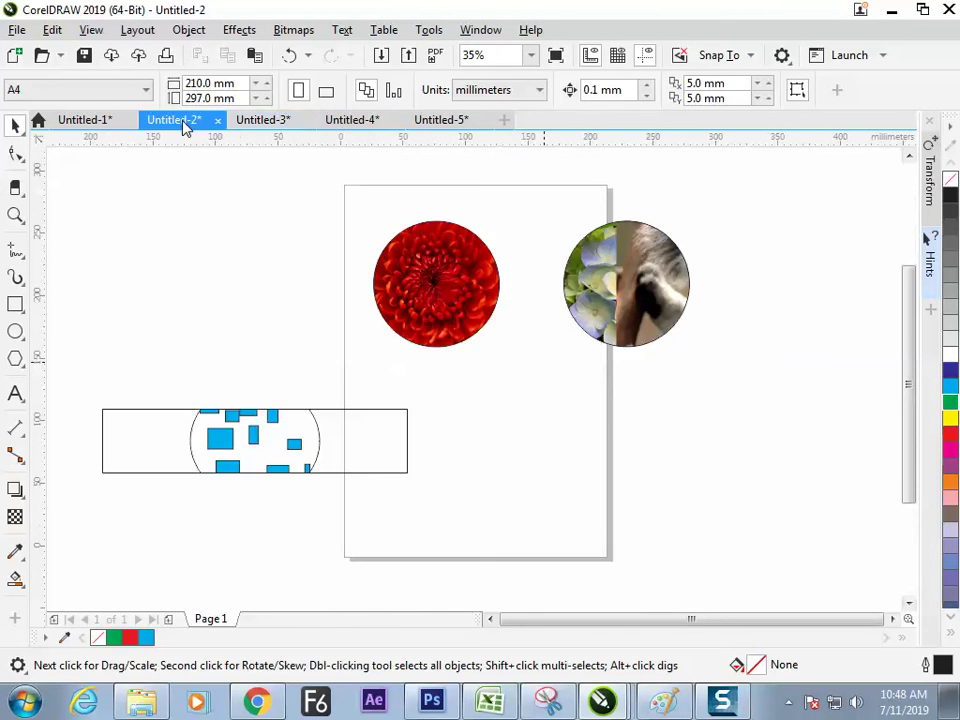
pyautogui.click(108, 121)
pyautogui.click(366, 121)
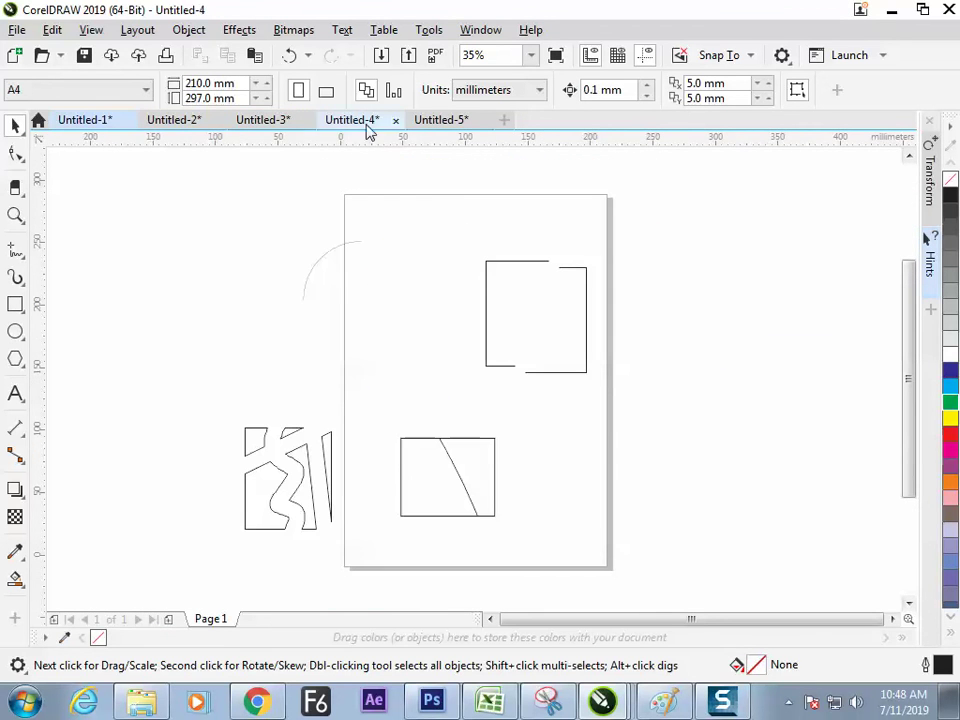
pyautogui.click(439, 121)
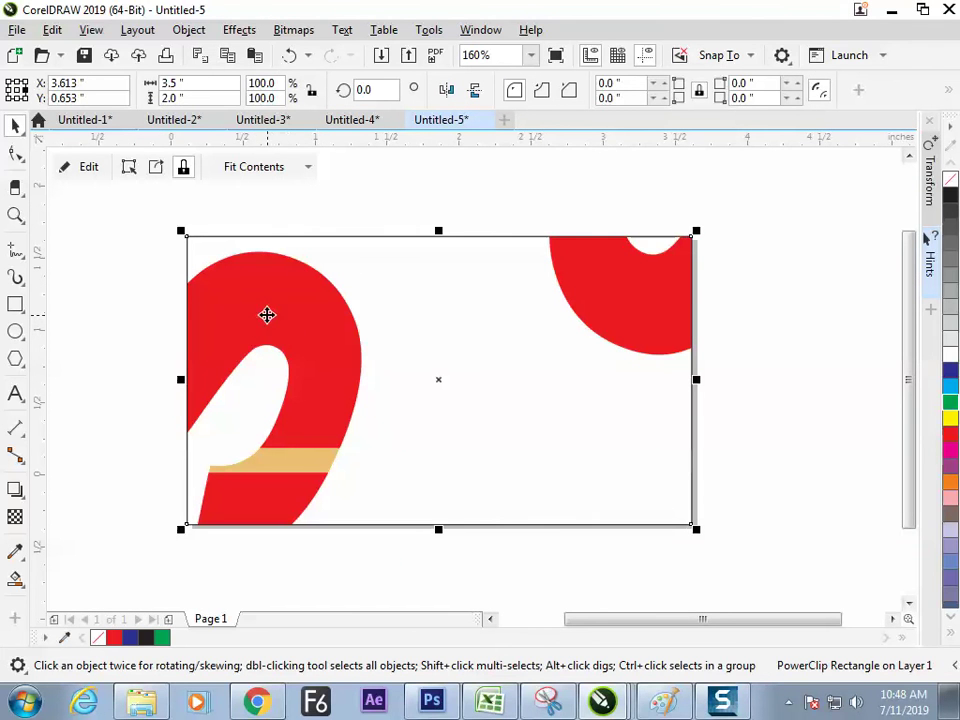
pyautogui.click(137, 330)
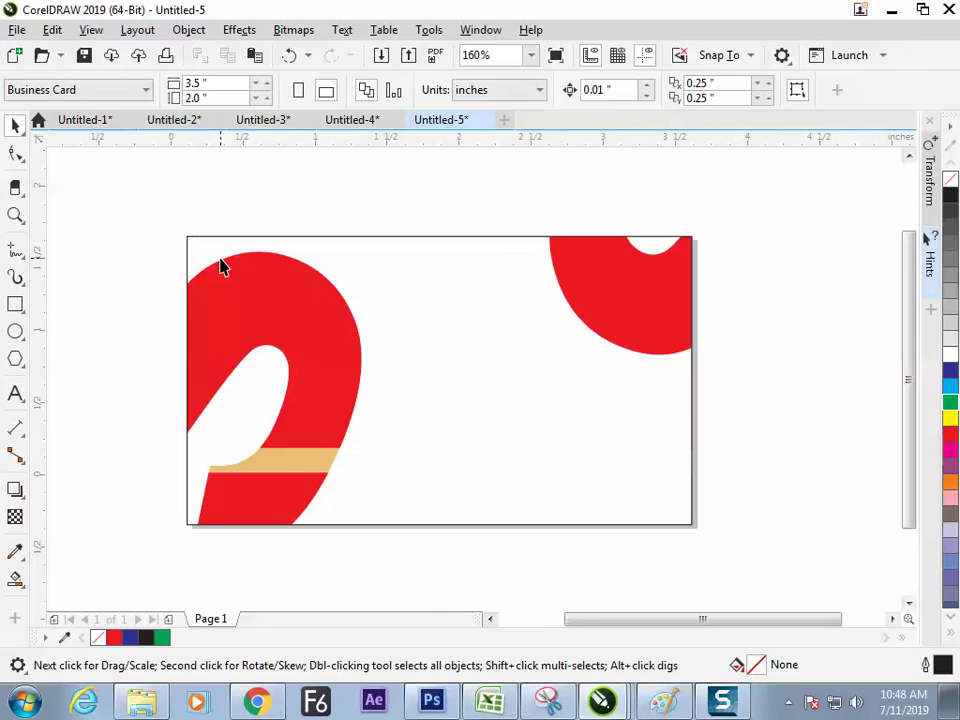
# - Edit the business card's PowerClip contents, moving the large red S on the left inward and slightly down, and finish editing
pyautogui.click(344, 348)
pyautogui.doubleClick(328, 336)
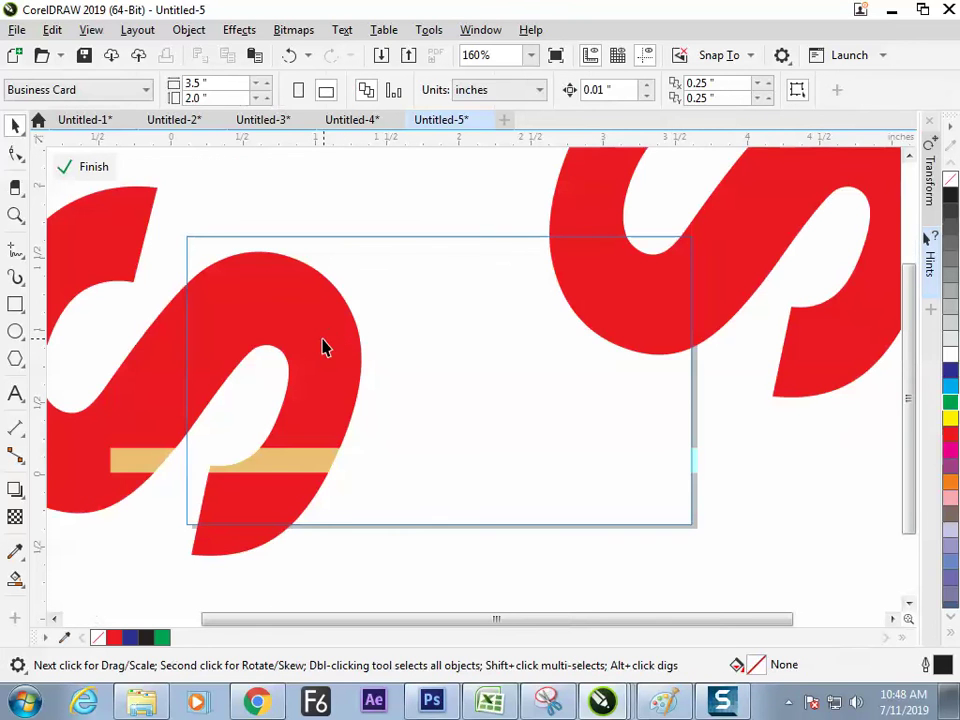
pyautogui.moveTo(308, 333); pyautogui.dragTo(371, 323)
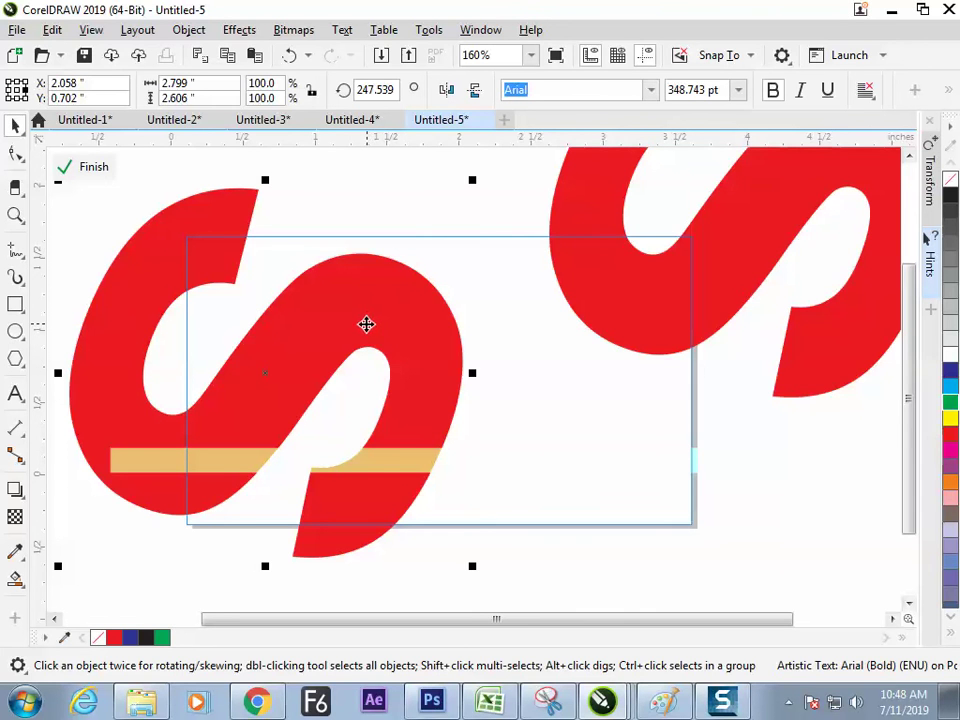
pyautogui.moveTo(368, 324); pyautogui.dragTo(371, 352)
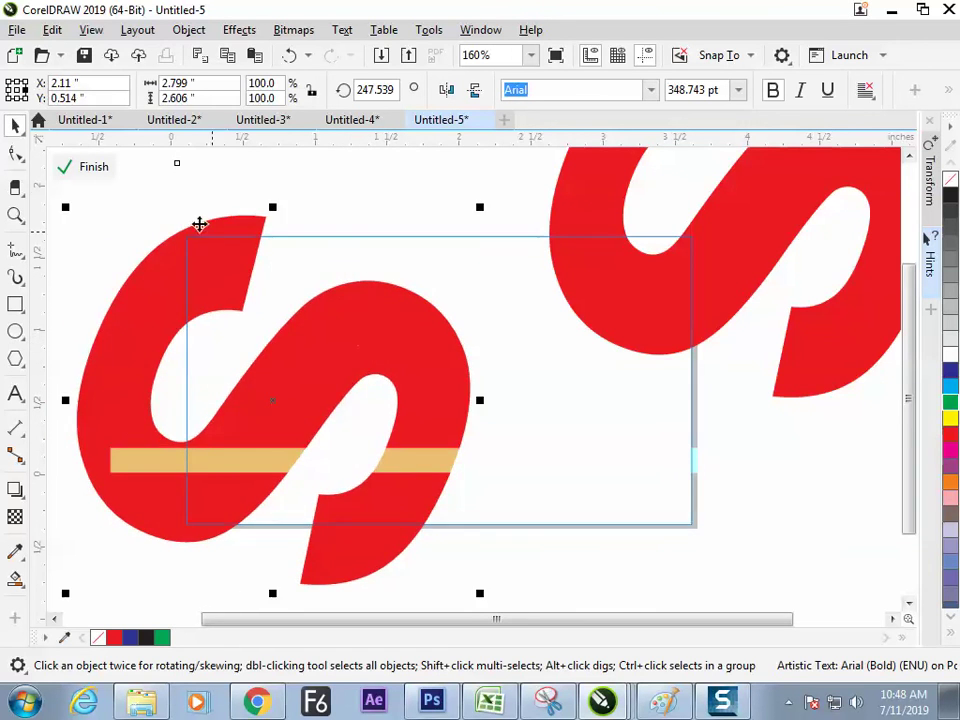
pyautogui.click(84, 166)
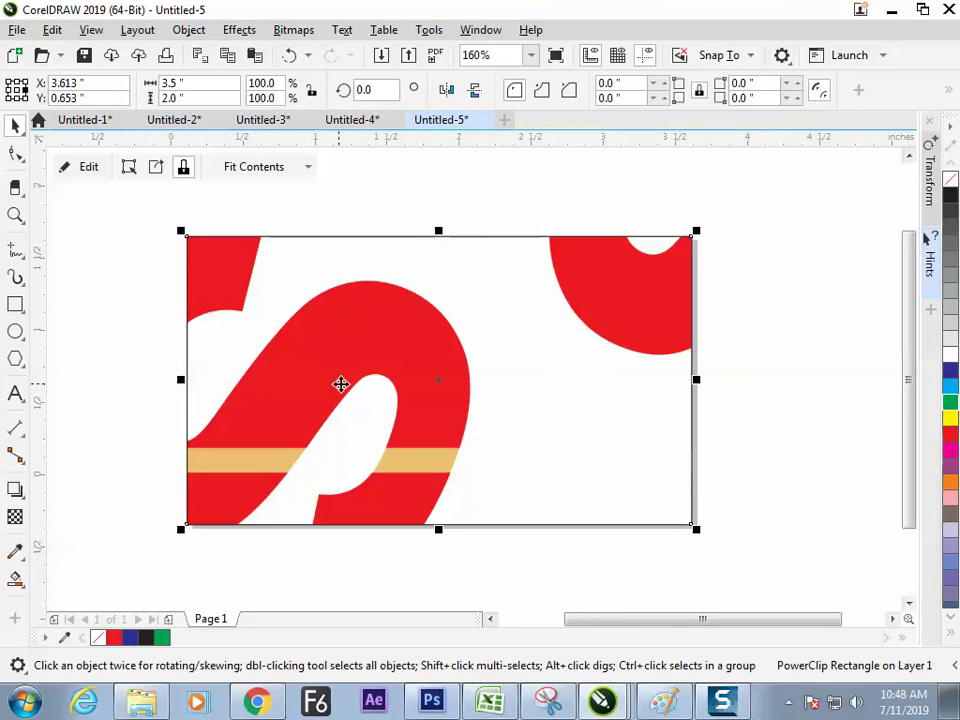
pyautogui.click(307, 361)
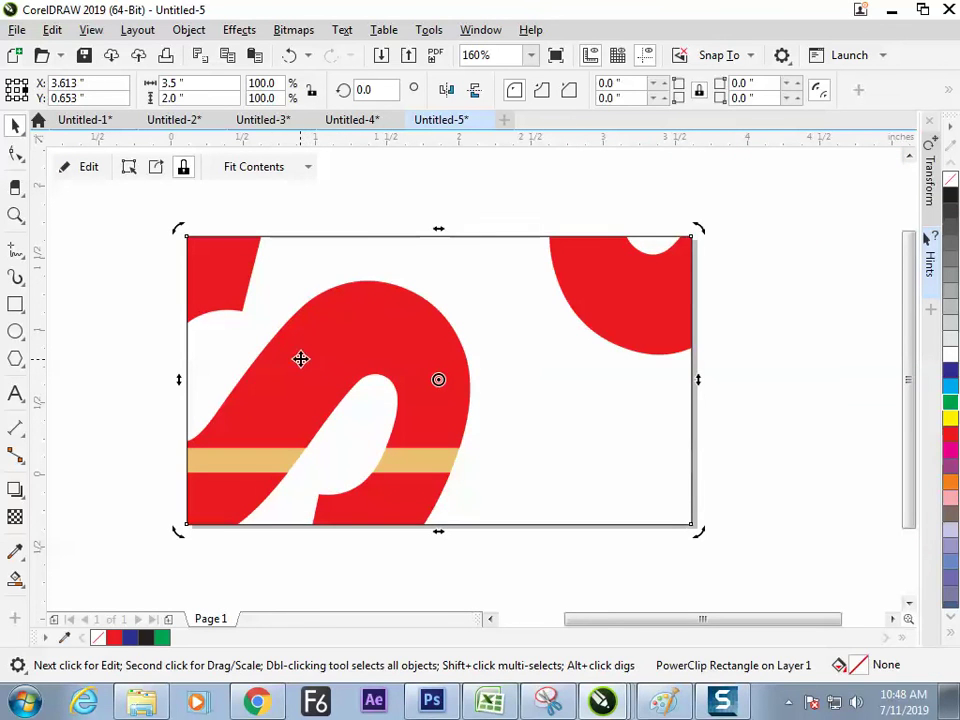
# - Create a new A4 document and add the artistic text "sadf" beside the page
pyautogui.hotkey('ctrl', 'n')
pyautogui.press('Return')
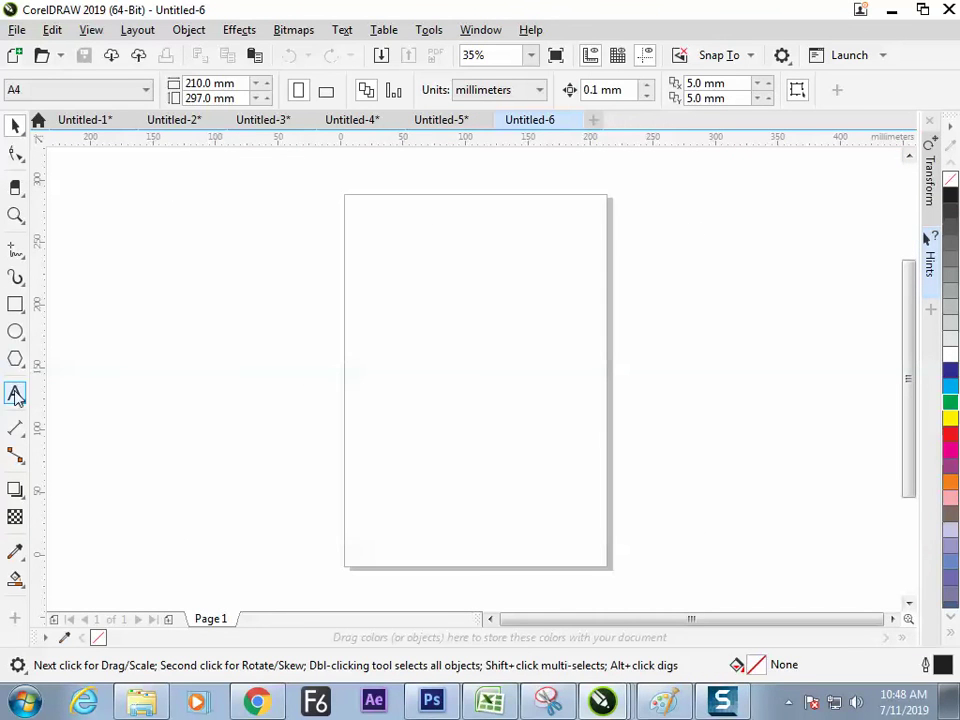
pyautogui.click(15, 393)
pyautogui.click(224, 341)
pyautogui.write('sadf')
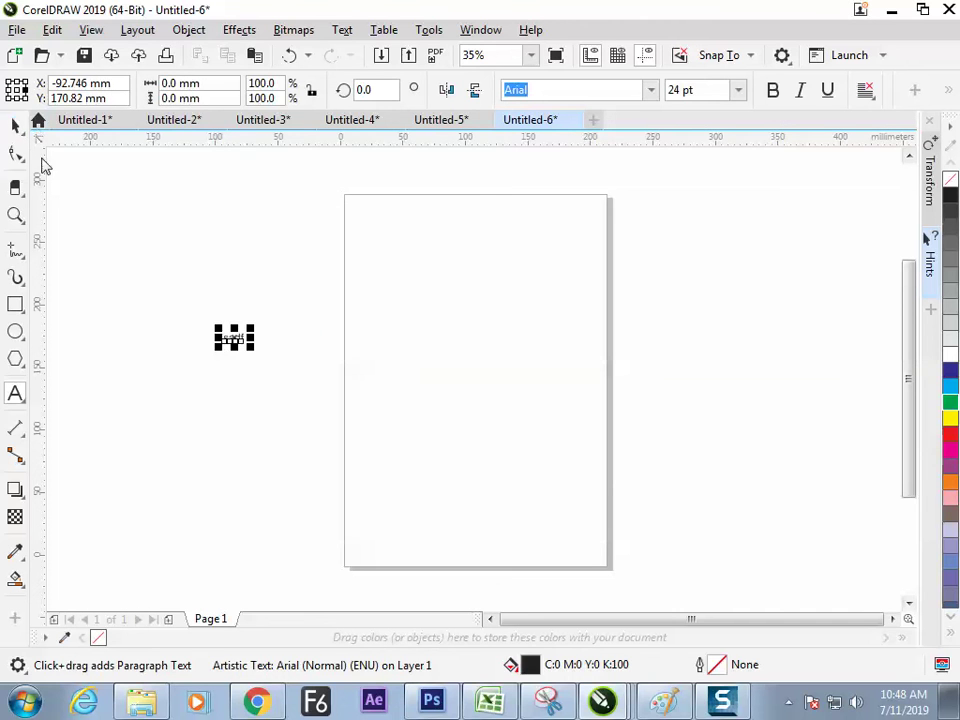
# - Enlarge the "sadf" text to about 440 pt and position it across the page
pyautogui.click(15, 125)
pyautogui.moveTo(251, 348); pyautogui.dragTo(351, 433)
pyautogui.moveTo(286, 405); pyautogui.dragTo(474, 399)
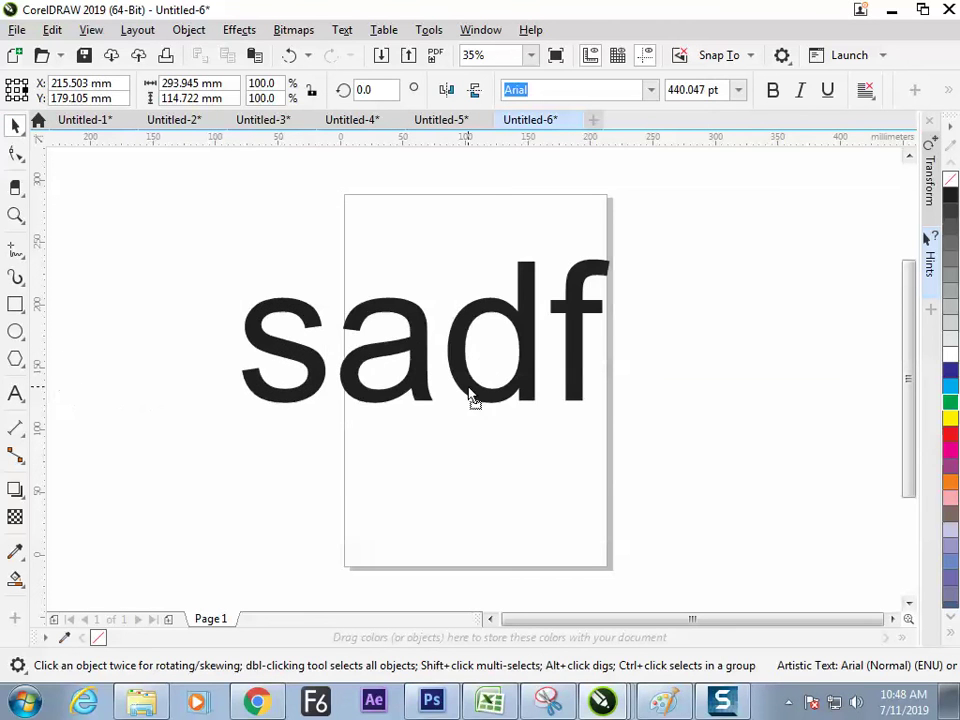
pyautogui.click(293, 343)
pyautogui.doubleClick(332, 240)
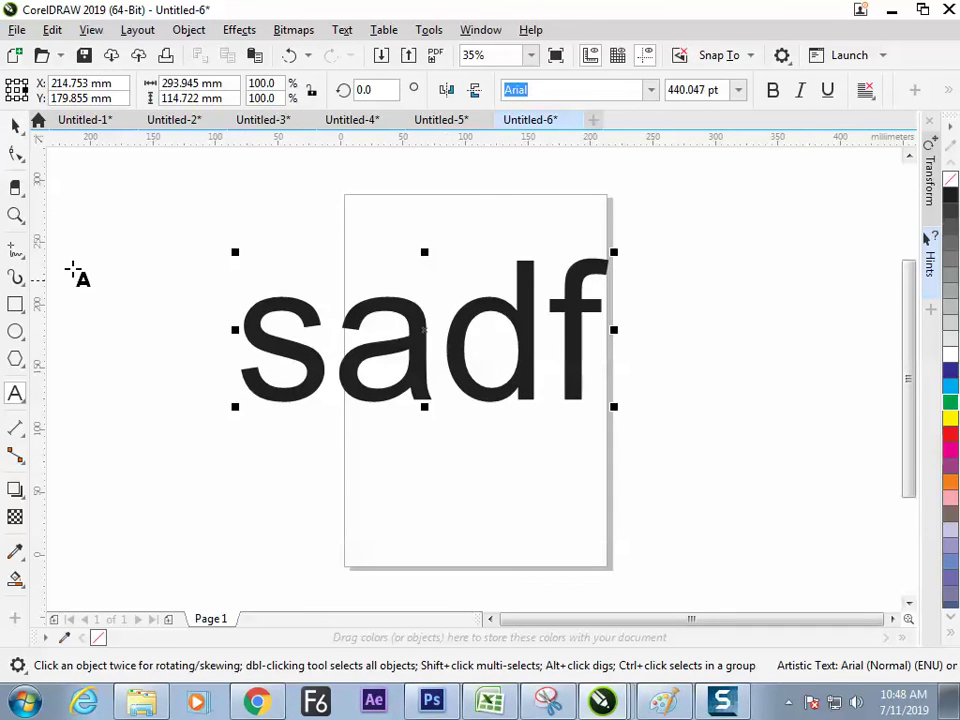
# - Leave text entry in the new A4 document and bring up the business card design in Untitled-5
pyautogui.press('F10')
pyautogui.moveTo(275, 356); pyautogui.dragTo(245, 343)
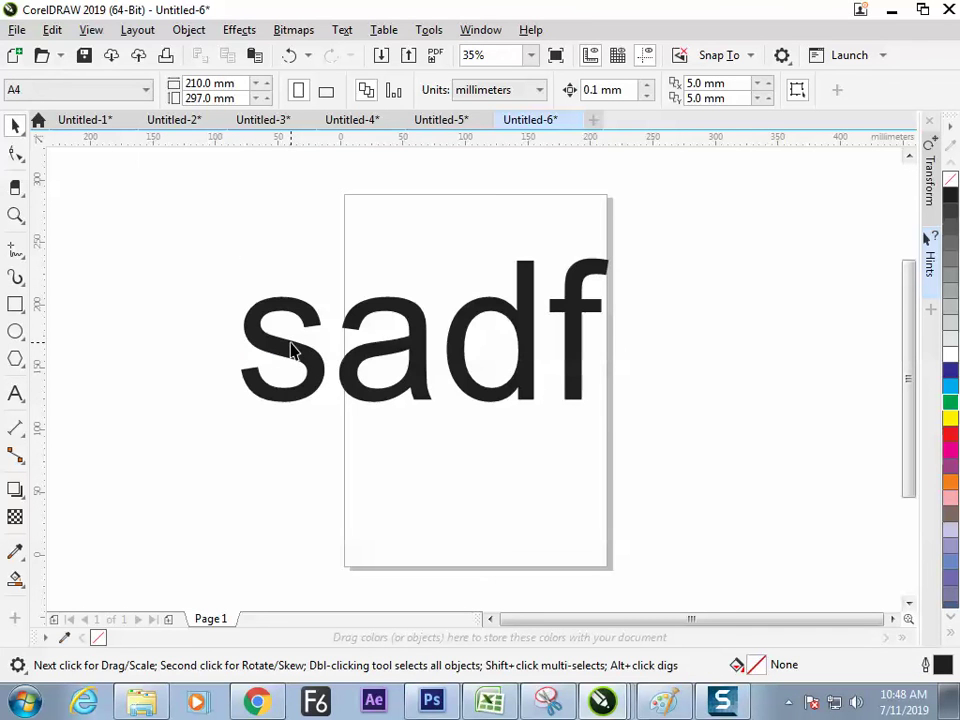
pyautogui.click(372, 121)
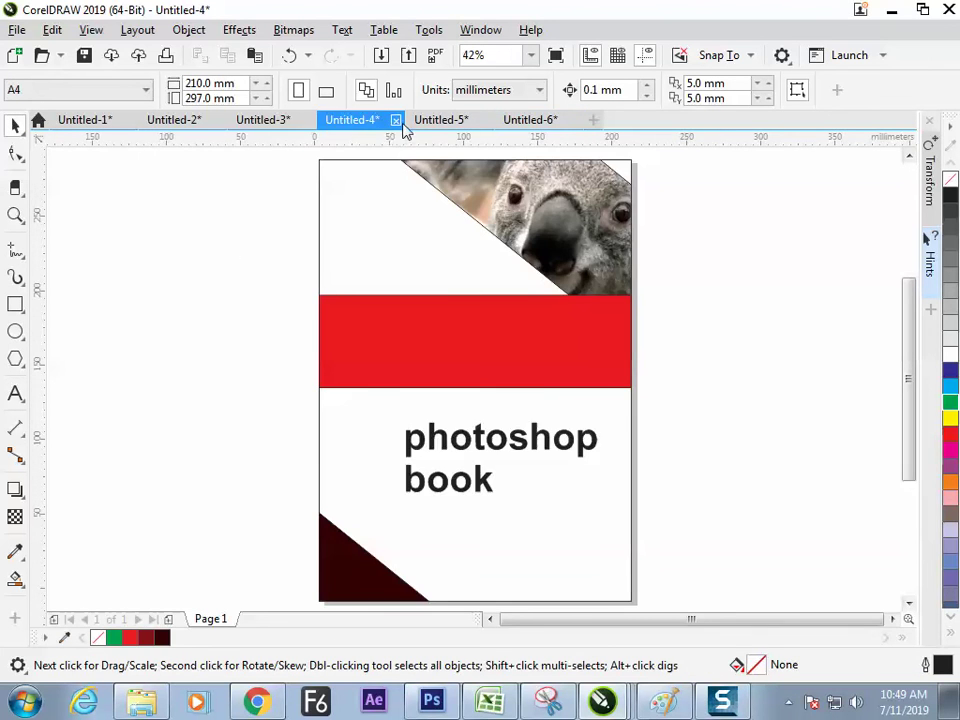
pyautogui.click(437, 121)
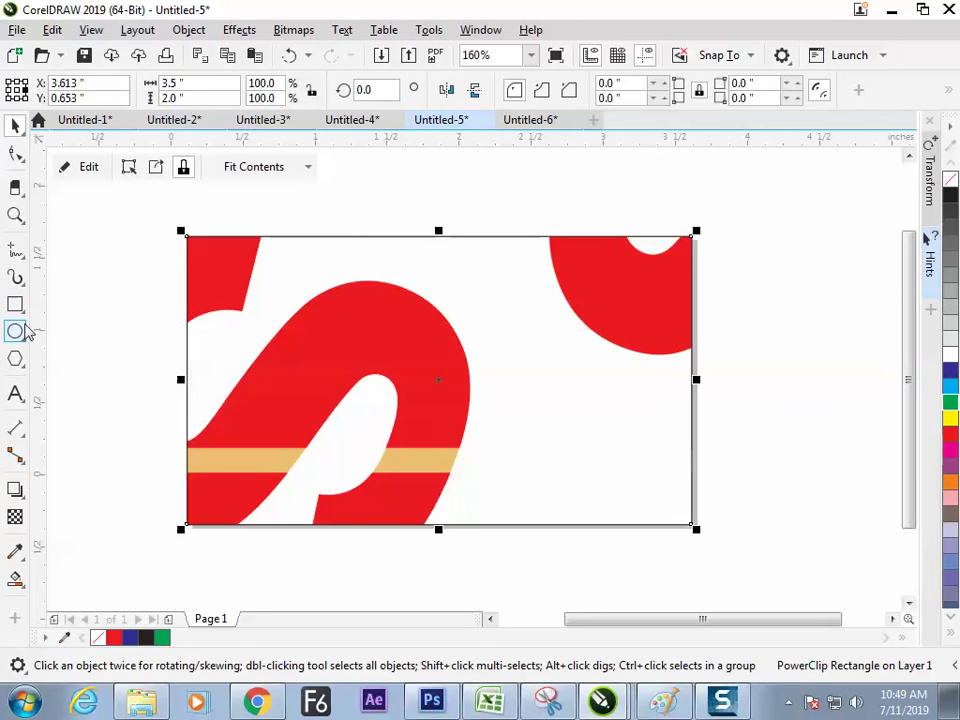
# - Add the 24 pt Arial artistic text "sdf" on the card, between the two red S shapes near its upper edge
pyautogui.click(15, 393)
pyautogui.click(461, 294)
pyautogui.write('sdf')
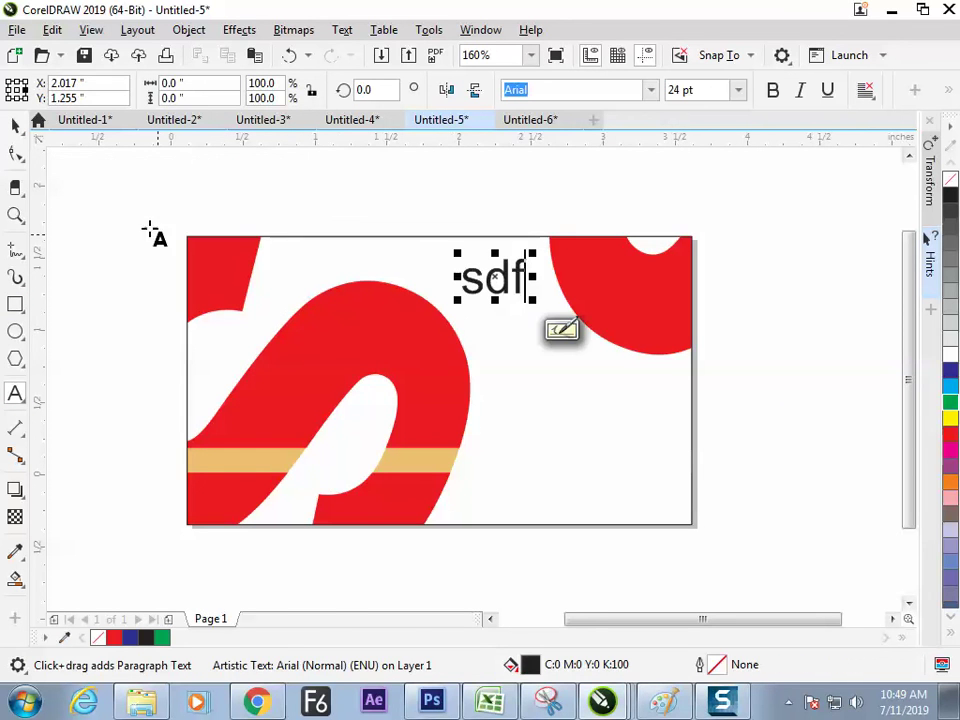
pyautogui.hotkey('ctrl', 'space')
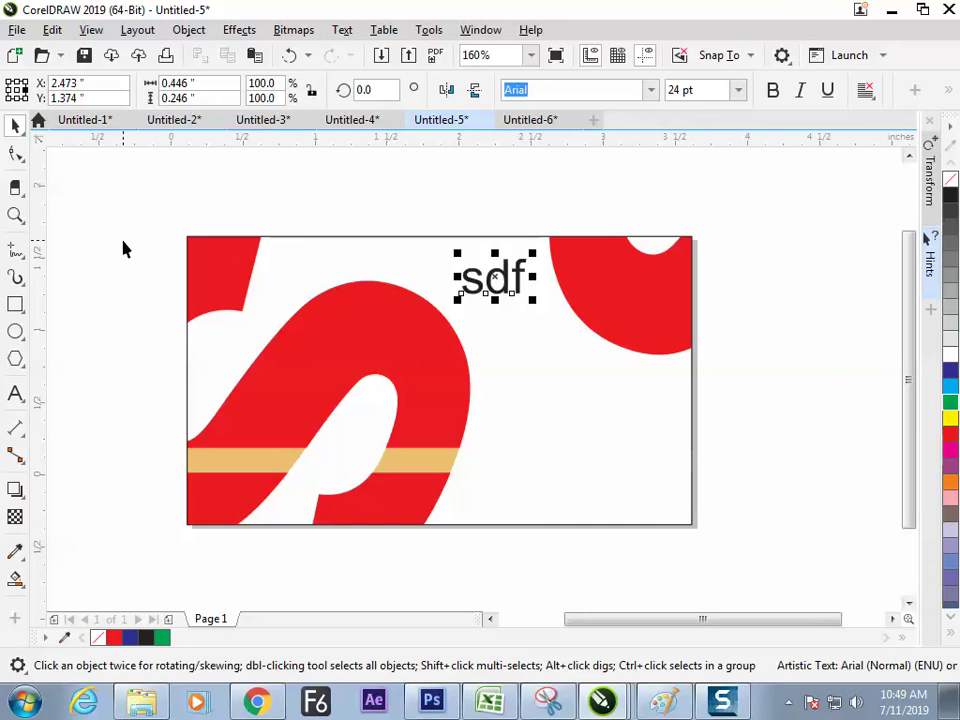
# - Edit the business card's PowerClip contents and delete the large red S on the left
pyautogui.click(336, 384)
pyautogui.doubleClick(349, 371)
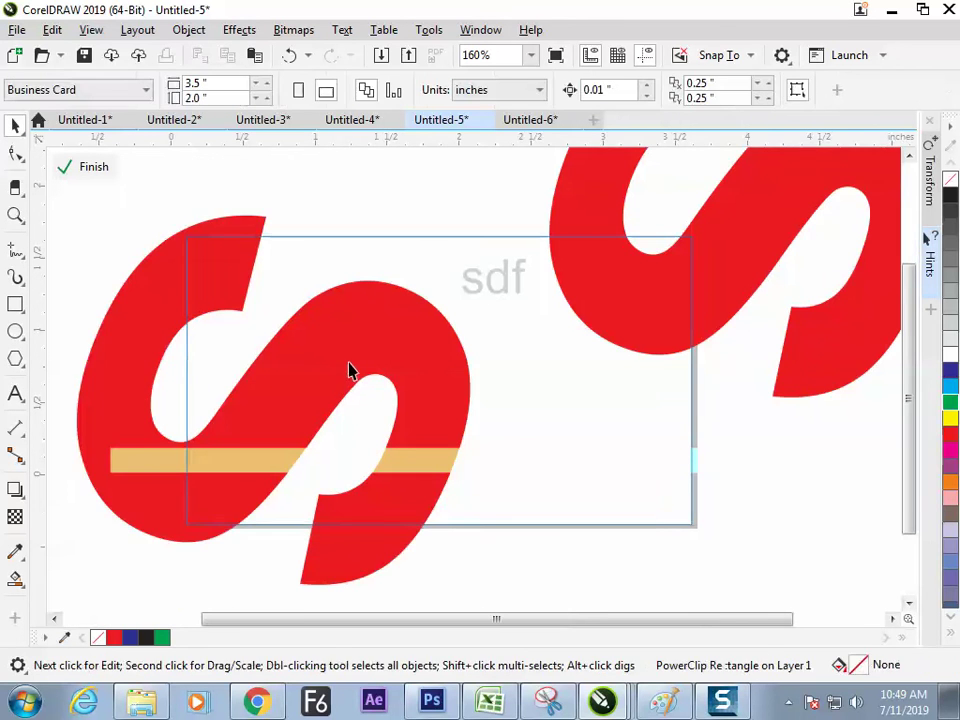
pyautogui.moveTo(334, 373); pyautogui.dragTo(206, 446)
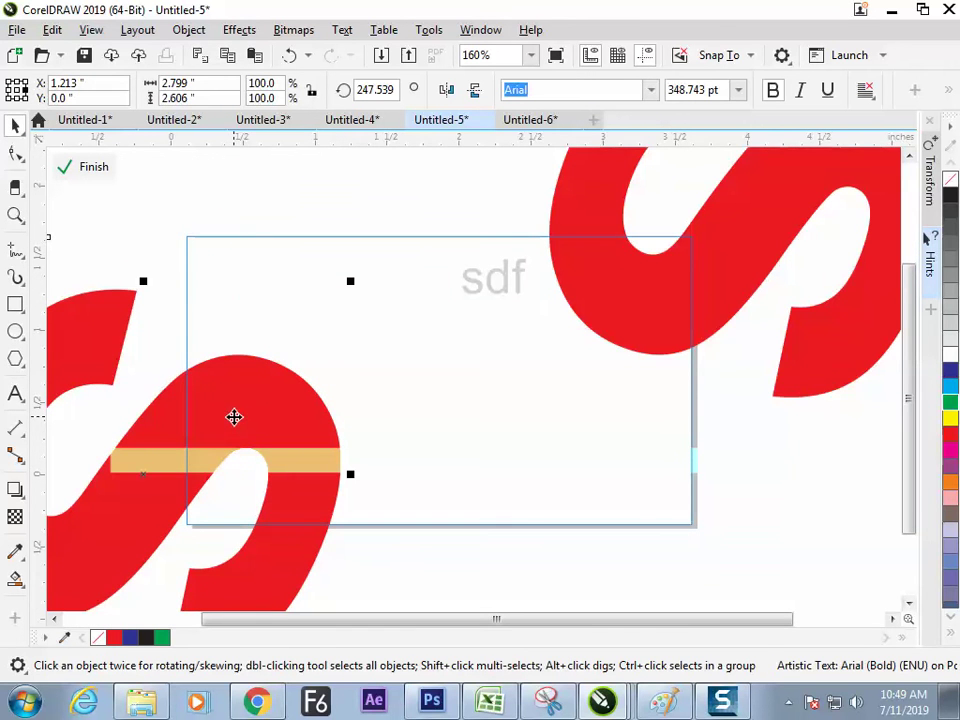
pyautogui.press('Delete')
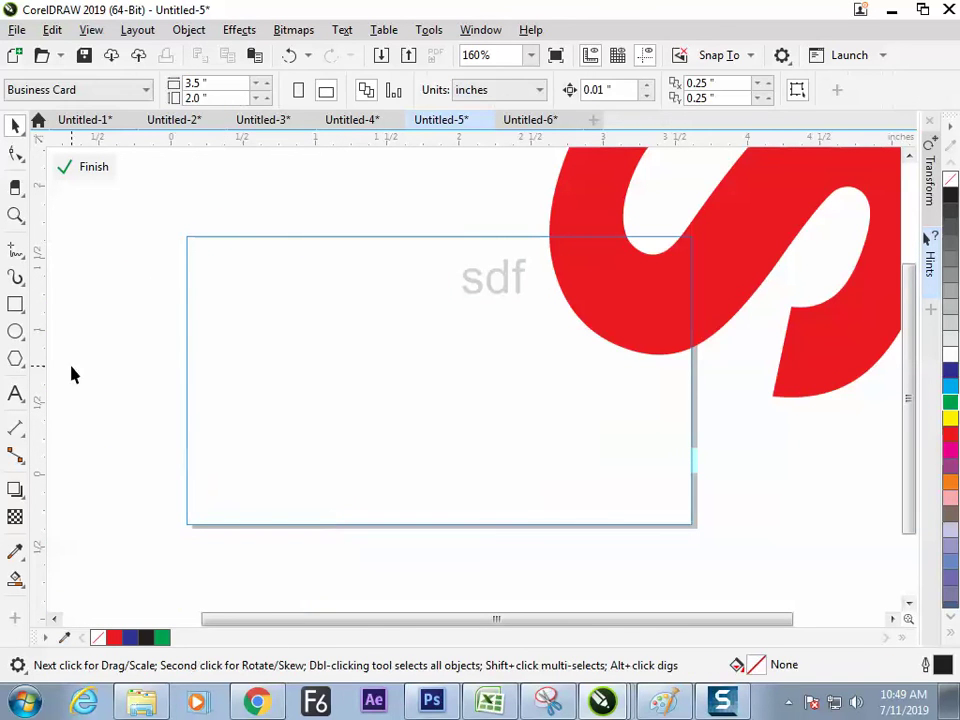
# - Add the artistic text "asdfdf" to the PowerClip contents and place it just inside the card's left edge
pyautogui.click(15, 393)
pyautogui.click(184, 420)
pyautogui.write('asdfdf')
pyautogui.click(14, 125)
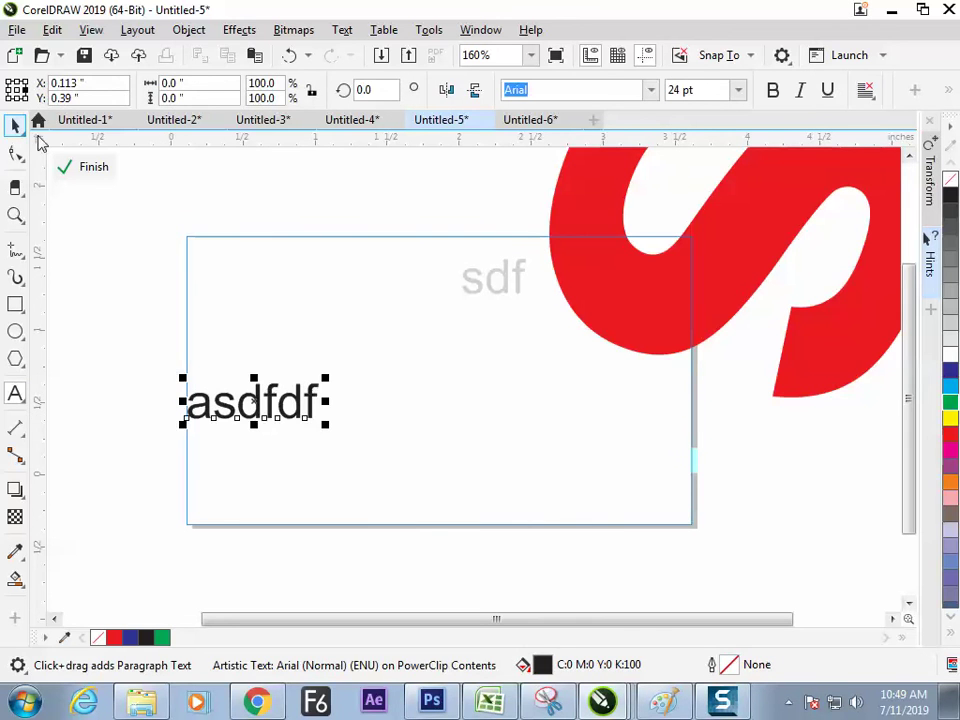
pyautogui.moveTo(305, 415); pyautogui.dragTo(278, 411)
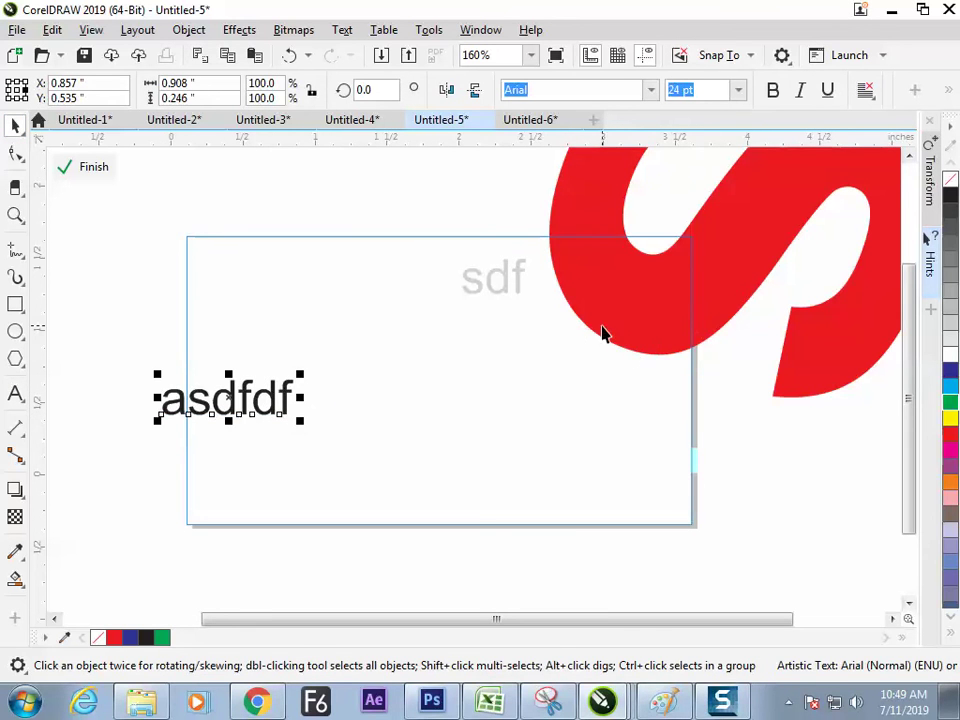
pyautogui.moveTo(301, 415)
pyautogui.mouseDown()
pyautogui.moveTo(351, 416)
pyautogui.moveTo(319, 410)
pyautogui.mouseUp()
# - Draw a freehand wavy curve about 1.96 by 0.8 inches across the card's left edge, above the text
pyautogui.click(15, 248)
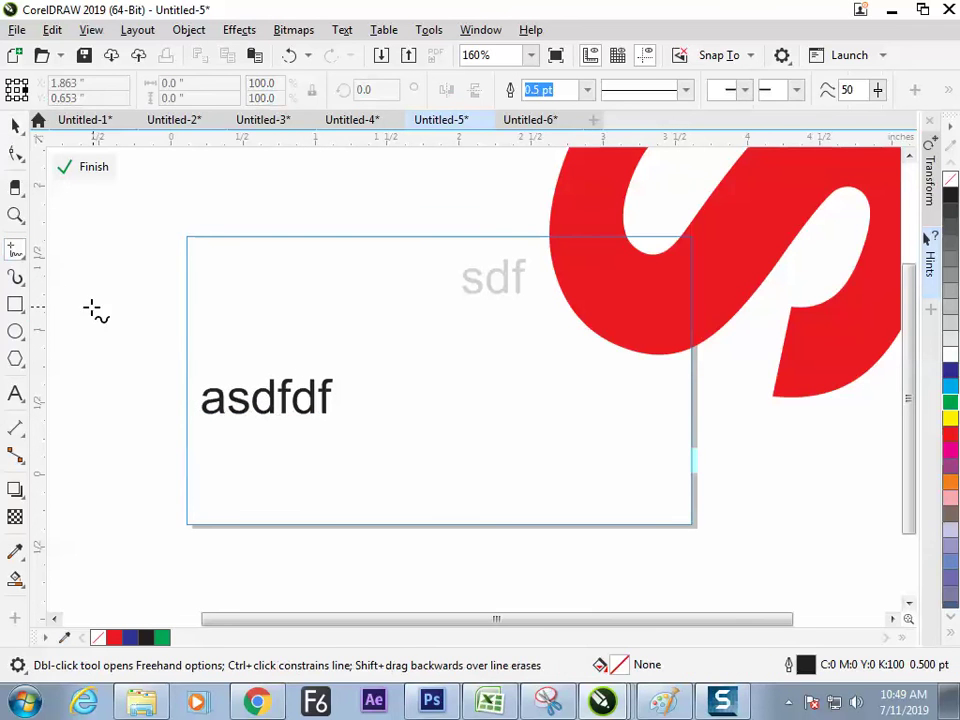
pyautogui.moveTo(75, 243)
pyautogui.mouseDown()
pyautogui.moveTo(209, 321)
pyautogui.moveTo(358, 344)
pyautogui.mouseUp()
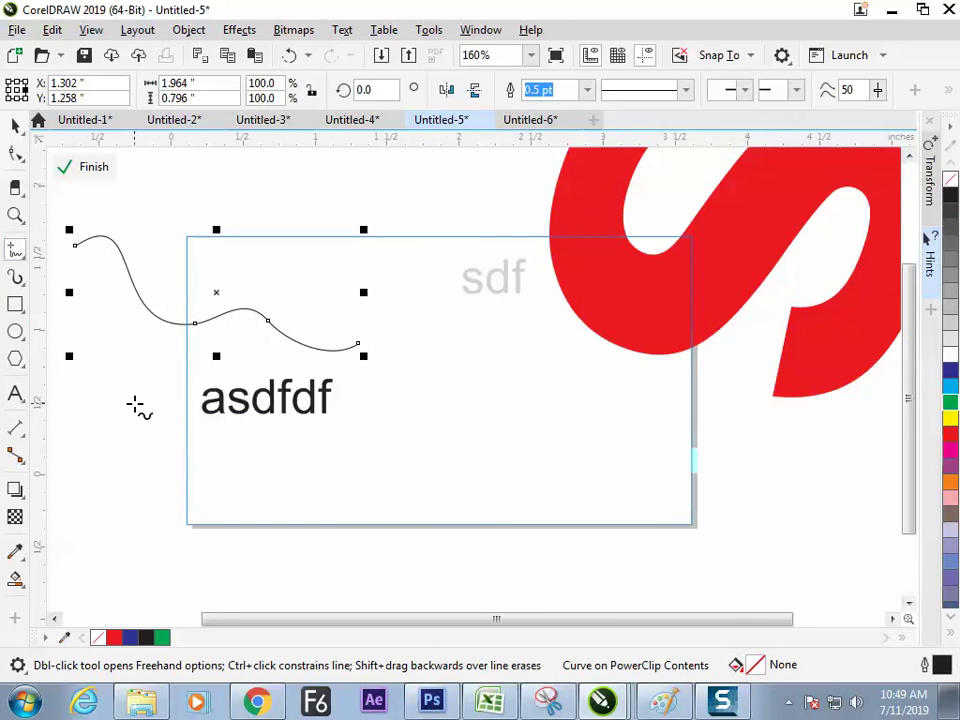
pyautogui.press('space')
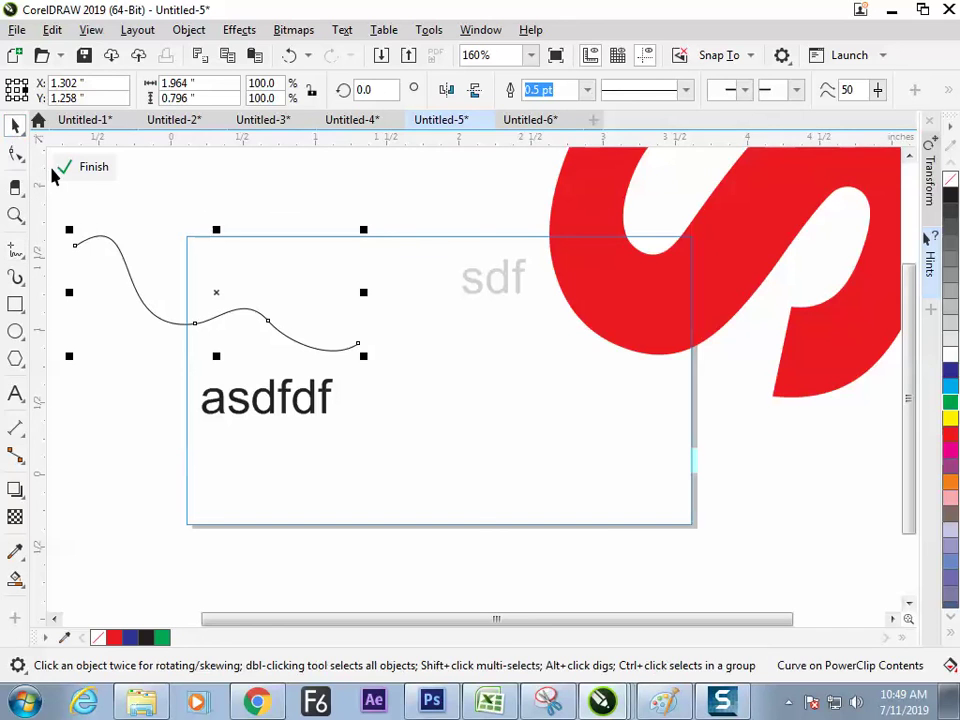
# - Delete the "asdfdf" text
pyautogui.click(205, 393)
pyautogui.press('Delete')
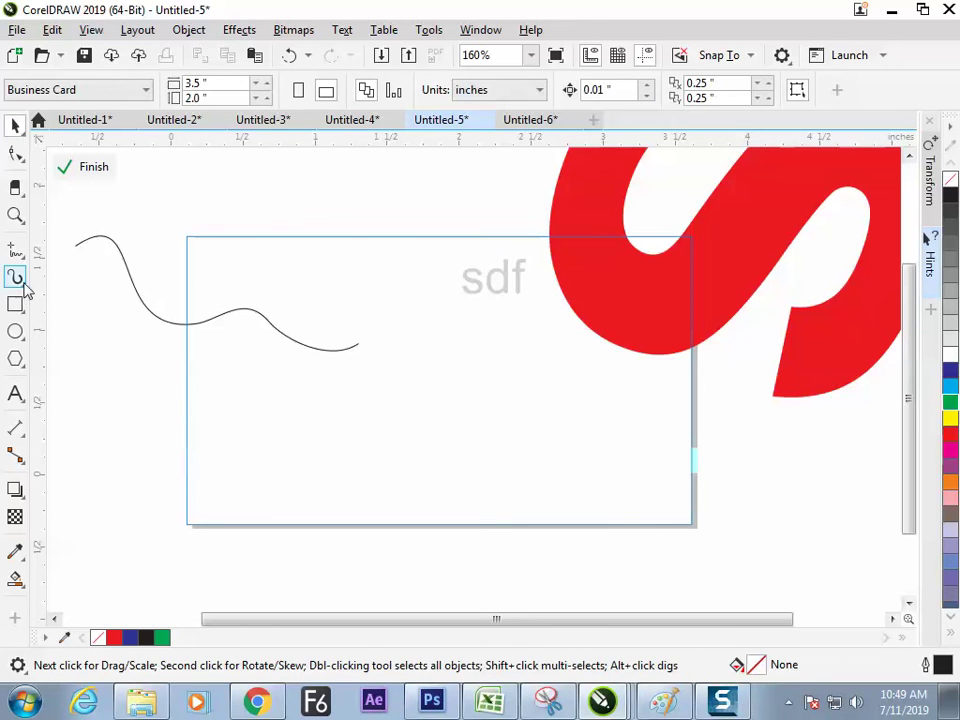
# - Enter the text "sdfasdf a sdf" along the wavy curve, starting just past its first crest
pyautogui.click(17, 395)
pyautogui.click(114, 242)
pyautogui.write('sd')
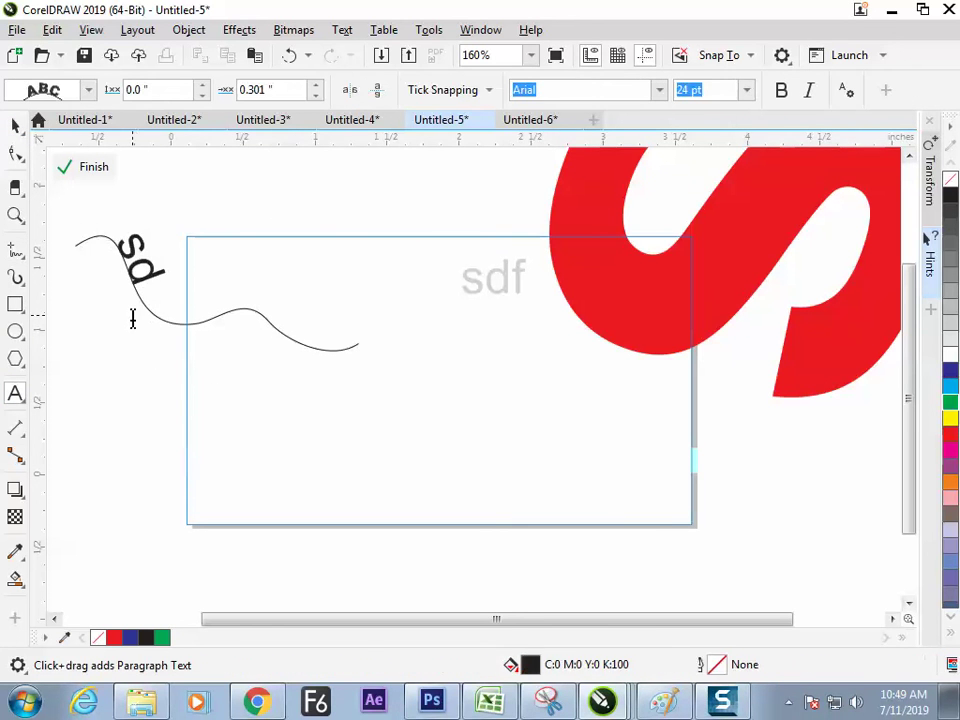
pyautogui.write('fasdf a sdf')
pyautogui.click(15, 125)
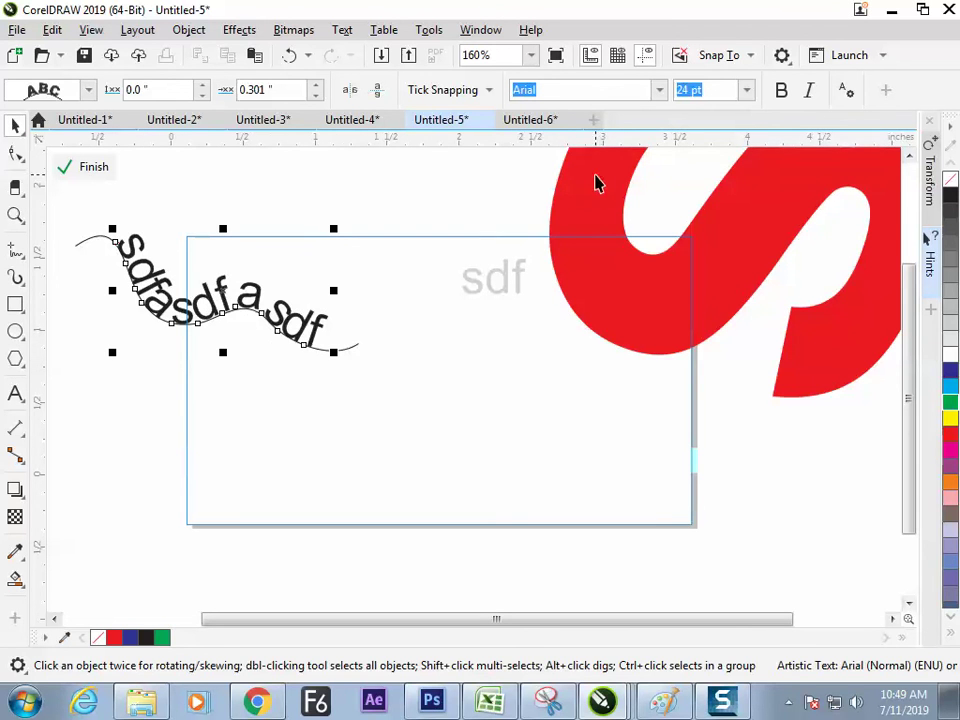
# - Add the single-letter artistic text "d" beside the card, below the wavy path text
pyautogui.click(555, 245)
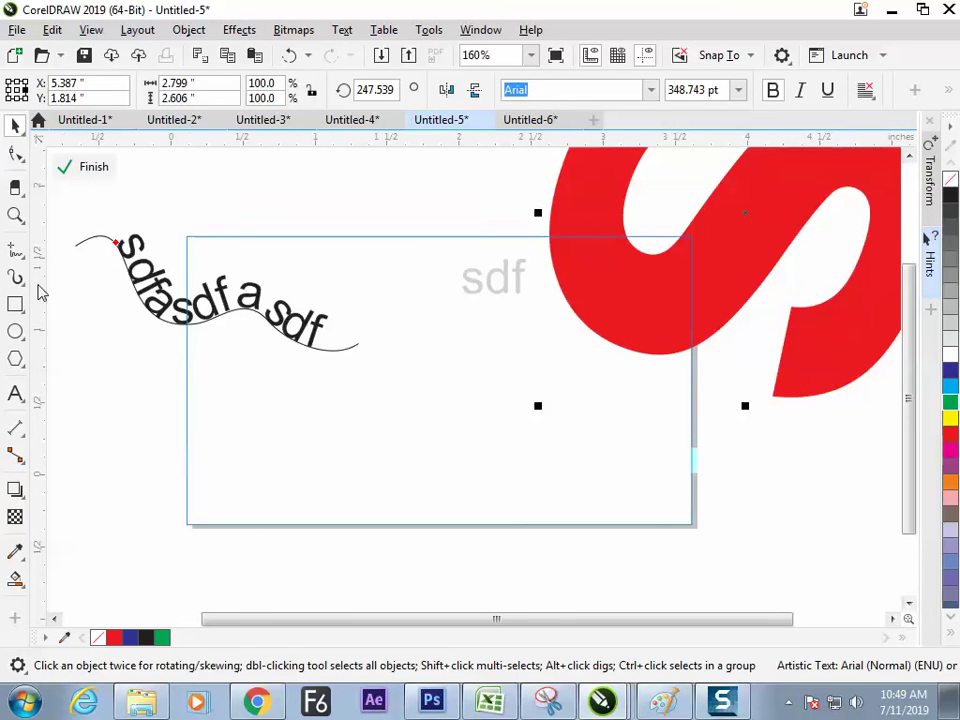
pyautogui.click(15, 393)
pyautogui.click(95, 425)
pyautogui.write('d')
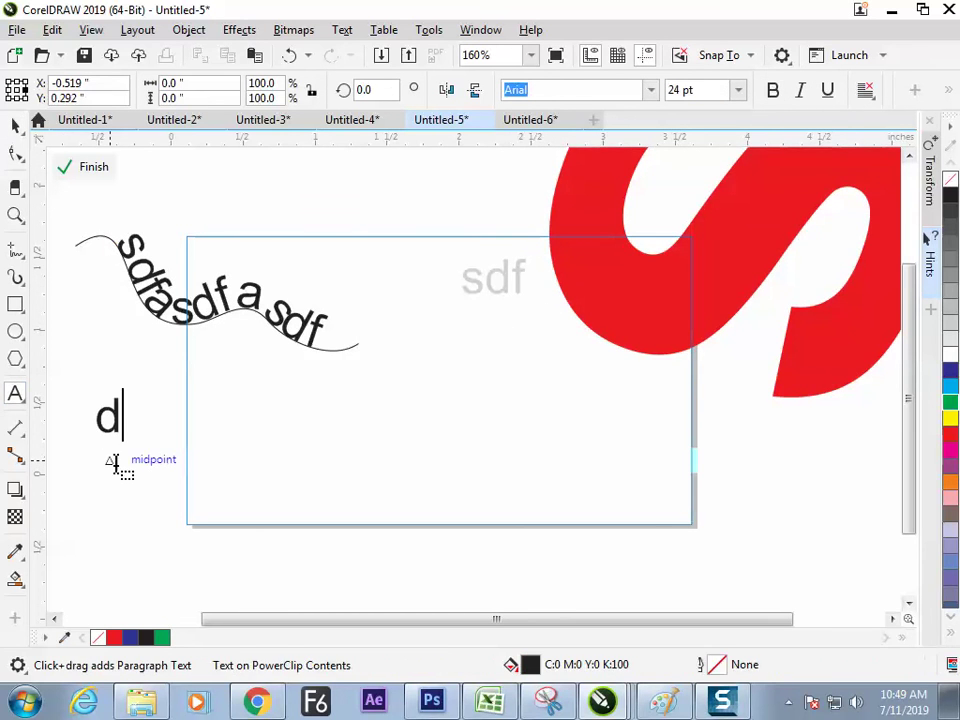
pyautogui.press('Escape')
pyautogui.click(15, 125)
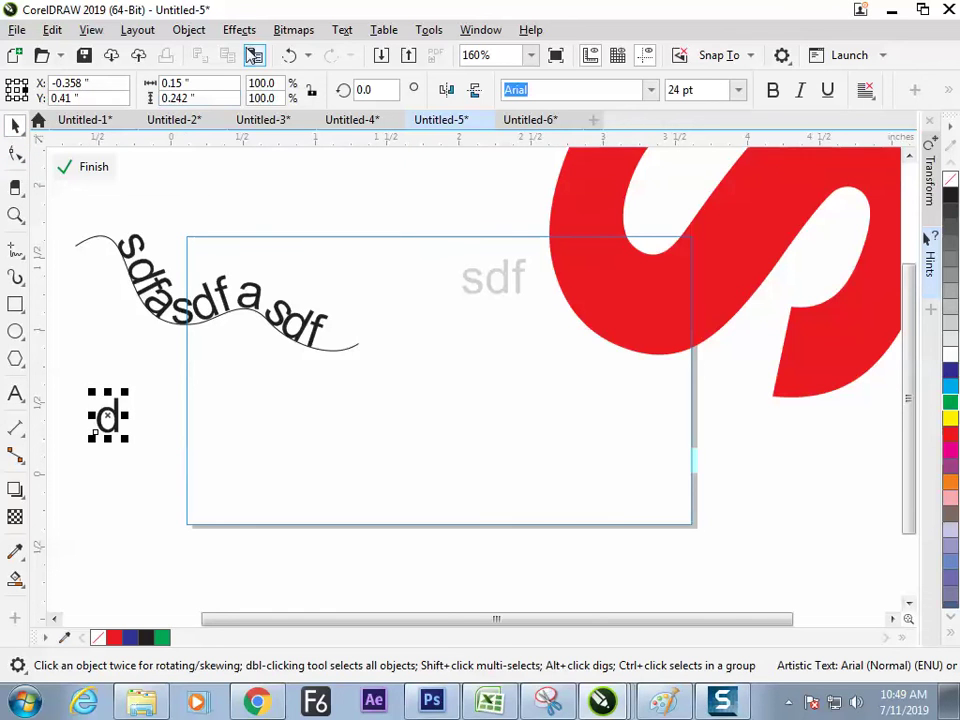
# - Convert the letter "d" to curves and break the curve apart
pyautogui.click(350, 32)
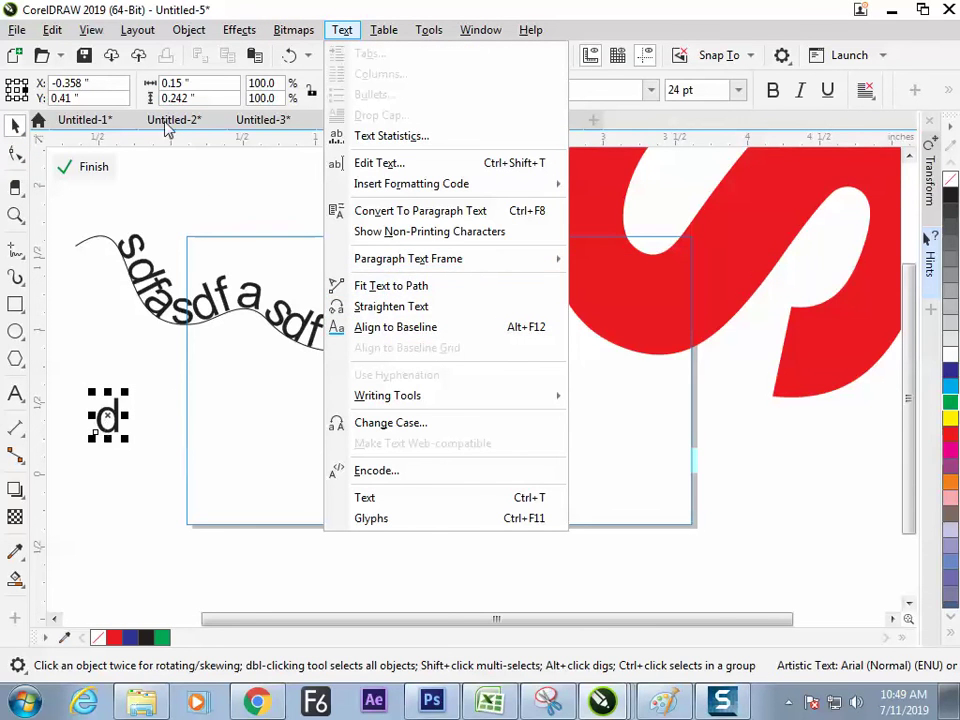
pyautogui.click(112, 40)
pyautogui.click(188, 30)
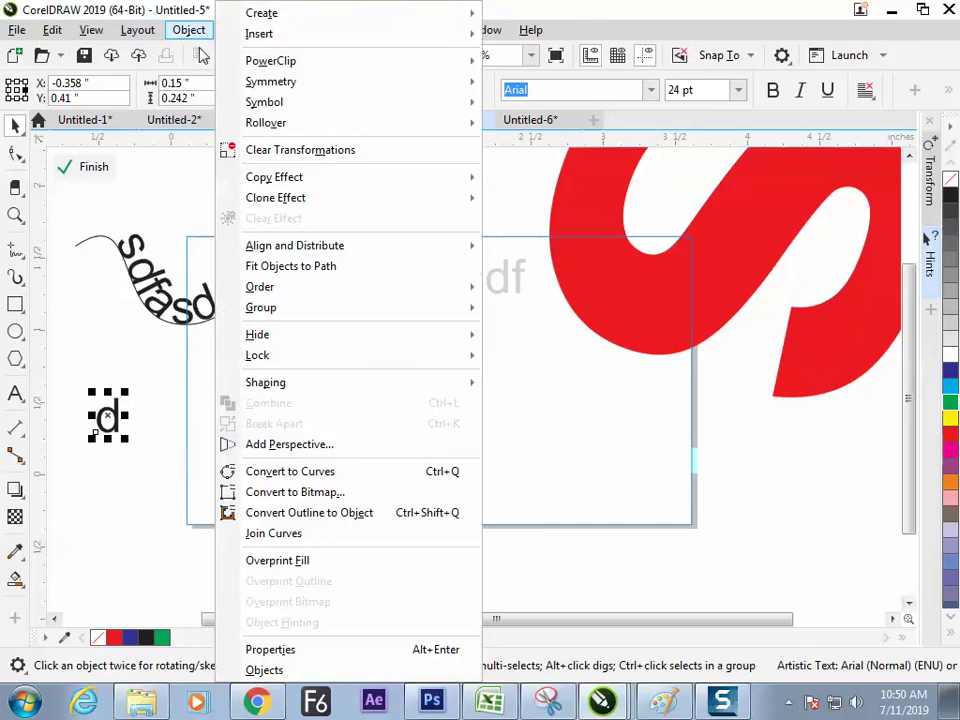
pyautogui.click(255, 469)
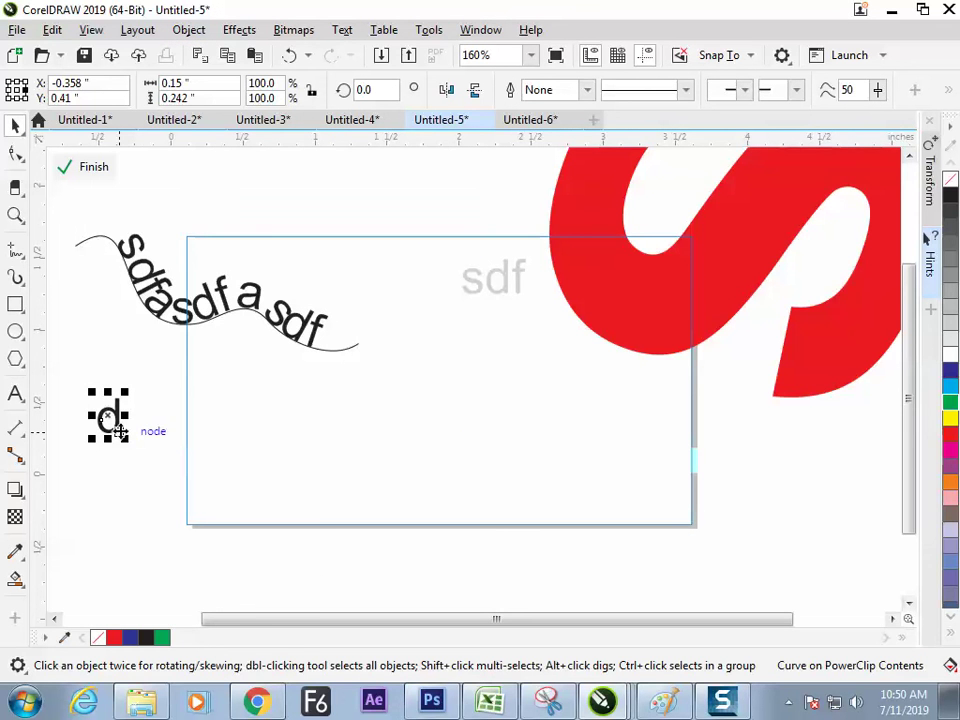
pyautogui.rightClick(126, 433)
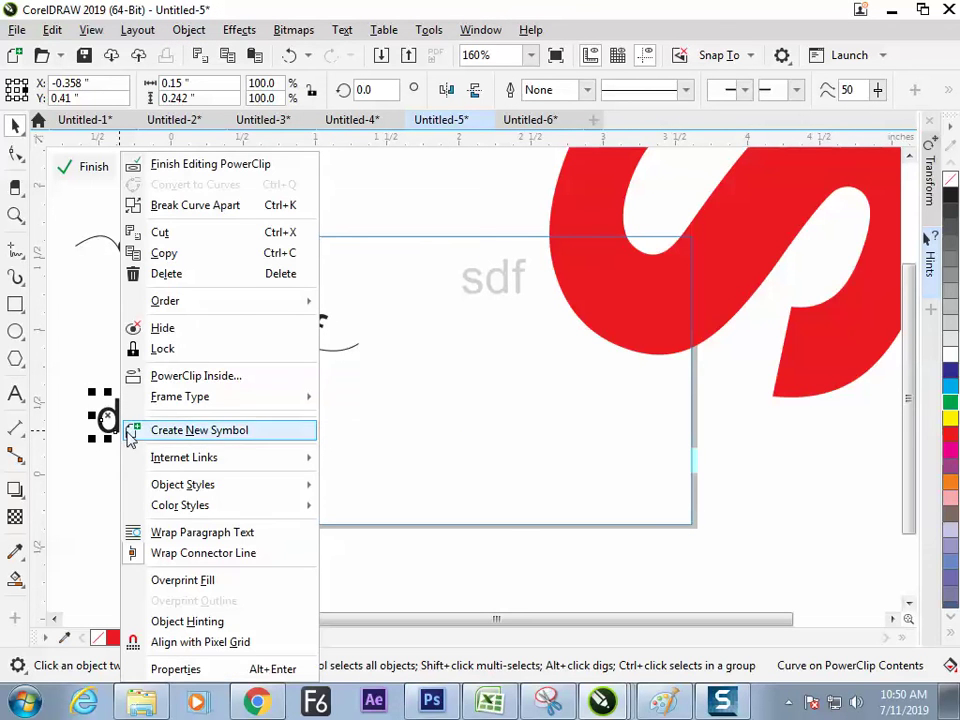
pyautogui.click(176, 205)
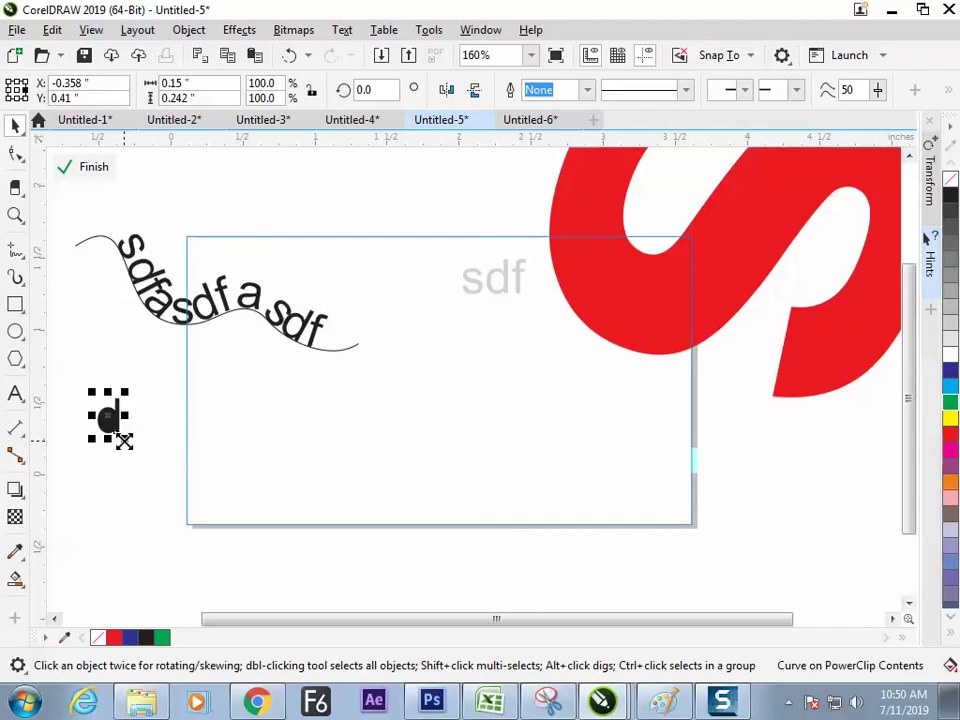
# - Enlarge the outer shape of the "d" from its centre to about 478%, and check its nodes with the Shape tool
pyautogui.moveTo(124, 441); pyautogui.dragTo(165, 504)
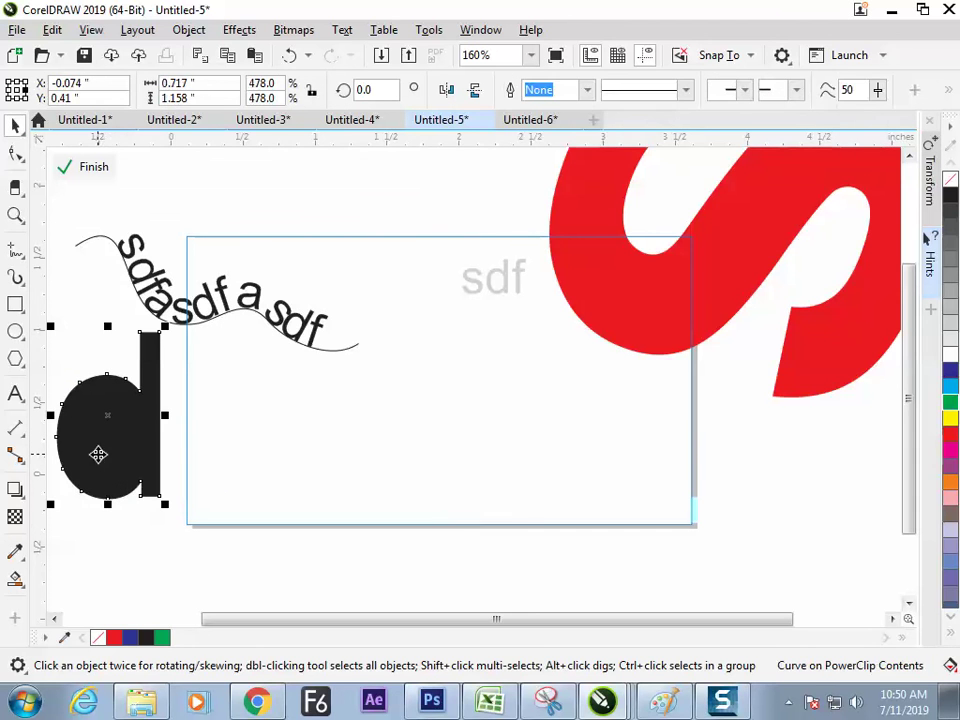
pyautogui.click(15, 153)
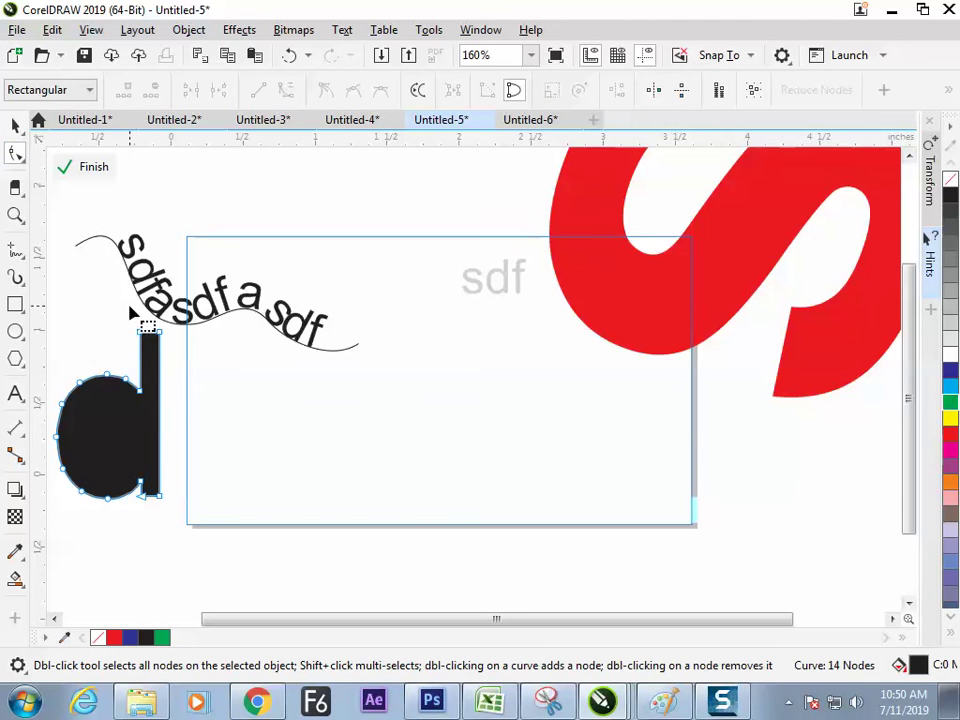
pyautogui.press('space')
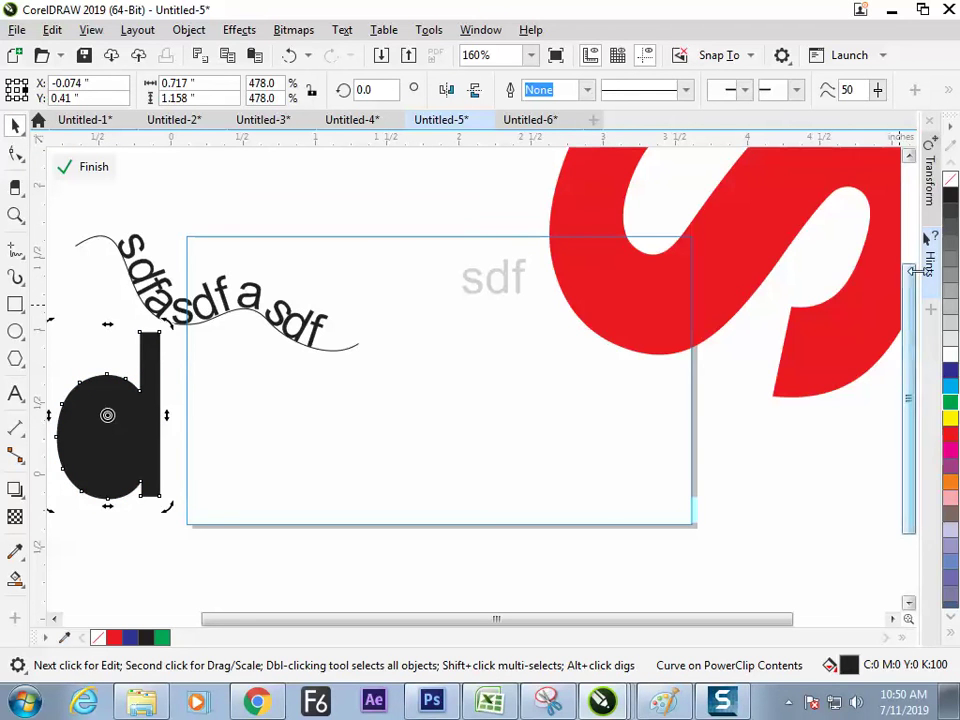
# - Give the "d" shape a black outline and no fill, and move it onto the card's lower-left area
pyautogui.rightClick(951, 196)
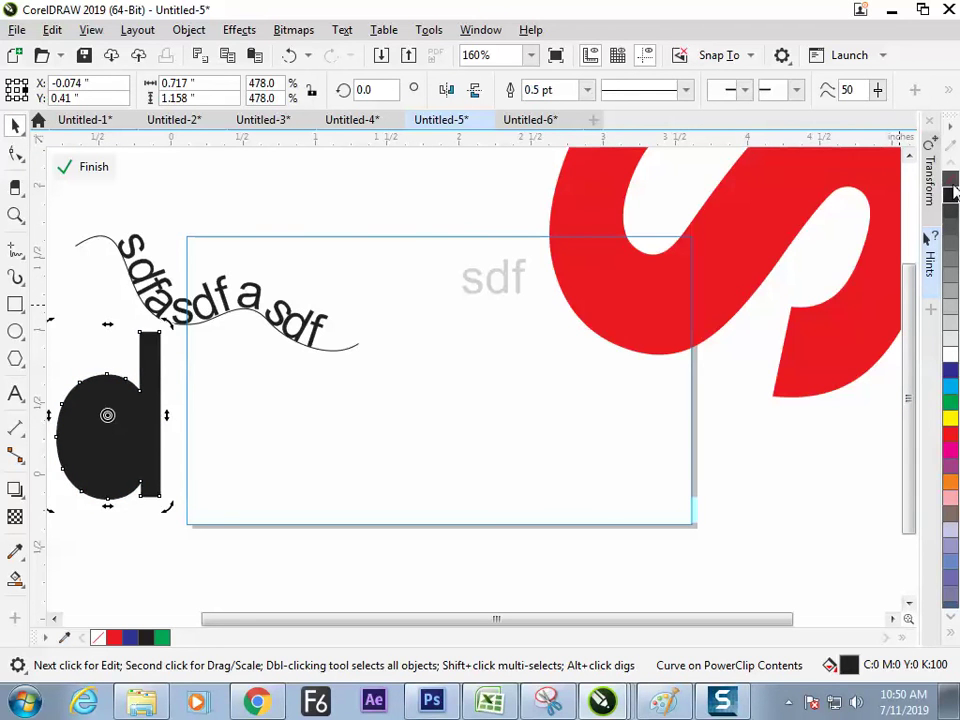
pyautogui.click(950, 180)
pyautogui.click(62, 310)
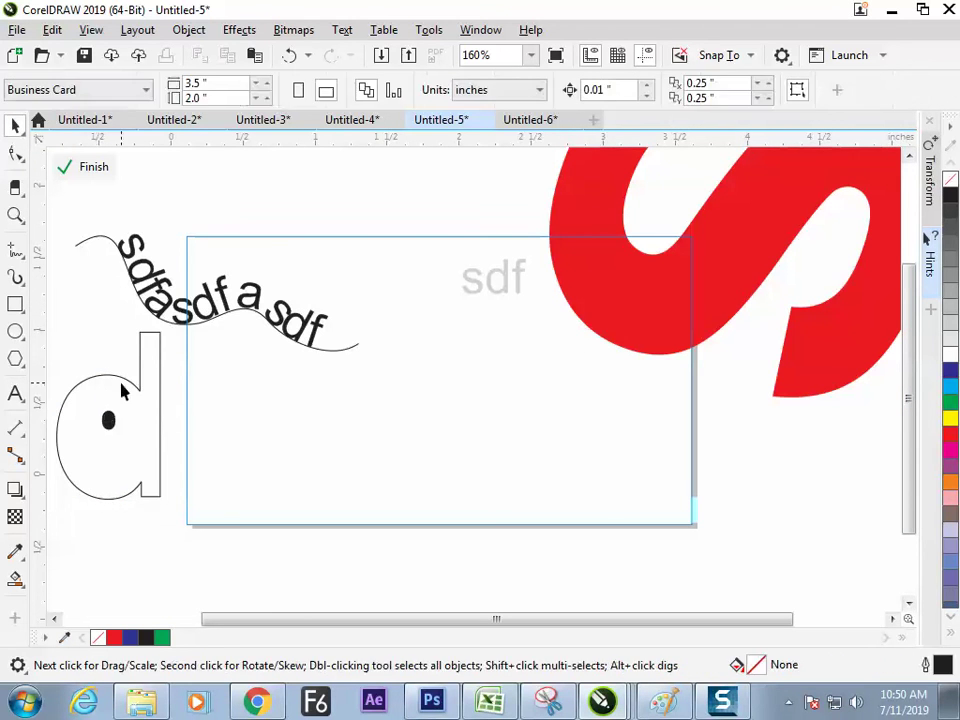
pyautogui.moveTo(122, 392); pyautogui.dragTo(281, 470)
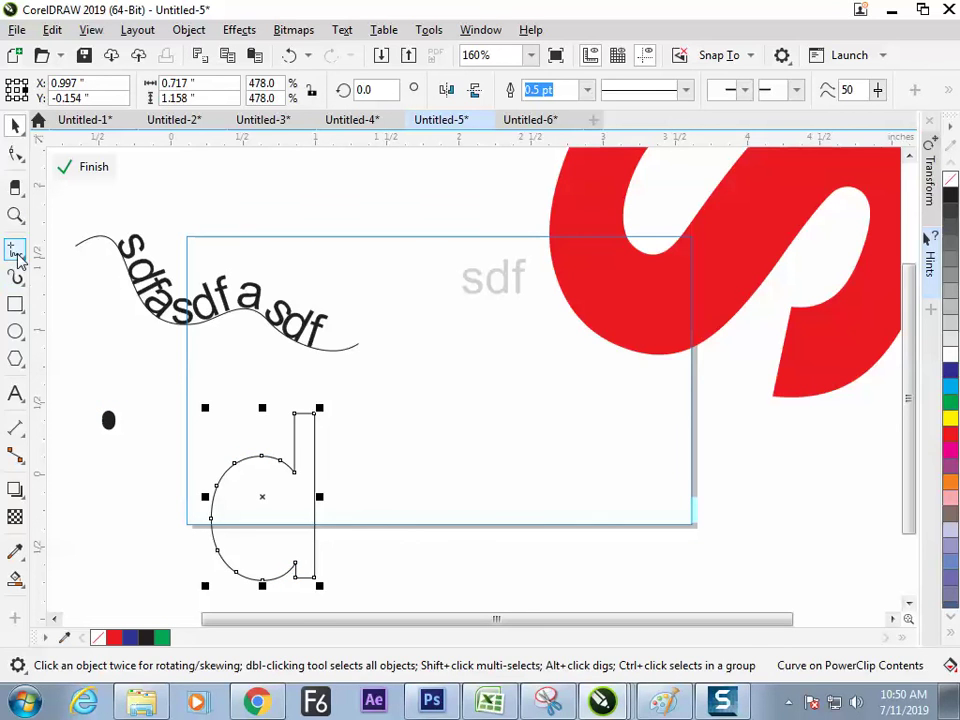
# - Enter a run of repeated "sdf" text along the outline of the "d", starting on the right side of its stem
pyautogui.click(15, 393)
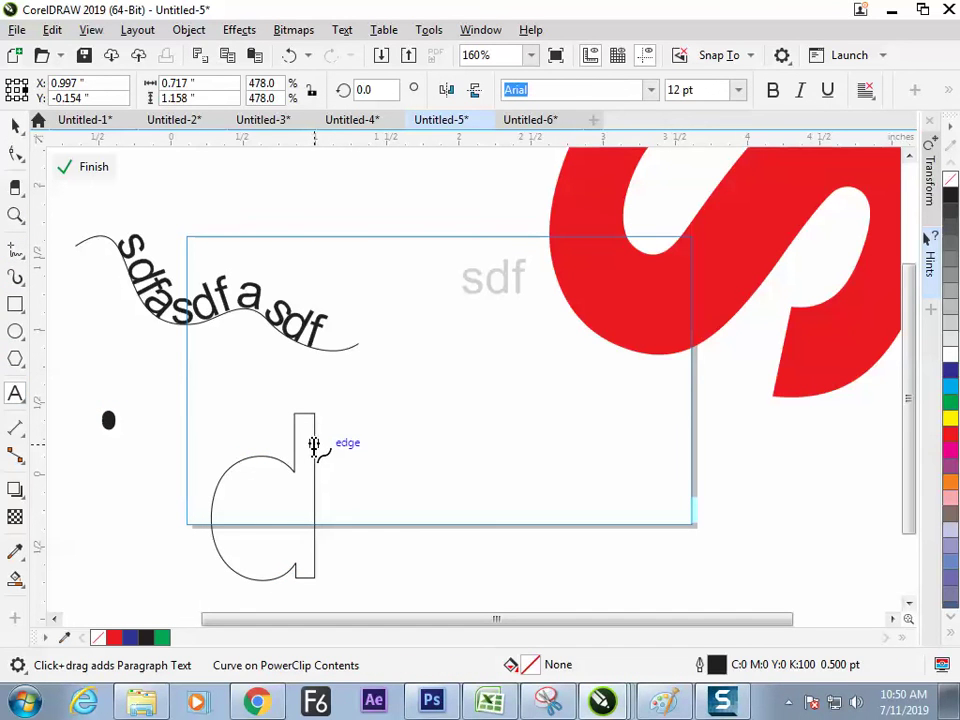
pyautogui.click(314, 451)
pyautogui.write('sdfsdfsdfsdfsdfsd')
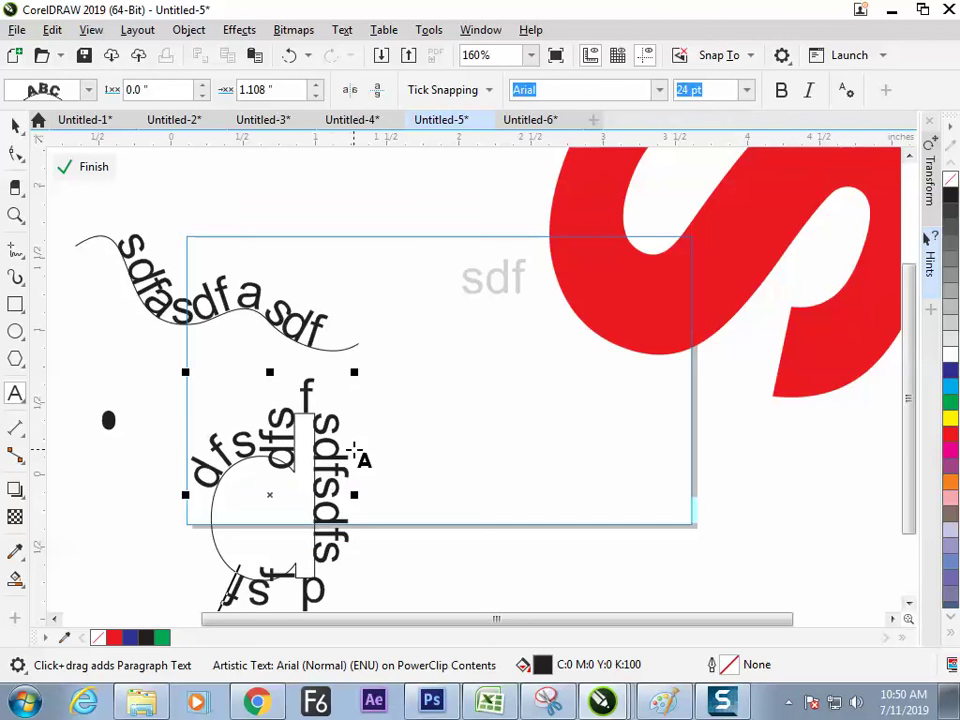
# - Reduce all of the text along the "d" outline to 10 pt
pyautogui.hotkey('ctrl', 'a')
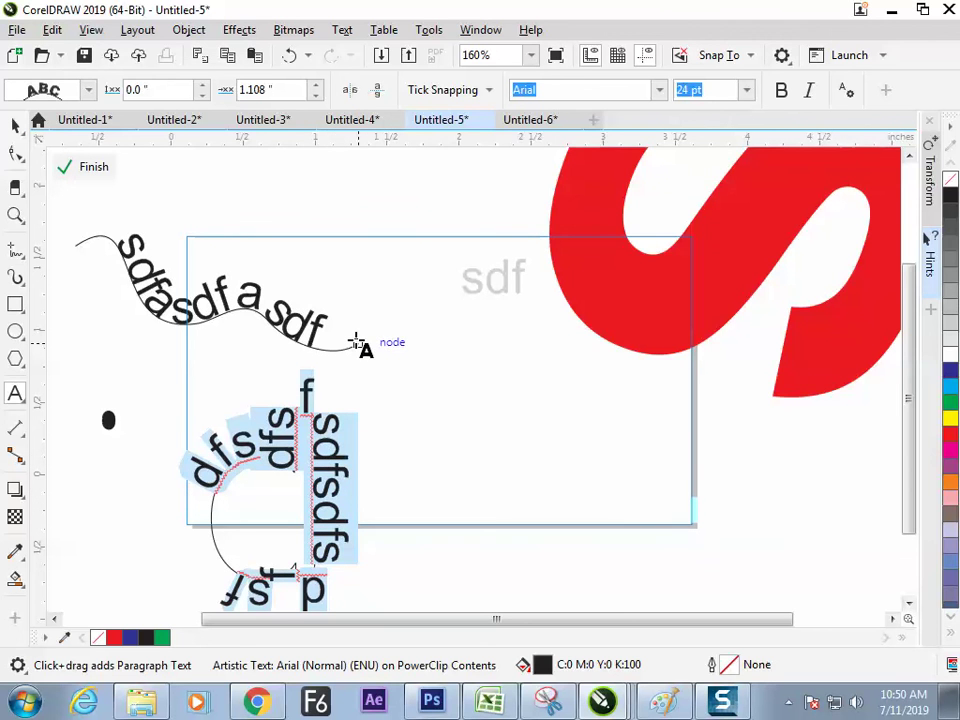
pyautogui.press('ctrl+KP_2')
pyautogui.press('ctrl+KP_2')
pyautogui.press('ctrl+KP_2')
pyautogui.press('ctrl+KP_2')
pyautogui.press('ctrl+KP_2')
pyautogui.press('ctrl+KP_2')
pyautogui.press('ctrl+KP_2')
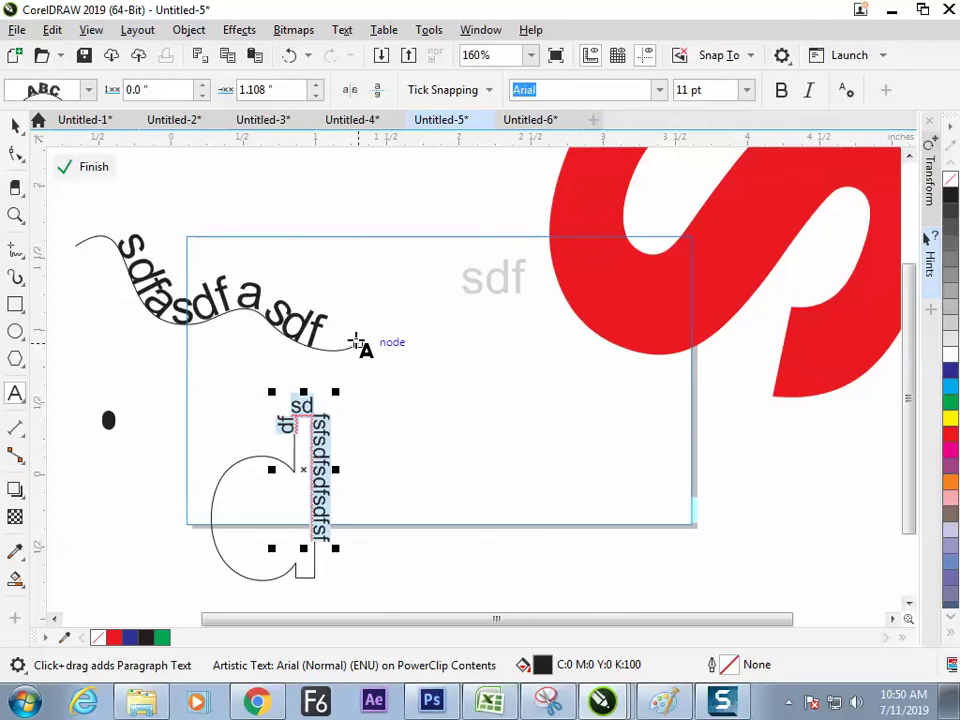
pyautogui.click(15, 125)
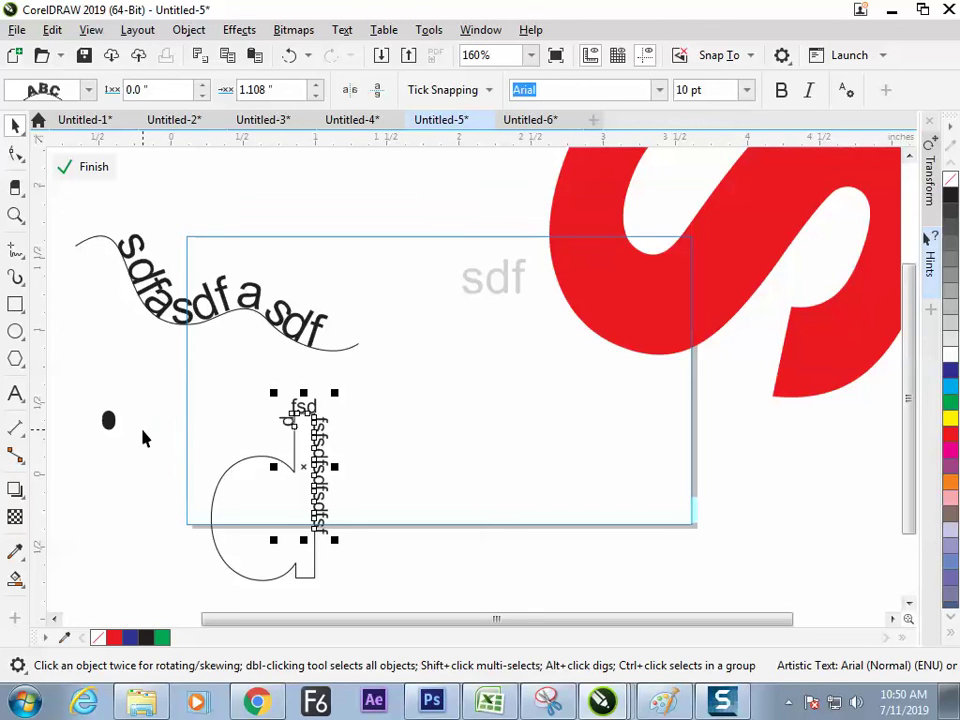
# - Draw a circle about 0.69 inches in diameter above the wavy text and enter repeated "sd" text around its edge
pyautogui.click(77, 242)
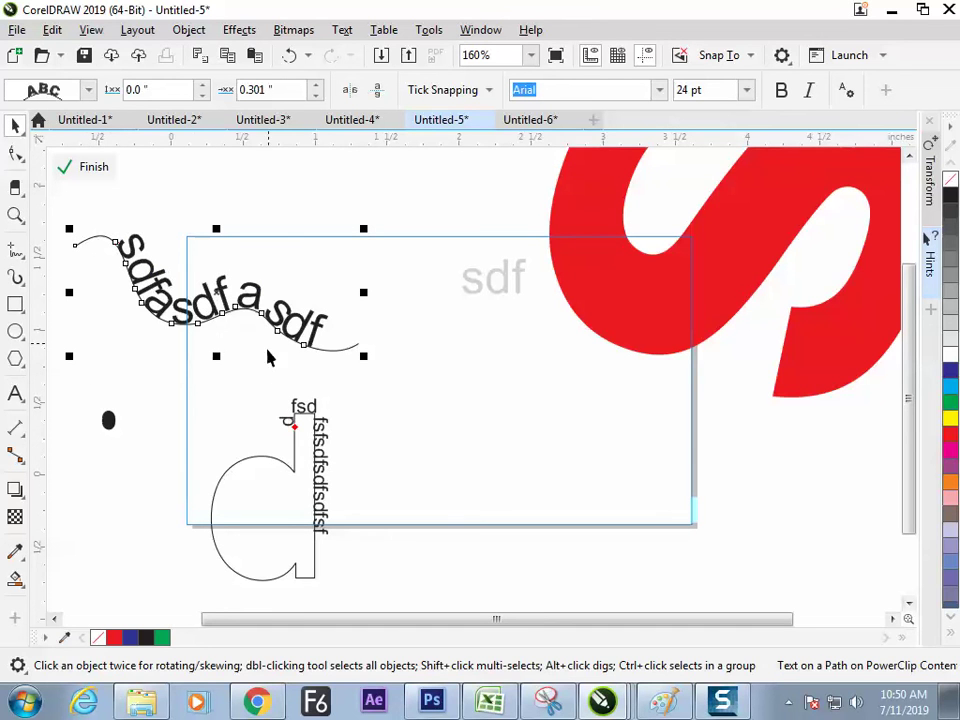
pyautogui.click(15, 331)
pyautogui.moveTo(280, 188); pyautogui.dragTo(365, 290)
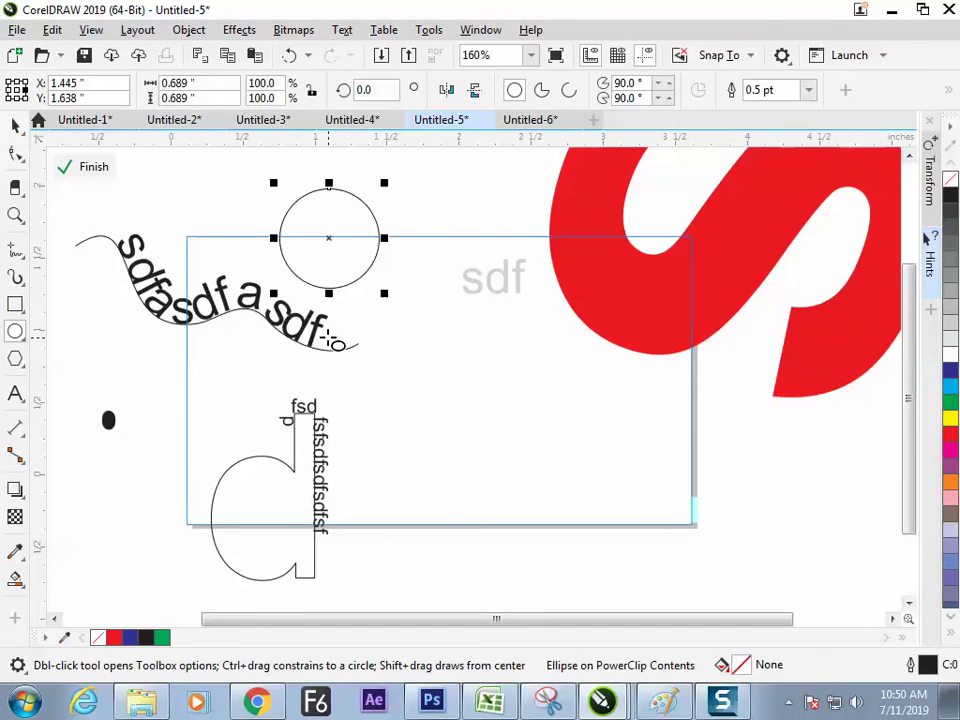
pyautogui.click(15, 393)
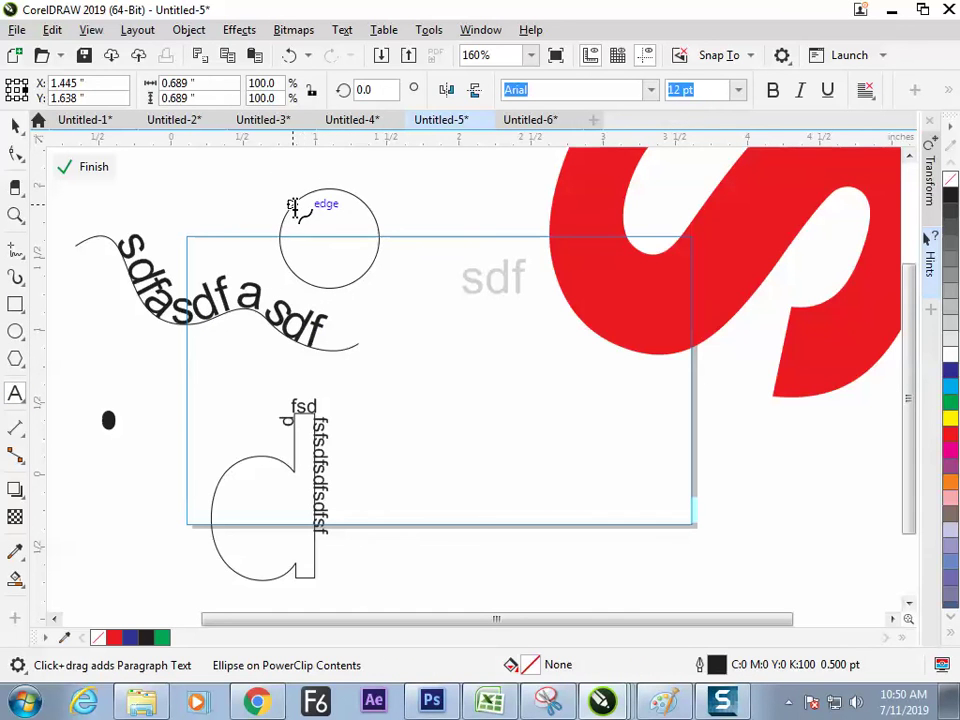
pyautogui.click(283, 252)
pyautogui.write('sdsdsdsdsdsdsdsd')
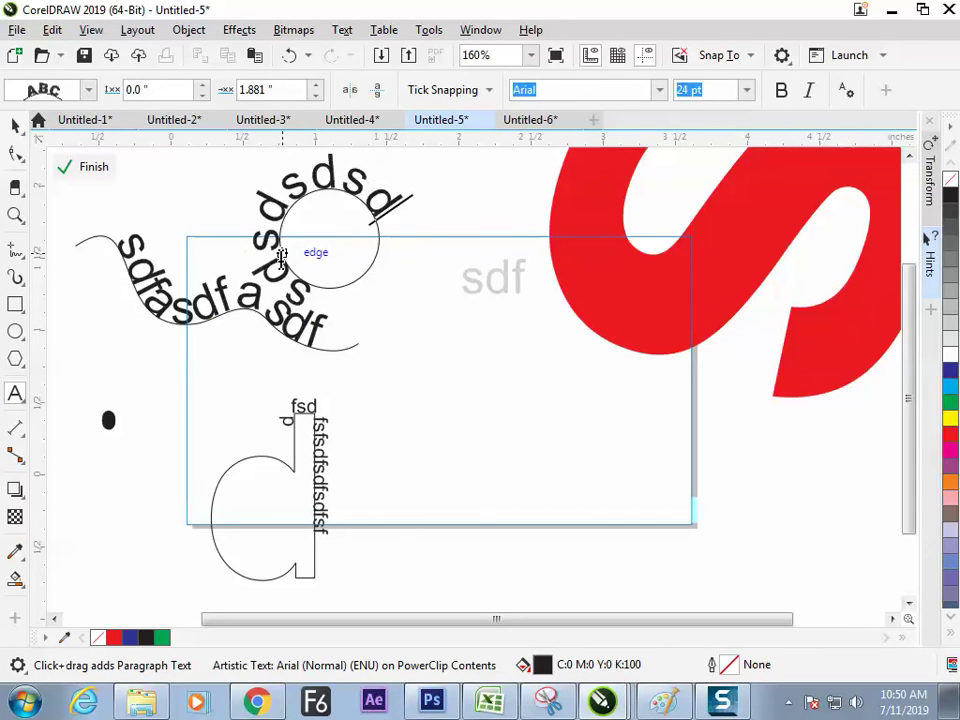
pyautogui.click(84, 168)
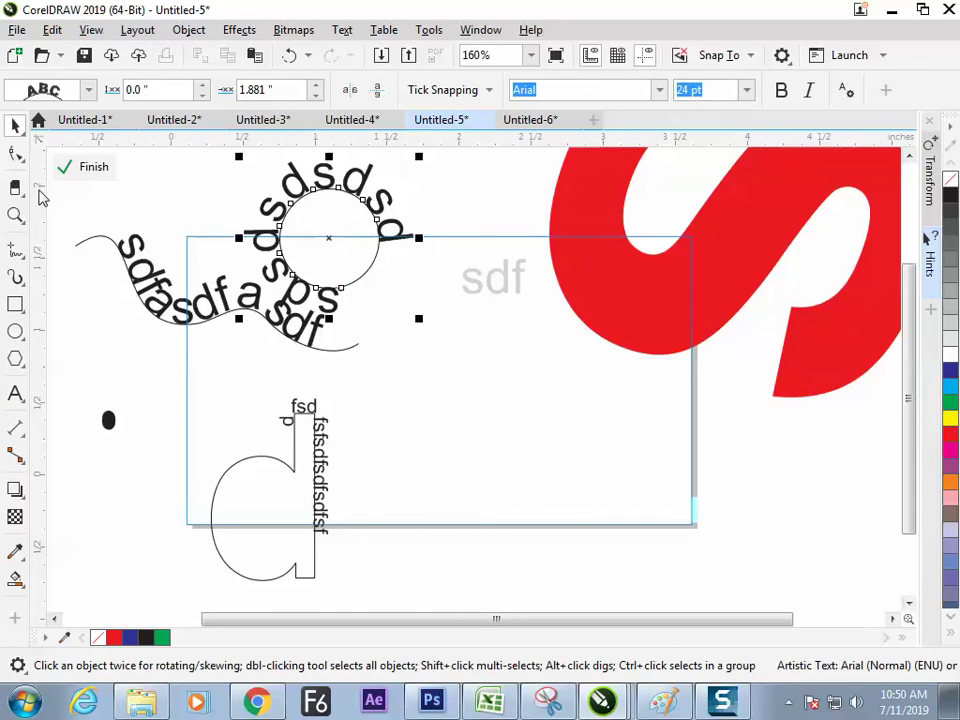
# - Move the circle with its text slightly to the left and fill both green
pyautogui.click(100, 364)
pyautogui.moveTo(341, 190); pyautogui.dragTo(298, 180)
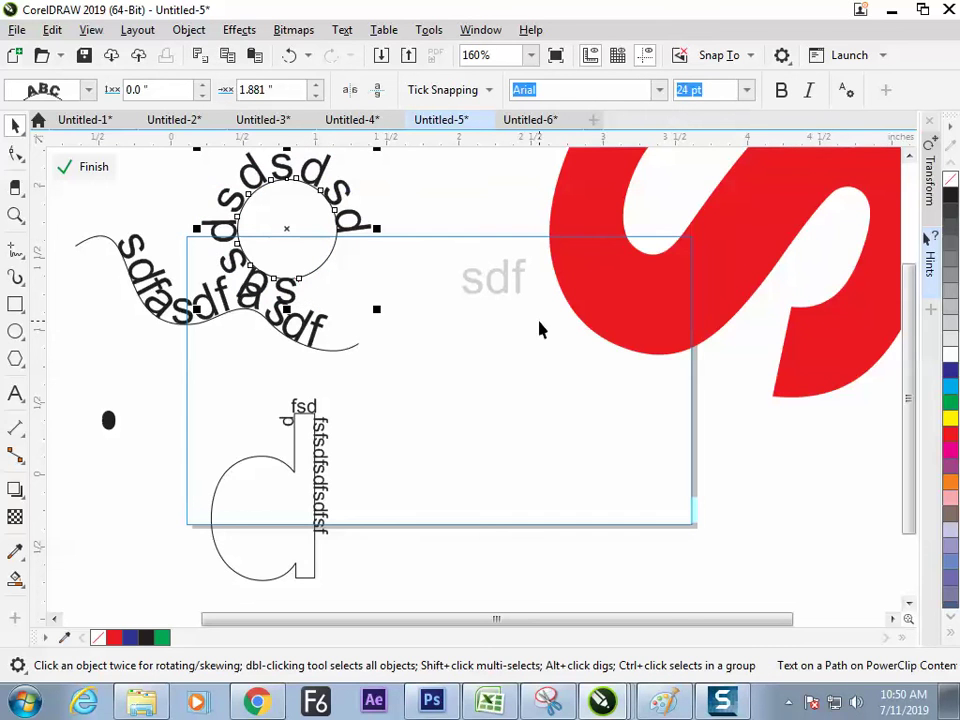
pyautogui.click(950, 402)
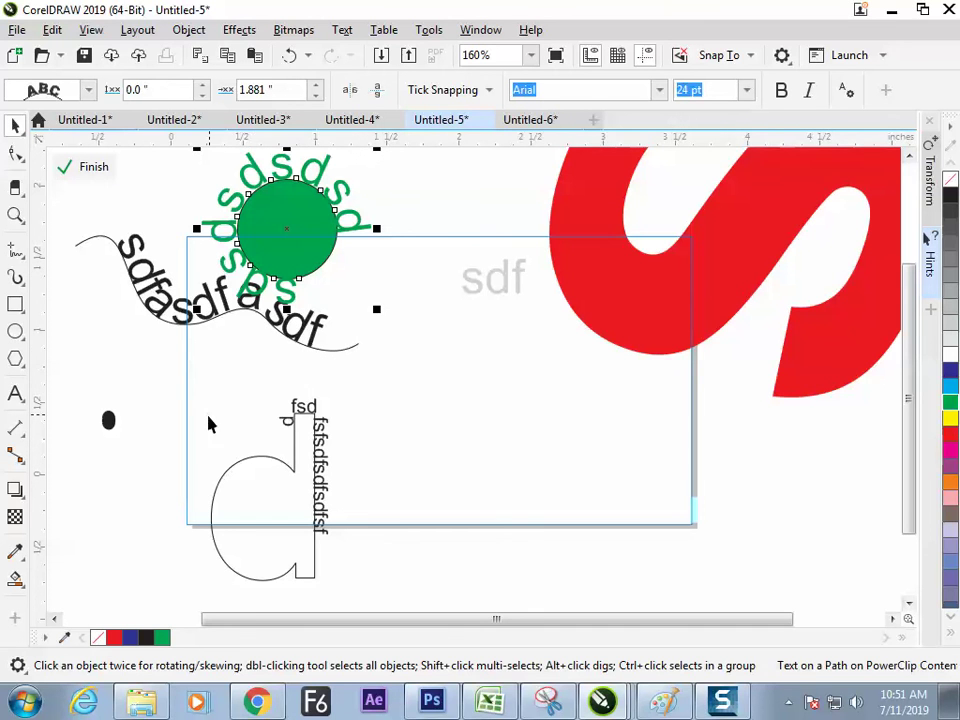
# - Finish editing the contents of the card's PowerClip frame
pyautogui.moveTo(127, 333); pyautogui.dragTo(484, 375)
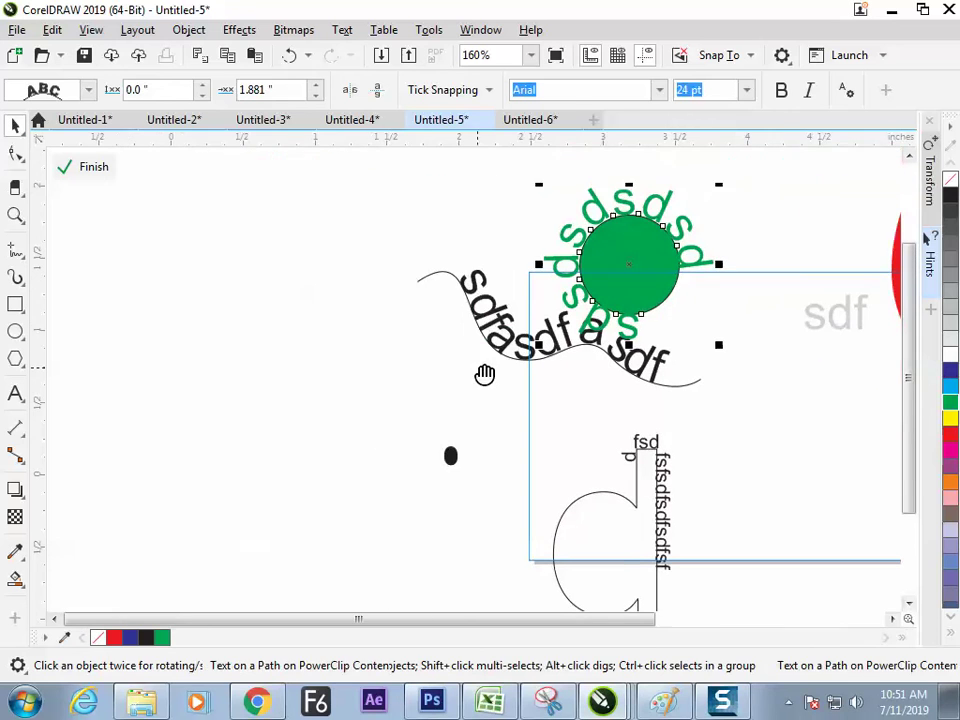
pyautogui.click(186, 310)
pyautogui.click(84, 172)
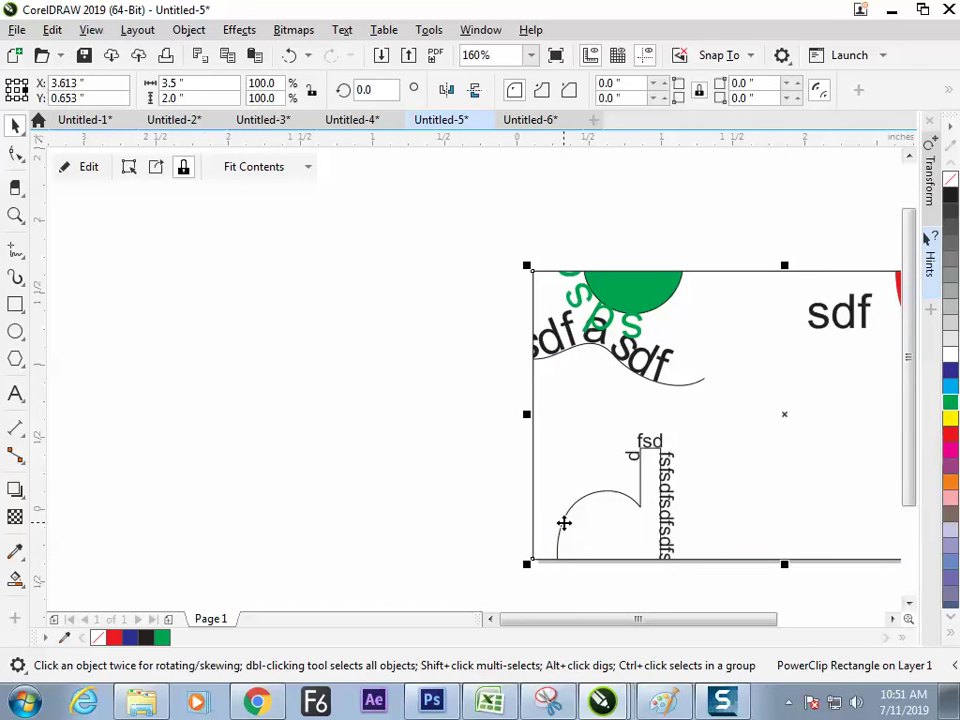
# - Add the artistic text "dadasdasd" on the empty area left of the card and shift it slightly to the right
pyautogui.click(165, 317)
pyautogui.click(15, 391)
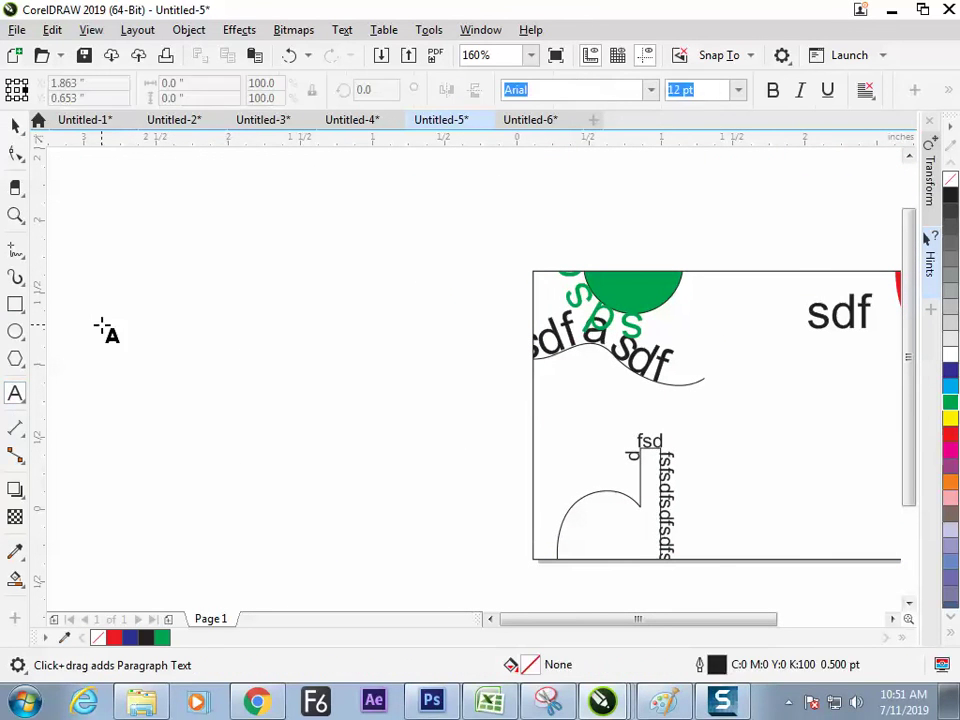
pyautogui.click(101, 326)
pyautogui.write('dadasdasd')
pyautogui.click(15, 125)
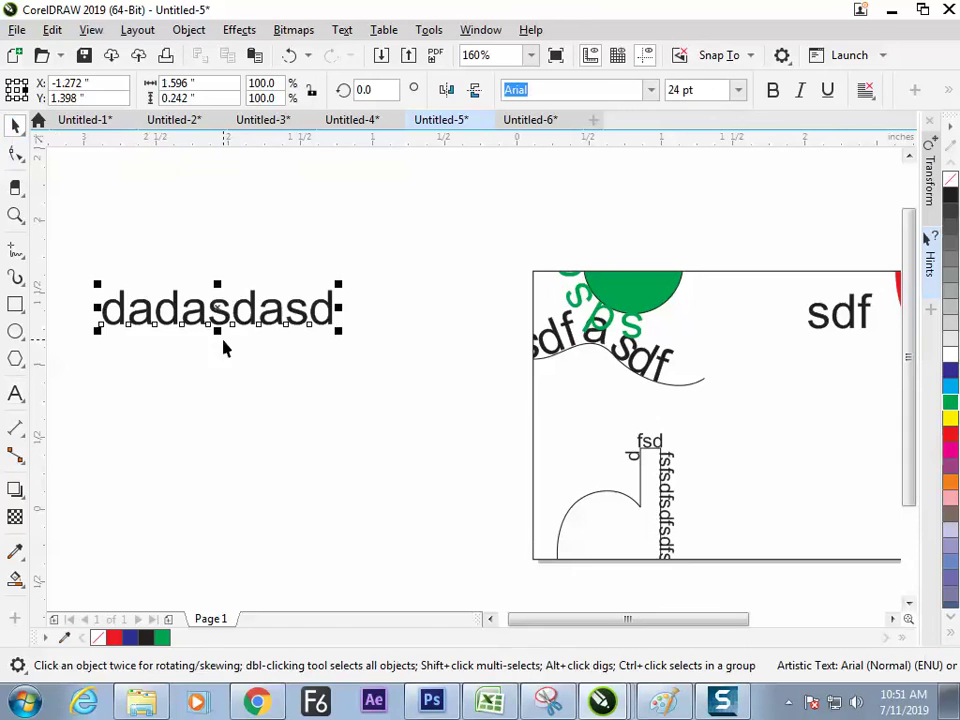
pyautogui.moveTo(229, 330); pyautogui.dragTo(268, 330)
# - Select all characters of the "dadasdasd" text for editing, leave them as they are, and delete the text object
pyautogui.click(257, 347)
pyautogui.click(255, 348)
pyautogui.doubleClick(255, 348)
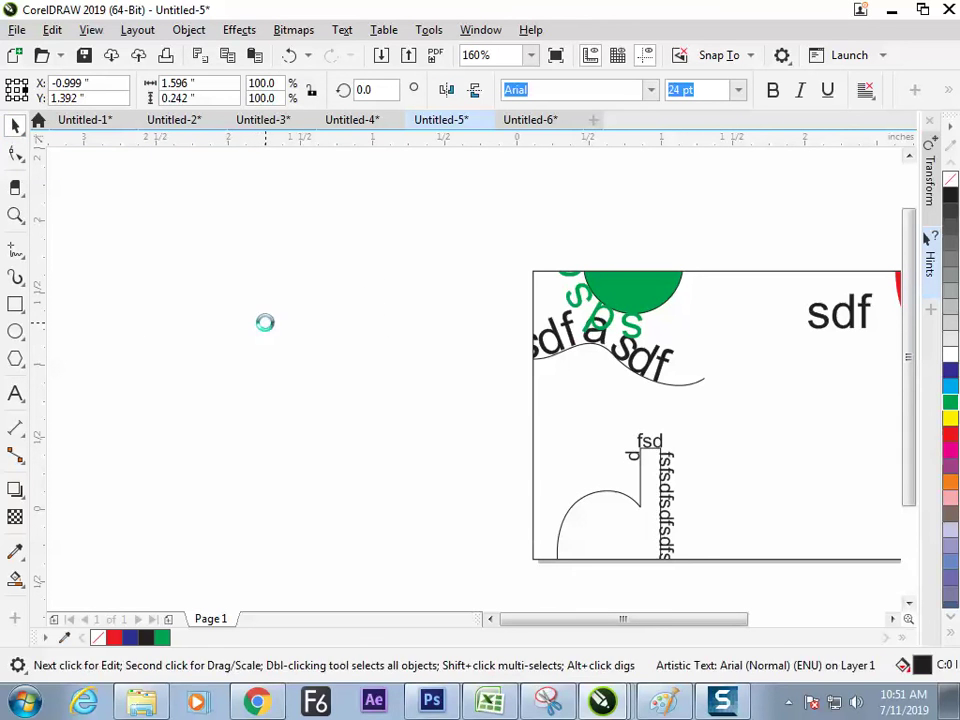
pyautogui.hotkey('ctrl', 'a')
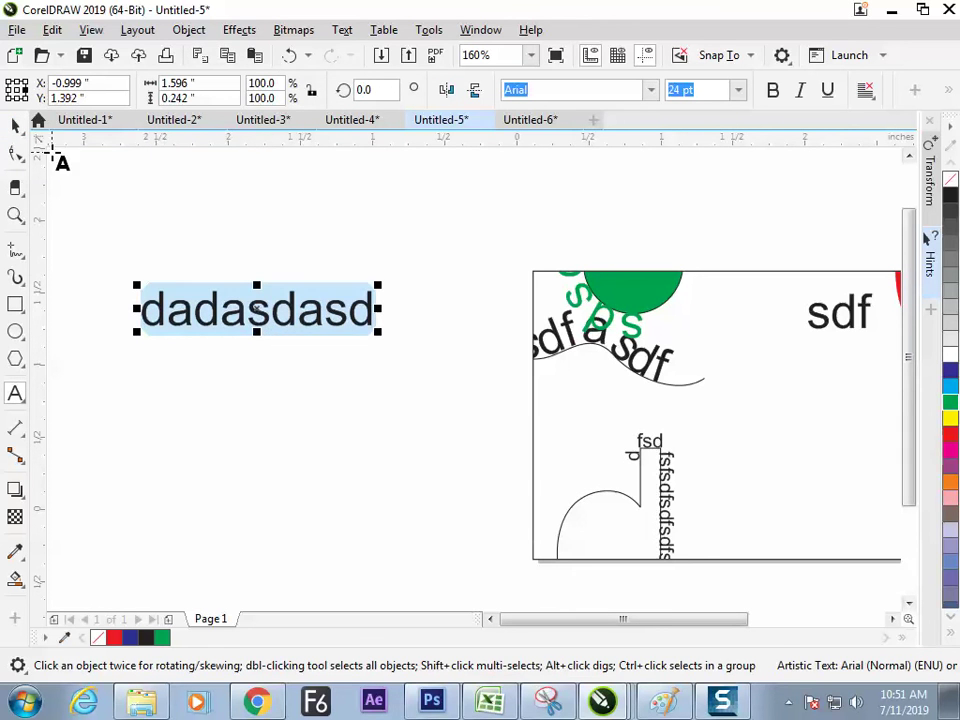
pyautogui.click(15, 125)
pyautogui.click(240, 483)
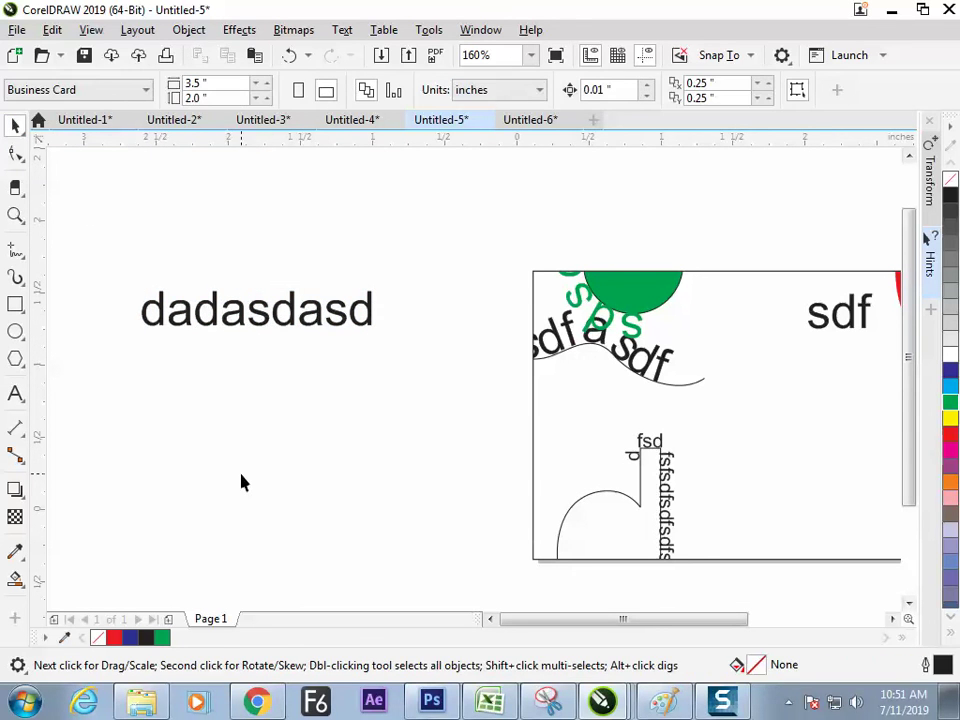
pyautogui.click(322, 310)
pyautogui.press('Delete')
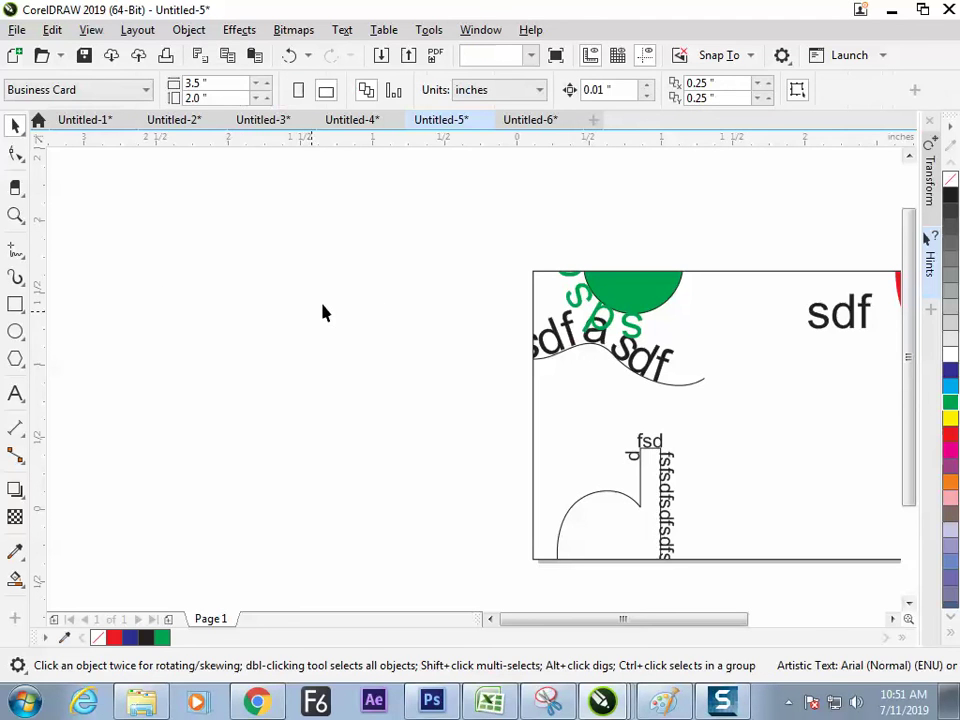
# - Look through the open documents and return to the Untitled-4 book cover
pyautogui.click(525, 120)
pyautogui.click(365, 121)
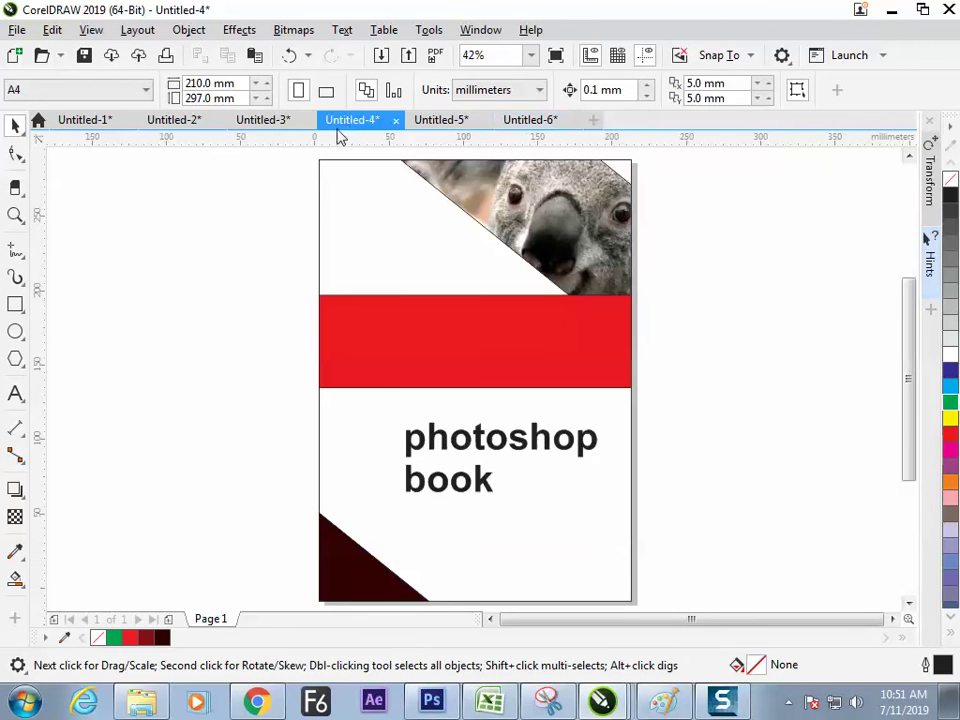
pyautogui.click(270, 122)
pyautogui.click(352, 122)
pyautogui.click(445, 122)
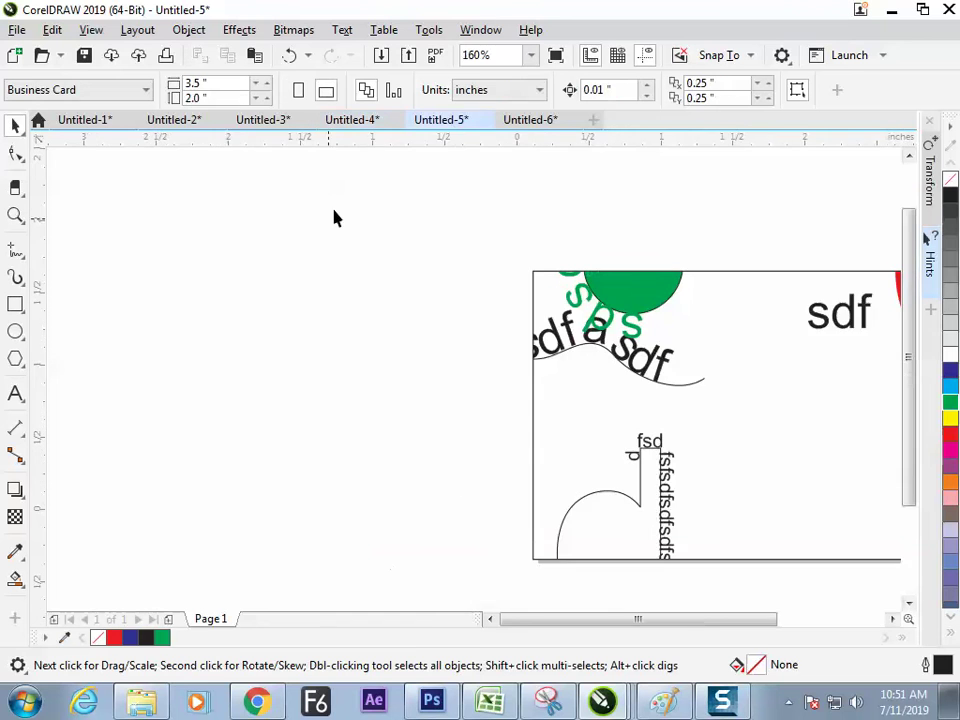
pyautogui.click(354, 122)
# - Switch to Chrome and examine the book cover image results, previewing the red-and-black book title cover and the orange 2017 annual report cover
pyautogui.click(257, 700)
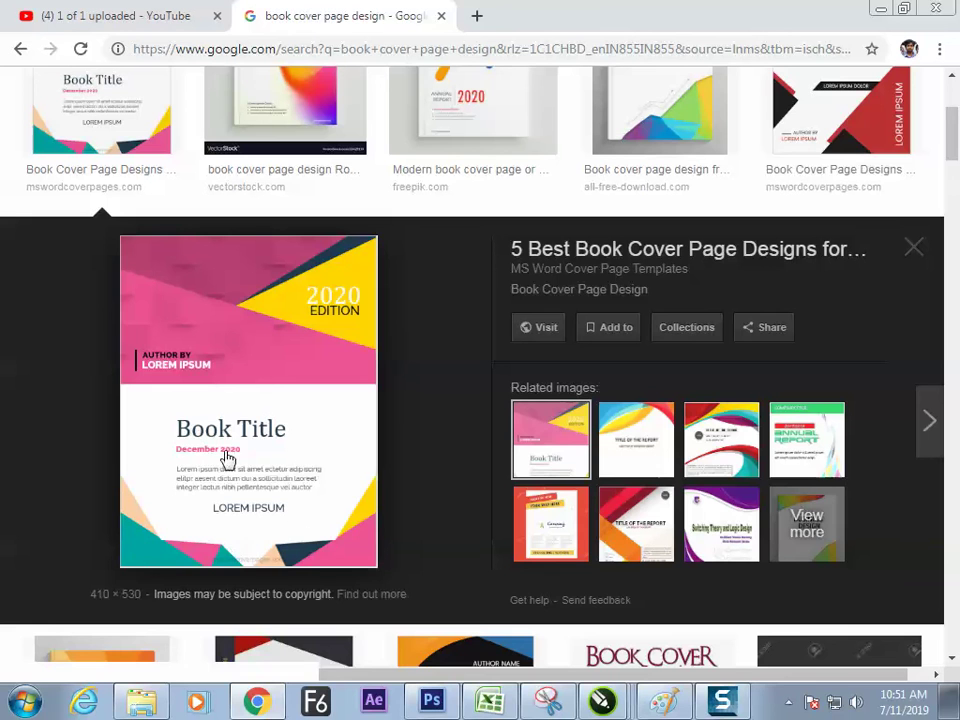
pyautogui.click(862, 165)
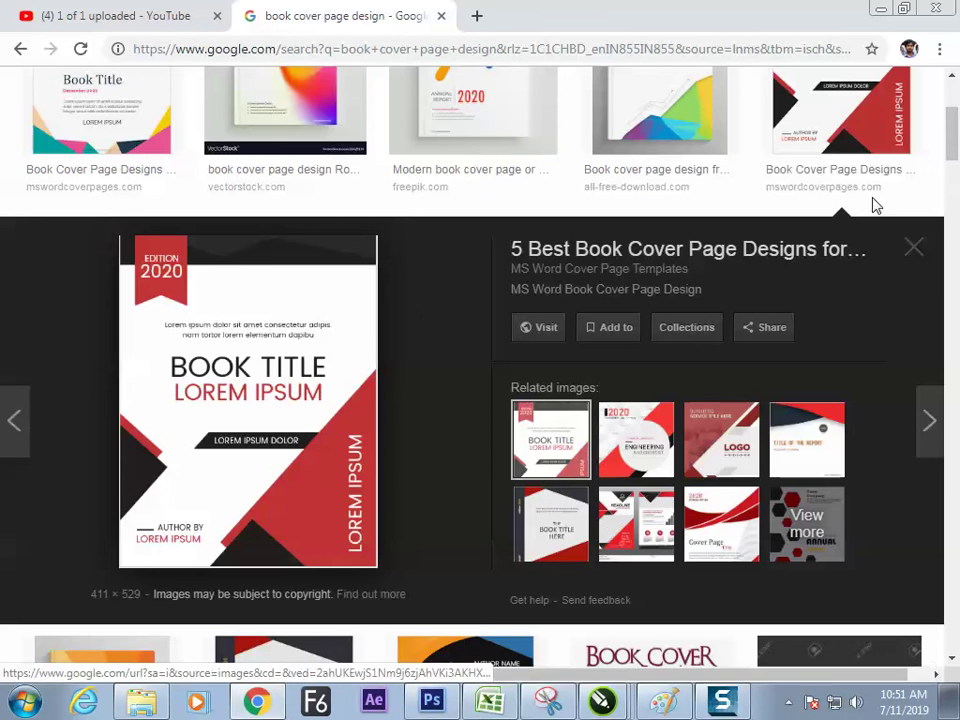
pyautogui.scroll(-3, 952, 170)
pyautogui.scroll(-3, 952, 170)
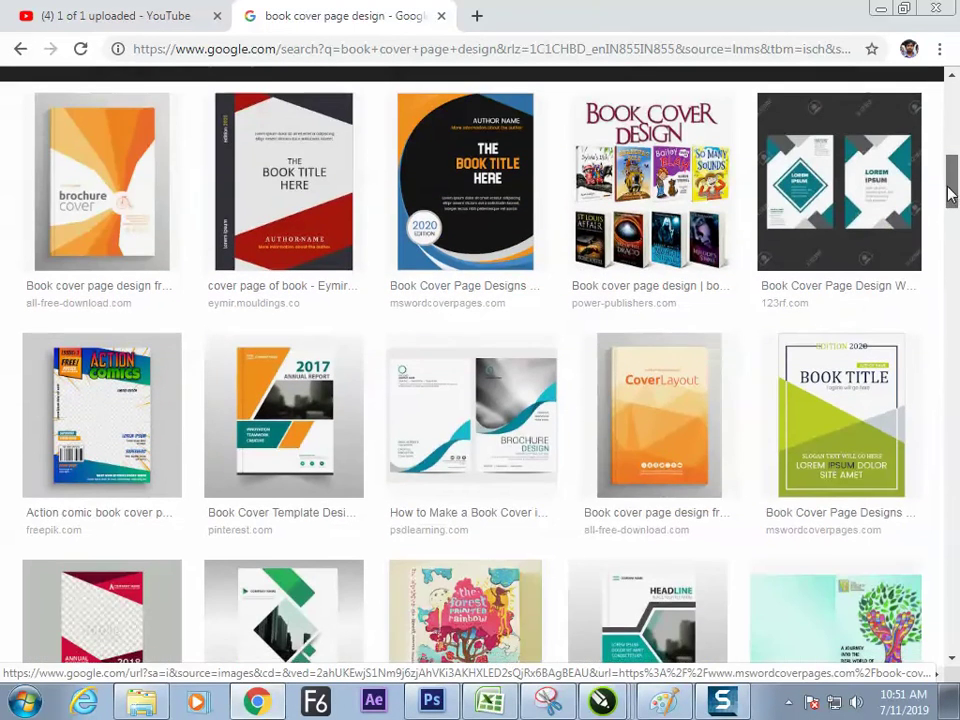
pyautogui.click(313, 428)
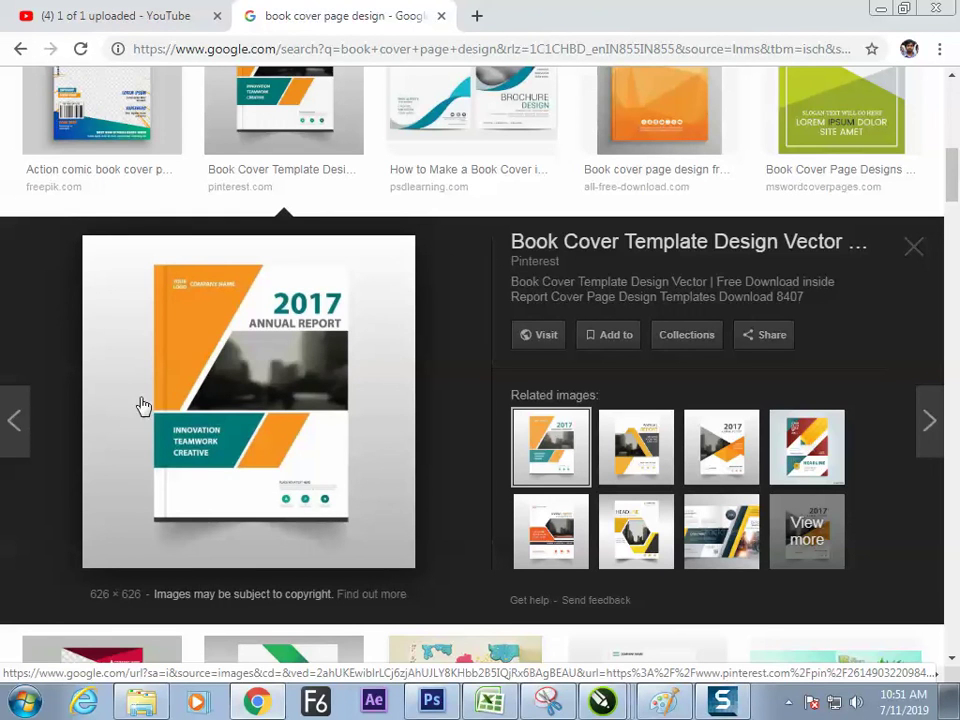
# - Switch back to CorelDRAW, create a new A4 portrait document, and add a rectangle covering the whole page
pyautogui.hotkey('alt', 'Tab')
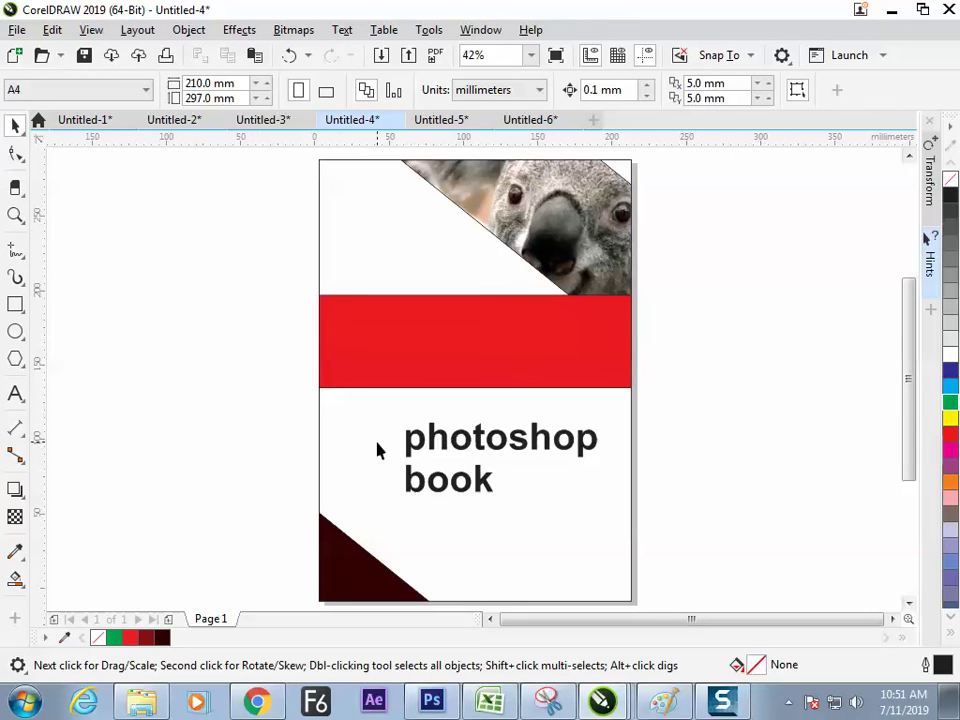
pyautogui.hotkey('ctrl', 'n')
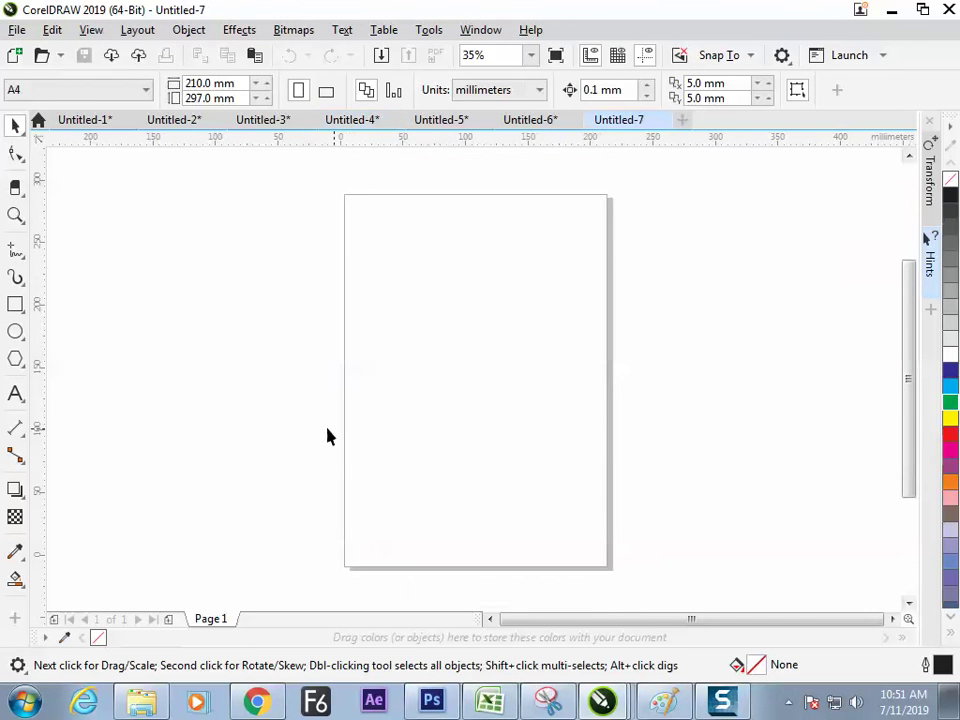
pyautogui.doubleClick(15, 304)
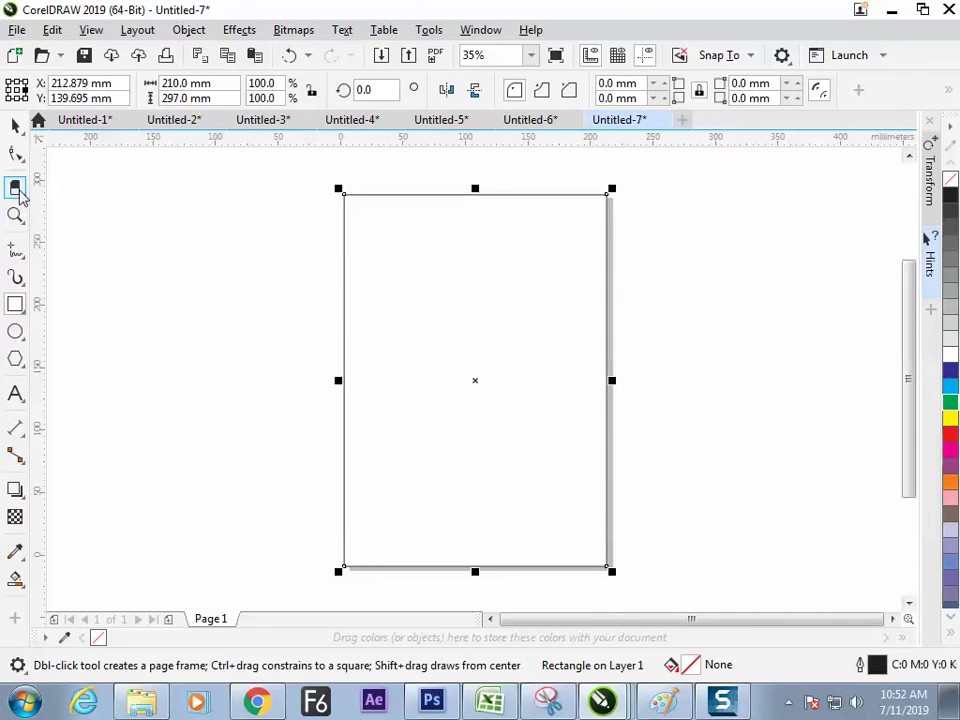
# - Erase three straight 6.35 mm bands from the rectangle: across the lower part, diagonally to the upper-right corner, and from the diagonal to the right edge
pyautogui.click(15, 187)
pyautogui.click(21, 193)
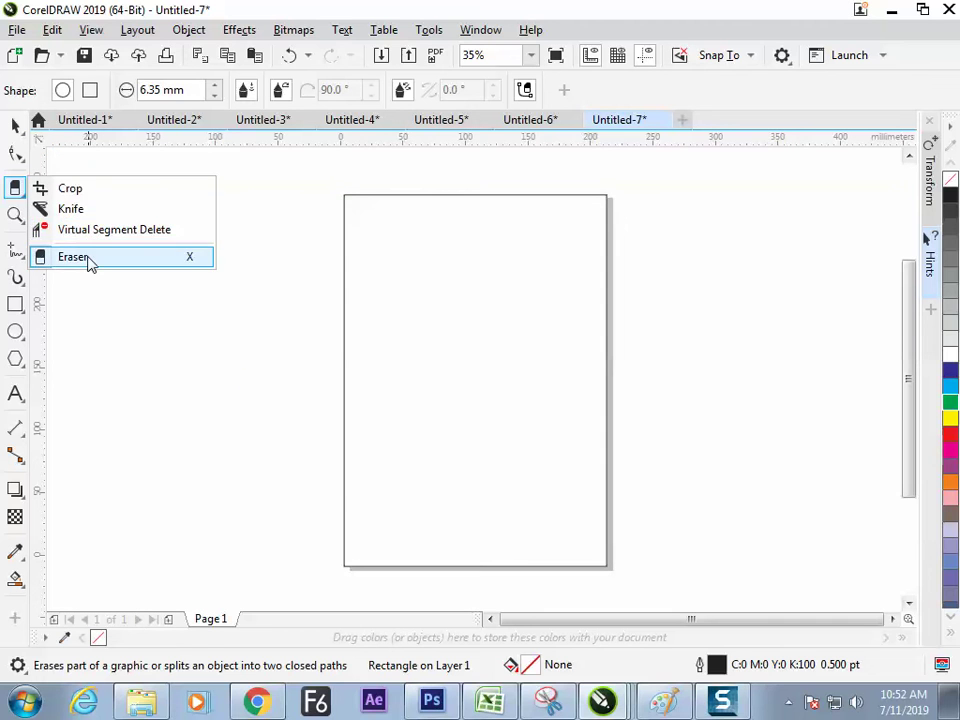
pyautogui.click(90, 258)
pyautogui.click(660, 473)
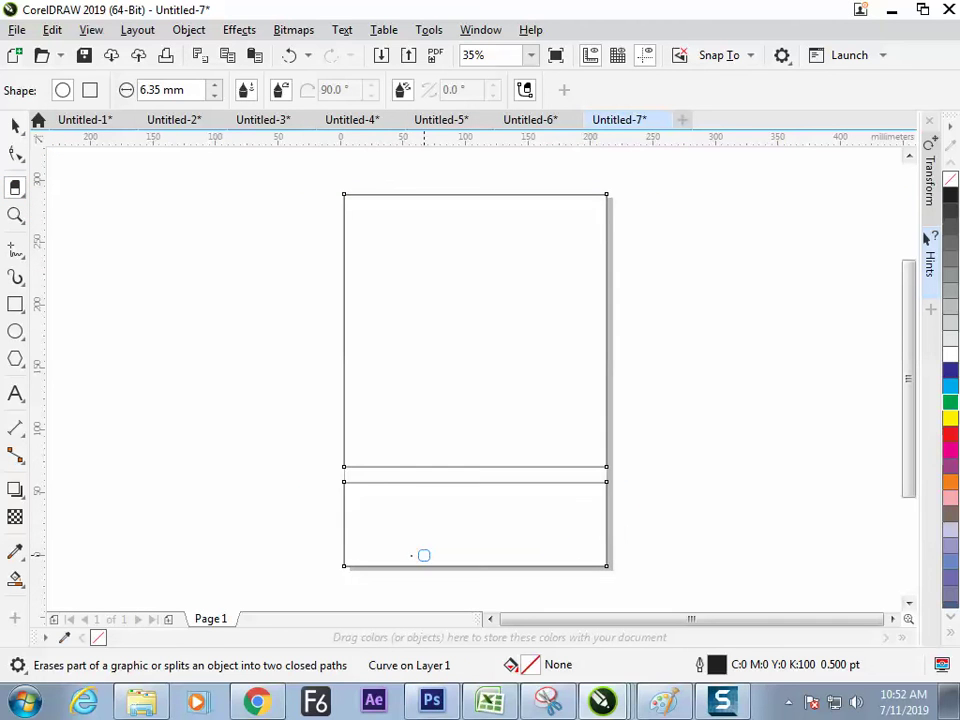
pyautogui.click(411, 468)
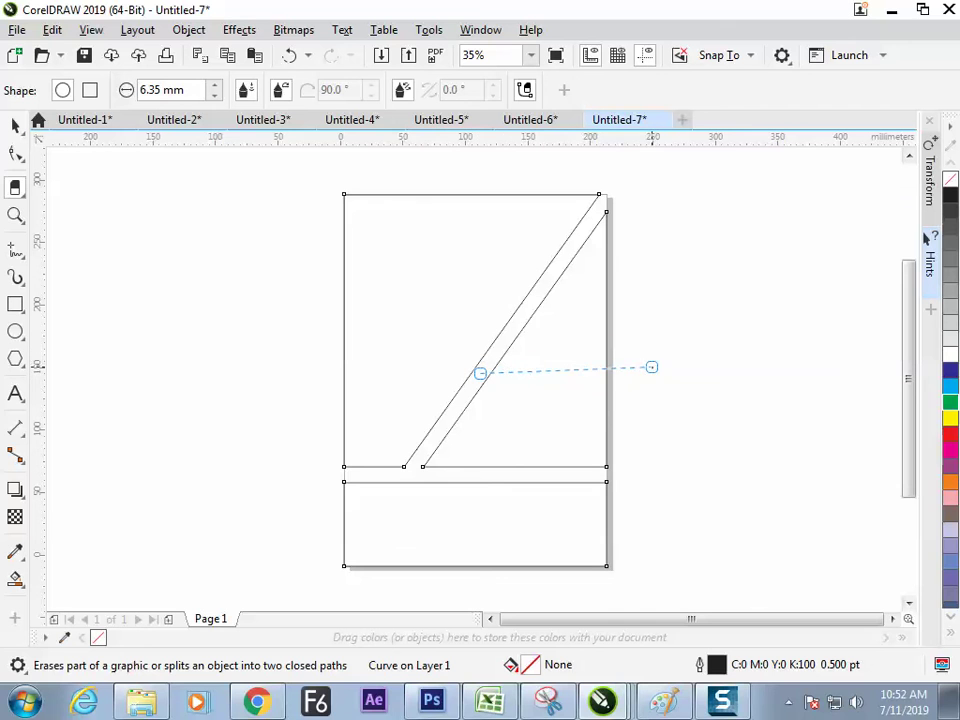
pyautogui.click(658, 368)
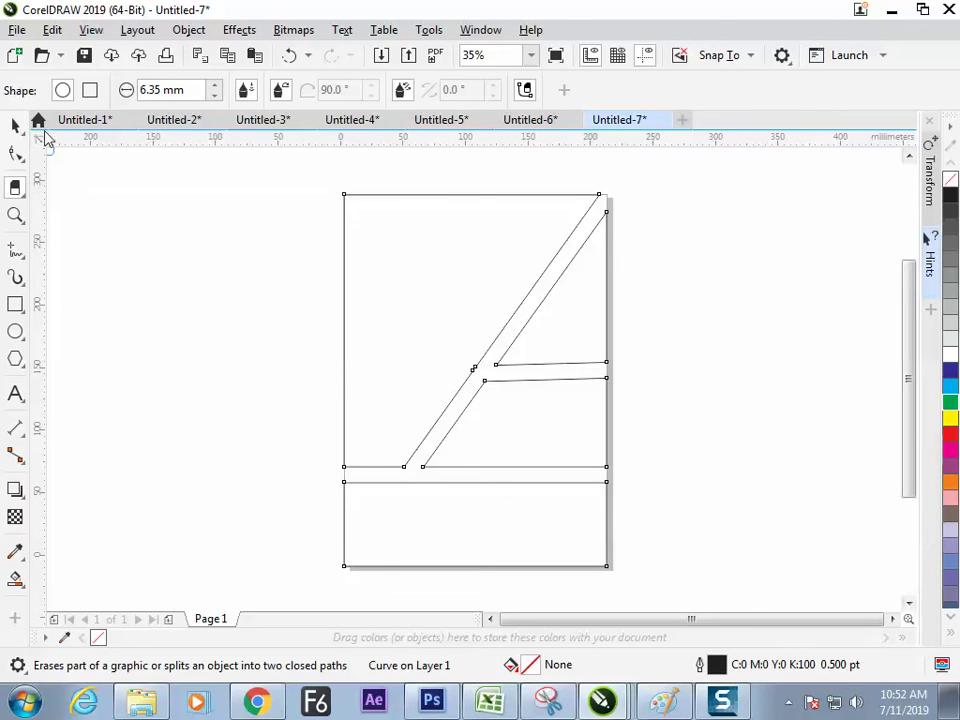
pyautogui.click(15, 125)
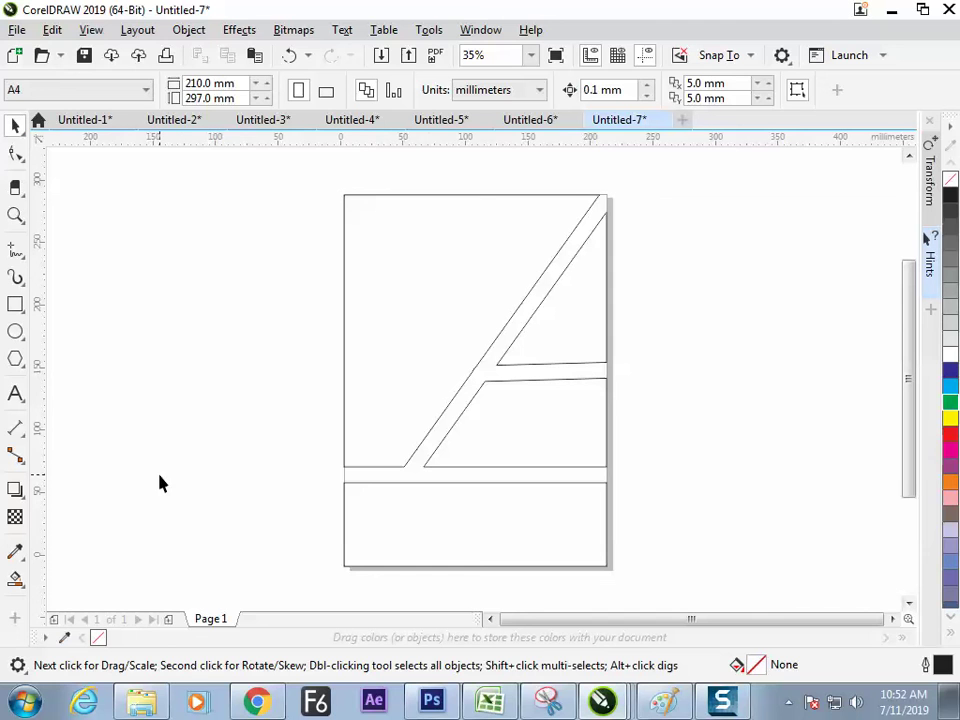
# - Break the erased page rectangle apart into separate shapes
pyautogui.click(352, 346)
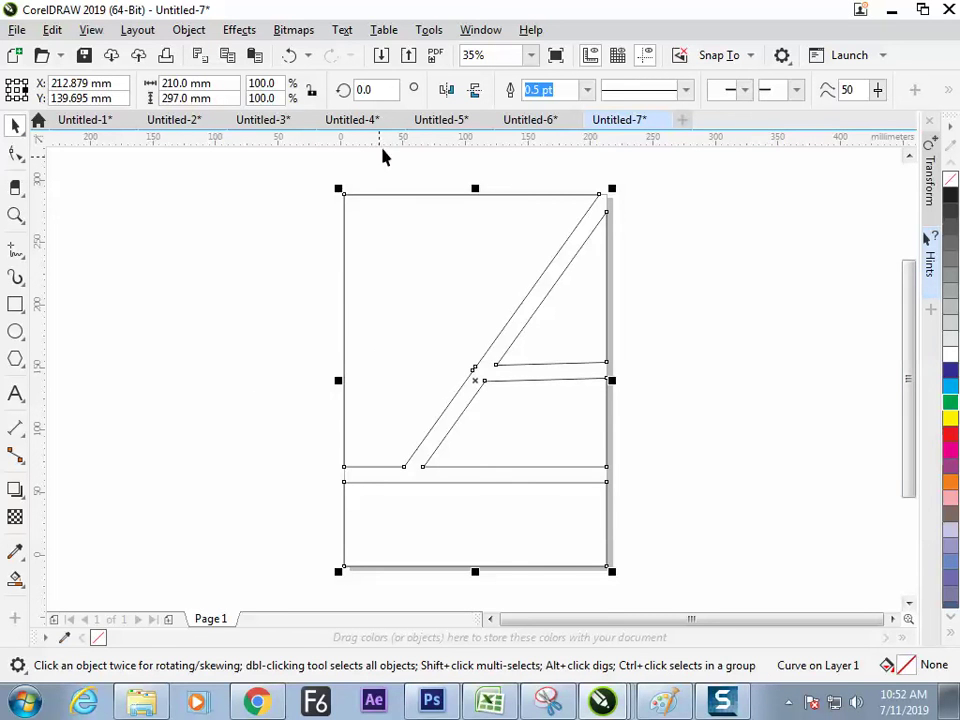
pyautogui.rightClick(468, 418)
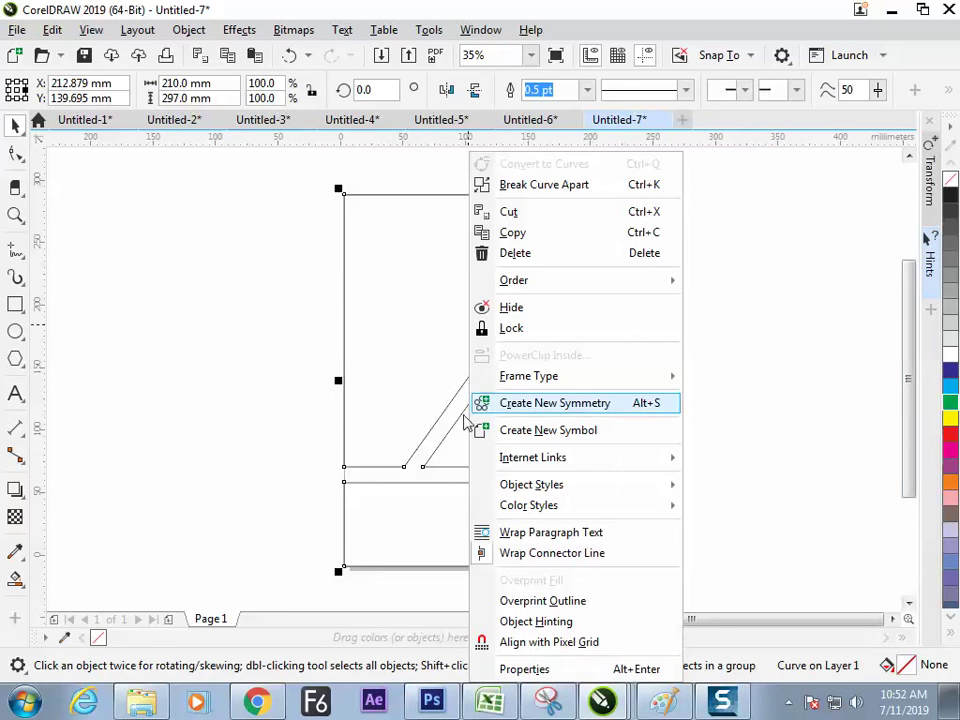
pyautogui.click(508, 212)
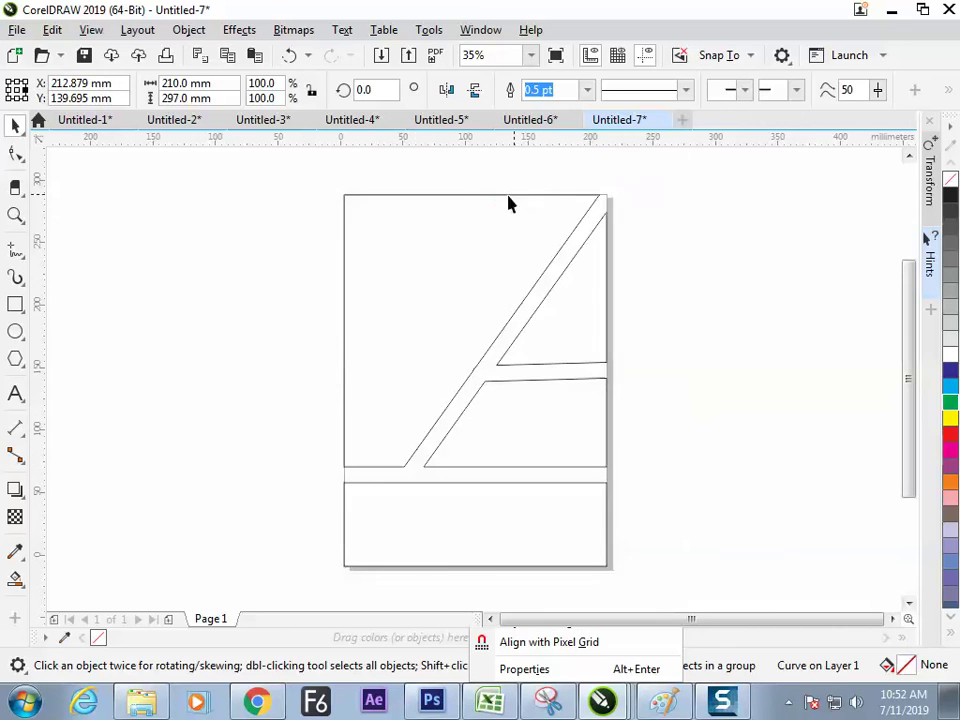
# - Fill the large upper-left shape dark blue, the right triangle yellow, the shape below it red, and the bottom rectangle purple
pyautogui.click(950, 370)
pyautogui.click(700, 390)
pyautogui.click(593, 362)
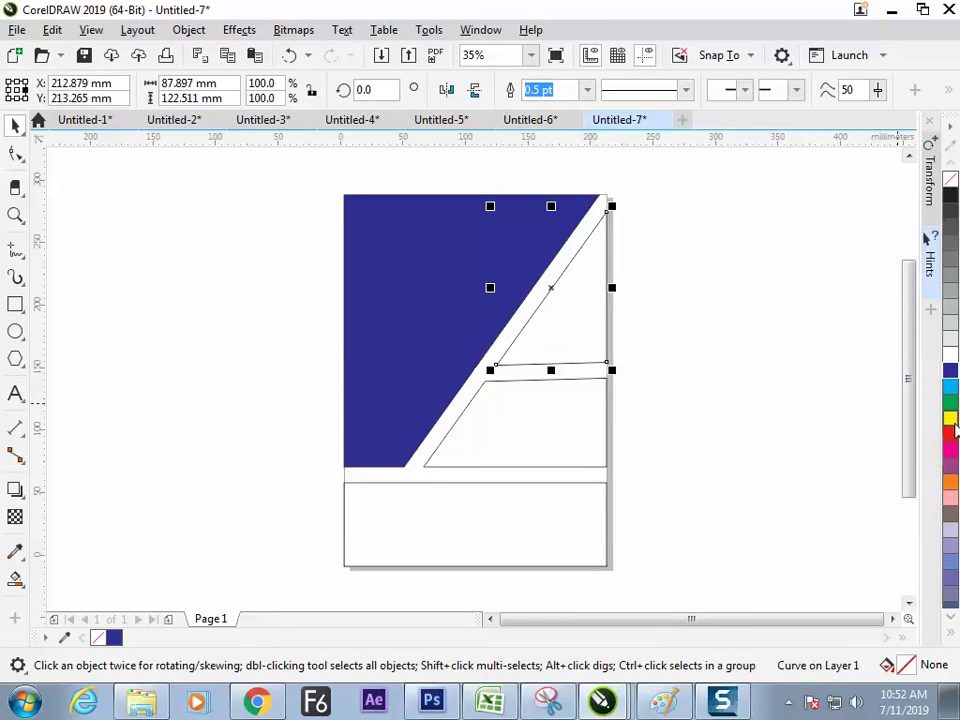
pyautogui.click(950, 418)
pyautogui.click(731, 465)
pyautogui.press('Tab')
pyautogui.click(950, 435)
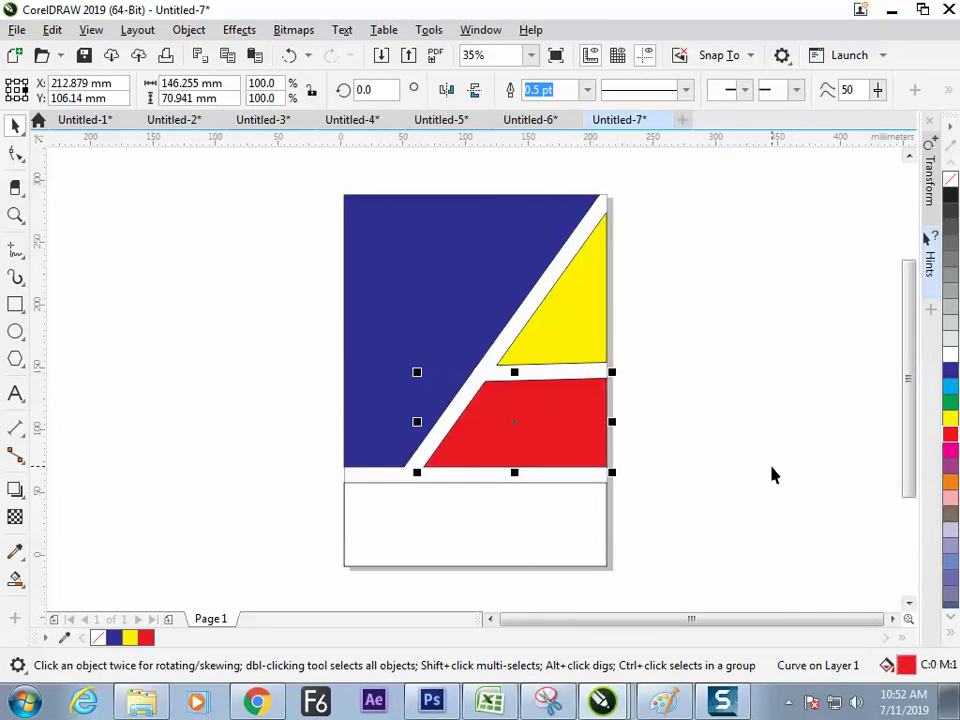
pyautogui.click(561, 553)
pyautogui.click(950, 465)
pyautogui.click(674, 491)
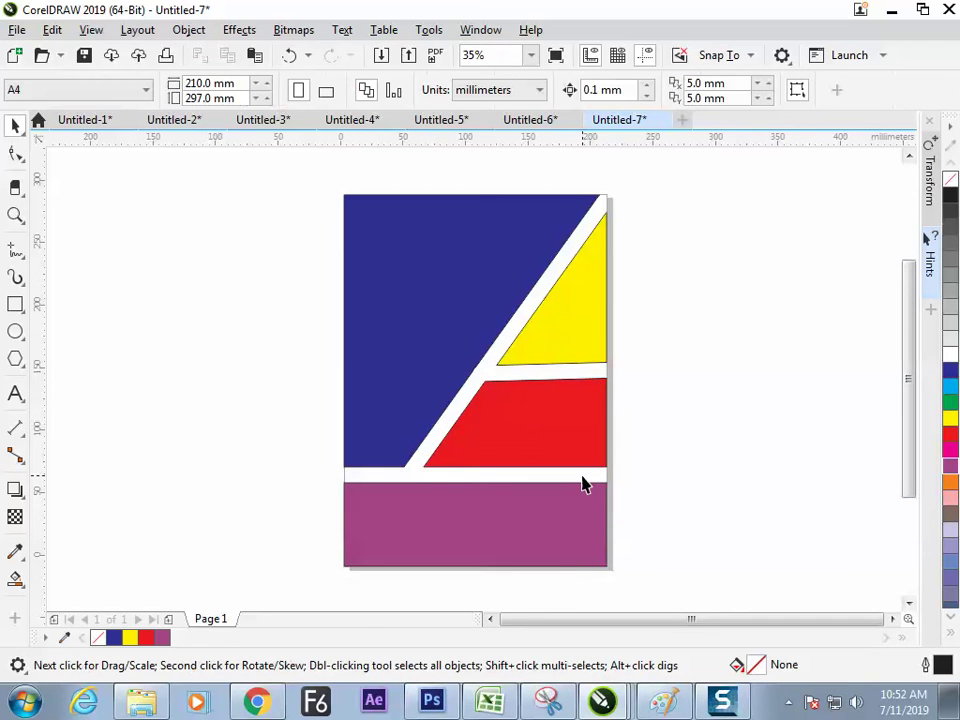
# - Preview the cover full-screen, and import the Chrysanthemum - Copy (2).jpg picture over the dark blue shape at about 302 × 227 mm
pyautogui.press('F9')
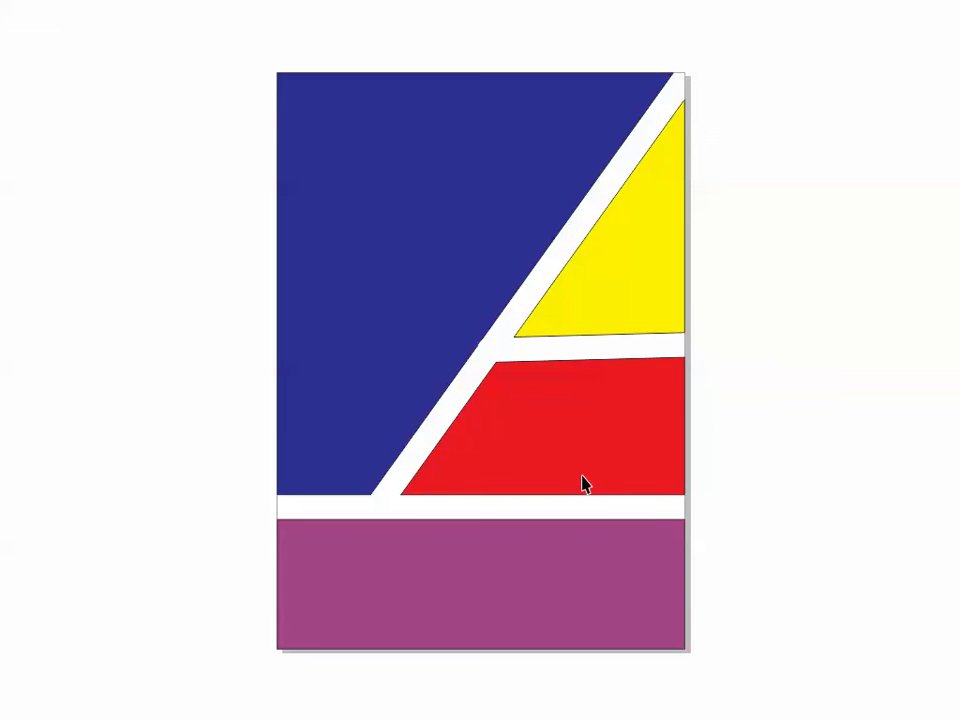
pyautogui.click(585, 484)
pyautogui.click(407, 335)
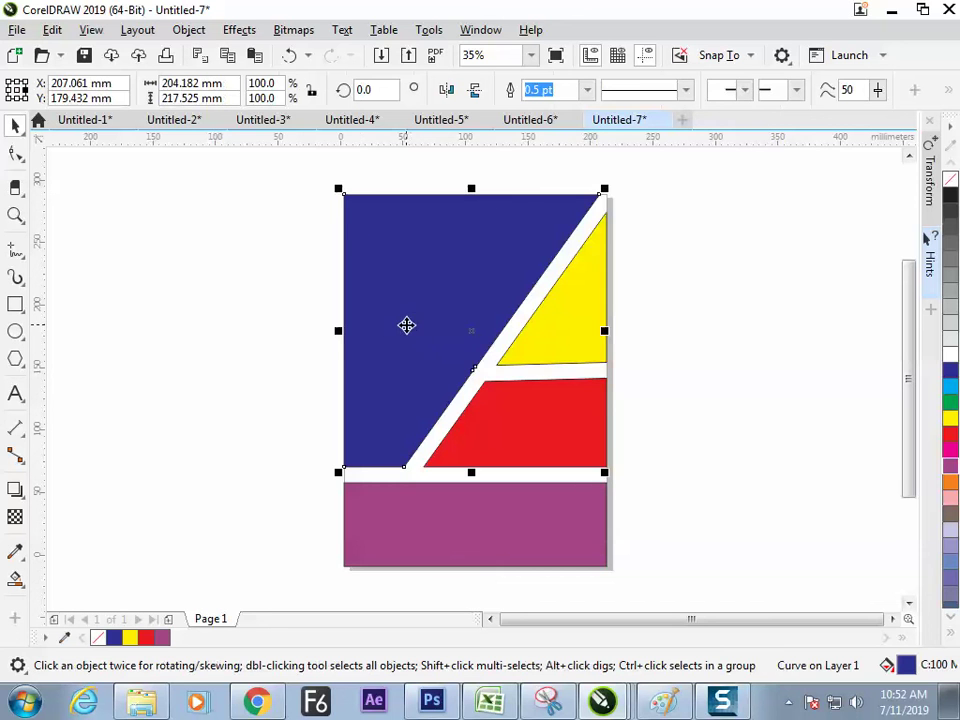
pyautogui.hotkey('ctrl', 'i')
pyautogui.click(390, 298)
pyautogui.doubleClick(390, 298)
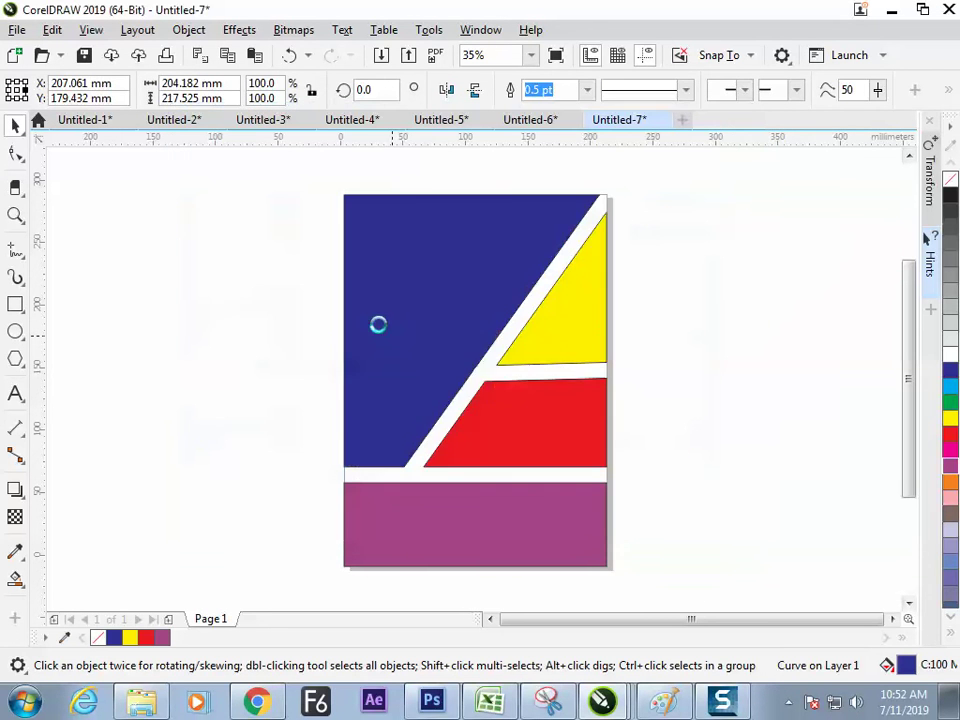
pyautogui.moveTo(290, 168); pyautogui.dragTo(655, 563)
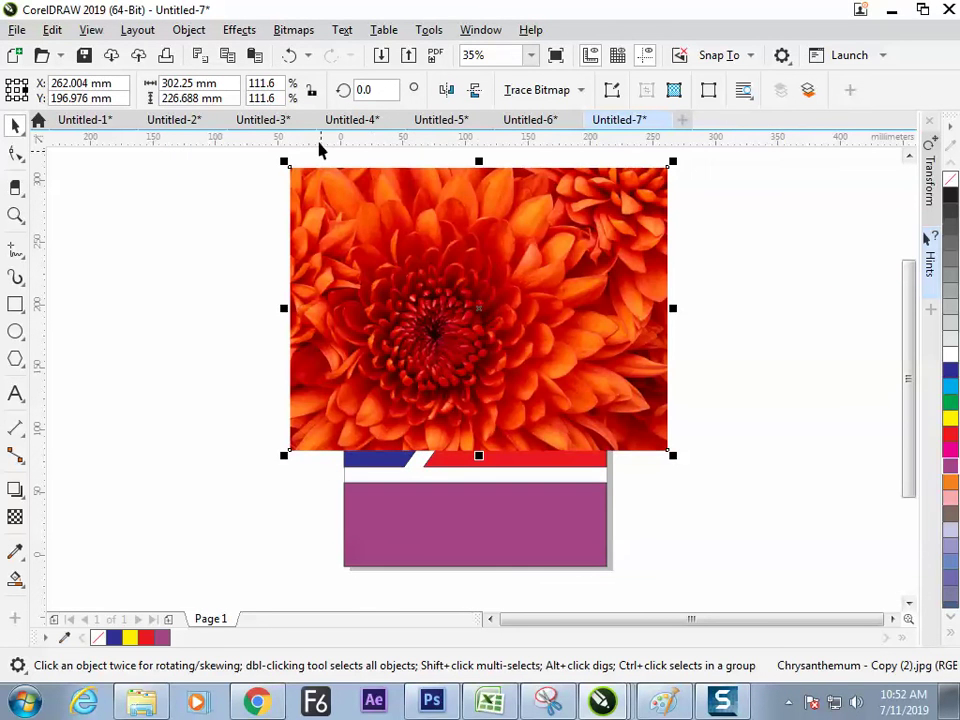
# - PowerClip the chrysanthemum picture inside the dark blue shape
pyautogui.click(240, 30)
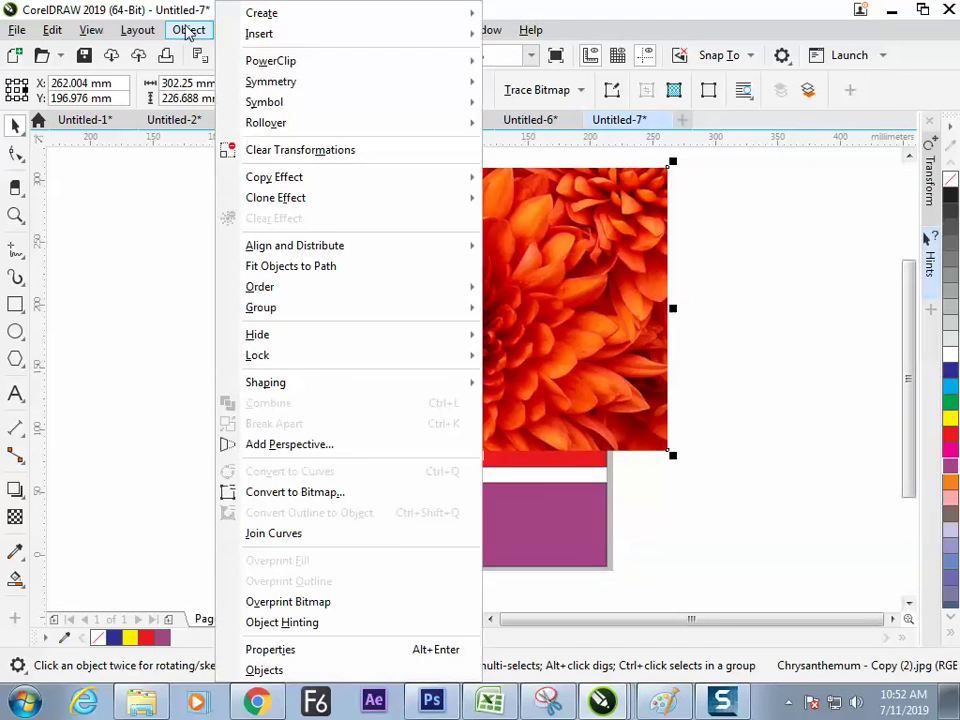
pyautogui.moveTo(400, 62)
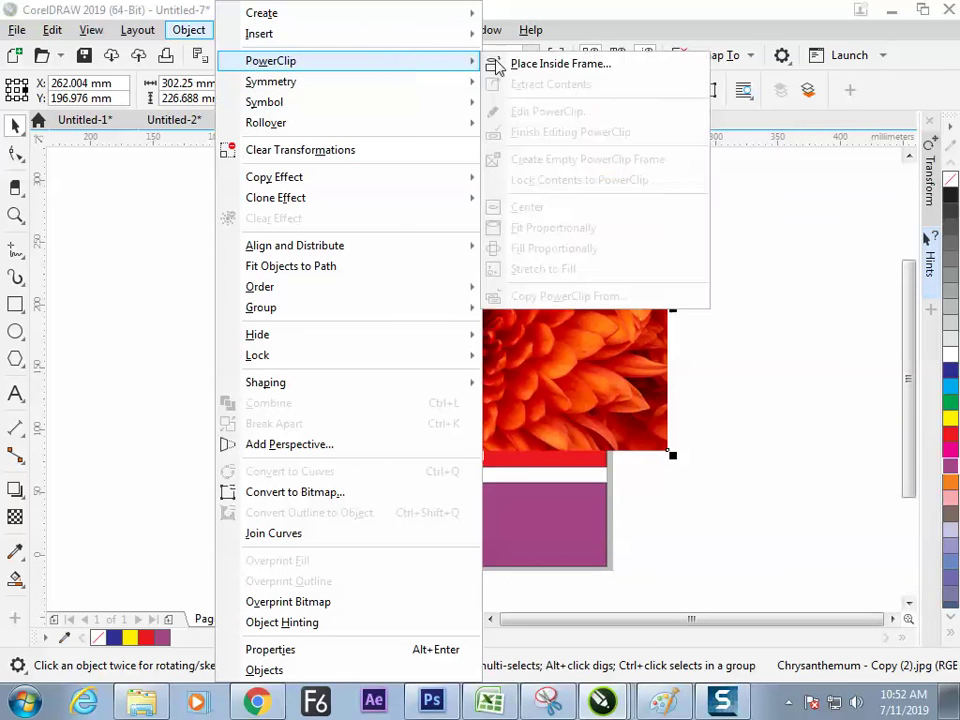
pyautogui.click(500, 64)
pyautogui.click(356, 463)
pyautogui.click(193, 480)
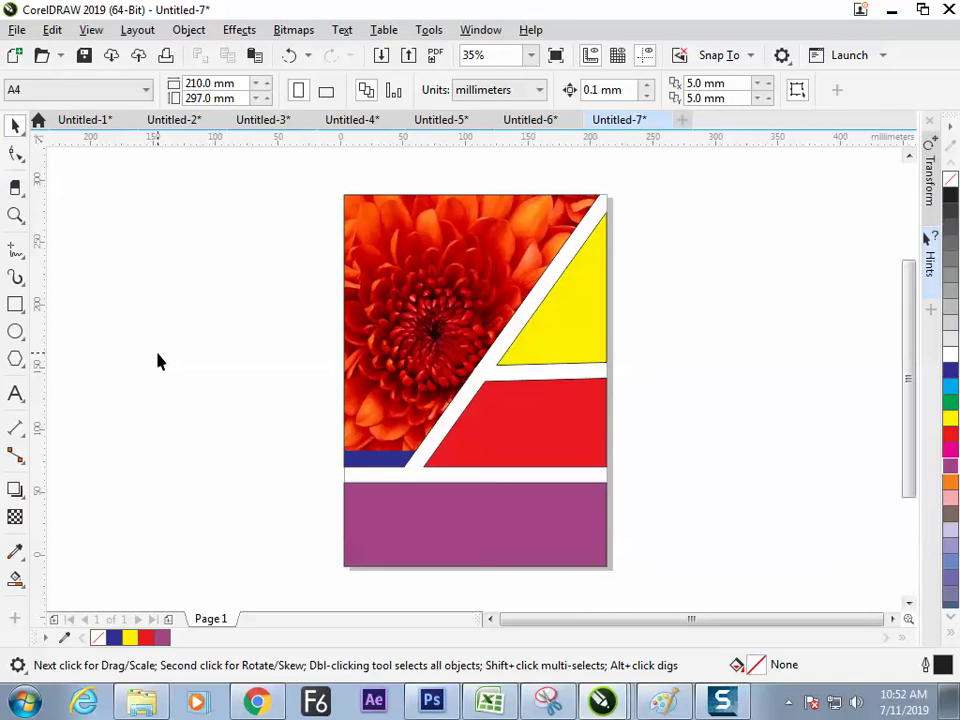
# - Edit the flower PowerClip and shift the picture down and slightly left to cover the whole frame
pyautogui.click(426, 336)
pyautogui.press('F10')
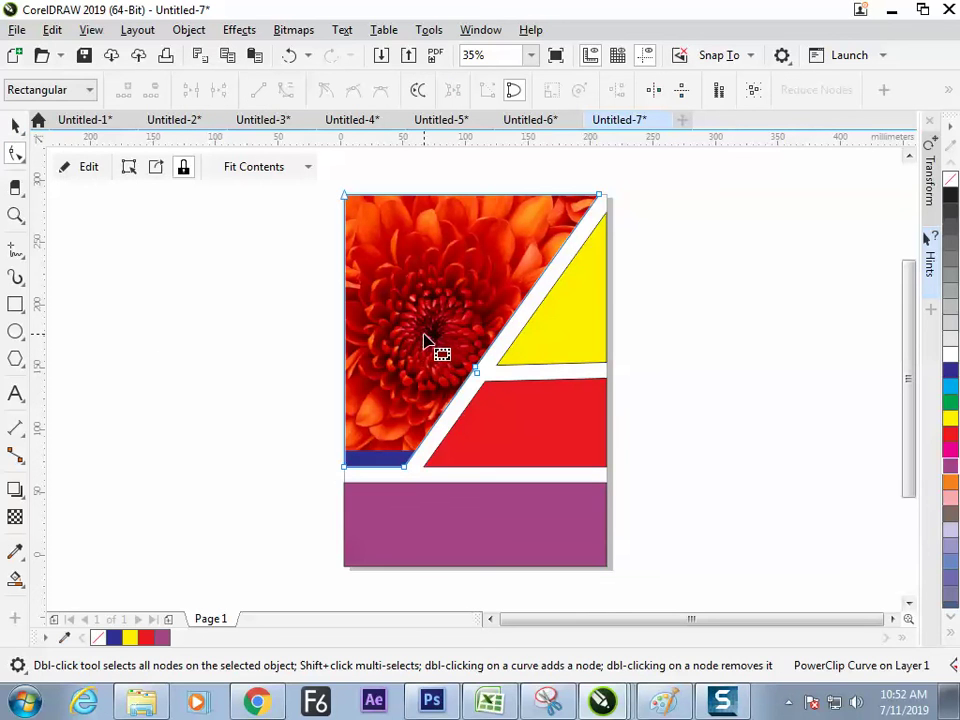
pyautogui.click(17, 125)
pyautogui.click(167, 270)
pyautogui.click(420, 259)
pyautogui.press('F10')
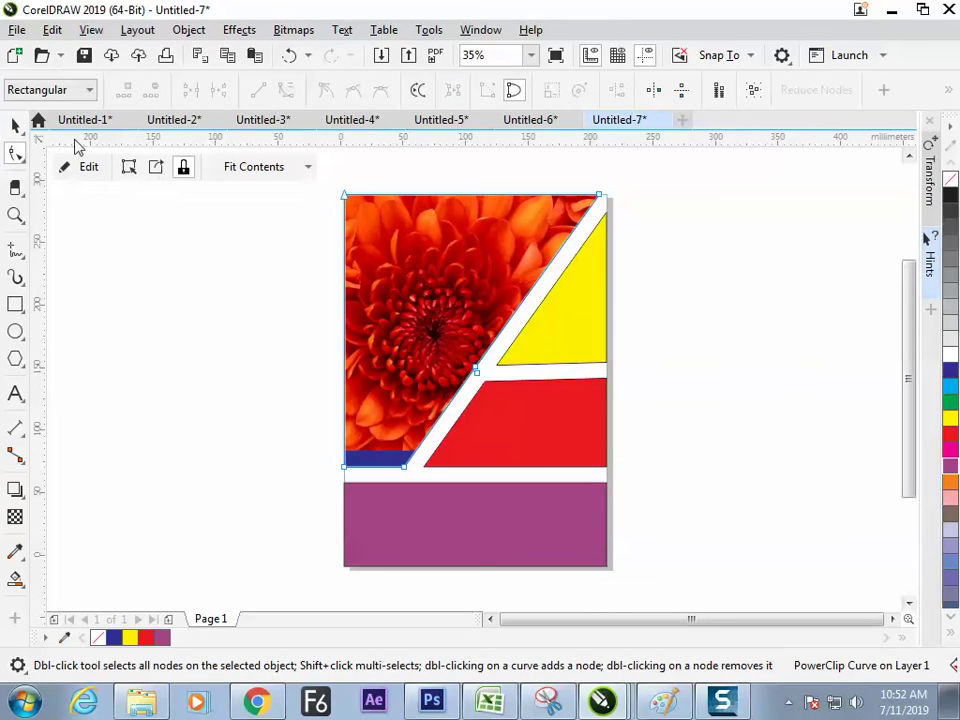
pyautogui.click(89, 167)
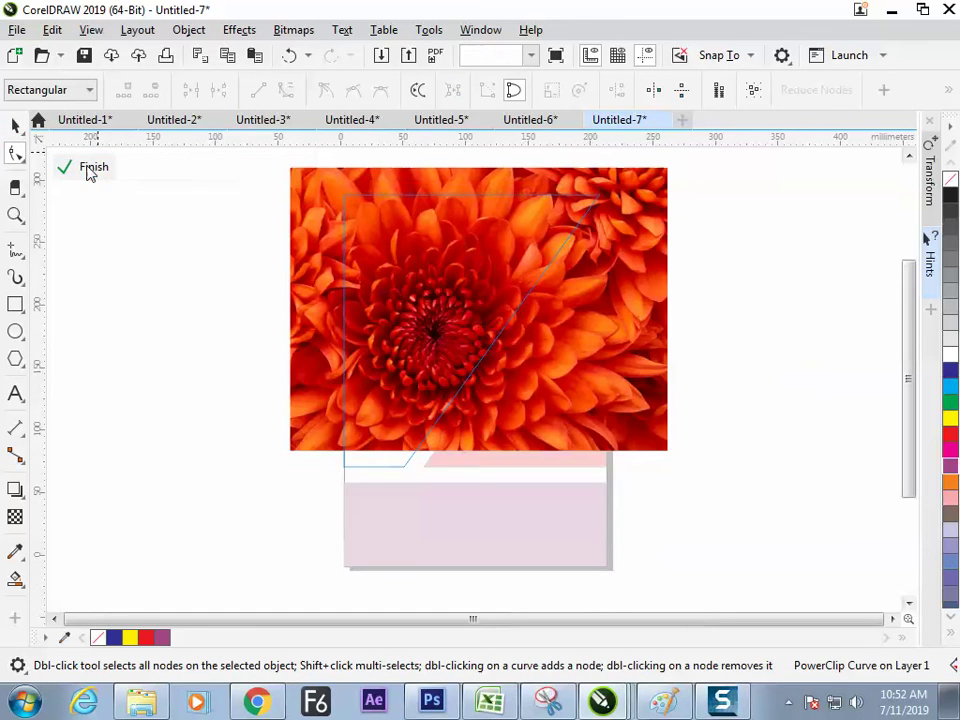
pyautogui.click(320, 220)
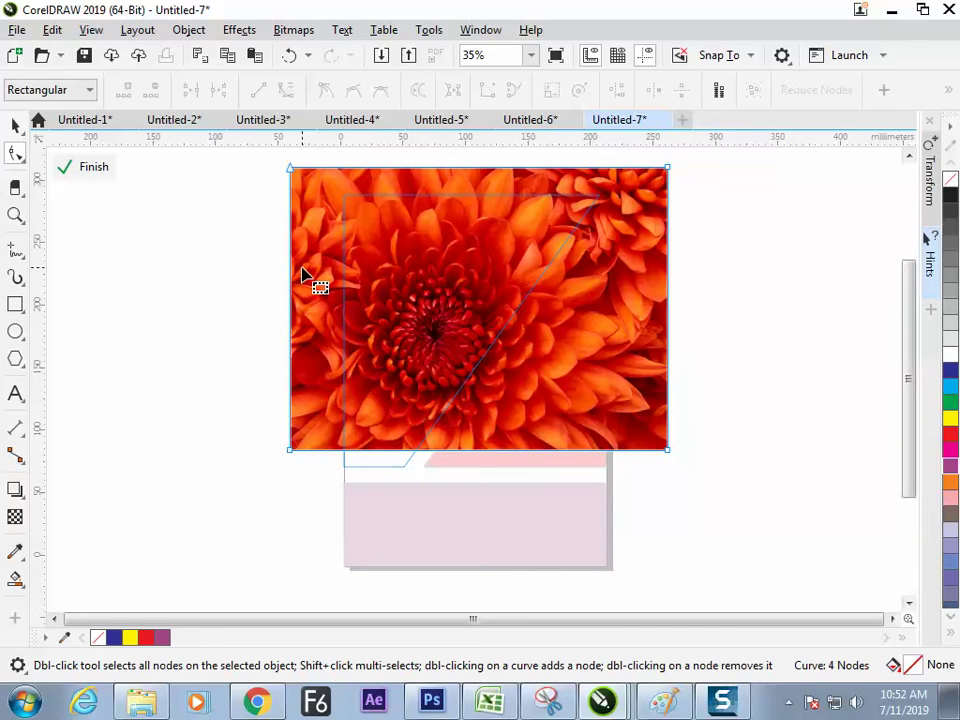
pyautogui.click(15, 125)
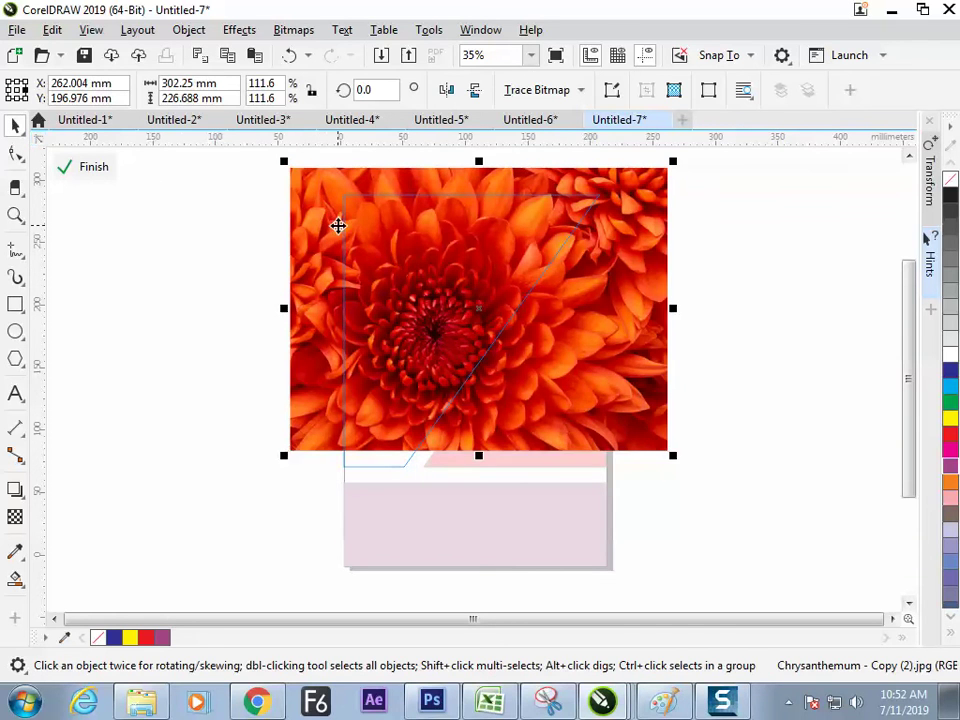
pyautogui.moveTo(319, 228); pyautogui.dragTo(309, 253)
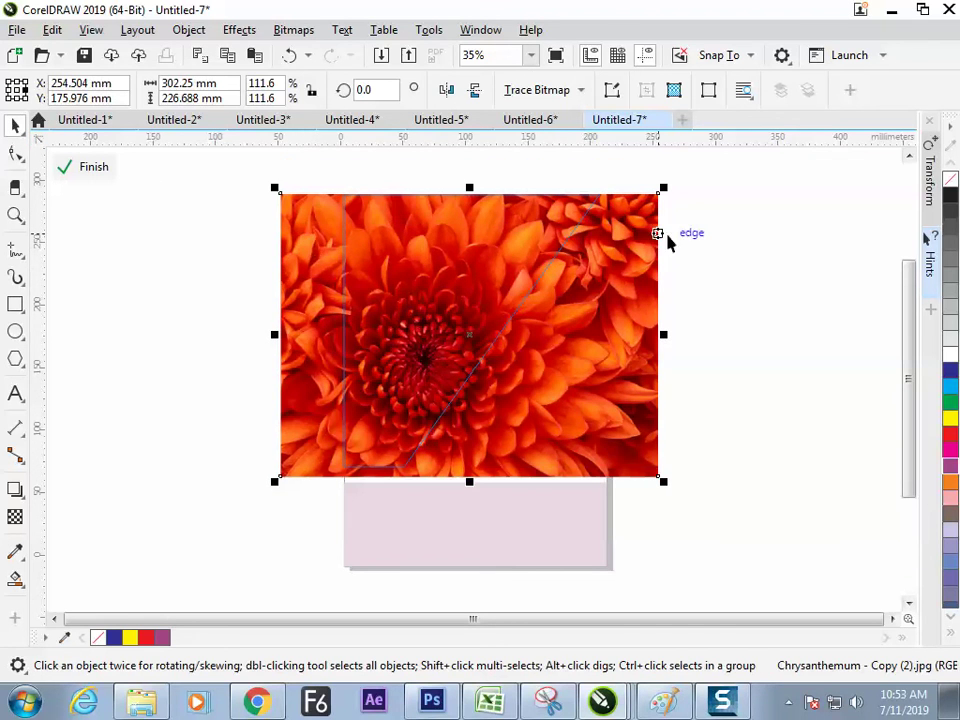
pyautogui.click(95, 167)
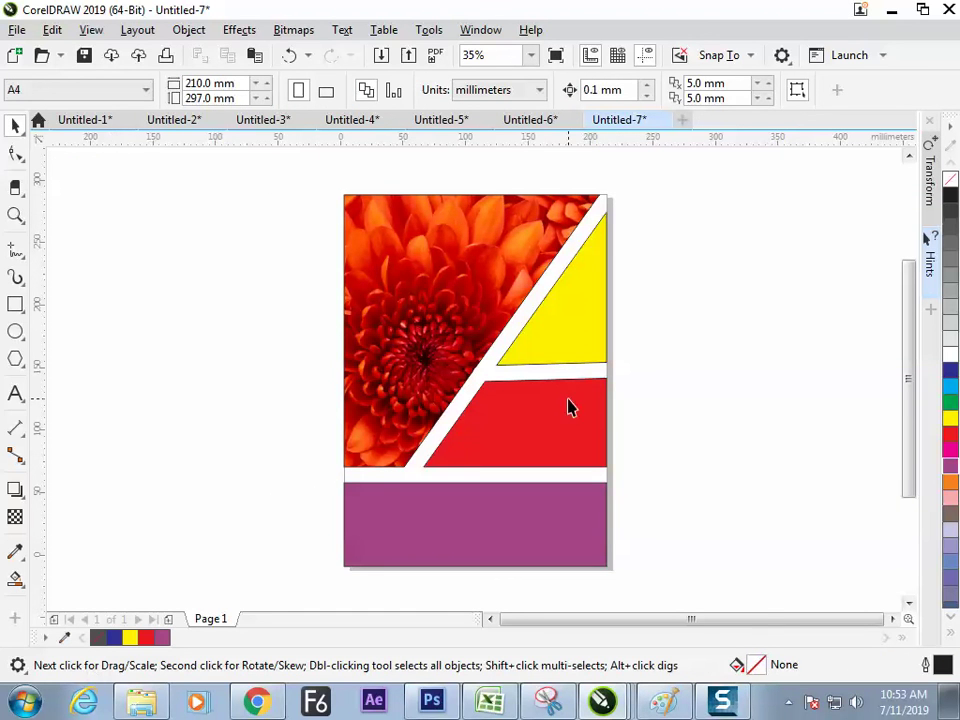
# - Move the red shape right so it overhangs the page edge, and add a page-sized rectangle
pyautogui.moveTo(535, 430); pyautogui.dragTo(598, 440)
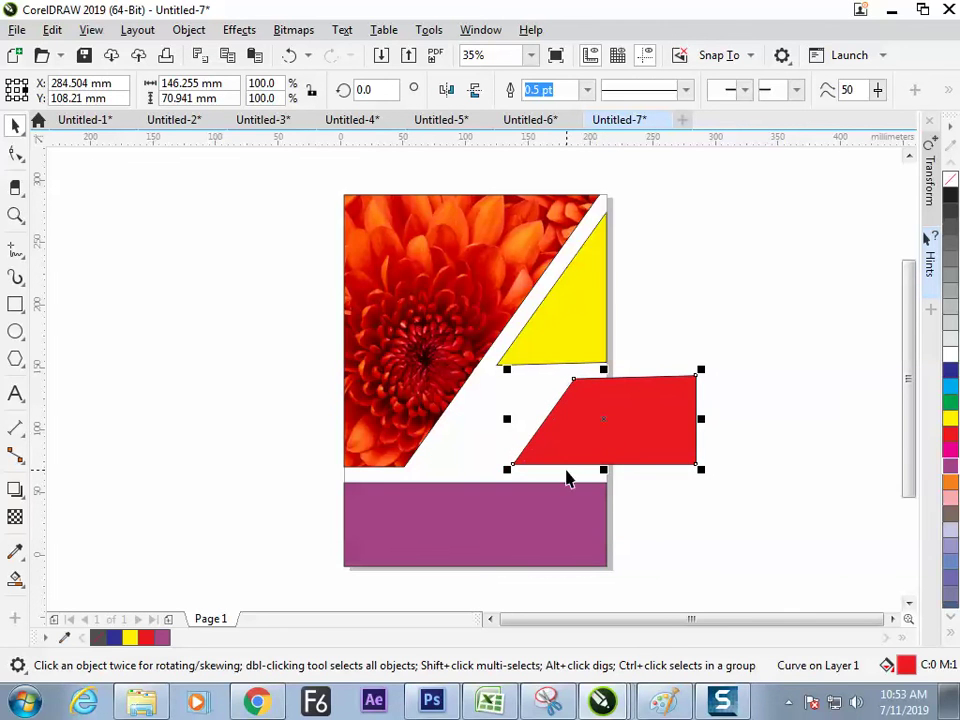
pyautogui.doubleClick(15, 303)
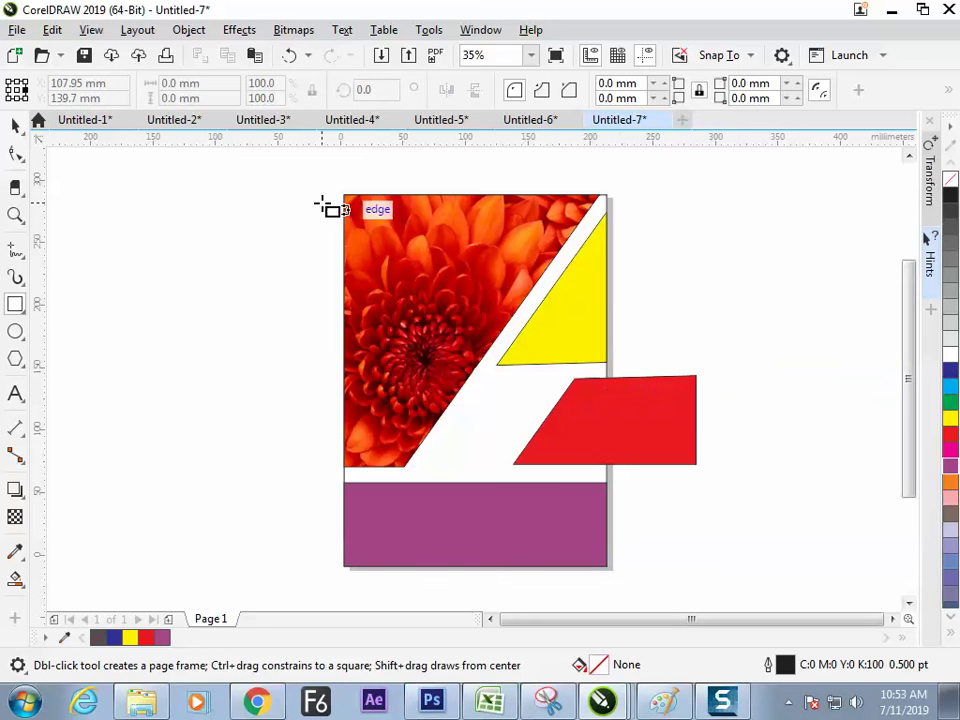
pyautogui.press('space')
pyautogui.click(661, 397)
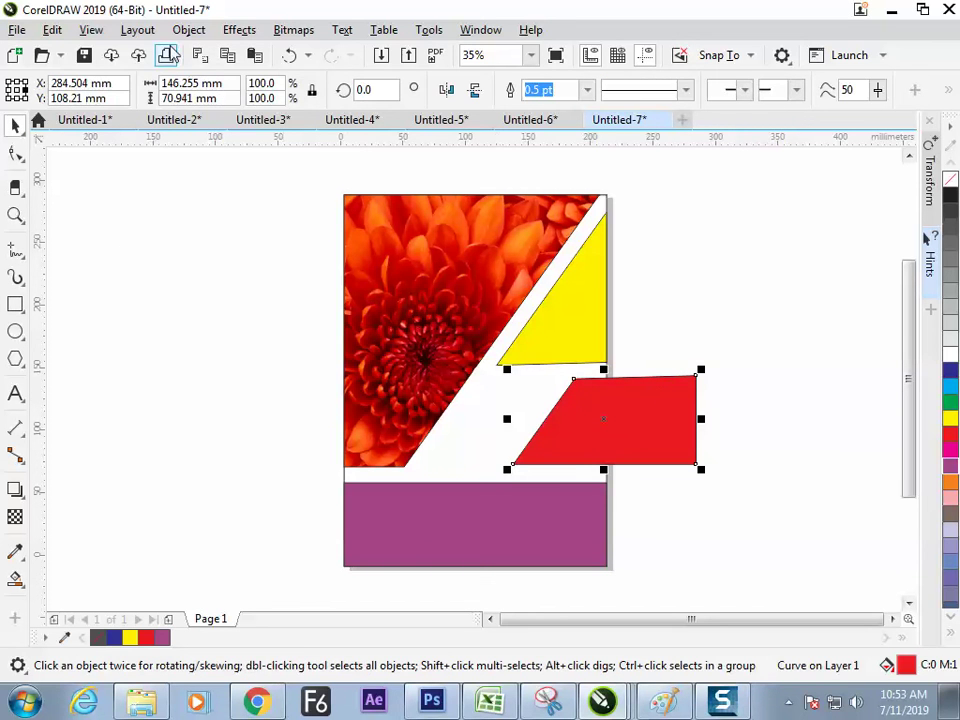
# - PowerClip the overhanging red shape inside the page-sized rectangle
pyautogui.click(137, 30)
pyautogui.click(190, 29)
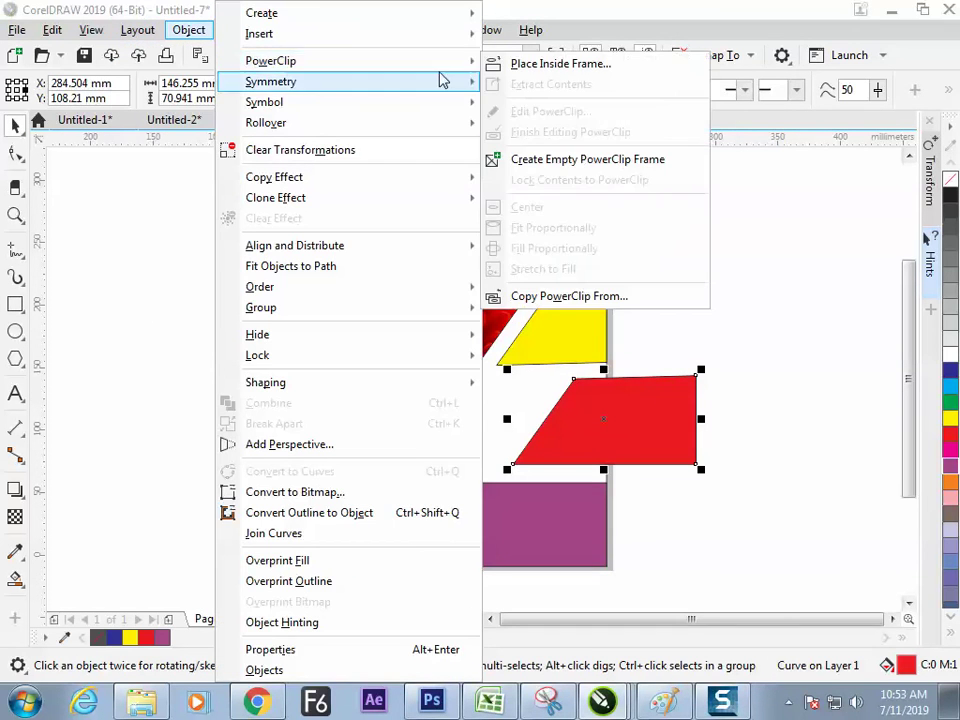
pyautogui.click(504, 64)
pyautogui.click(532, 403)
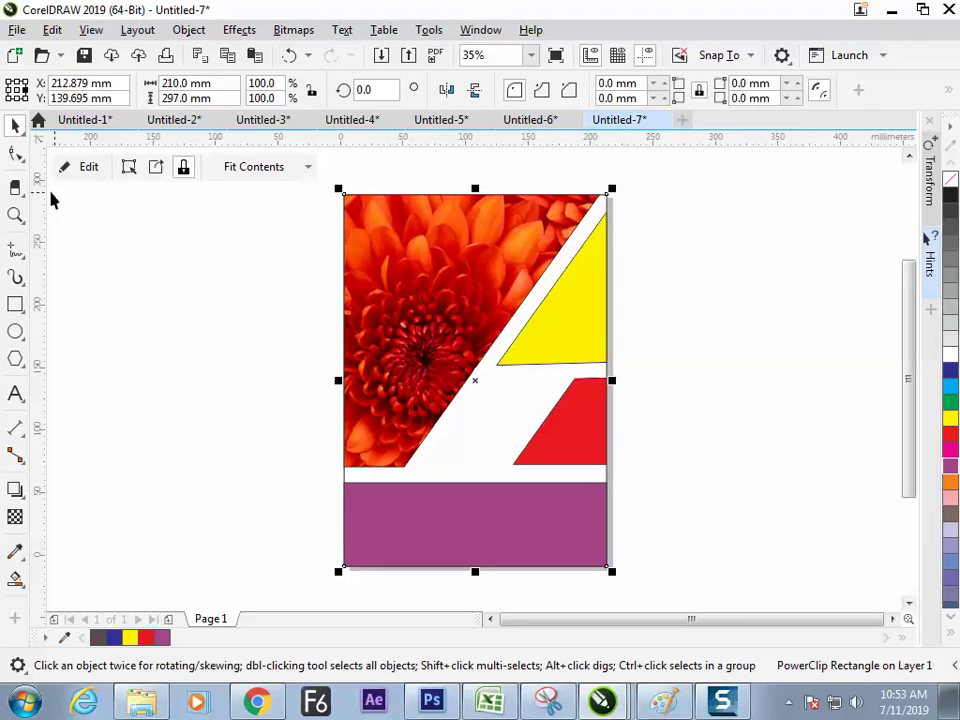
pyautogui.click(68, 525)
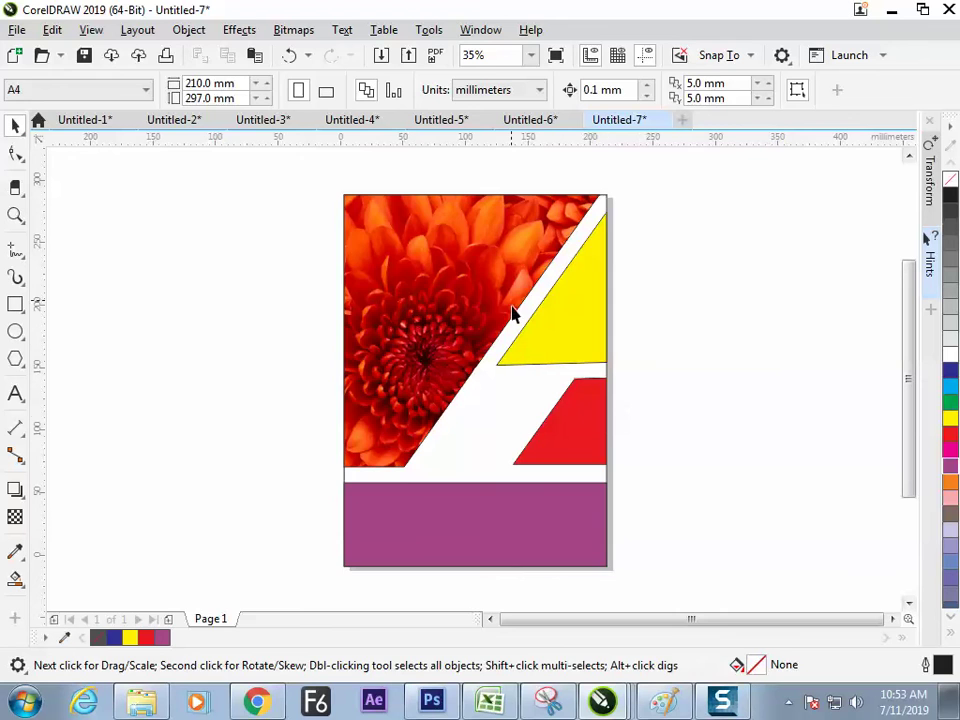
# - Inside the page rectangle's PowerClip, place a copy of the red shape slightly lower left and fill it cyan
pyautogui.doubleClick(583, 452)
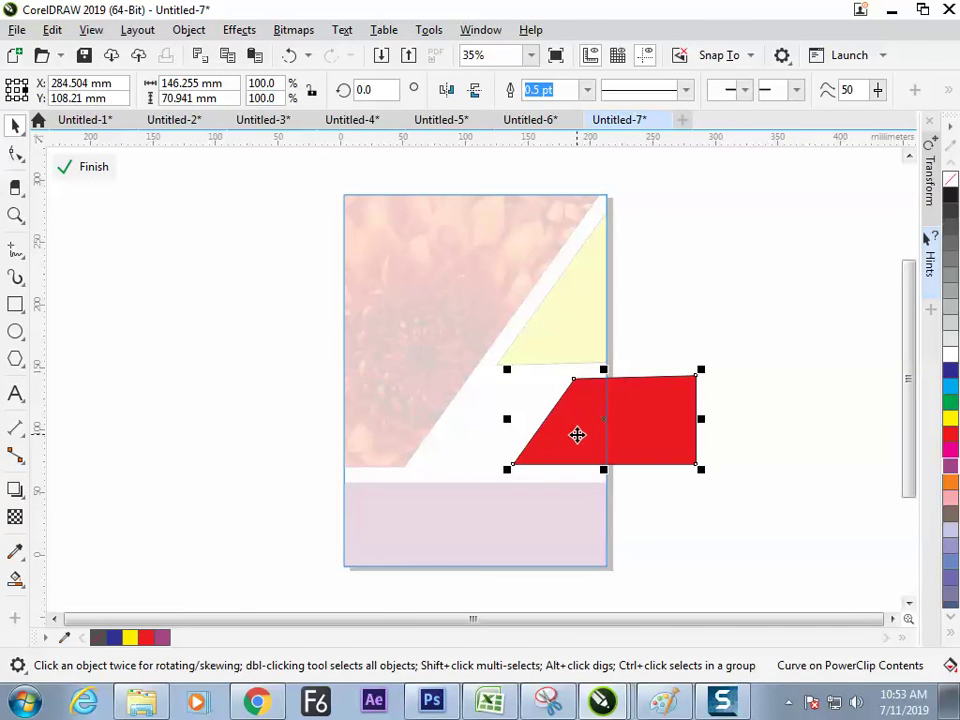
pyautogui.moveTo(576, 419)
pyautogui.mouseDown()
pyautogui.moveTo(557, 437)
pyautogui.moveTo(559, 429)
pyautogui.mouseUp()
pyautogui.click(950, 386)
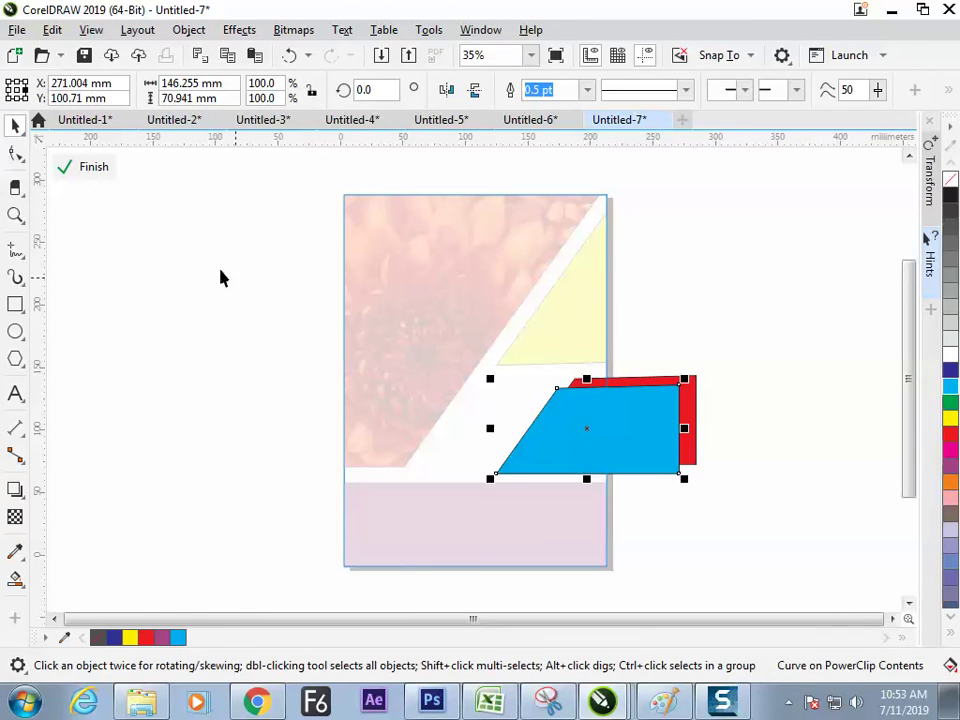
pyautogui.click(80, 166)
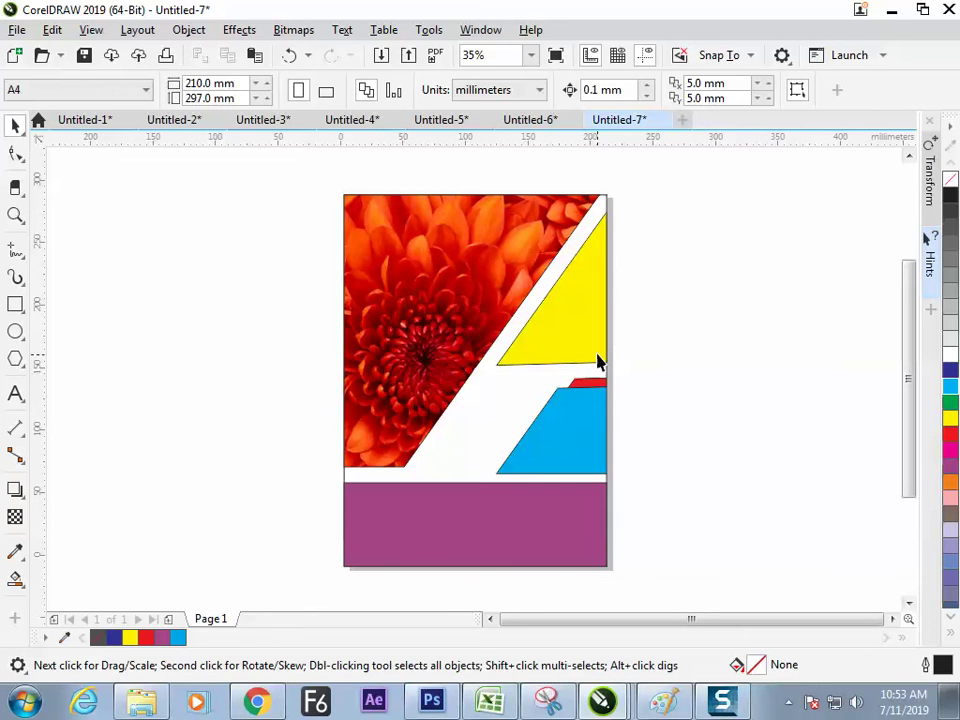
# - Arrange the yellow triangle and a copy of it along the diagonal, partly behind the flower picture
pyautogui.moveTo(597, 362); pyautogui.dragTo(446, 402)
pyautogui.hotkey('ctrl', 'z')
pyautogui.click(712, 390)
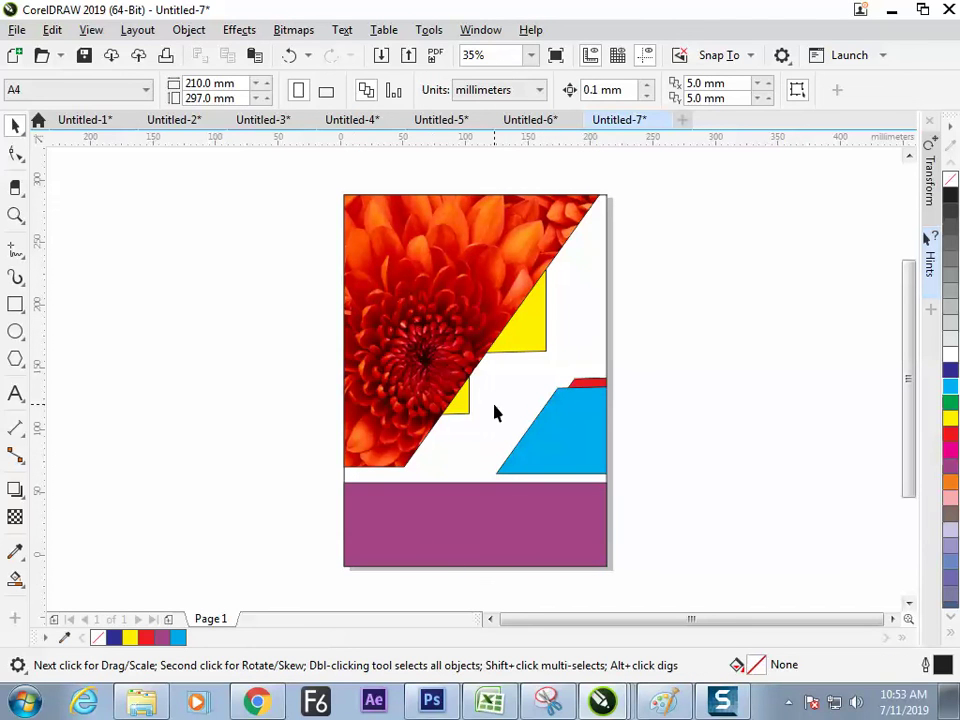
pyautogui.click(624, 356)
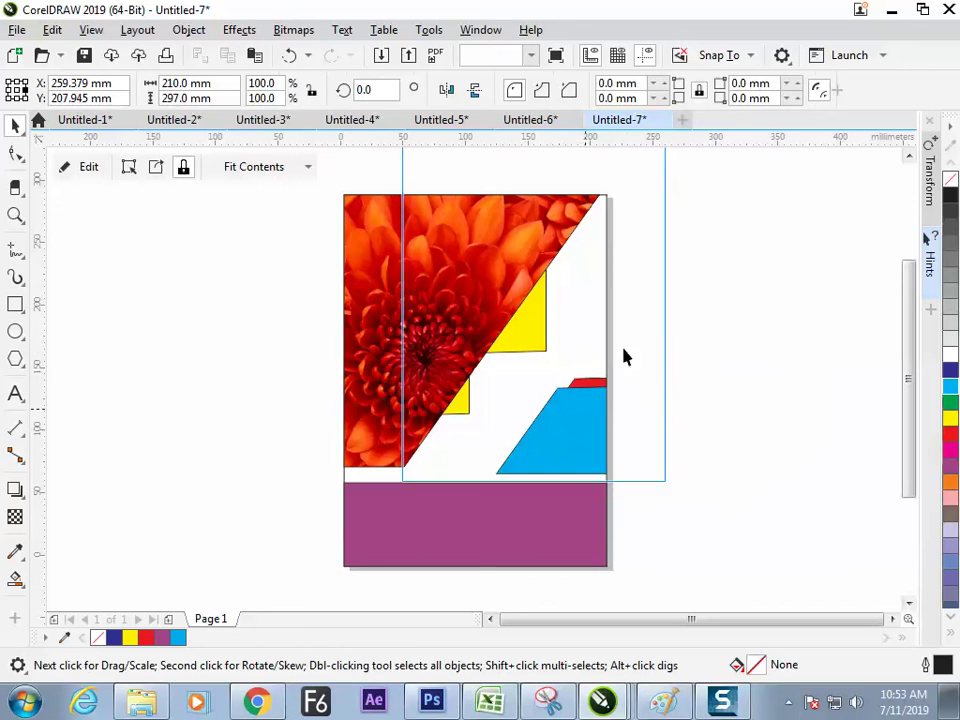
pyautogui.click(709, 328)
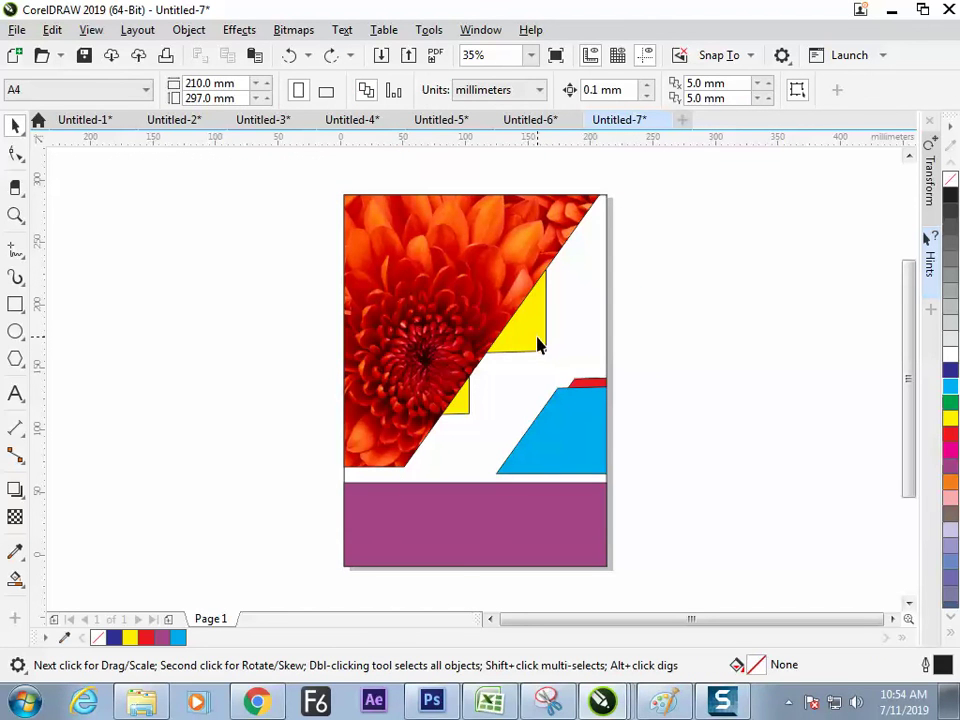
pyautogui.hotkey('ctrl', 'a')
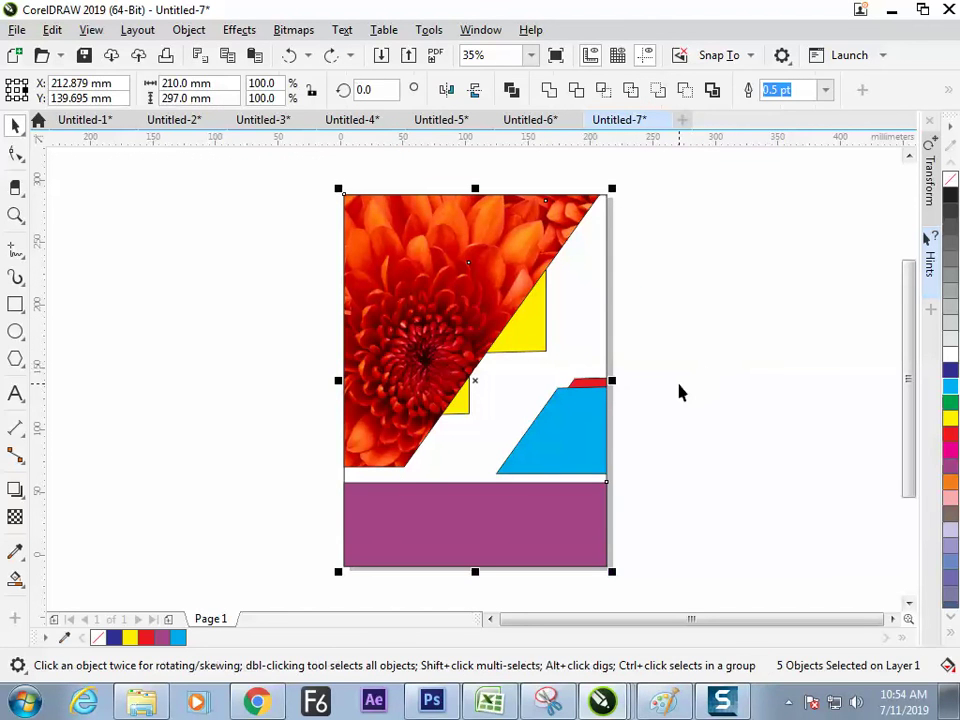
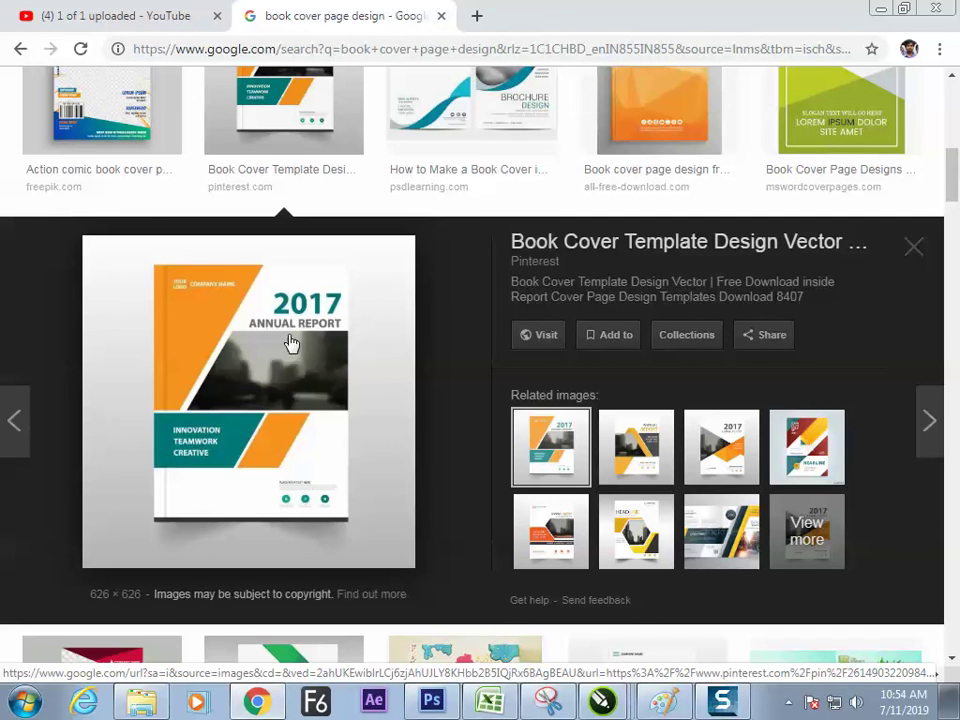
# - In the browser, look through the related annual report cover designs with diagonal and geometric shapes
pyautogui.click(636, 450)
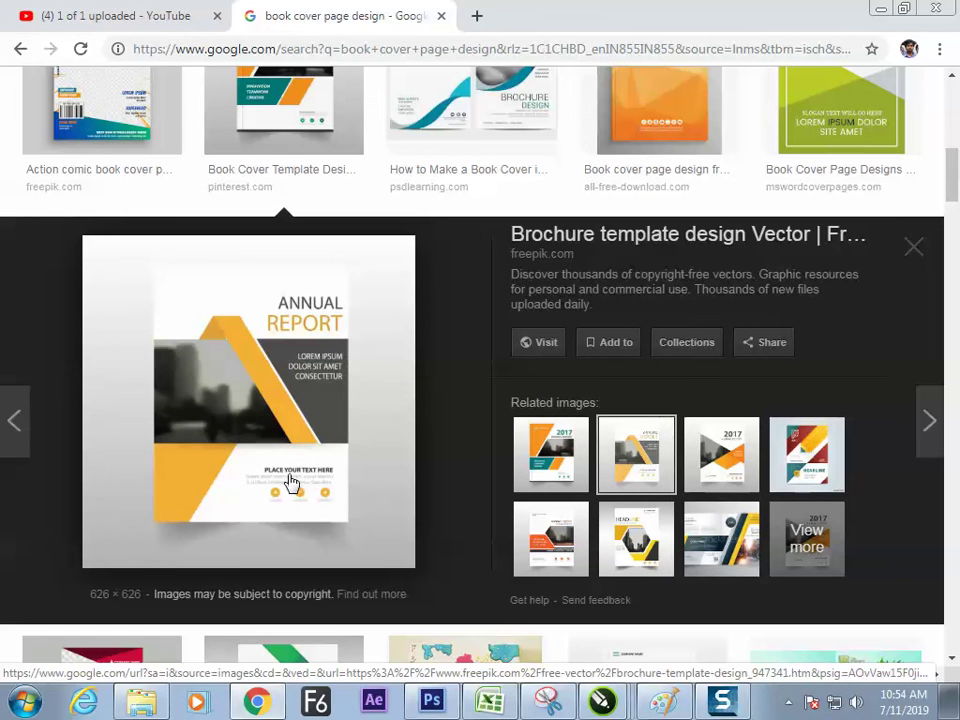
pyautogui.click(720, 458)
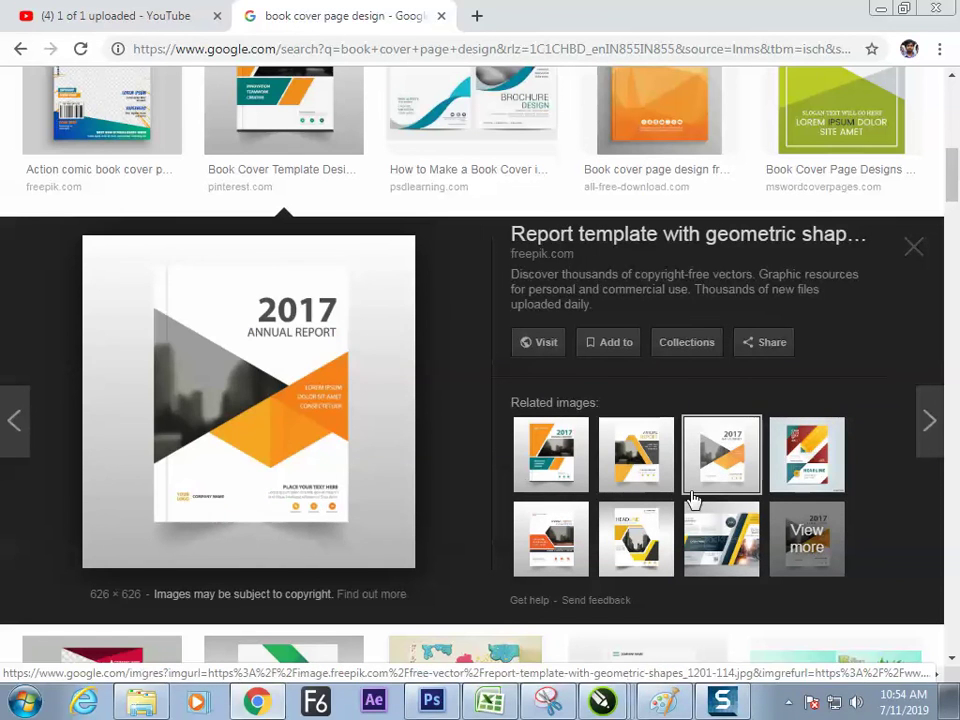
pyautogui.click(772, 474)
pyautogui.hotkey('alt', 'Left')
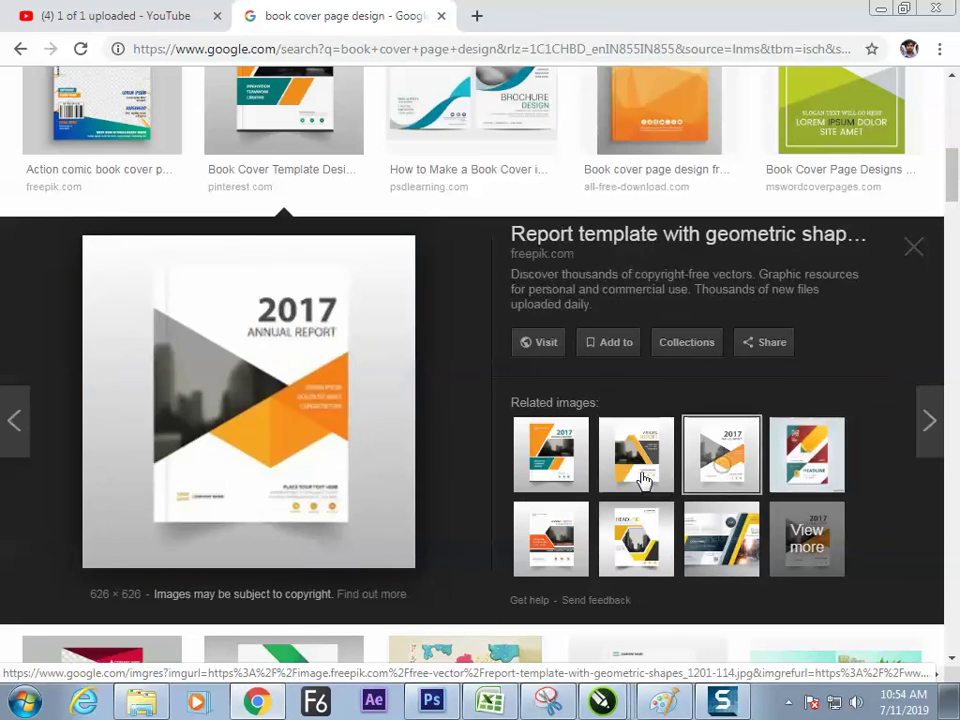
# - Return to CorelDRAW, create a new A4 portrait document, and add a rectangle covering the whole page
pyautogui.hotkey('alt', 'Tab')
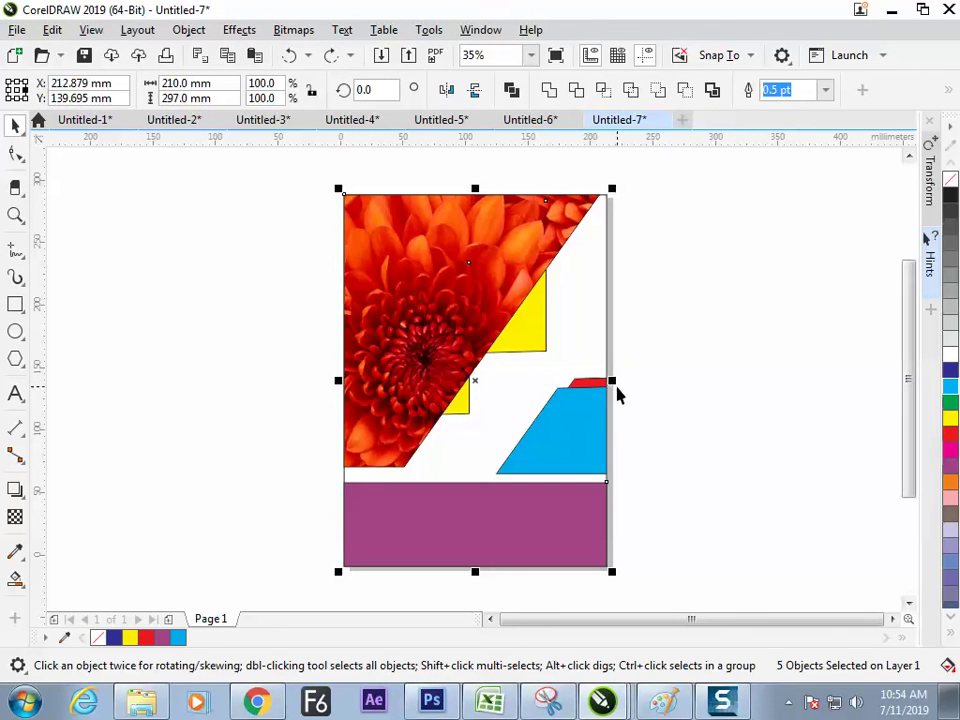
pyautogui.hotkey('ctrl', 'n')
pyautogui.press('Return')
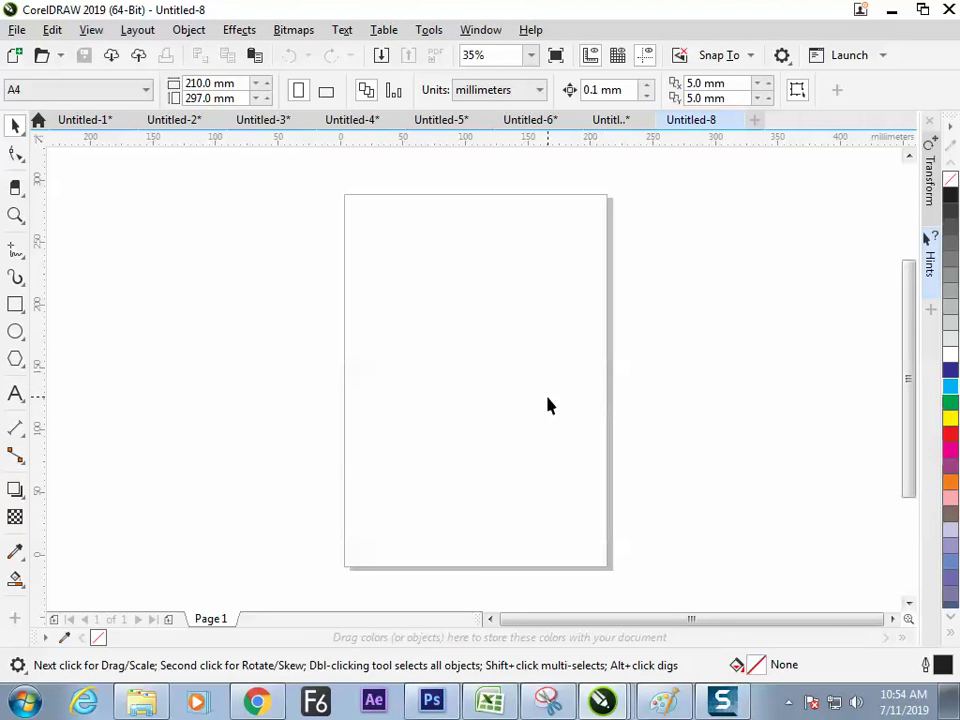
pyautogui.doubleClick(16, 306)
pyautogui.click(13, 118)
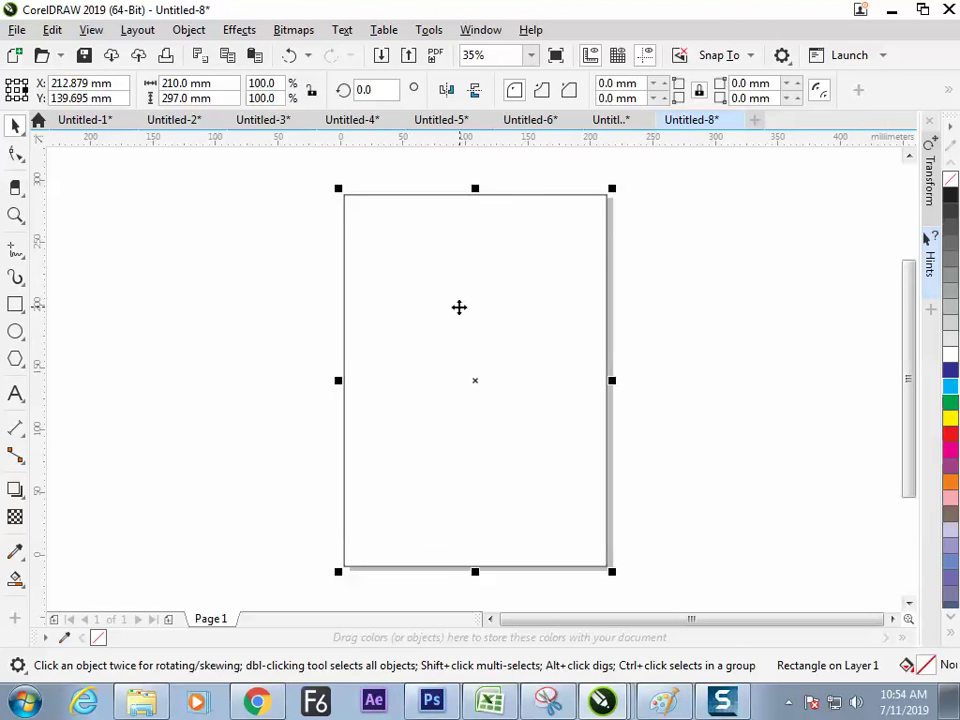
pyautogui.click(16, 304)
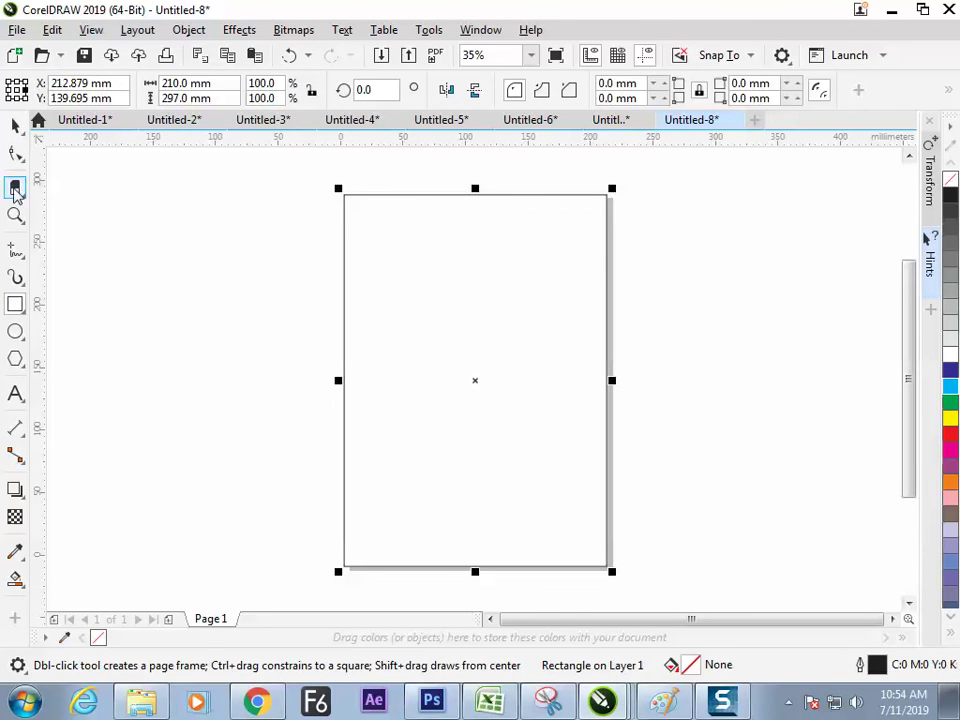
# - Split the page rectangle with the 6.35 mm Eraser along two horizontal lines and one diagonal across the middle band
pyautogui.click(15, 189)
pyautogui.click(294, 363)
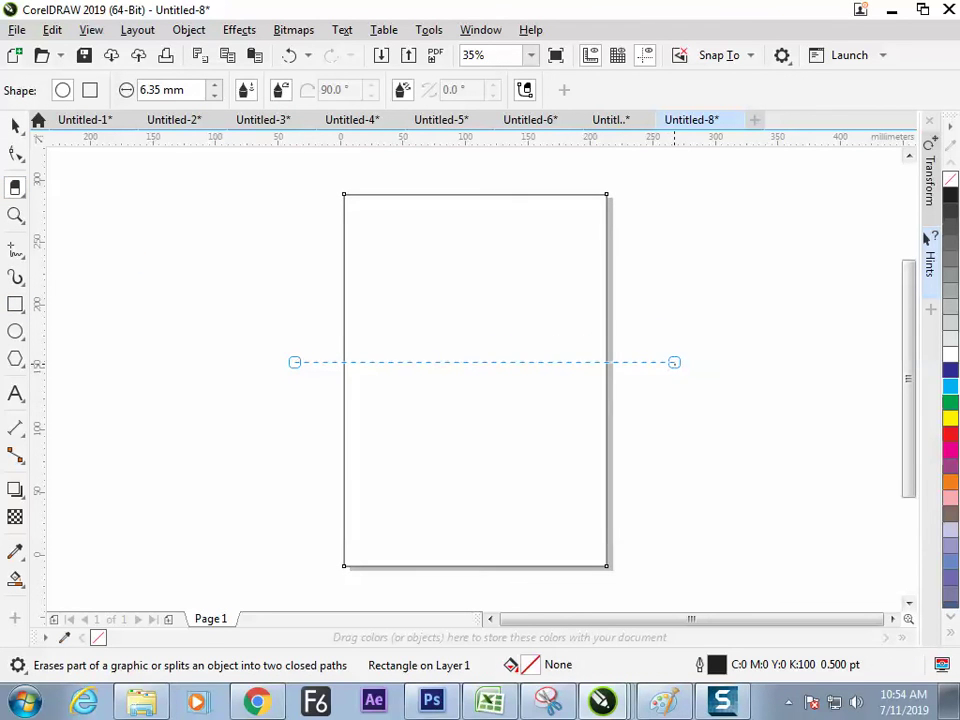
pyautogui.click(675, 362)
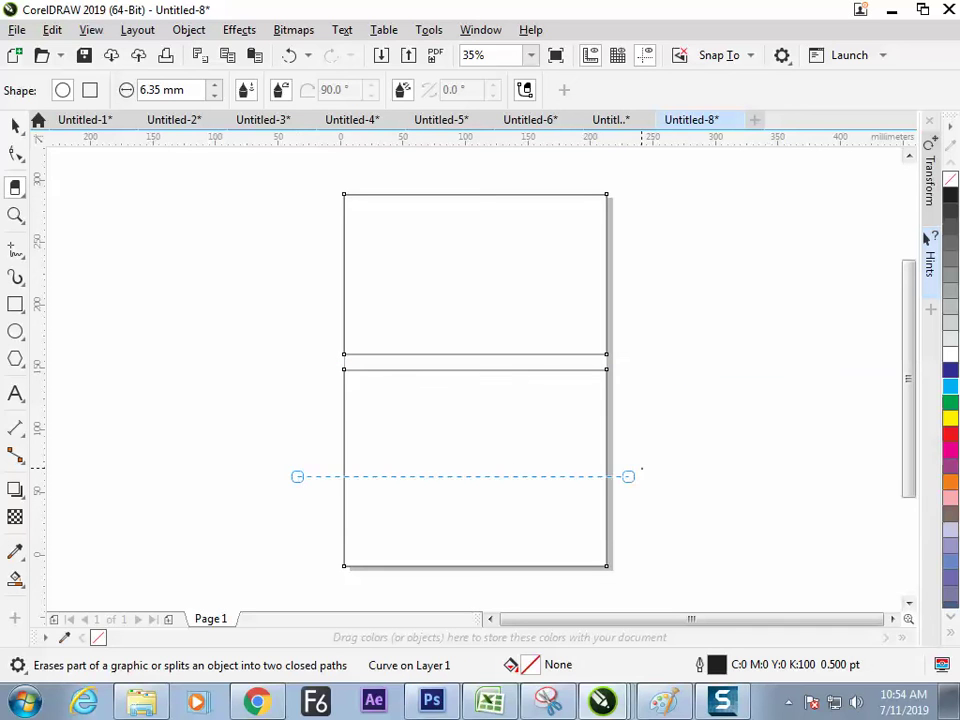
pyautogui.click(679, 476)
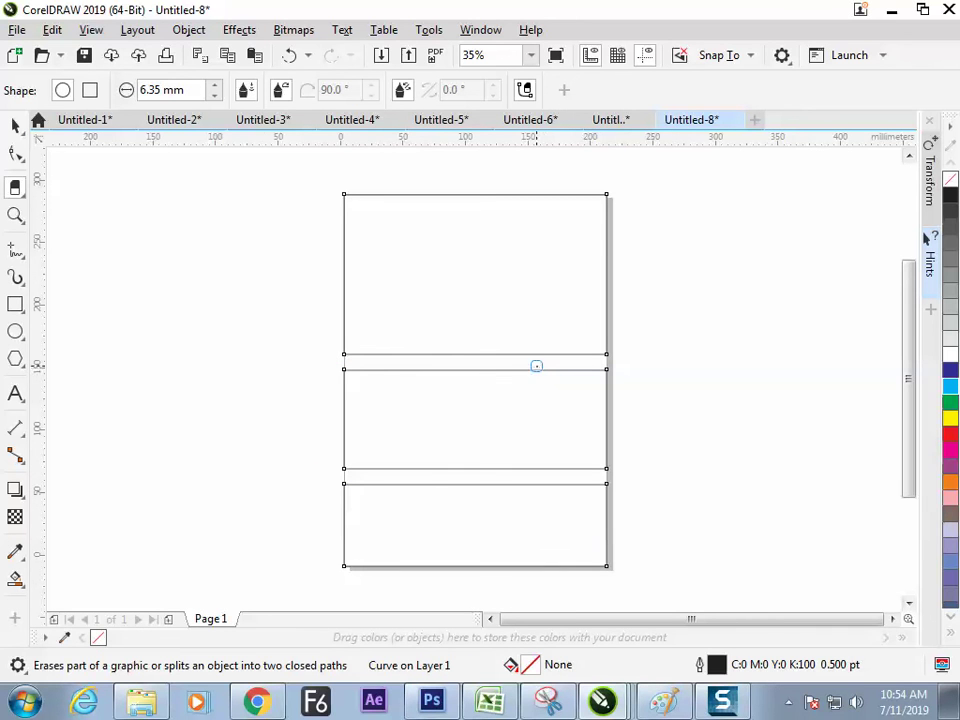
pyautogui.click(536, 367)
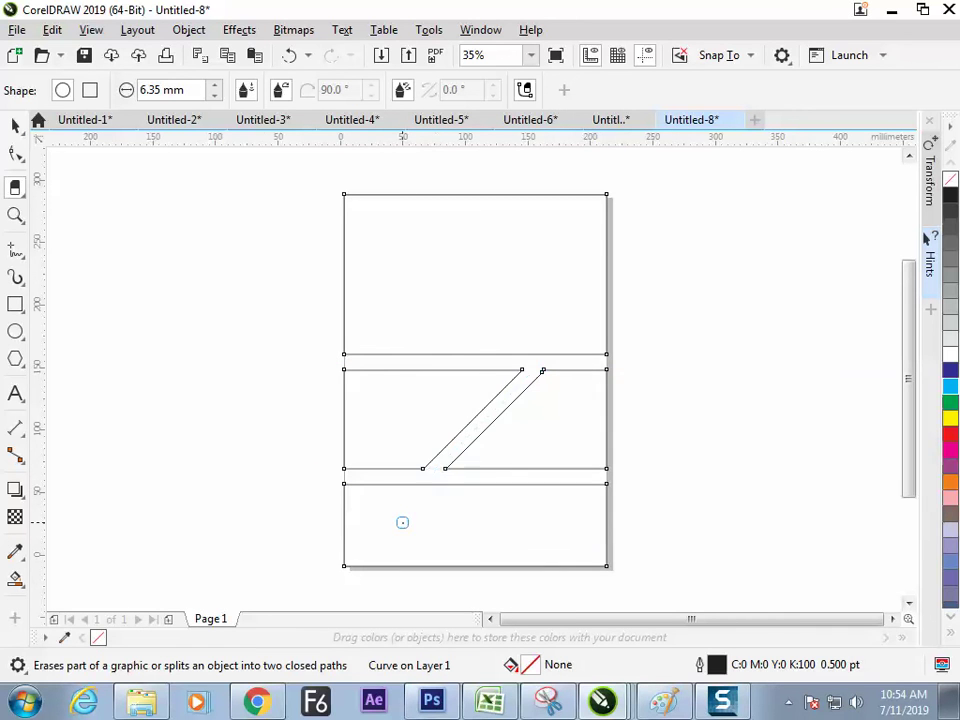
pyautogui.press('space')
pyautogui.click(55, 338)
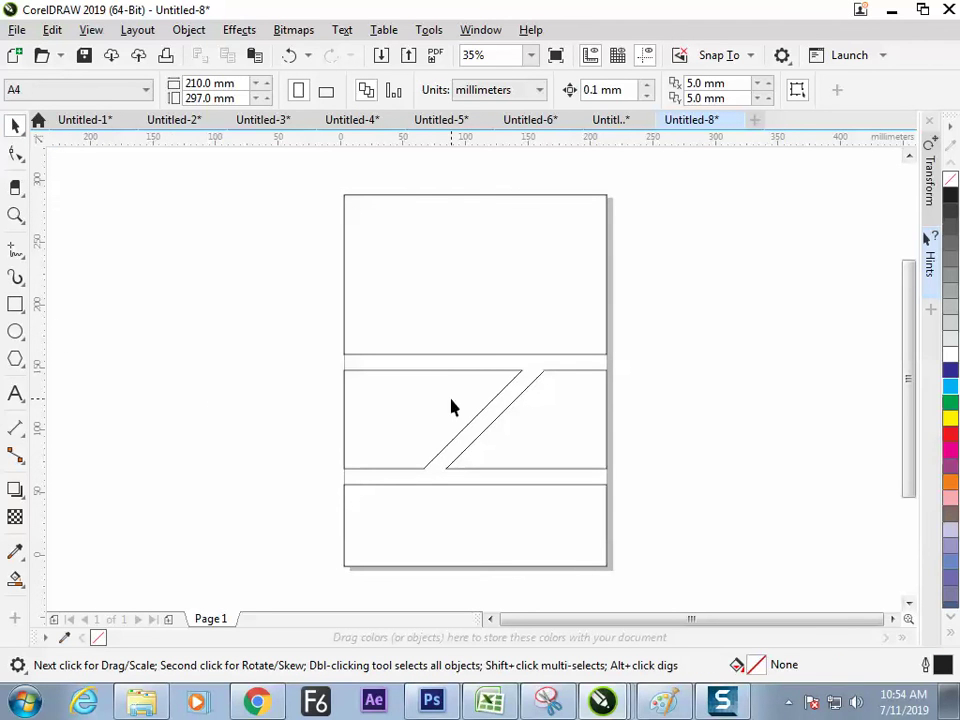
# - Break the erased page rectangle apart into separate panels
pyautogui.hotkey('ctrl', 'a')
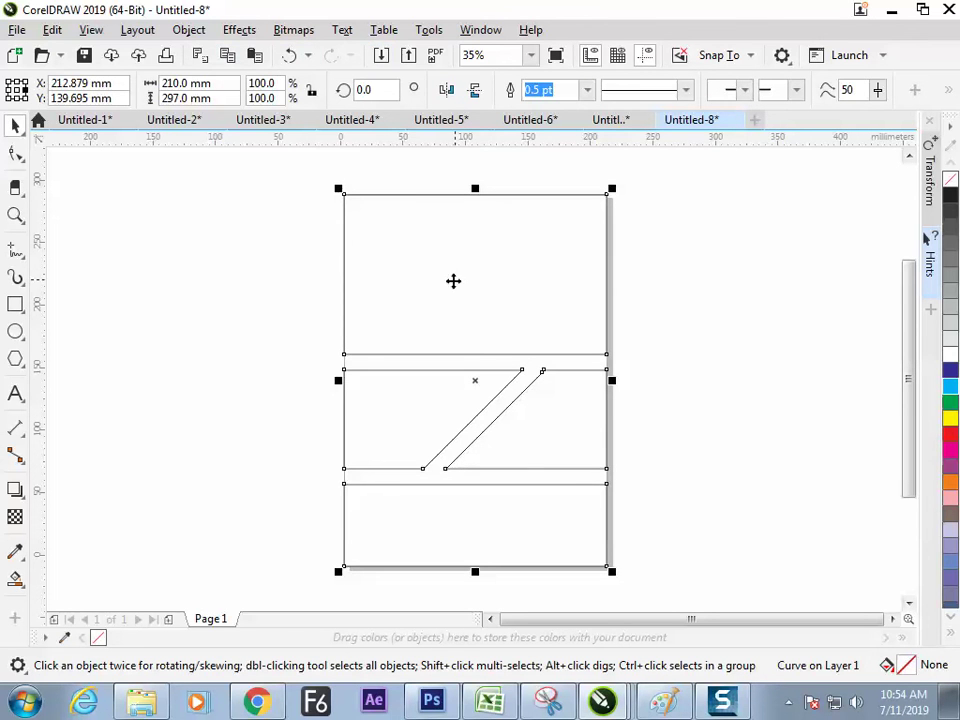
pyautogui.click(188, 29)
pyautogui.click(137, 29)
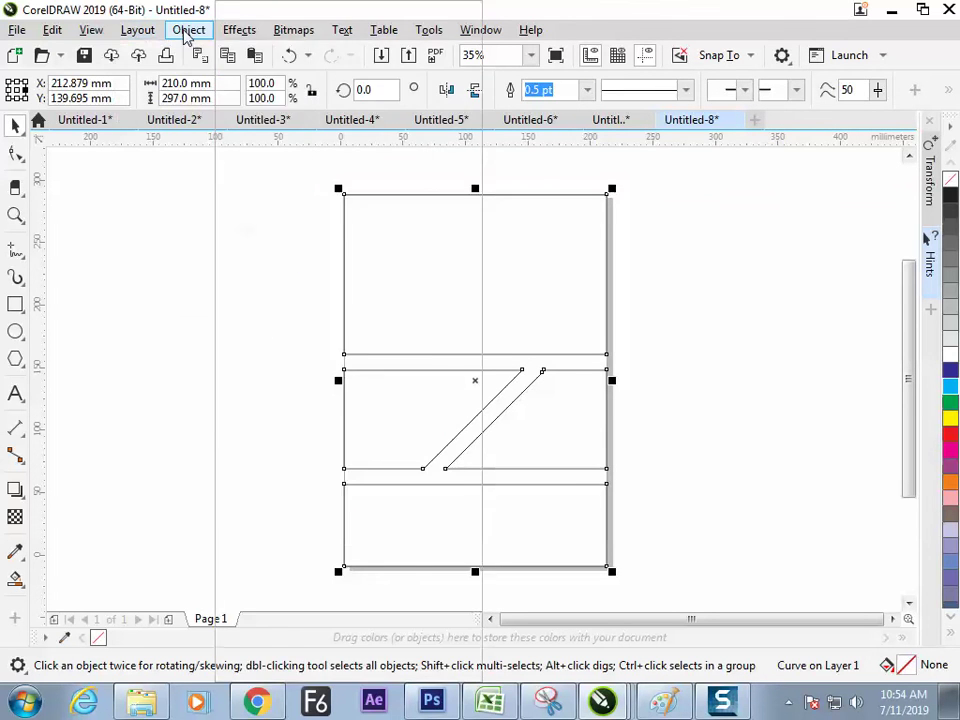
pyautogui.click(188, 30)
pyautogui.click(253, 427)
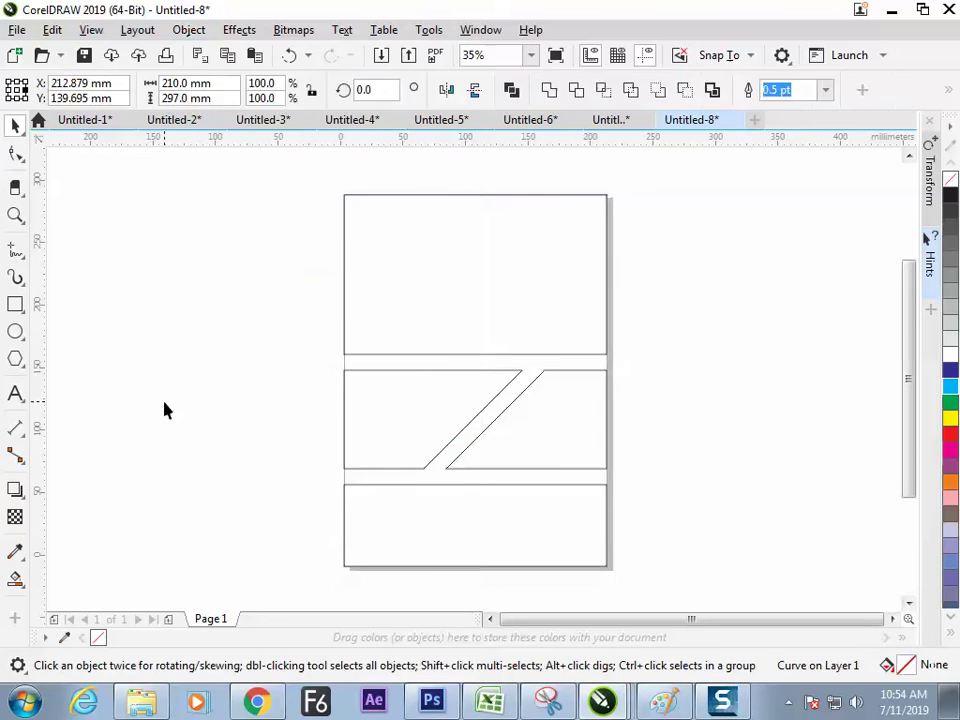
pyautogui.click(166, 410)
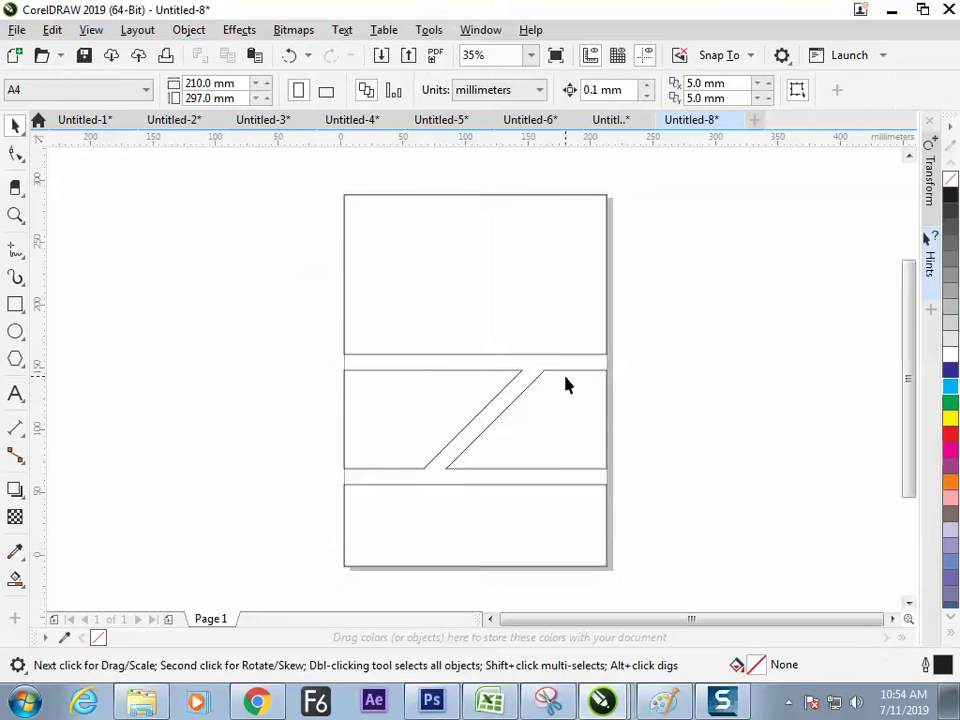
# - Fill the slanted panel on the right of the middle band green and copy its fill to the large upper panel
pyautogui.click(543, 438)
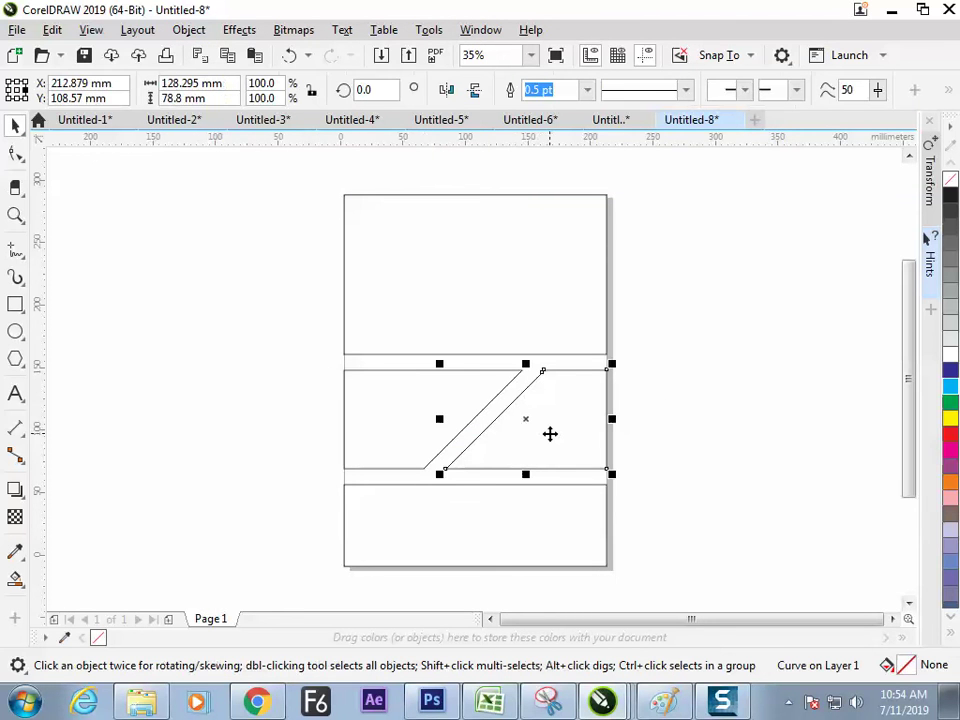
pyautogui.click(950, 402)
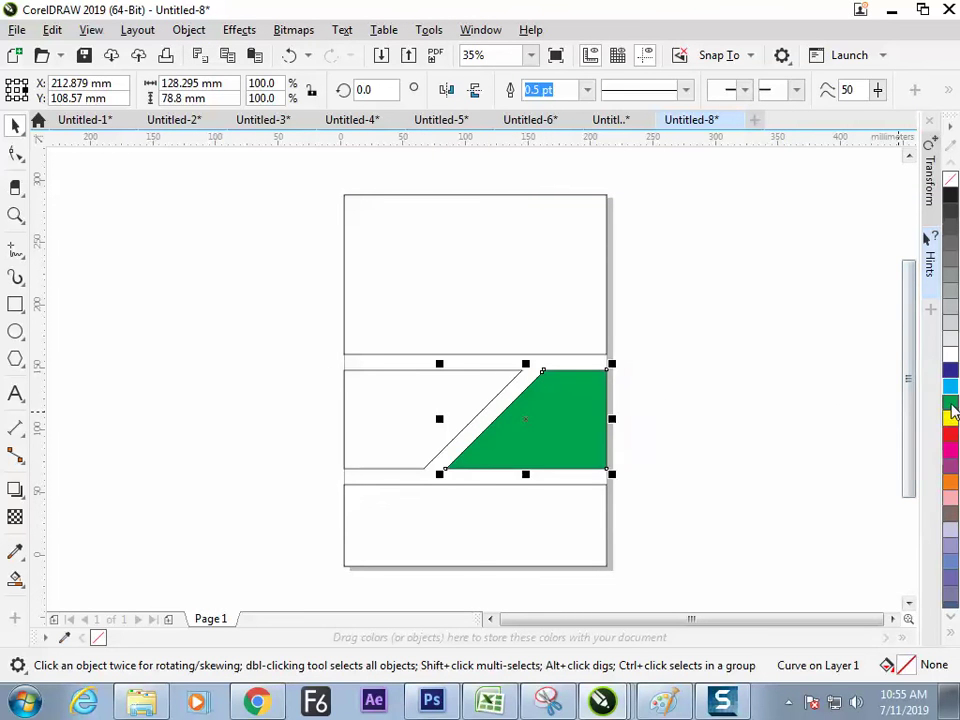
pyautogui.click(381, 270)
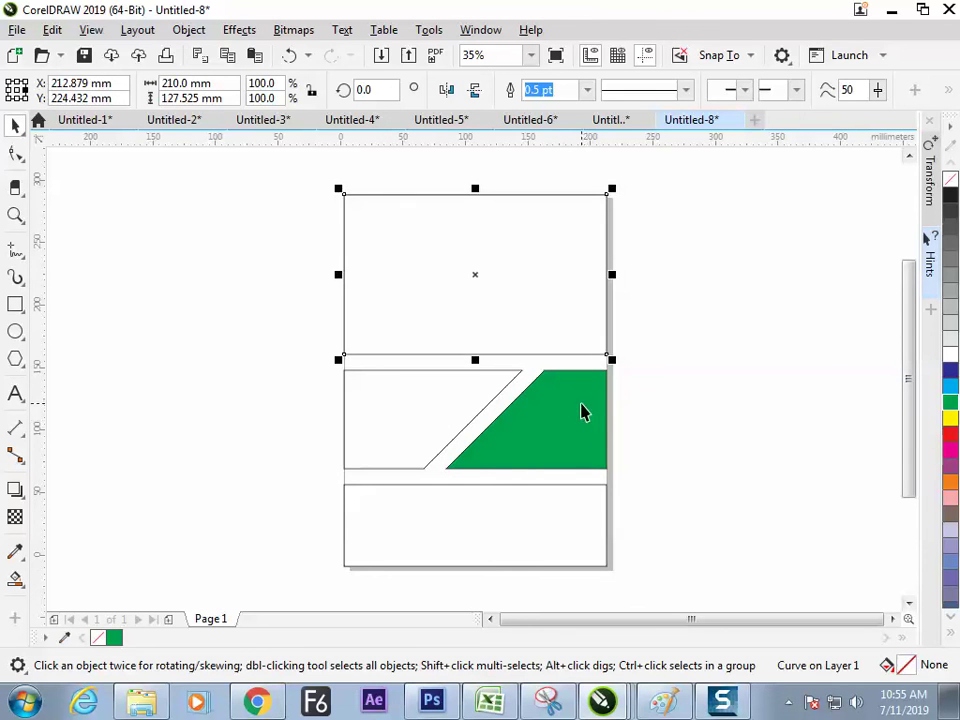
pyautogui.moveTo(581, 409); pyautogui.dragTo(507, 266)
pyautogui.click(562, 327)
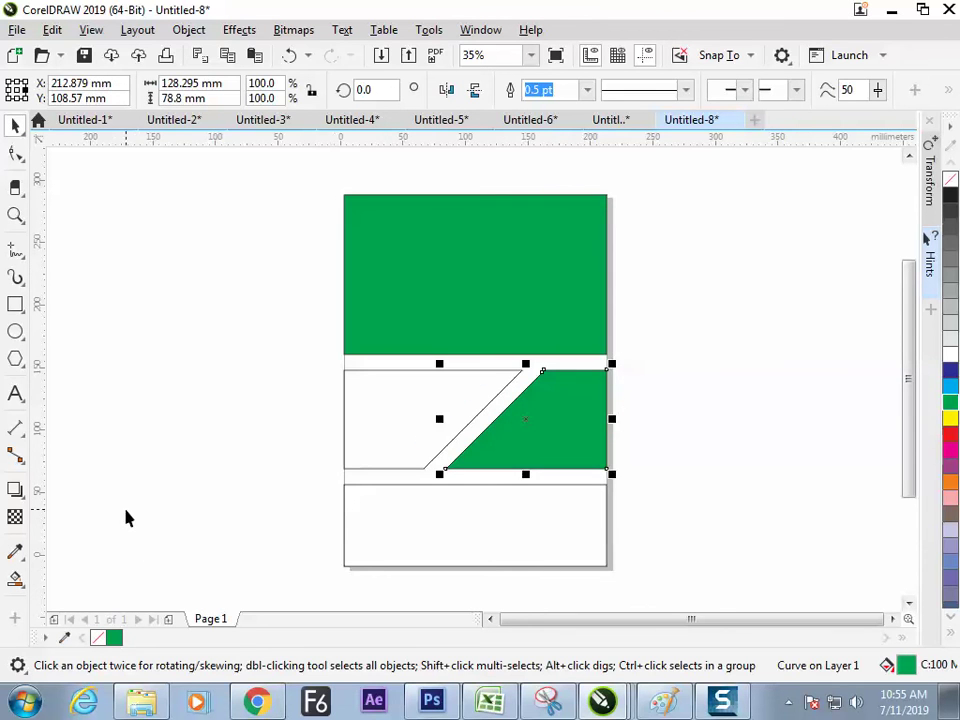
pyautogui.click(262, 348)
# - Darken the large upper panel's uniform green fill by setting its CMYK black value to 5
pyautogui.click(467, 298)
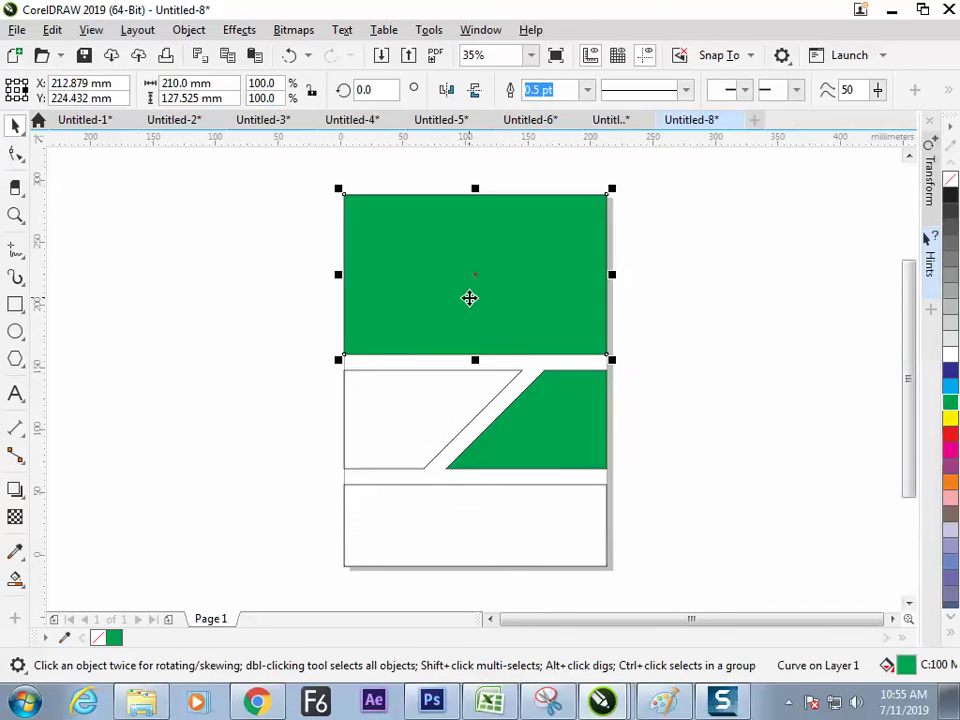
pyautogui.press('F11')
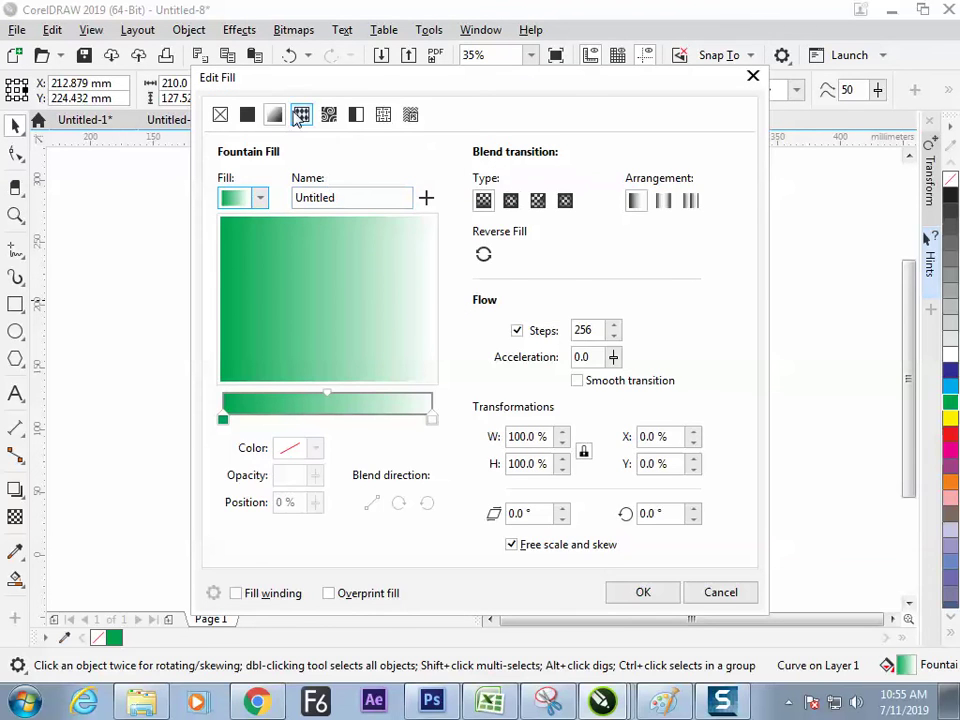
pyautogui.click(247, 114)
pyautogui.moveTo(510, 82); pyautogui.dragTo(658, 156)
pyautogui.click(523, 165)
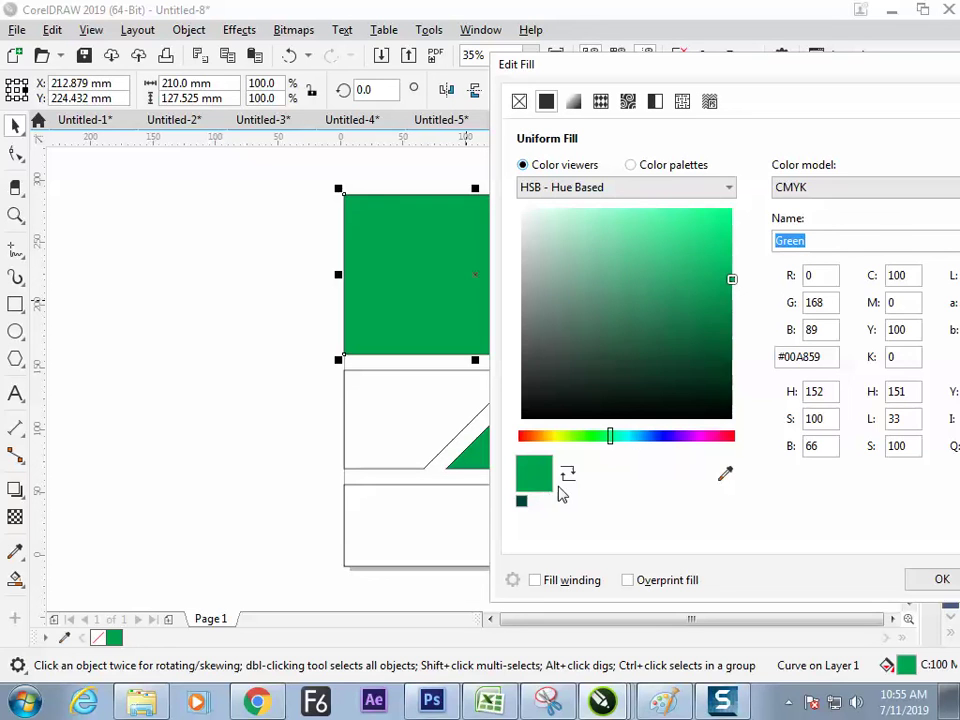
pyautogui.press('Down')
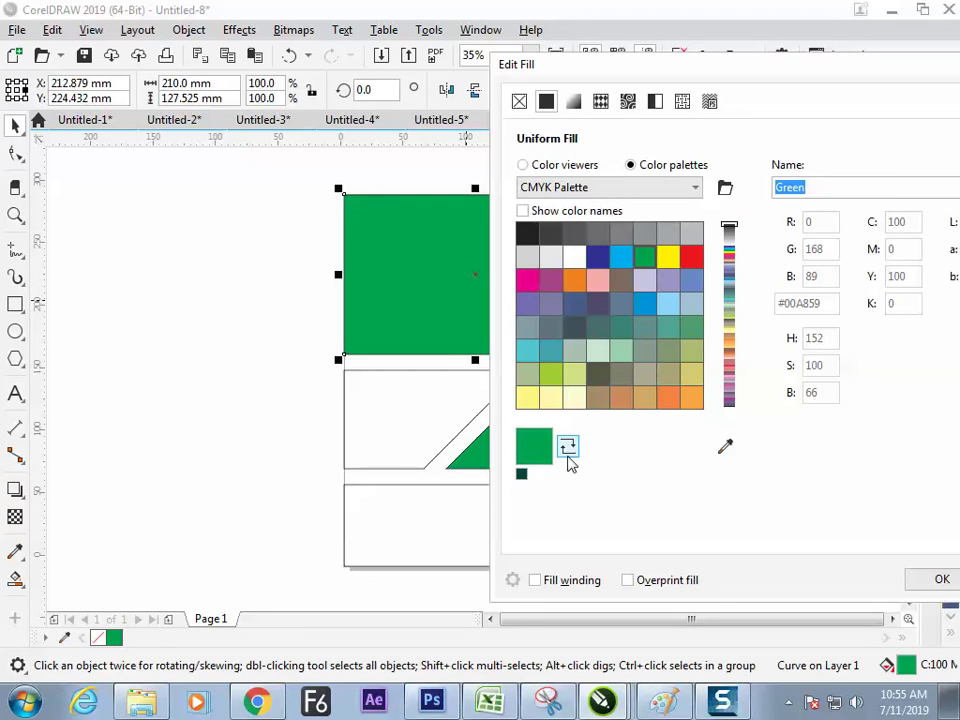
pyautogui.moveTo(634, 79); pyautogui.dragTo(507, 61)
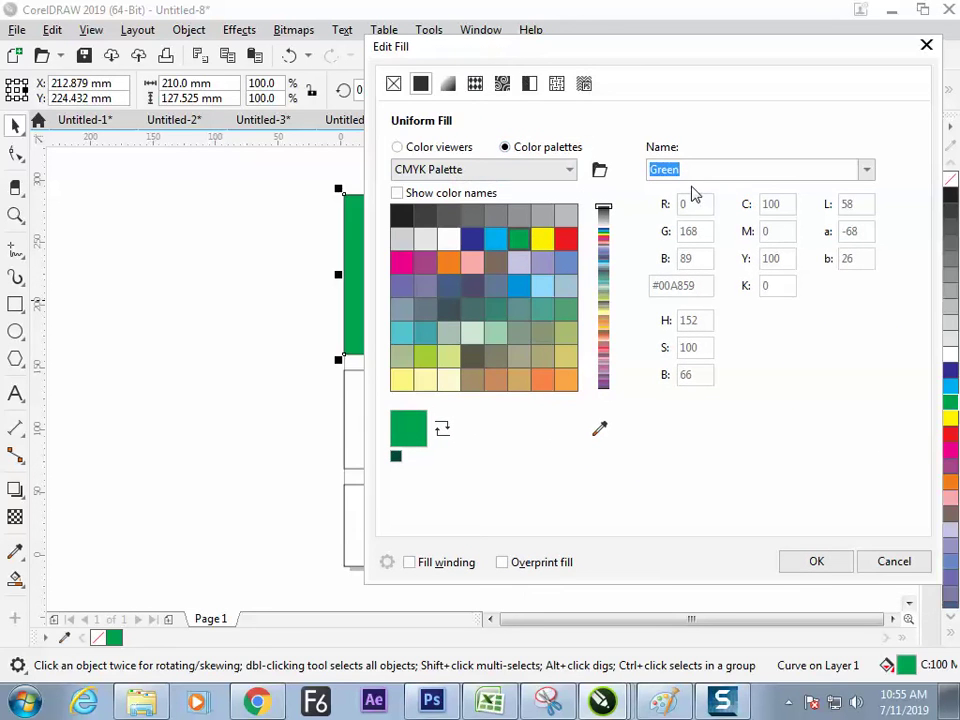
pyautogui.click(447, 83)
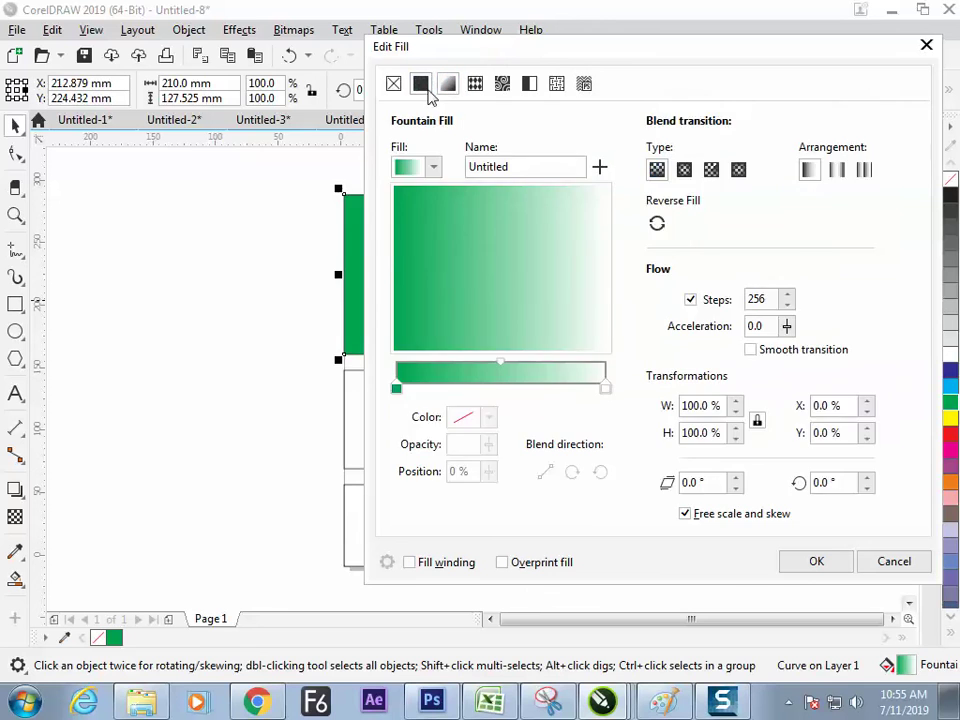
pyautogui.click(420, 83)
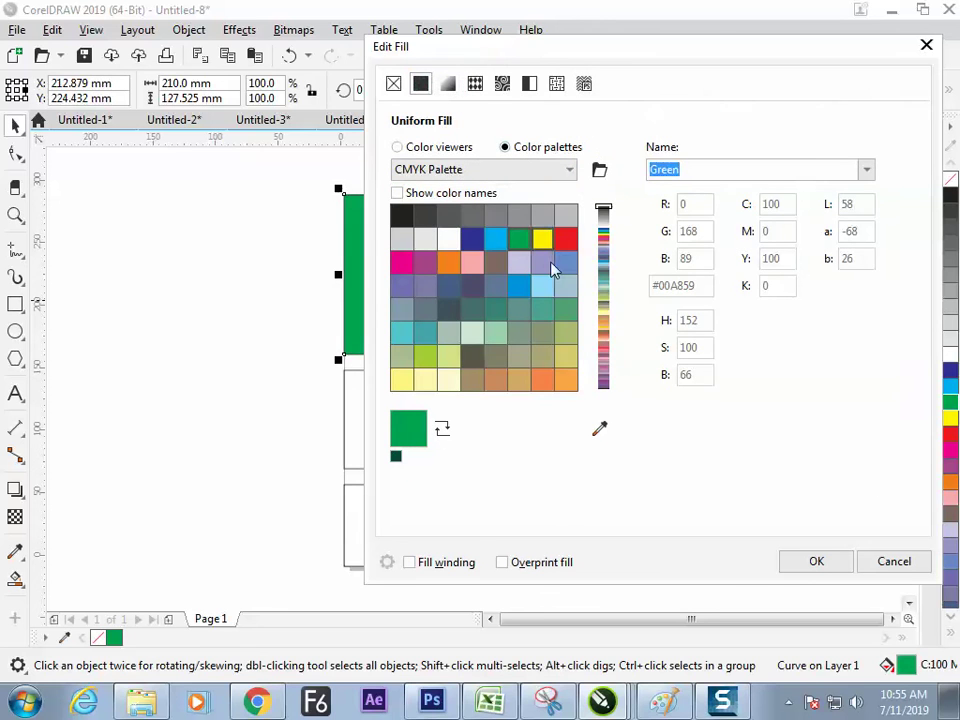
pyautogui.click(450, 150)
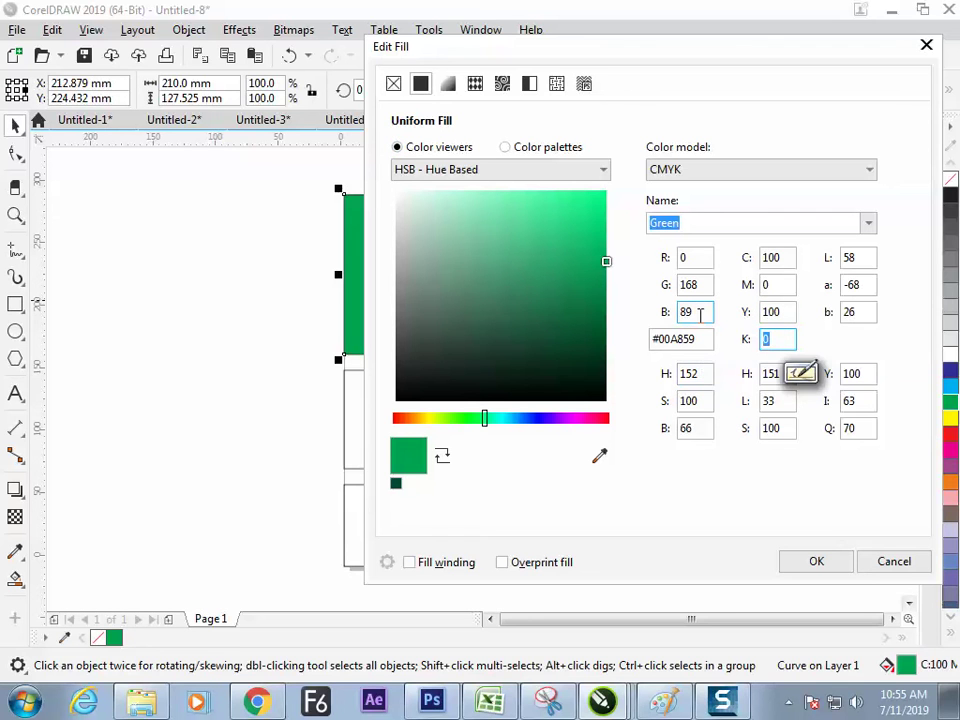
pyautogui.press('Return')
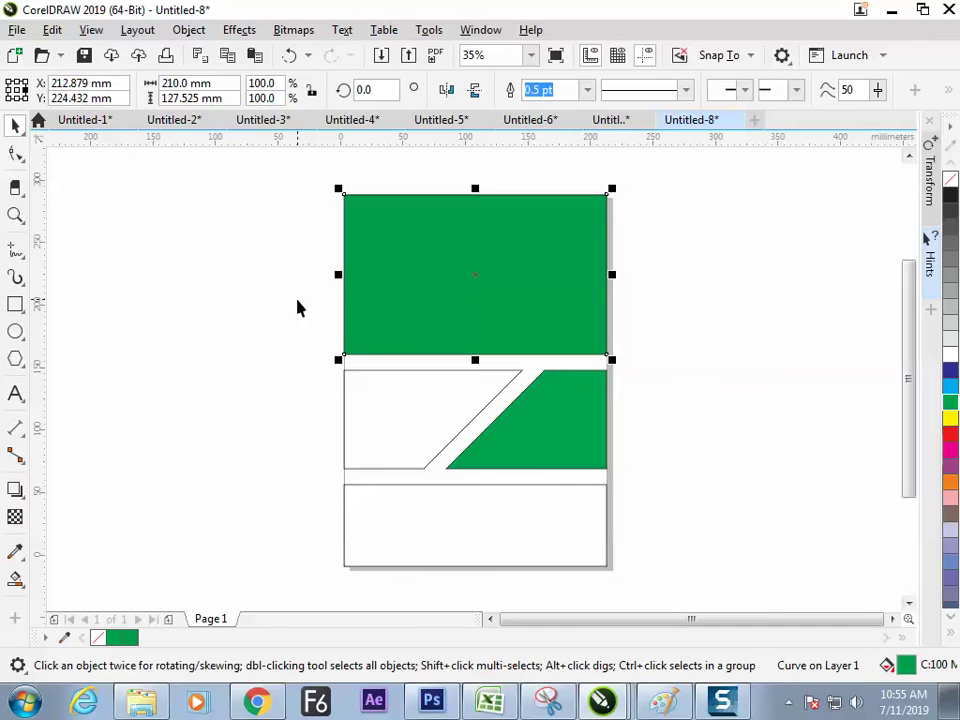
# - Set the CMYK black value of the large upper panel's uniform fill to 50
pyautogui.press('F11')
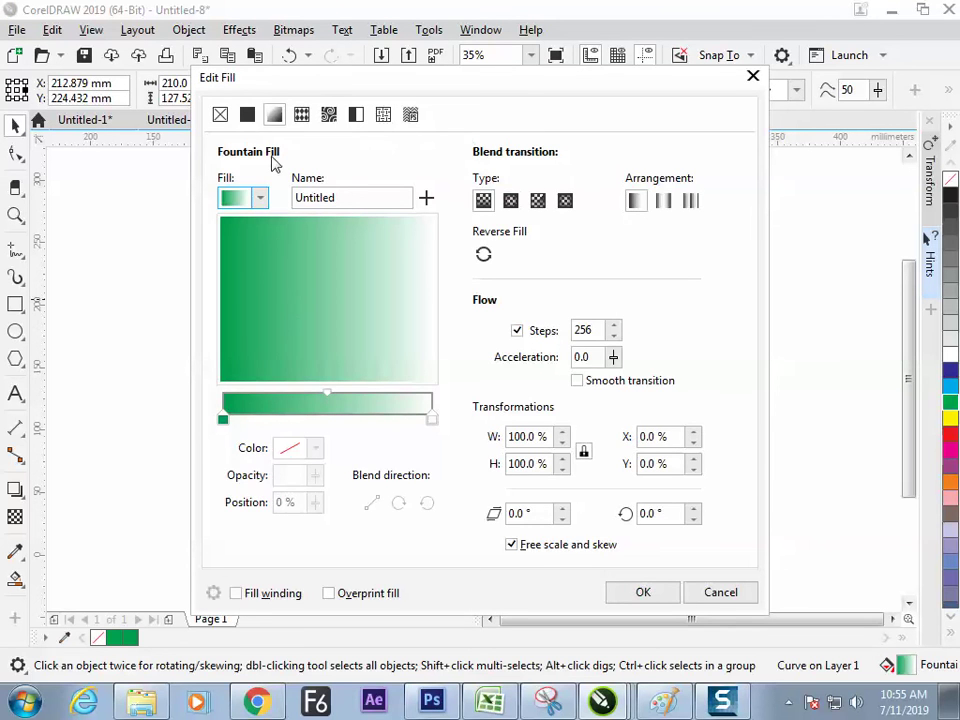
pyautogui.click(247, 114)
pyautogui.moveTo(561, 88); pyautogui.dragTo(152, 96)
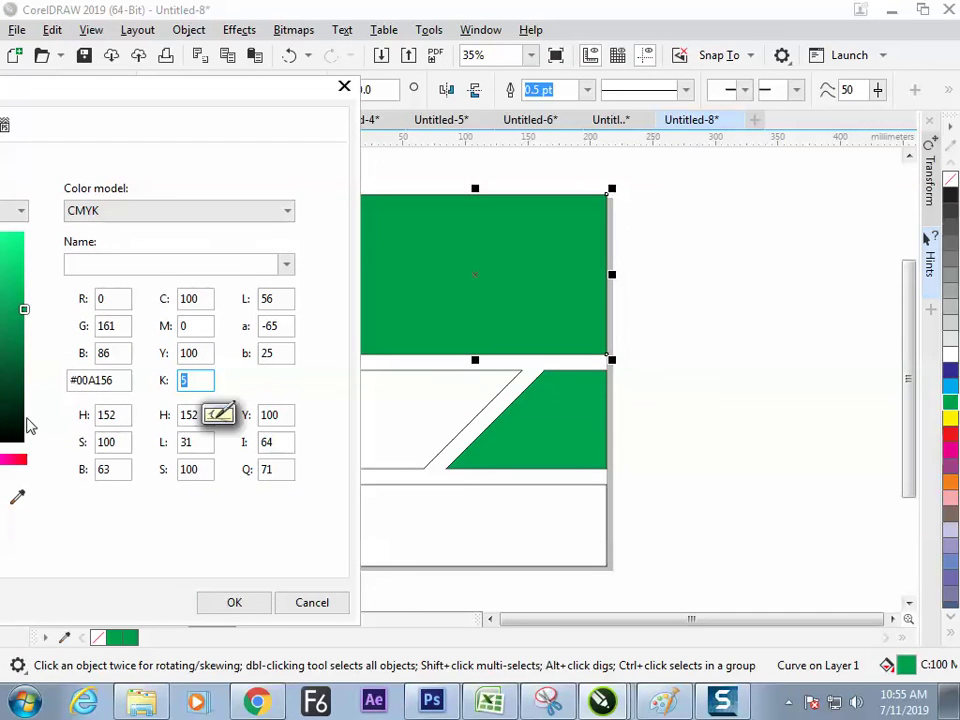
pyautogui.write('5')
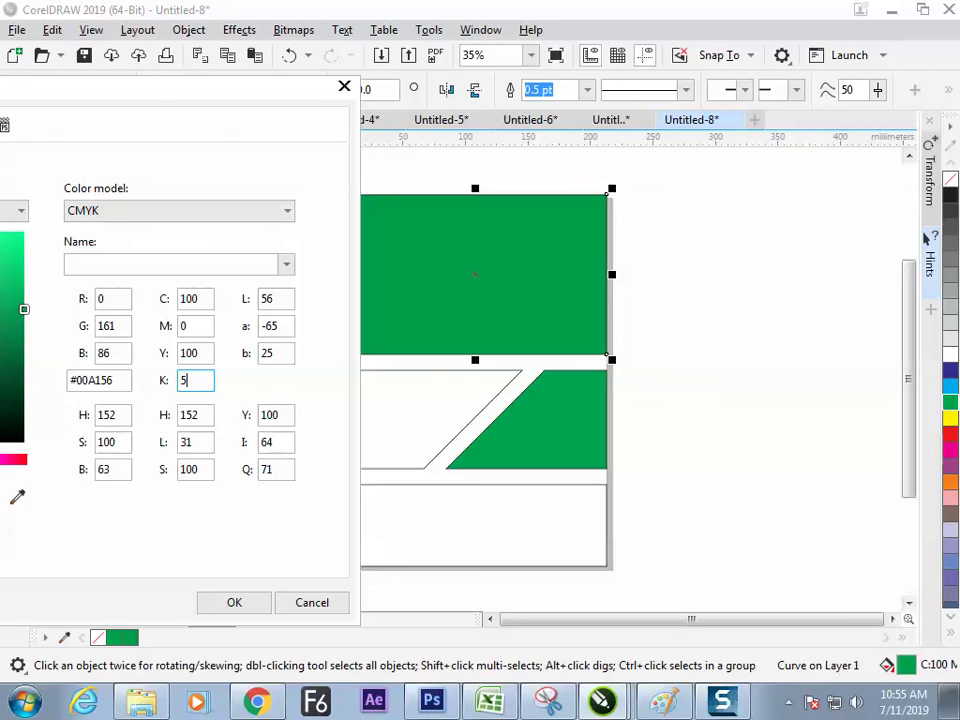
pyautogui.write('0')
pyautogui.press('Return')
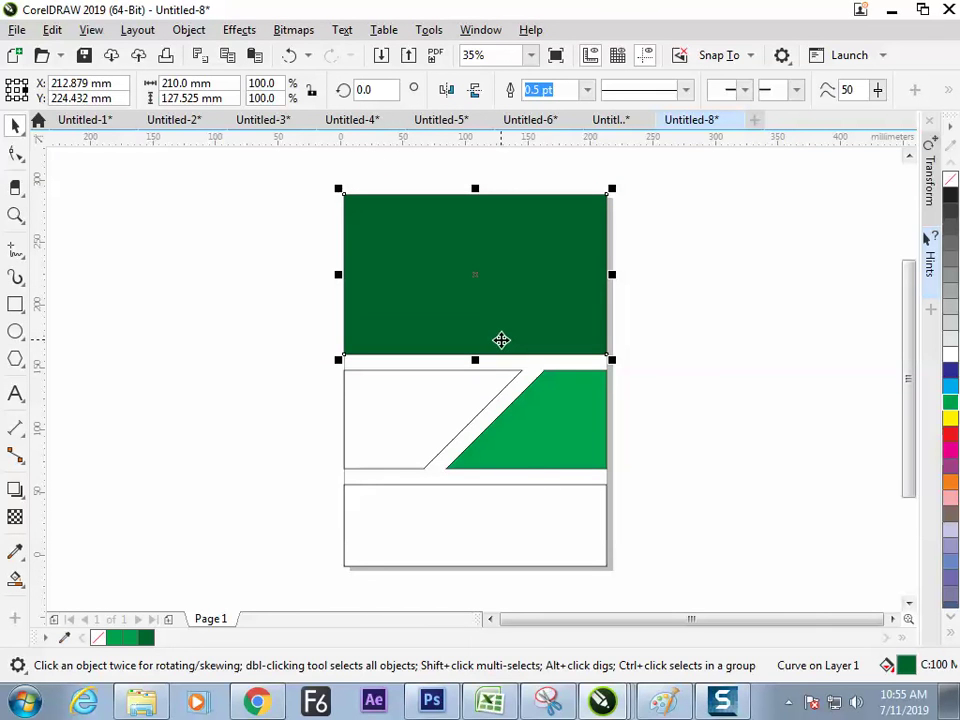
pyautogui.click(285, 425)
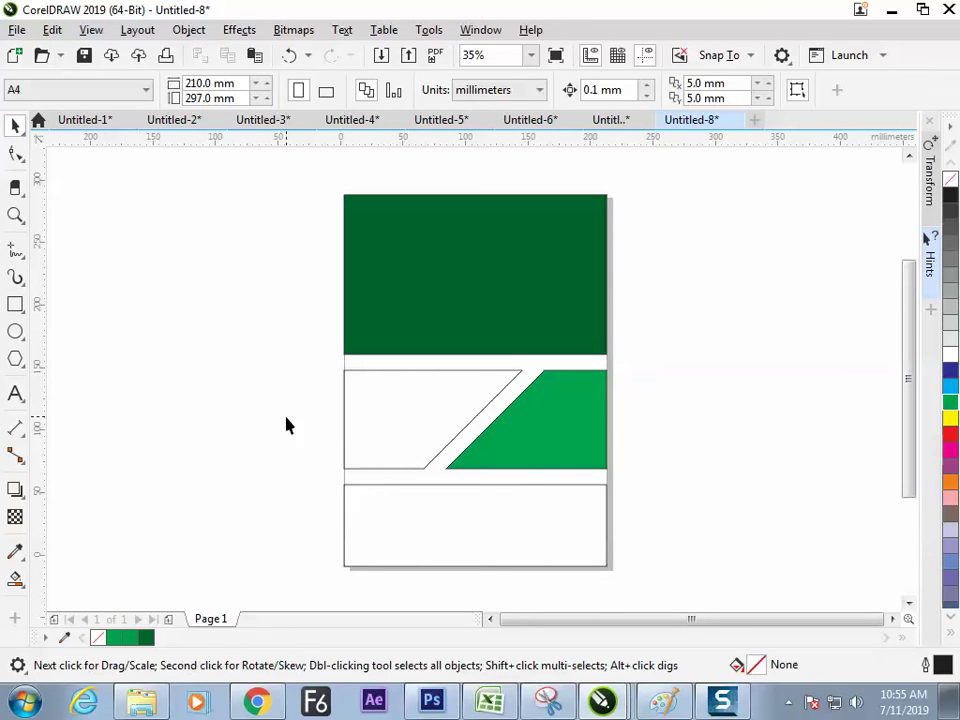
# - Copy the green fill of the right slanted panel onto the bottom panel
pyautogui.click(600, 443)
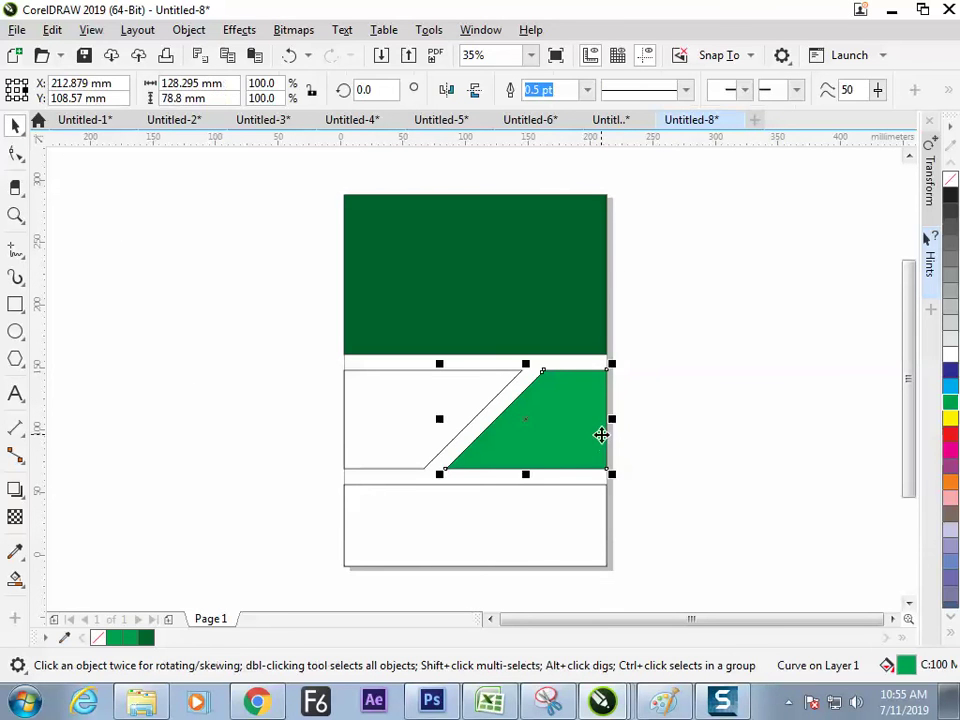
pyautogui.click(589, 542)
pyautogui.click(590, 430)
pyautogui.moveTo(579, 396); pyautogui.dragTo(542, 512)
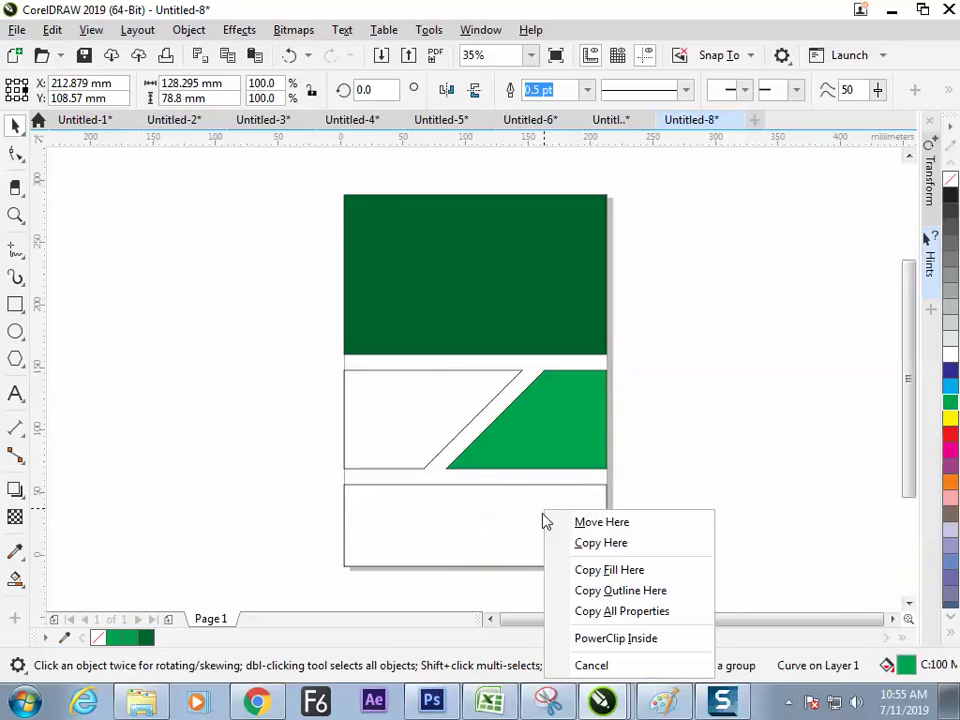
pyautogui.click(611, 568)
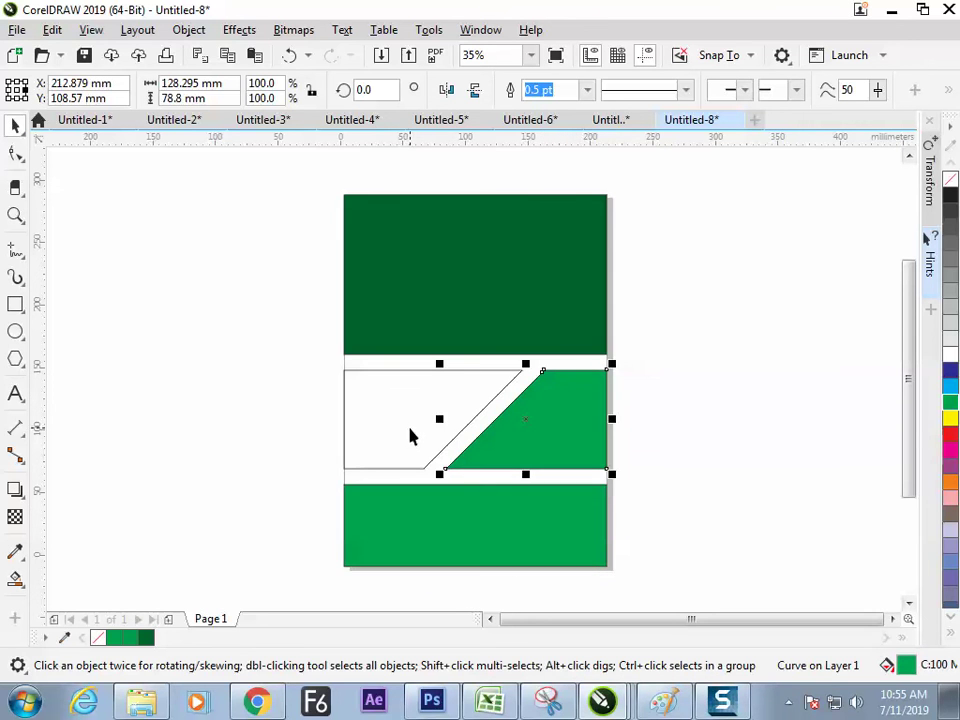
# - Change the right slanted panel's uniform fill to teal by setting its CMYK yellow value to 50
pyautogui.press('F11')
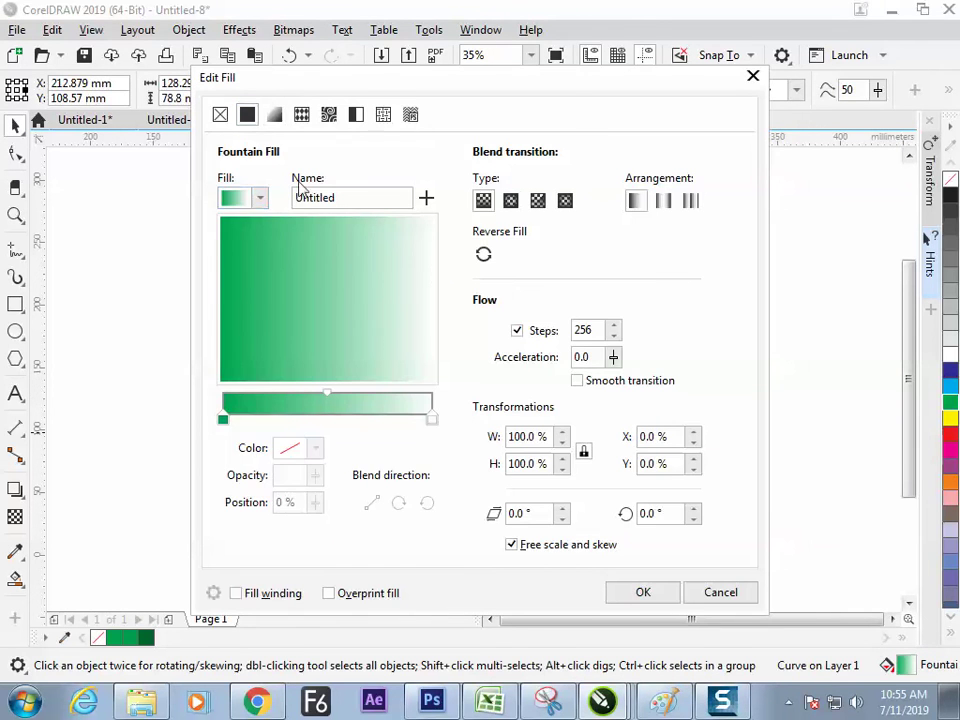
pyautogui.click(247, 114)
pyautogui.click(266, 179)
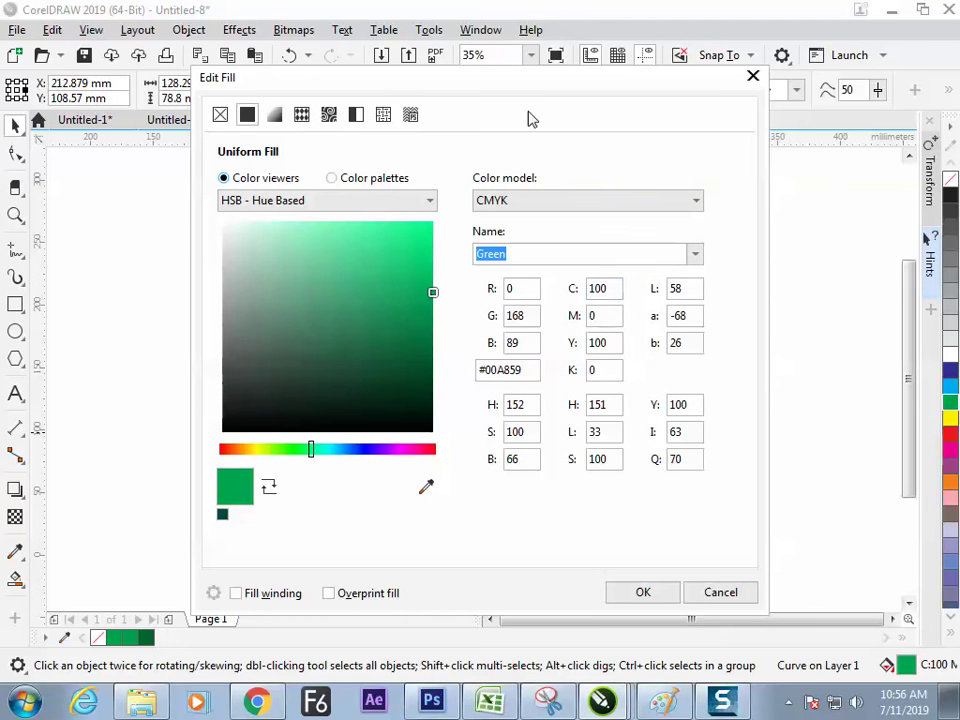
pyautogui.moveTo(518, 93); pyautogui.dragTo(272, 171)
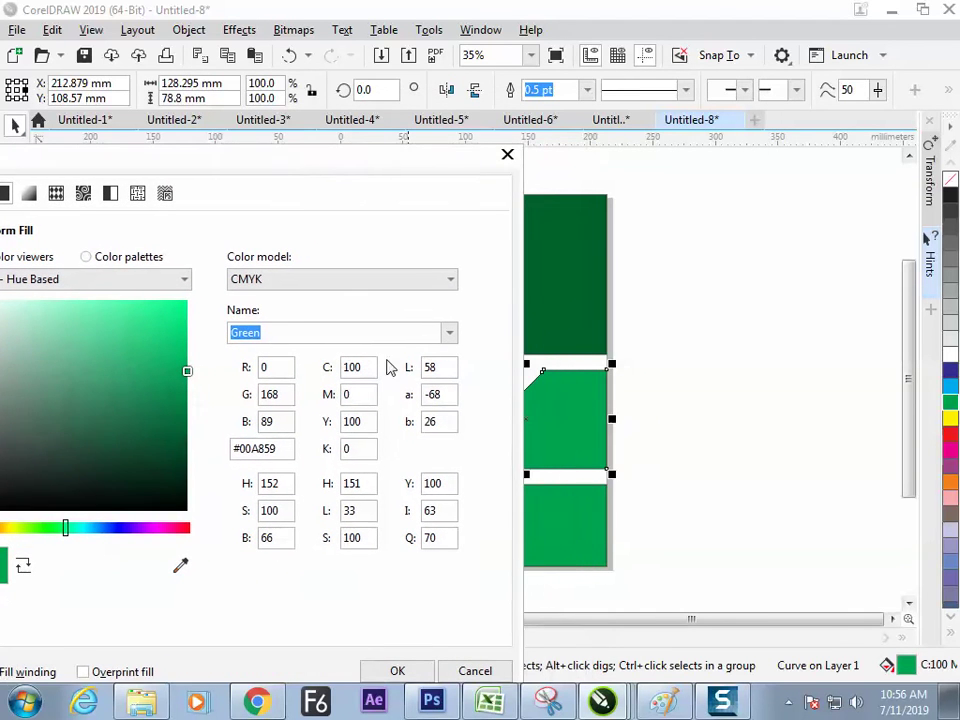
pyautogui.doubleClick(364, 421)
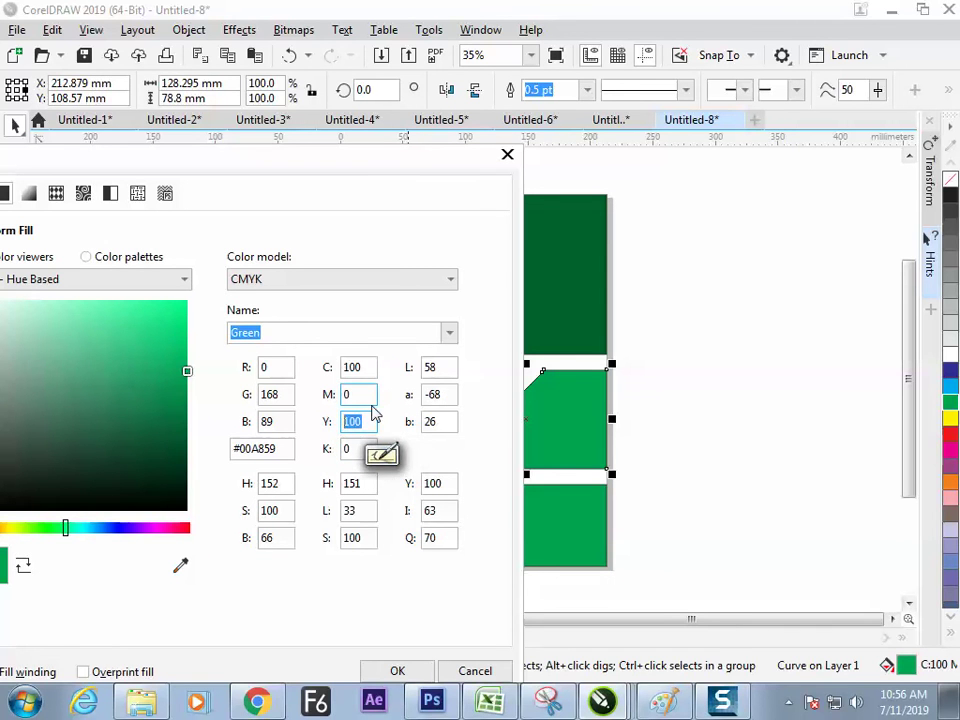
pyautogui.write('50')
pyautogui.press('Return')
pyautogui.click(636, 521)
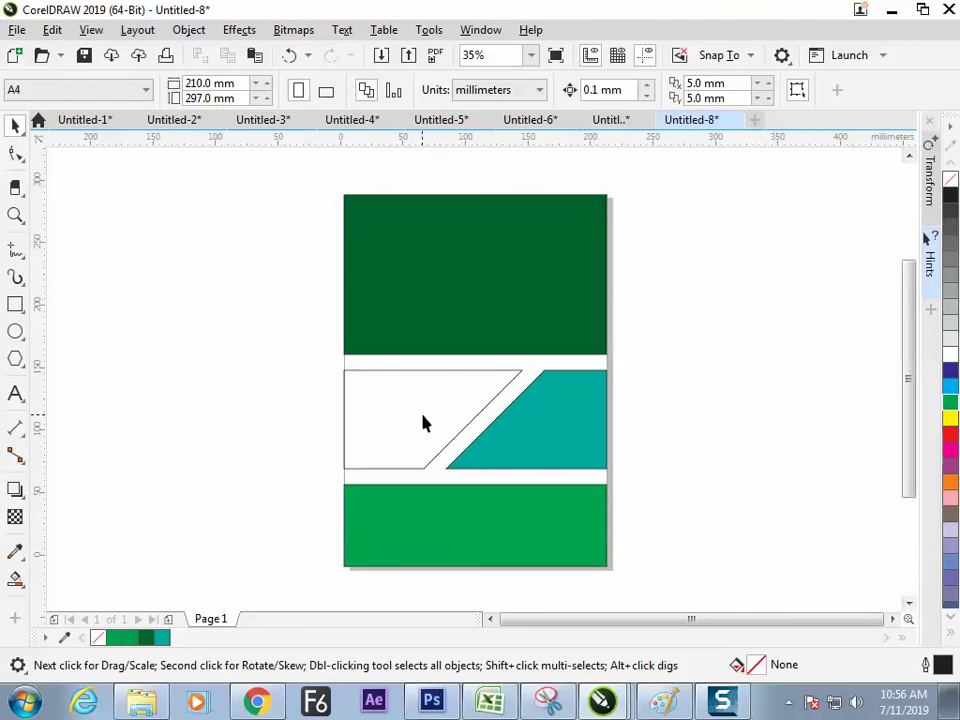
# - Move the unfilled left slanted panel outward so that part of it overhangs the page's left edge
pyautogui.moveTo(439, 418); pyautogui.dragTo(362, 422)
pyautogui.click(694, 364)
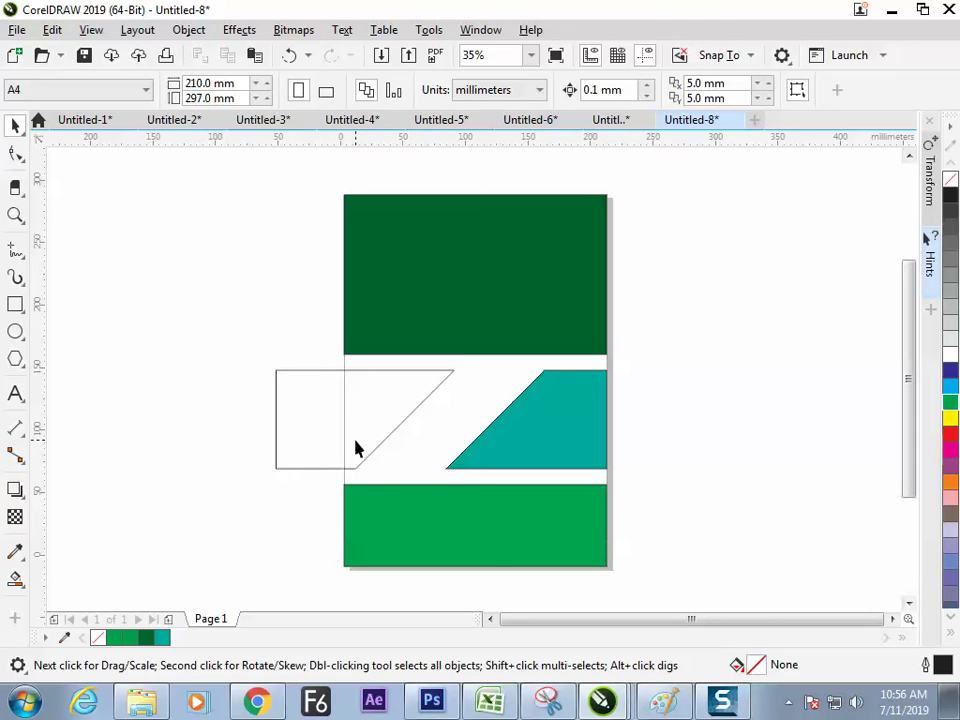
pyautogui.doubleClick(344, 372)
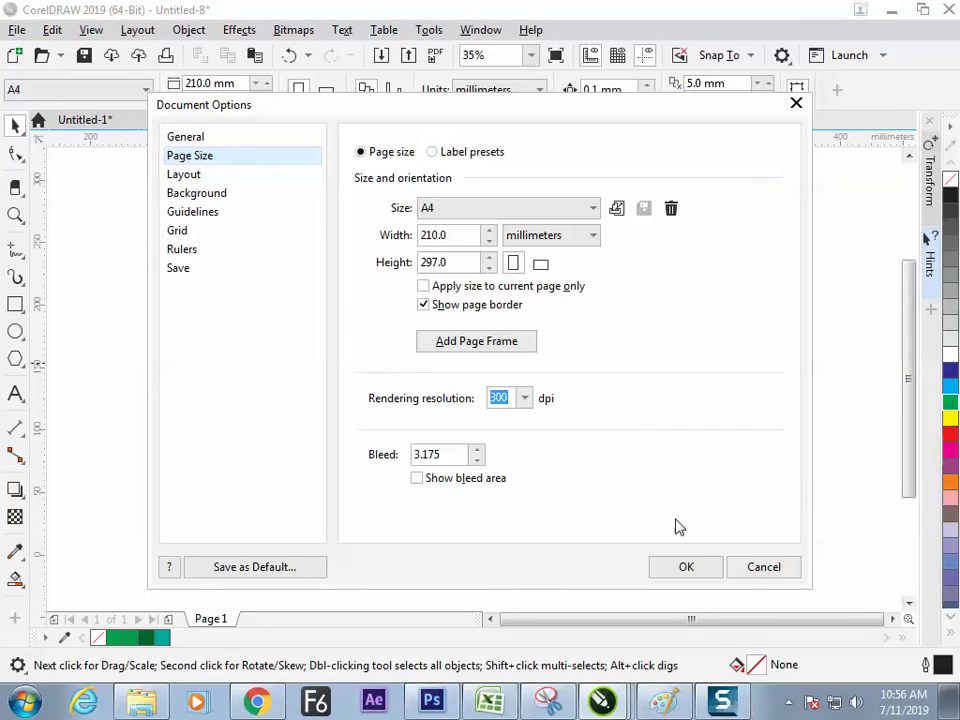
pyautogui.click(763, 567)
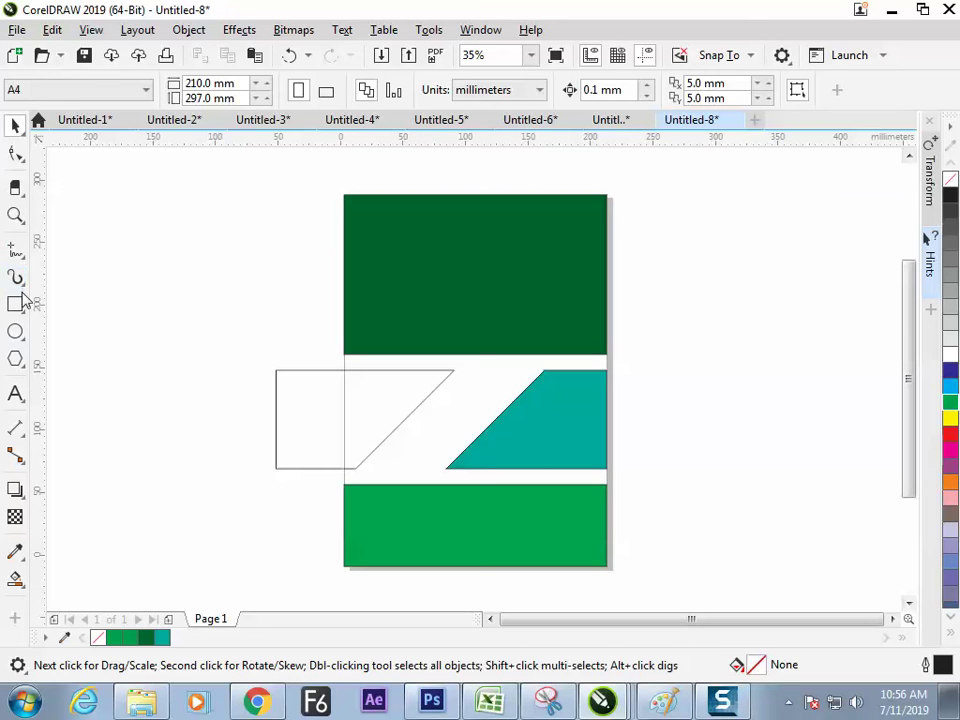
# - Add a rectangle matching the A4 page size and leave it deselected
pyautogui.doubleClick(15, 303)
pyautogui.click(15, 125)
pyautogui.click(88, 204)
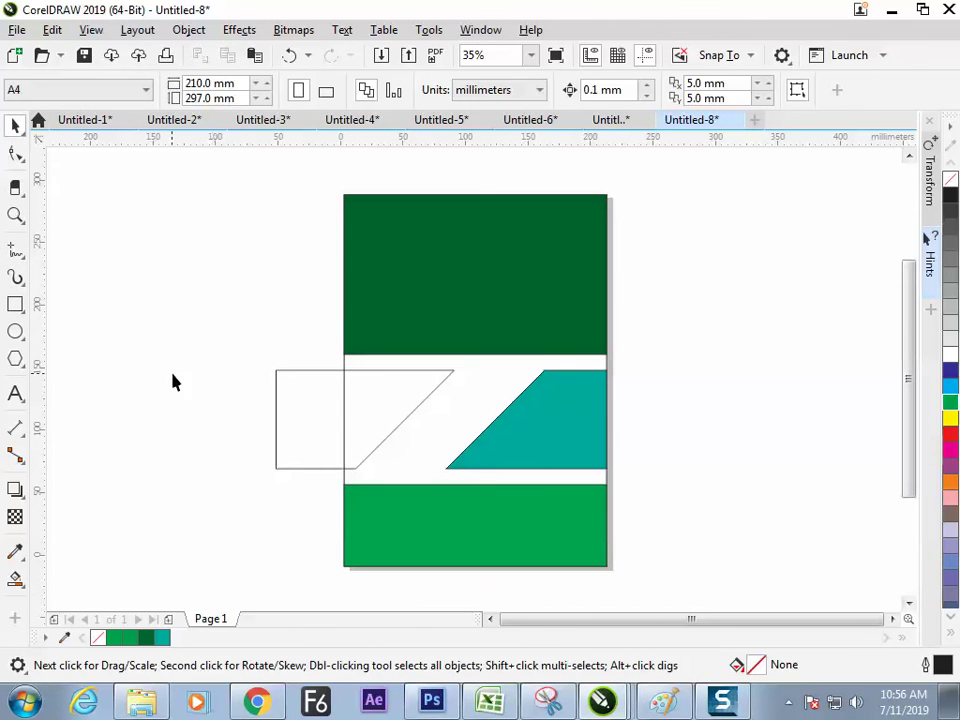
# - Remove the slanted panel's segments beyond the page's left edge with the Virtual Segment Delete tool
pyautogui.click(15, 154)
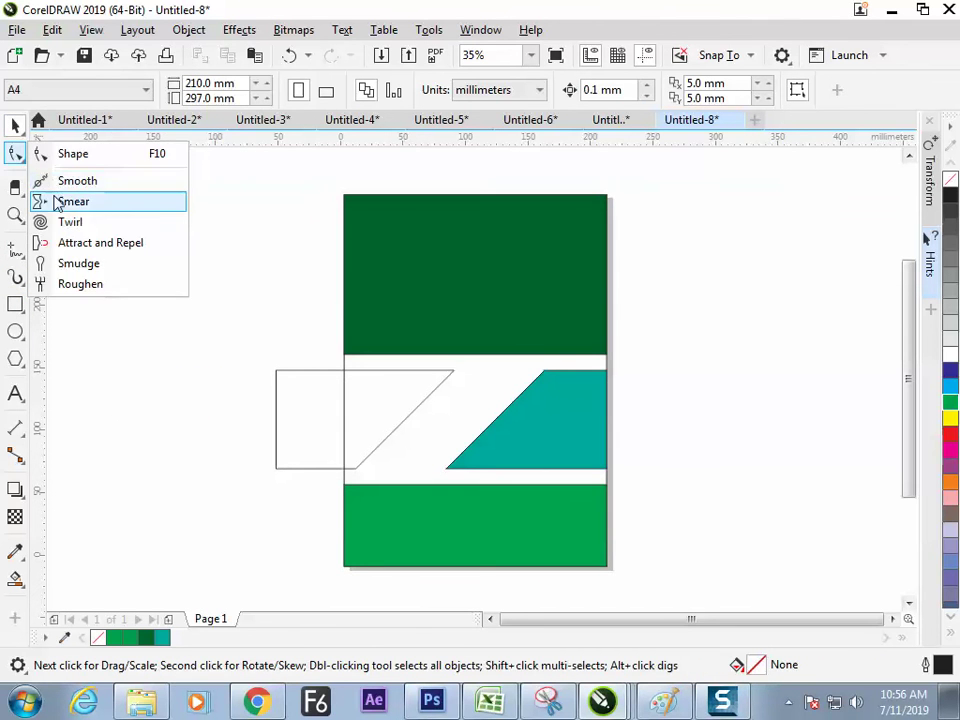
pyautogui.click(15, 187)
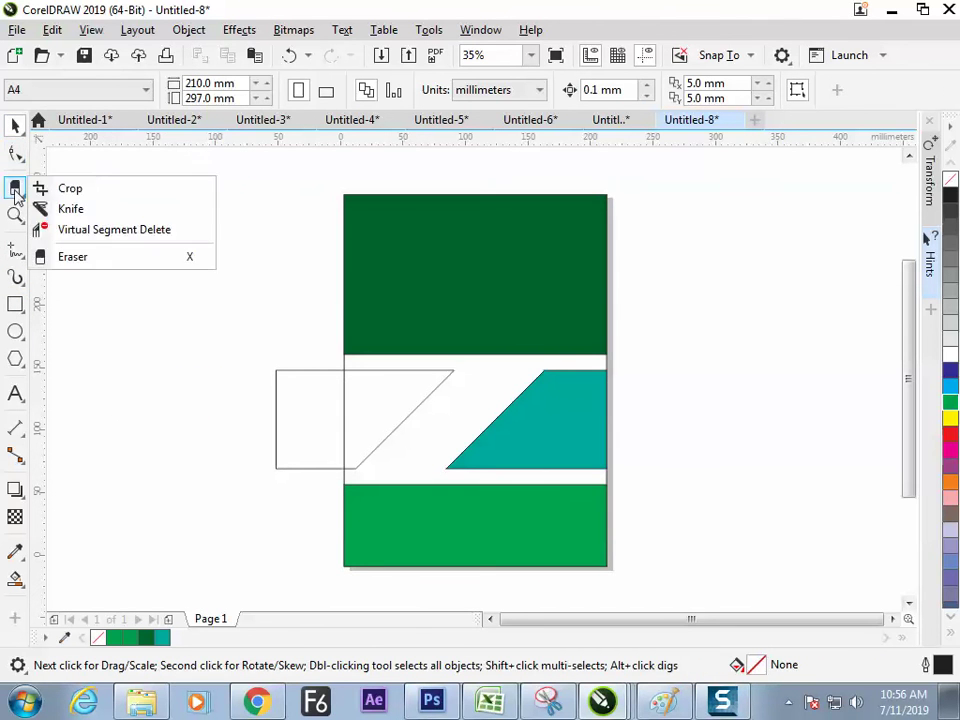
pyautogui.click(135, 233)
pyautogui.click(313, 368)
pyautogui.press('space')
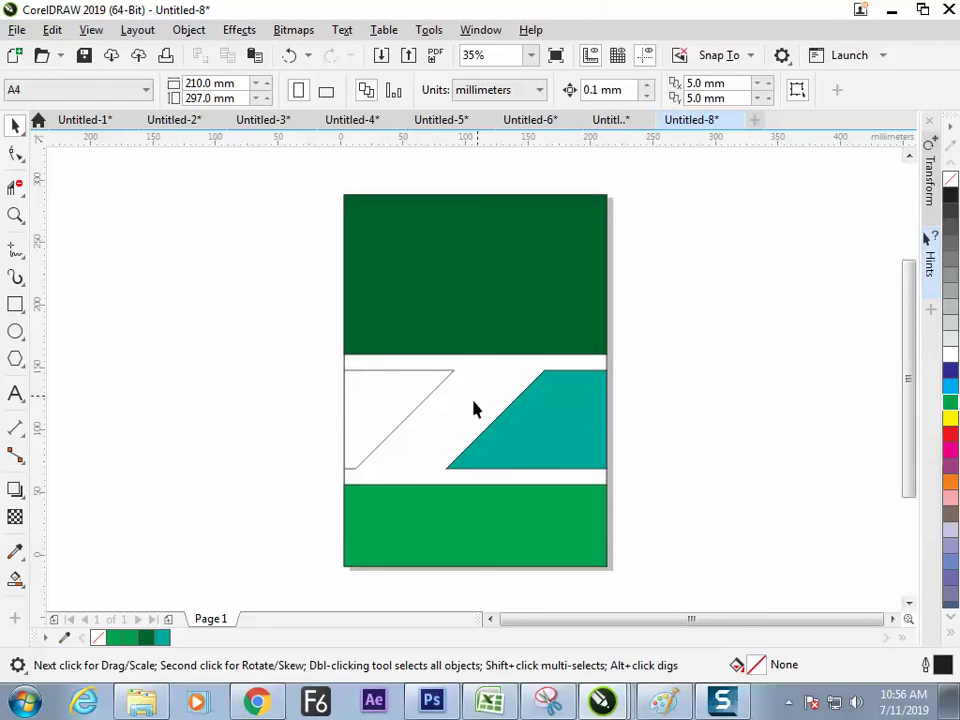
# - Apply a red fill to the trimmed left slanted shape
pyautogui.click(423, 418)
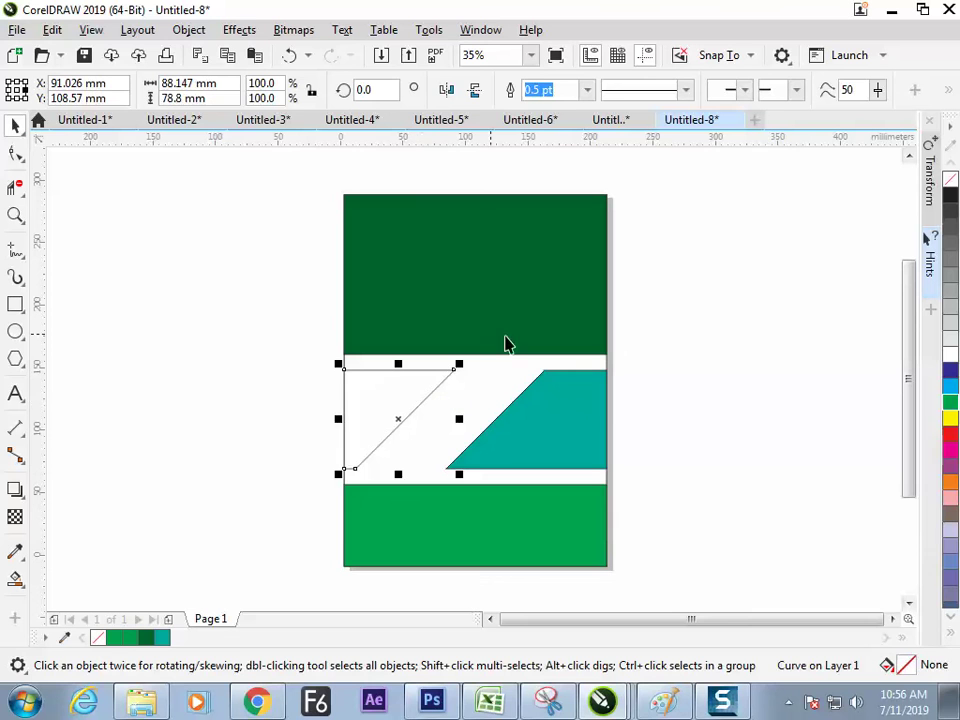
pyautogui.click(952, 418)
pyautogui.click(950, 434)
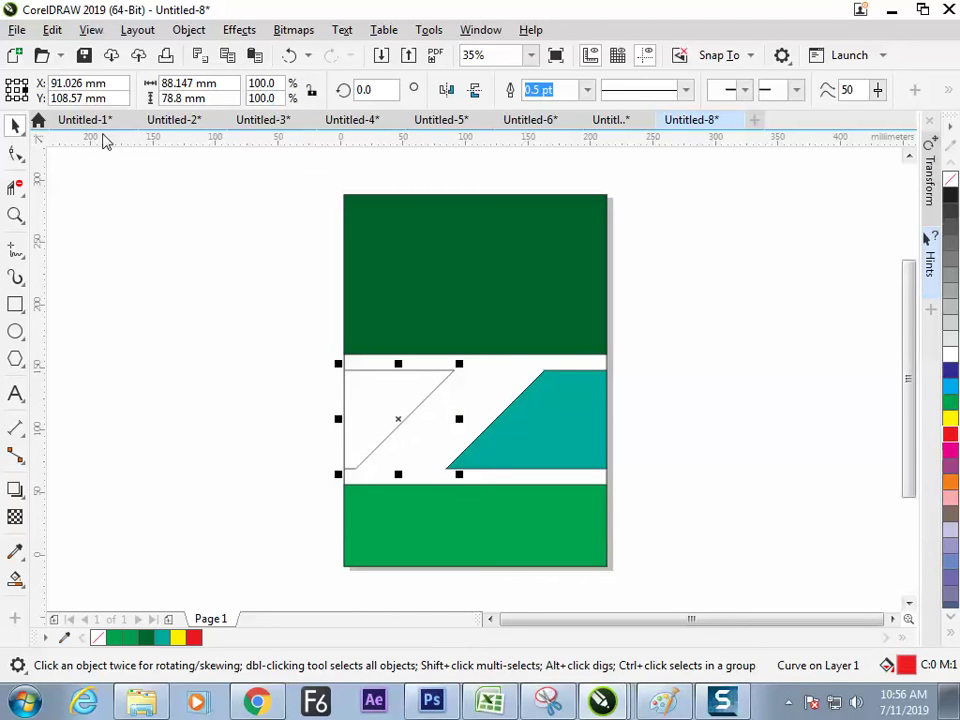
# - Close the open curve of the trimmed left slanted shape with the Shape tool
pyautogui.click(437, 396)
pyautogui.click(435, 388)
pyautogui.press('F10')
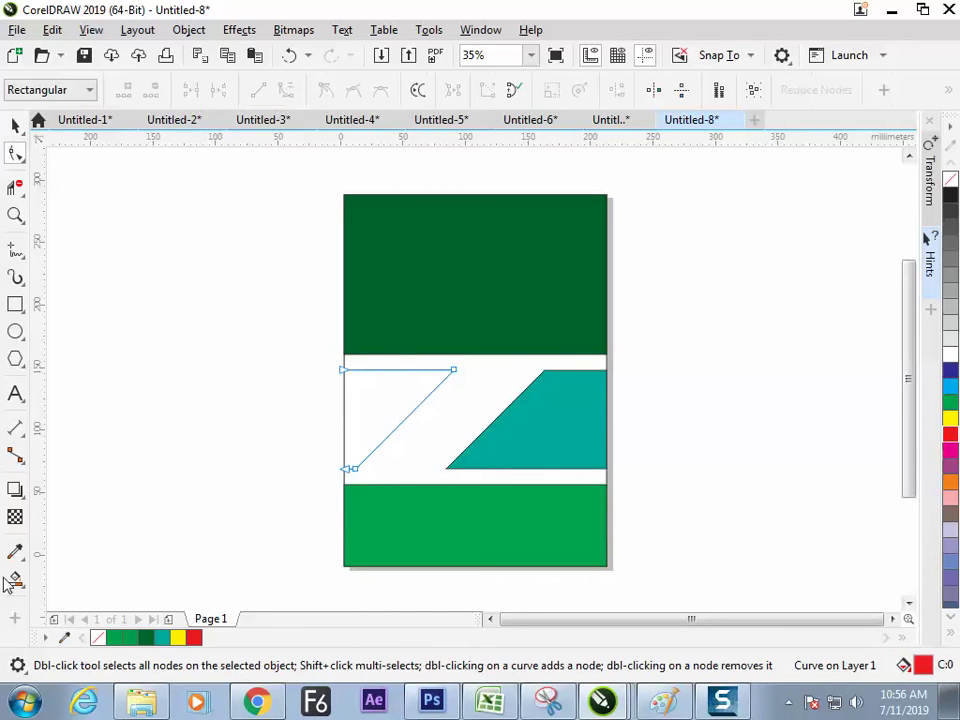
pyautogui.click(15, 125)
pyautogui.click(392, 378)
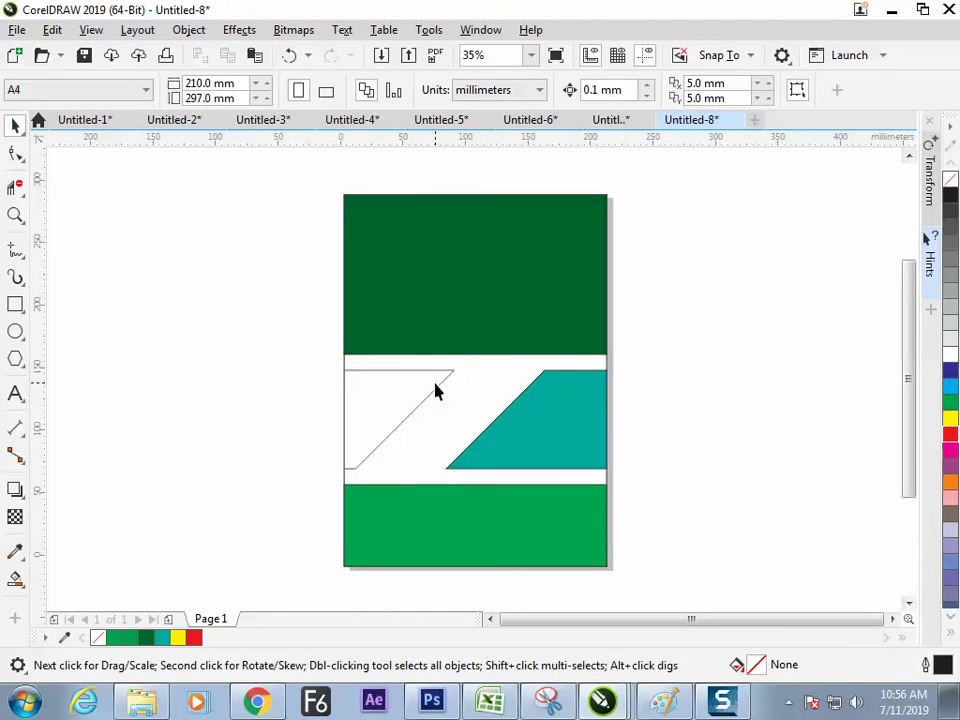
pyautogui.moveTo(435, 391); pyautogui.dragTo(450, 371)
pyautogui.click(16, 150)
pyautogui.click(514, 90)
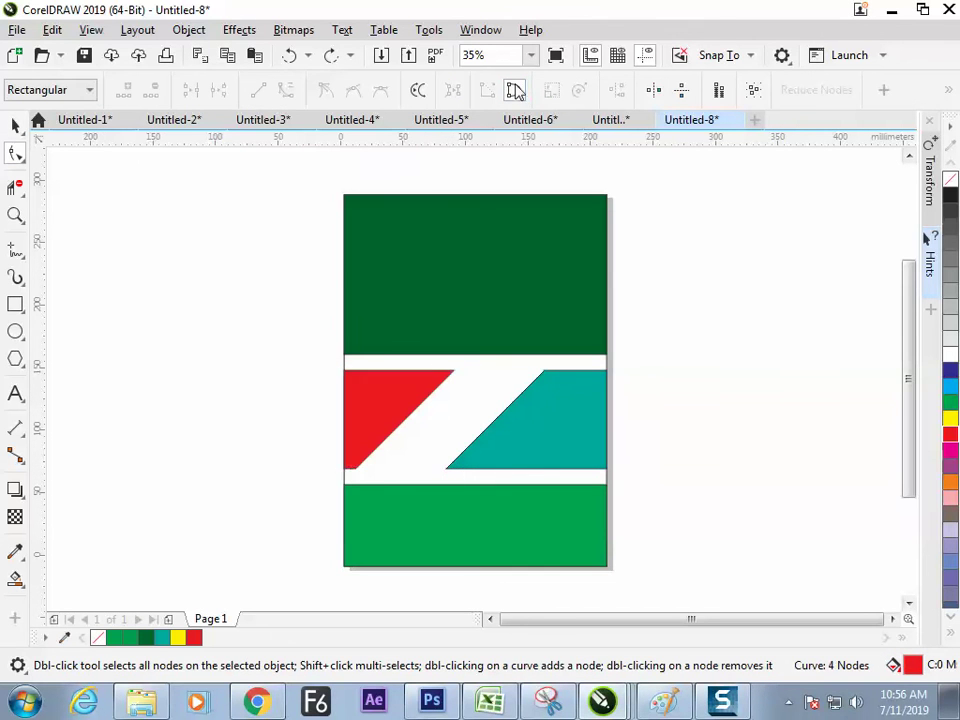
pyautogui.click(16, 127)
pyautogui.press('Escape')
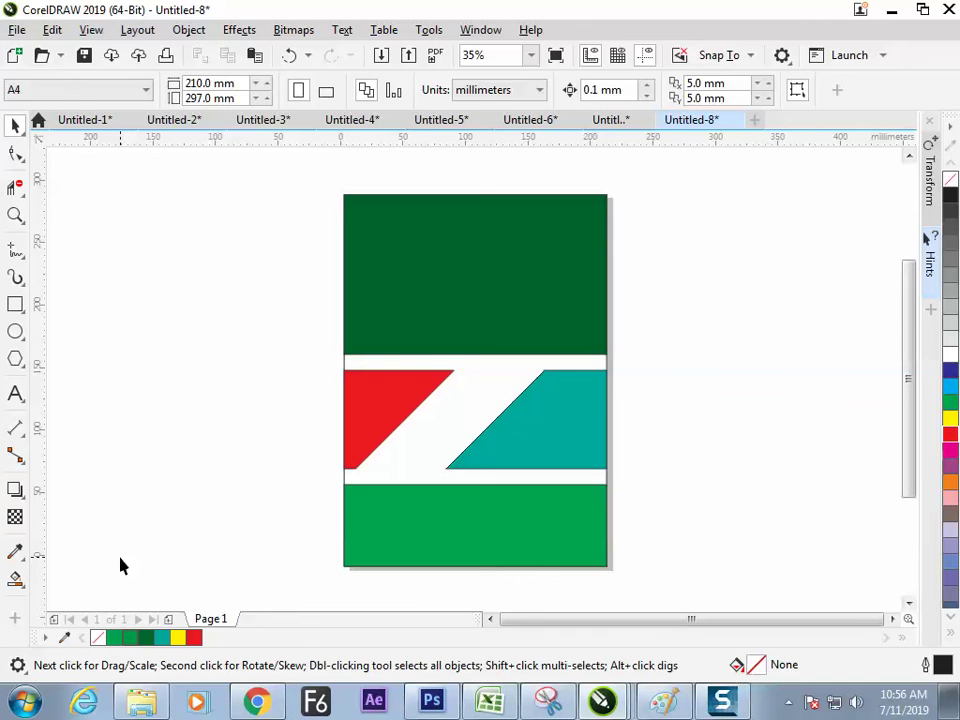
# - Duplicate the red slanted shape with both pieces overhanging the page's left edge, and fill the front copy with cyan
pyautogui.click(418, 390)
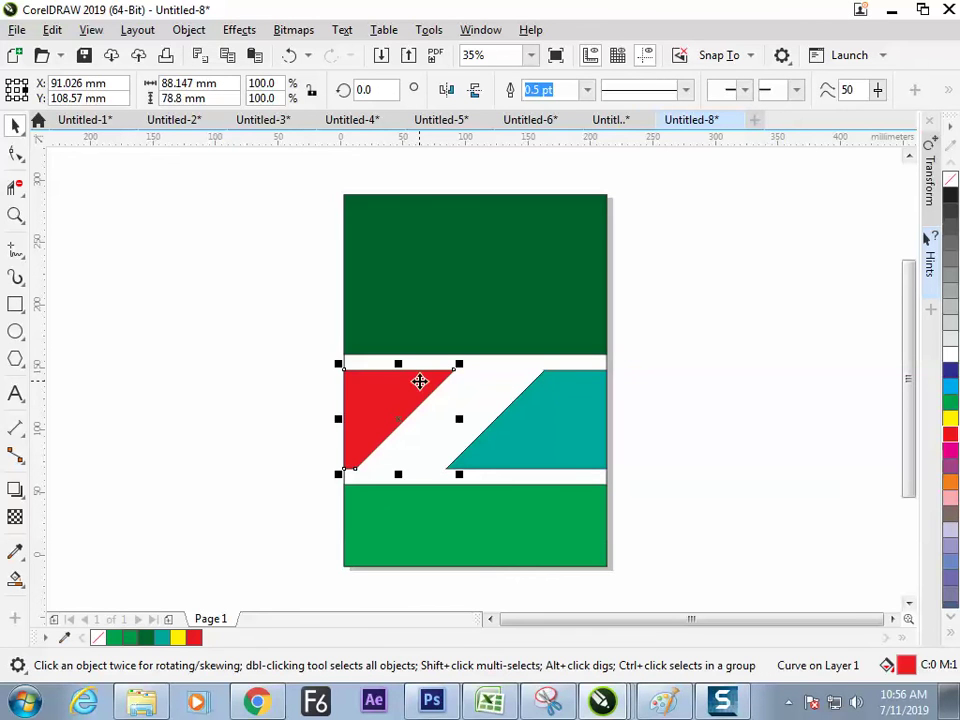
pyautogui.moveTo(419, 382); pyautogui.dragTo(382, 420)
pyautogui.rightClick(382, 420)
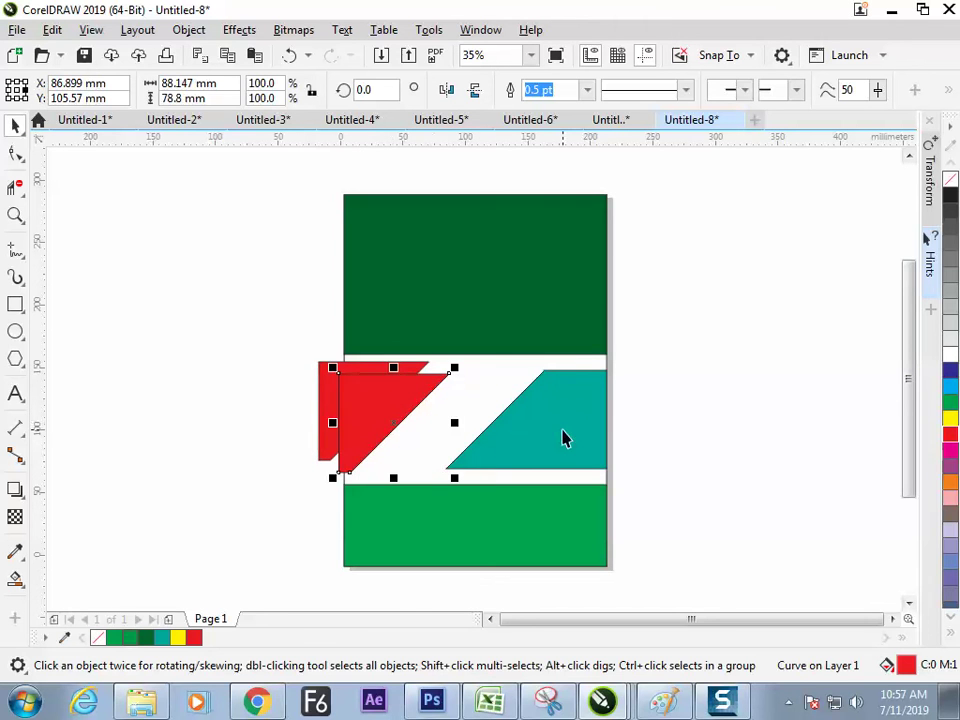
pyautogui.click(950, 386)
pyautogui.click(281, 441)
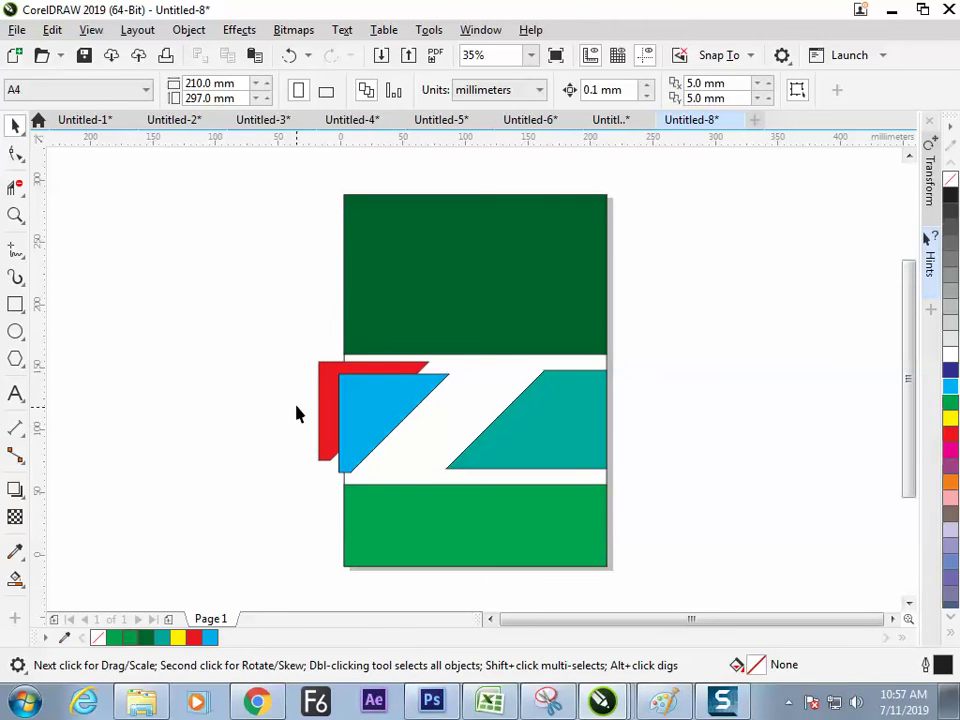
# - PowerClip the cyan and red slanted shapes together inside the page-sized rectangle
pyautogui.moveTo(288, 371); pyautogui.dragTo(386, 424)
pyautogui.click(386, 424)
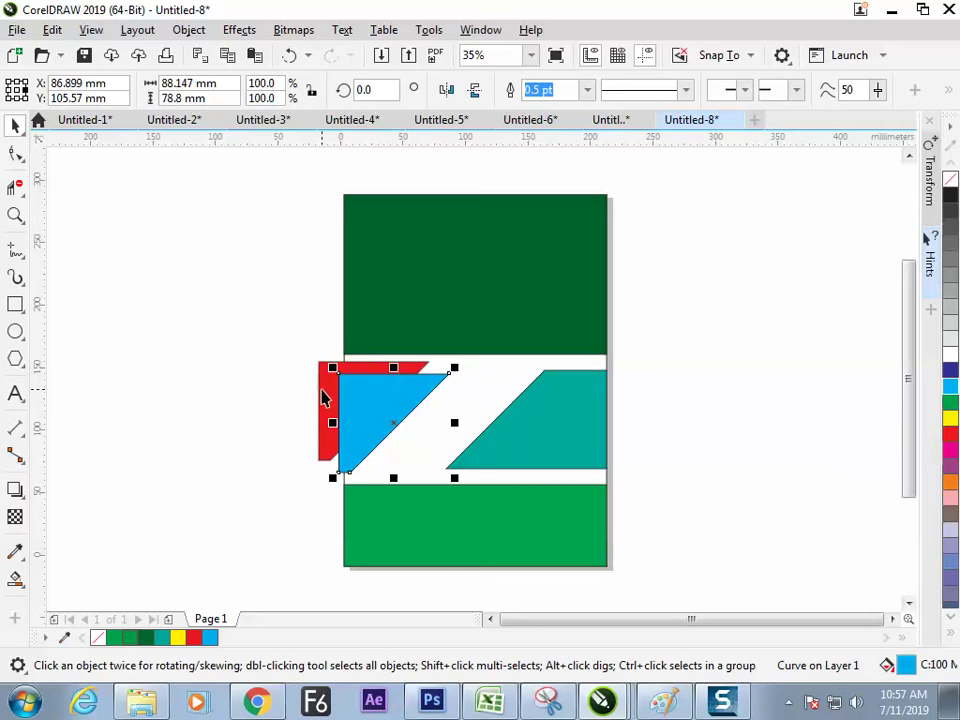
pyautogui.keyDown('shift'); pyautogui.click(321, 429); pyautogui.keyUp('shift')
pyautogui.click(189, 29)
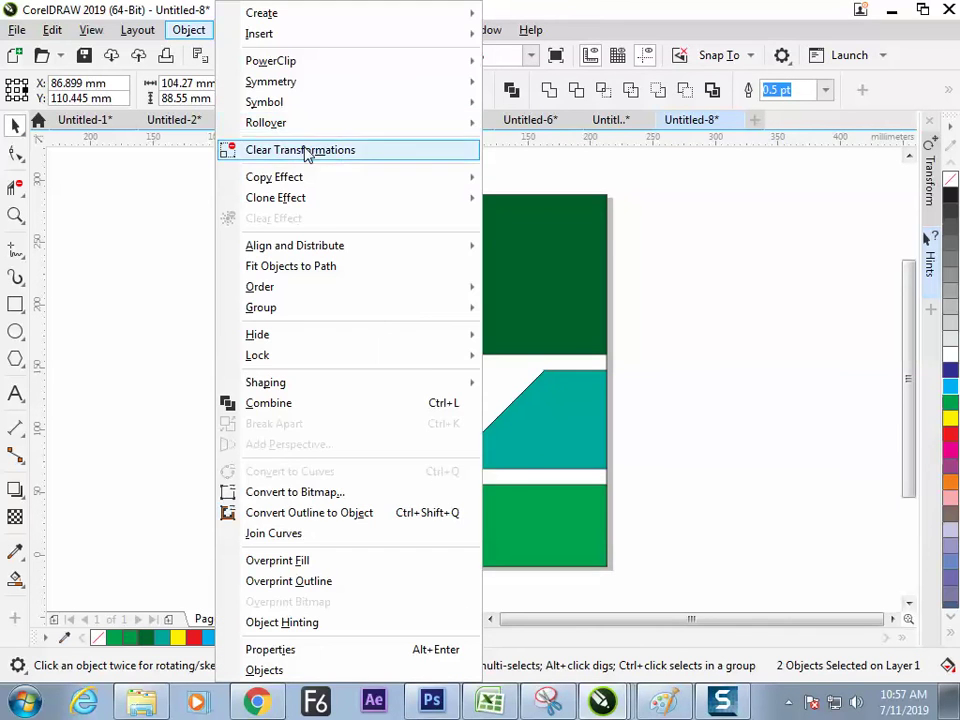
pyautogui.moveTo(148, 31)
pyautogui.moveTo(190, 35)
pyautogui.moveTo(454, 63)
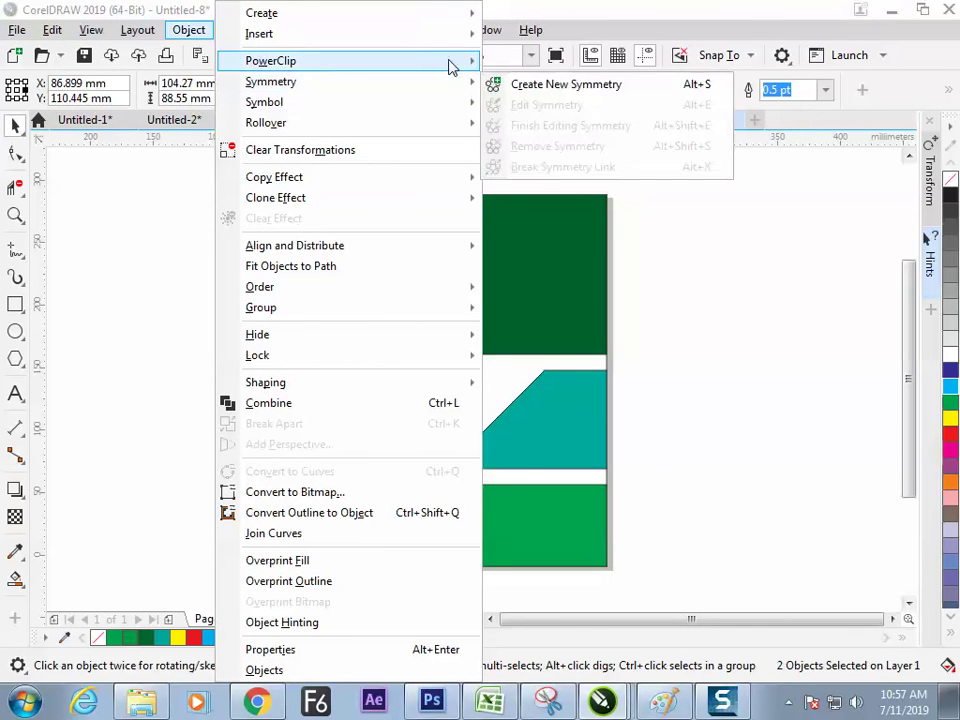
pyautogui.click(528, 68)
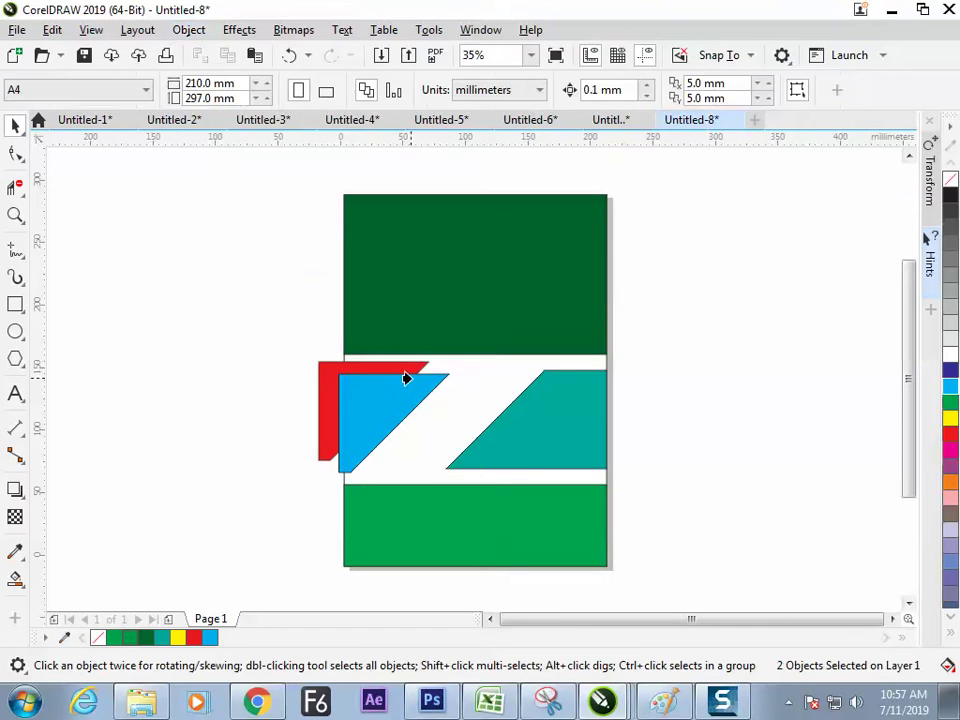
pyautogui.click(341, 477)
pyautogui.click(63, 592)
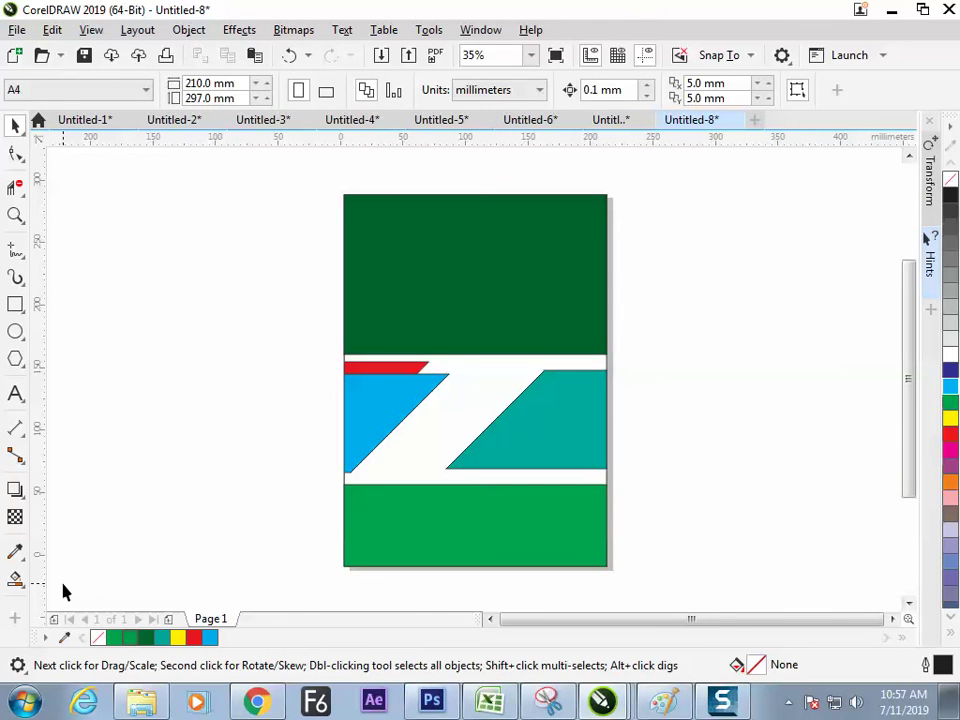
# - Check the annual report cover in the browser, and cut the bottom green panel vertically near its middle with the Knife tool
pyautogui.hotkey('alt', 'Tab')
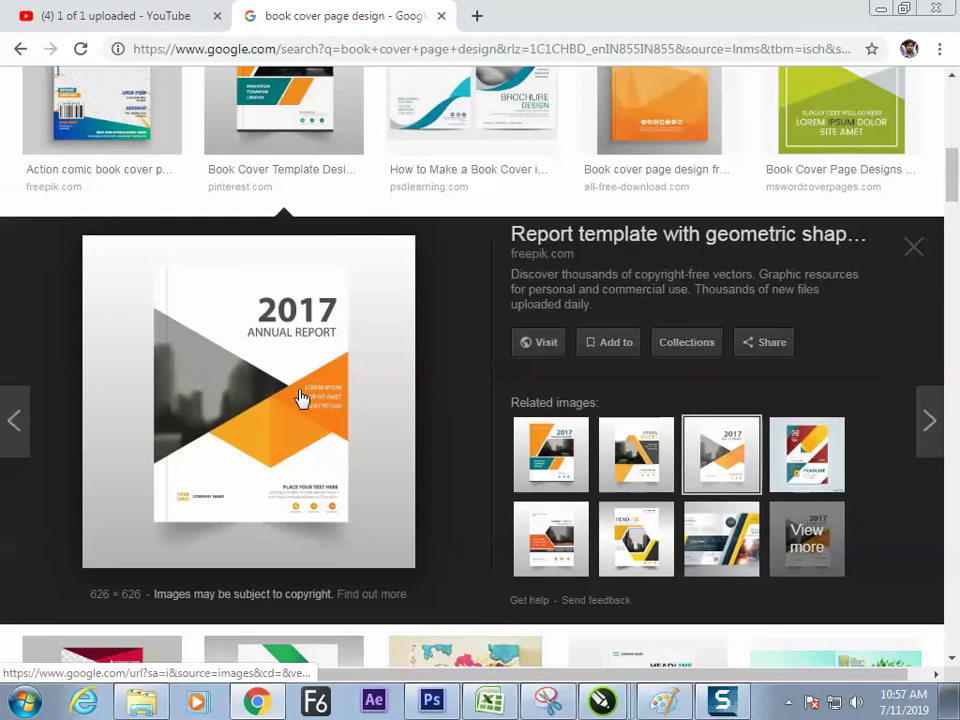
pyautogui.hotkey('alt', 'Tab')
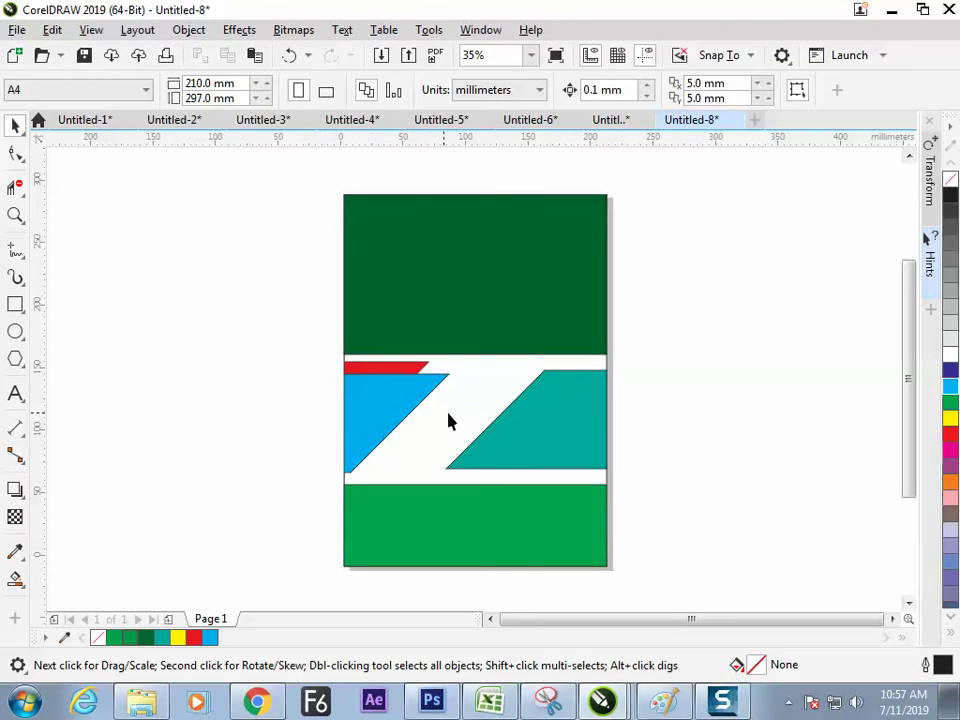
pyautogui.click(528, 260)
pyautogui.click(455, 518)
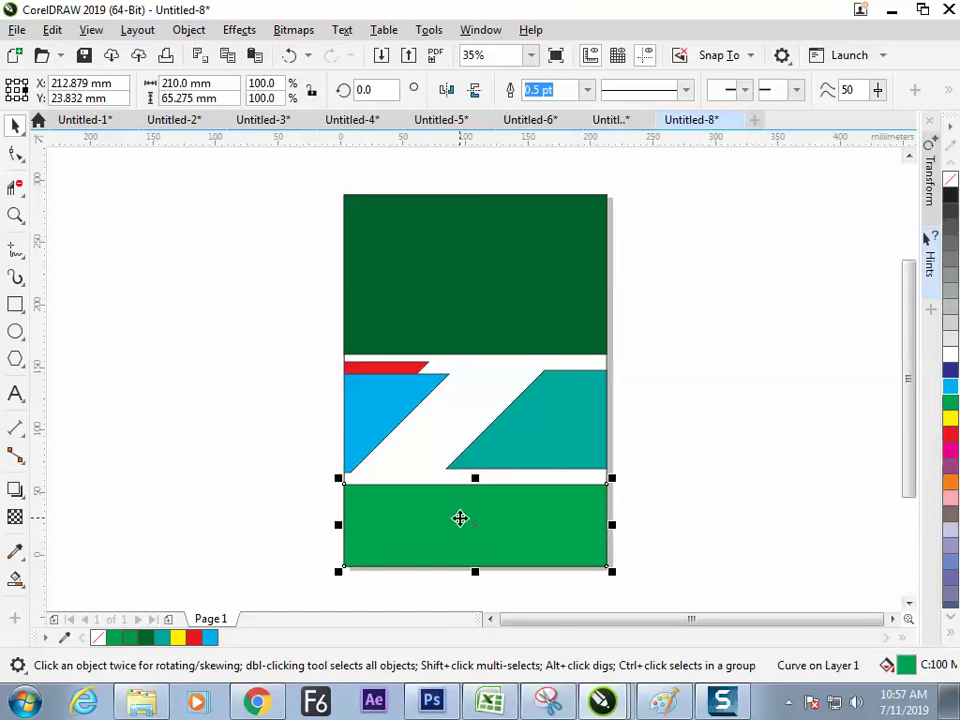
pyautogui.scroll(2, 459, 516)
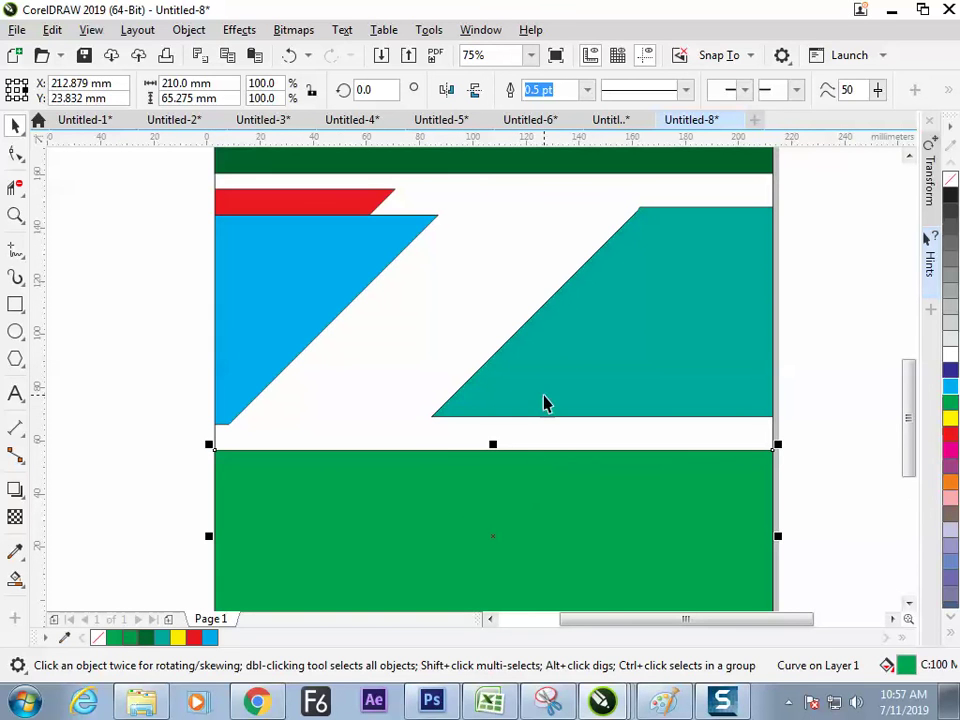
pyautogui.moveTo(544, 401); pyautogui.dragTo(341, 420)
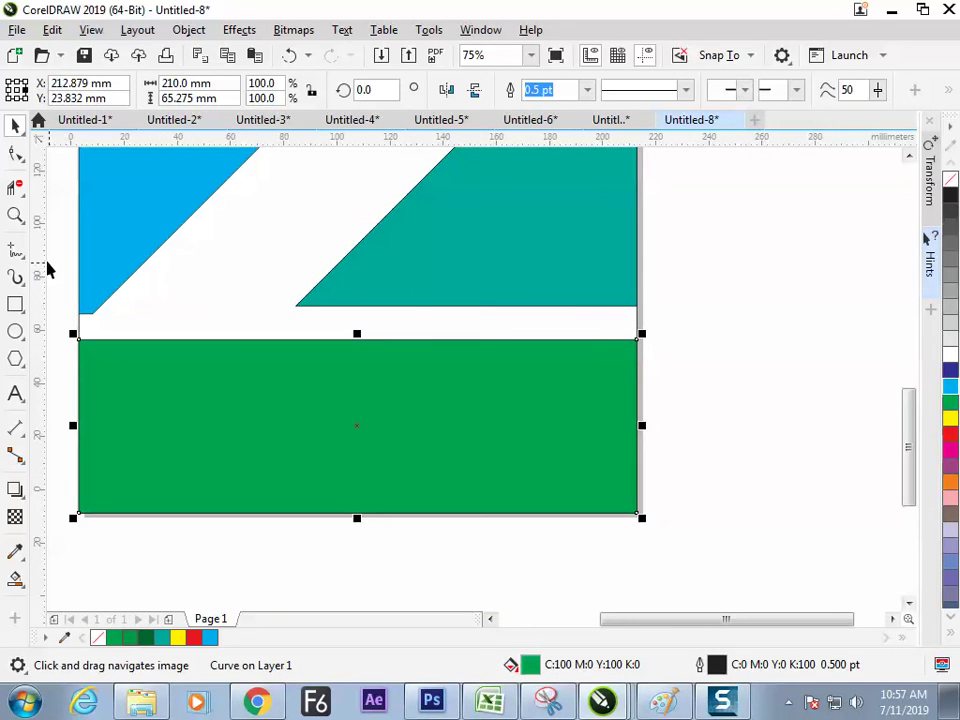
pyautogui.click(16, 190)
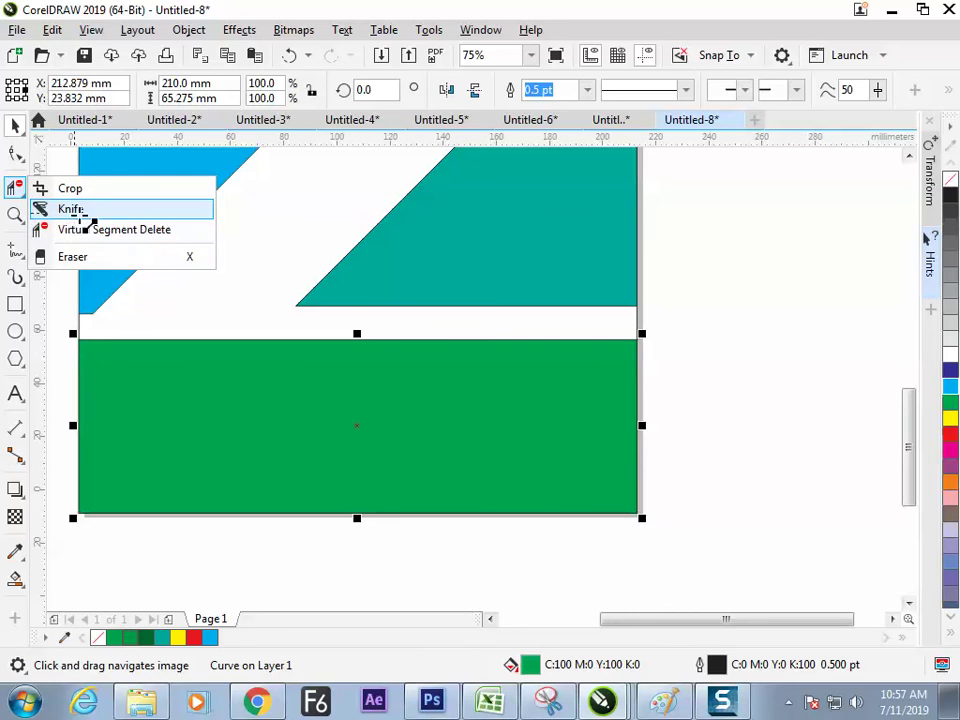
pyautogui.click(71, 209)
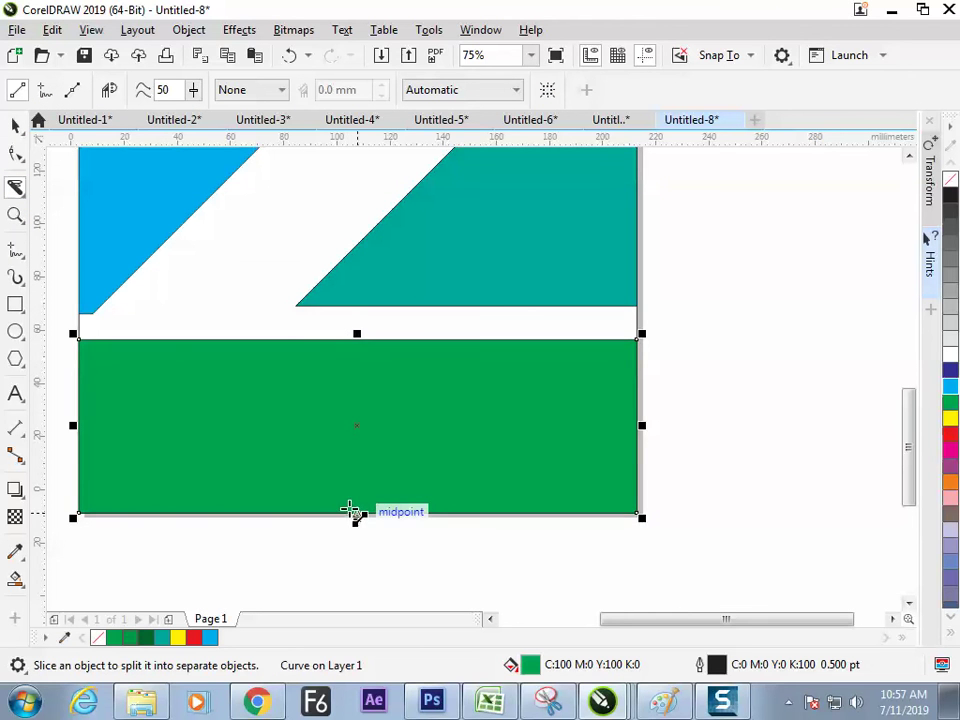
pyautogui.moveTo(349, 337); pyautogui.dragTo(349, 514)
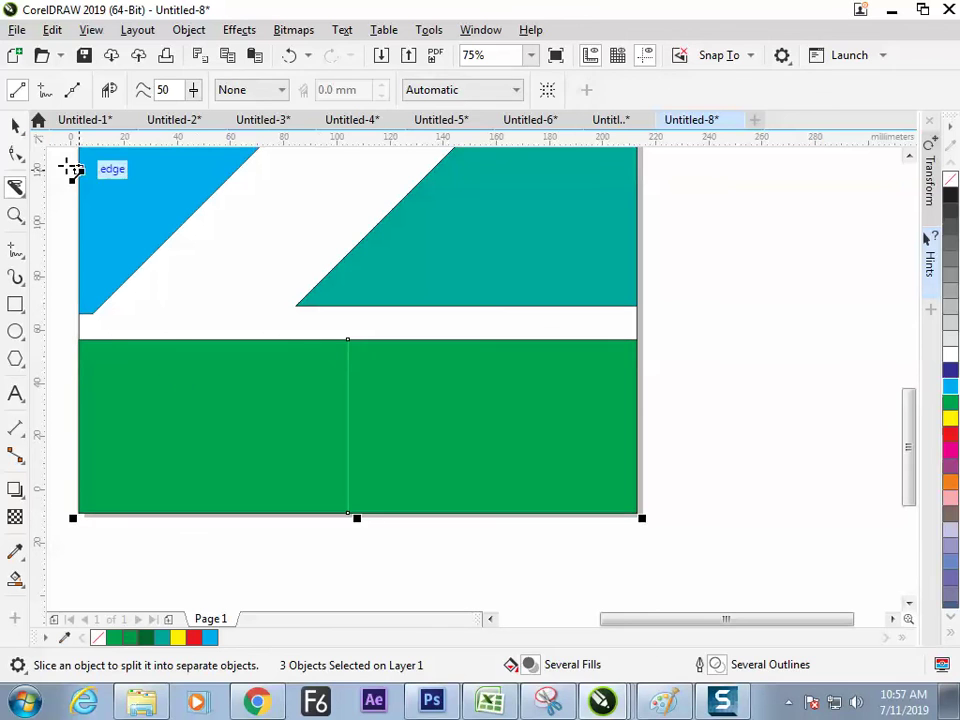
# - Apply a green-to-white fountain fill to the right half of the bottom panel
pyautogui.click(15, 125)
pyautogui.moveTo(452, 521); pyautogui.dragTo(481, 513)
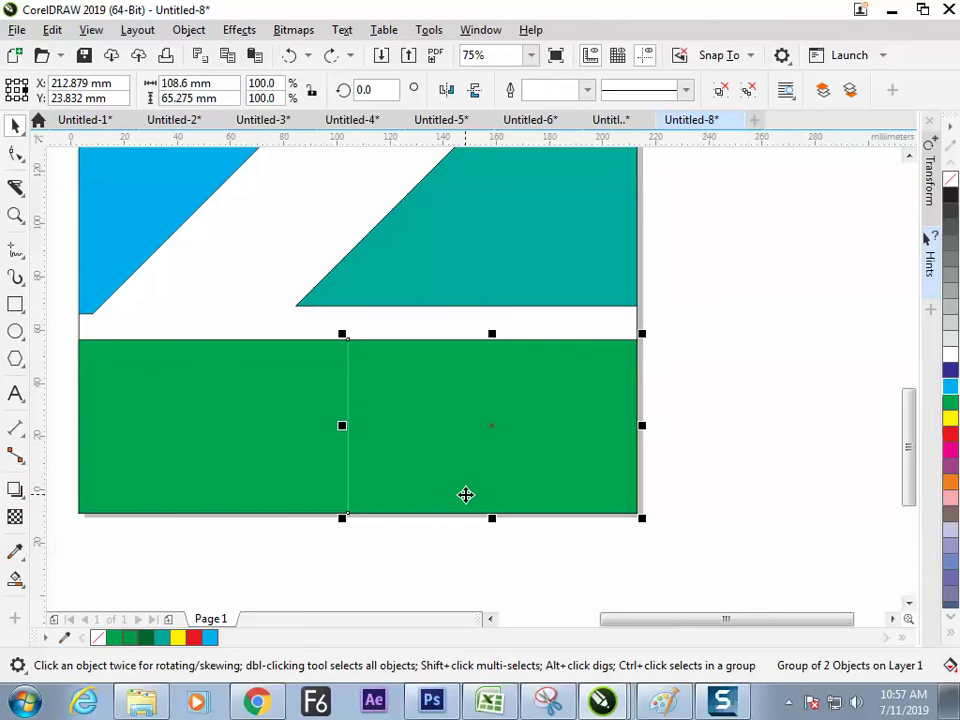
pyautogui.press('F11')
pyautogui.click(640, 591)
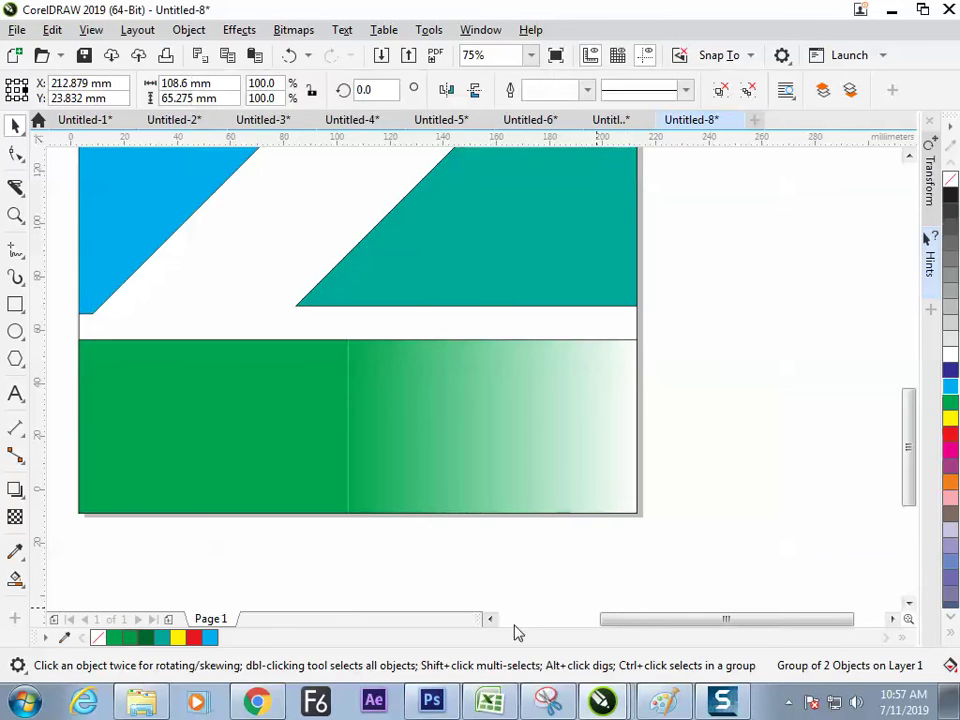
# - Apply a green-to-white fountain fill to the left half of the bottom panel
pyautogui.click(334, 519)
pyautogui.click(293, 453)
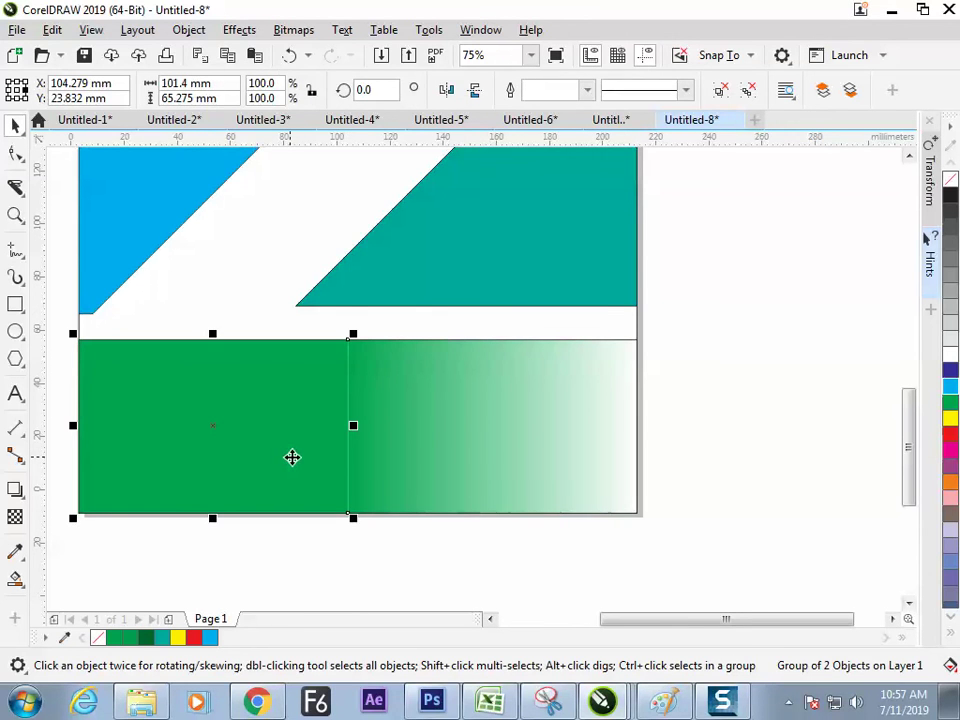
pyautogui.press('F11')
pyautogui.click(639, 591)
pyautogui.click(304, 581)
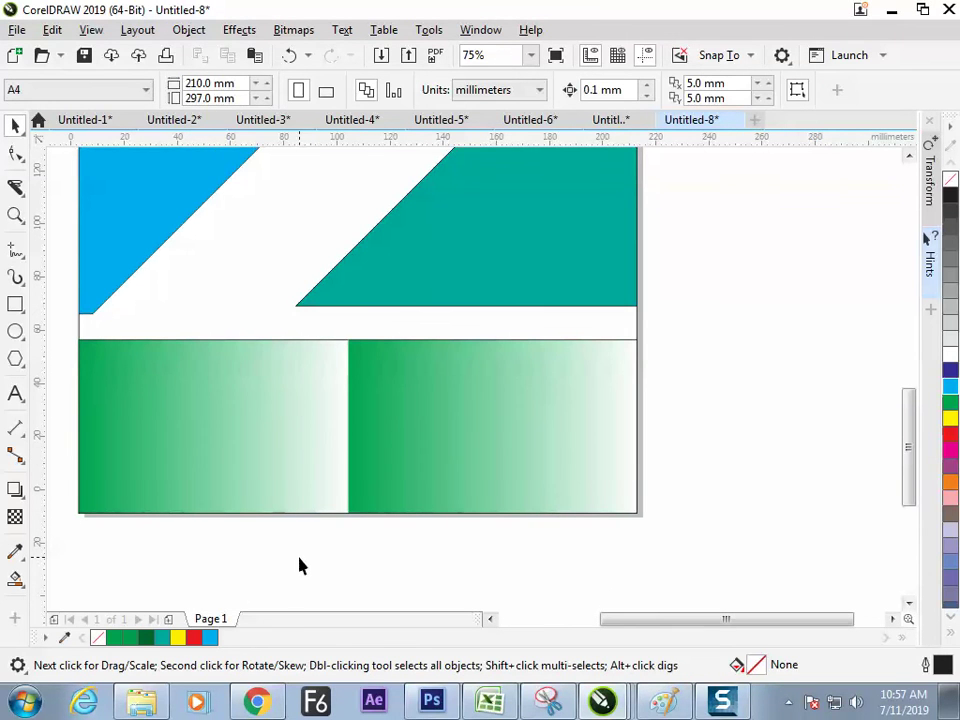
# - Redirect the left half's fountain fill in the bottom panel from green at the centre split to white towards the lower-left corner
pyautogui.click(255, 463)
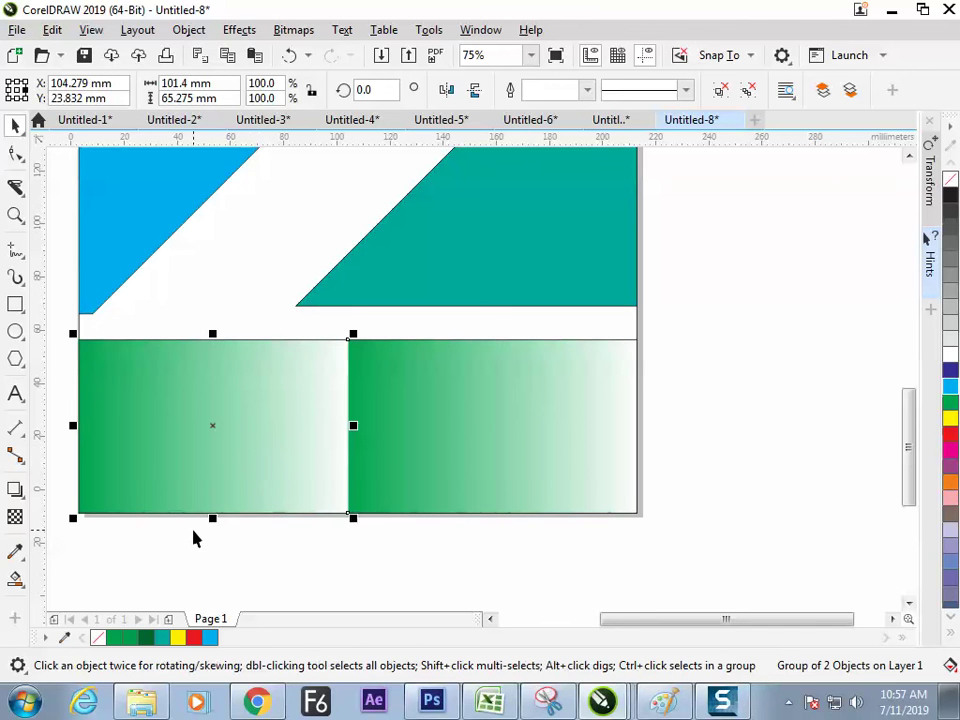
pyautogui.click(17, 579)
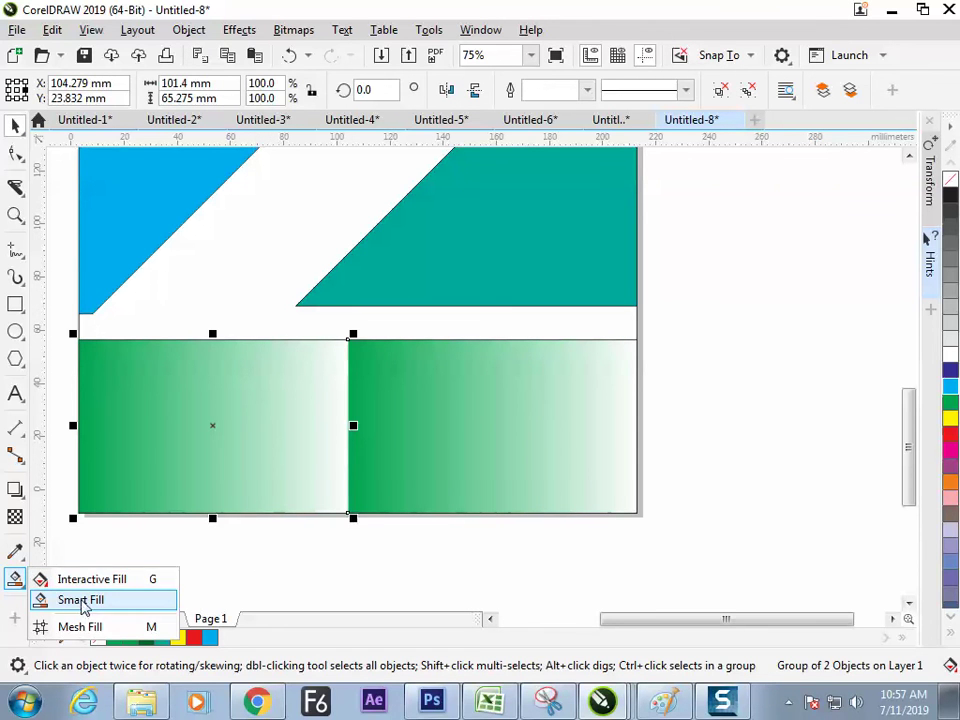
pyautogui.click(78, 580)
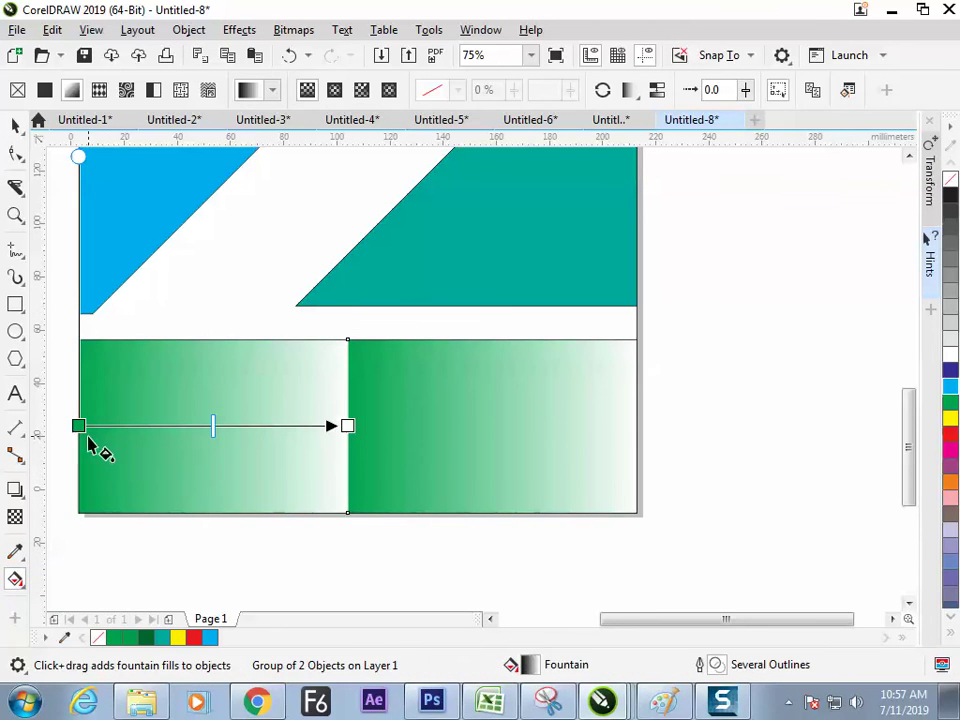
pyautogui.moveTo(79, 425); pyautogui.dragTo(347, 371)
pyautogui.moveTo(348, 440); pyautogui.dragTo(138, 548)
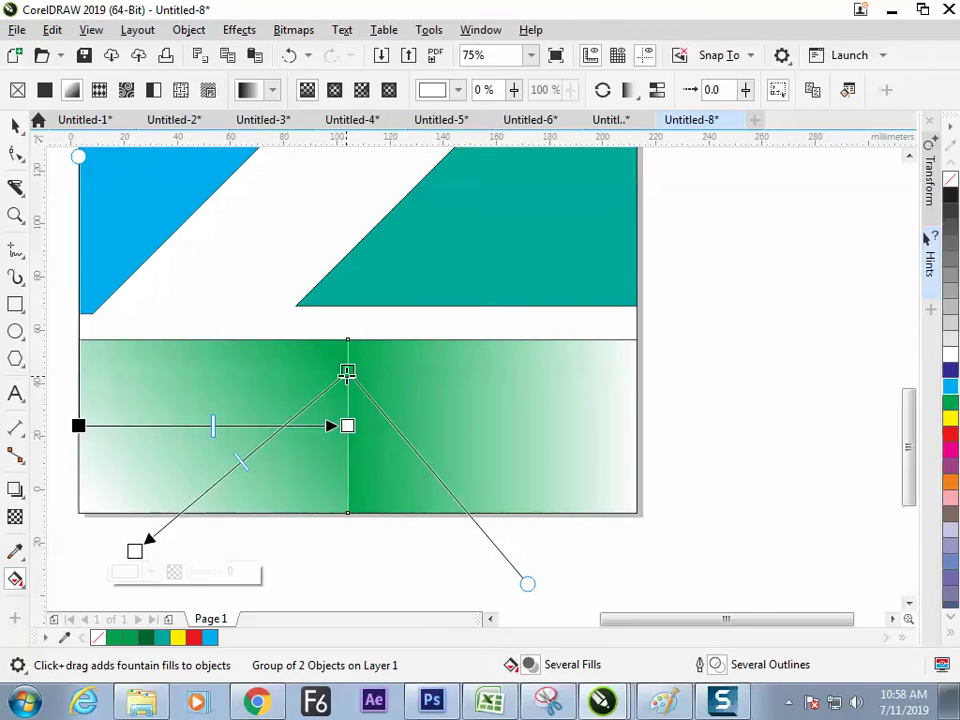
pyautogui.moveTo(347, 371); pyautogui.dragTo(347, 410)
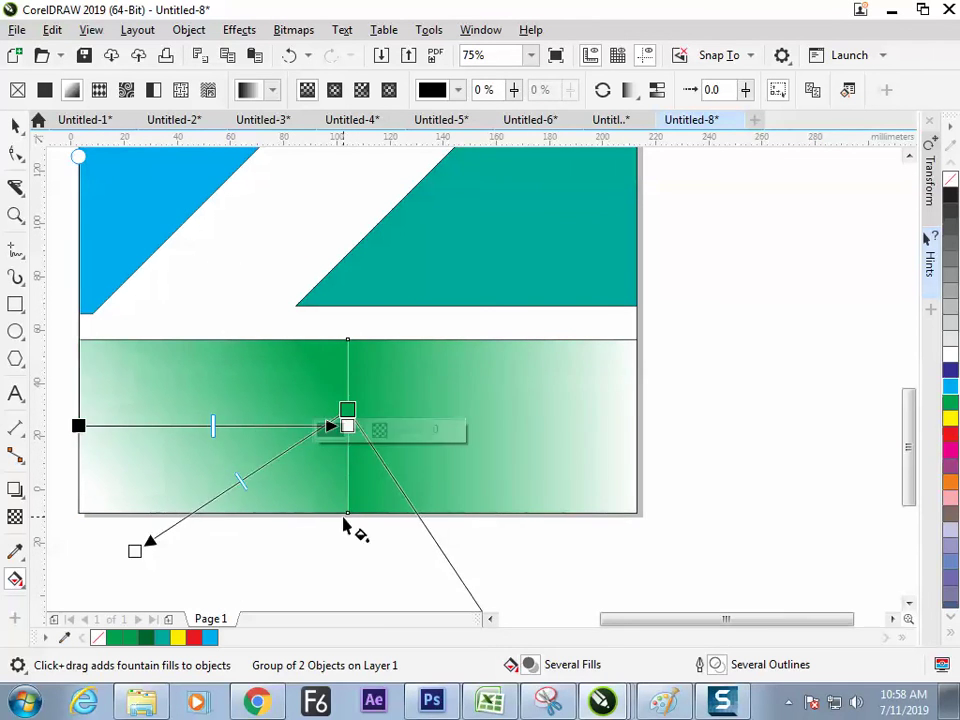
# - Reangle and skew the fountain fills across both bottom halves, keeping the left half's white end near its lower-left corner
pyautogui.click(549, 424)
pyautogui.moveTo(636, 426); pyautogui.dragTo(154, 529)
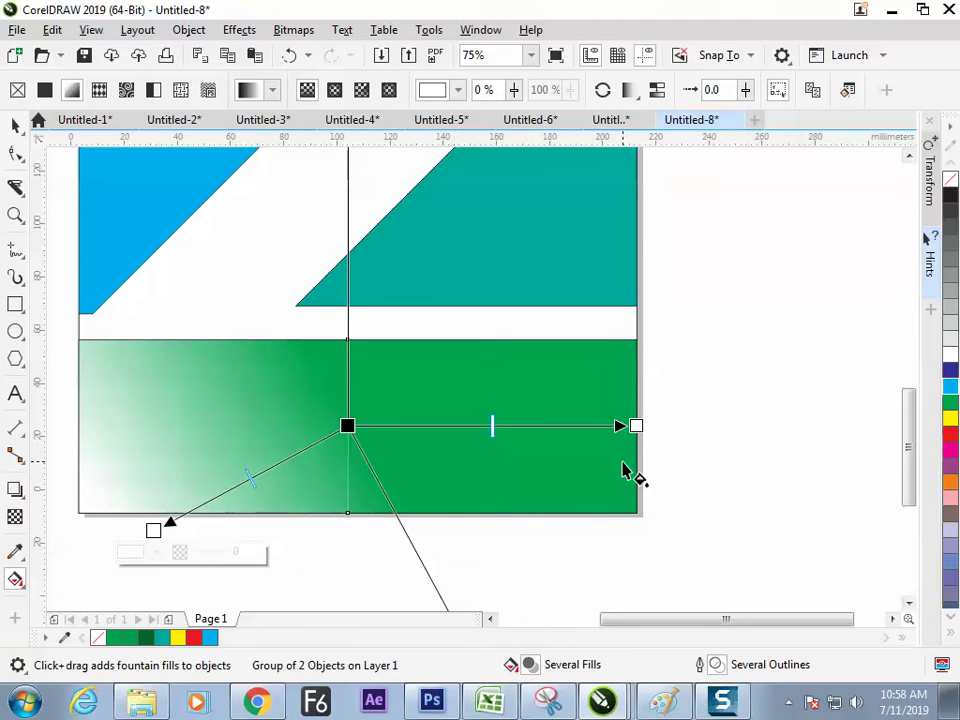
pyautogui.moveTo(634, 425); pyautogui.dragTo(437, 363)
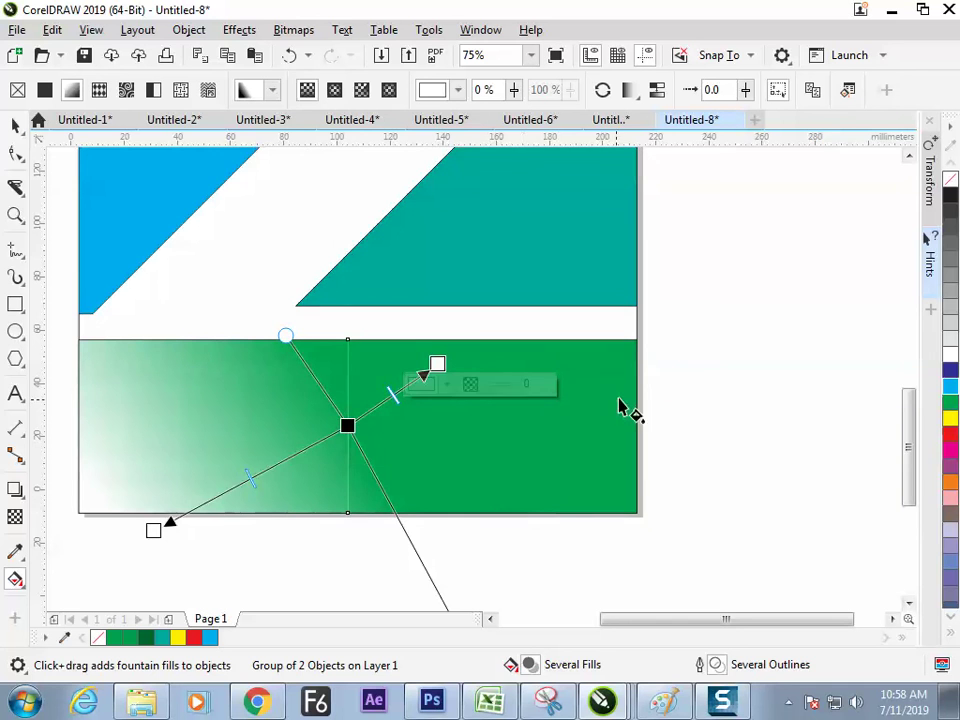
pyautogui.moveTo(908, 413); pyautogui.dragTo(905, 447)
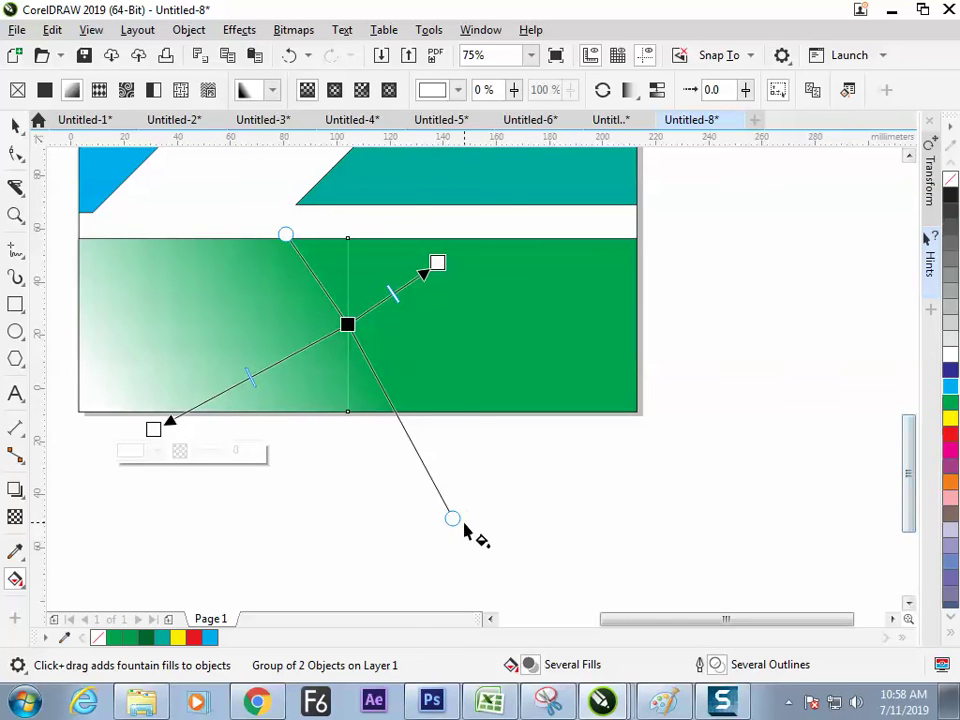
pyautogui.moveTo(454, 519); pyautogui.dragTo(580, 456)
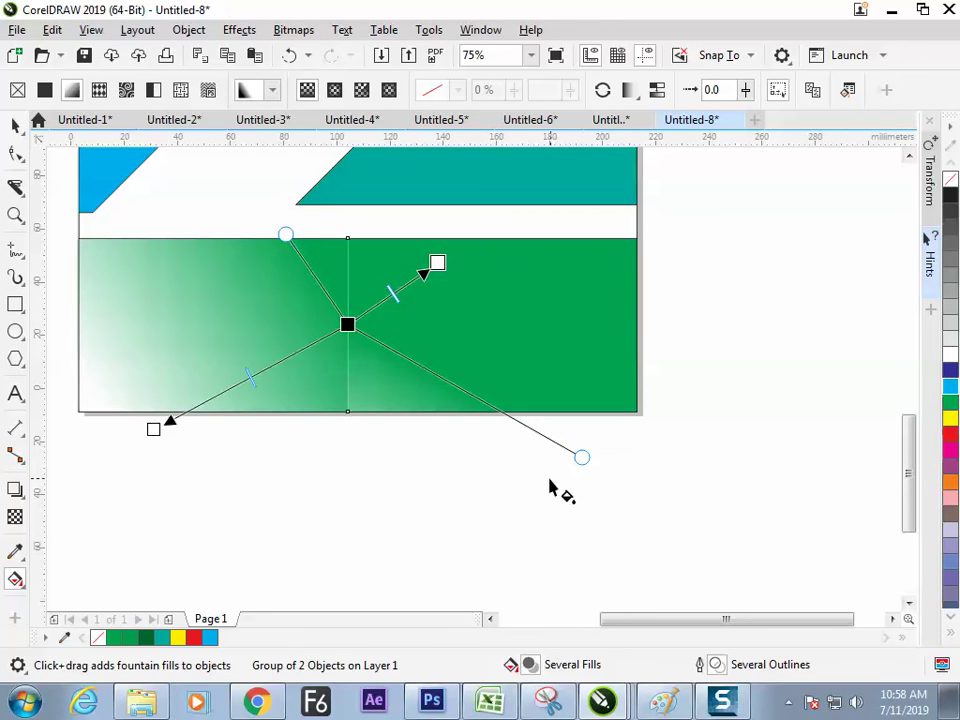
pyautogui.click(15, 125)
pyautogui.click(318, 538)
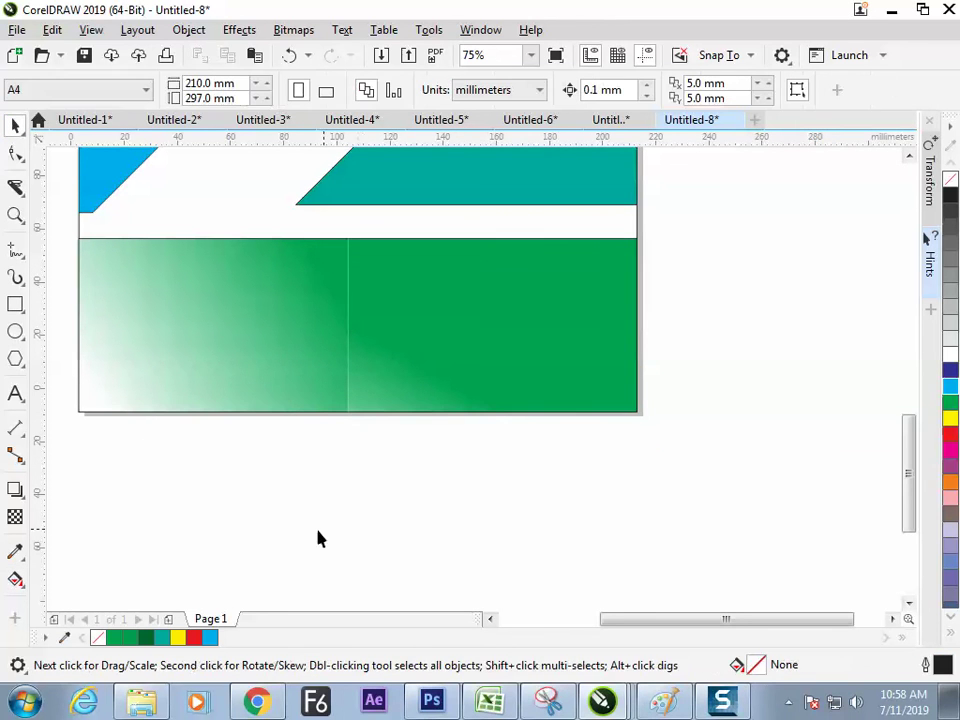
# - Apply the Light Blue Shading preset fountain fill to the right half of the bottom panel
pyautogui.click(462, 368)
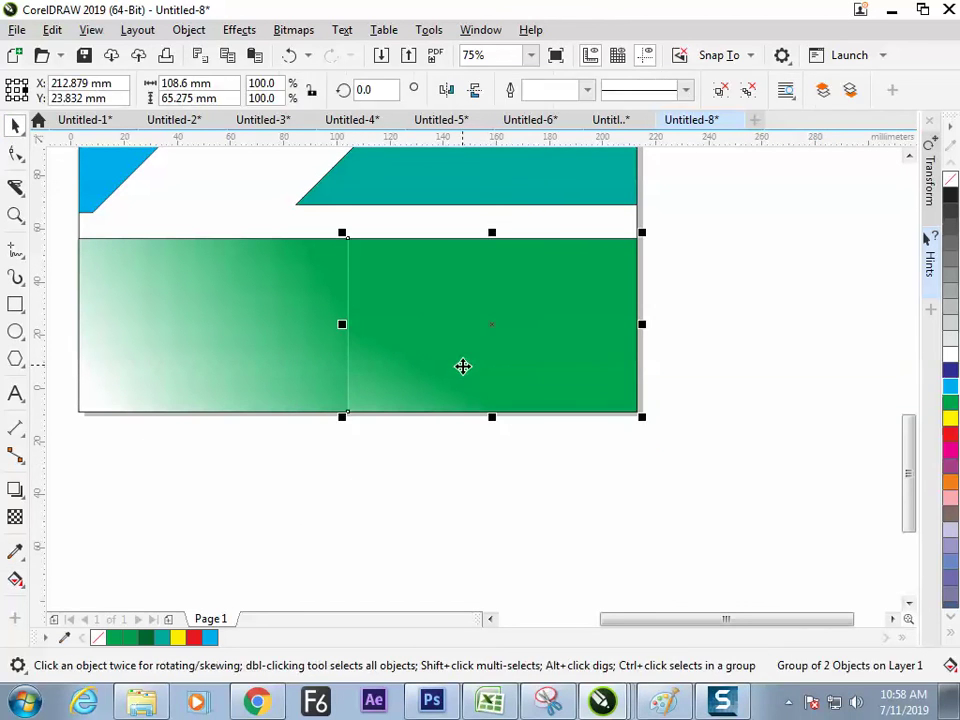
pyautogui.press('F11')
pyautogui.press('Escape')
pyautogui.press('F11')
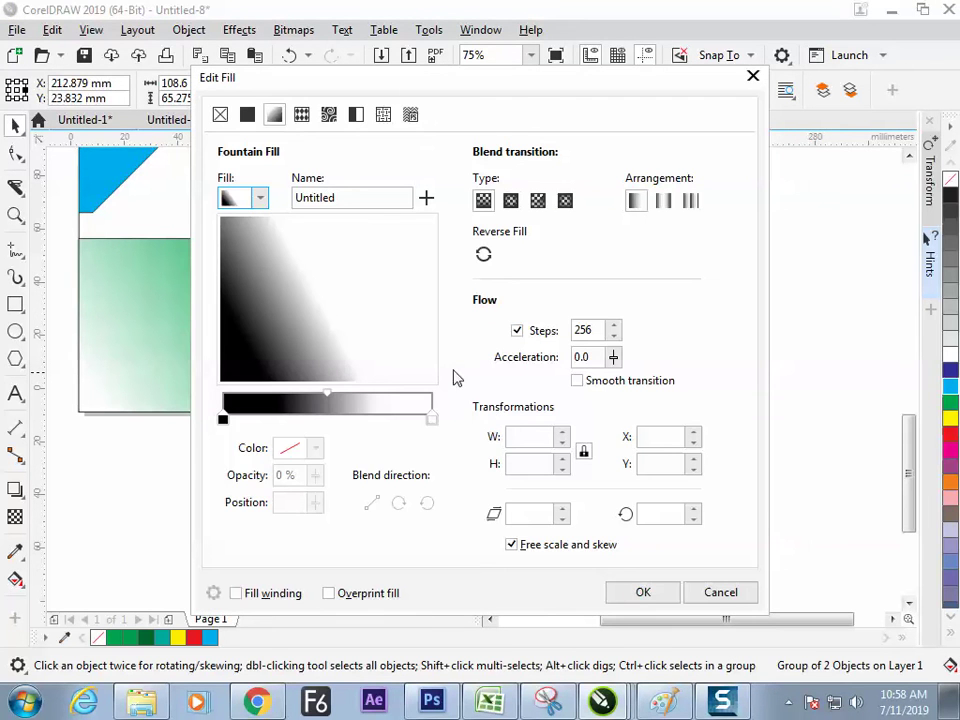
pyautogui.click(260, 199)
pyautogui.click(294, 340)
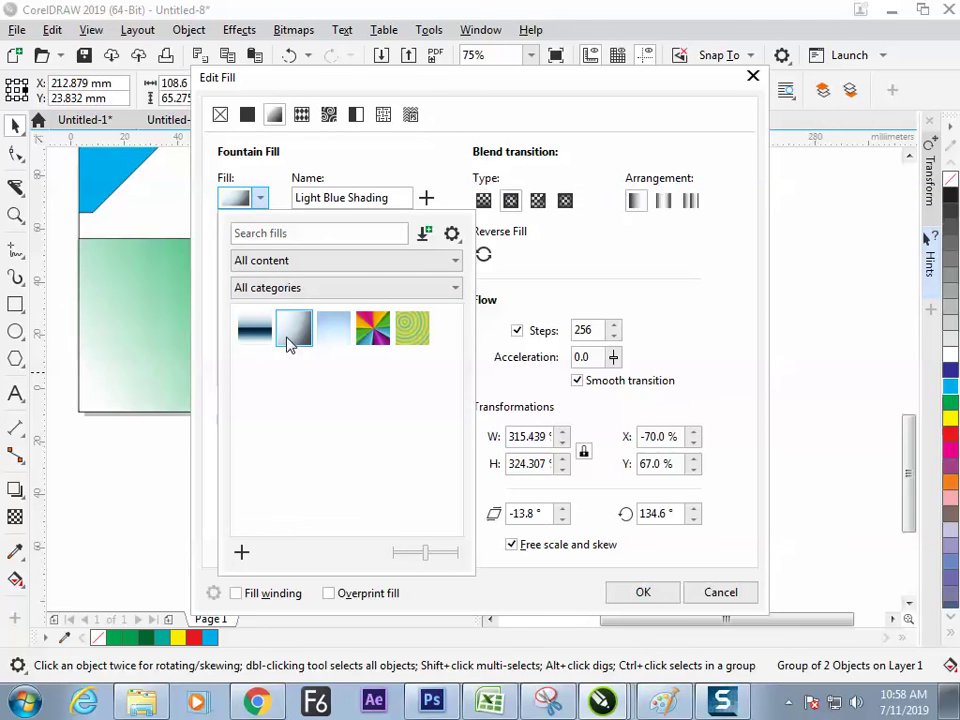
pyautogui.click(645, 594)
pyautogui.click(621, 598)
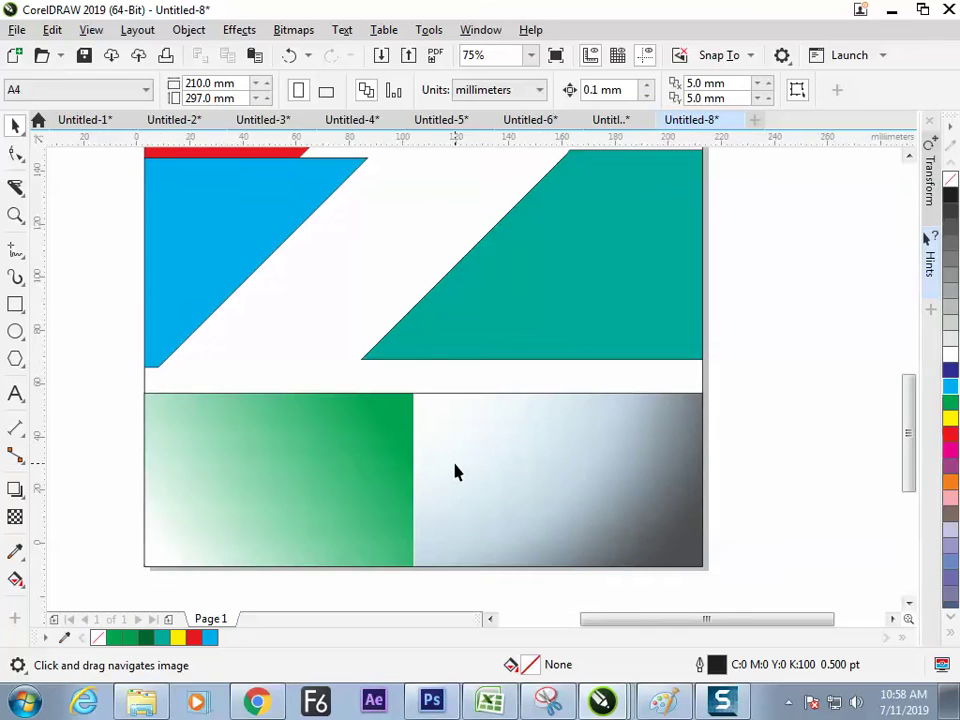
# - Preview the whole cover page in full screen and return to the drawing
pyautogui.scroll(-3, 454, 470)
pyautogui.press('F9')
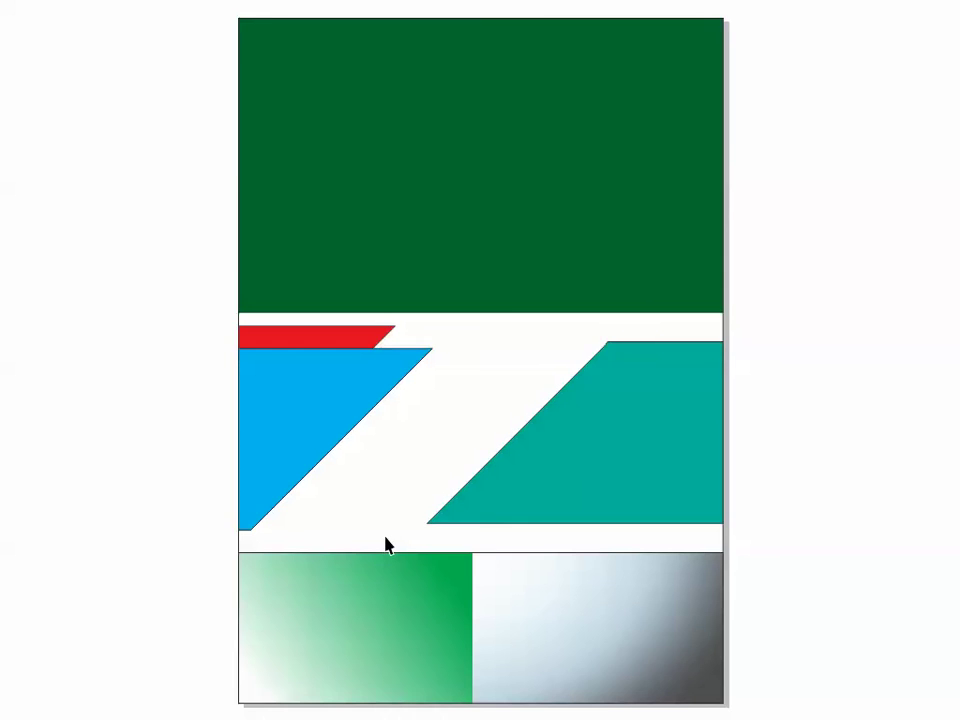
pyautogui.press('Escape')
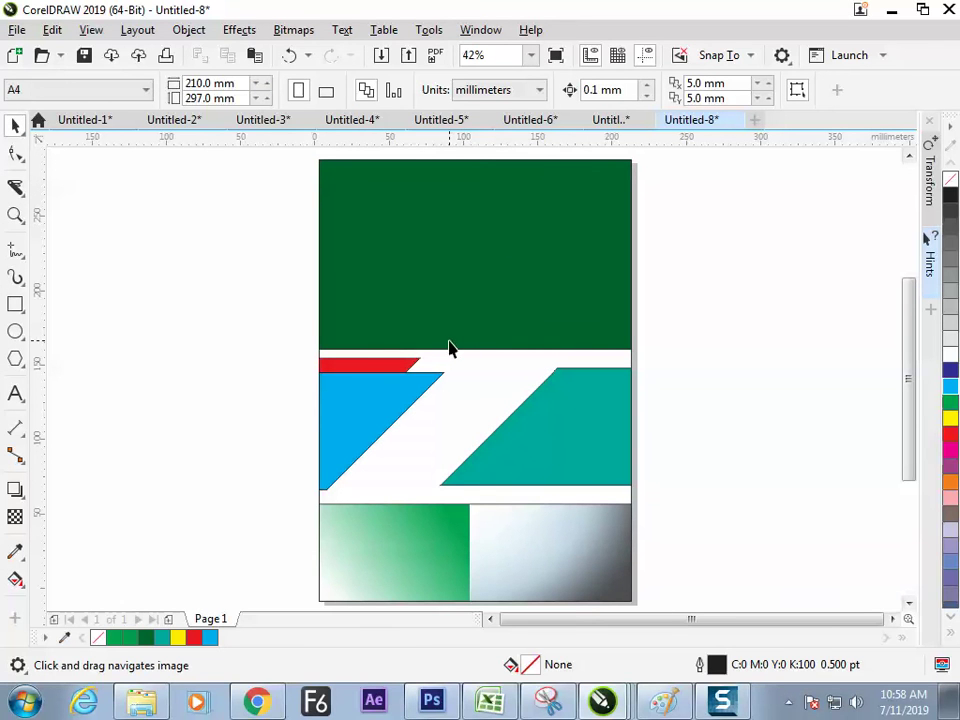
pyautogui.click(724, 703)
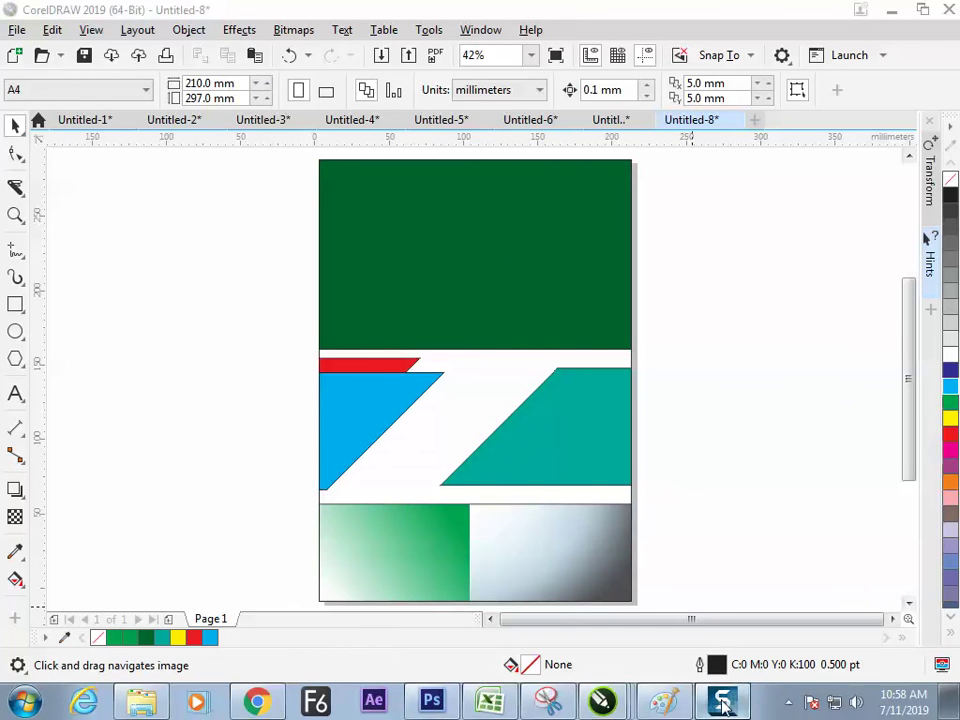